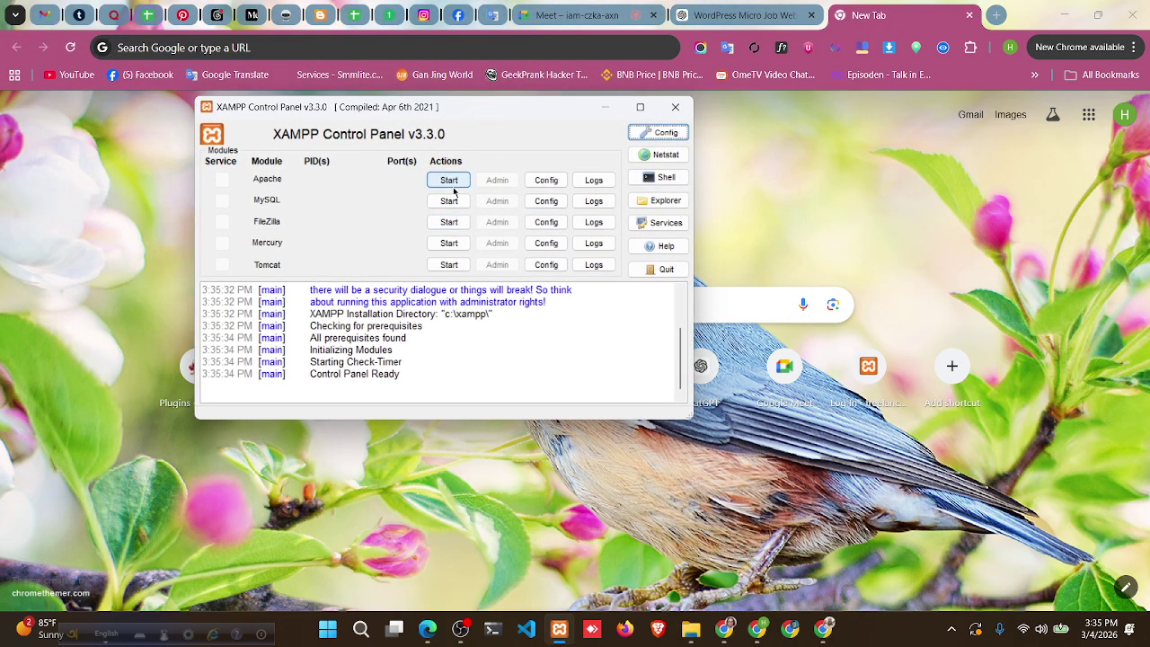
- Start the Apache and MySQL modules, review the startup log, and minimize the XAMPP Control Panel
left_click(452, 185)
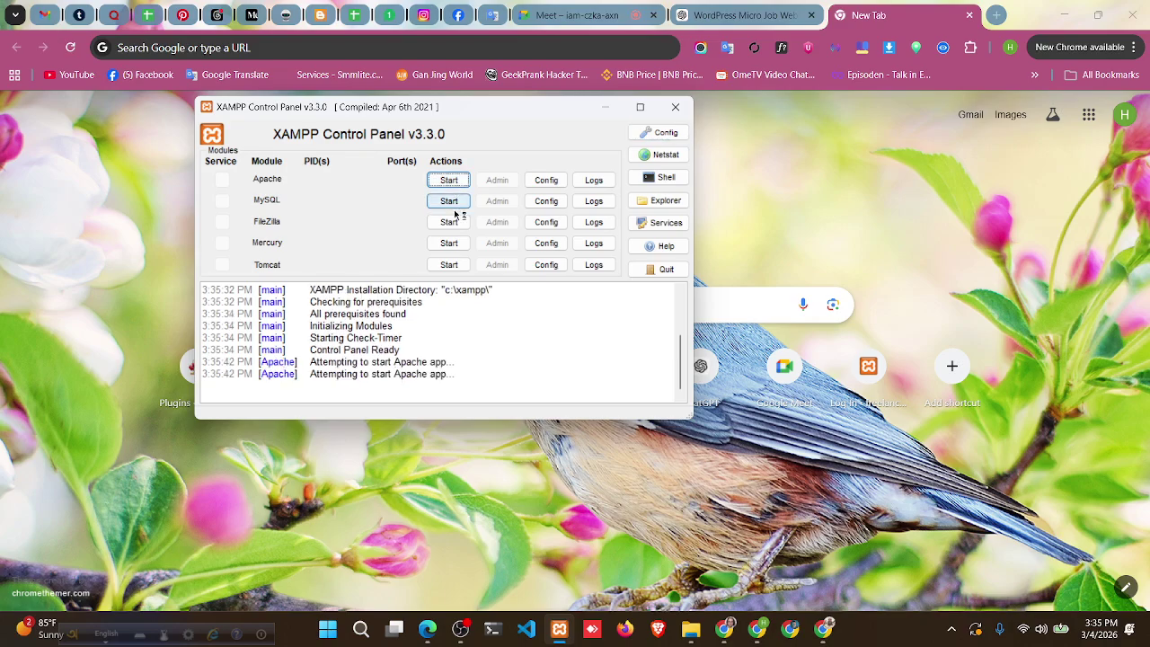
left_click(450, 201)
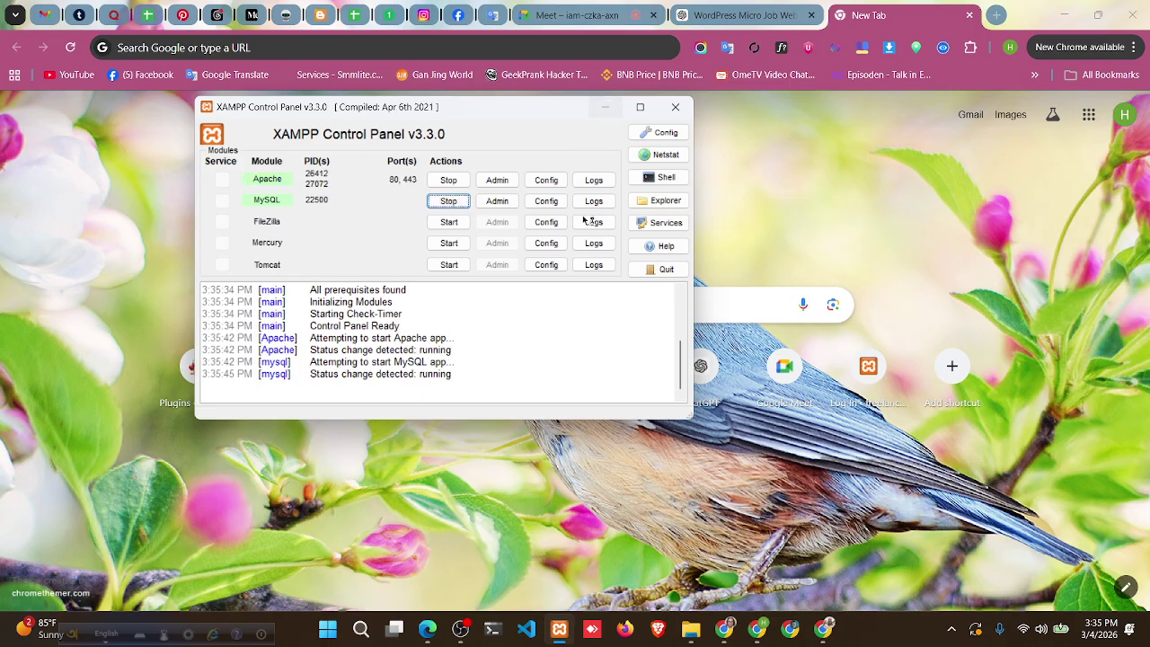
scroll(478, 343, "up", 1)
scroll(478, 342, "up", 4)
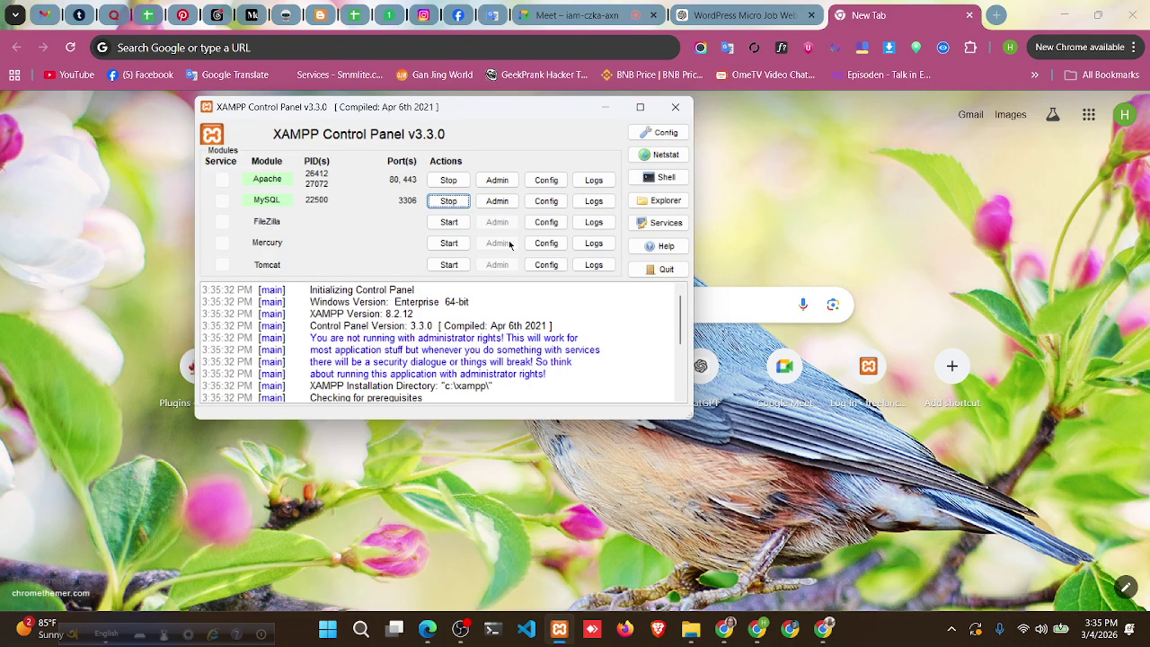
left_click(614, 112)
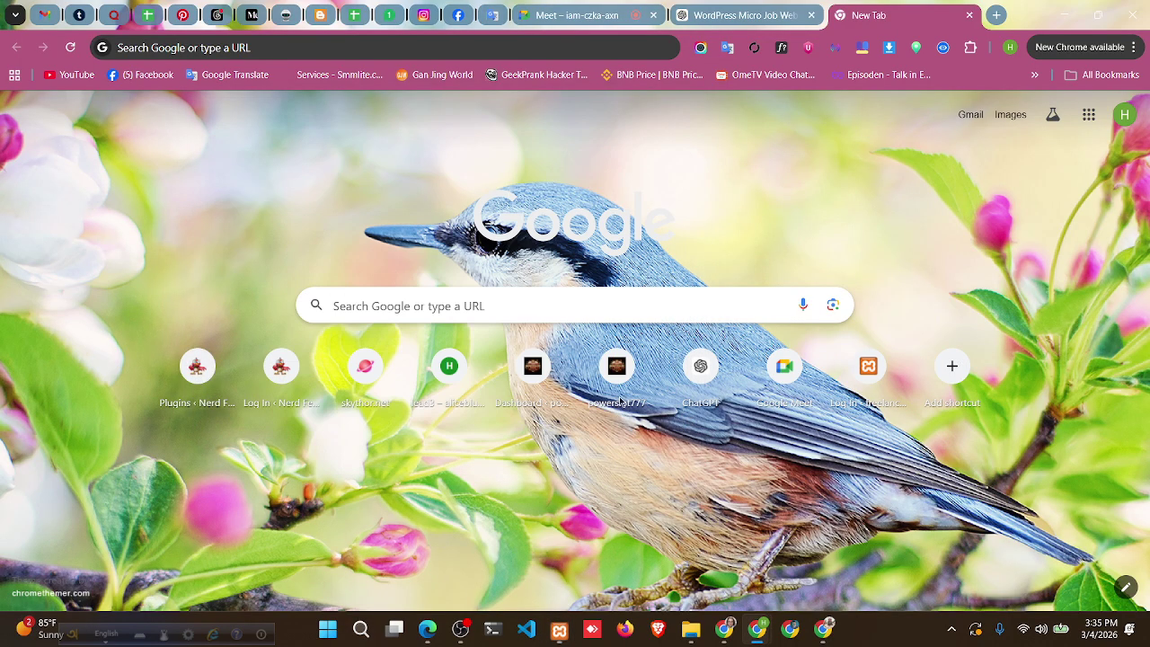
- Switch to OBS, mute the Mic/Aux audio source, and minimize the window
left_click(462, 632)
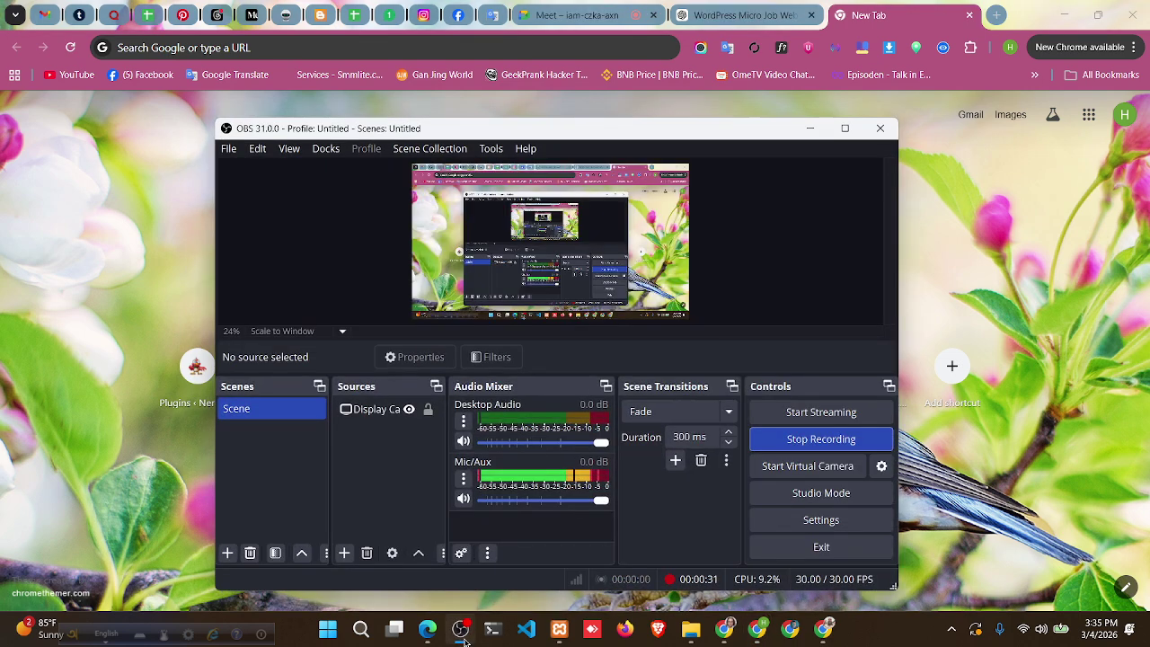
left_click(463, 499)
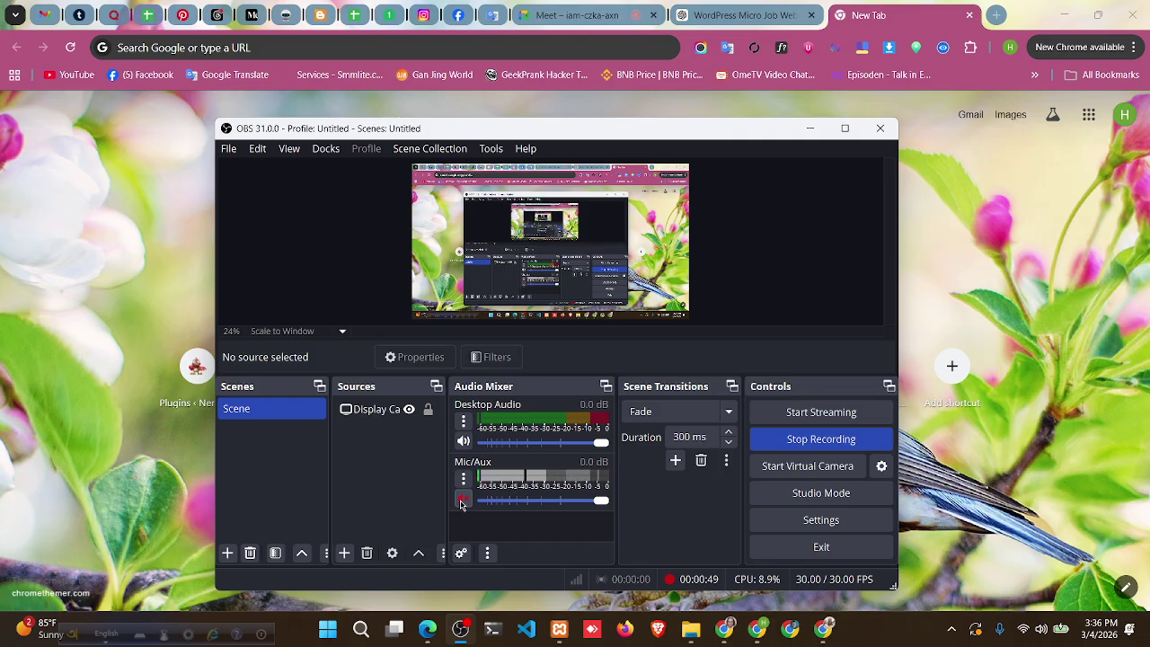
left_click(809, 127)
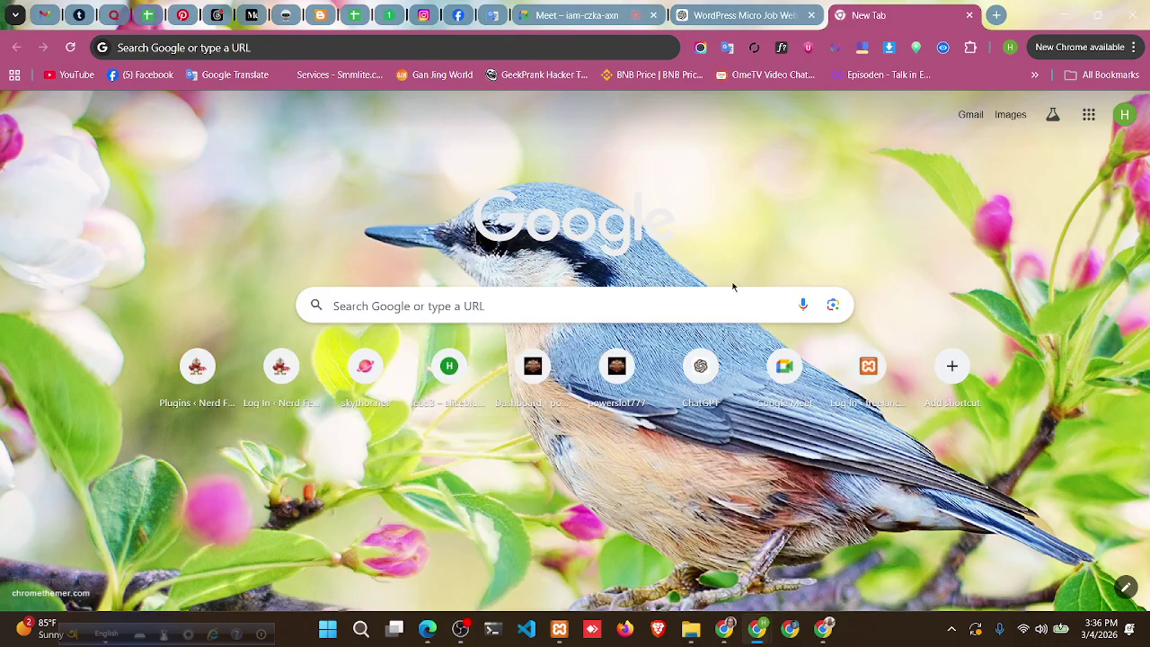
- Try to load the local site localhost/freelancer--foundation in the current browser tab
left_click(359, 44)
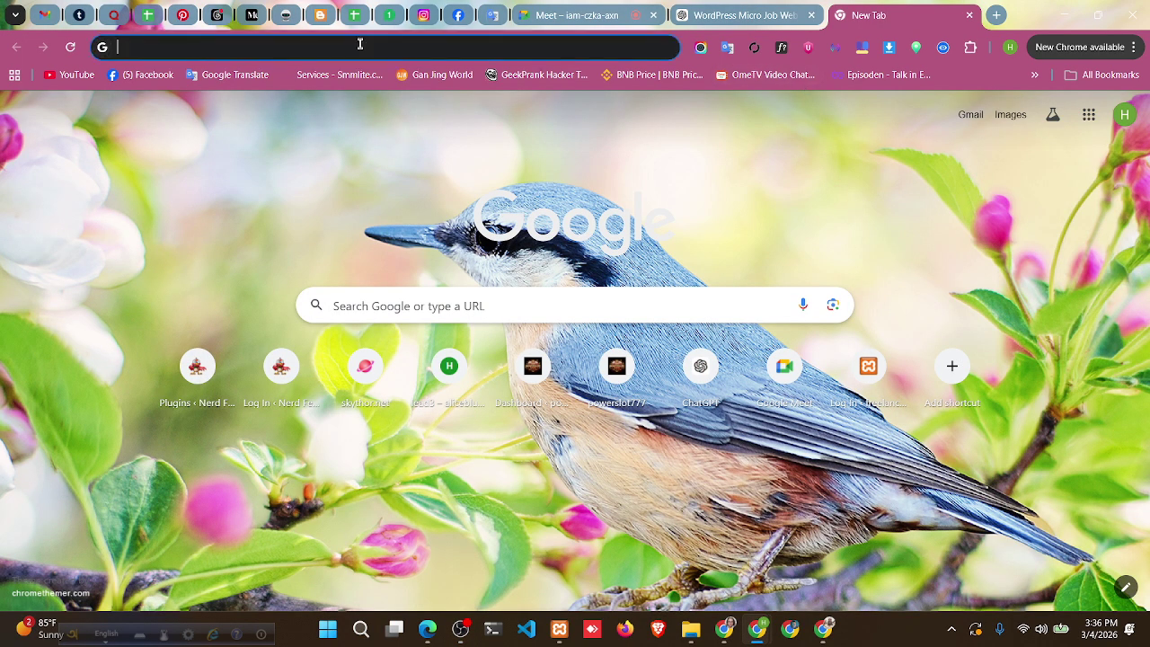
type("d")
key("BackSpace")
key("BackSpace")
type("lao")
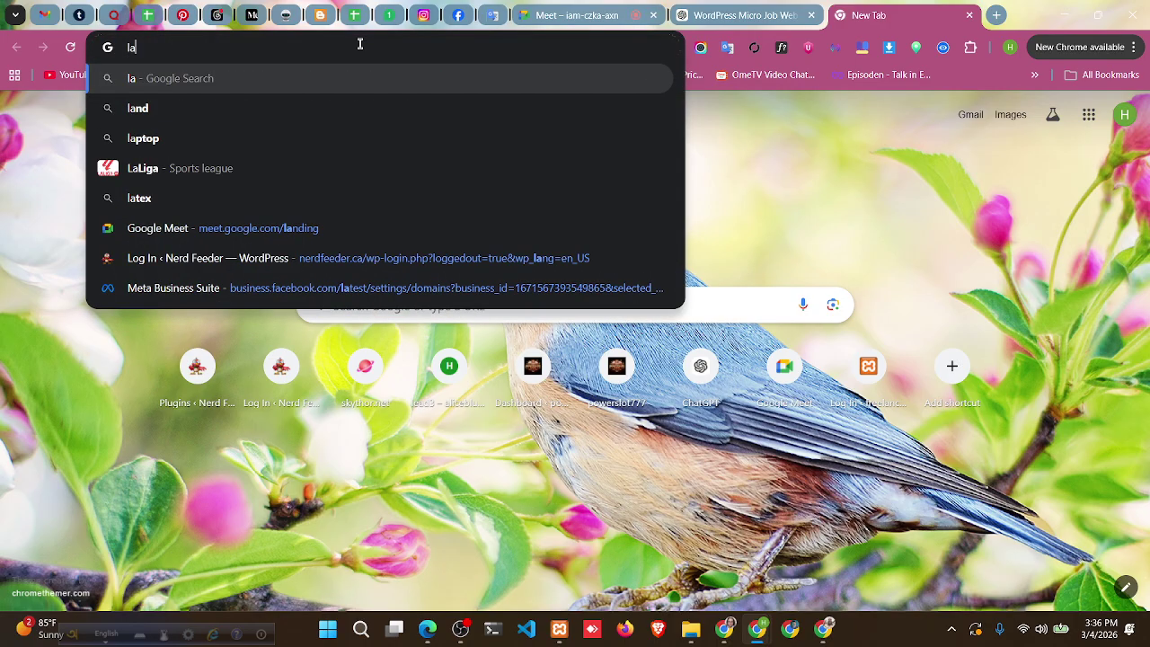
key("BackSpace")
key("BackSpace")
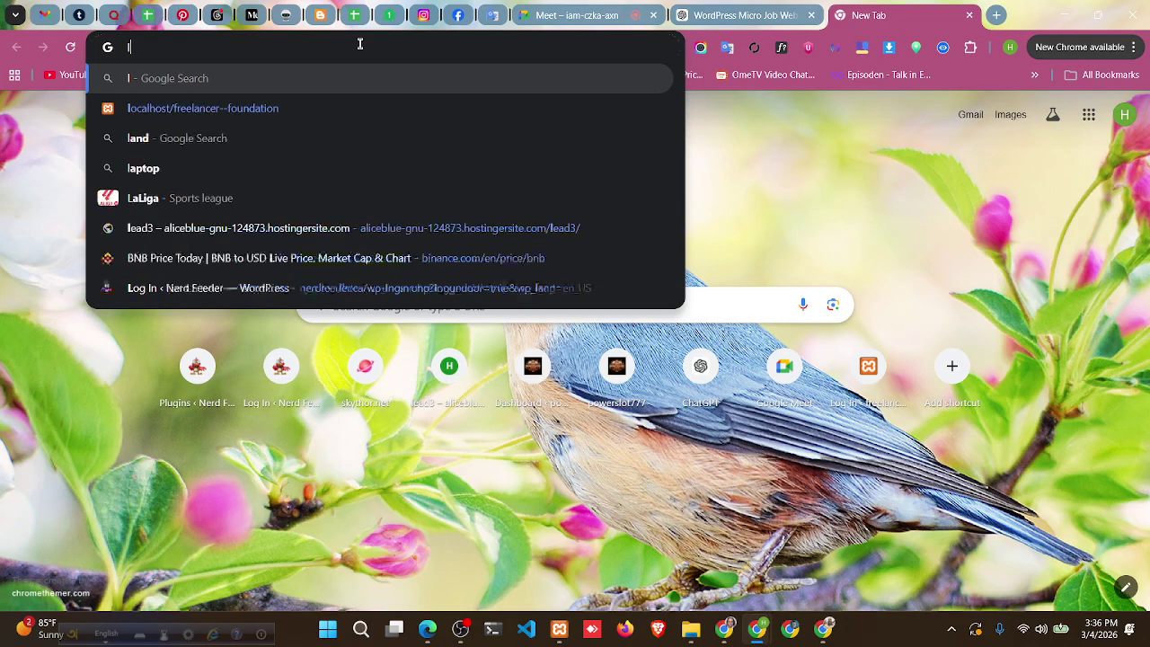
type("o")
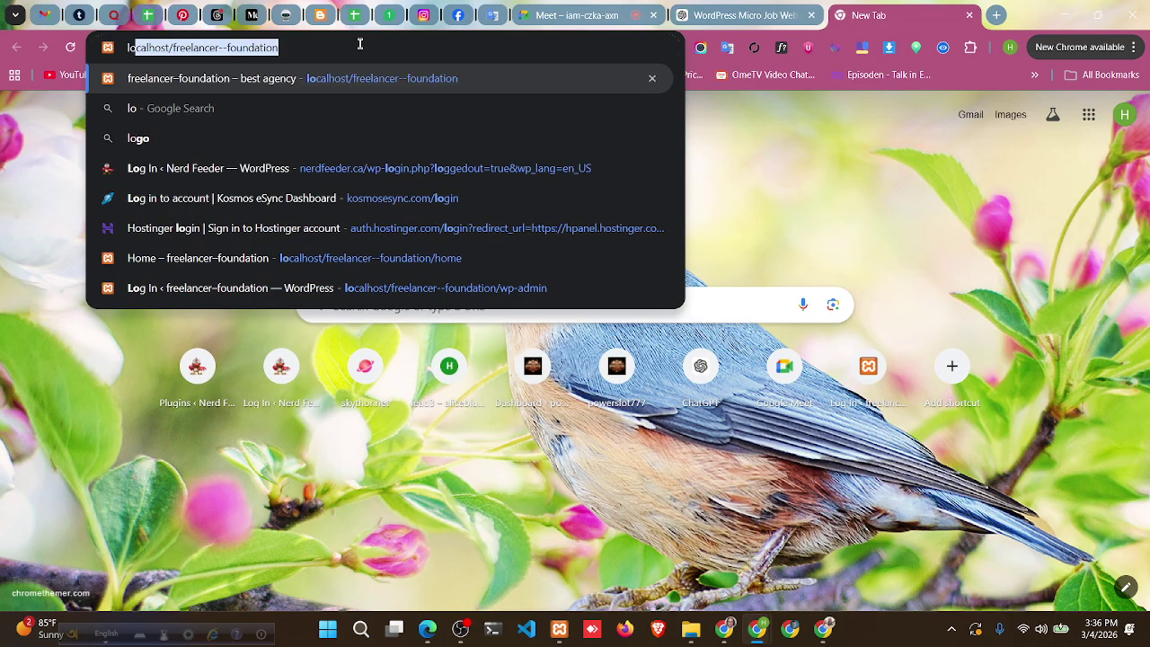
type("calh")
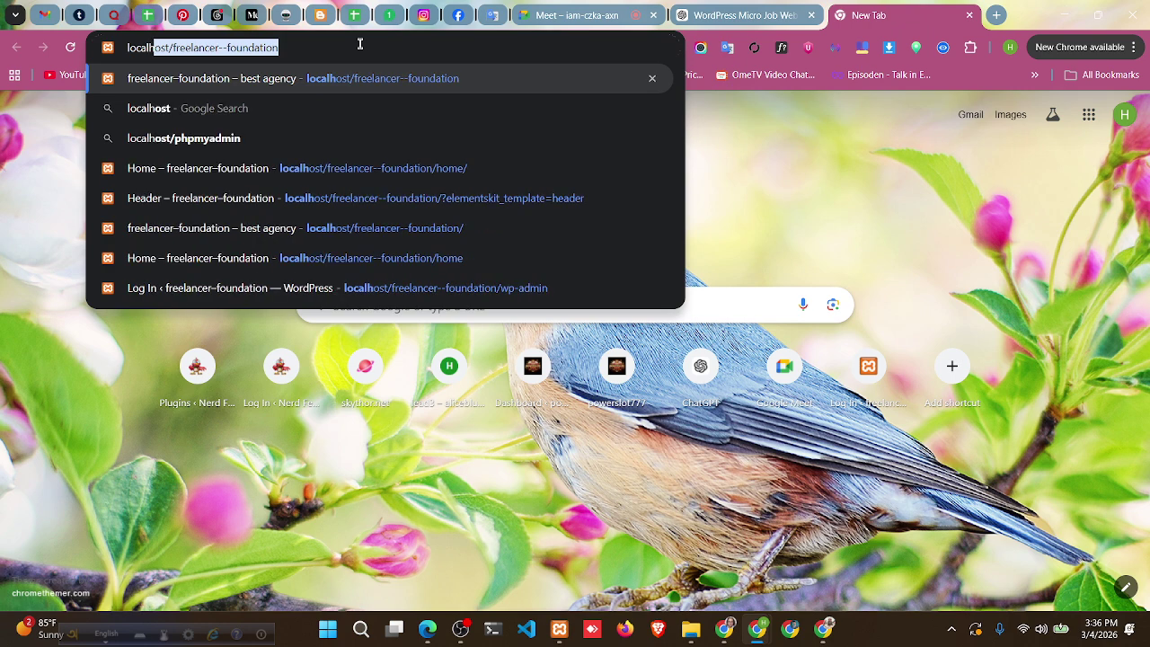
type("ost")
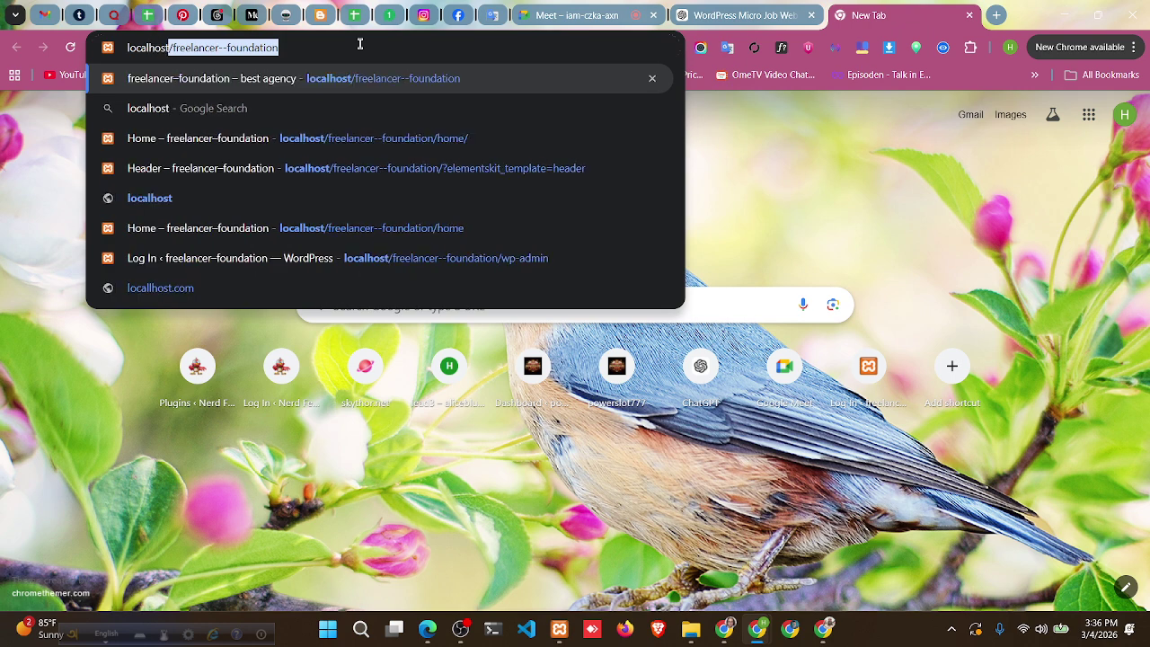
type("/")
key("Right")
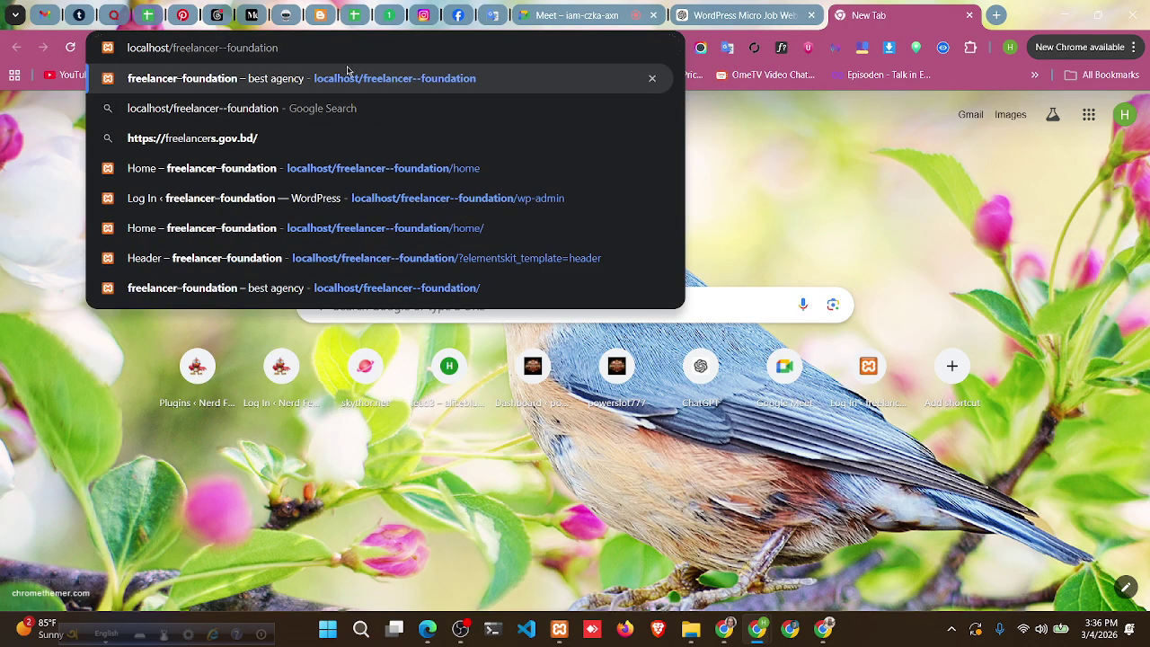
left_click(345, 88)
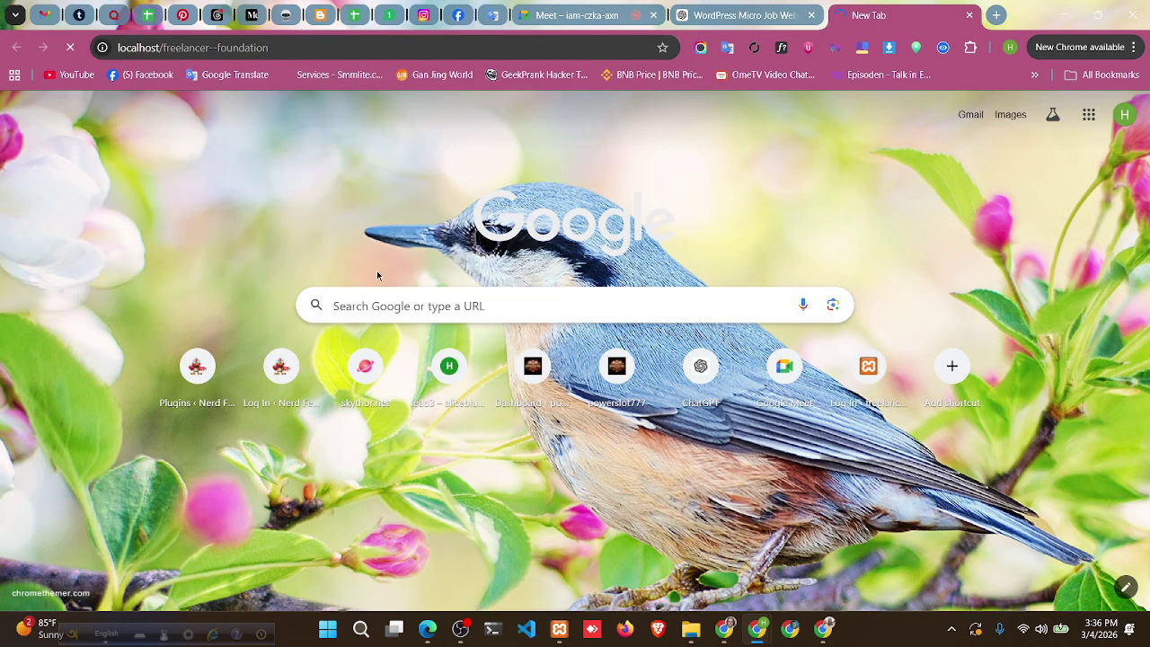
- Switch to WhatsApp Web, open the Freelancer Foundation group info, and look through its member list and one member's options
left_click(389, 16)
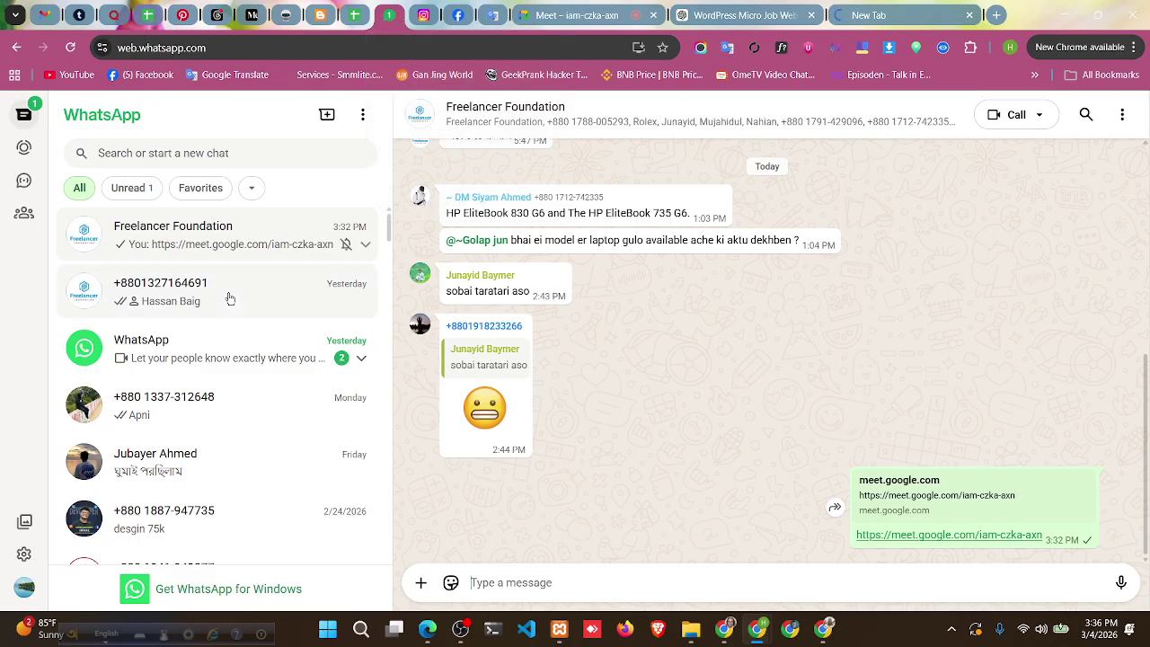
scroll(546, 160, "up", 1)
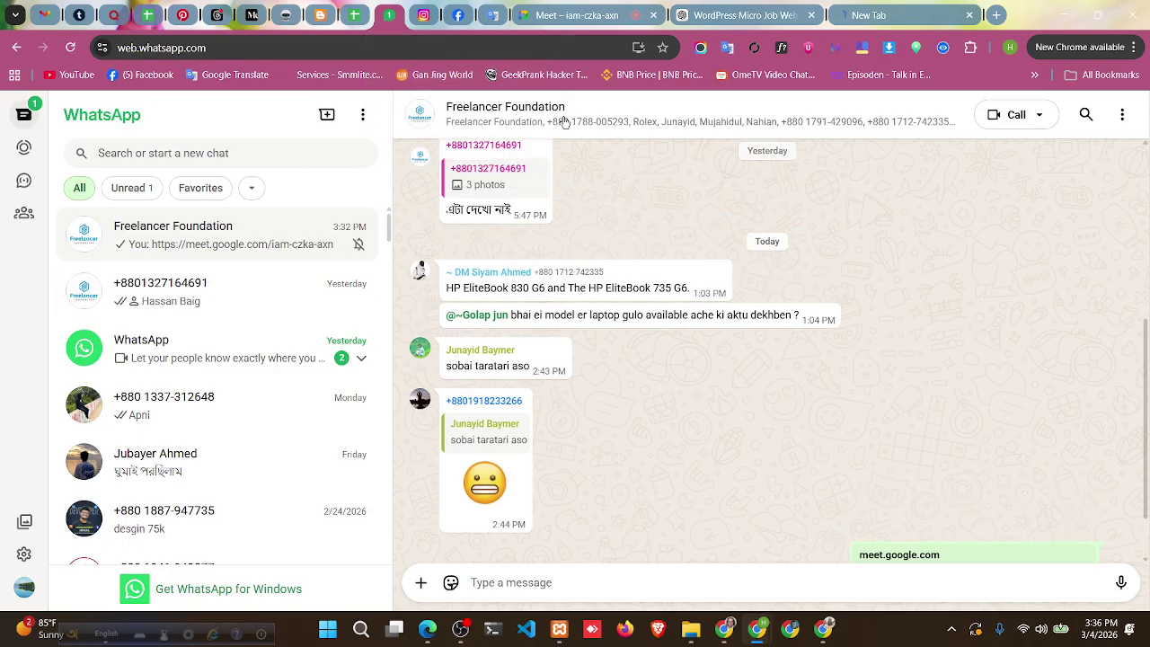
left_click(564, 121)
scroll(974, 269, "down", 10)
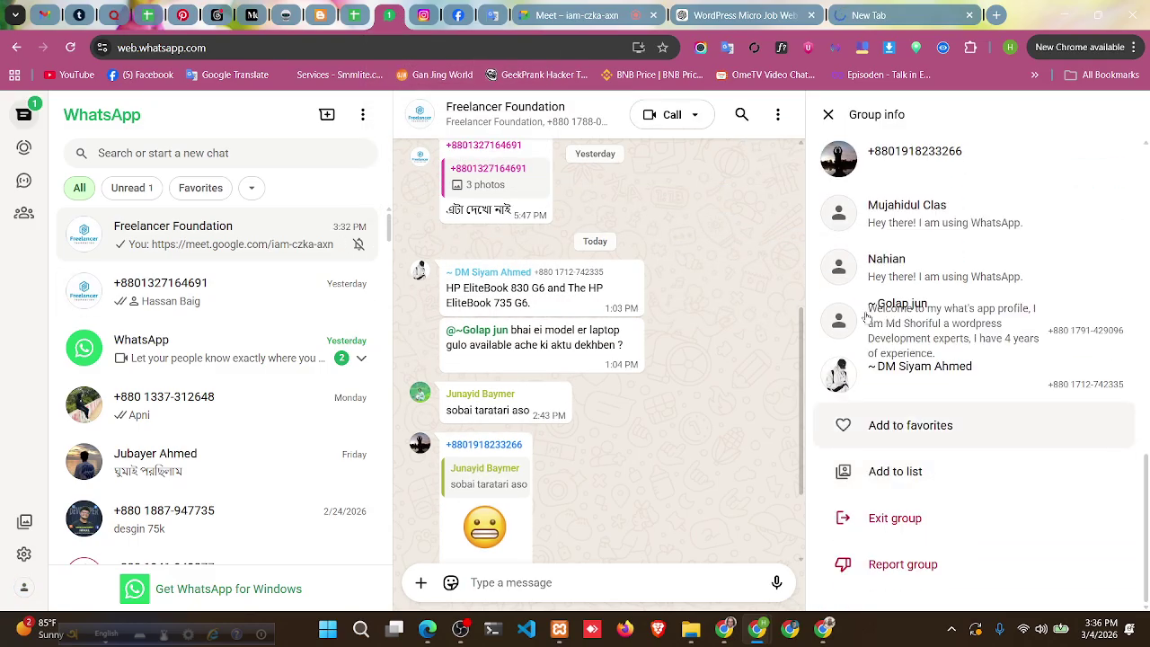
scroll(898, 386, "up", 4)
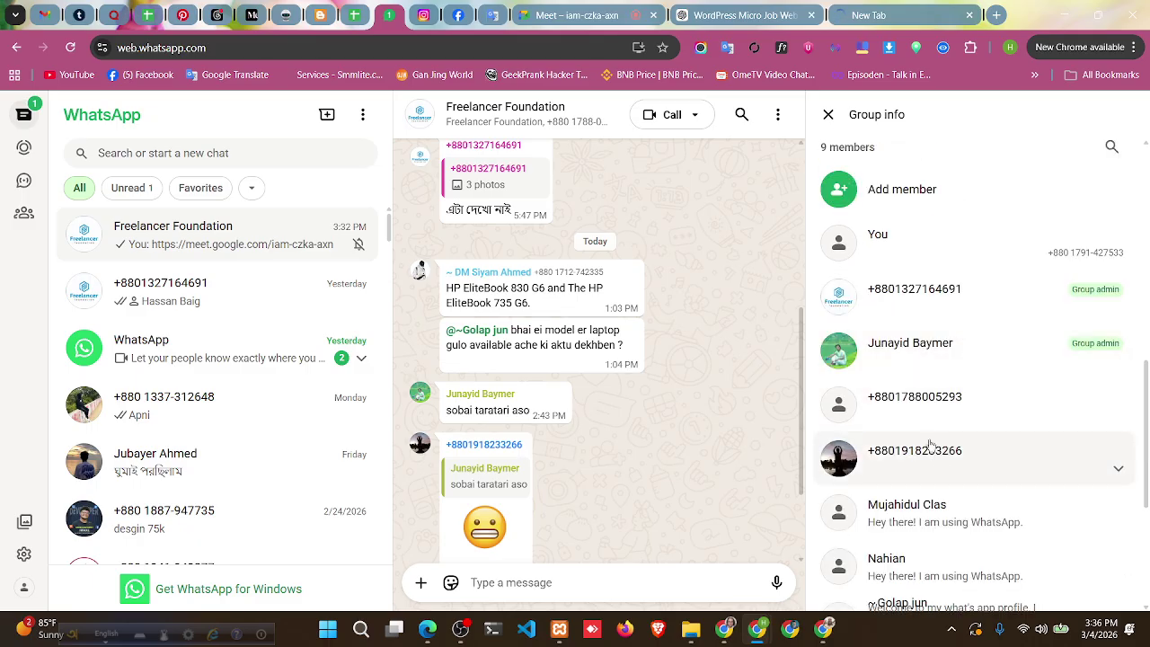
scroll(939, 436, "down", 2)
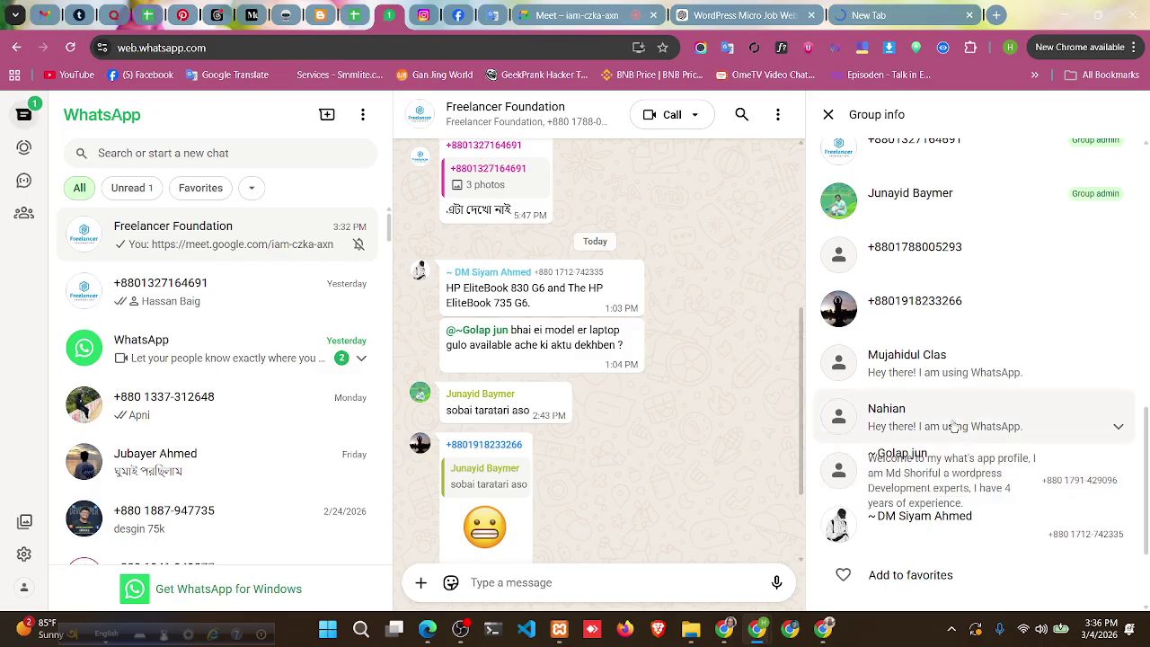
scroll(955, 429, "down", 1)
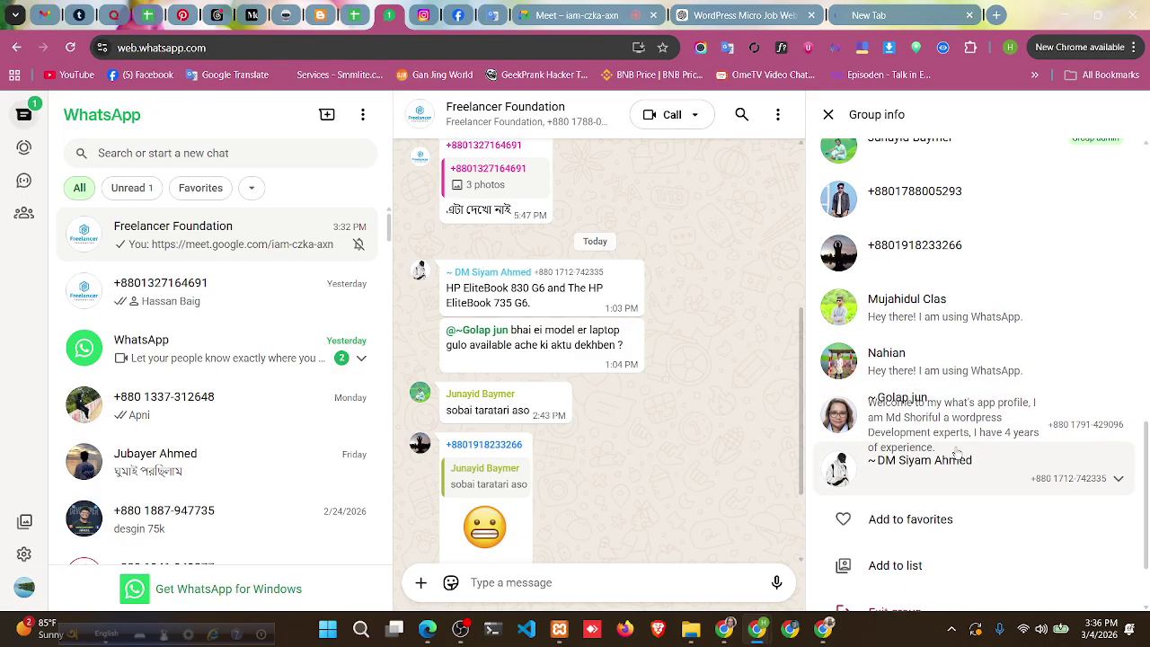
scroll(957, 454, "up", 1)
left_click(1118, 266)
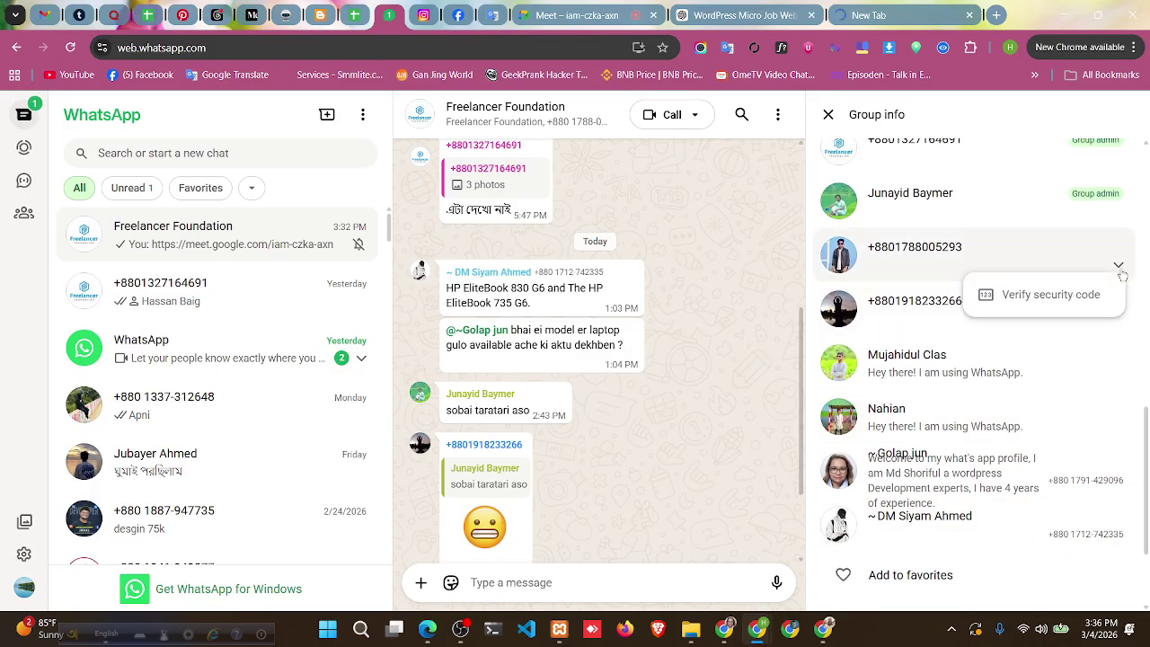
- Return to the tab with the local site and request localhost/freelancer--foundation again by re-entering its path
left_click(860, 7)
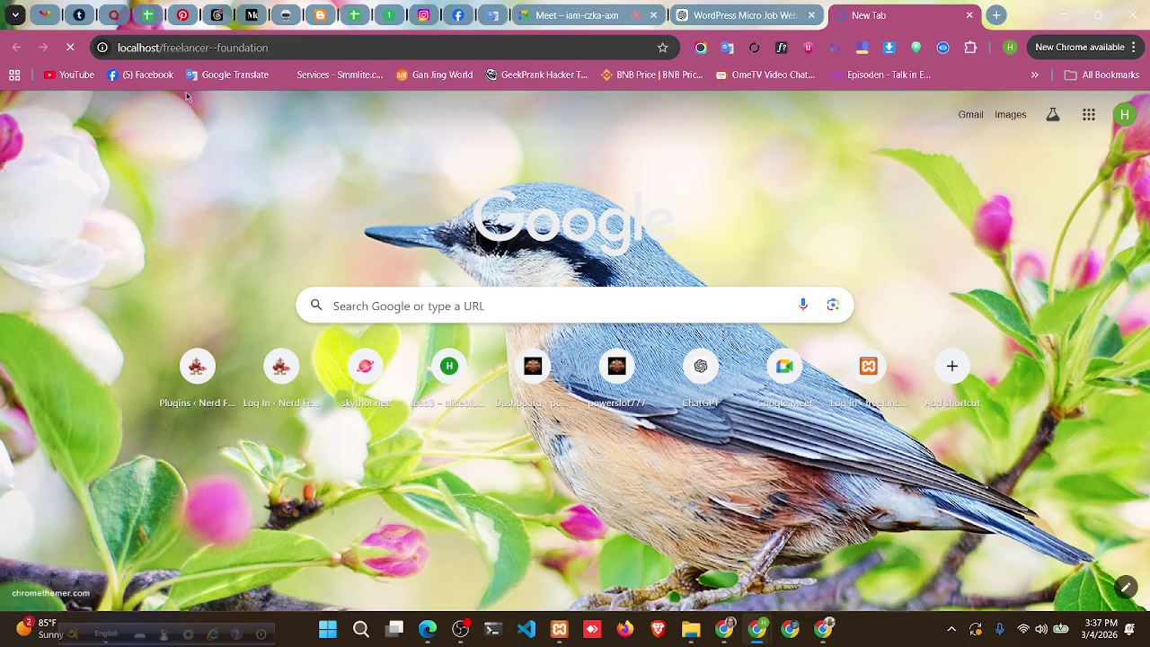
left_click(221, 55)
left_click_drag(221, 55, 162, 48)
key("ctrl+c")
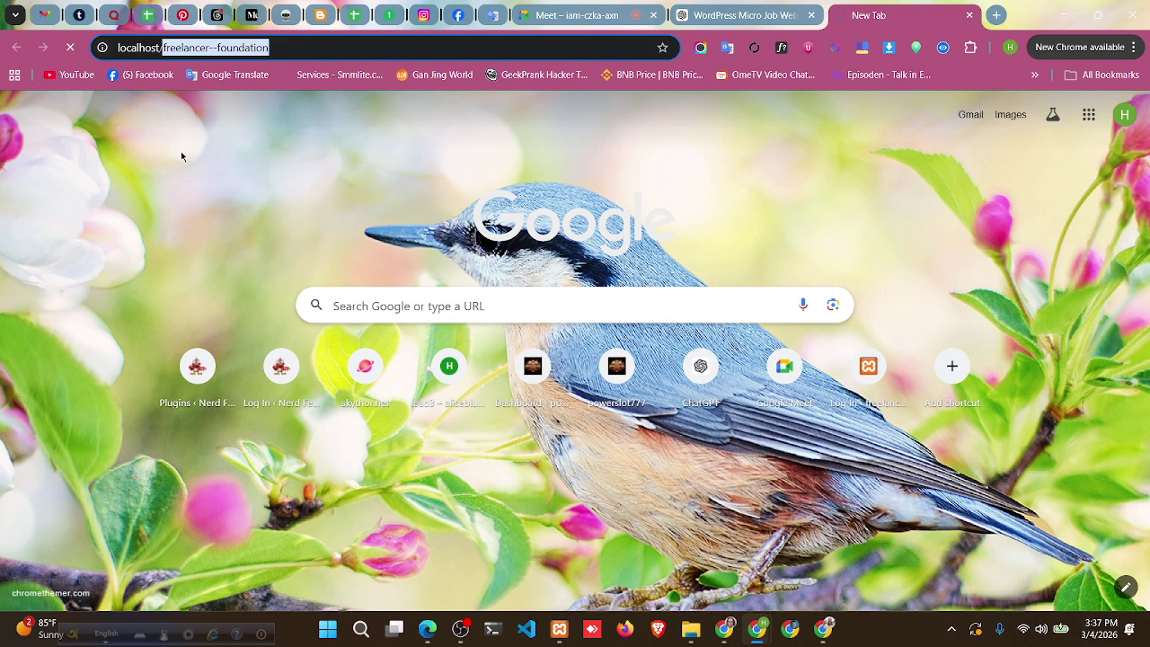
key("BackSpace")
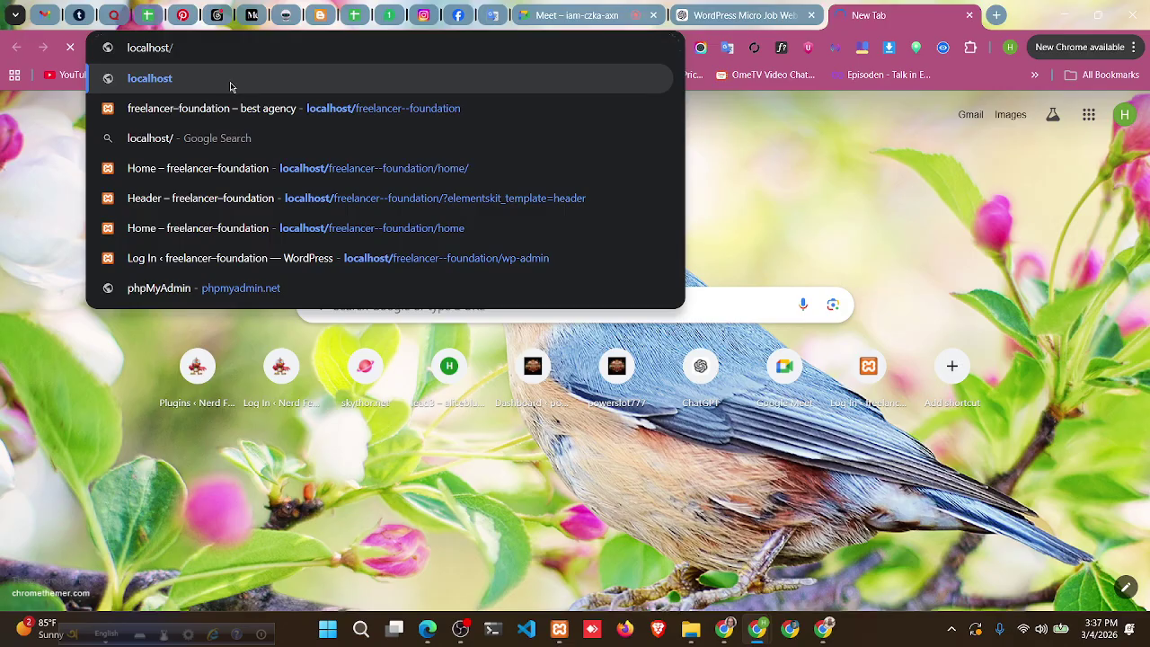
key("ctrl+v")
left_click(231, 80)
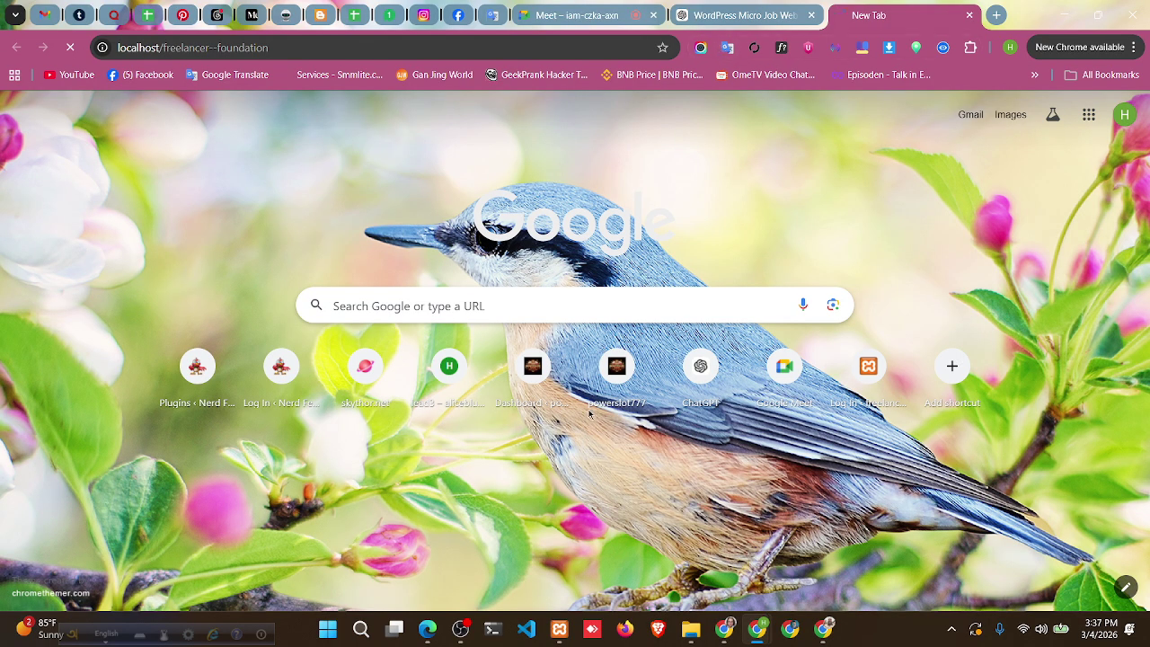
- Check the module status in the XAMPP Control Panel and request localhost/freelancer--foundation in an additional browser tab
left_click(558, 631)
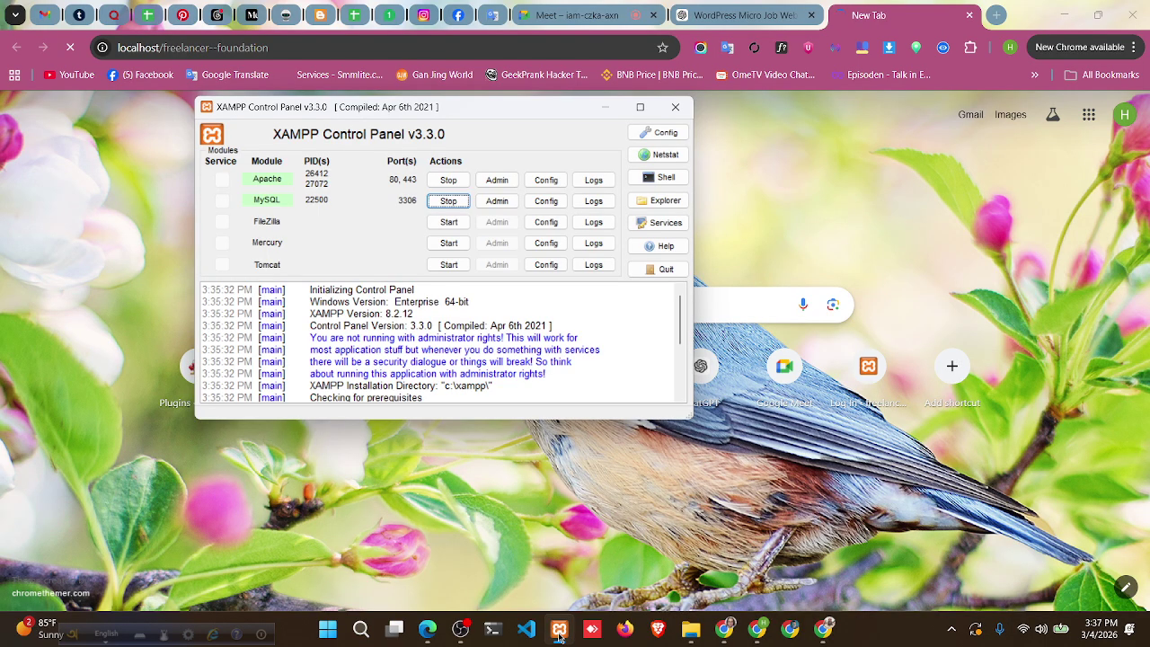
left_click(559, 632)
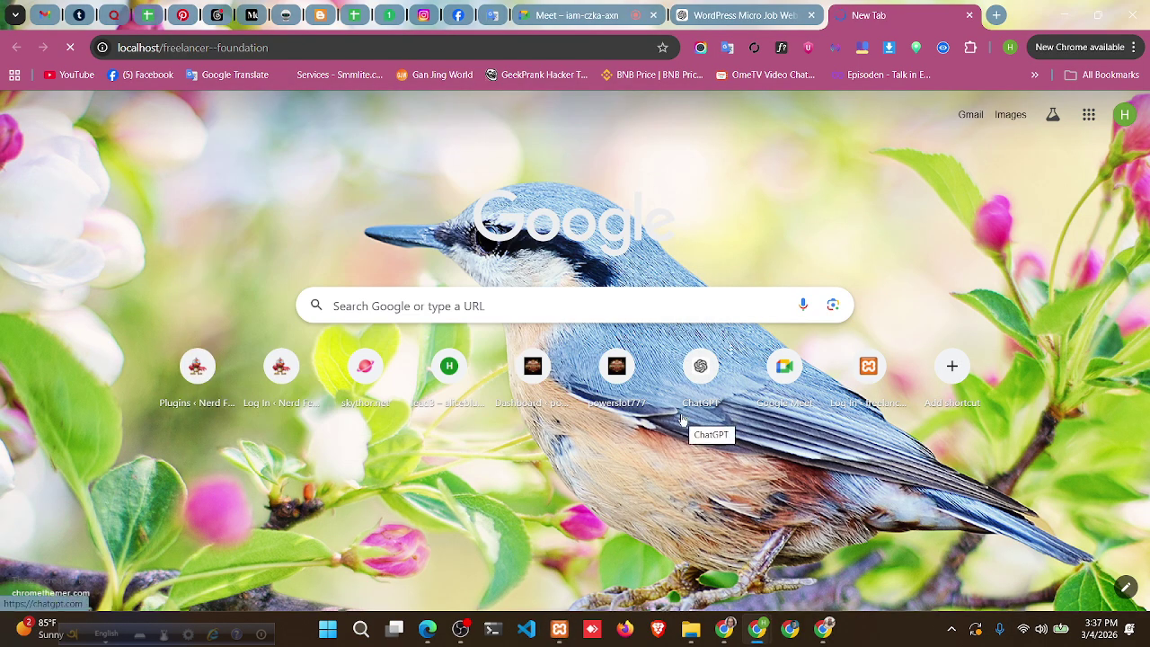
left_click(999, 18)
type("lo")
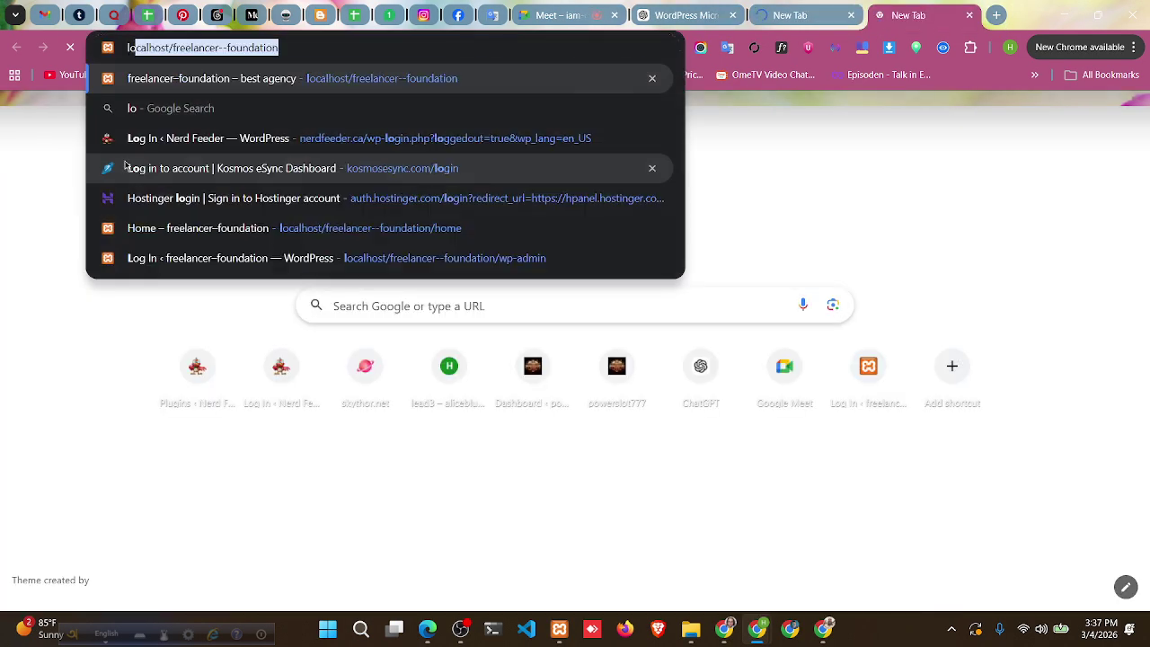
type("calh")
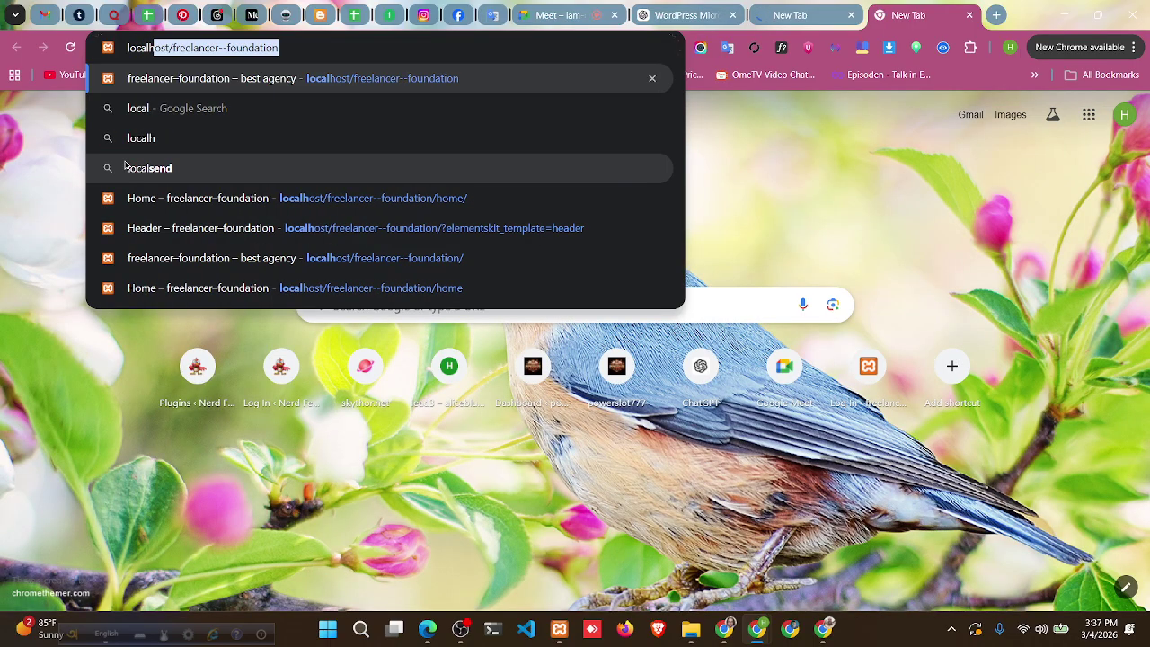
type("ost/freelancer--foundation")
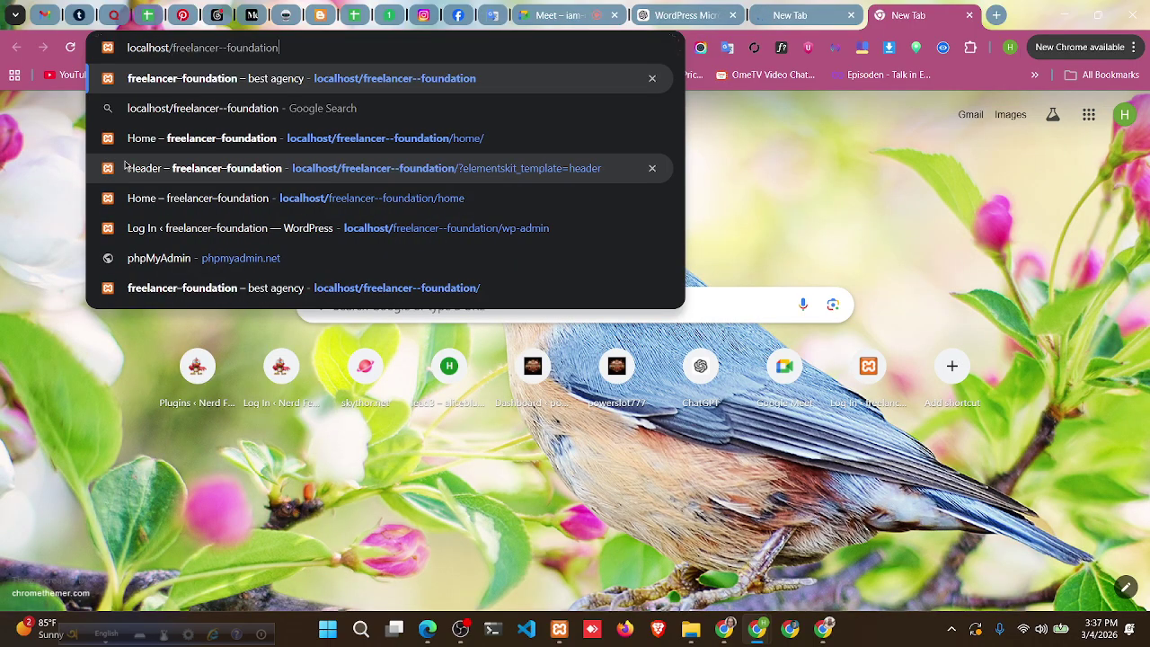
key("Return")
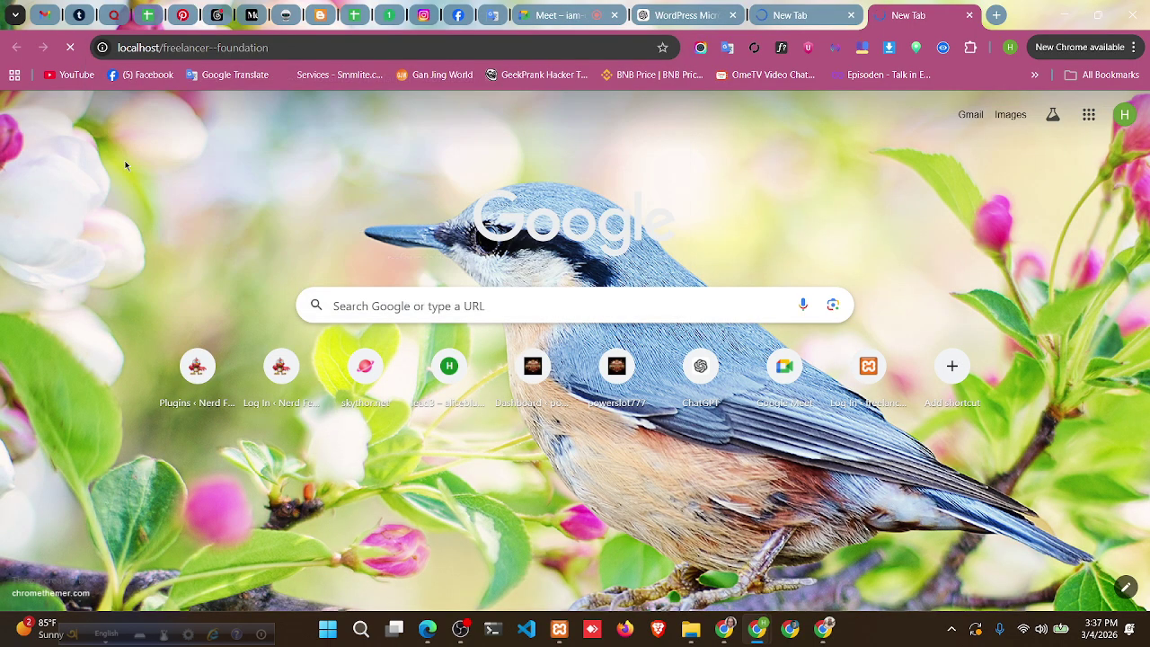
- Close both browser tabs that are loading localhost/freelancer--foundation
left_click(796, 4)
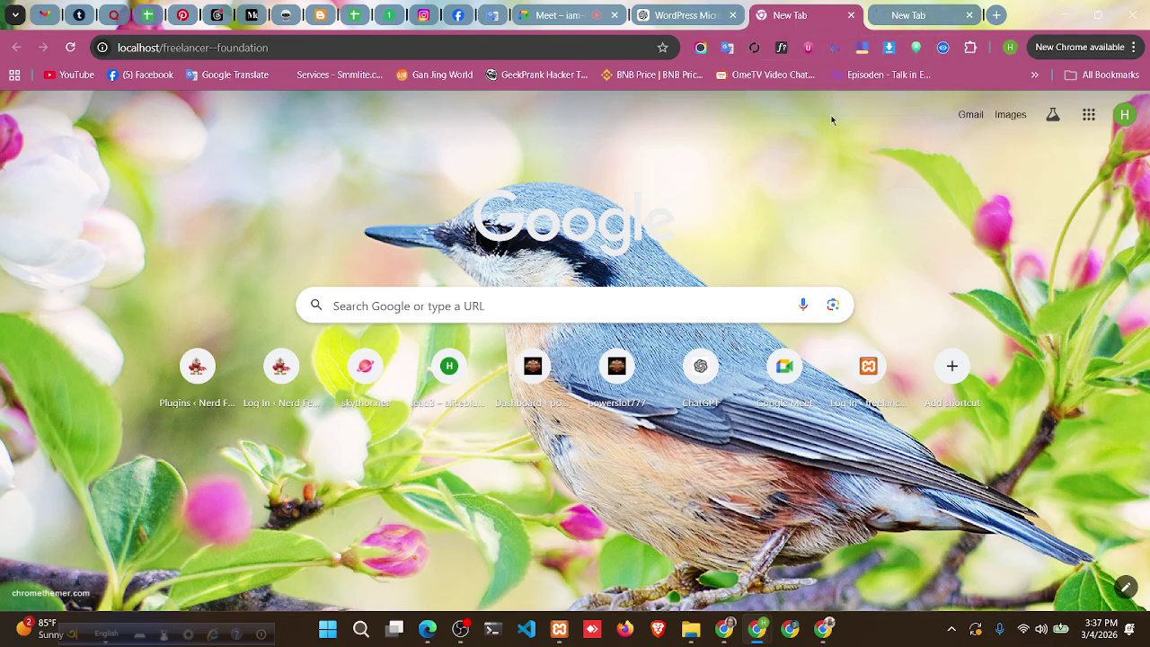
left_click(851, 15)
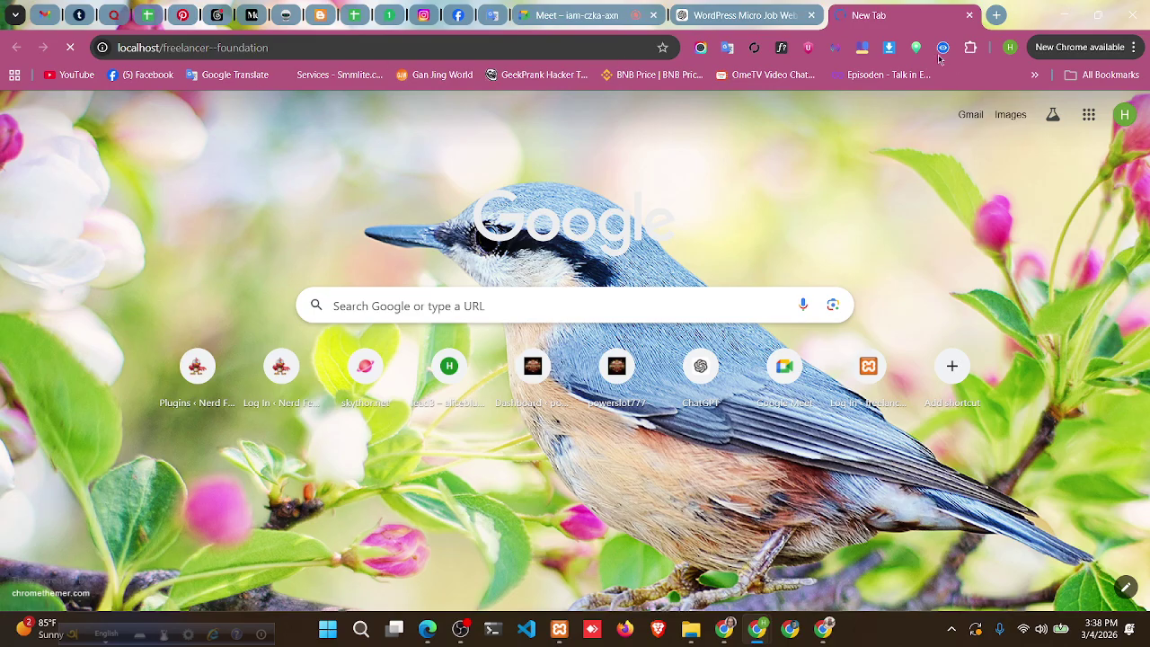
left_click(969, 15)
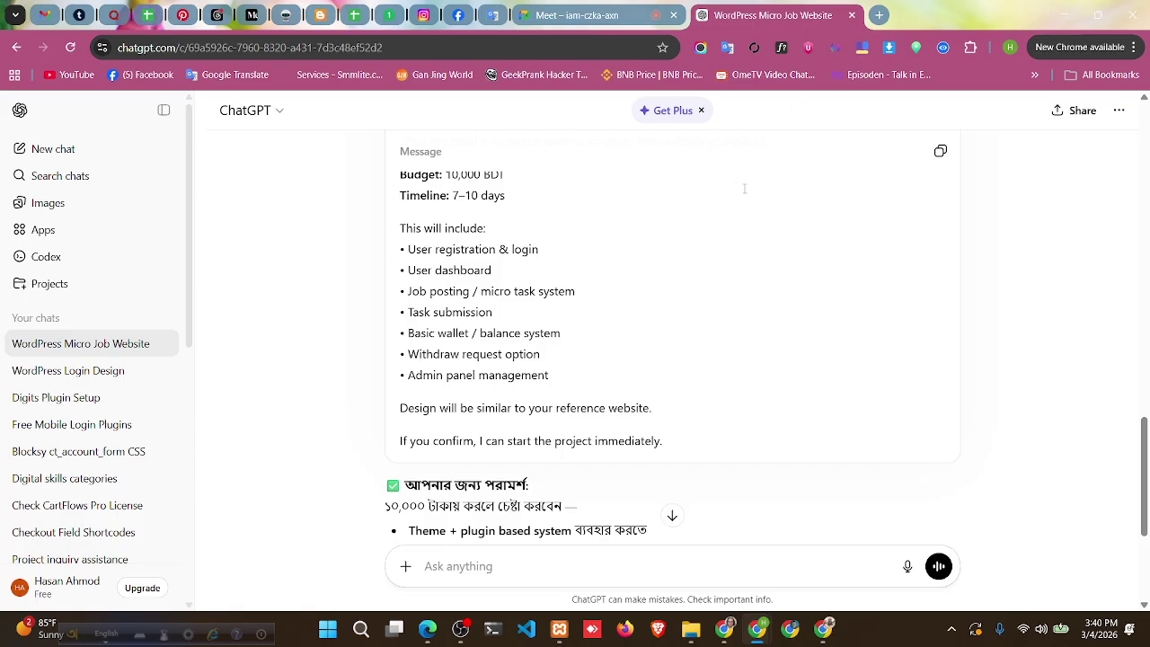
- Switch to the Google Meet tab, then open localhost/freelancer--foundation in a new browser tab
mouse_move(753, 634)
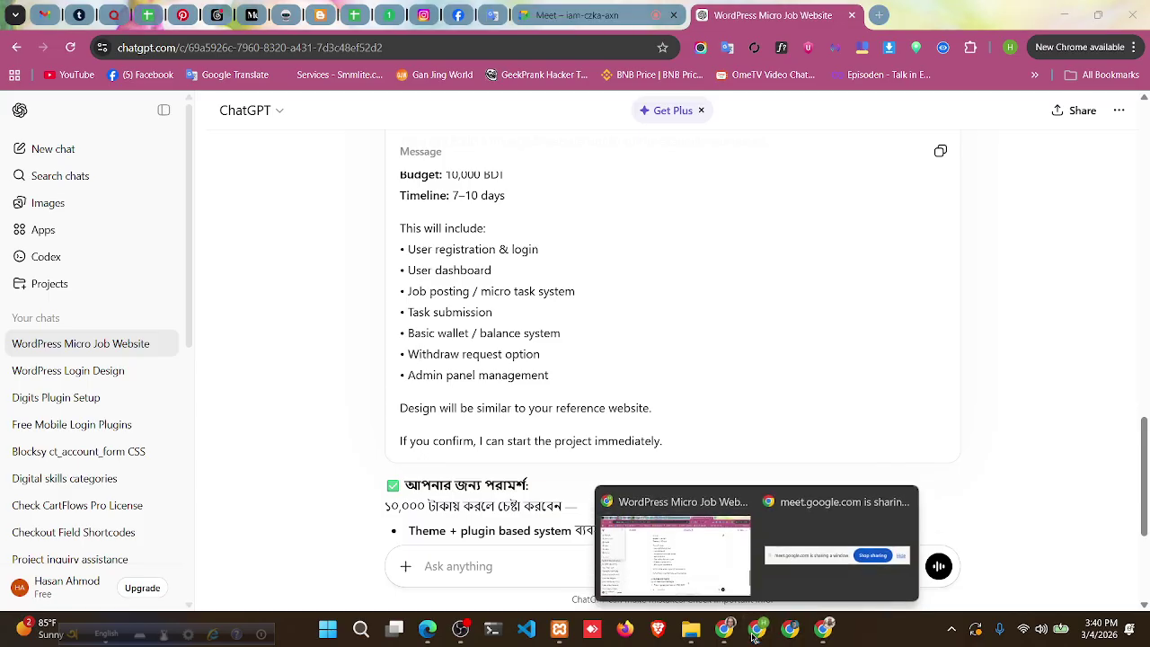
left_click(568, 8)
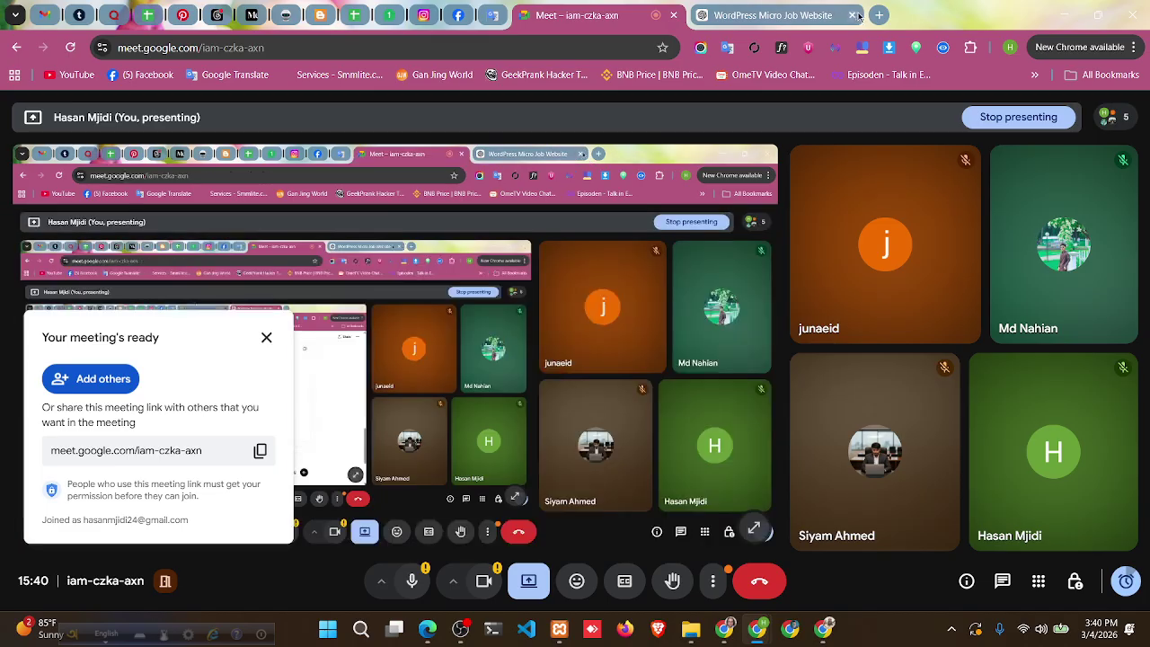
left_click(877, 13)
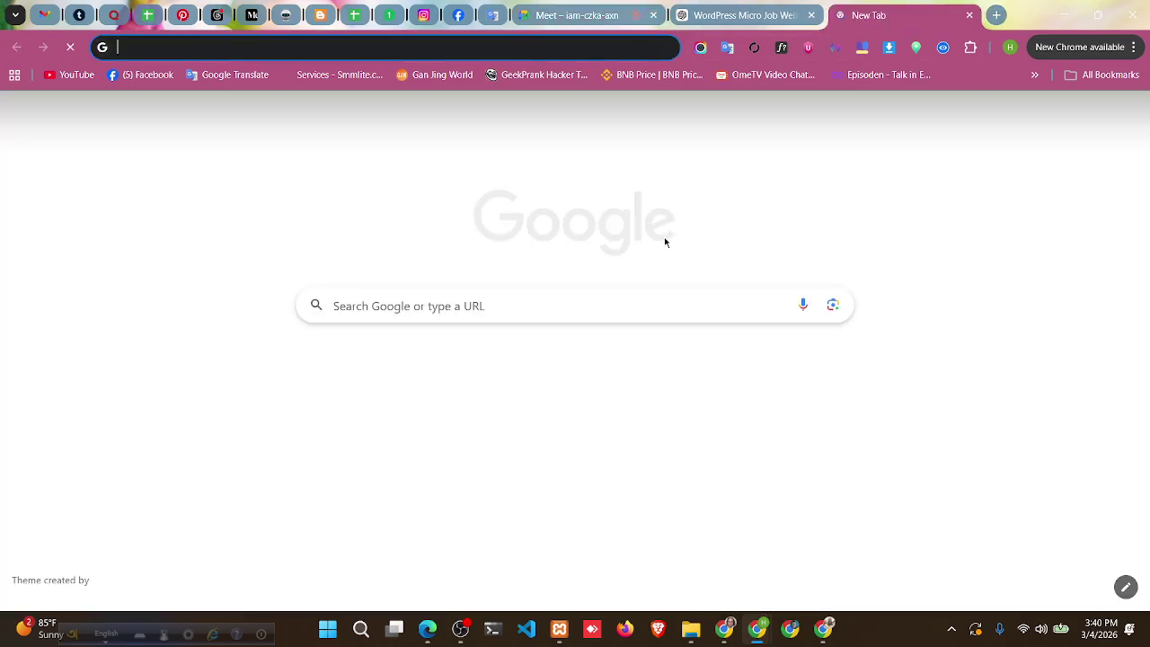
type("loca")
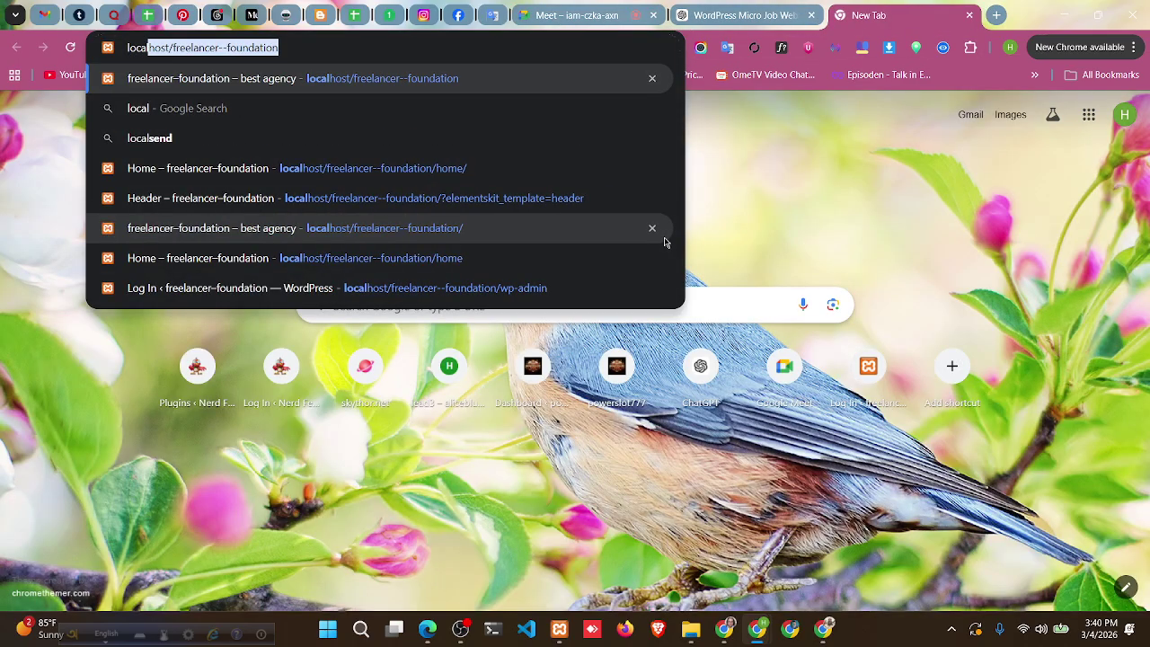
type("lhost-")
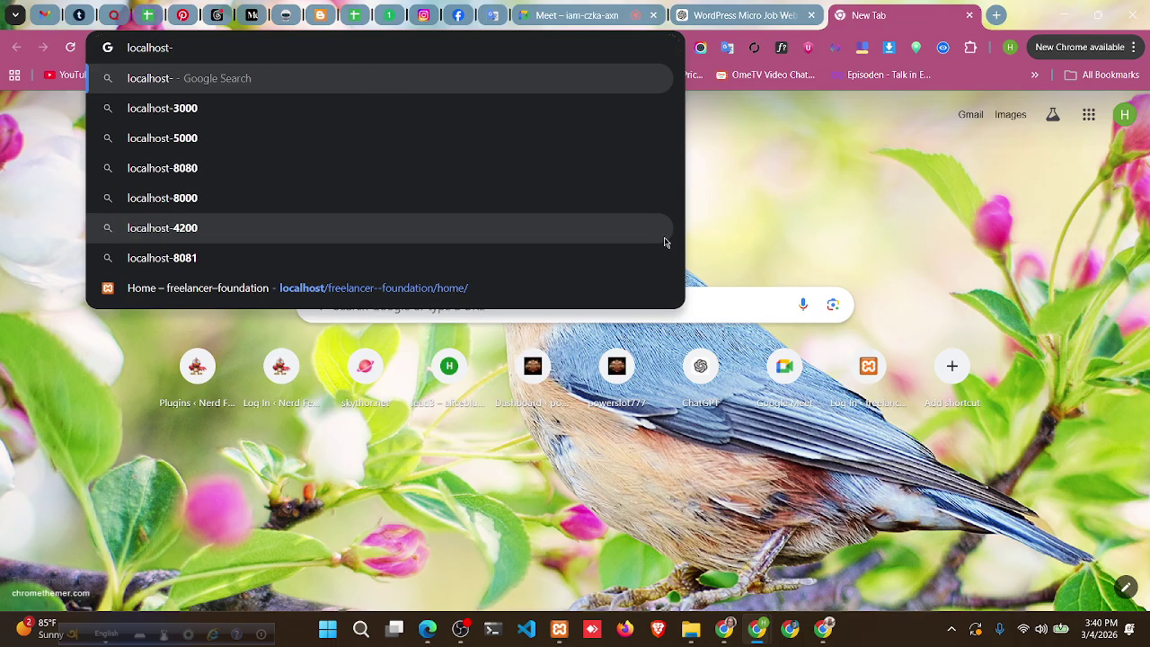
key("BackSpace")
type("/")
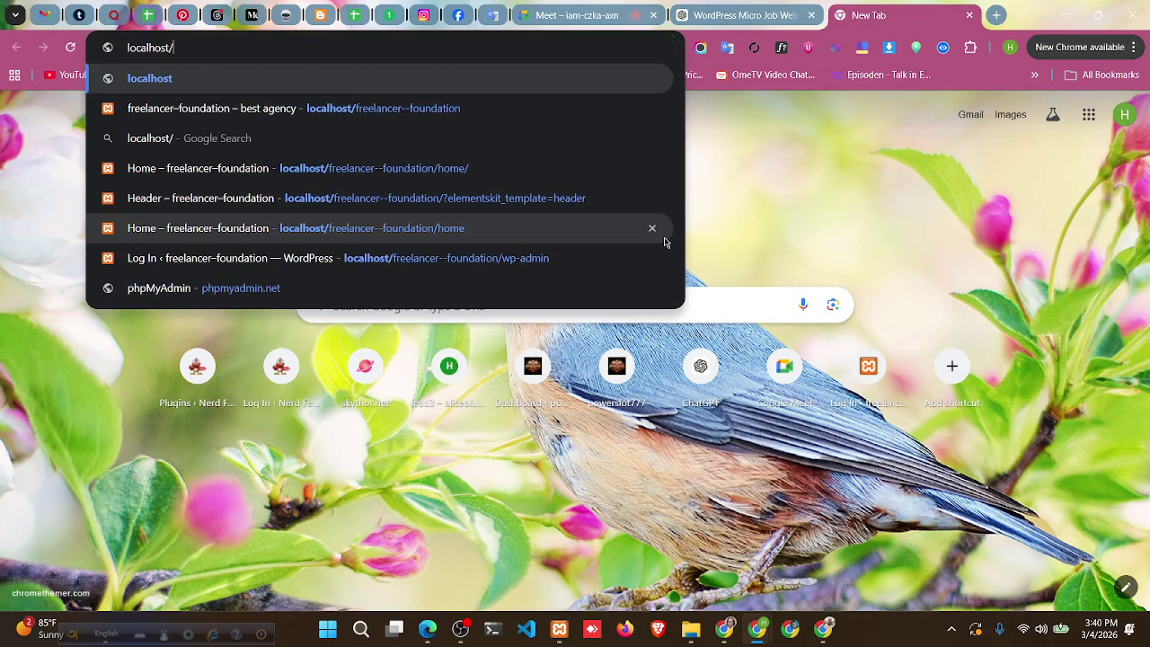
type("freelancer--foundation")
key("Return")
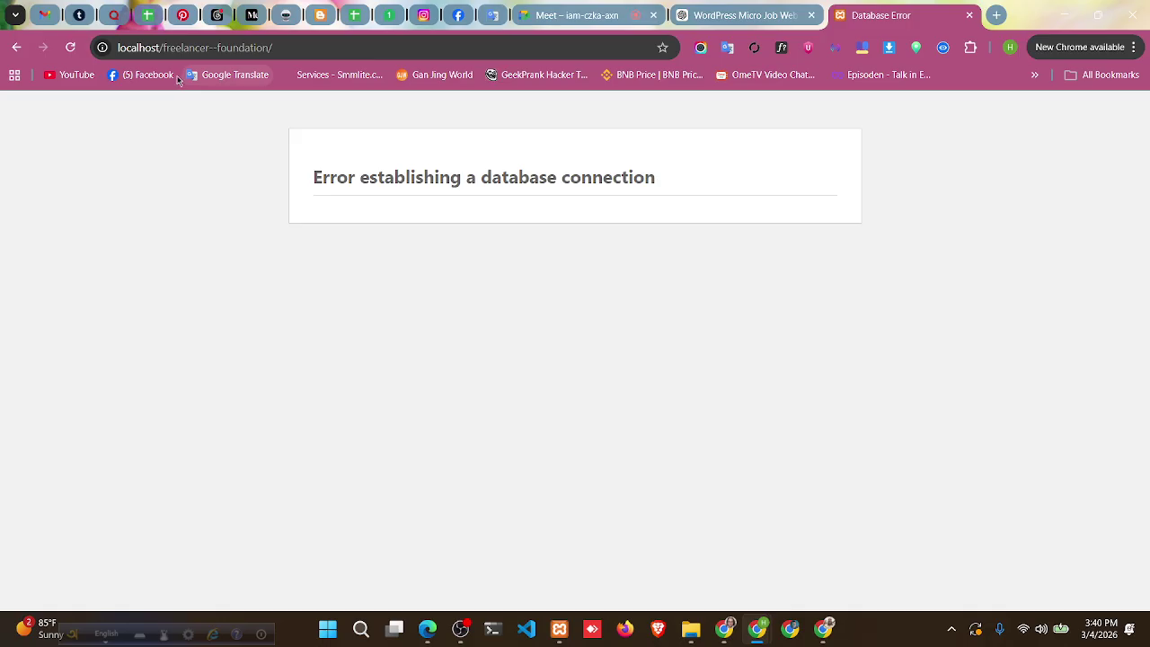
- Try to open the local site's WordPress admin at localhost/freelancer--foundation/wp-admin
left_click(305, 46)
left_click(317, 49)
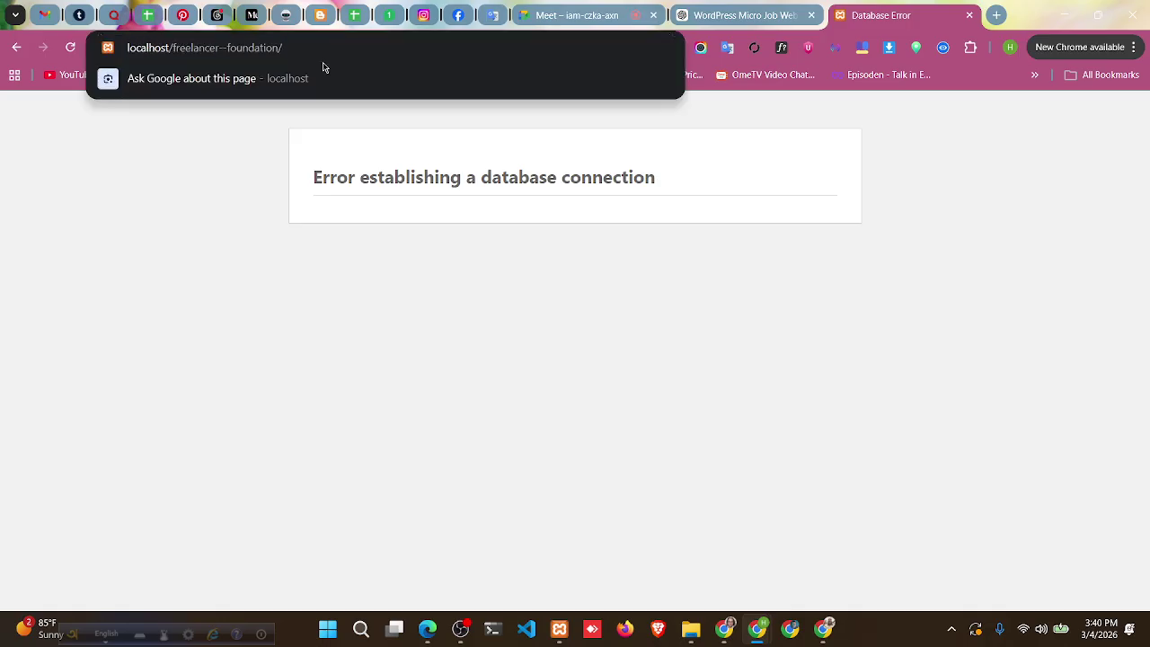
type("wp")
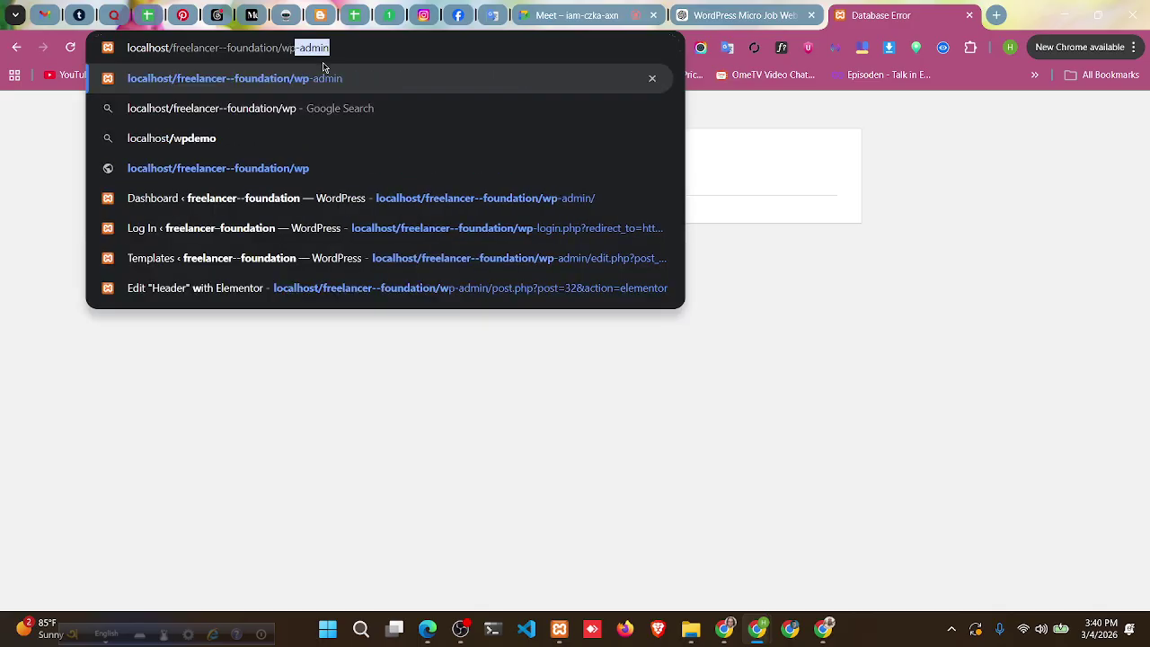
type("-admin")
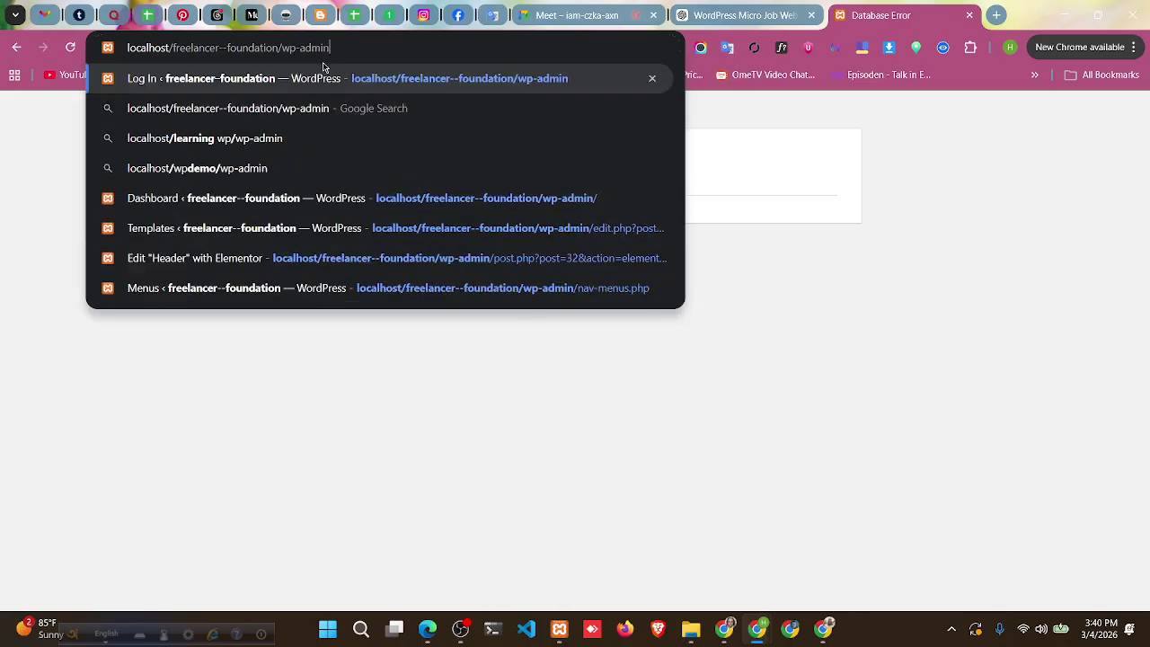
key("Return")
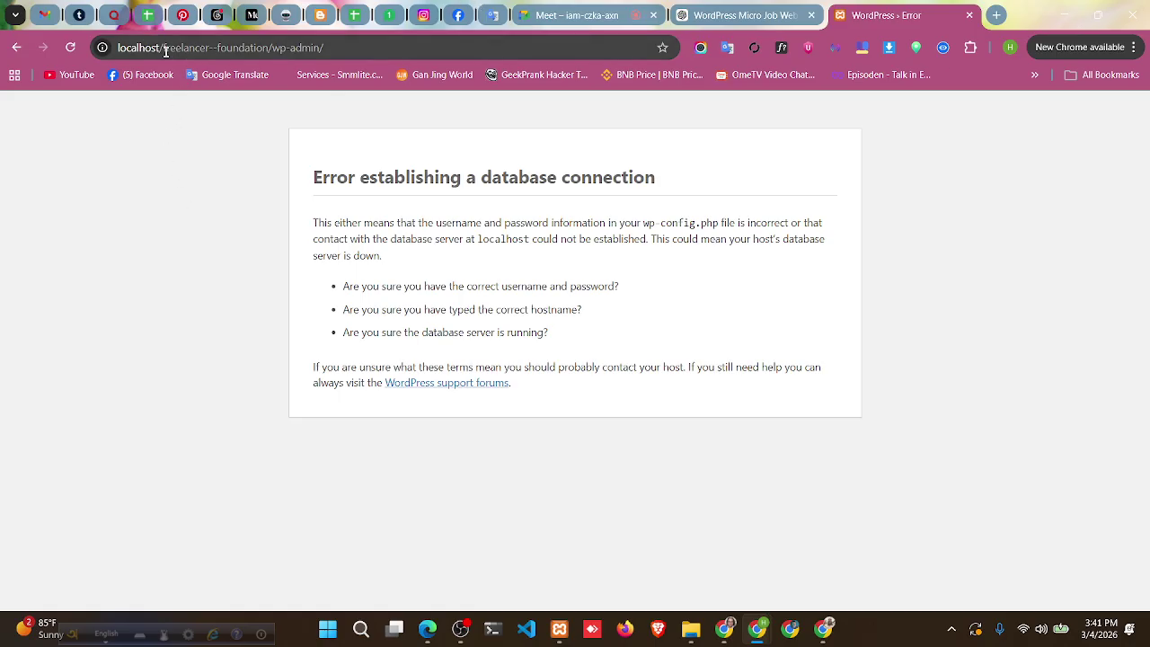
- Replace the admin path in the address with freelancer--foundation and request the local site's front page
left_click_drag(161, 47, 459, 74)
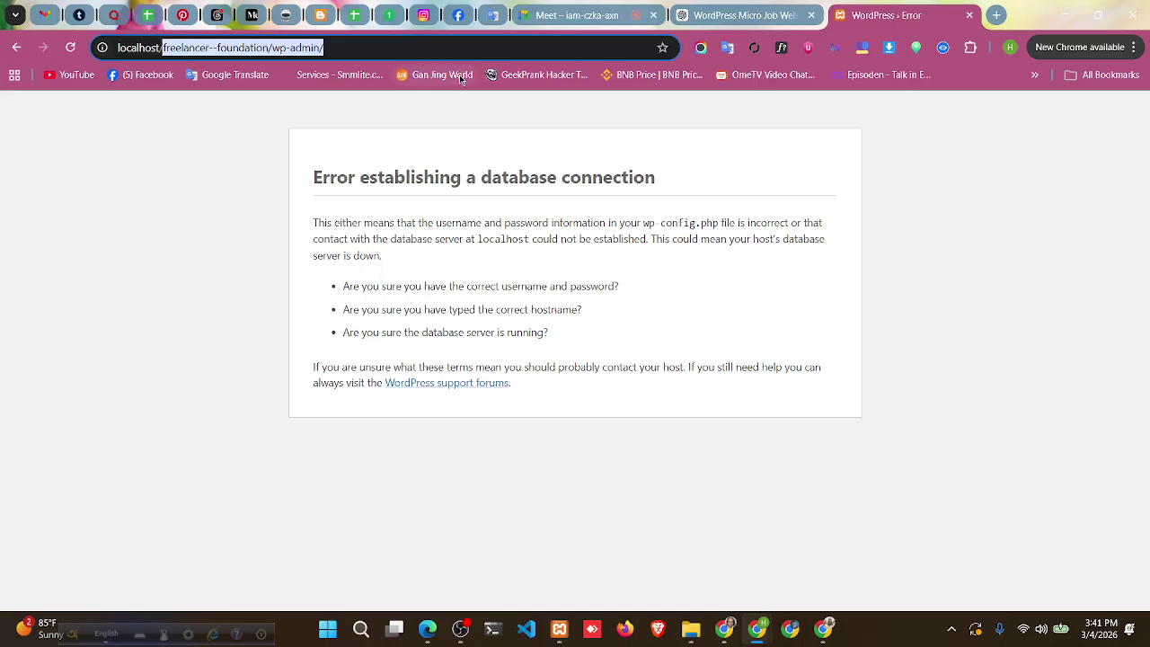
key("BackSpace")
type("fr")
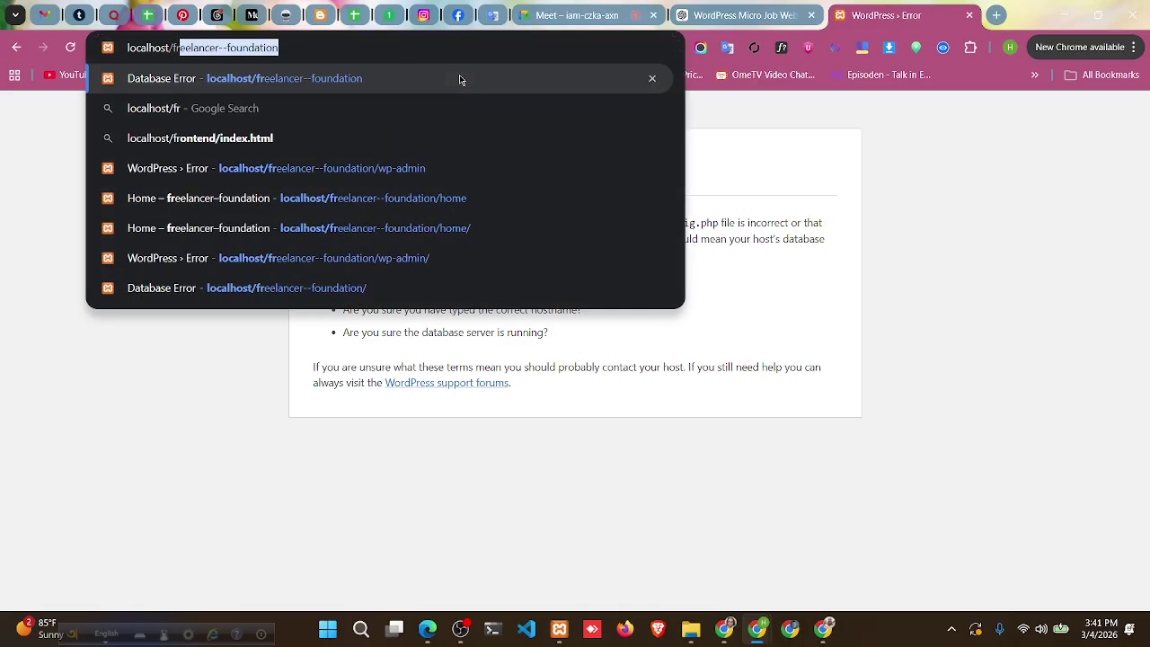
type("eelanc")
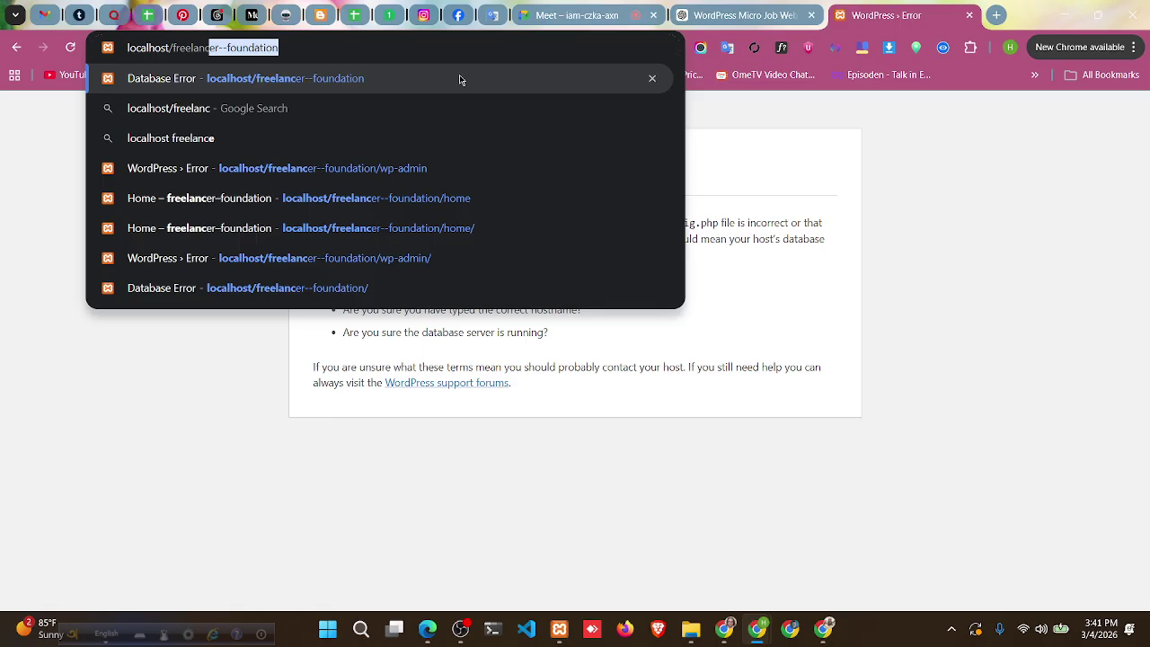
type("er--f")
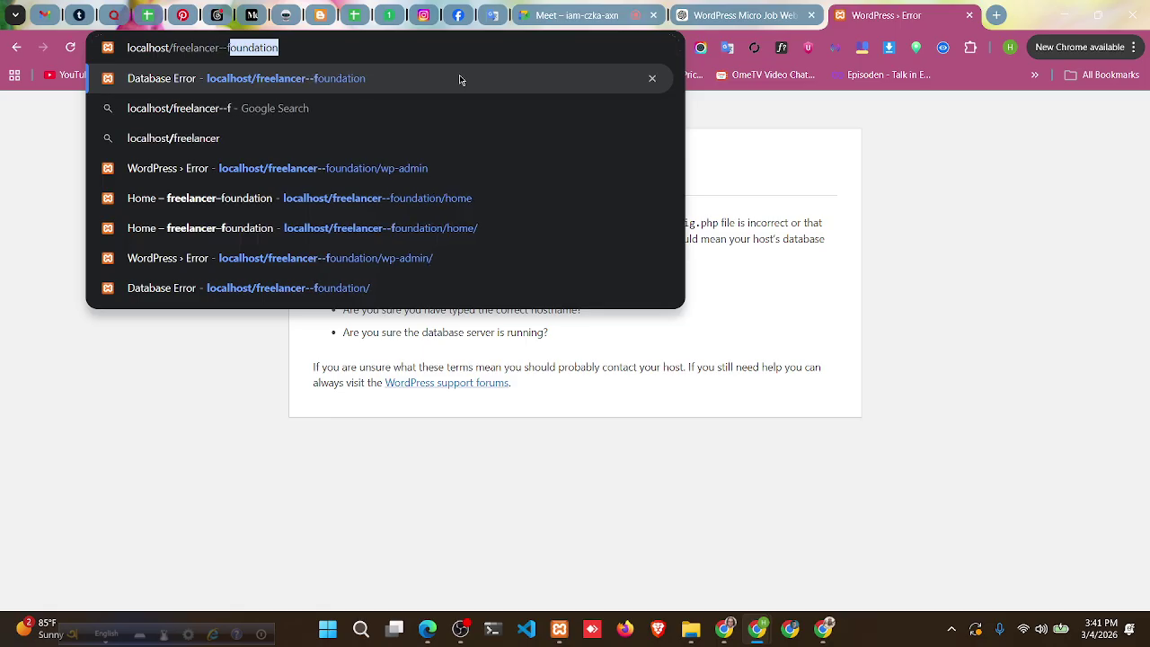
type("oundatio")
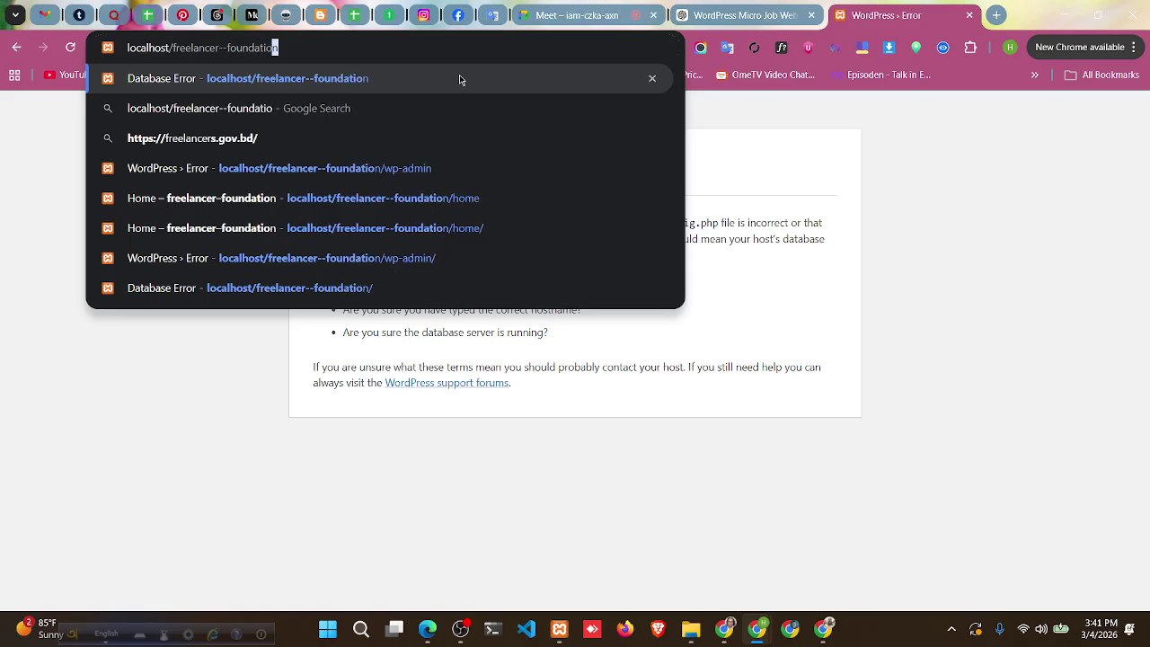
key("Return")
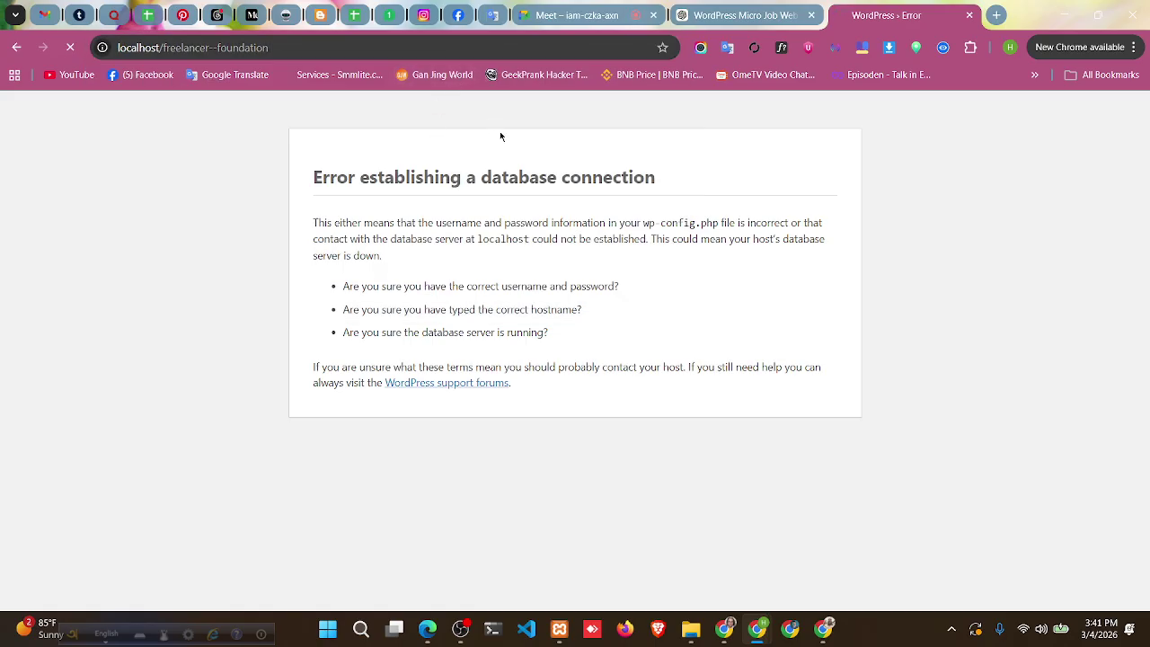
- Open the xampp htdocs folder on Local Disk (C:) and check the exact name of the freelancer--foundation folder
left_click(692, 633)
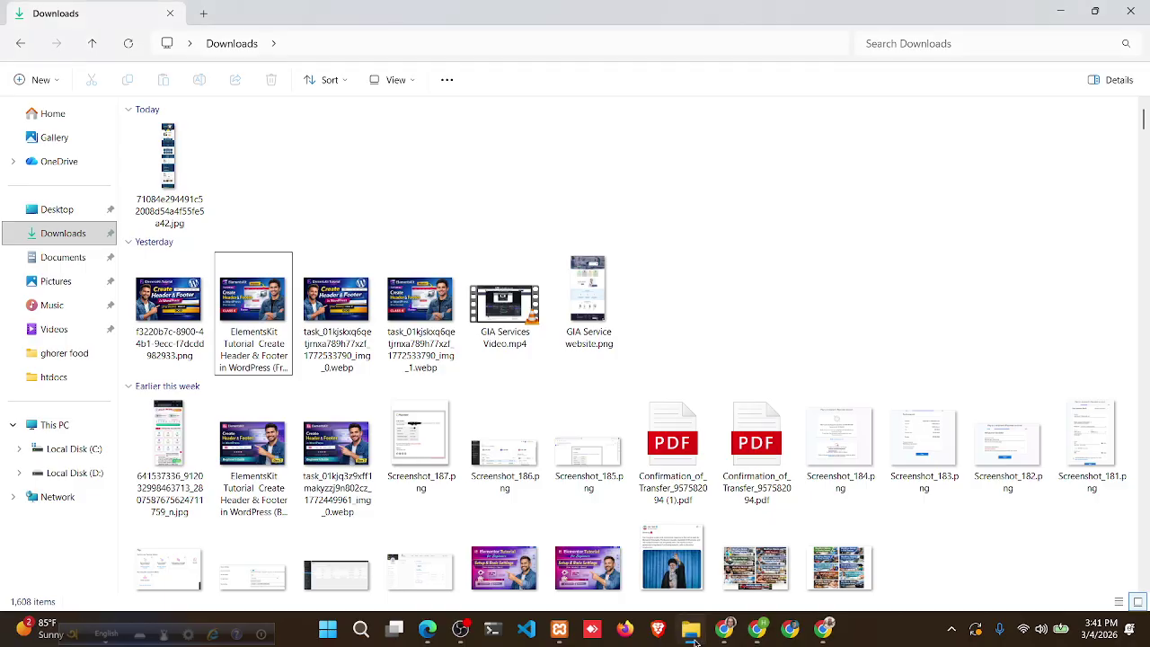
left_click(79, 455)
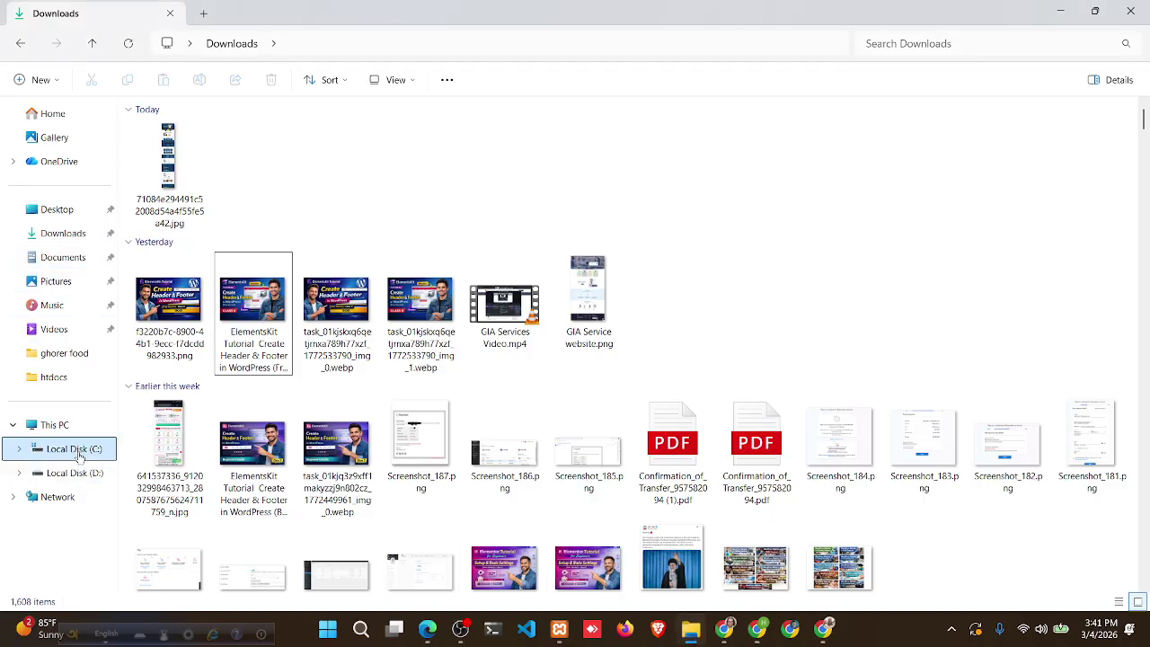
double_click(225, 290)
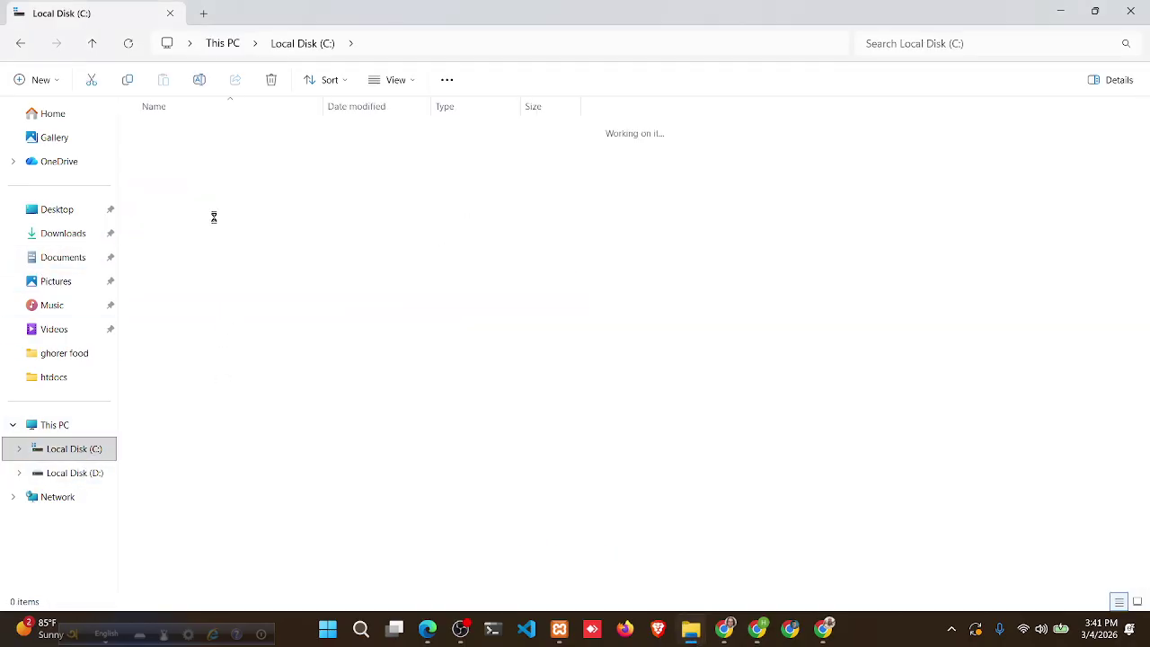
double_click(202, 236)
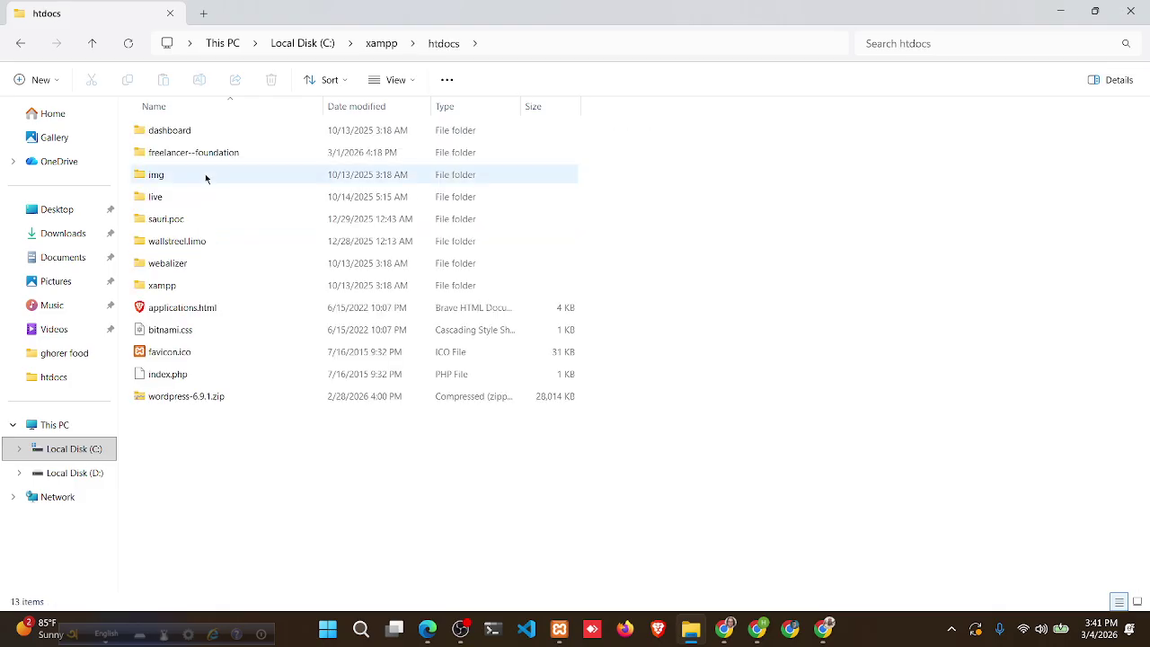
left_click(197, 154)
left_click(197, 153)
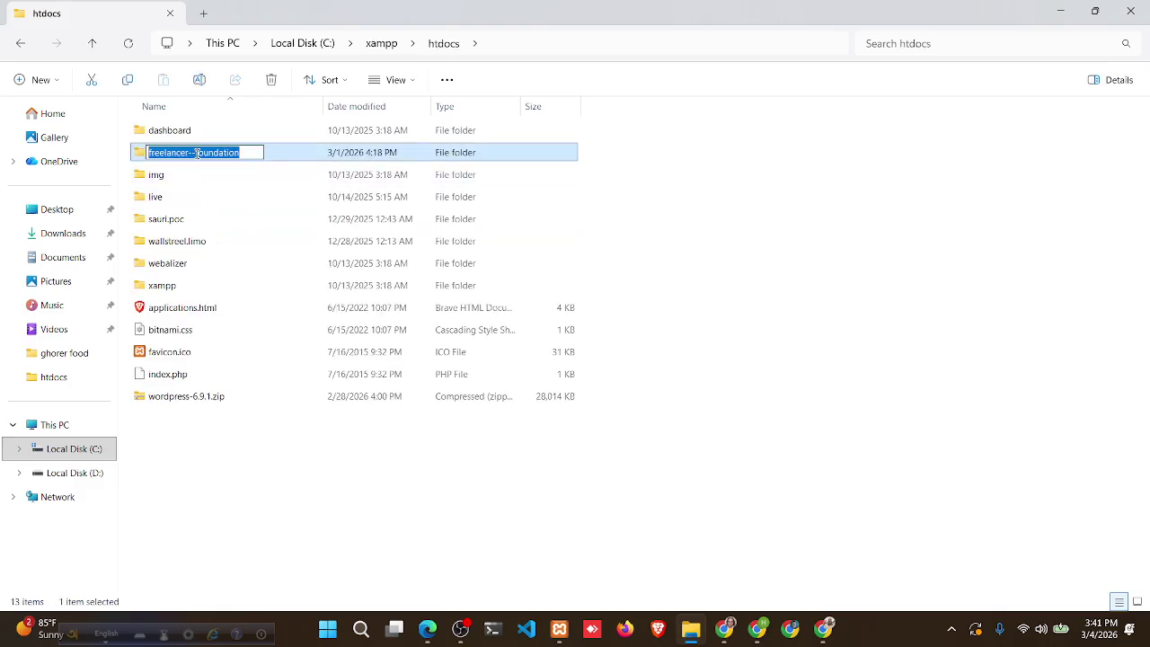
left_click(664, 213)
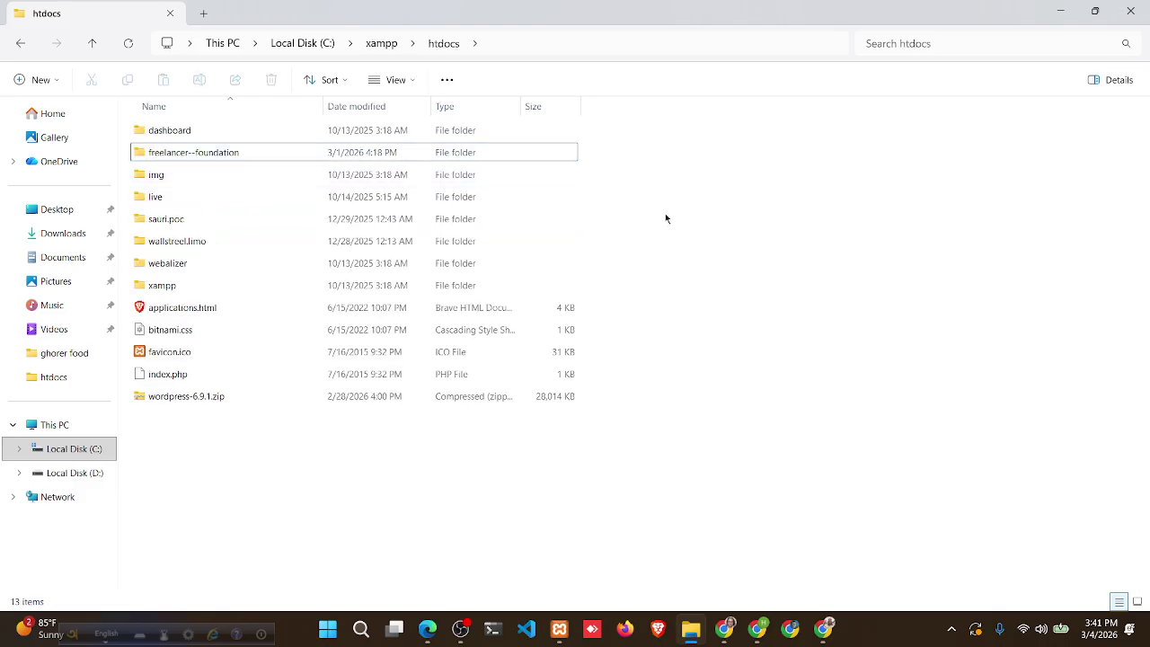
- Return to the browser window with the local site and mute the Mic/Aux input in OBS
left_click(723, 629)
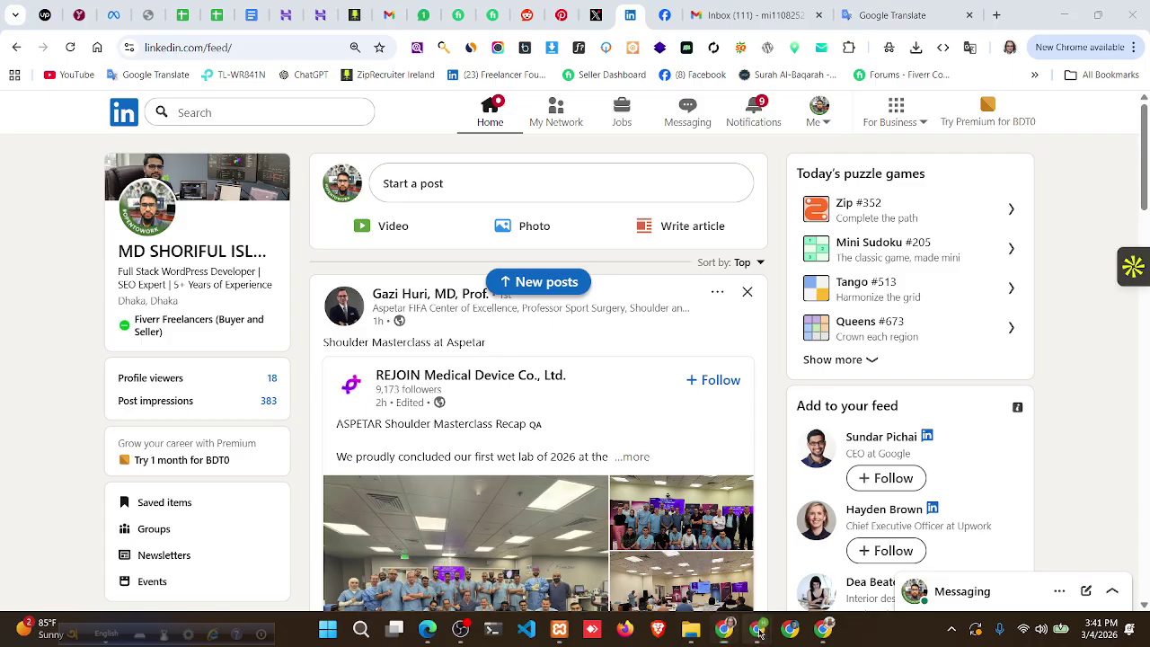
mouse_move(757, 629)
left_click(706, 550)
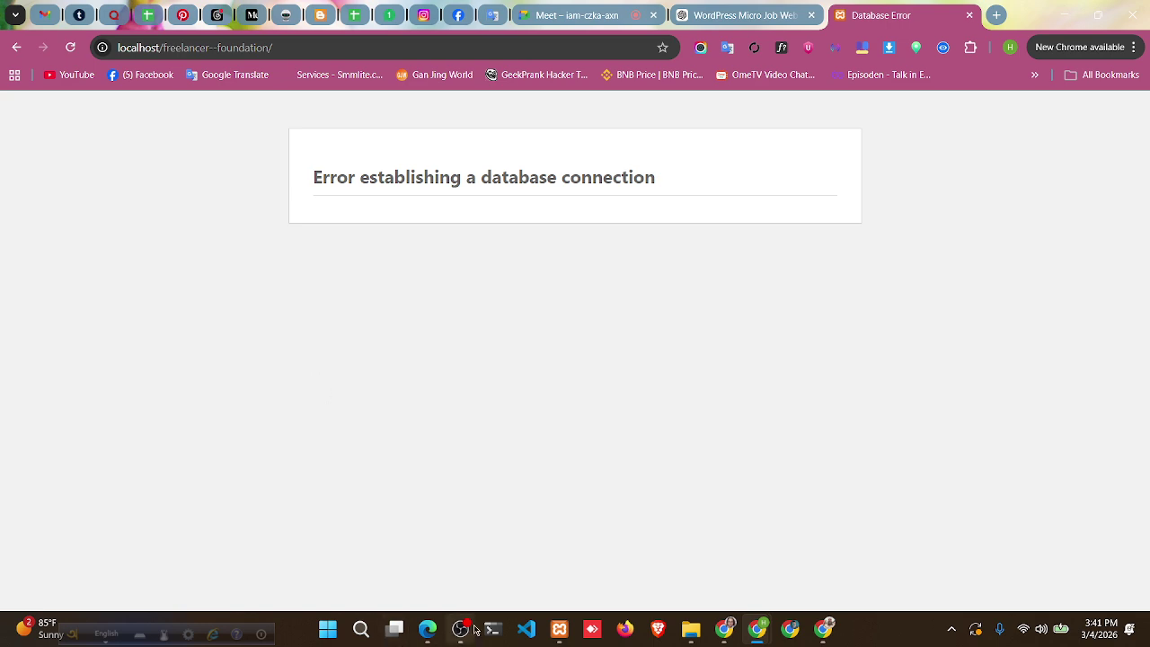
mouse_move(460, 629)
left_click(462, 549)
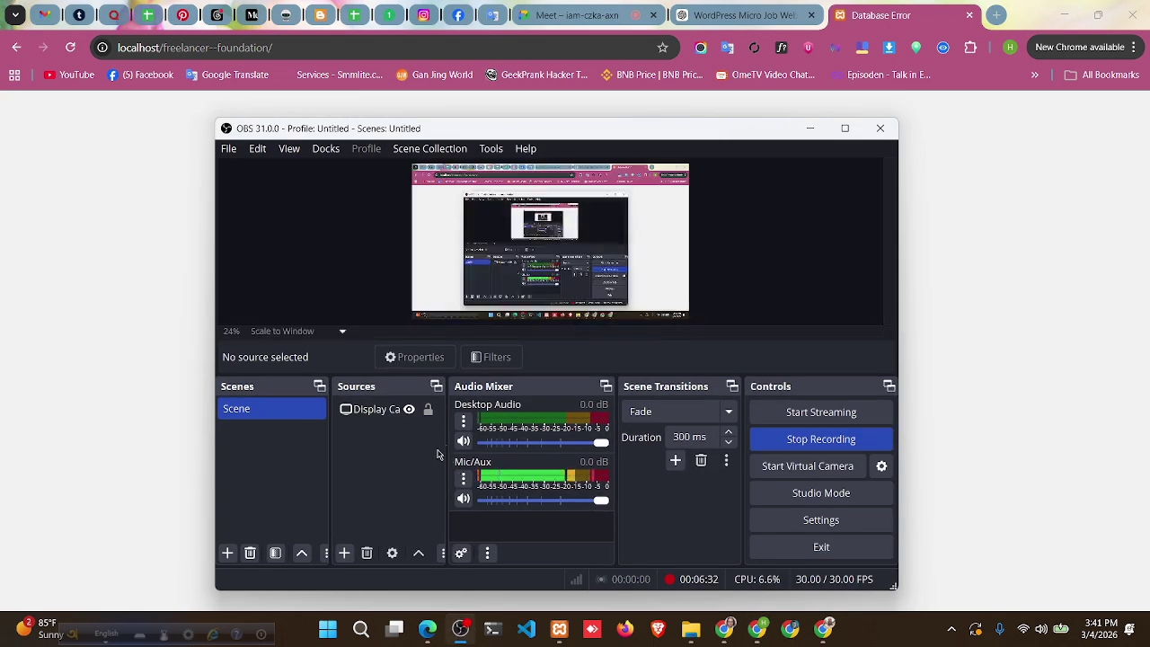
left_click(463, 500)
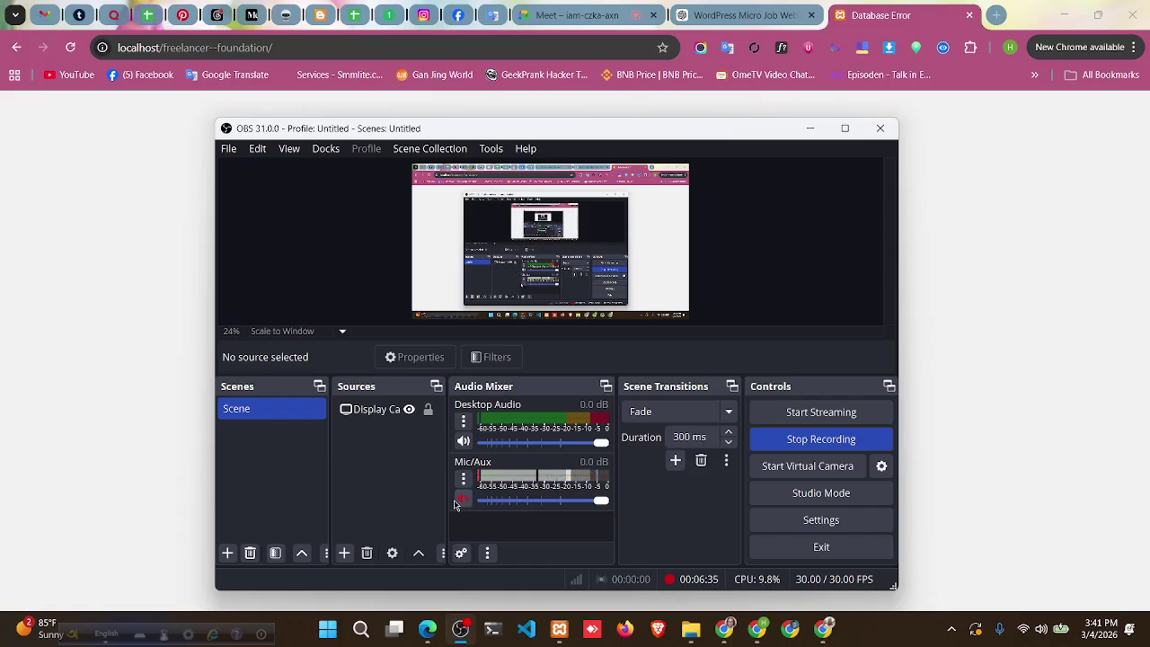
left_click(809, 129)
- Re-enter the freelancer--foundation path after localhost, request the page again and reload it
left_click_drag(284, 47, 164, 61)
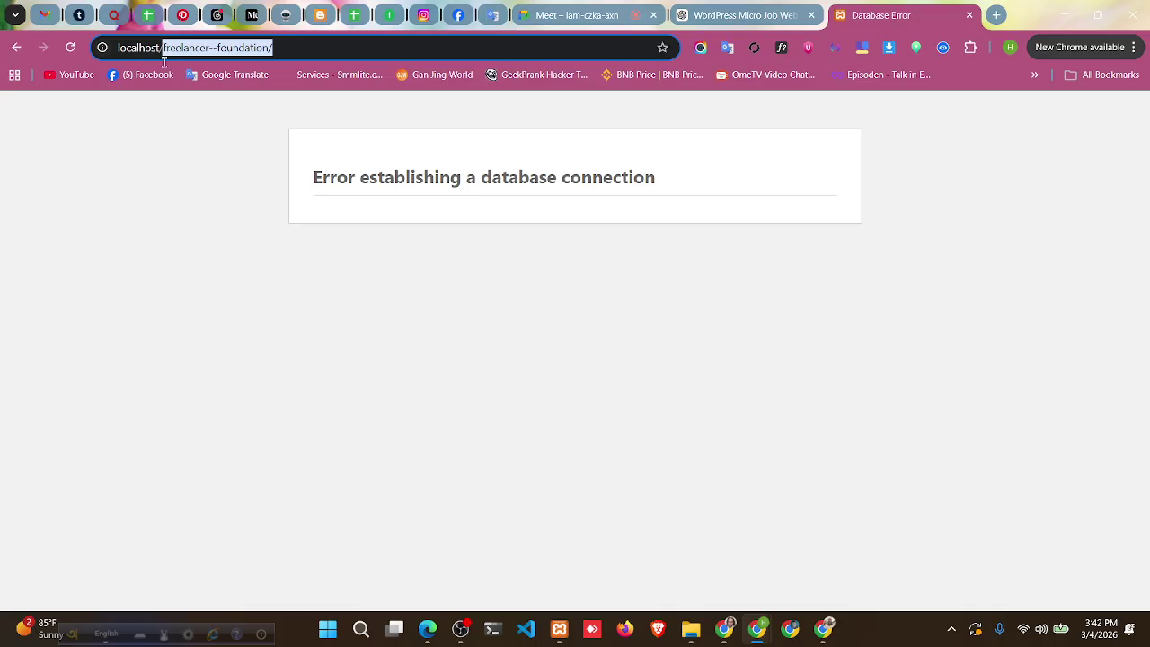
type("f")
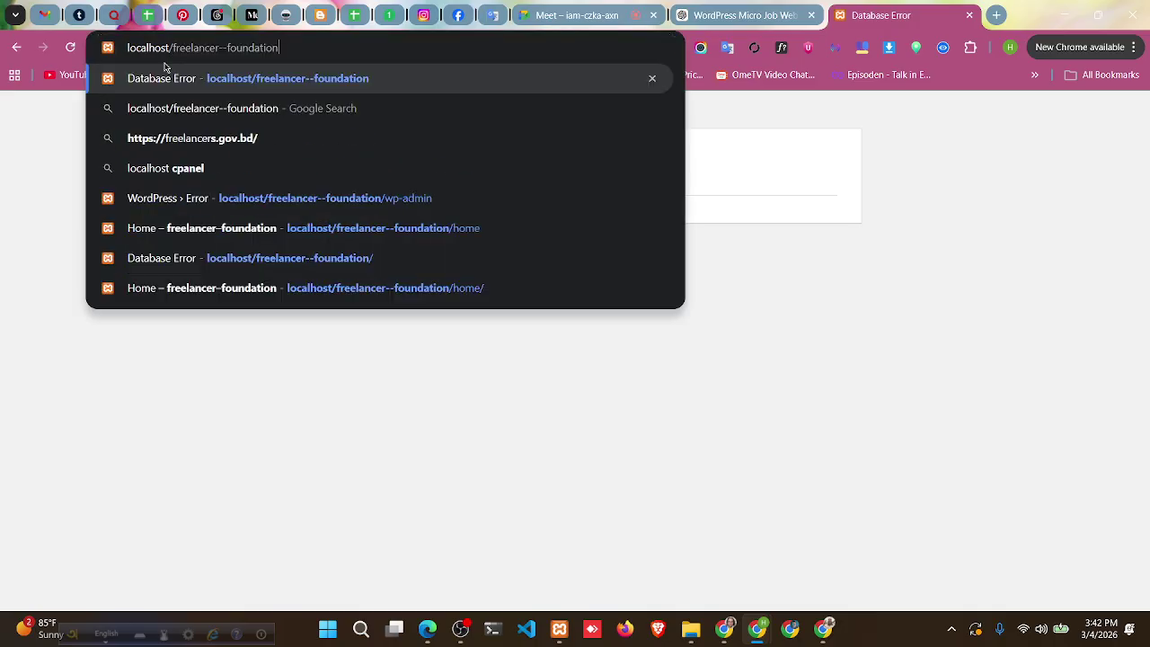
key("Return")
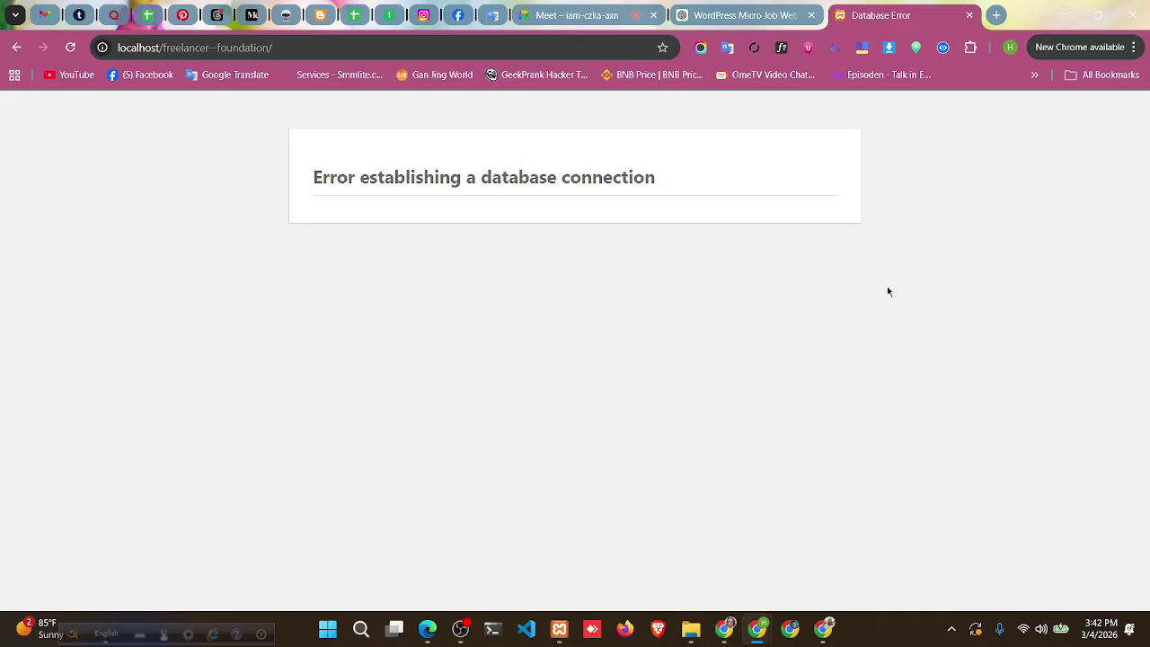
left_click(70, 47)
- Examine the module status and log in the XAMPP Control Panel and compare them with the local site's error page
left_click(558, 628)
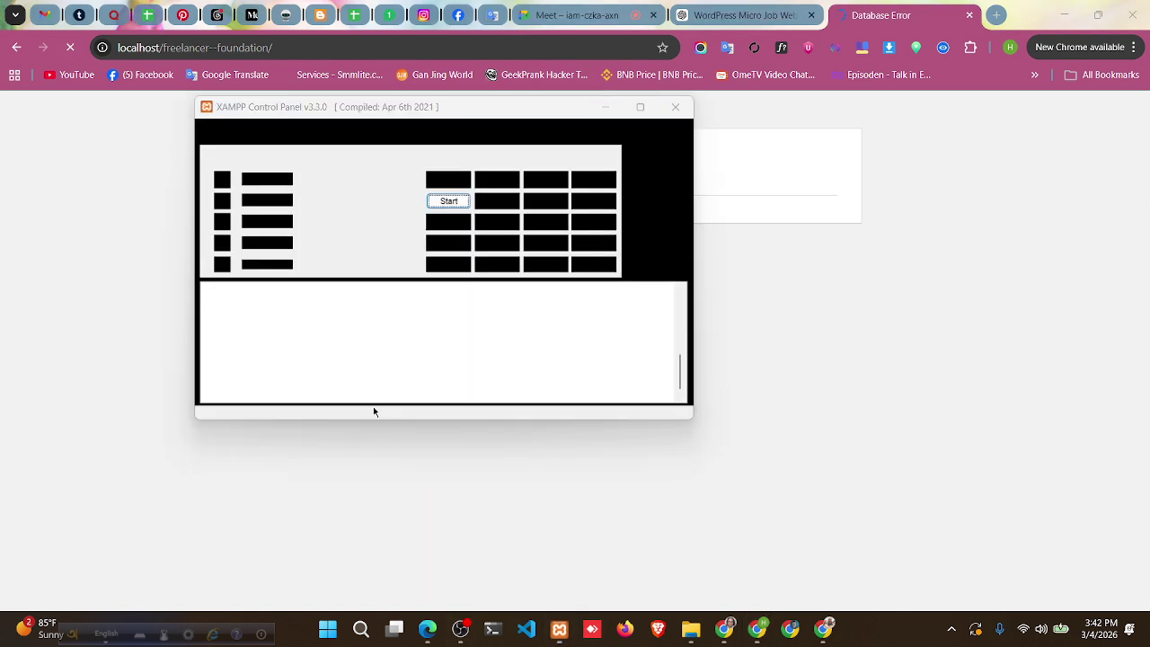
scroll(419, 324, "up", 8)
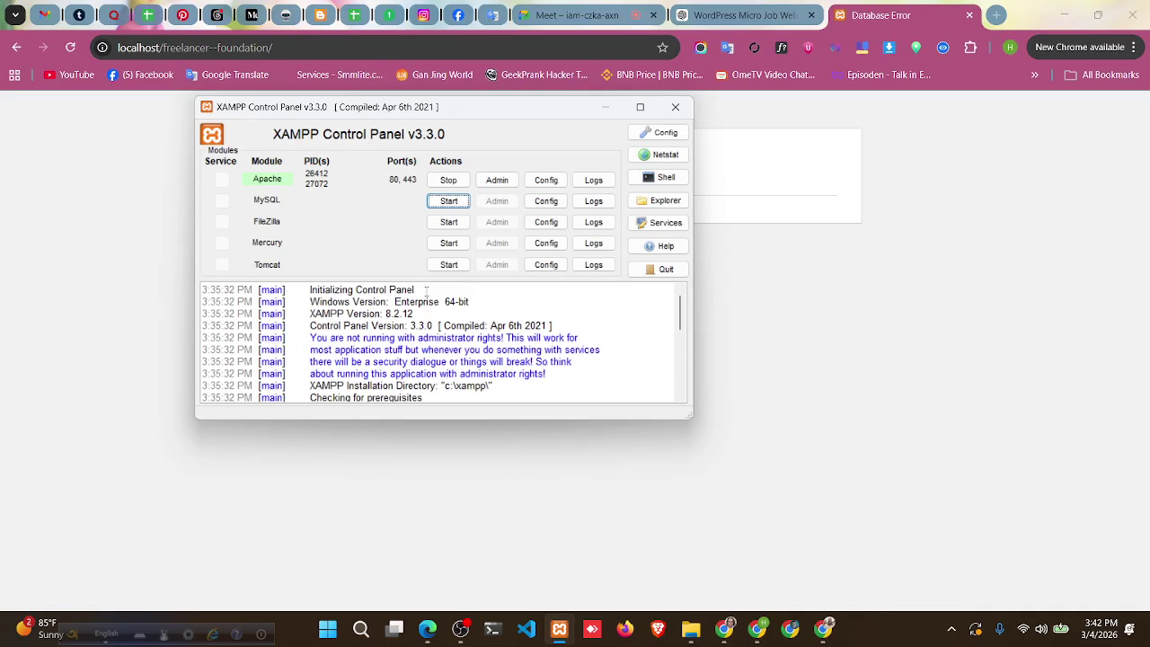
left_click(957, 214)
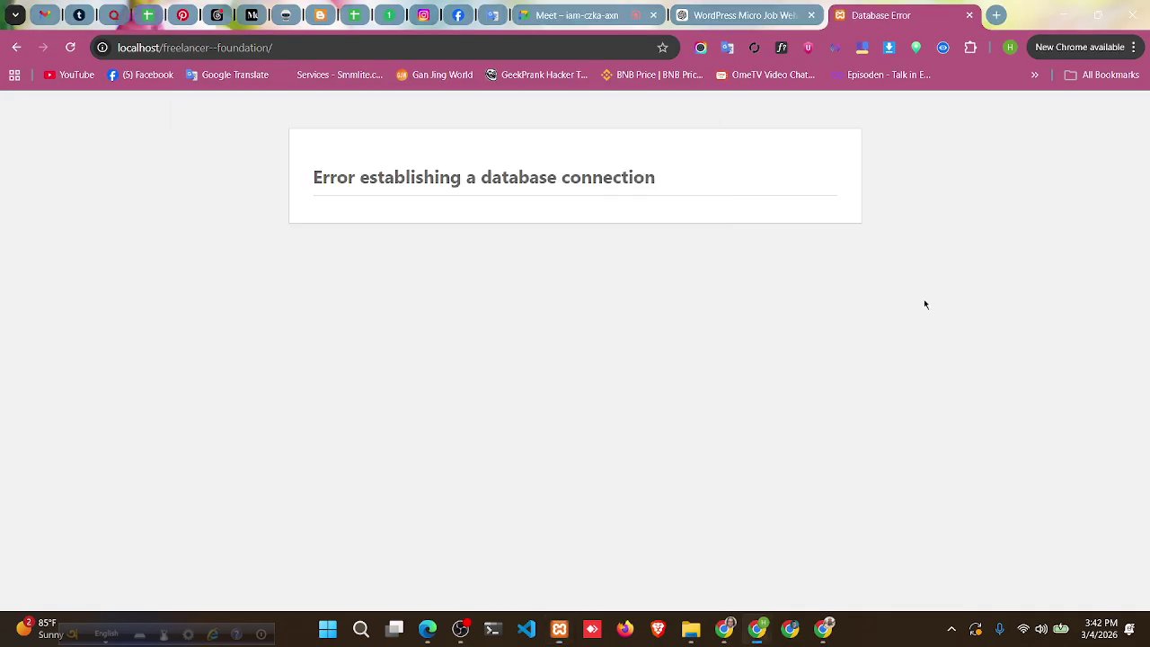
left_click_drag(396, 177, 886, 196)
left_click(731, 515)
left_click(559, 629)
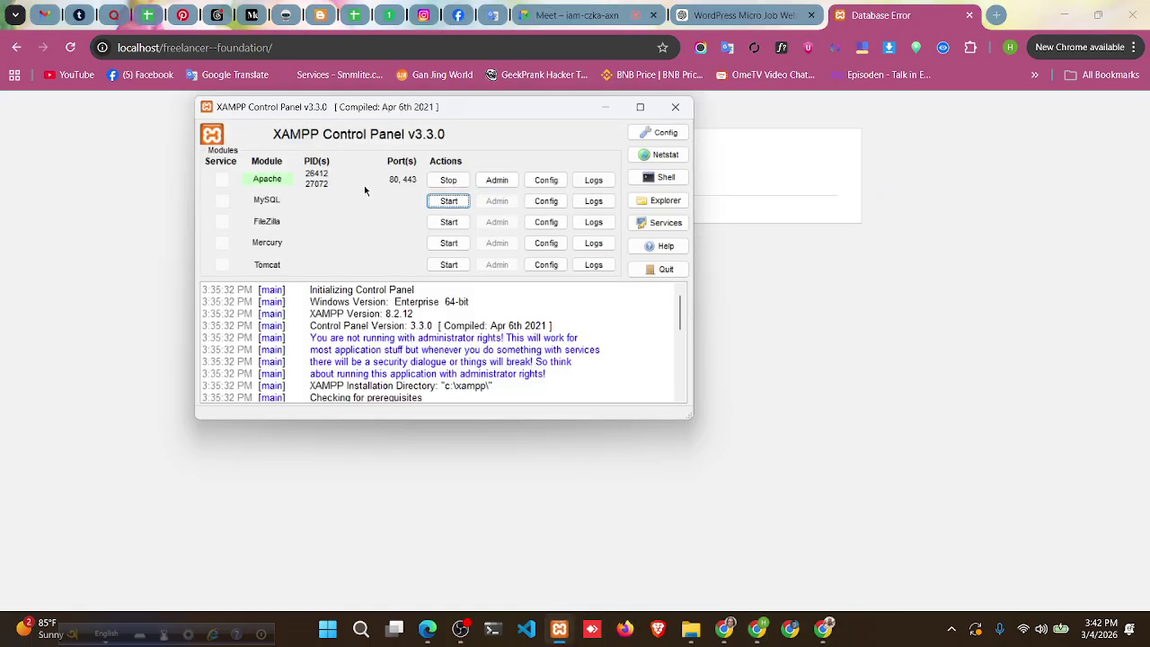
key("alt+Tab")
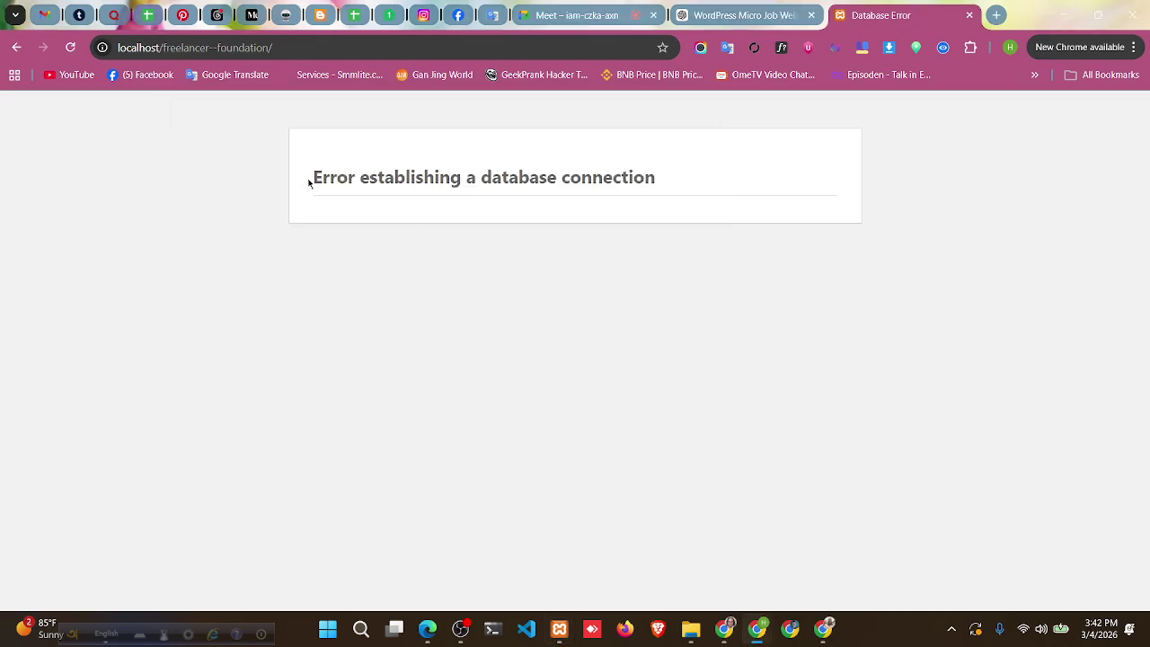
- Start the MySQL module in the XAMPP Control Panel and reload the freelancer--foundation site in the browser
left_click_drag(312, 177, 750, 189)
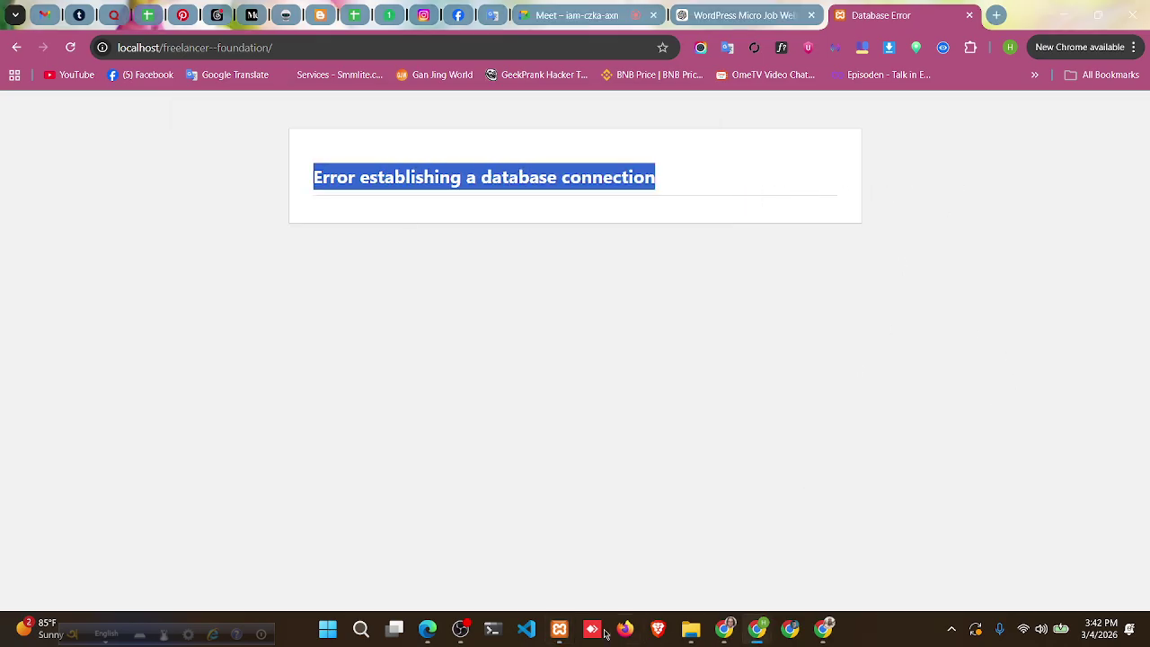
left_click(559, 634)
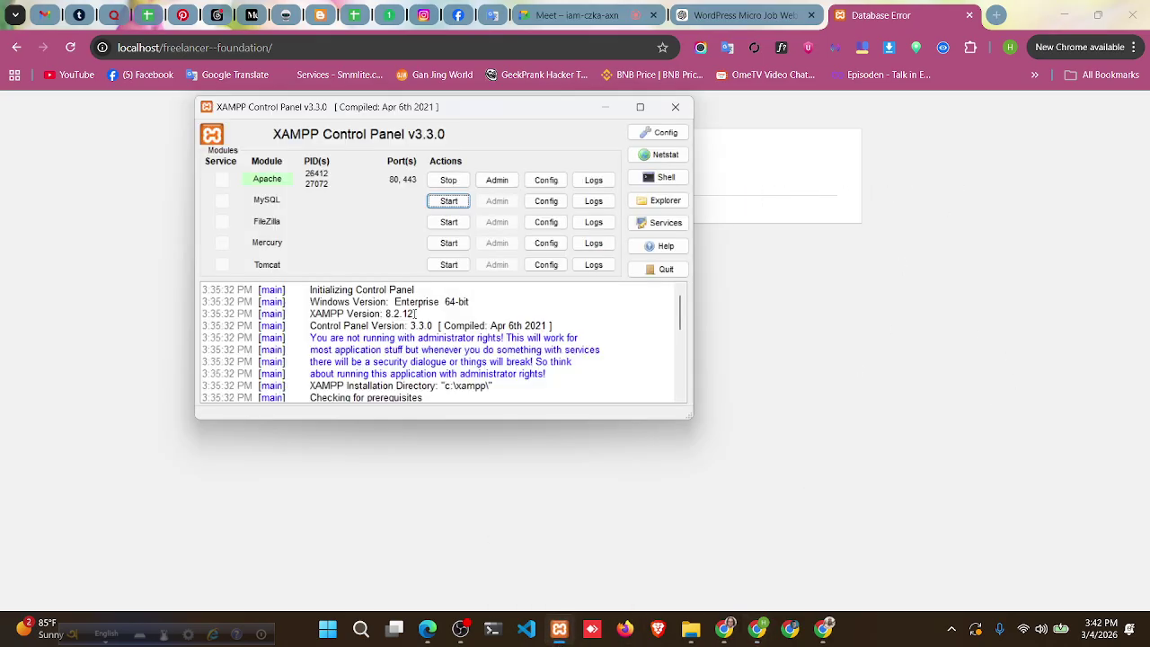
left_click(465, 207)
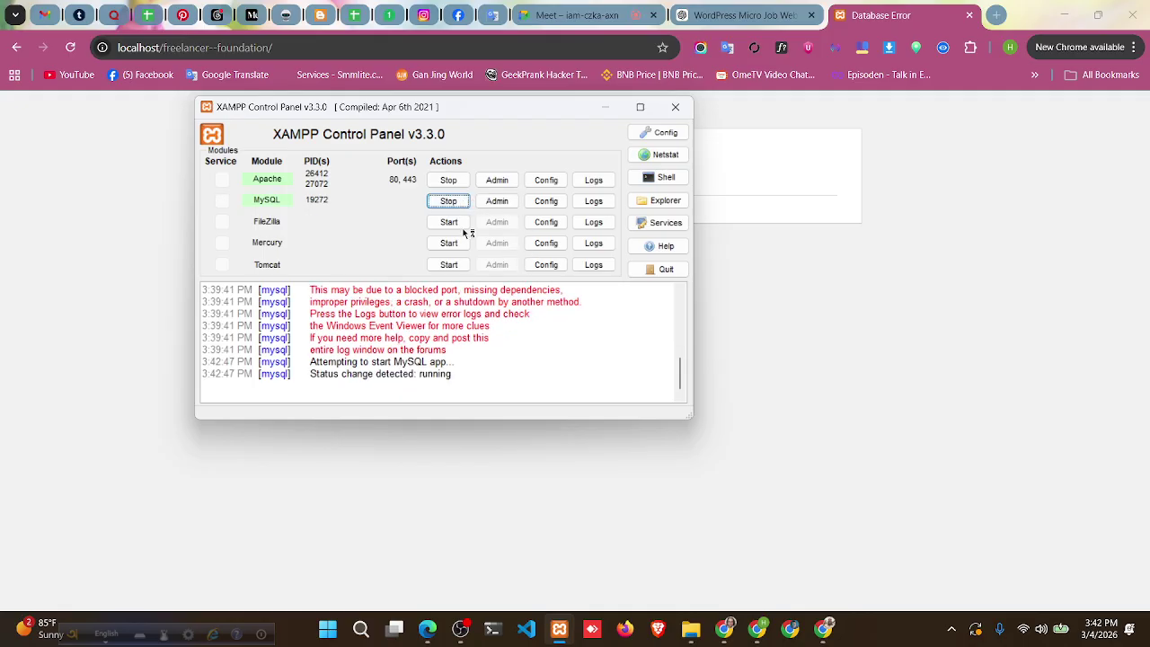
left_click(1024, 325)
left_click(78, 53)
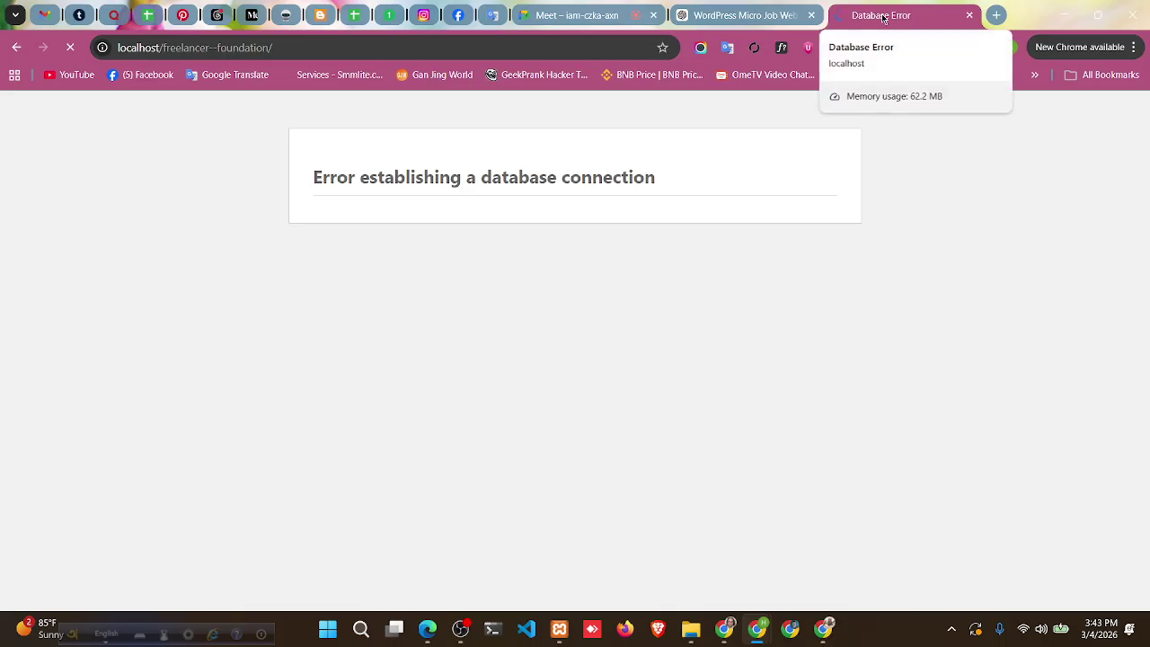
- Stop the Apache and MySQL modules, look back through the log and close the XAMPP Control Panel
left_click(556, 639)
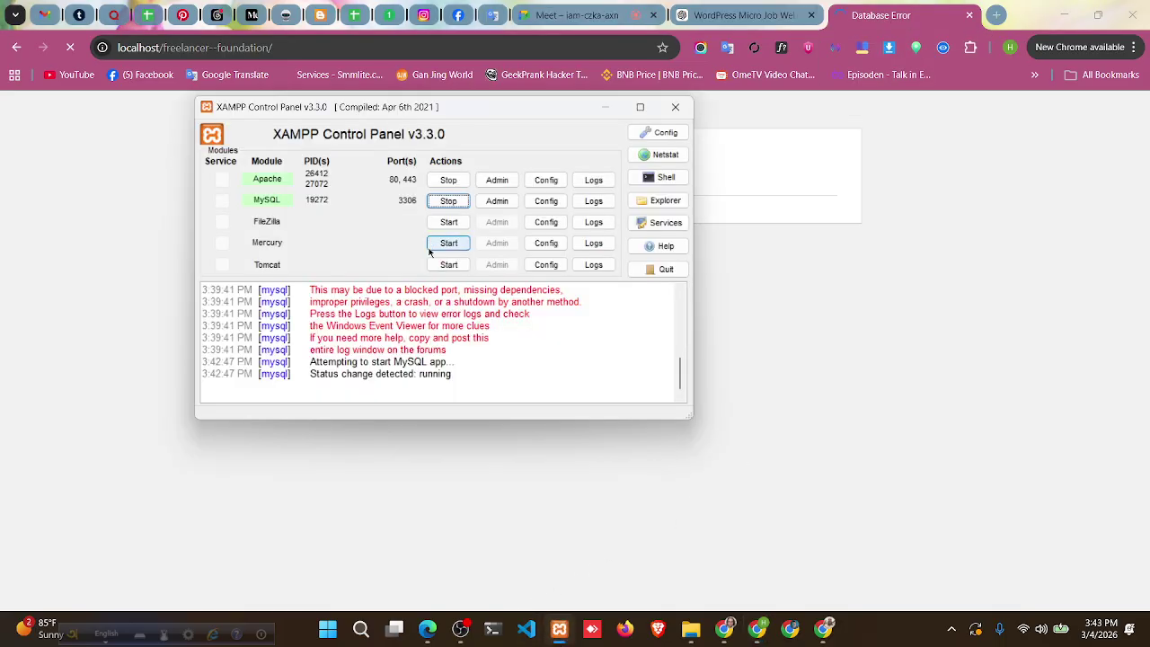
scroll(443, 313, "up", 10)
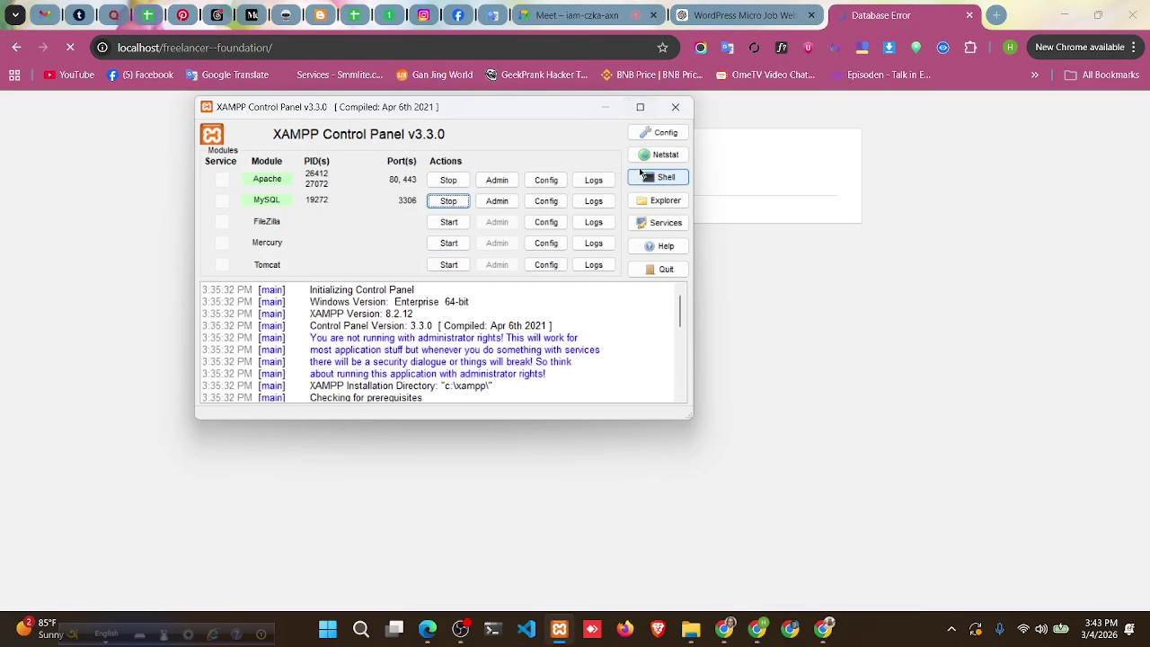
left_click(458, 182)
left_click(448, 202)
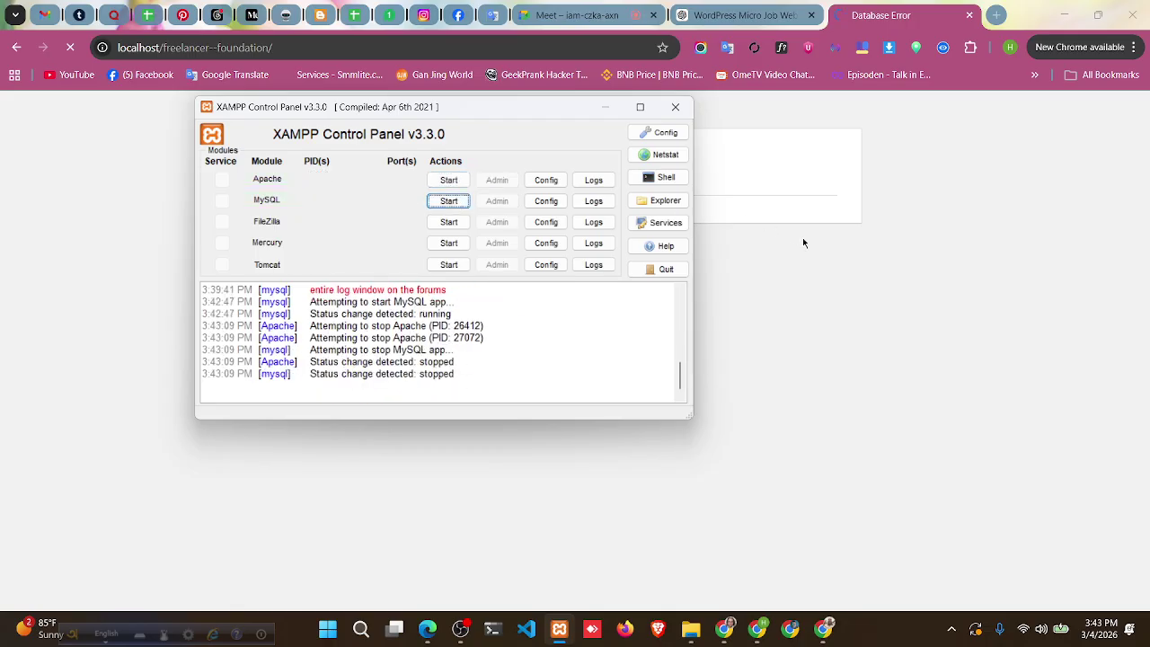
scroll(535, 293, "up", 10)
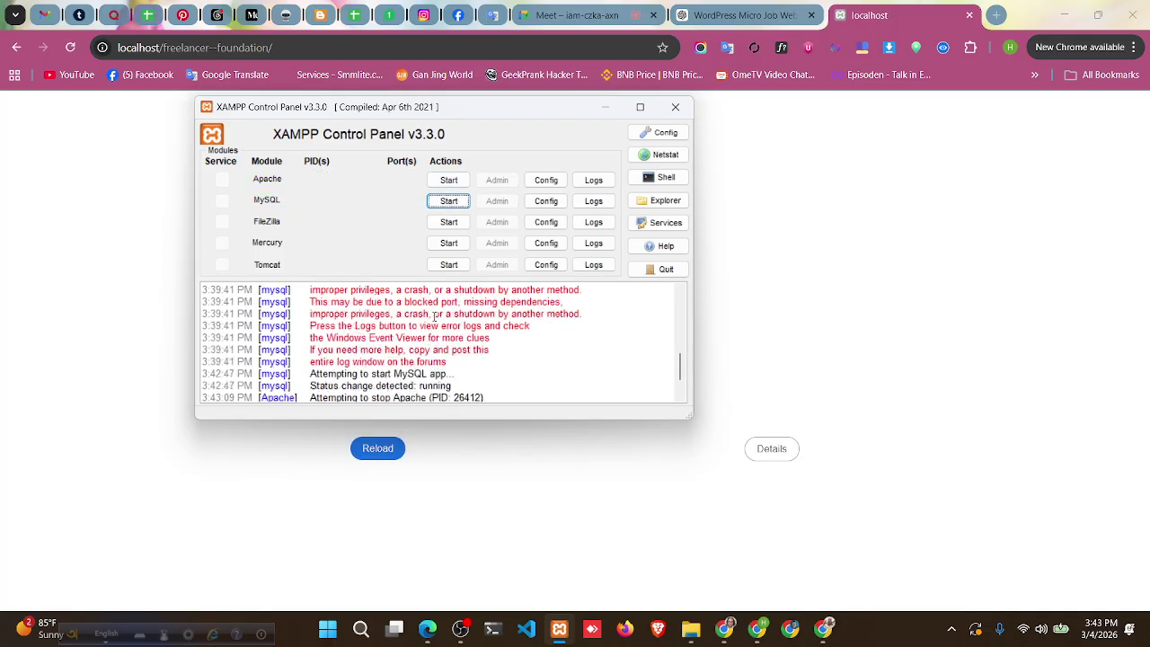
scroll(535, 293, "up", 2)
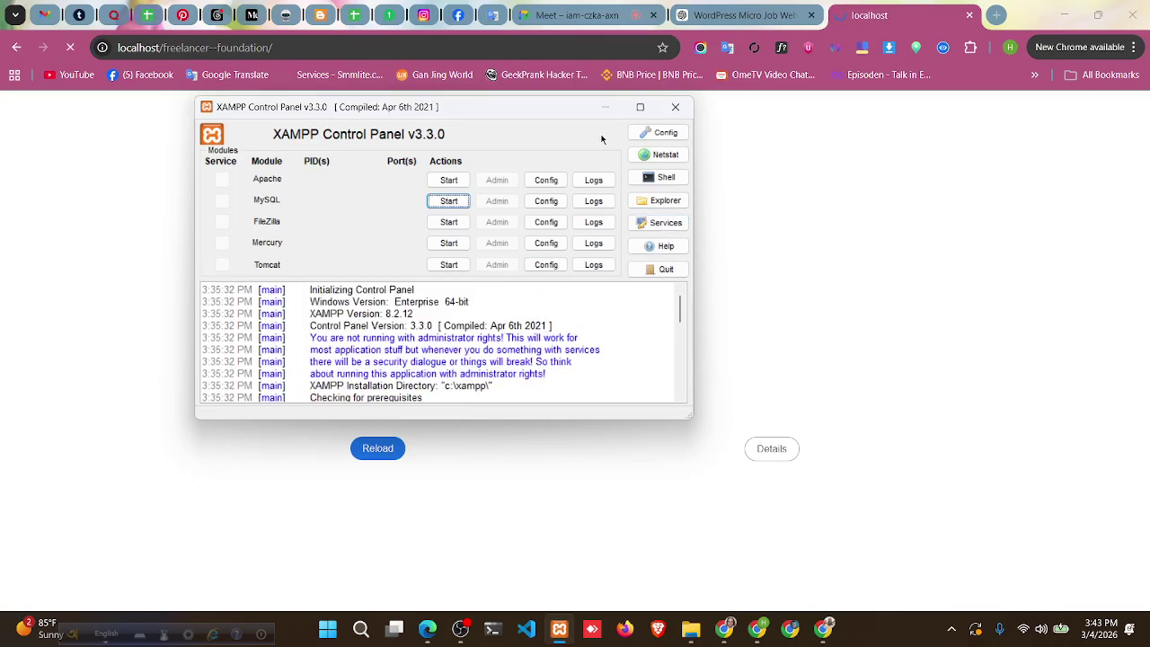
left_click(679, 107)
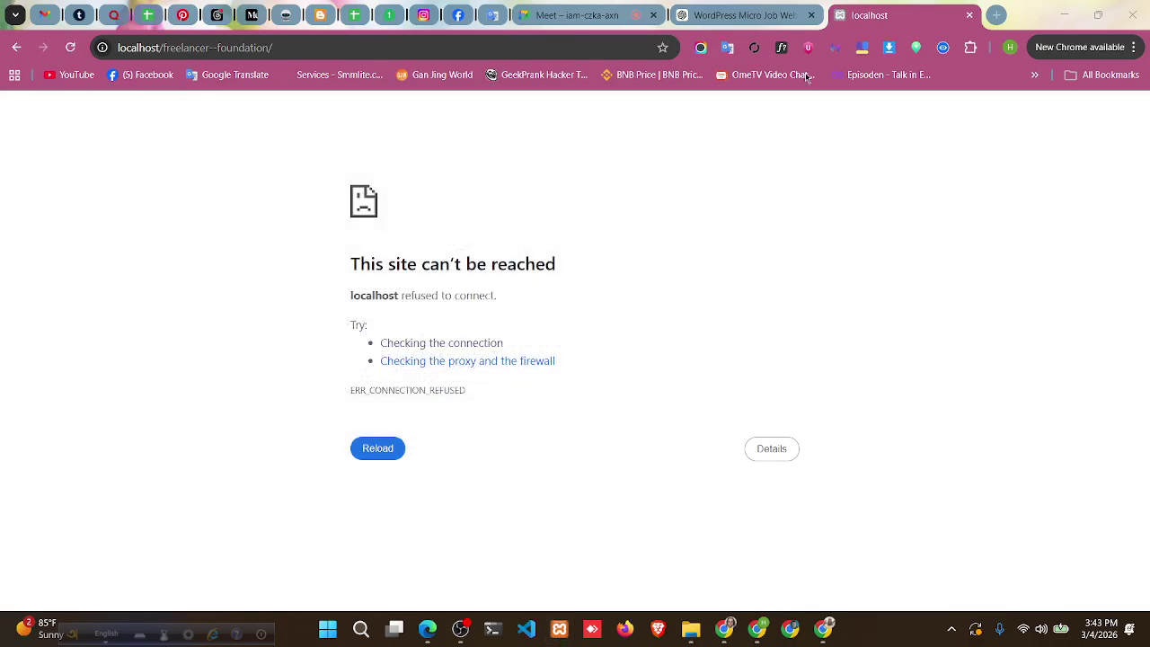
- Reopen the XAMPP Control Panel, start Apache and MySQL, check the log and minimize the window
mouse_move(685, 634)
left_click(260, 84)
left_click(259, 105)
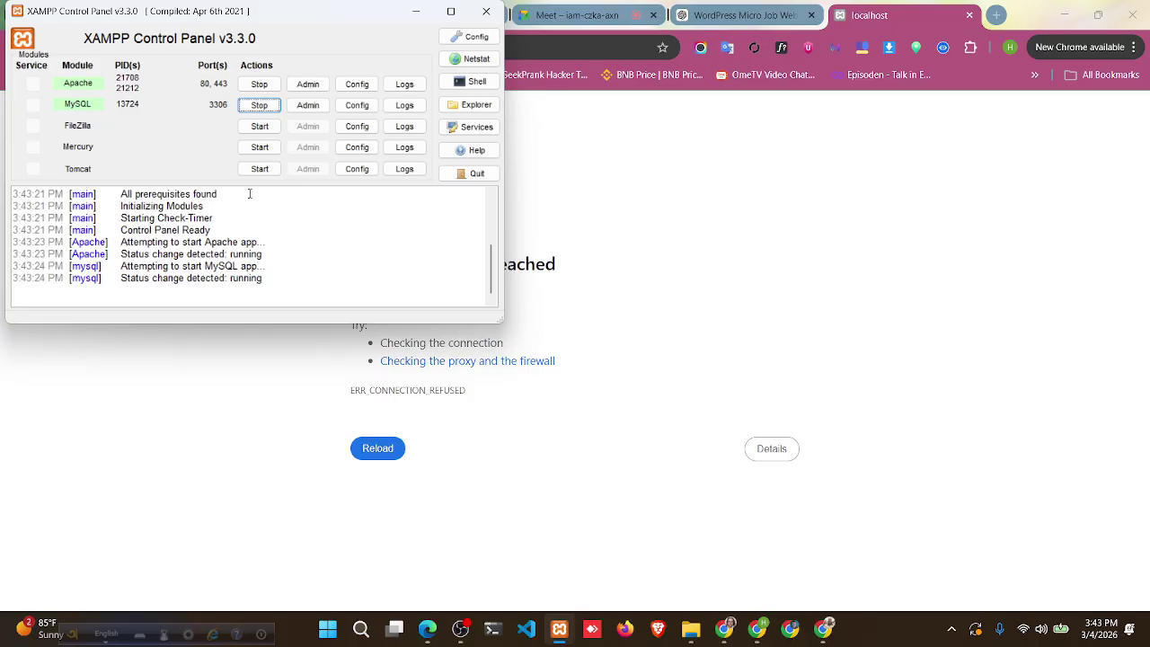
scroll(239, 221, "up", 4)
scroll(234, 239, "down", 3)
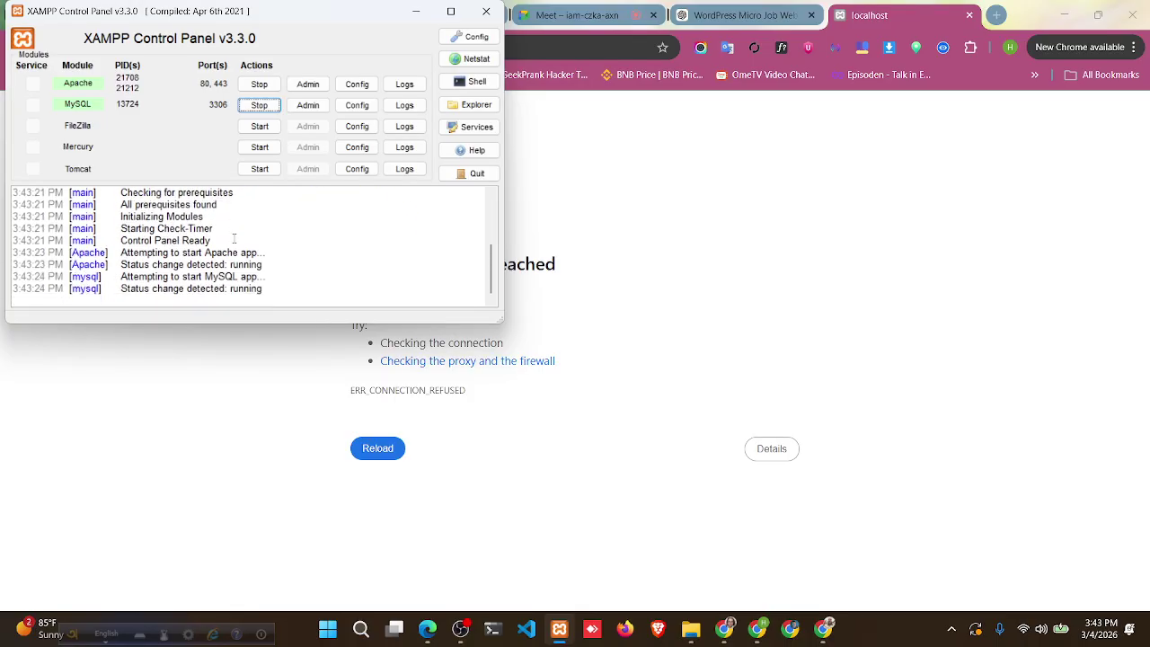
scroll(234, 239, "up", 3)
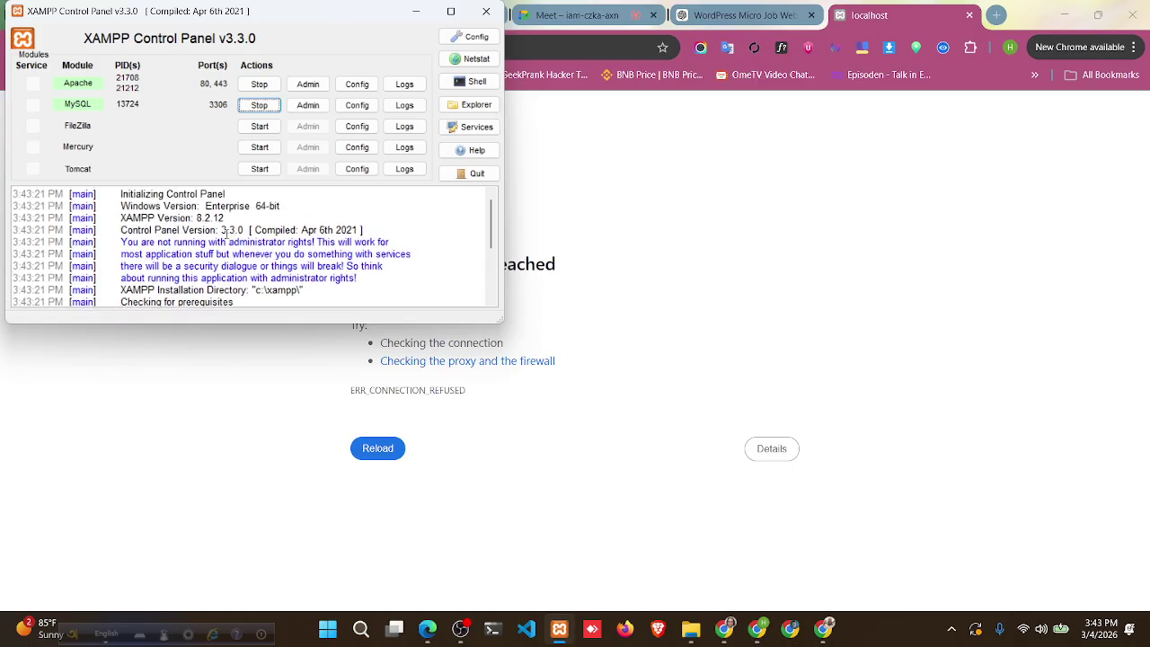
left_click(416, 13)
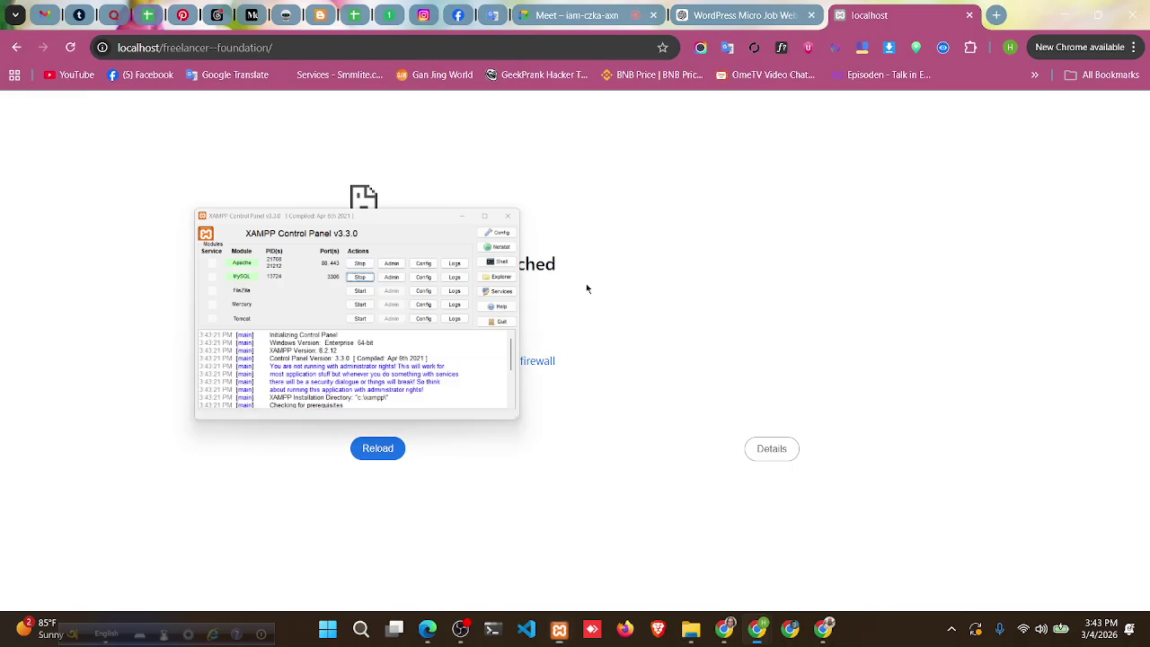
- Reload the freelancer--foundation site and check the XAMPP modules and the OBS recording while the page loads
left_click(70, 46)
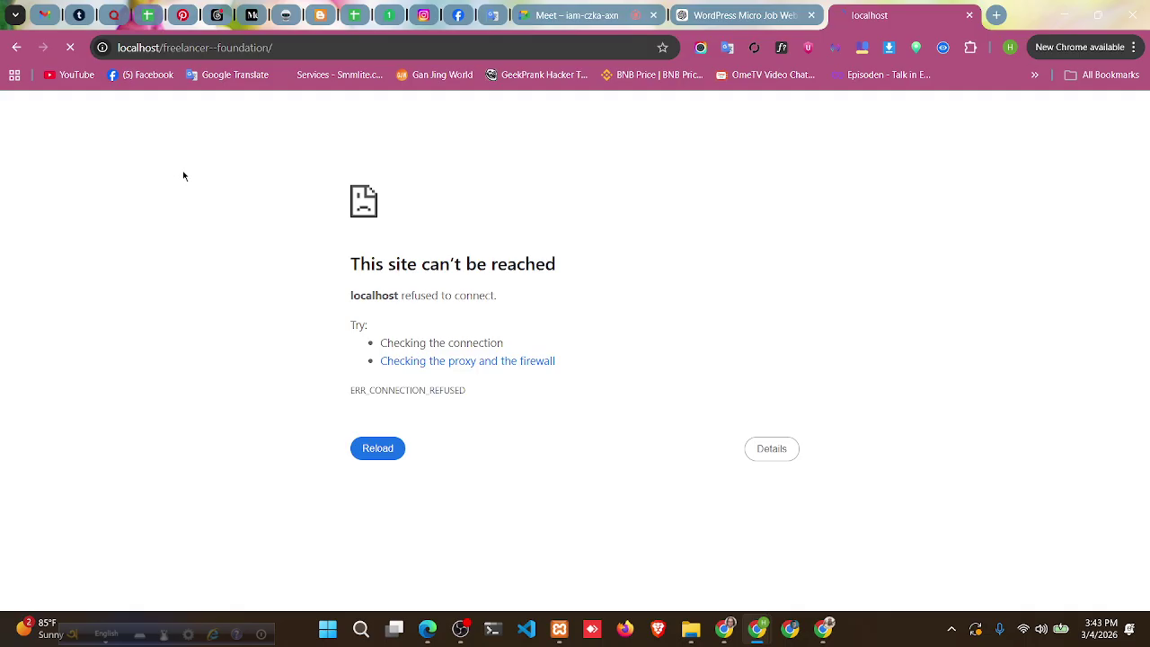
left_click(558, 628)
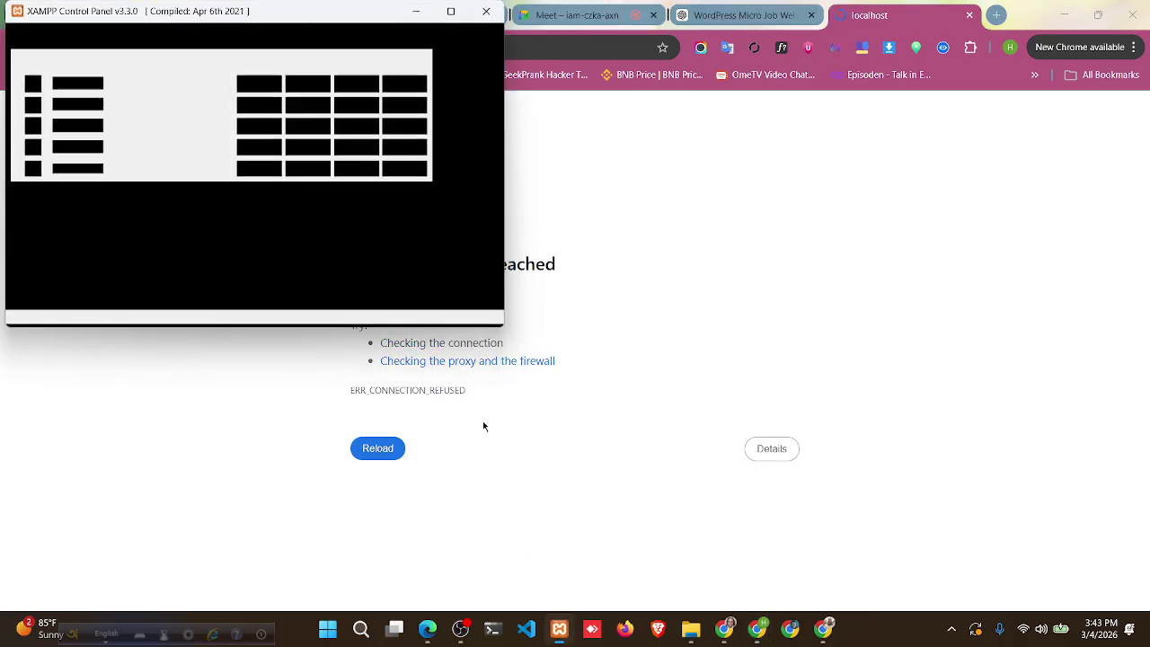
scroll(174, 235, "down", 4)
scroll(185, 260, "up", 4)
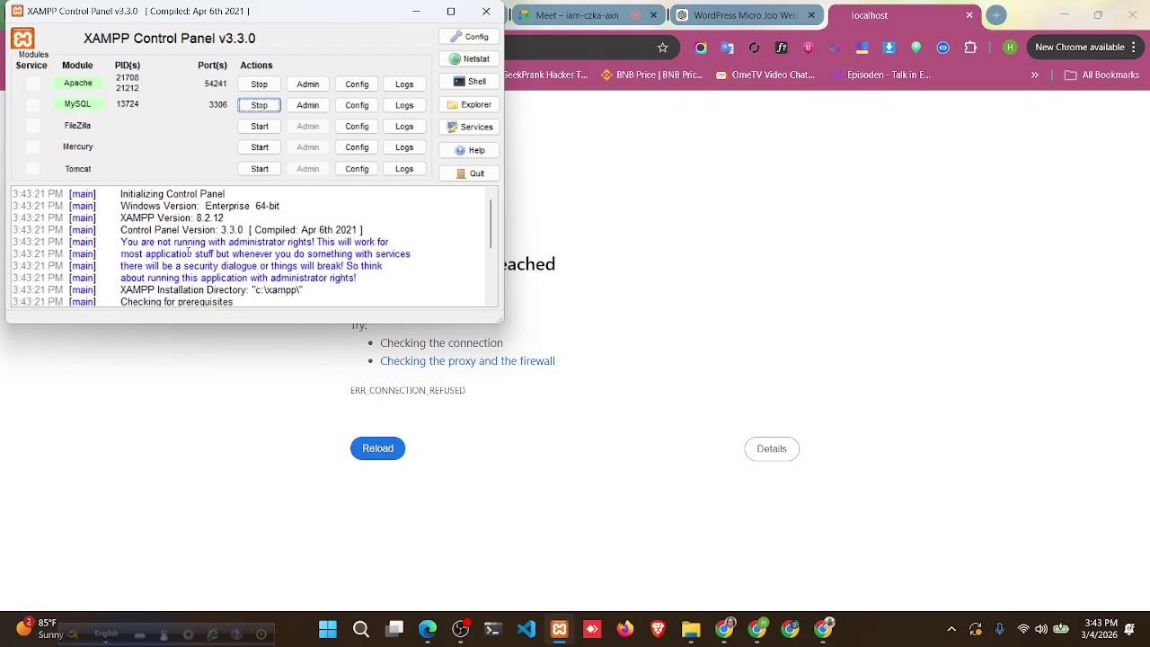
left_click(414, 11)
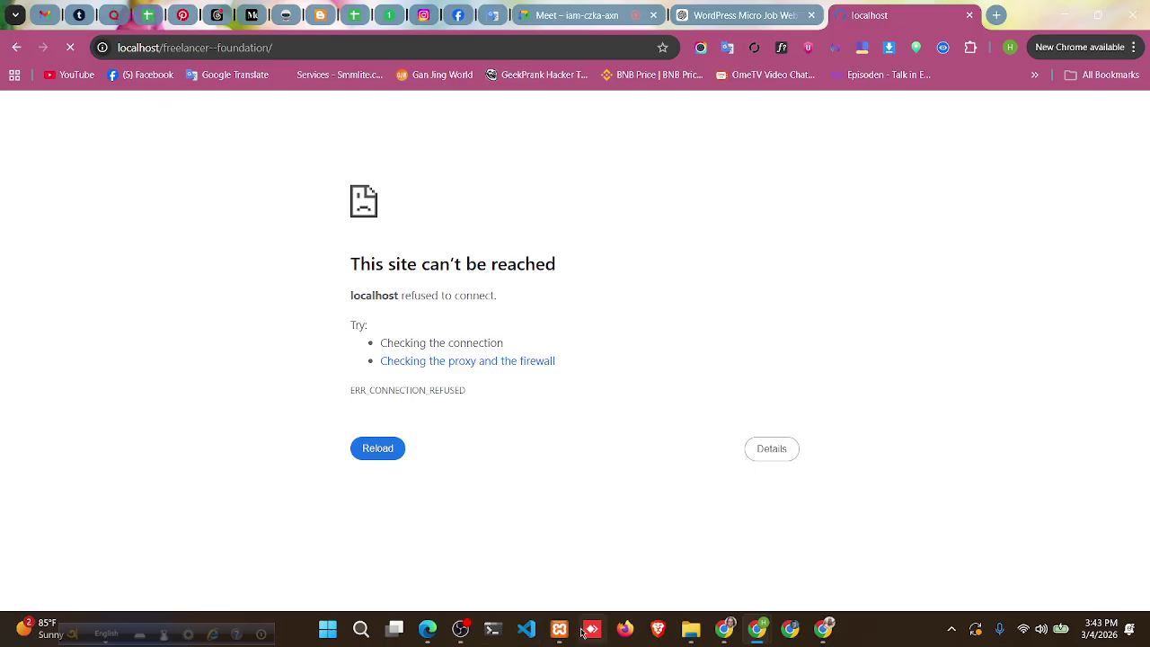
left_click(460, 629)
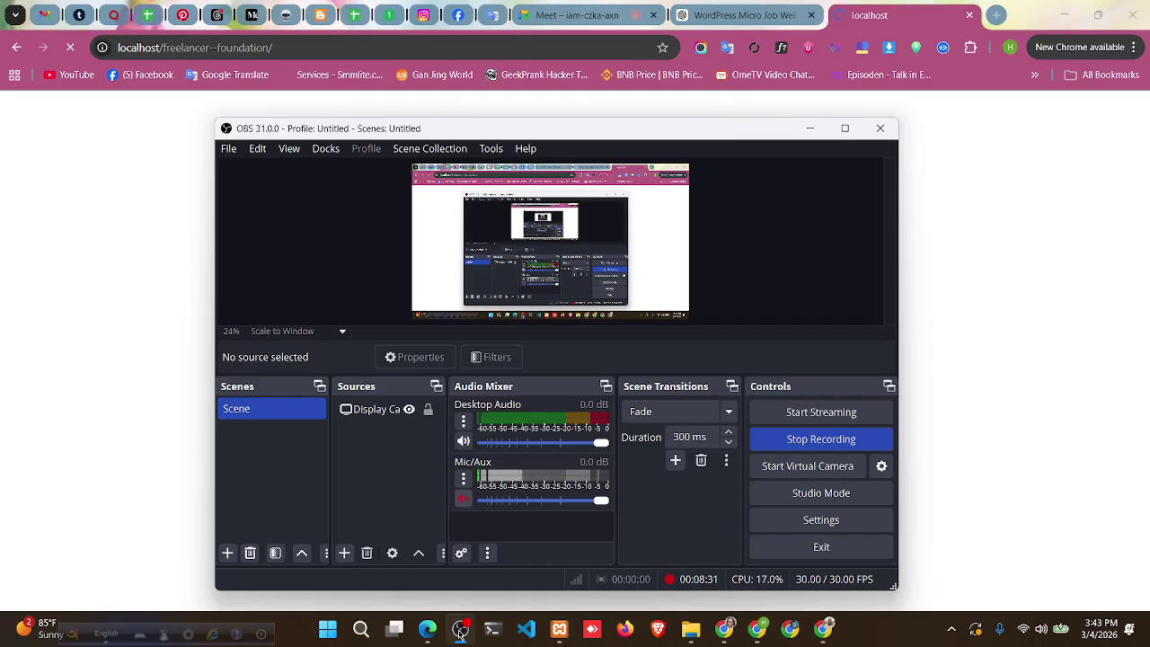
left_click(460, 629)
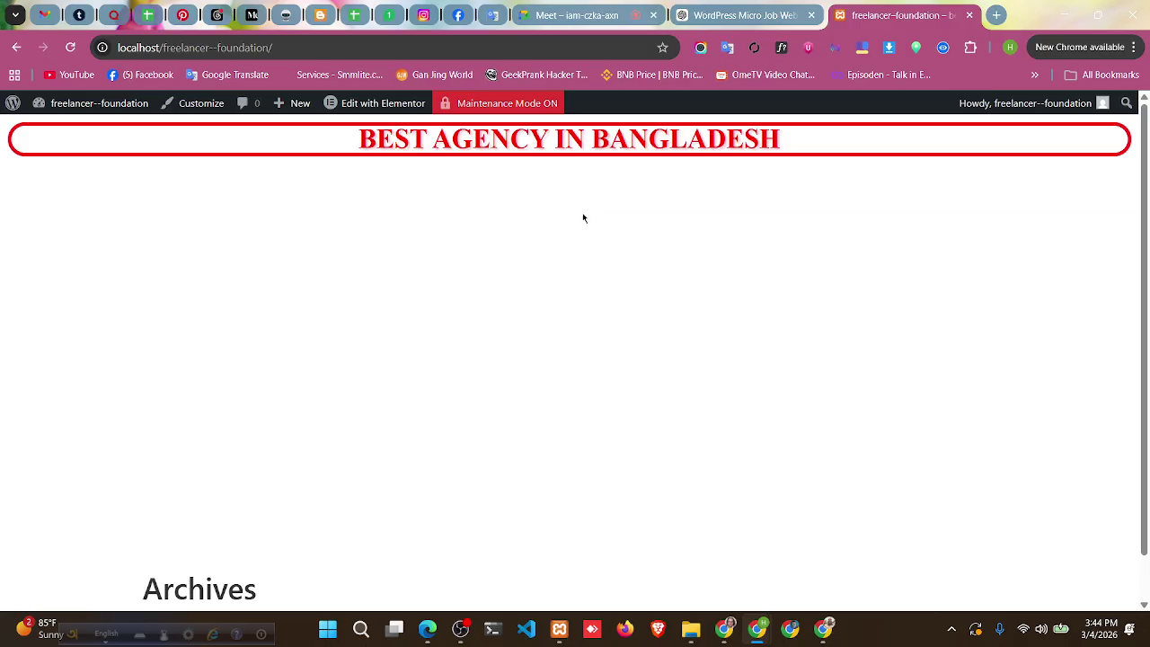
- Look over the freelancer--foundation home page from its header down to the footer and back
scroll(460, 489, "down", 2)
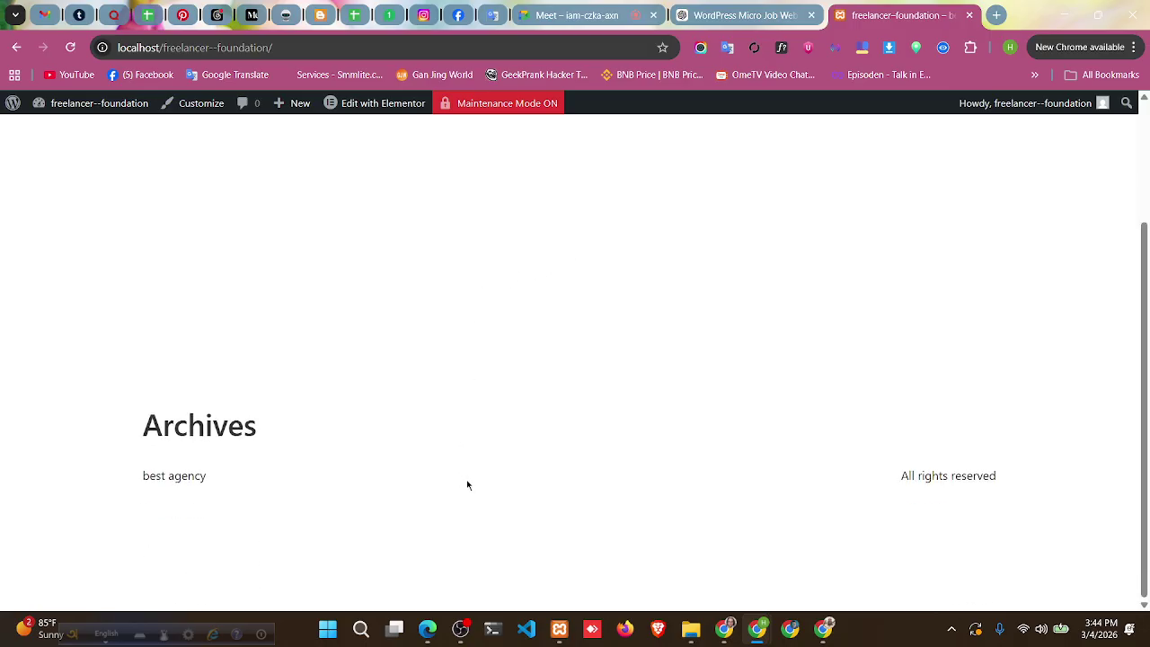
scroll(468, 491, "up", 2)
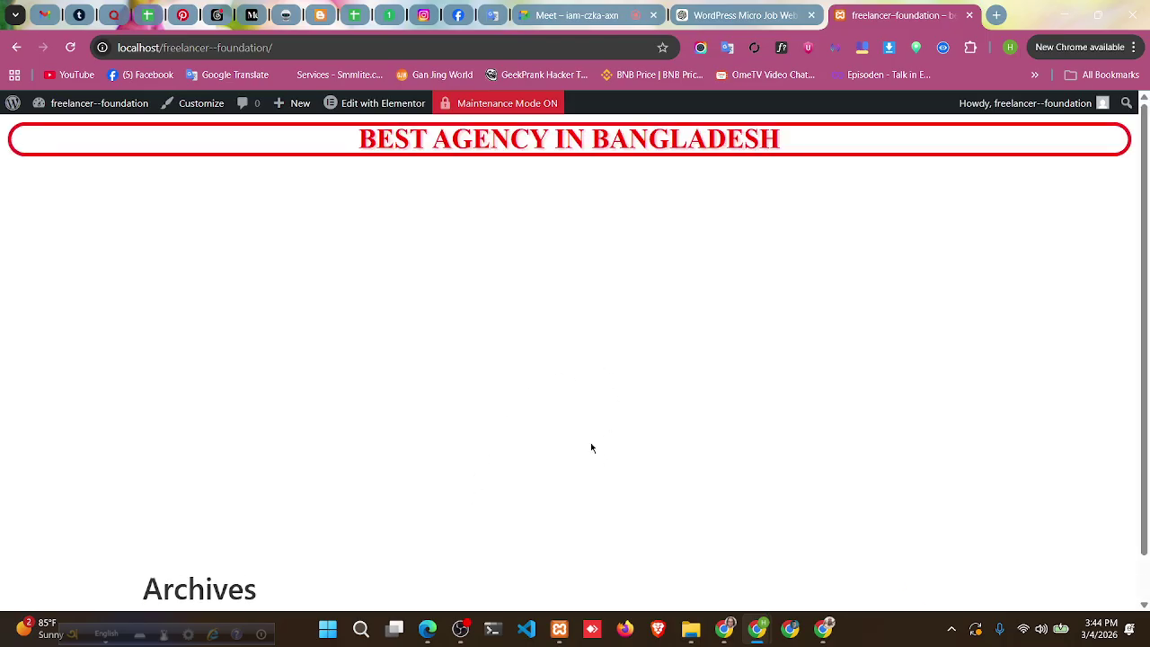
scroll(565, 408, "down", 2)
scroll(677, 332, "up", 2)
- Open the site's About WordPress admin page and look through its contents
mouse_move(20, 112)
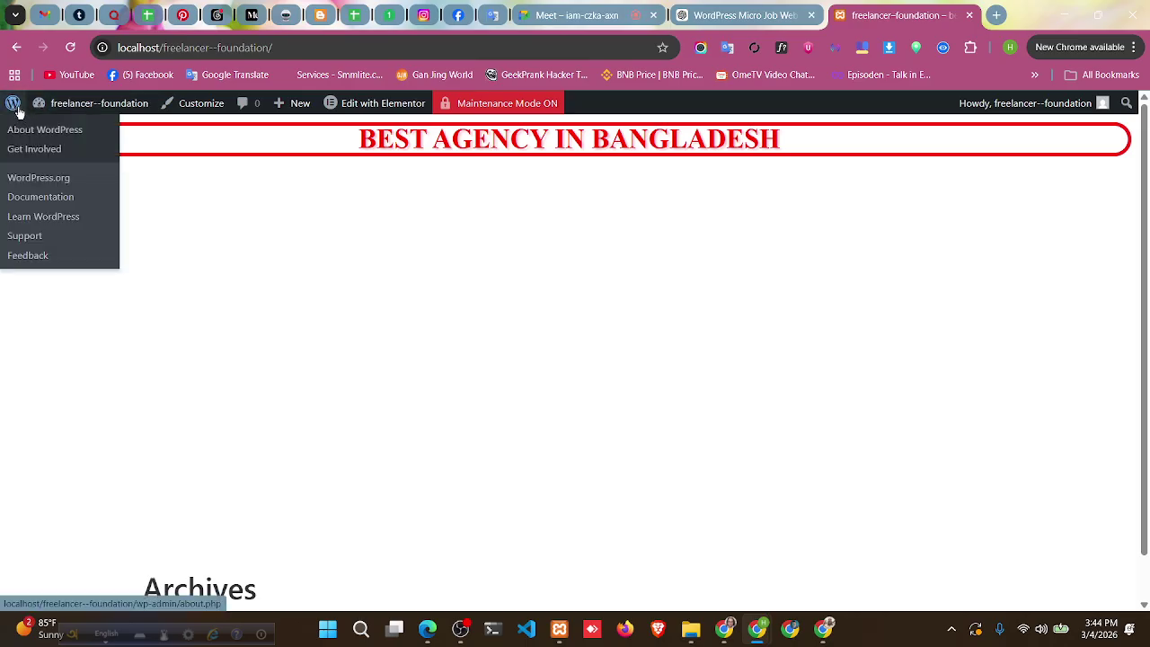
left_click(18, 111)
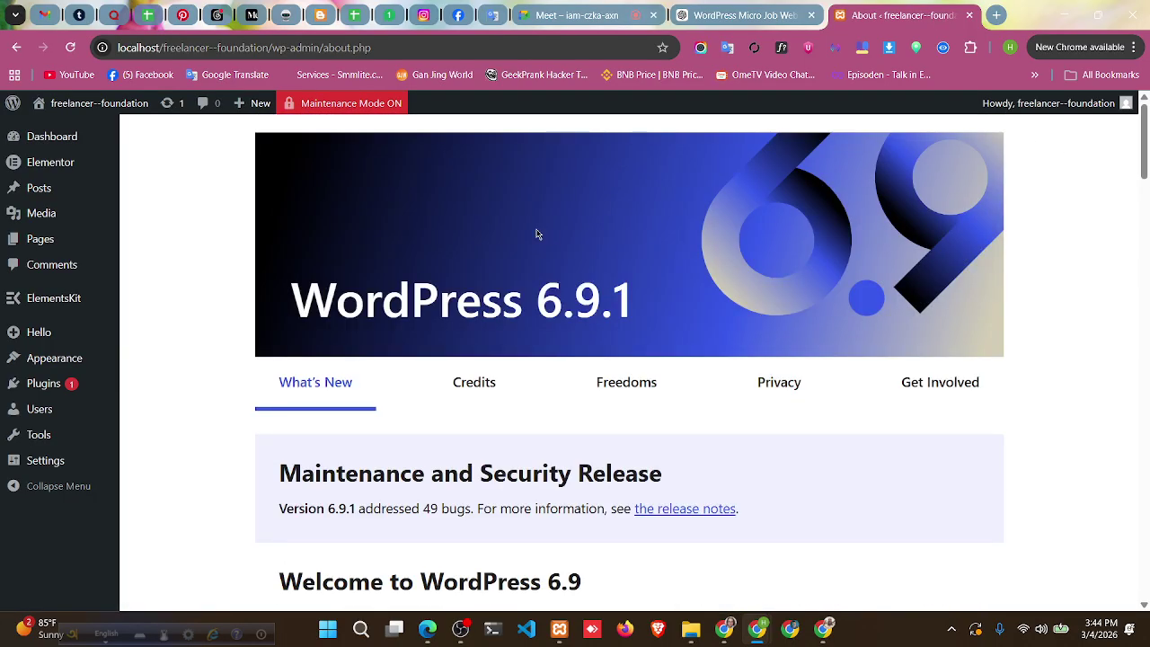
scroll(536, 234, "down", 20)
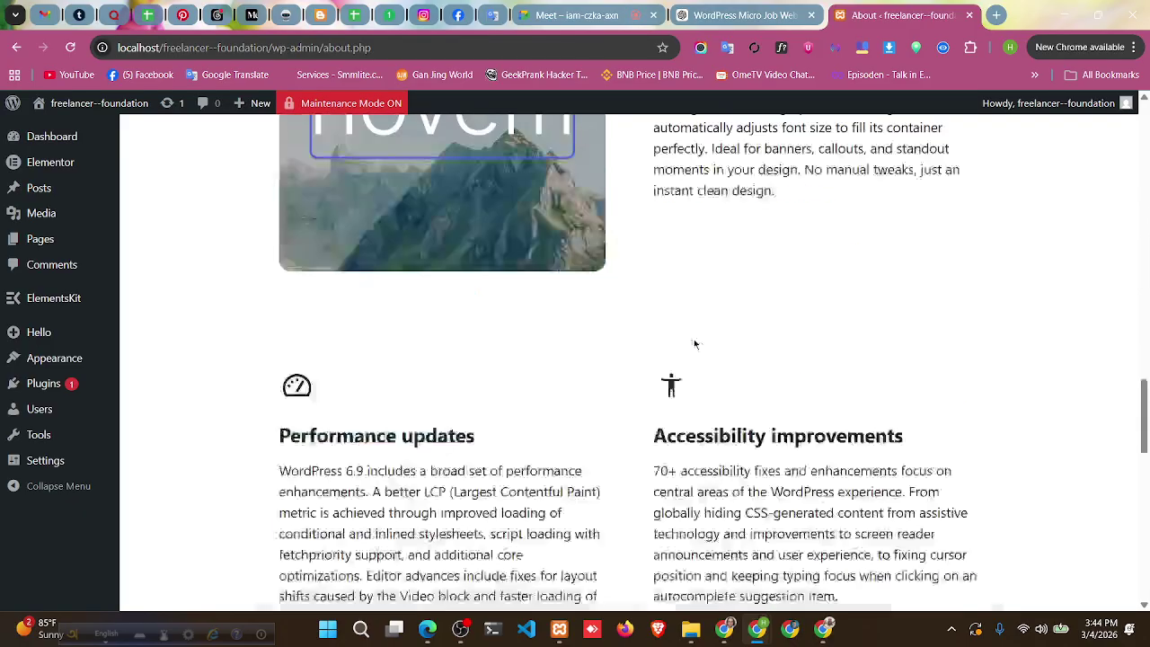
scroll(694, 344, "down", 7)
scroll(501, 359, "up", 15)
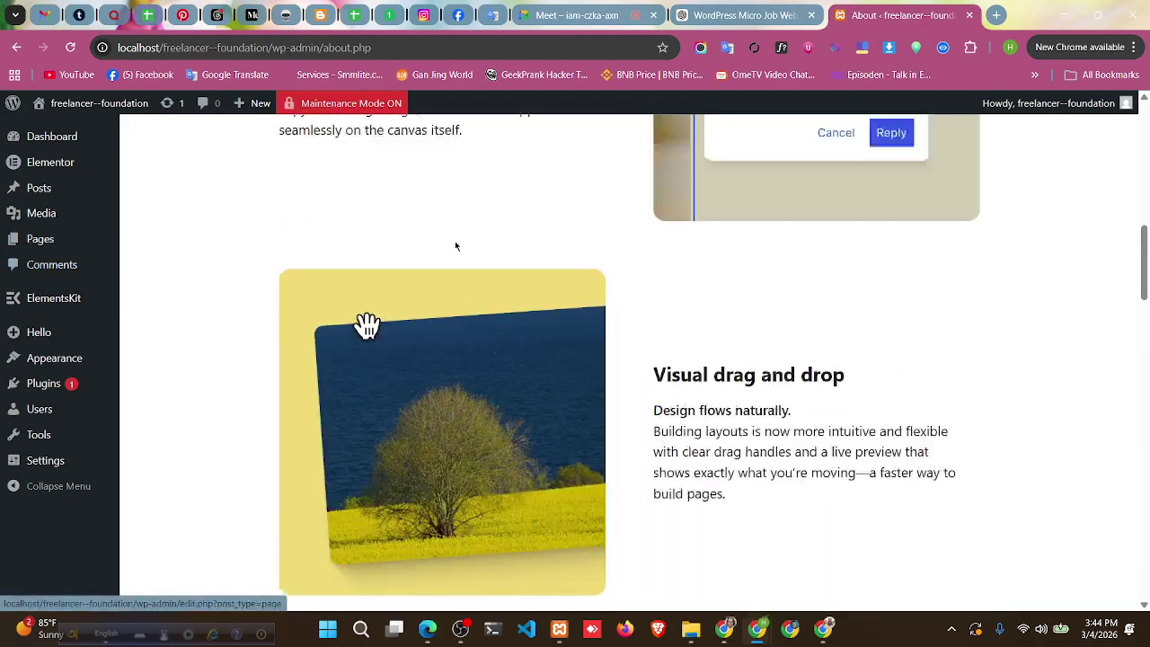
scroll(455, 246, "up", 15)
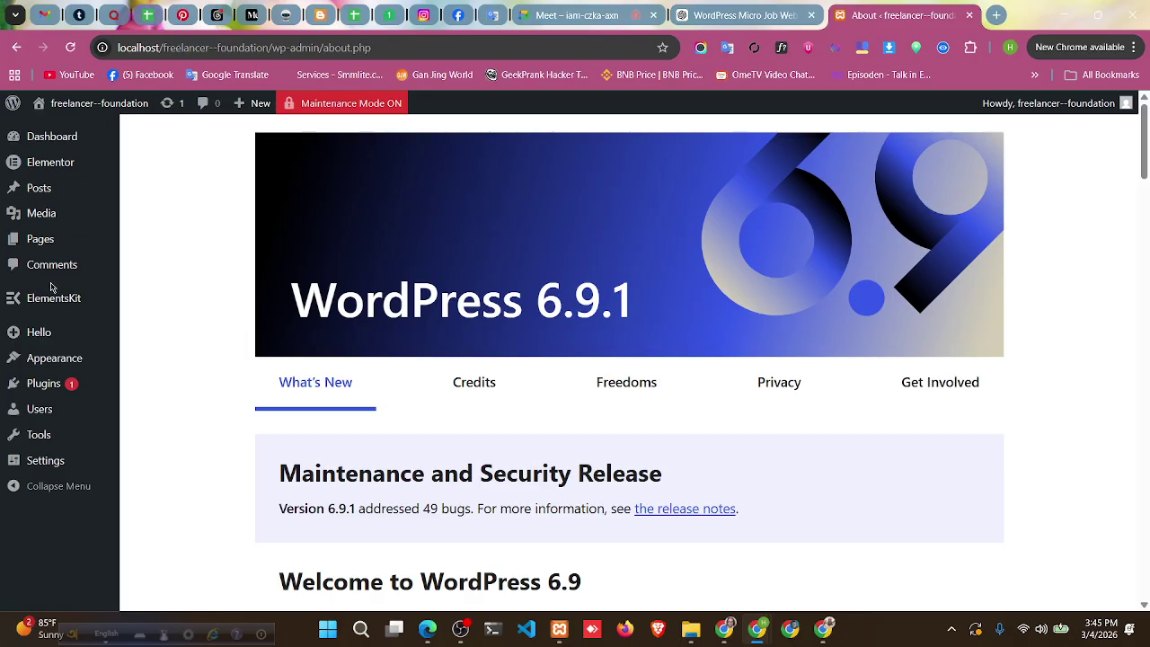
- Open the ElementsKit Header Footer templates list, dismiss the Wpmet sale notice and leave the screen options collapsed
mouse_move(78, 307)
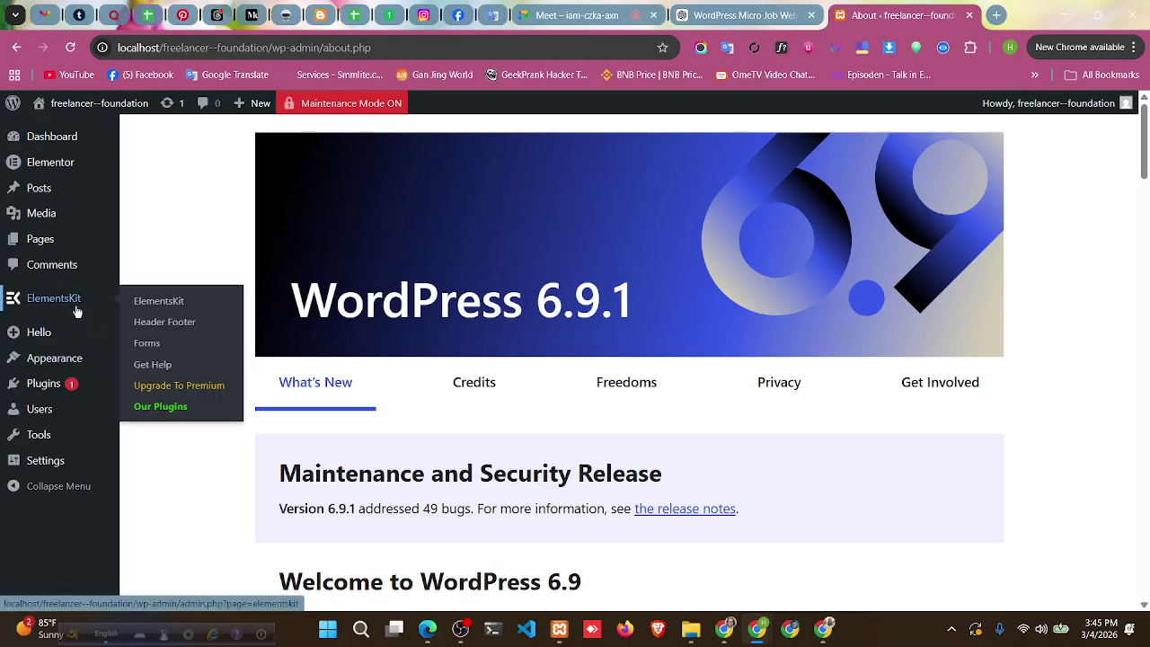
left_click(162, 326)
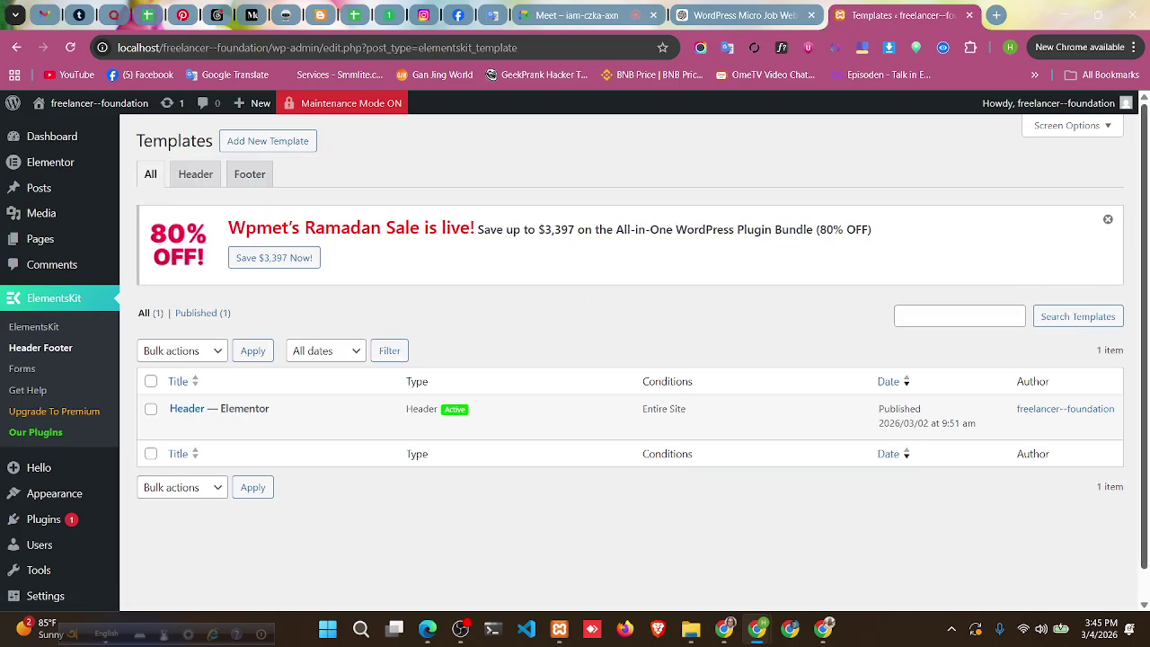
left_click(1107, 219)
left_click(1086, 127)
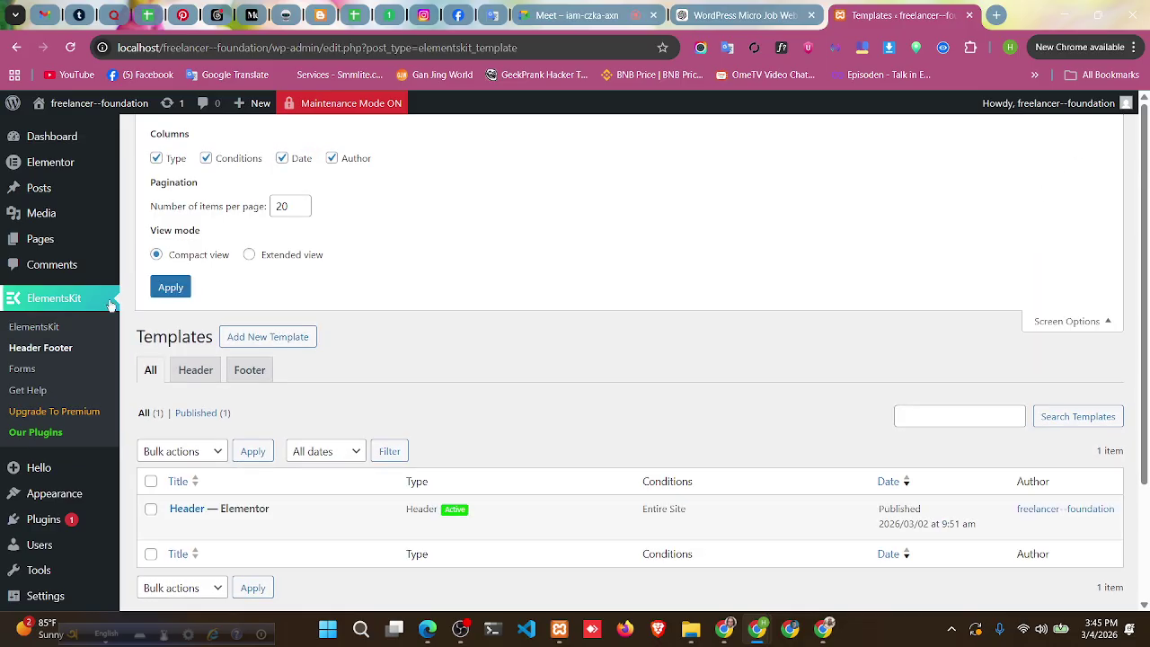
left_click(1066, 321)
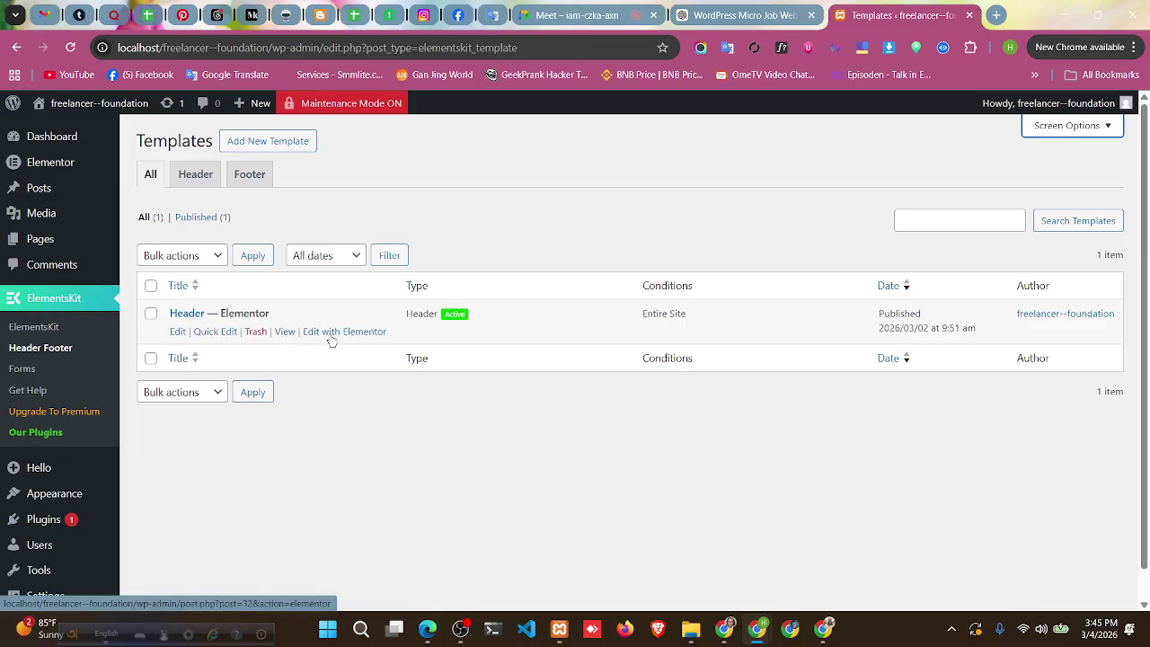
- View the Header template in its own browser tab and return to the Templates list
left_click(283, 333)
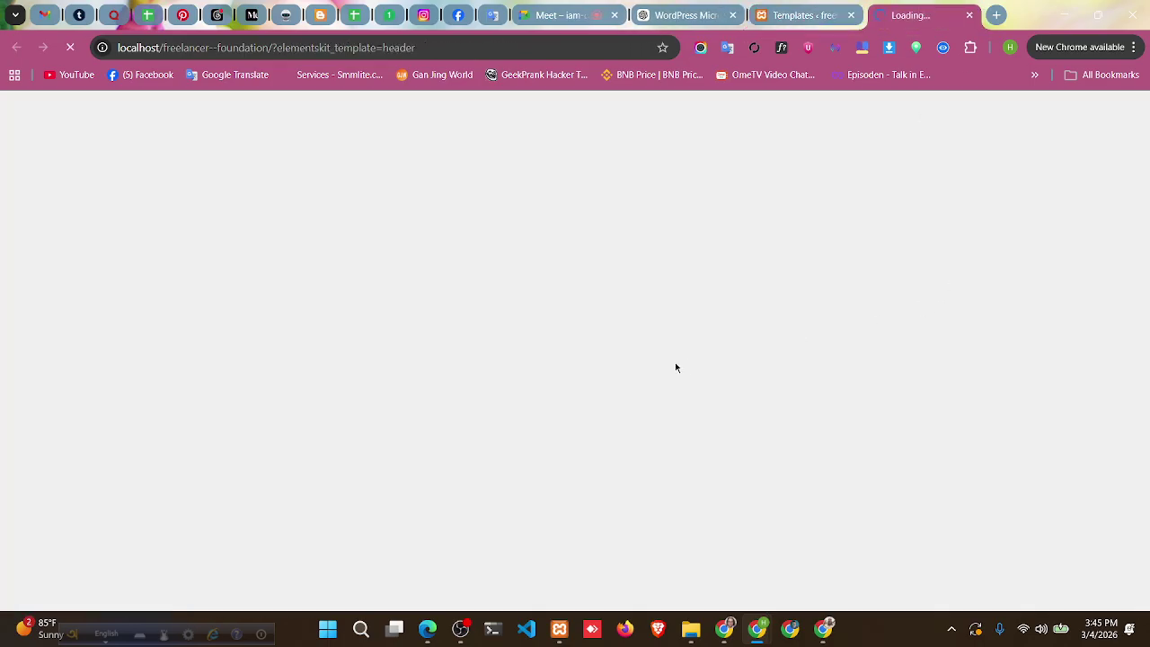
left_click(770, 10)
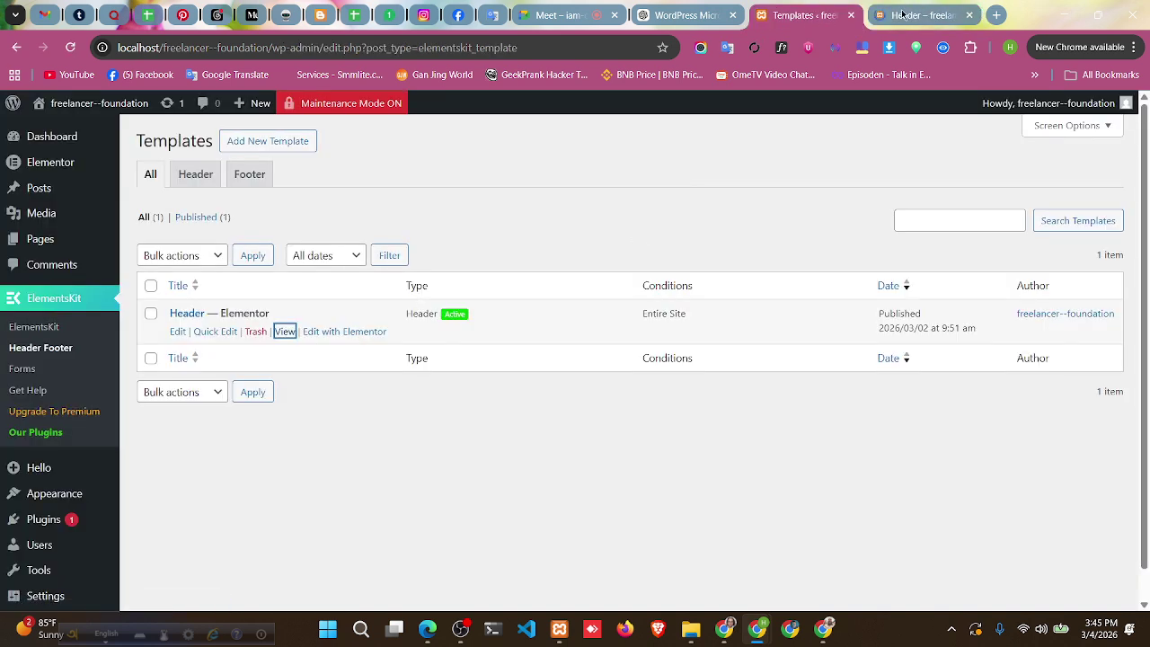
key("ctrl+Tab")
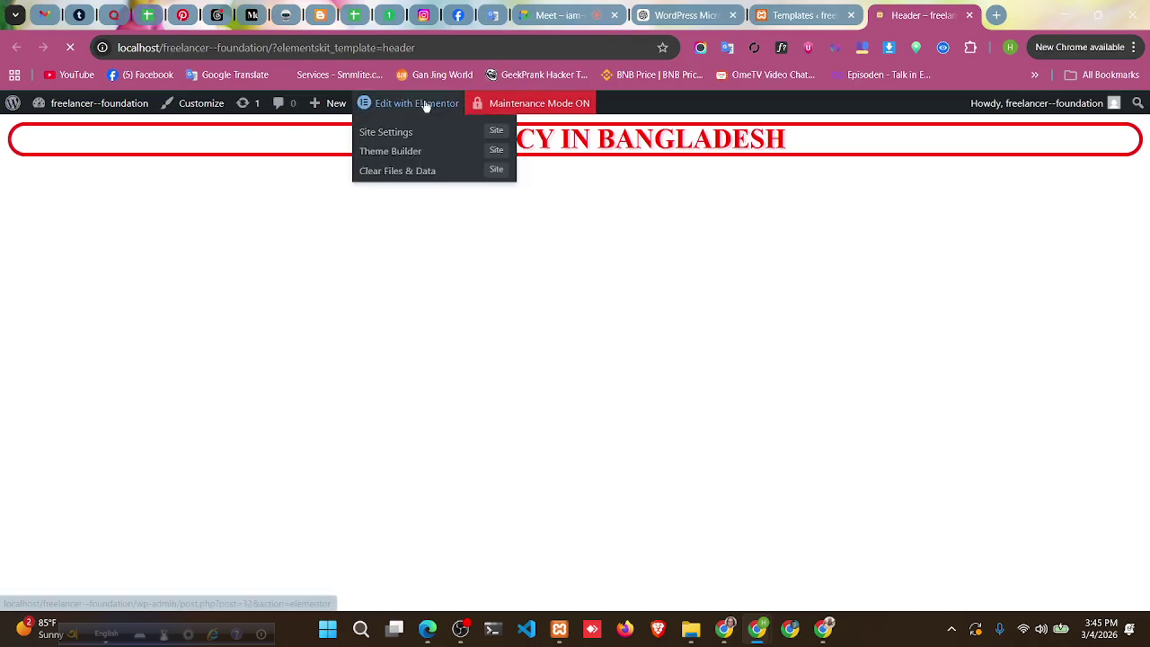
key("ctrl+shift+Tab")
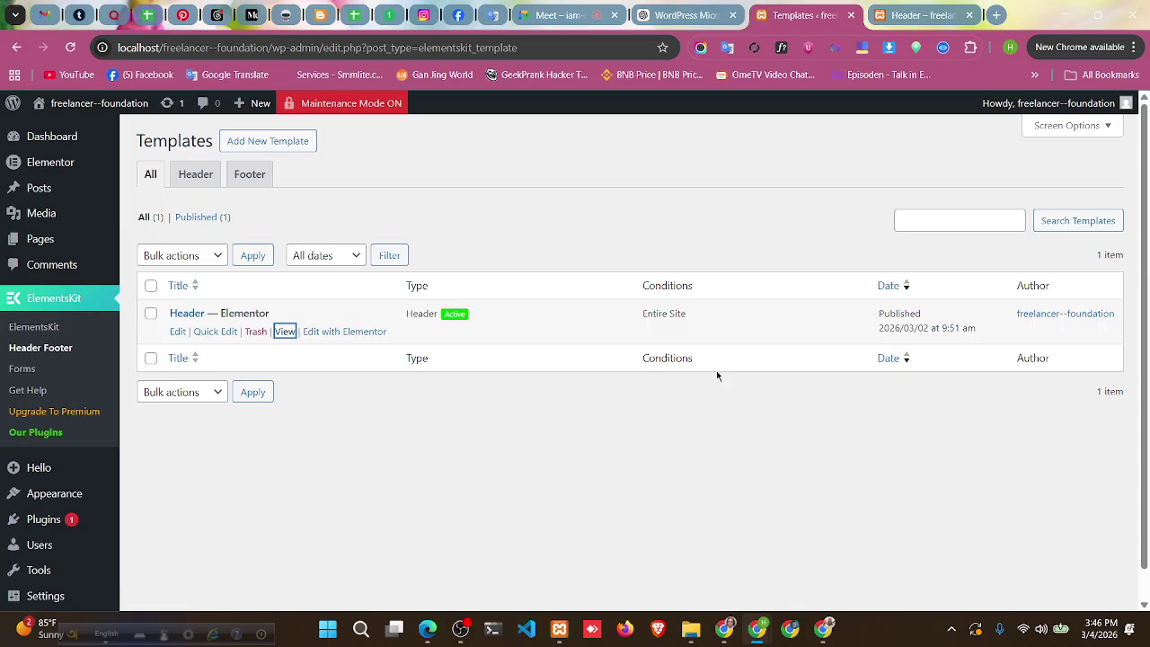
- Open the Header template for editing with Elementor in its own browser tab
scroll(717, 376, "down", 1)
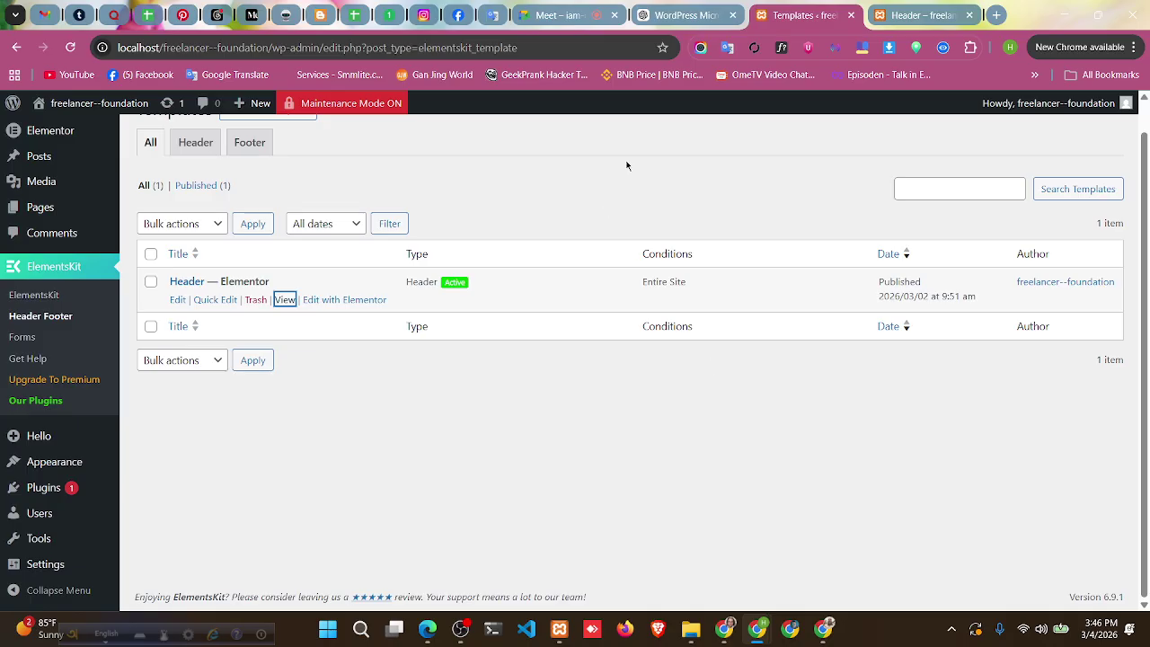
left_click(354, 300)
left_click(897, 8)
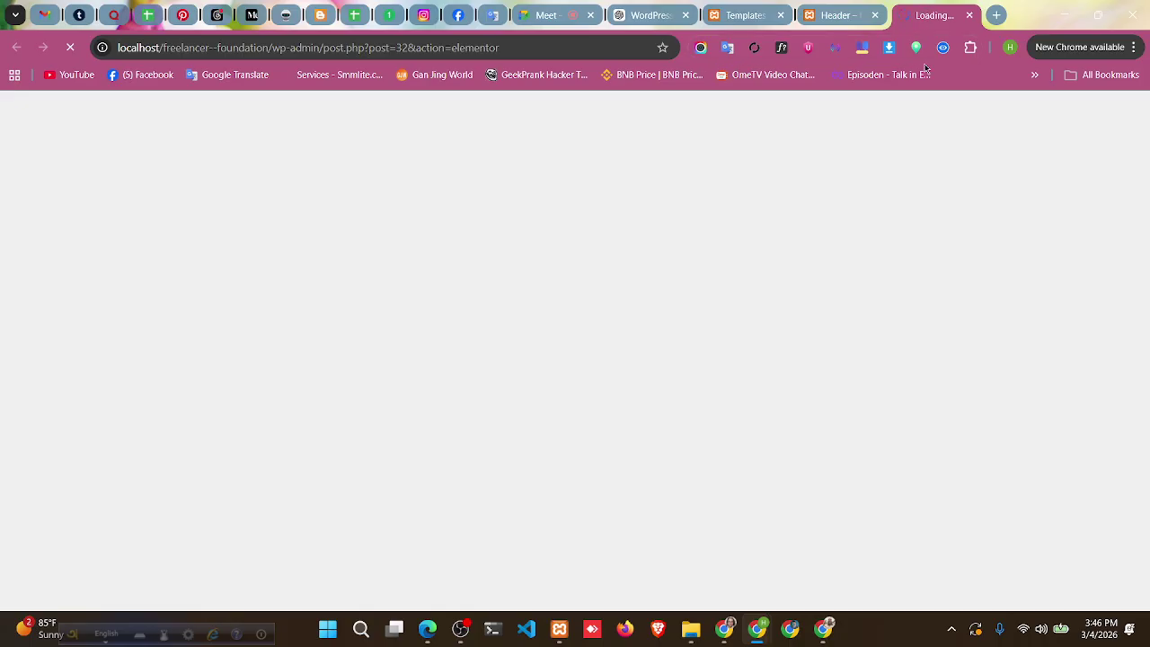
left_click(469, 636)
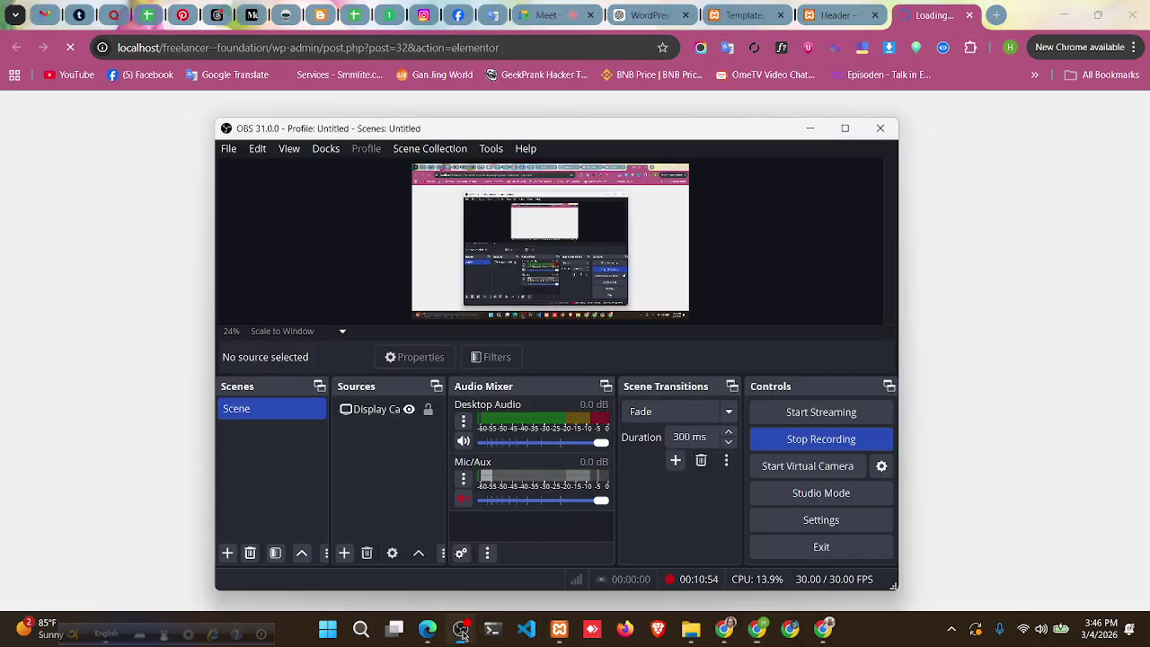
left_click(1131, 368)
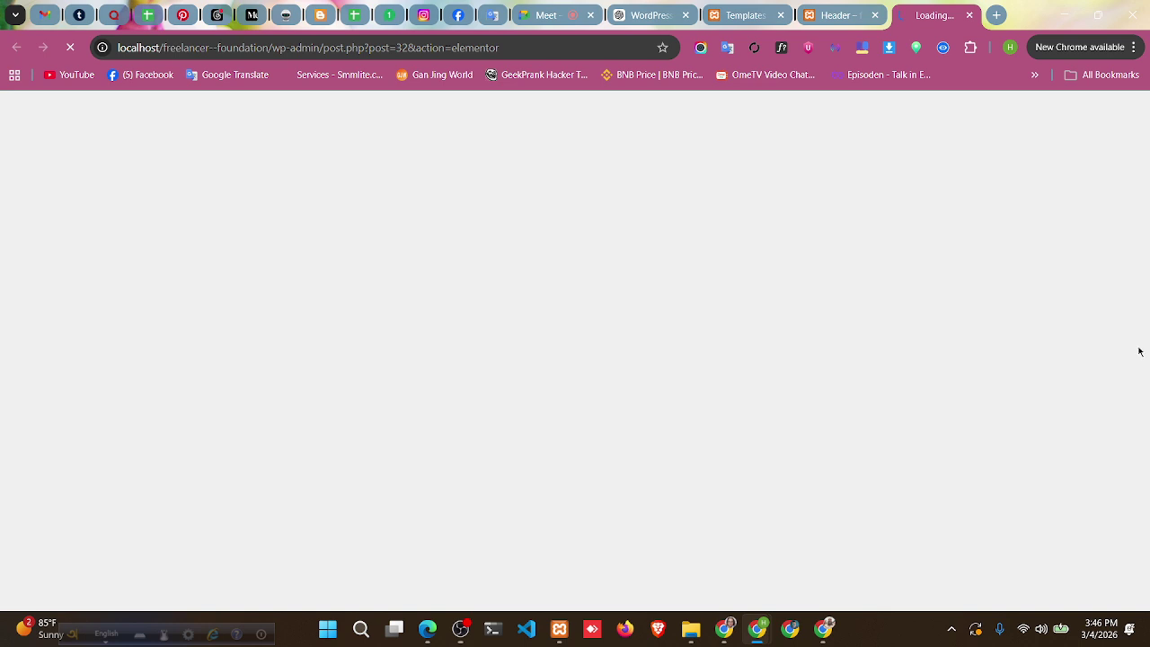
- Look at the Header template's preview while its Elementor editor loads
left_click(837, 14)
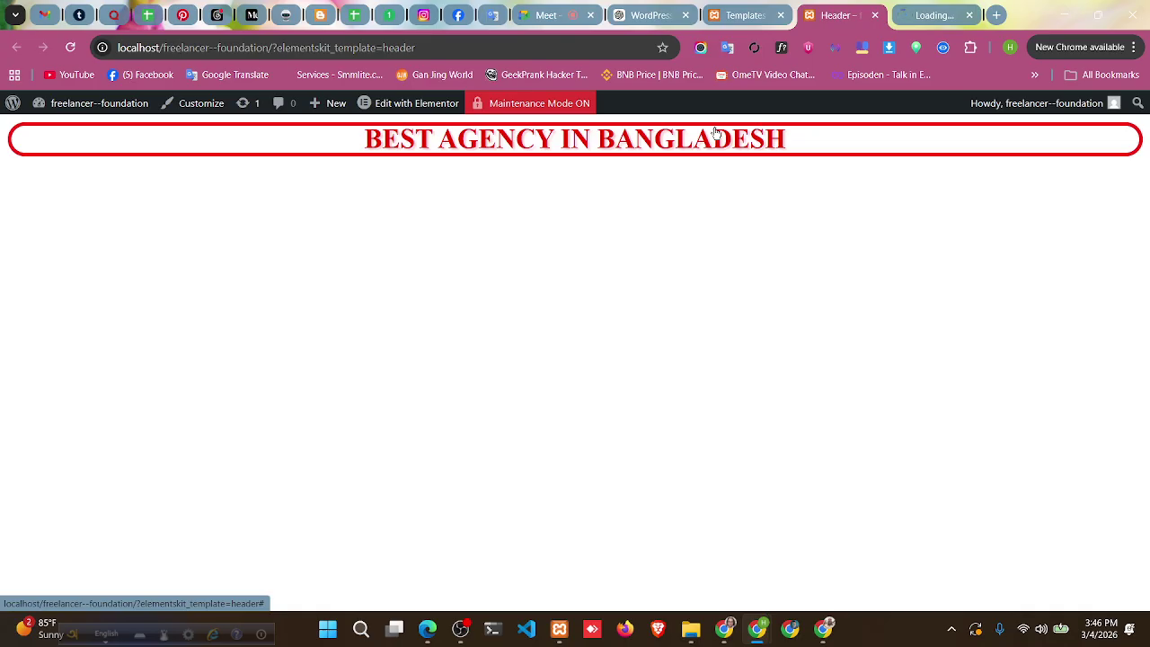
left_click(744, 14)
left_click(854, 18)
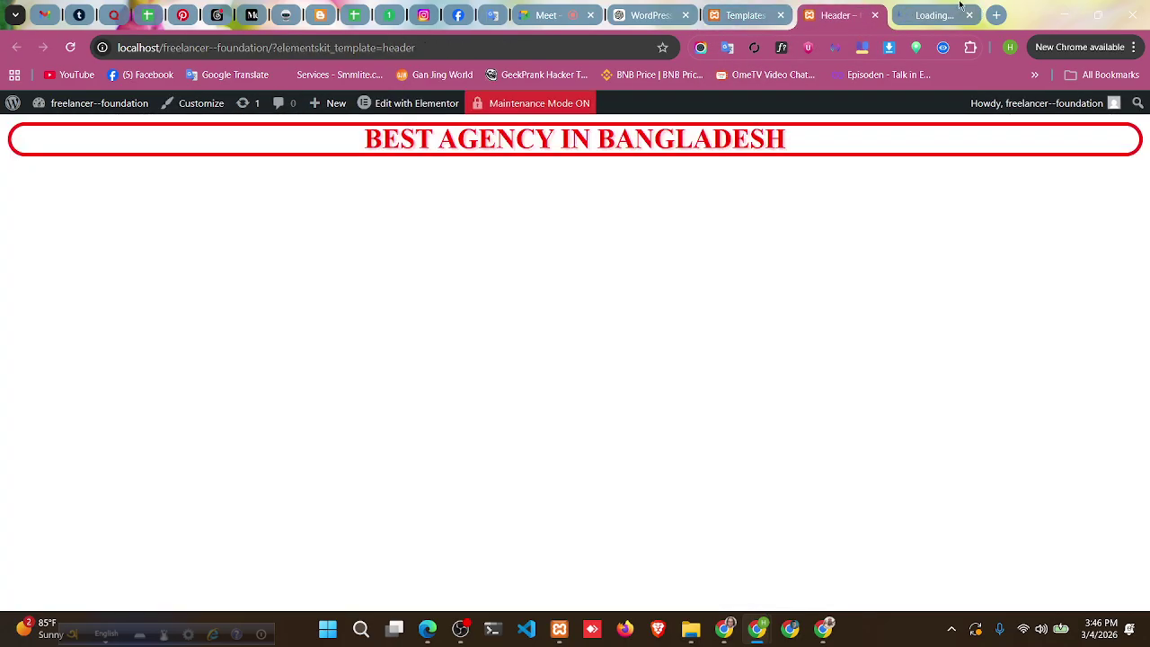
left_click(925, 18)
left_click(854, 7)
left_click(934, 11)
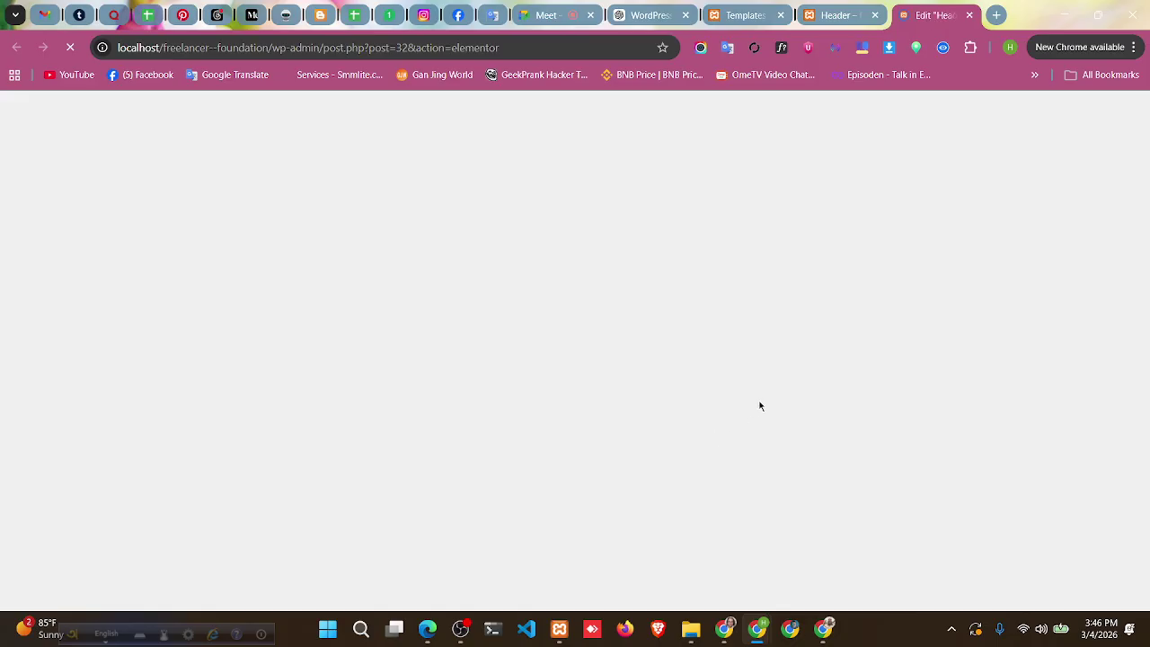
left_click(836, 5)
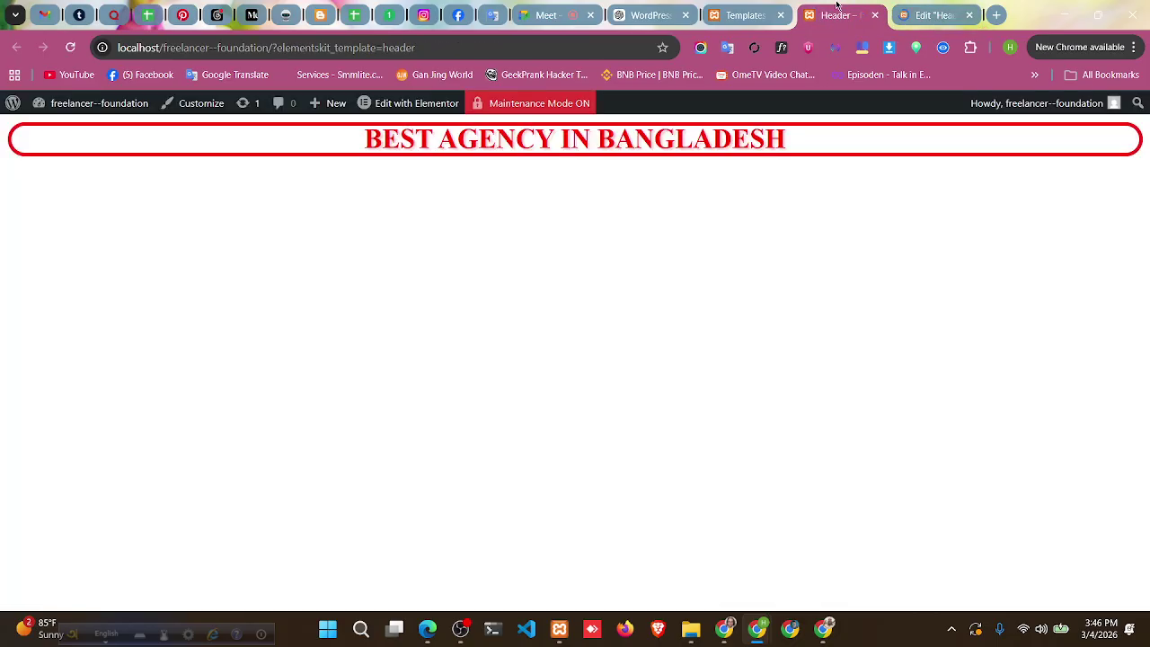
left_click(929, 9)
- Close the Header template's preview and go back to the Templates list
left_click(875, 15)
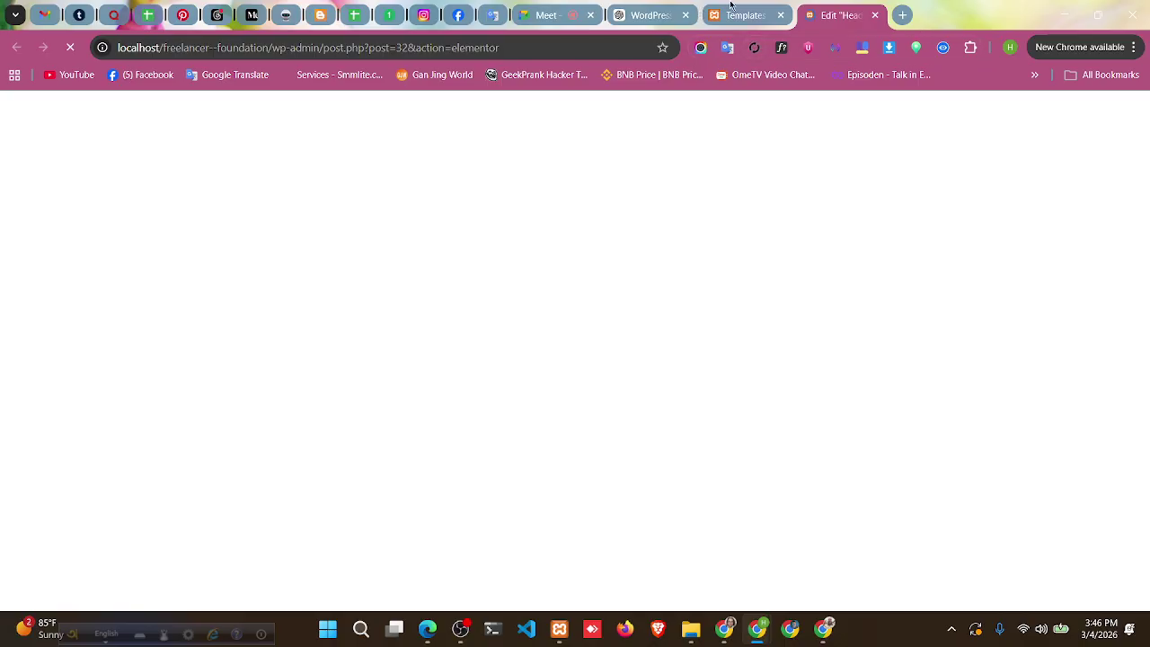
left_click(750, 18)
scroll(360, 416, "down", 1)
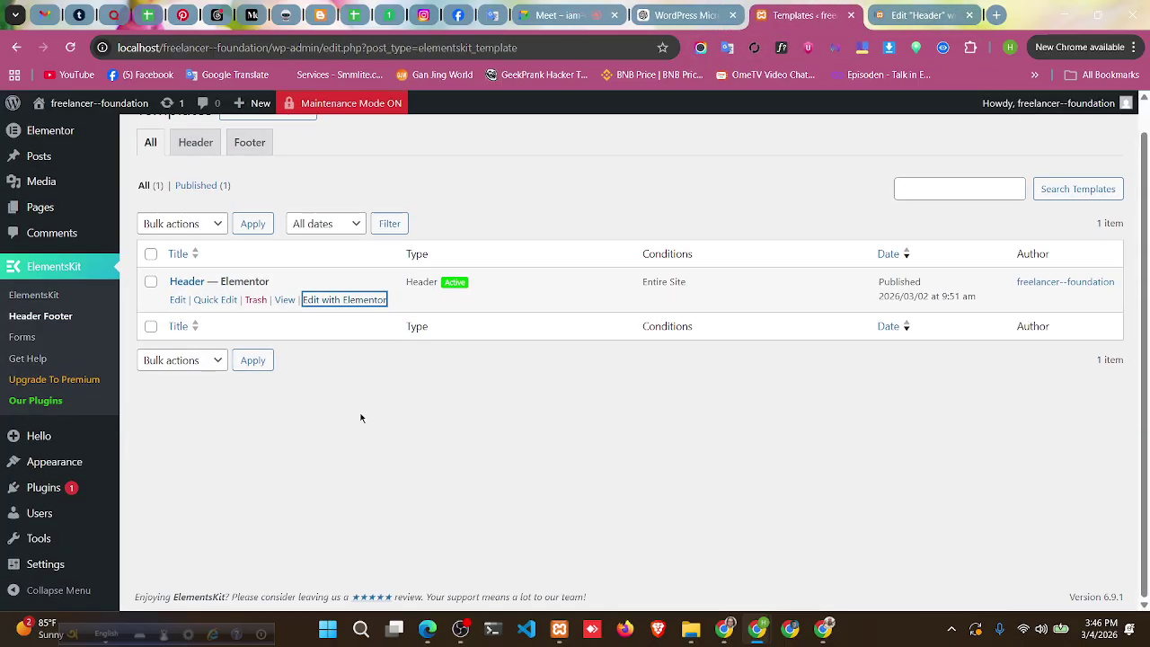
scroll(360, 416, "up", 1)
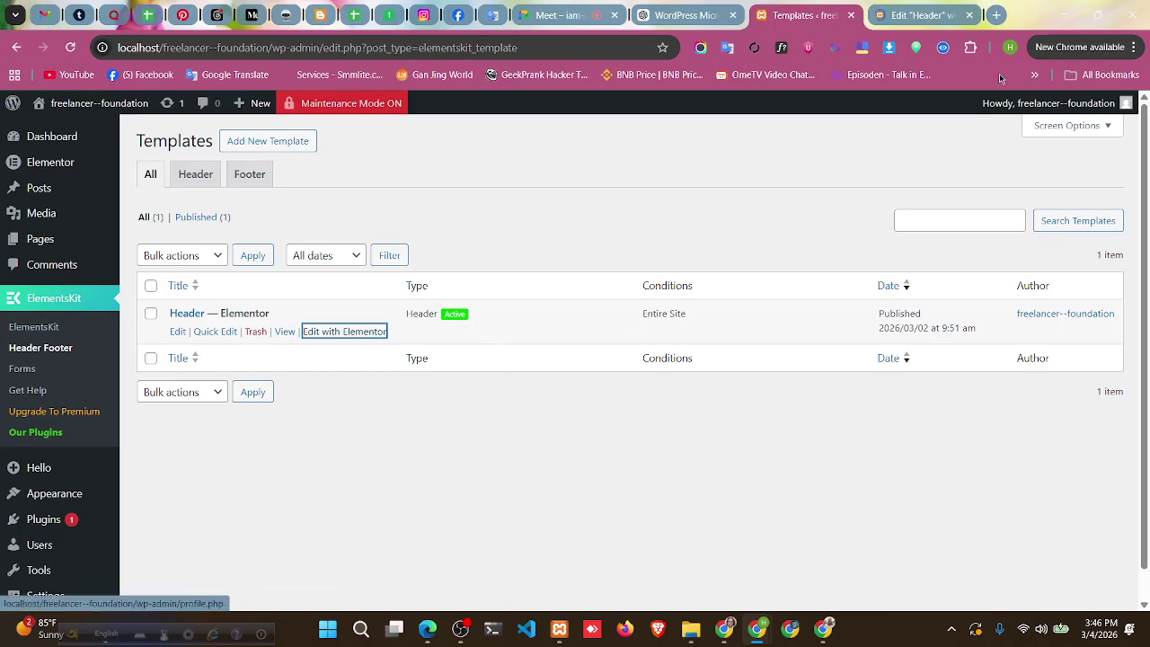
- Search Google Images for "header" in a new browser tab and scan the results
left_click(997, 15)
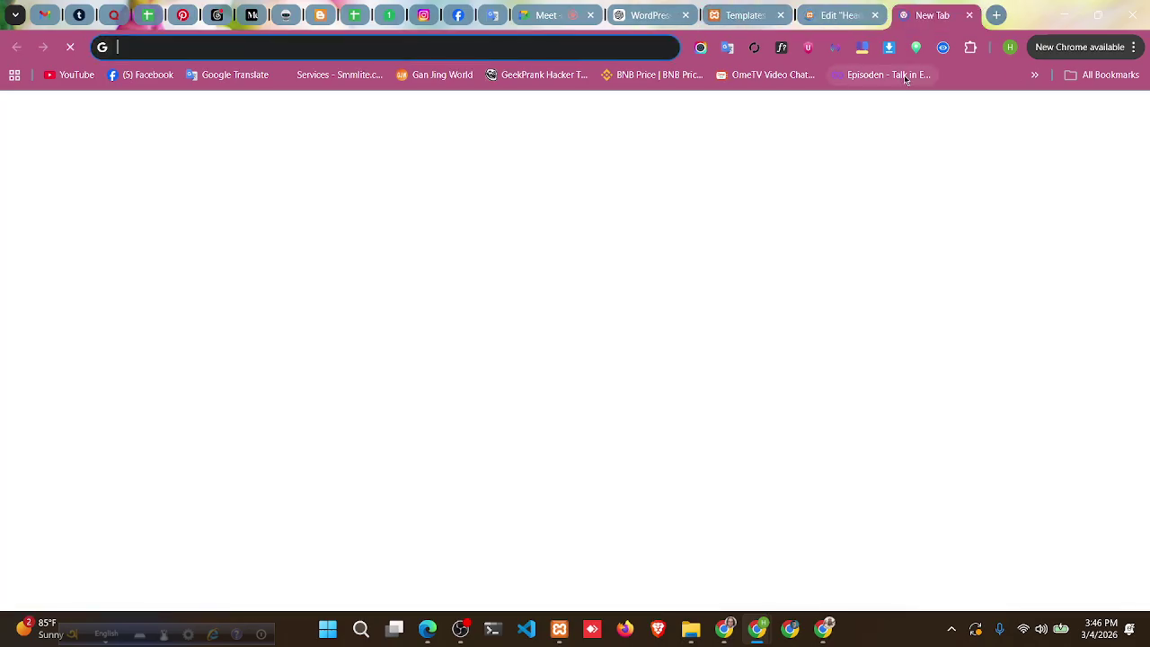
type("header")
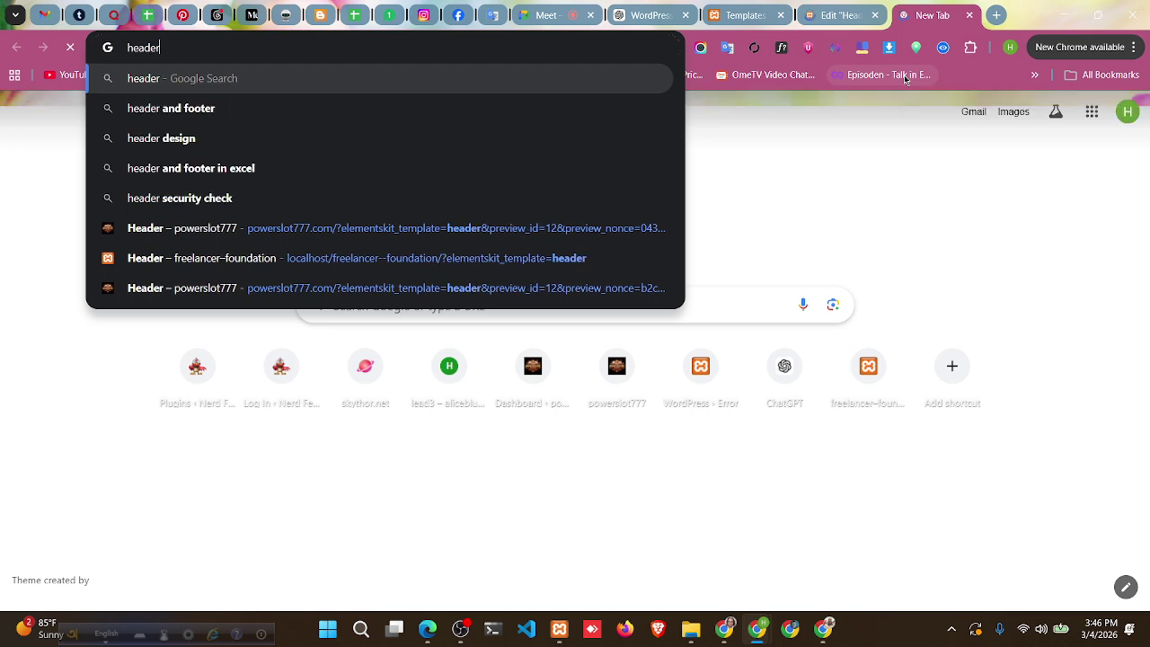
key("Return")
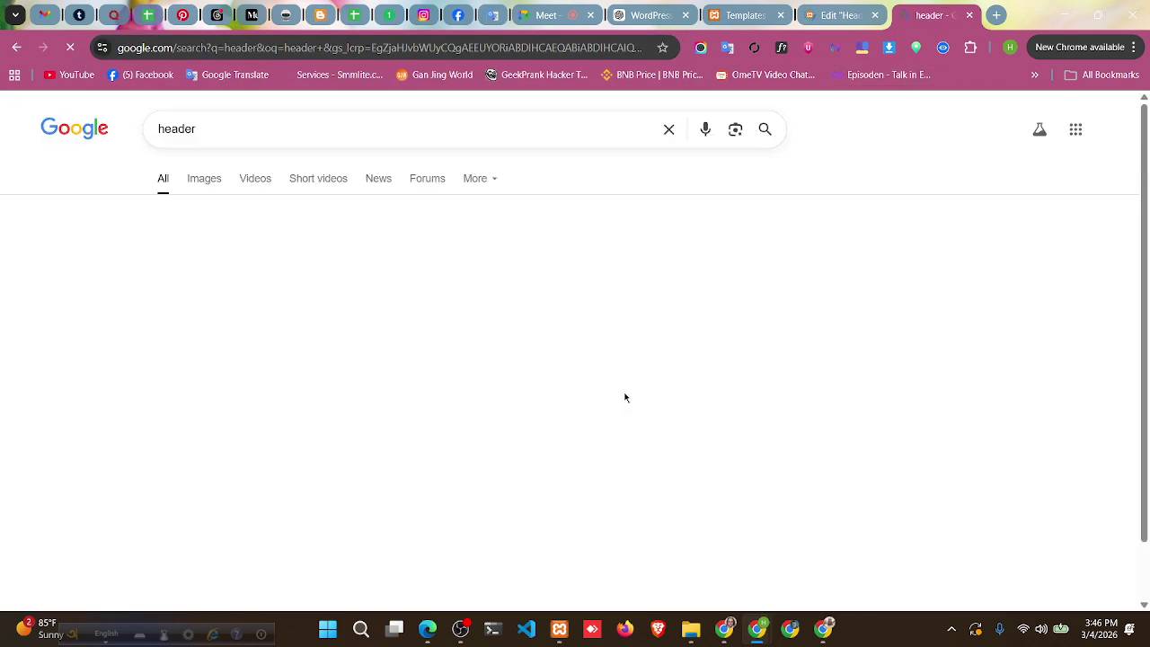
left_click(220, 182)
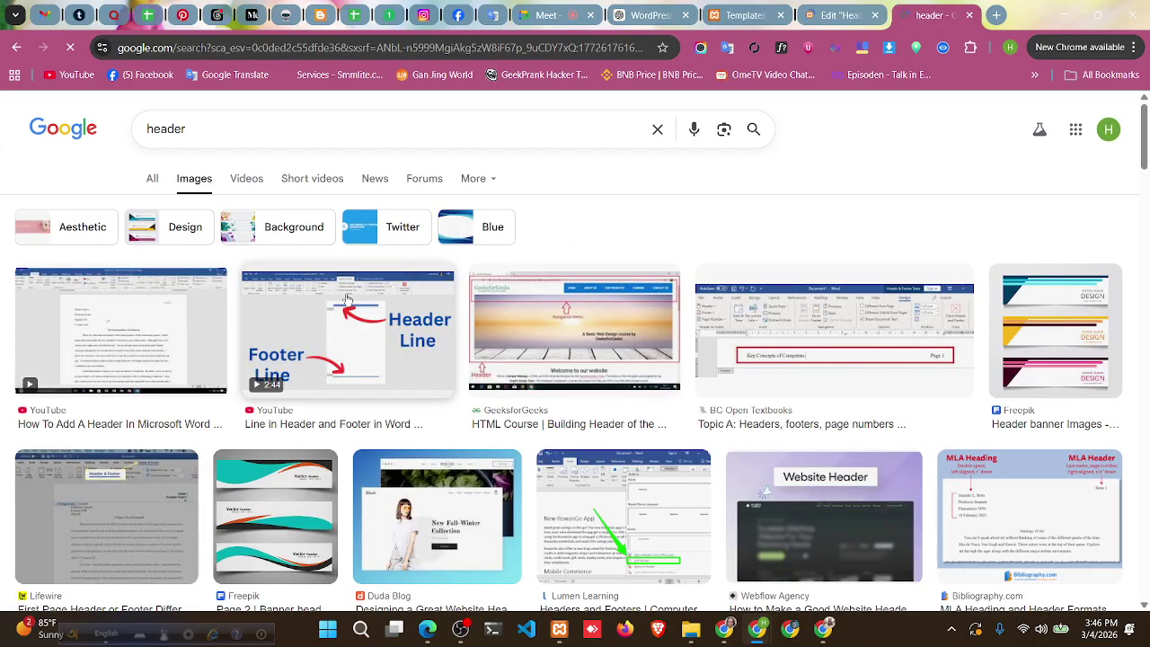
scroll(297, 300, "down", 1)
scroll(298, 296, "down", 1)
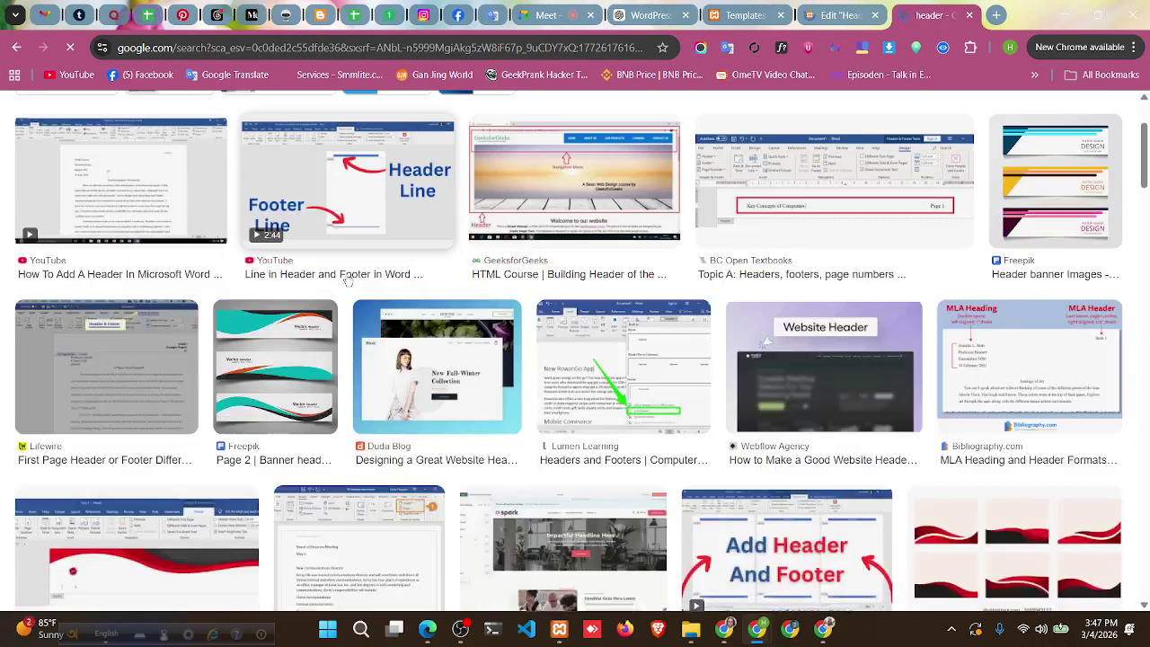
scroll(298, 296, "up", 3)
- Refine the image search to "website header"
left_click(148, 129)
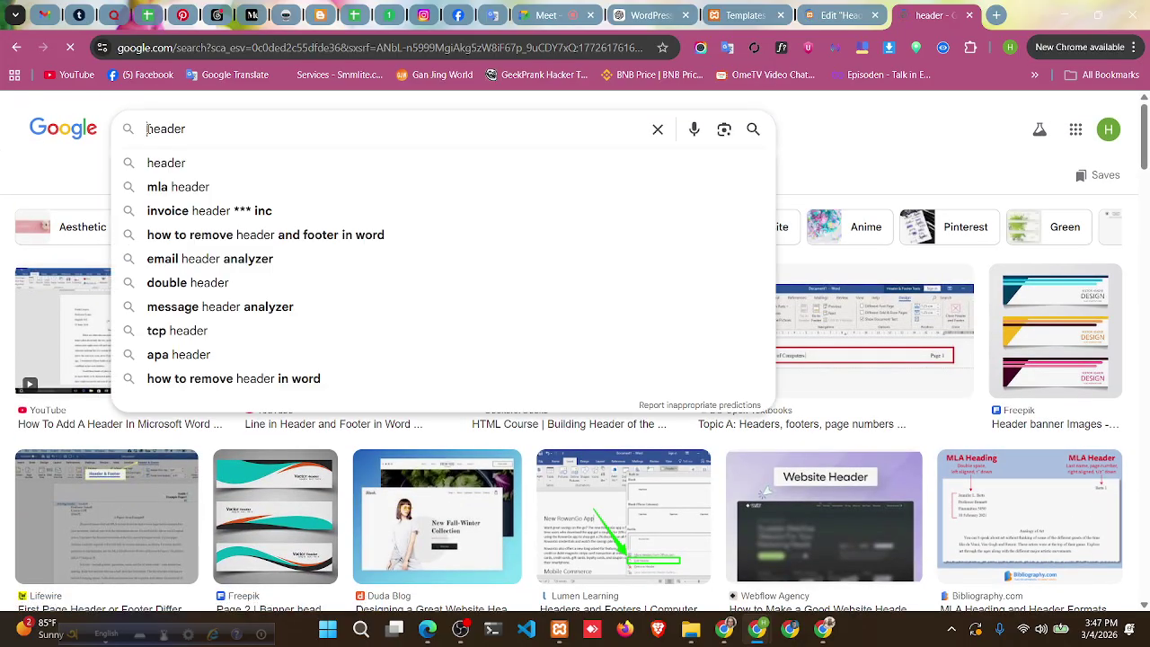
type("website")
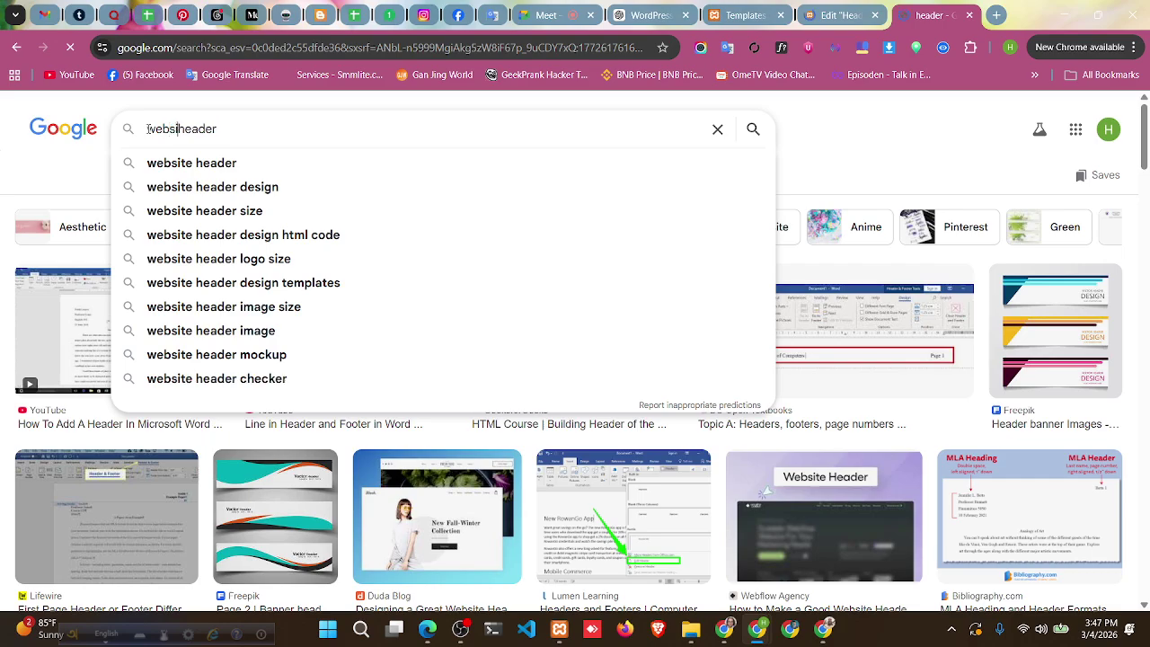
key("Return")
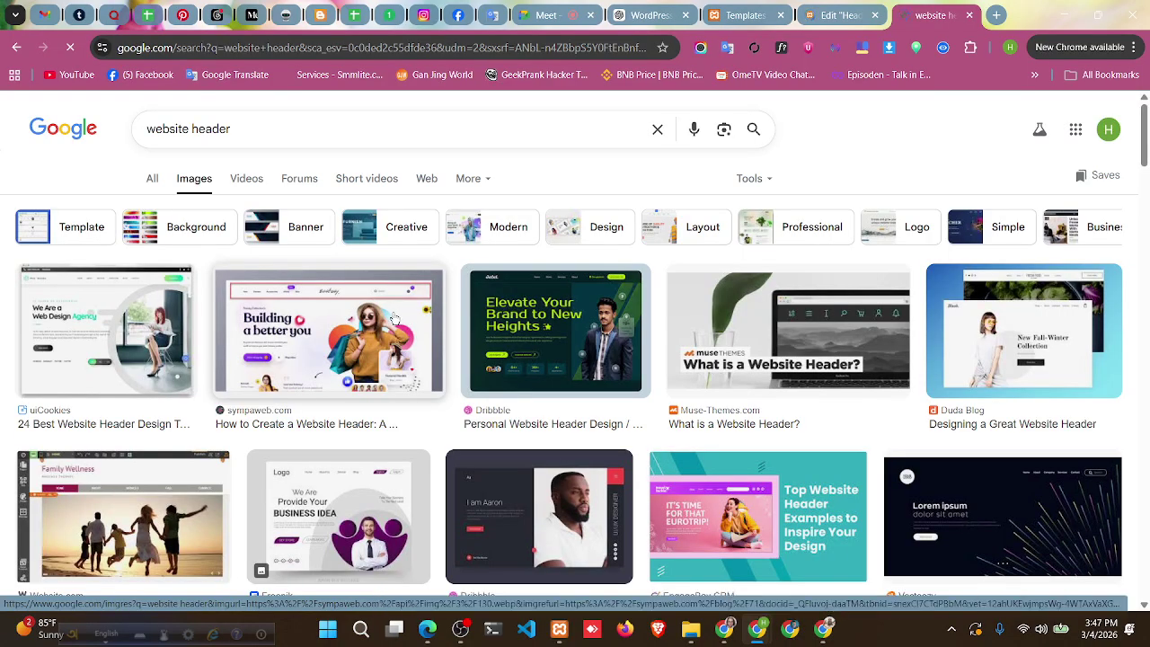
- Open foodnirr.com in a new browser tab
left_click(995, 15)
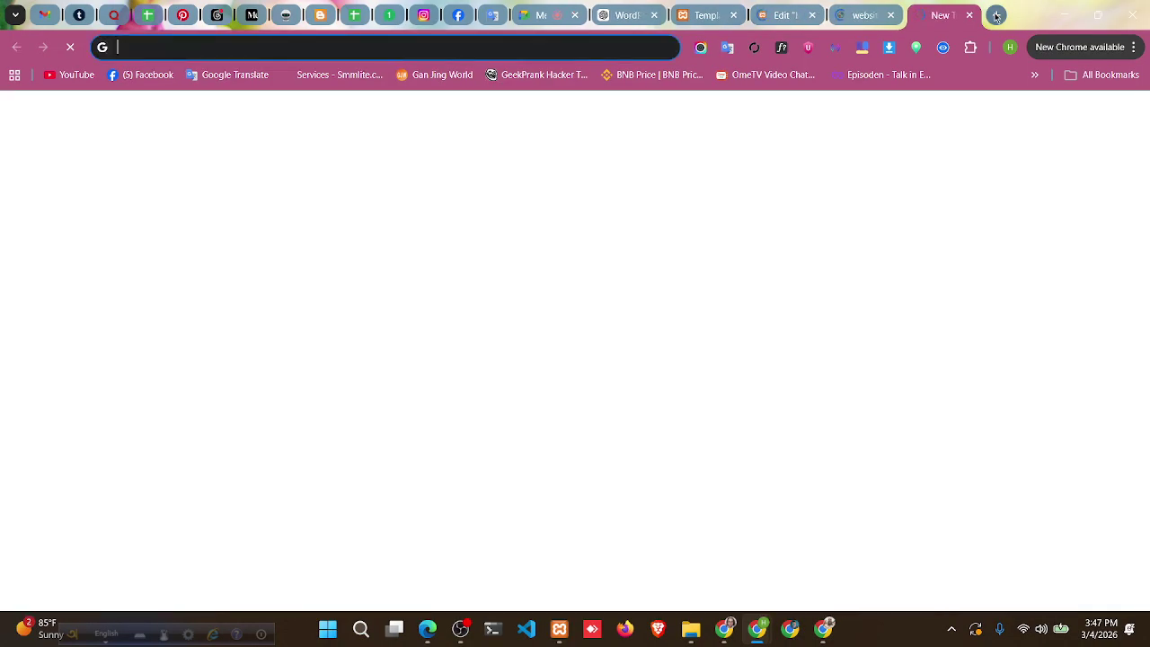
type("foodnir")
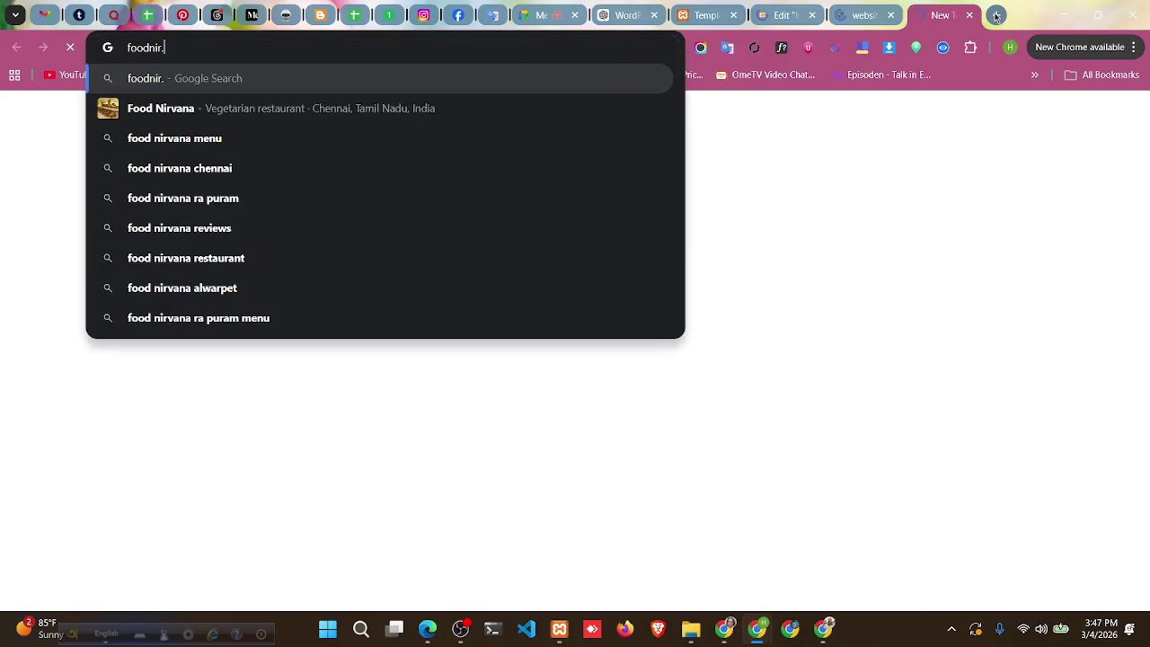
type(".com")
key("Return")
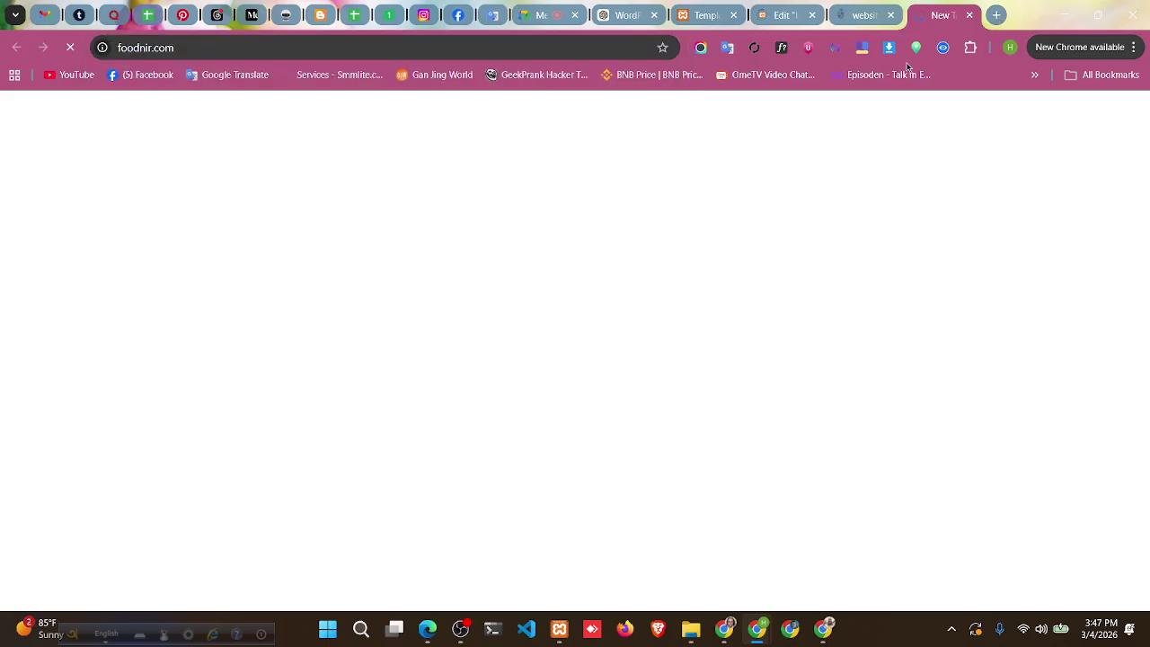
double_click(155, 47)
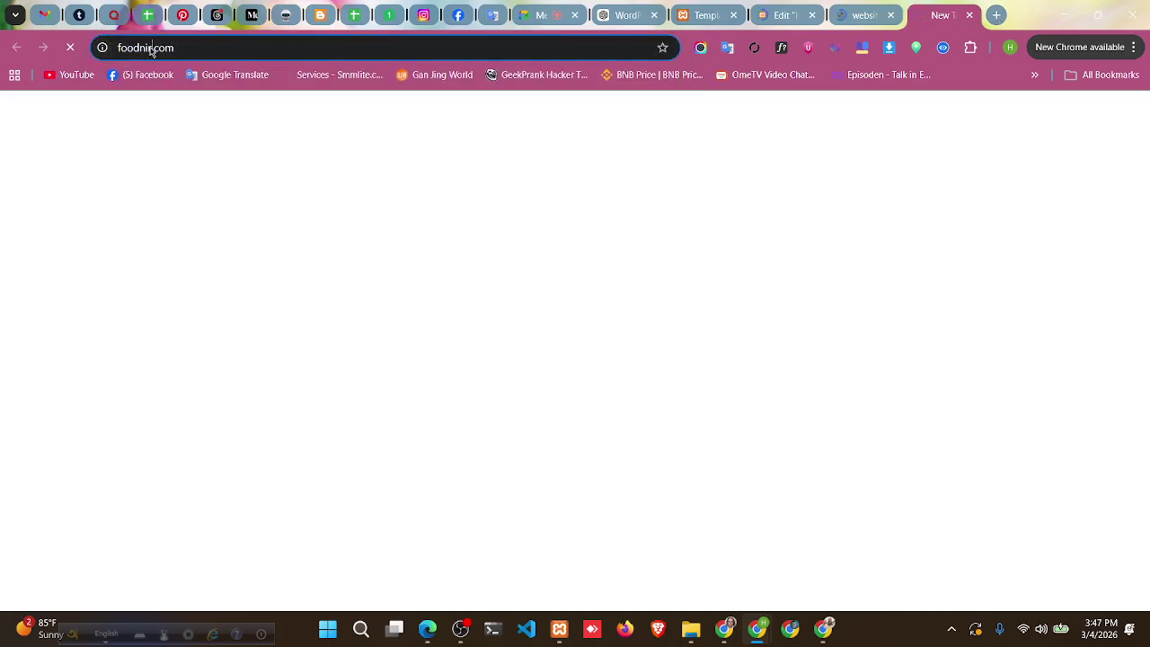
left_click(160, 49)
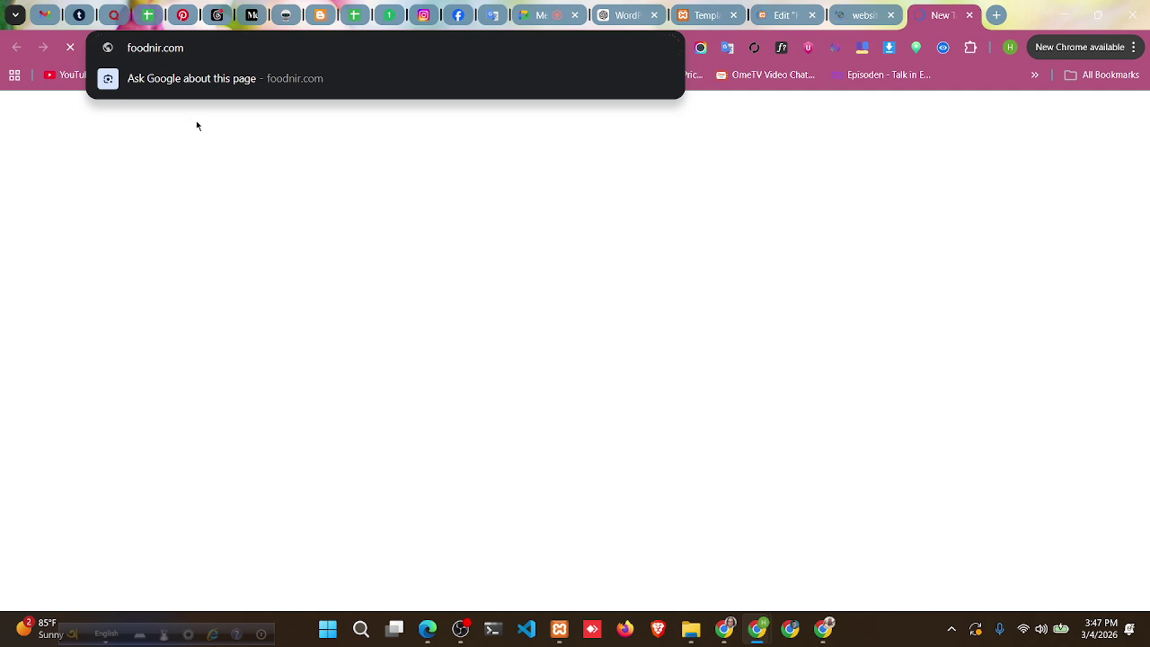
type("r")
key("Return")
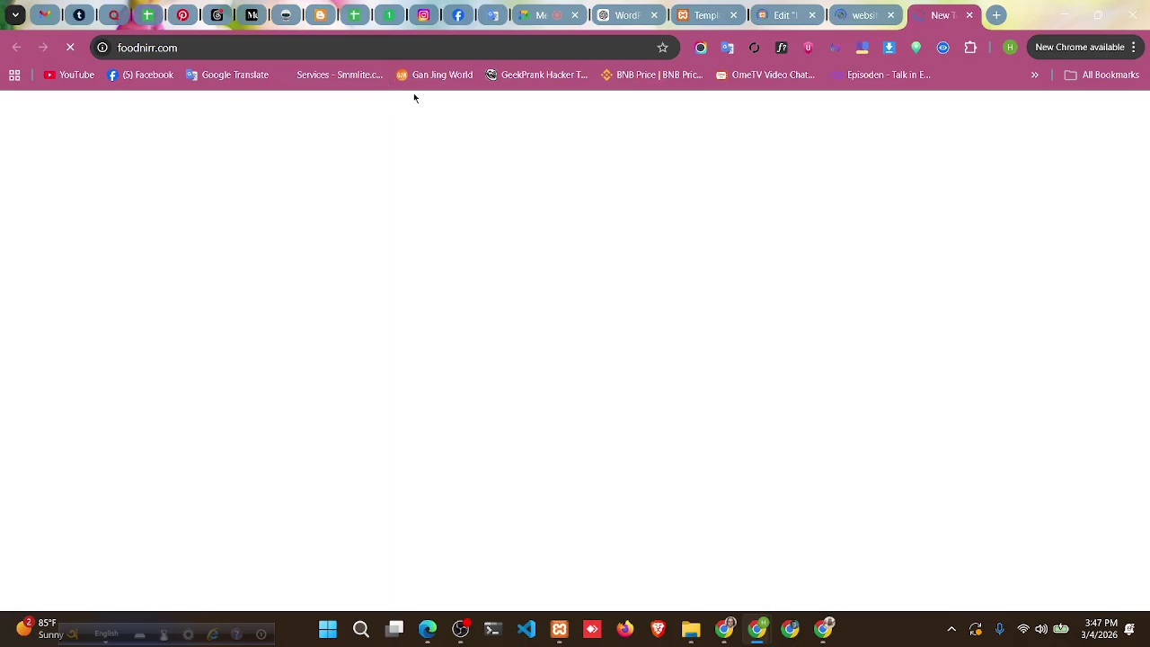
- Reload foodnirr.com and close the "website header" image search
left_click(860, 9)
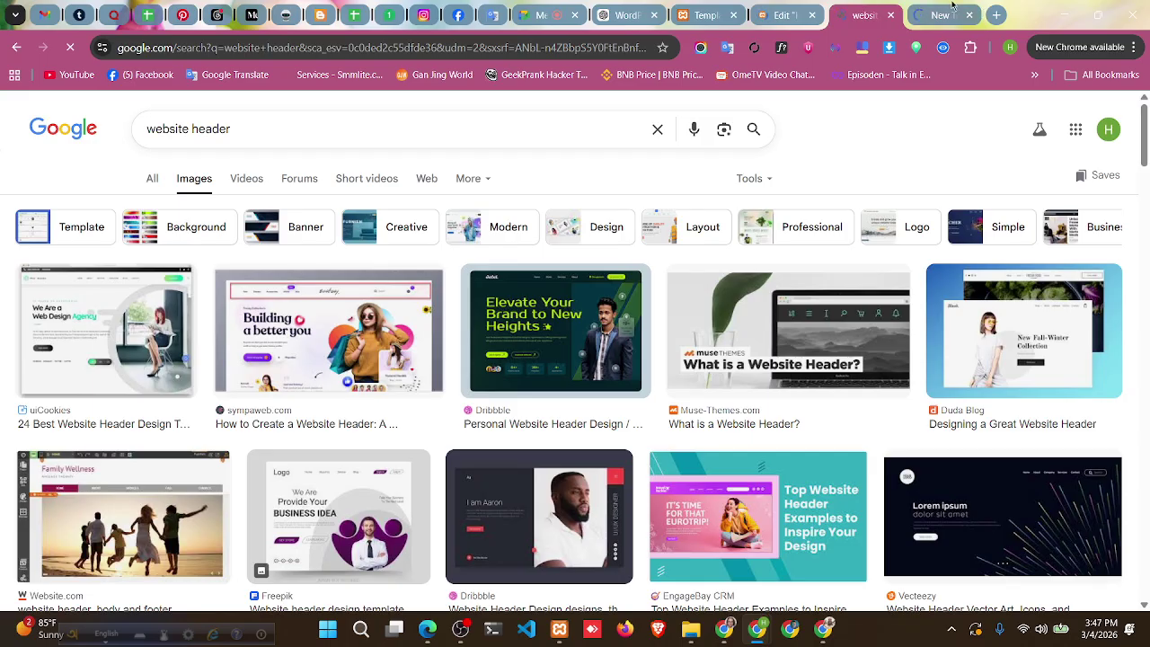
left_click(709, 8)
left_click(790, 7)
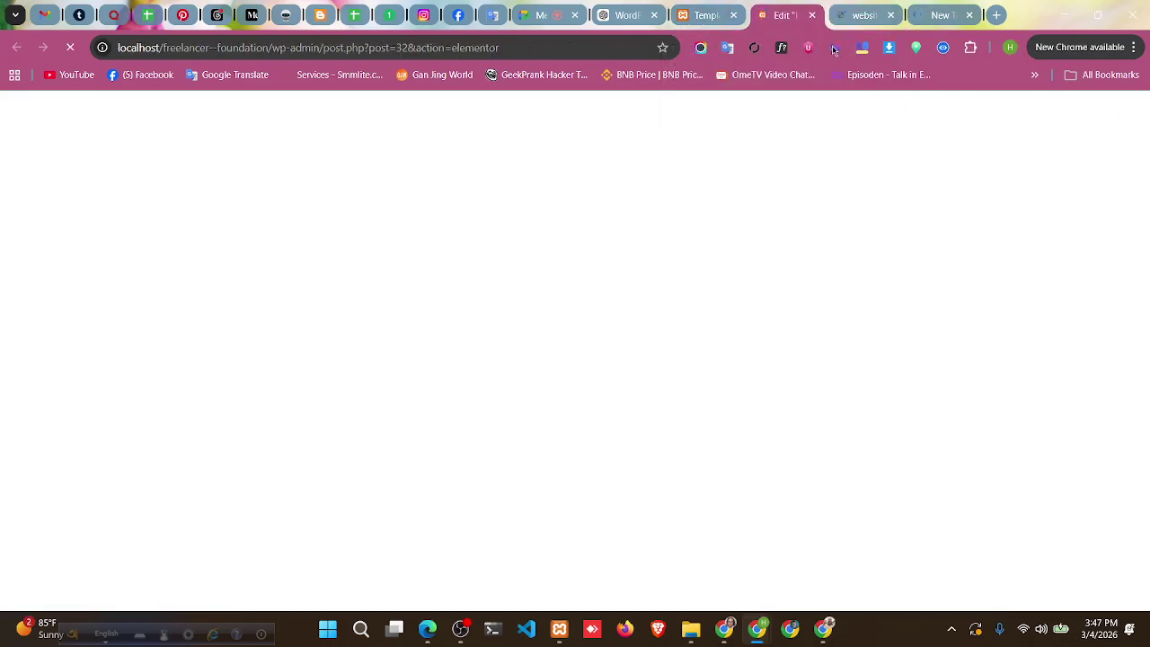
left_click(959, 9)
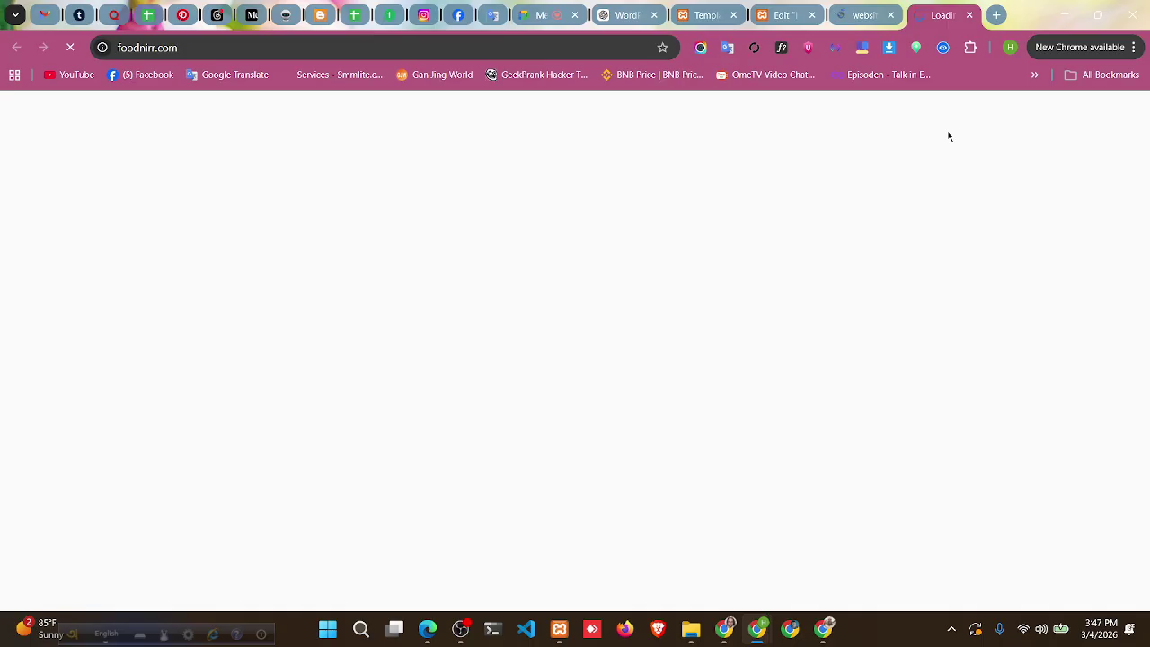
key("ctrl+r")
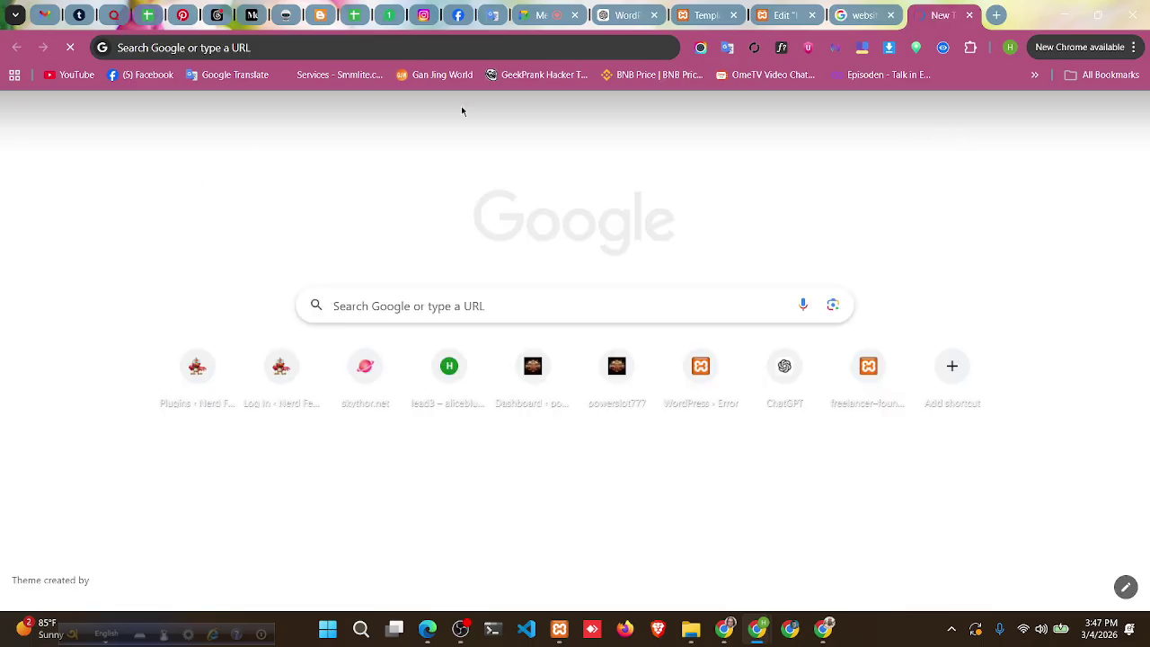
left_click(861, 11)
left_click(944, 13)
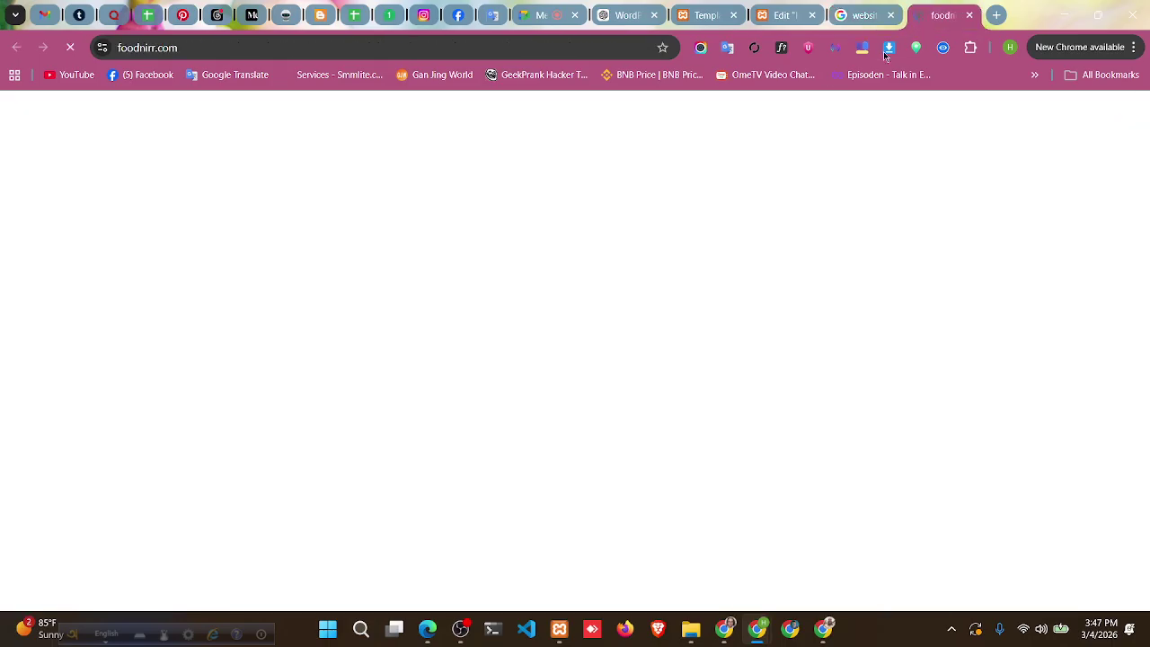
left_click(851, 6)
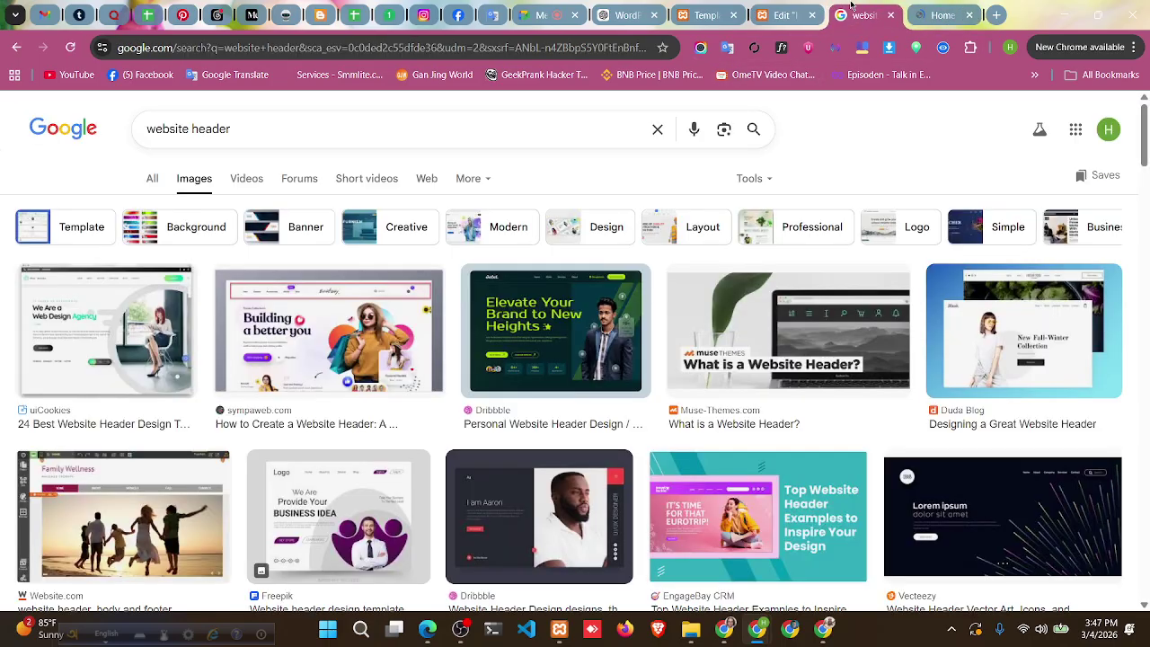
key("ctrl+w")
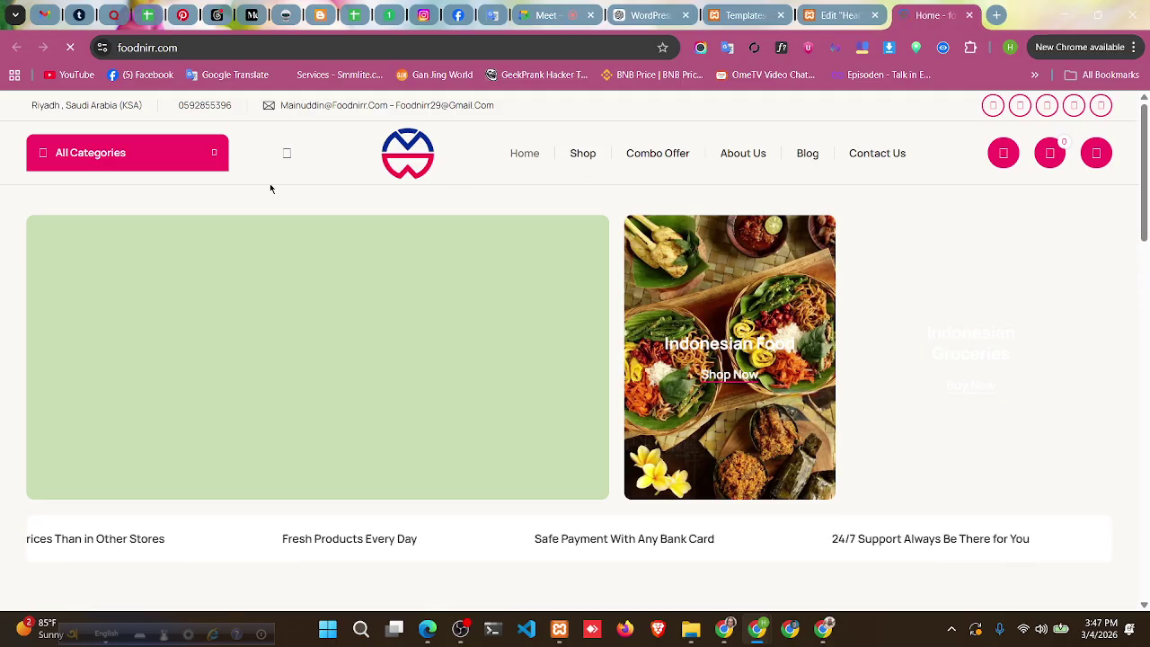
- Examine the foodnirr.com header with its All Categories menu and the home page sections below it
left_click(126, 153)
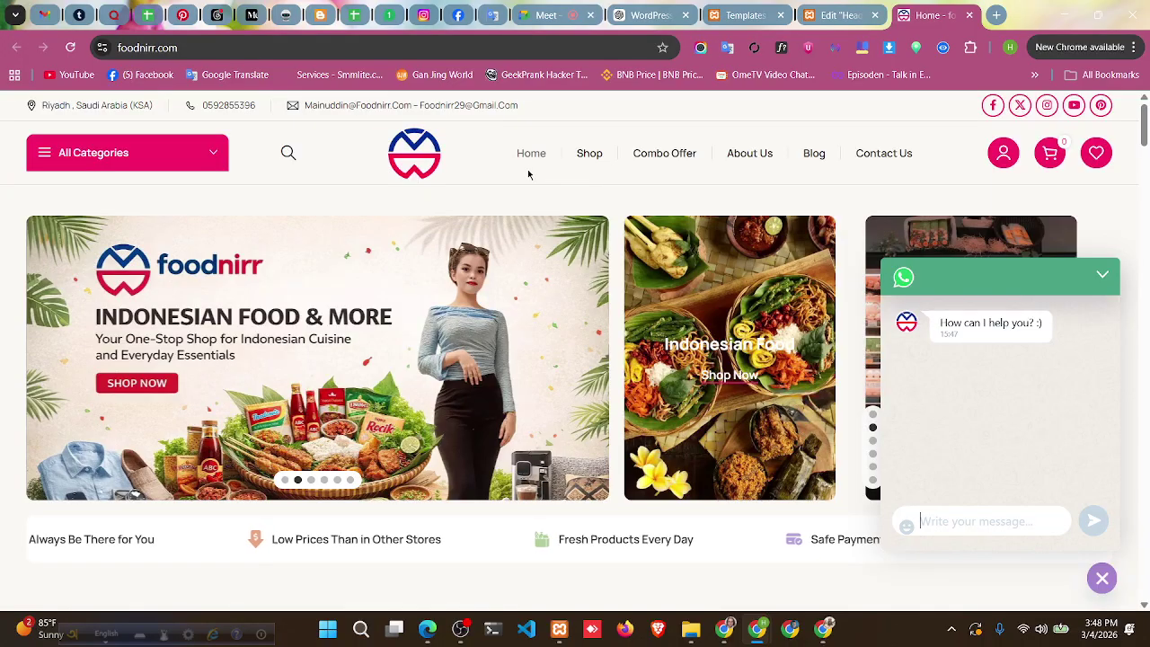
scroll(441, 419, "down", 5)
scroll(414, 389, "up", 5)
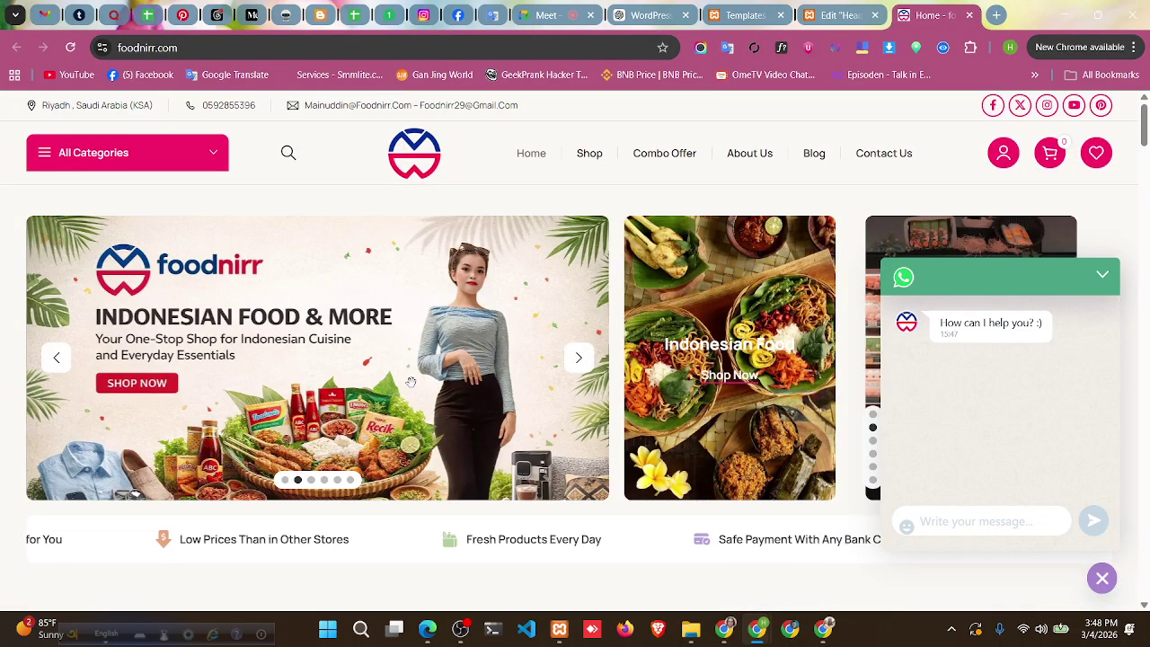
scroll(413, 386, "down", 2)
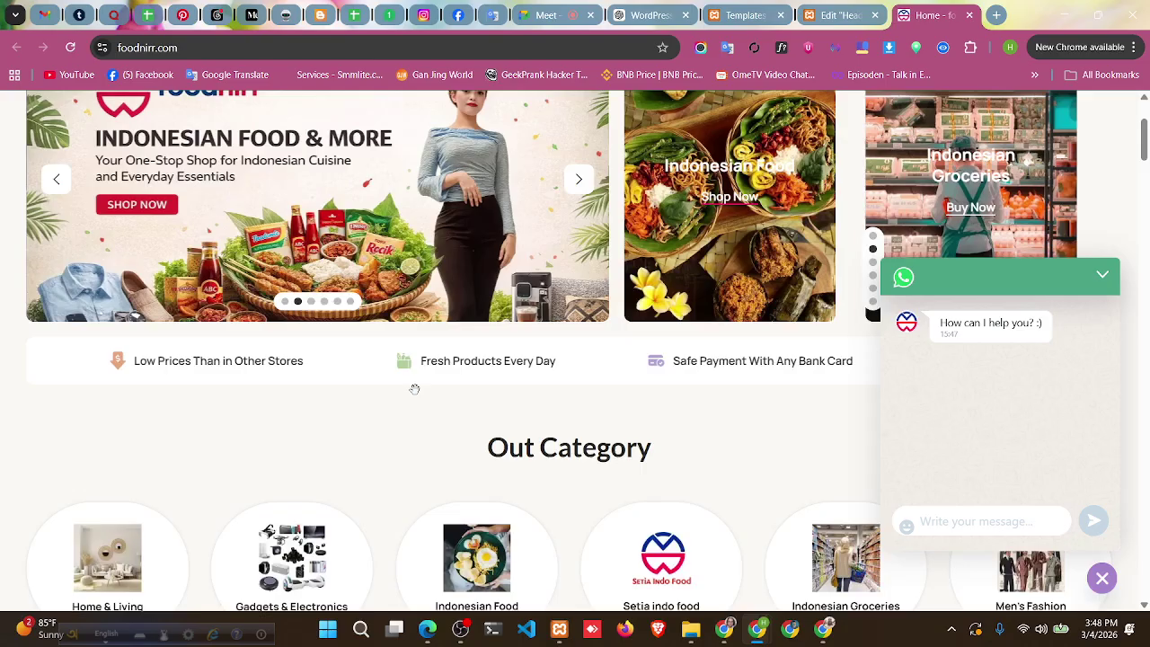
- Review the remaining product sections of the foodnirr.com home page, including Health & Beauty Products
scroll(414, 389, "down", 10)
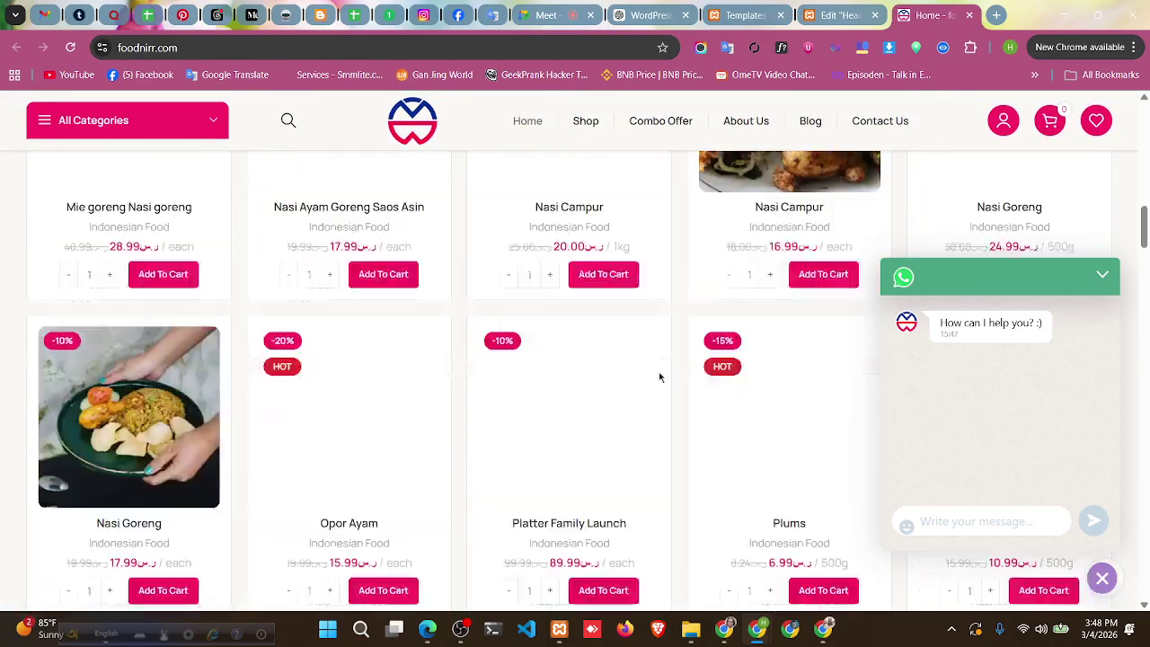
scroll(659, 377, "down", 15)
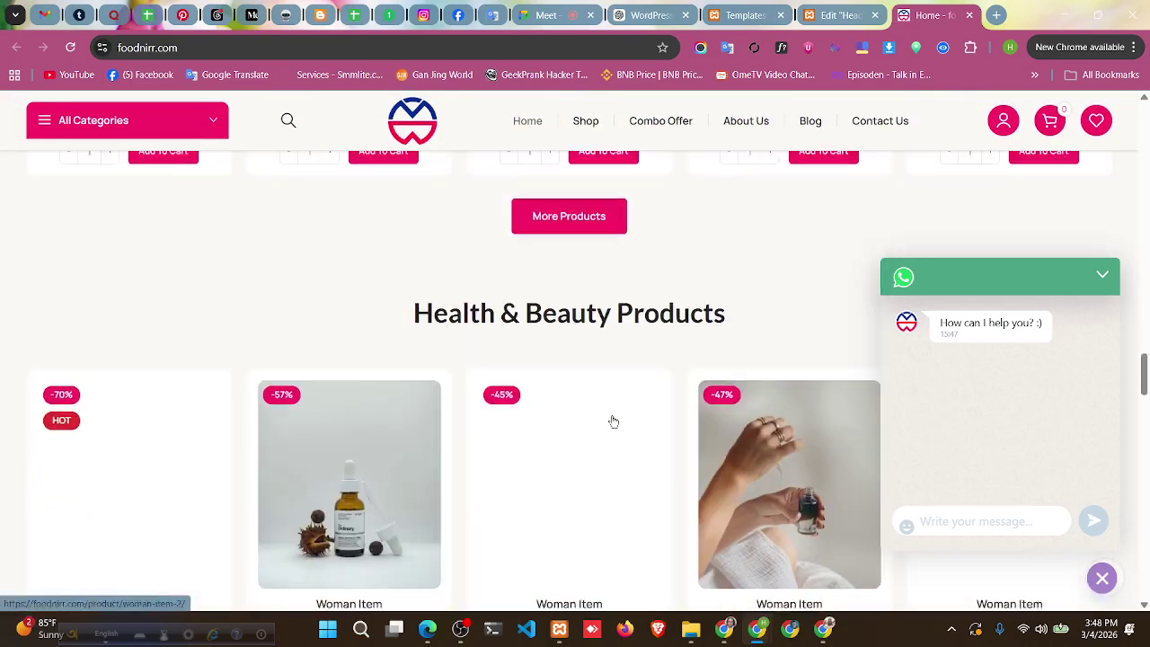
scroll(613, 422, "down", 6)
- View the Shop and Combo Offer pages of foodnirr.com as menu page examples
left_click(590, 123)
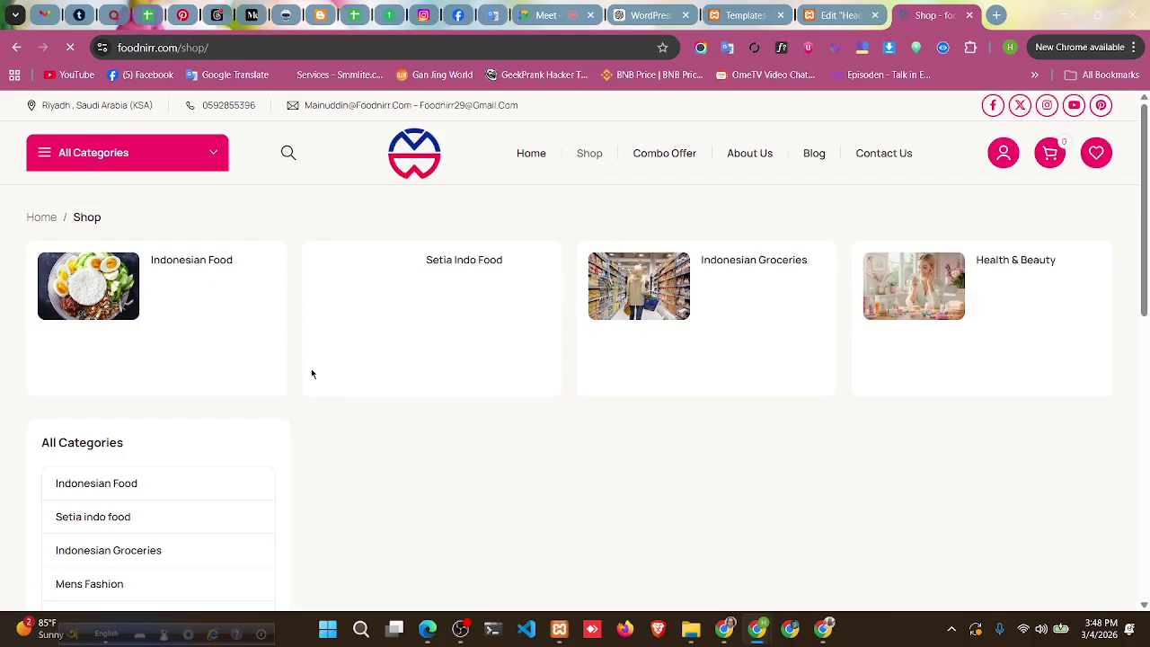
scroll(311, 370, "down", 2)
scroll(456, 351, "up", 2)
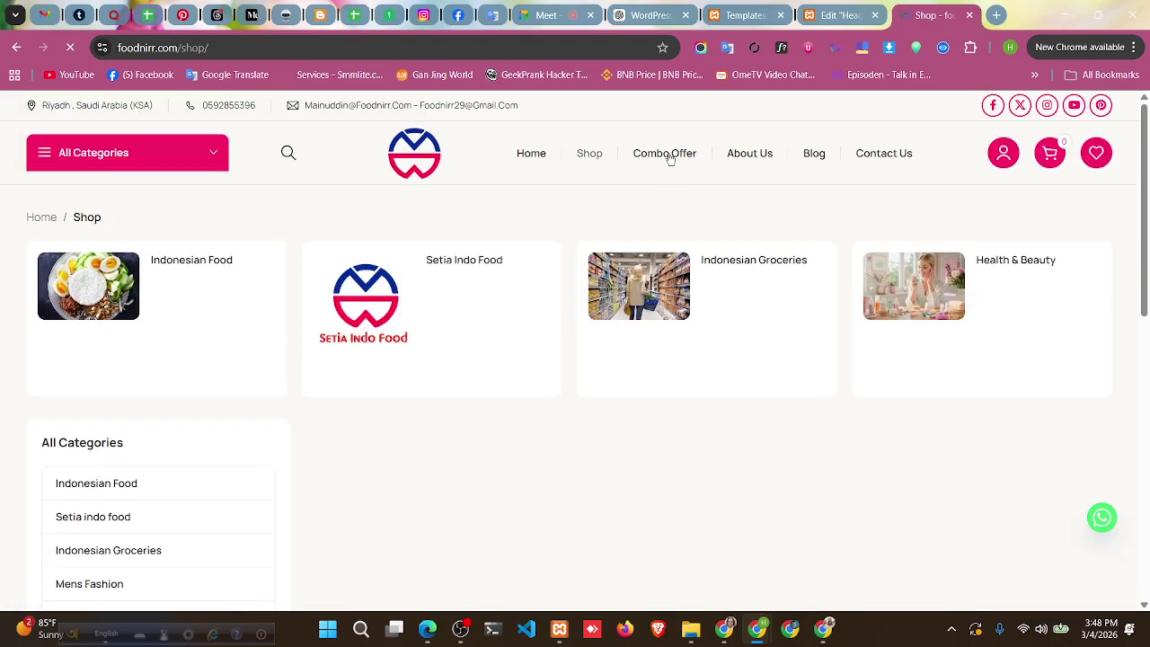
left_click(669, 158)
scroll(663, 197, "down", 3)
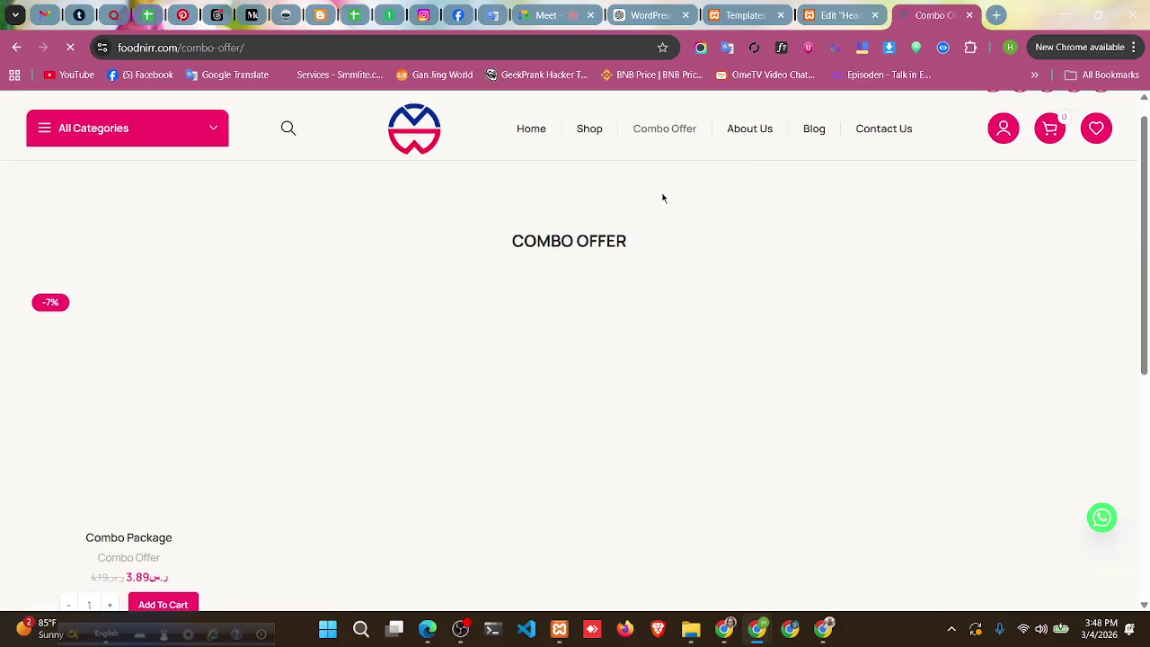
scroll(661, 236, "up", 3)
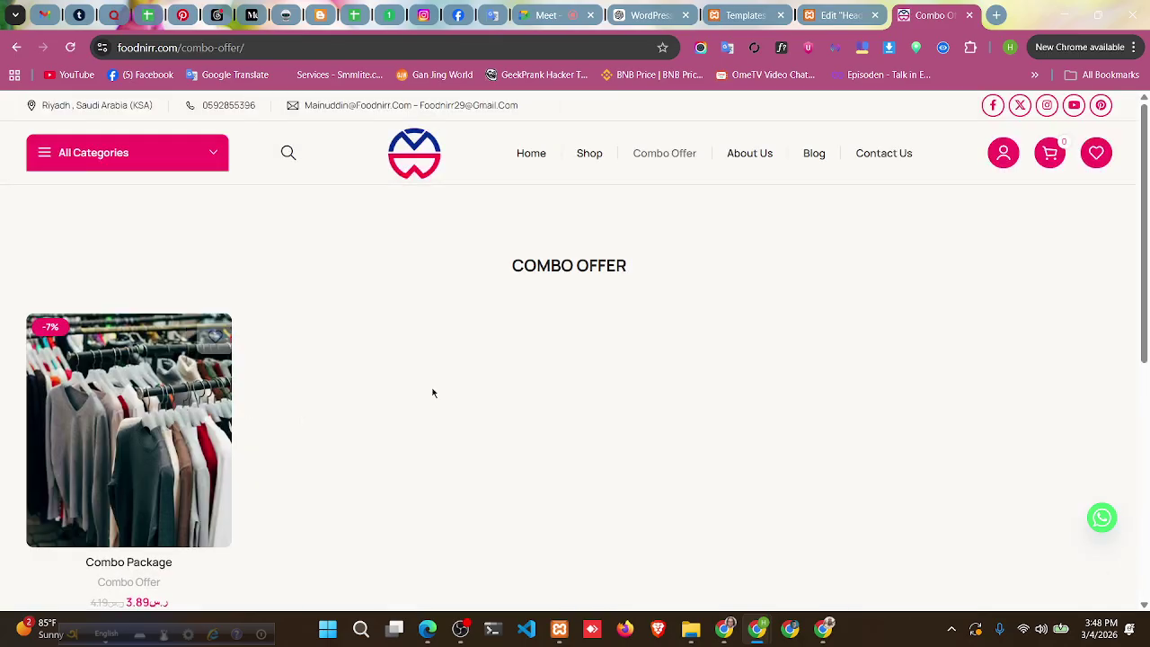
- Examine the About Us page of foodnirr.com, including its team section and image gallery
left_click(754, 160)
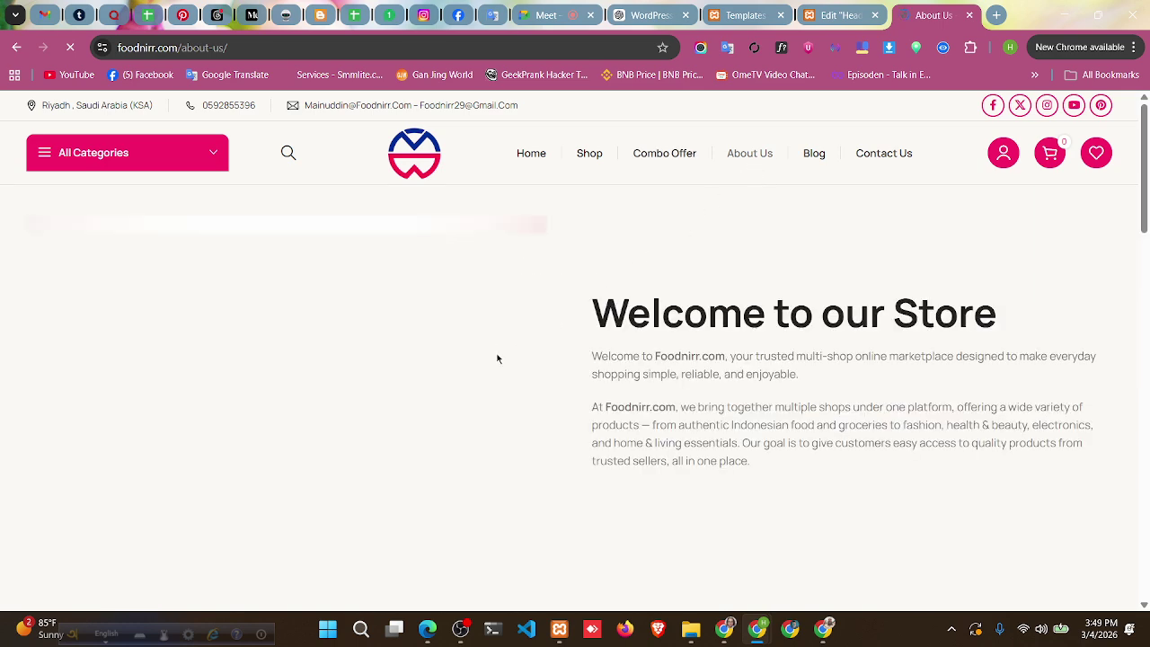
scroll(496, 358, "down", 7)
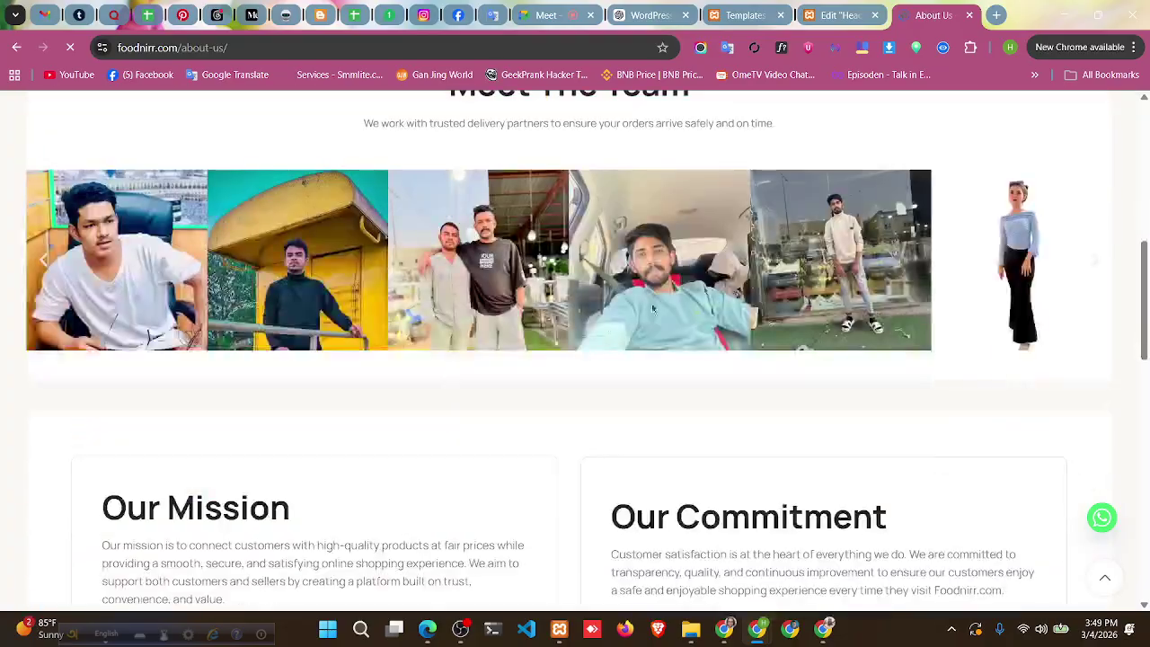
scroll(638, 301, "down", 7)
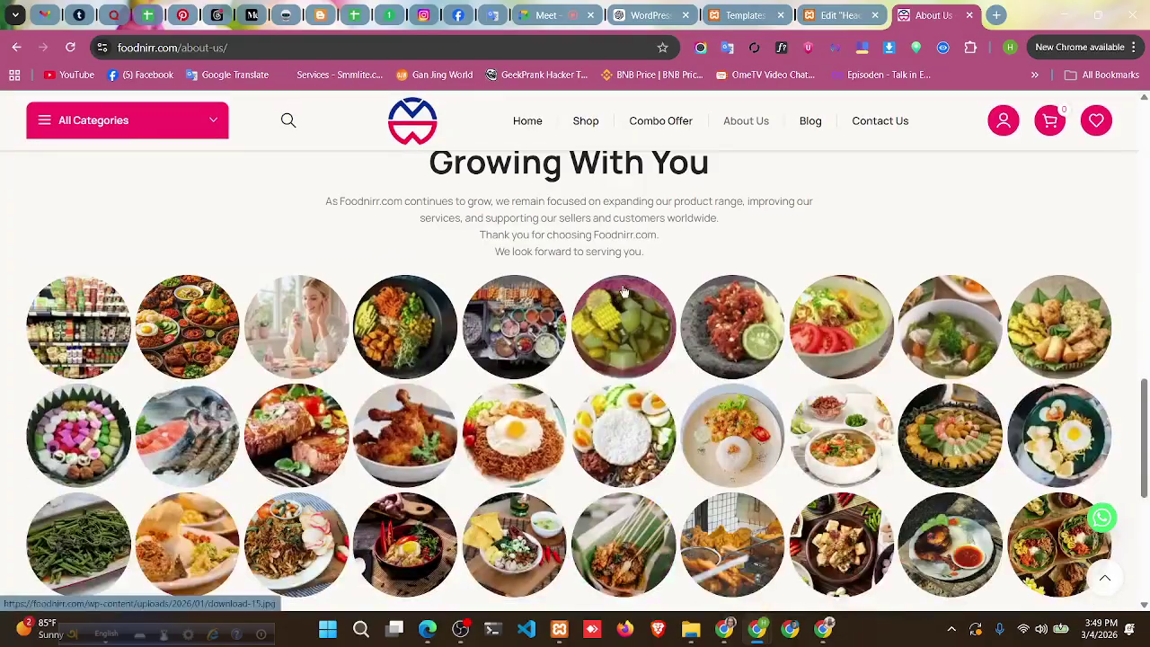
scroll(624, 290, "down", 5)
scroll(619, 302, "up", 10)
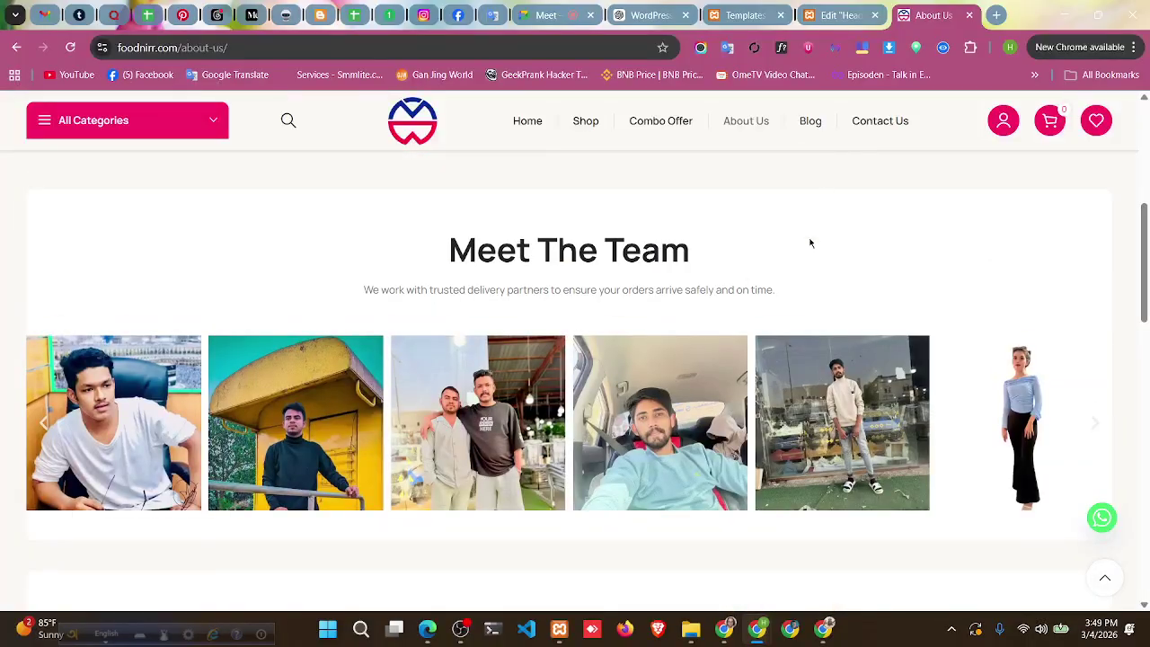
scroll(805, 249, "up", 5)
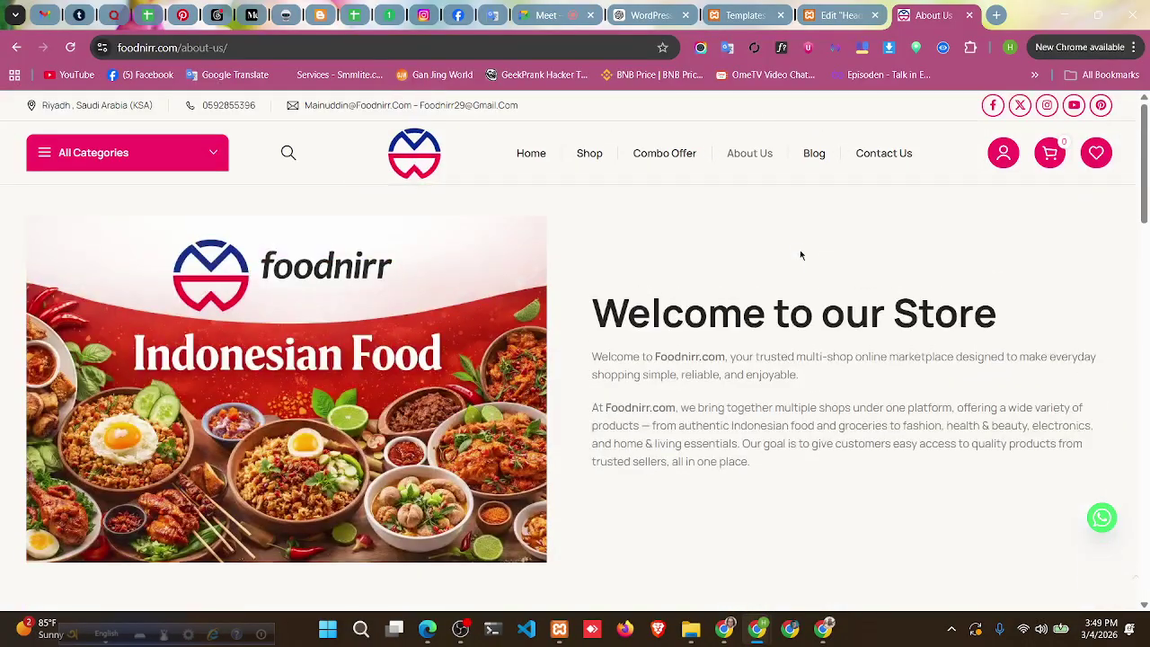
- Open the foodnirr.com Blog page, completing the robot check by selecting the images with cars, and view its post grid
left_click(815, 155)
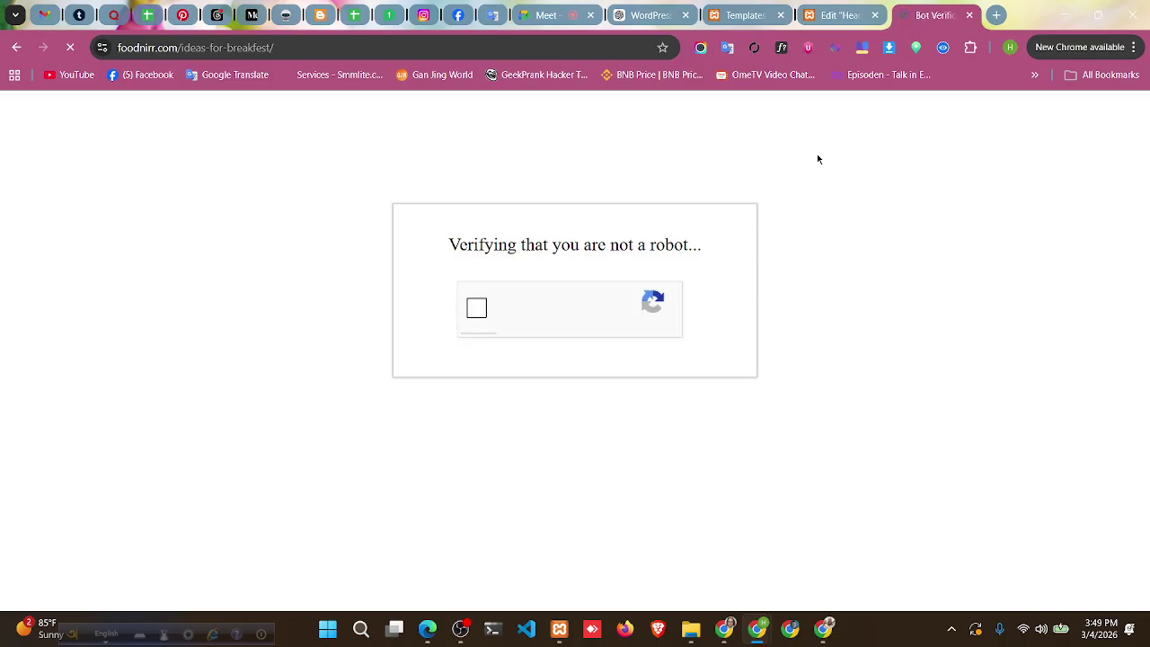
left_click(476, 309)
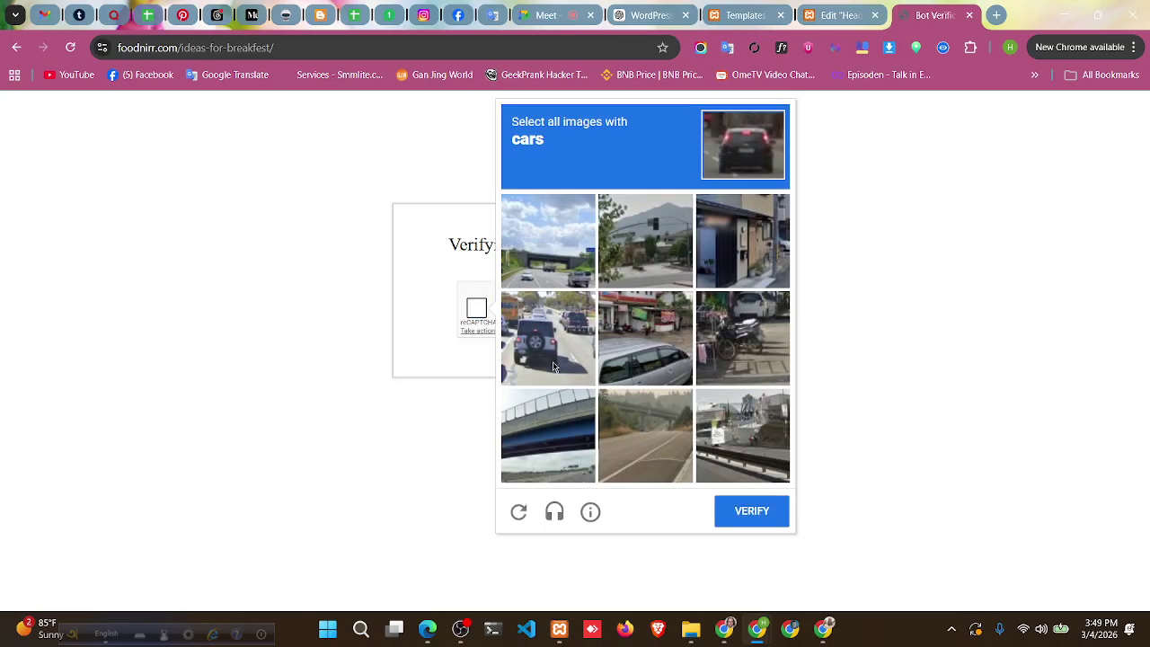
left_click(552, 361)
left_click(654, 352)
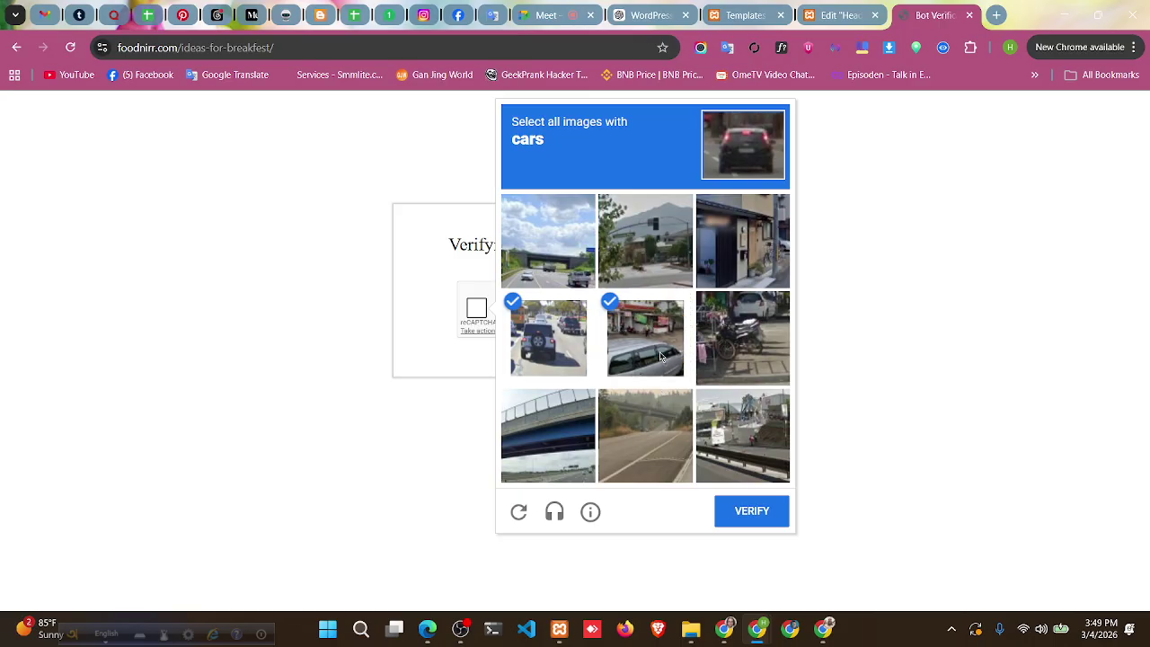
left_click(557, 279)
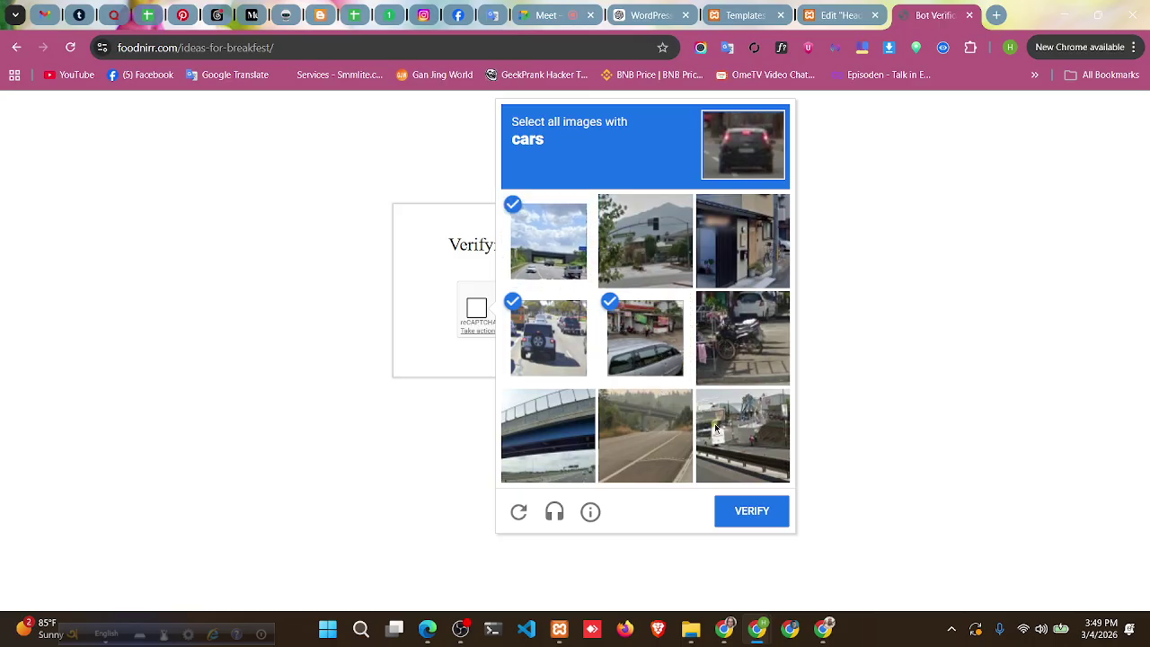
left_click(757, 511)
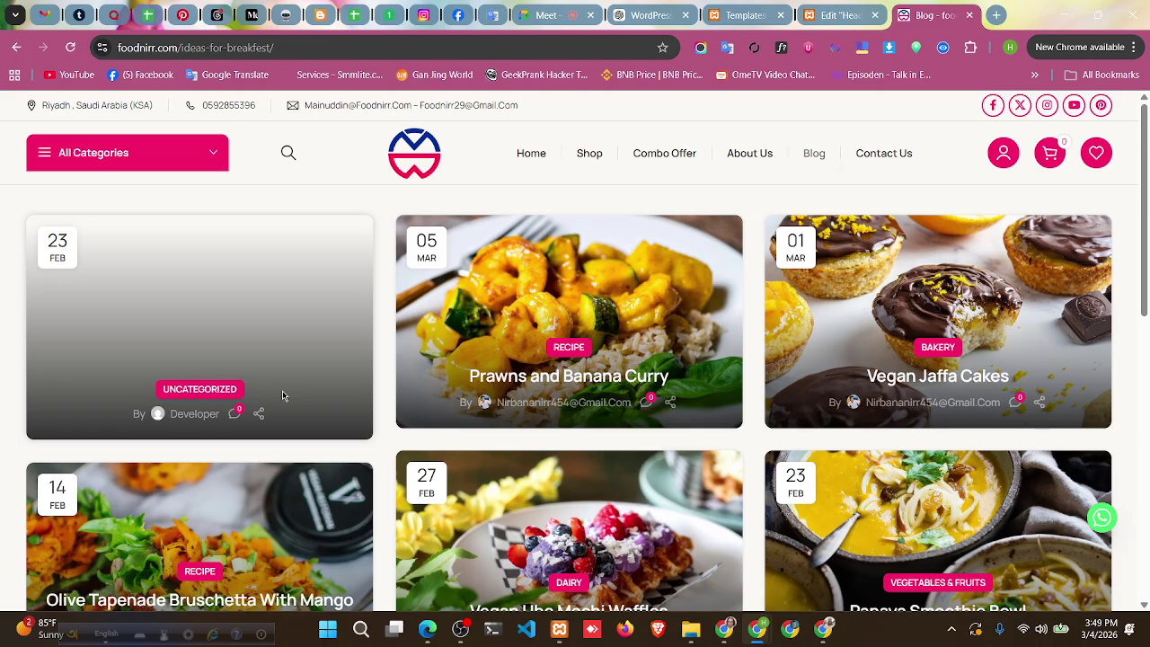
scroll(293, 384, "down", 1)
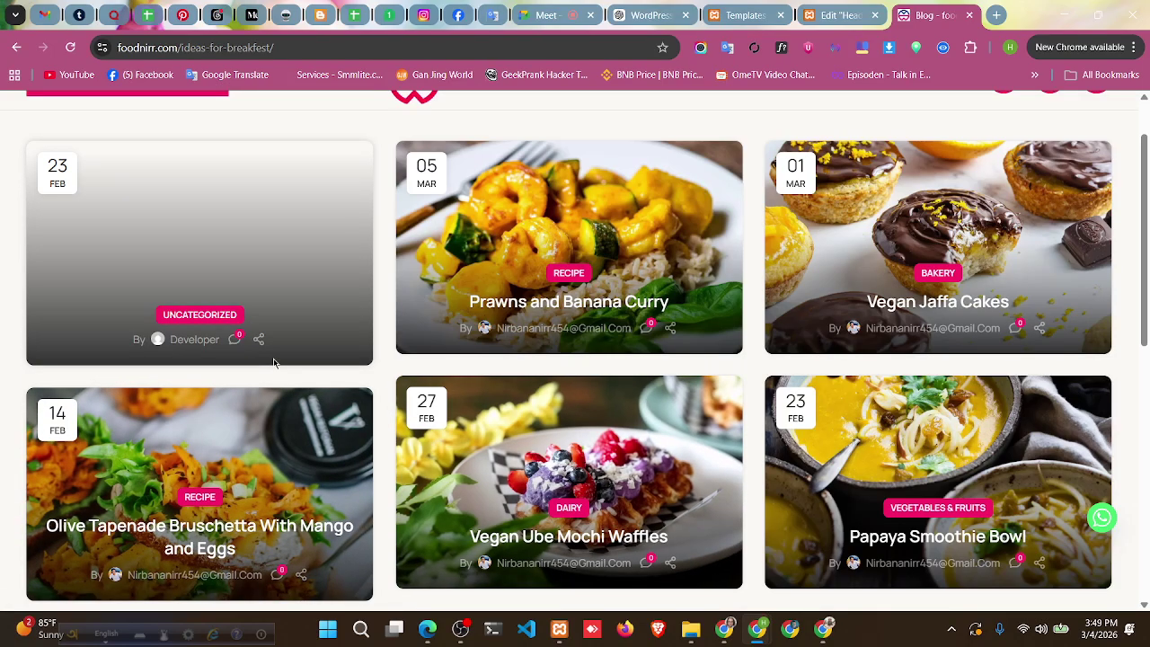
scroll(402, 347, "up", 1)
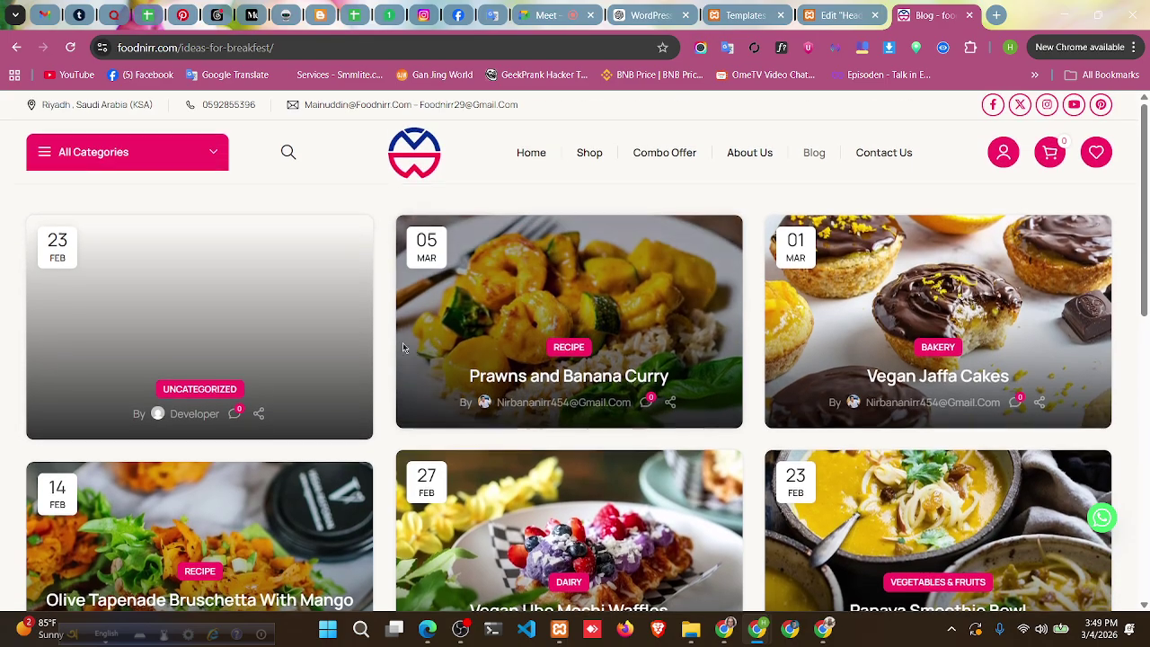
- Examine the foodnirr.com Contact Us page, including the Get in Touch details and the message form fields
left_click(881, 154)
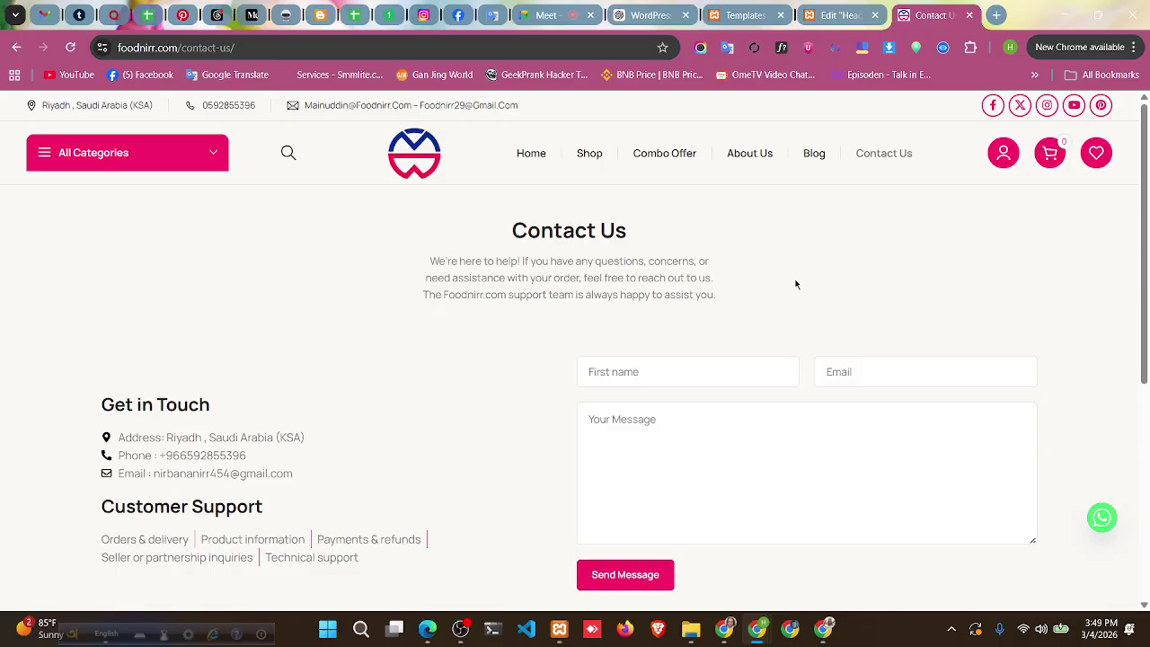
scroll(521, 350, "down", 4)
scroll(386, 303, "up", 4)
left_click_drag(59, 409, 392, 410)
left_click(77, 425)
scroll(77, 425, "down", 2)
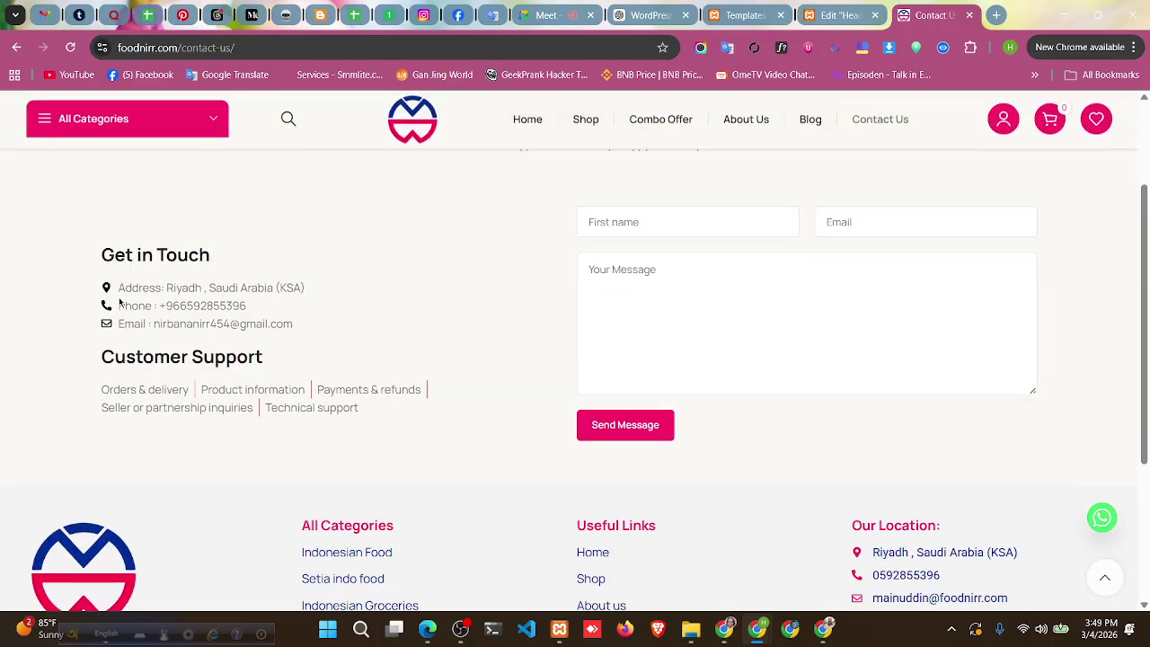
left_click_drag(118, 306, 462, 343)
left_click(287, 279)
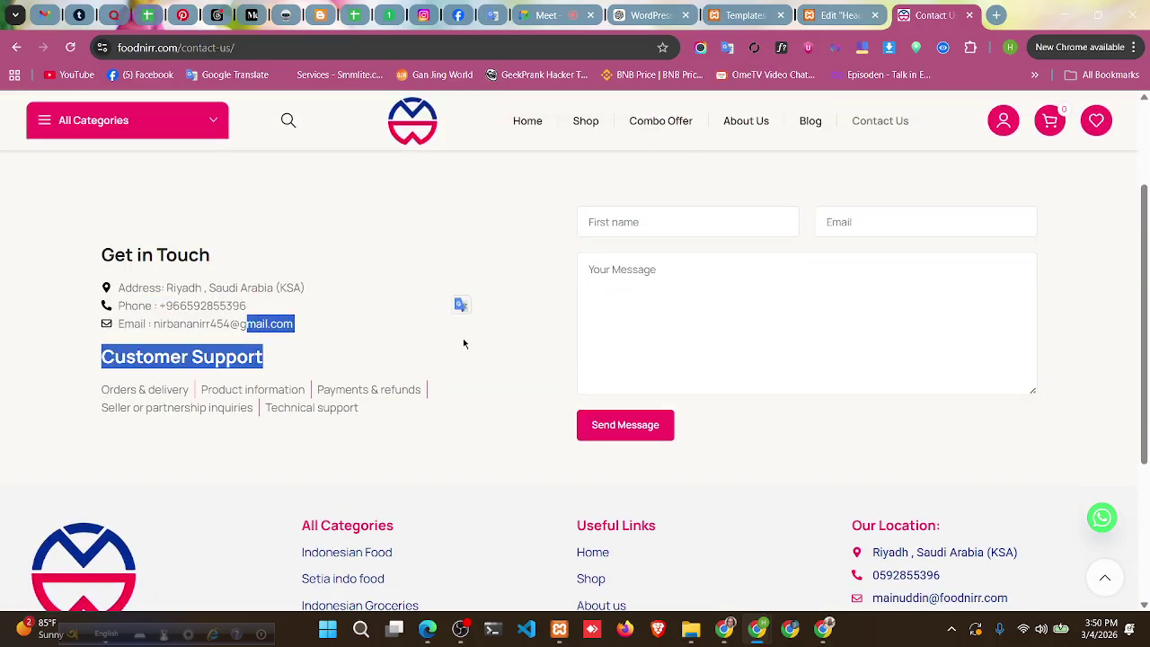
left_click(687, 289)
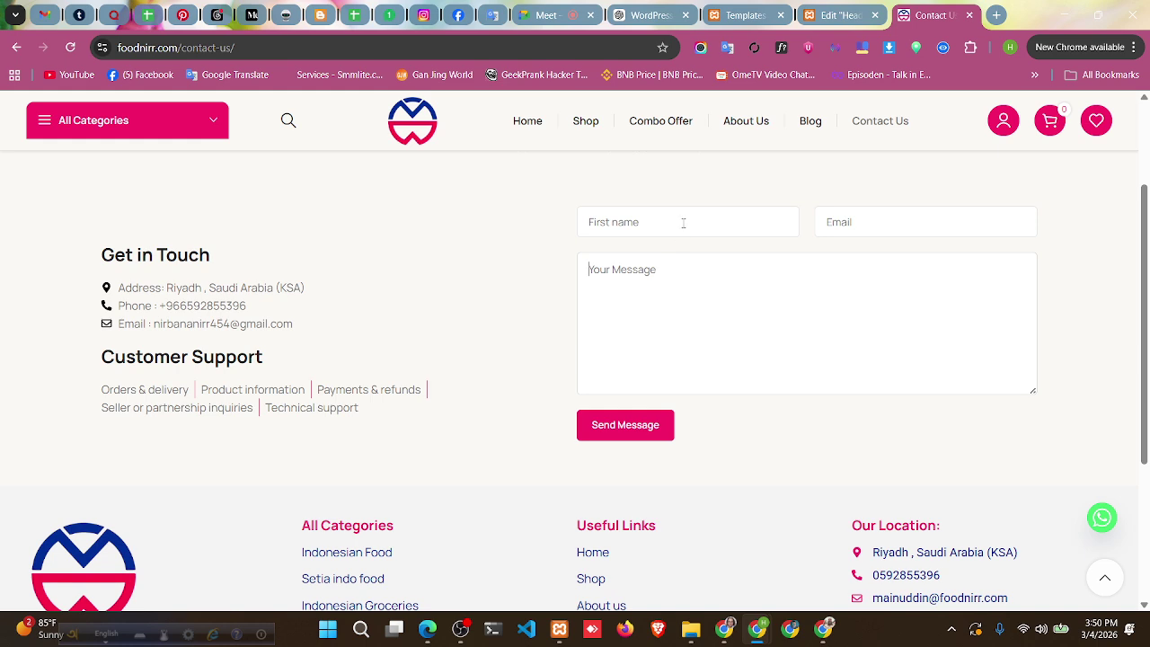
left_click(879, 216)
left_click(747, 285)
scroll(648, 284, "up", 2)
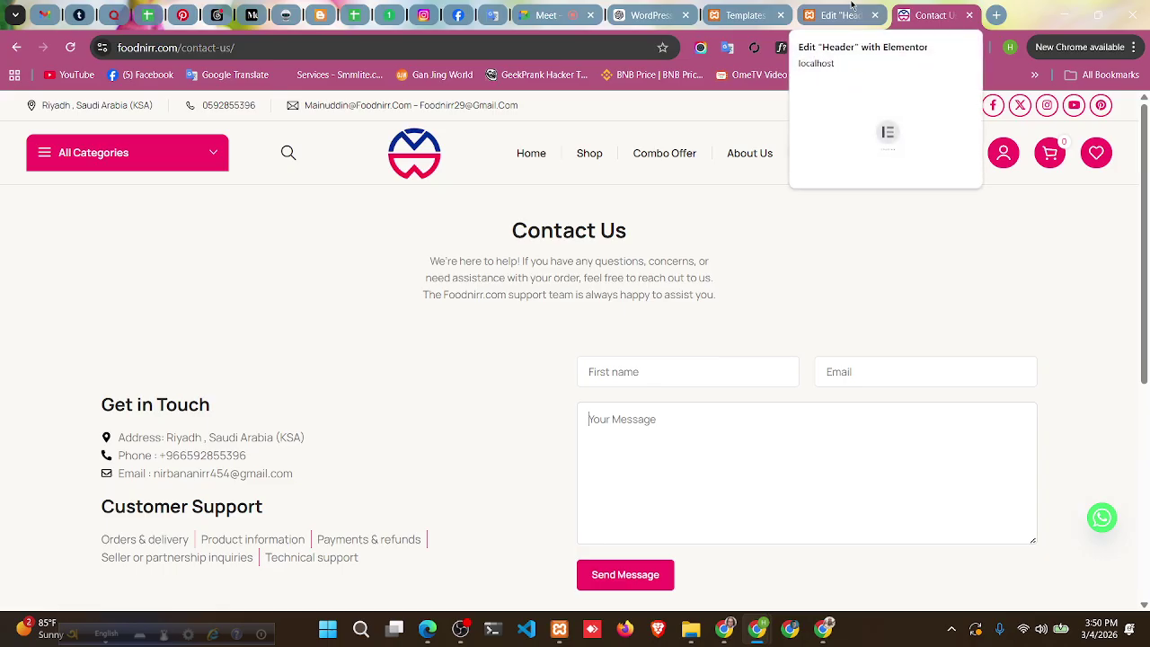
- Return to the Elementor header editor, delete the "BEST AGENCY IN BANGLADESH" container and move the Structure window lower
left_click(852, 5)
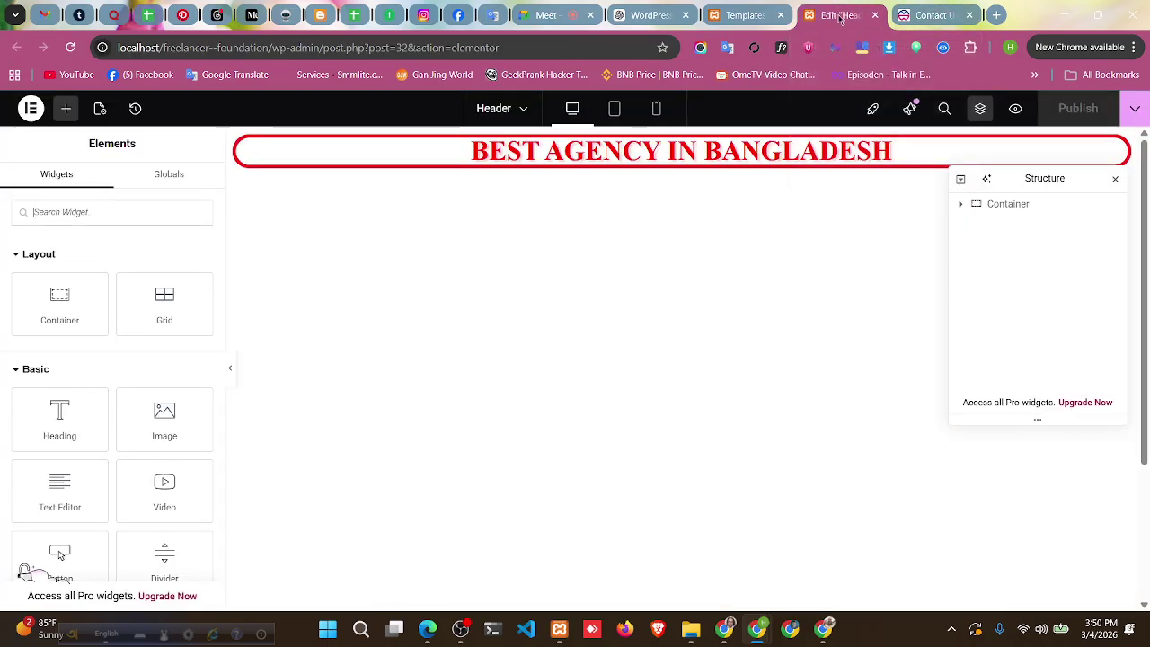
left_click(926, 7)
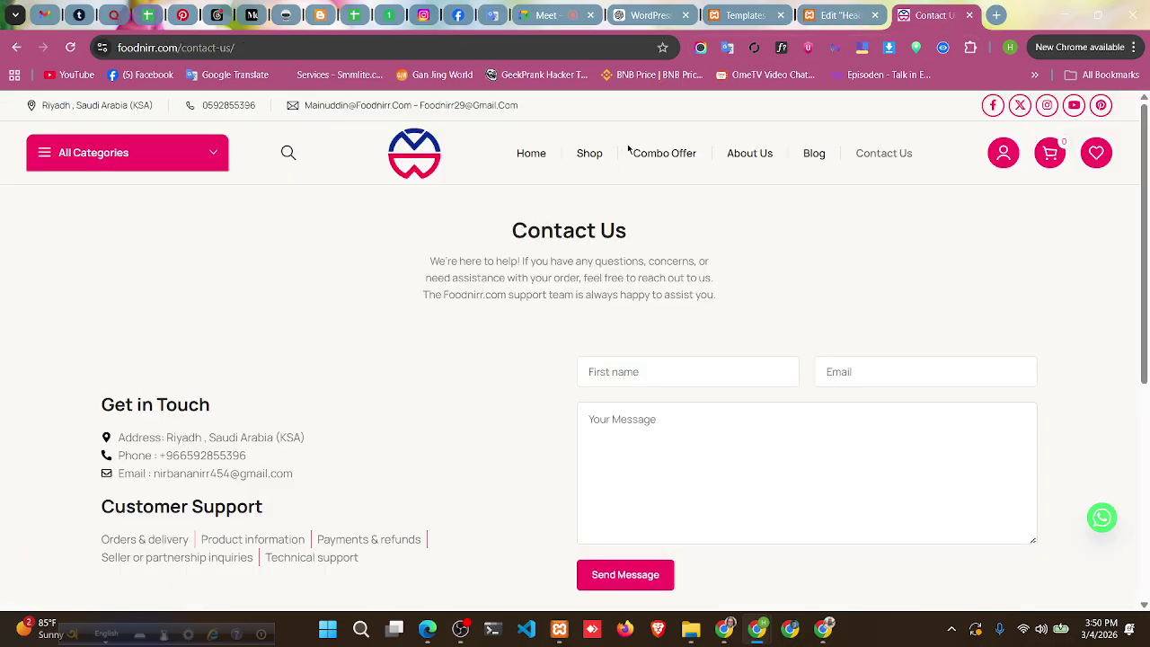
left_click(818, 7)
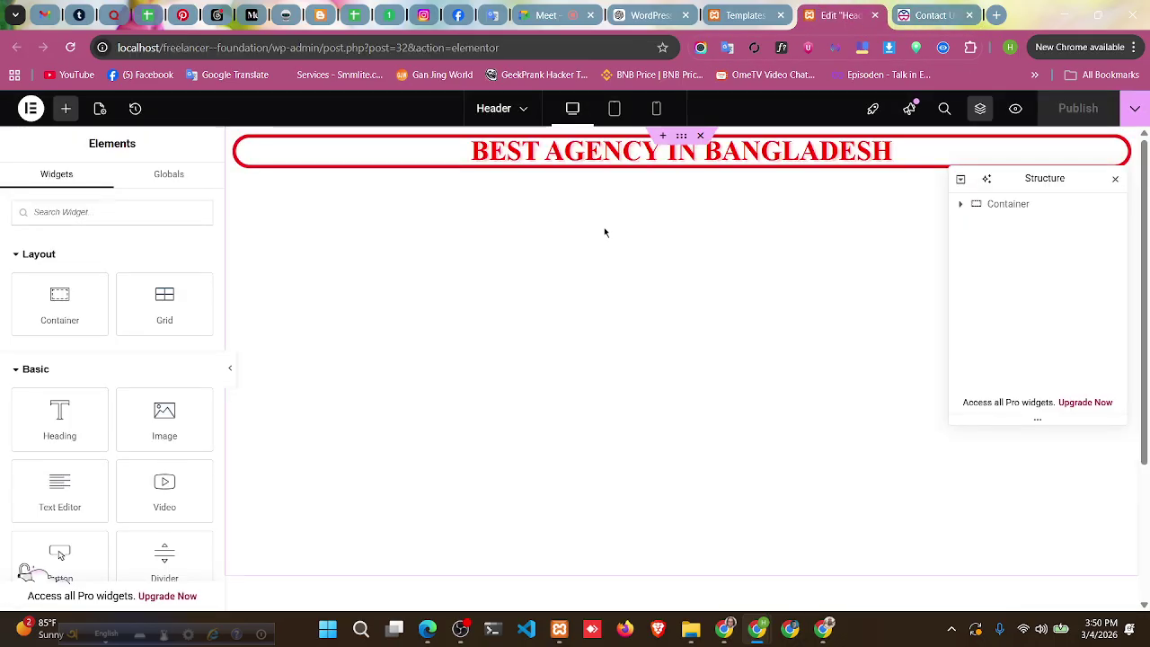
left_click(702, 140)
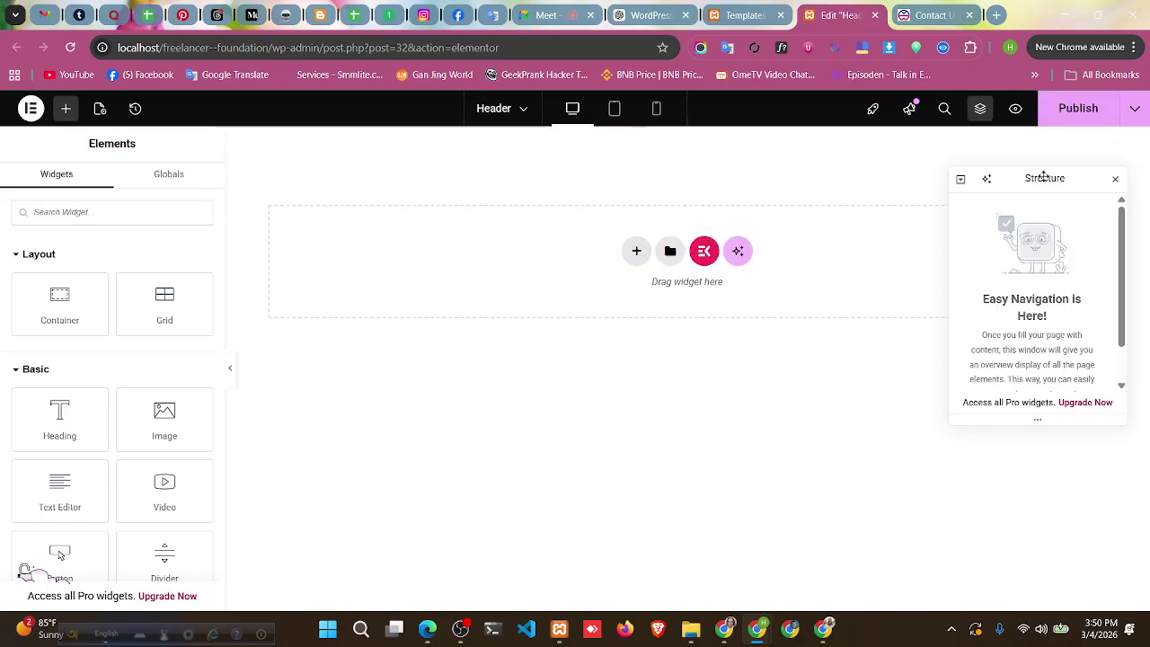
left_click_drag(1044, 176, 1059, 336)
left_click(638, 254)
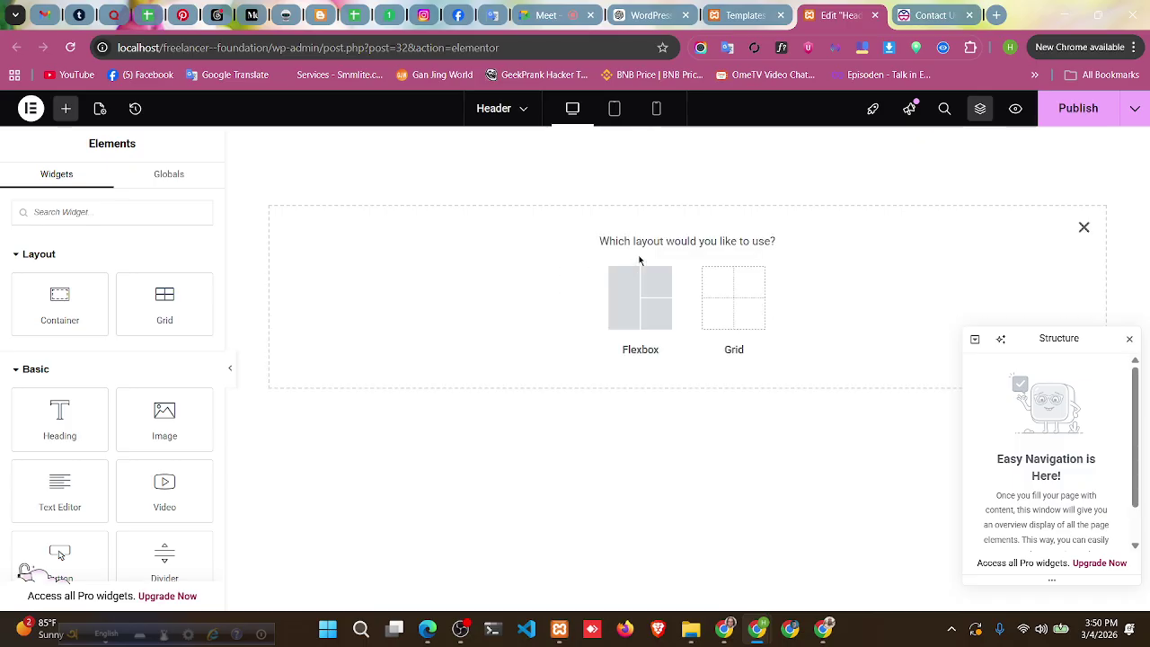
left_click(629, 305)
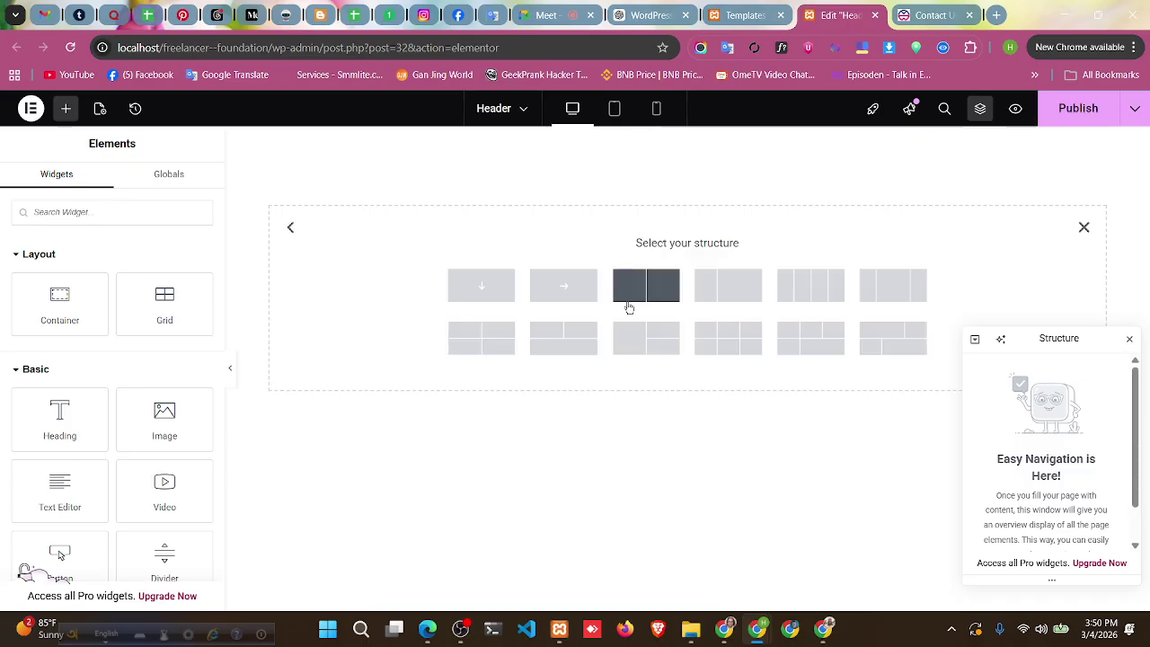
left_click(477, 286)
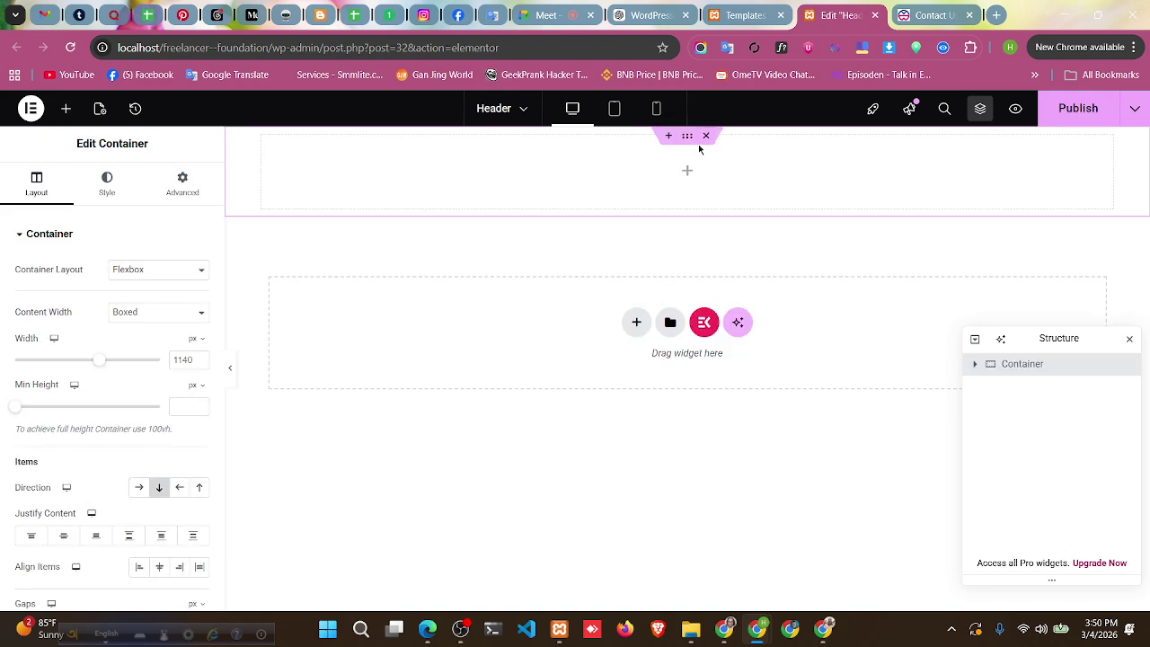
left_click(706, 136)
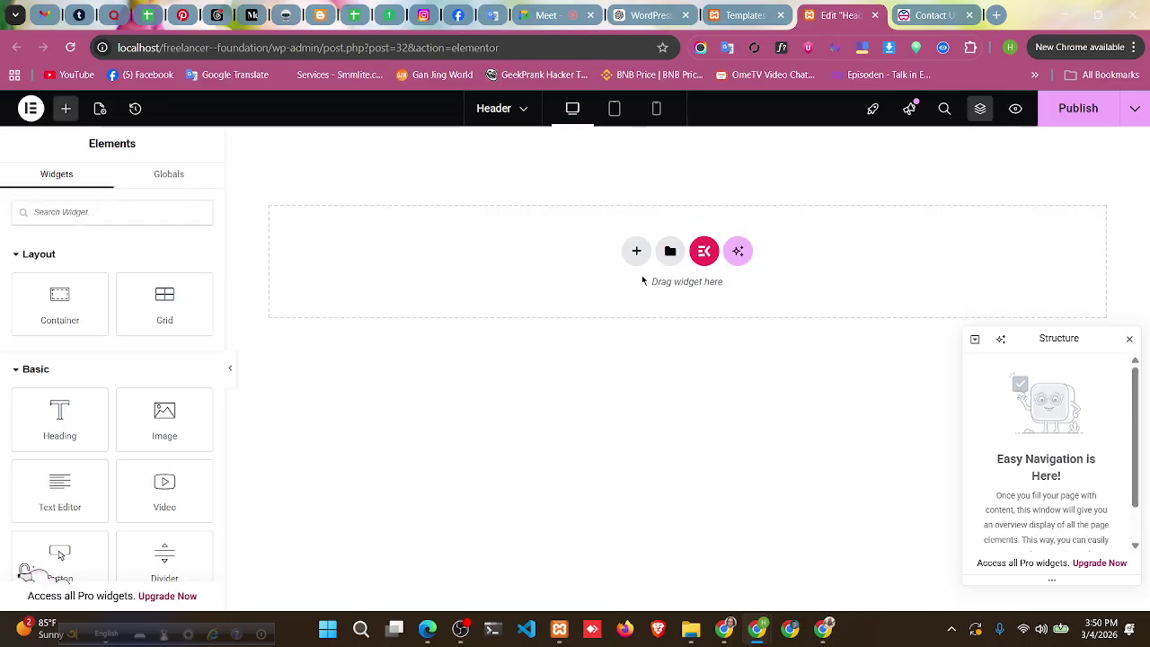
left_click(636, 250)
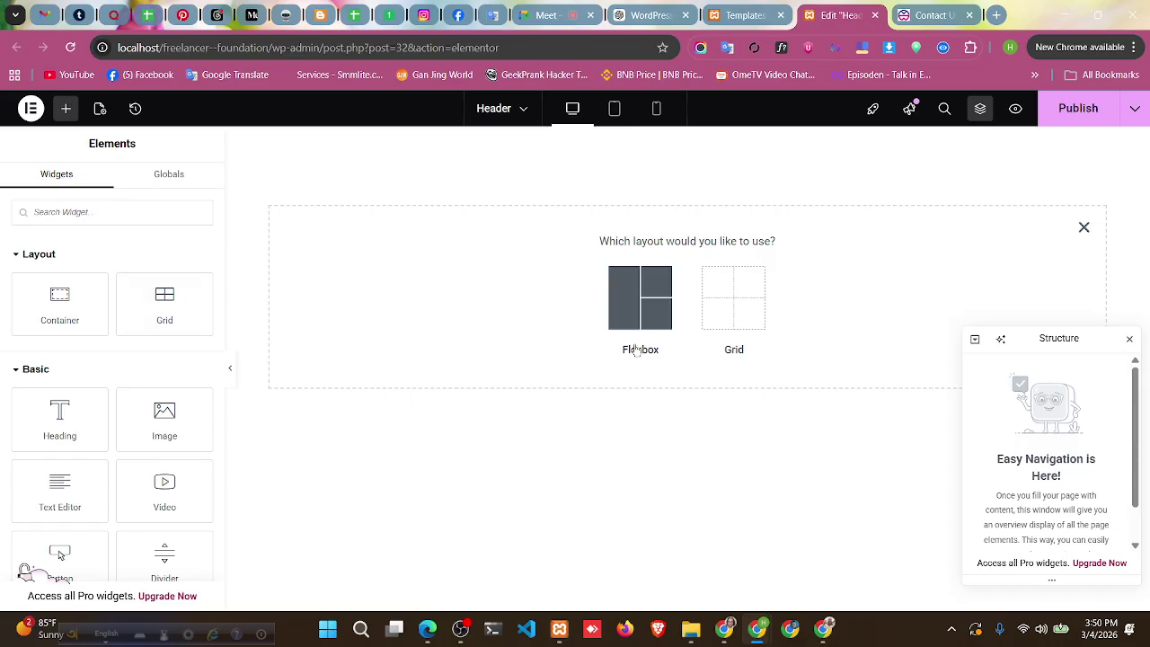
left_click(620, 311)
left_click(1082, 228)
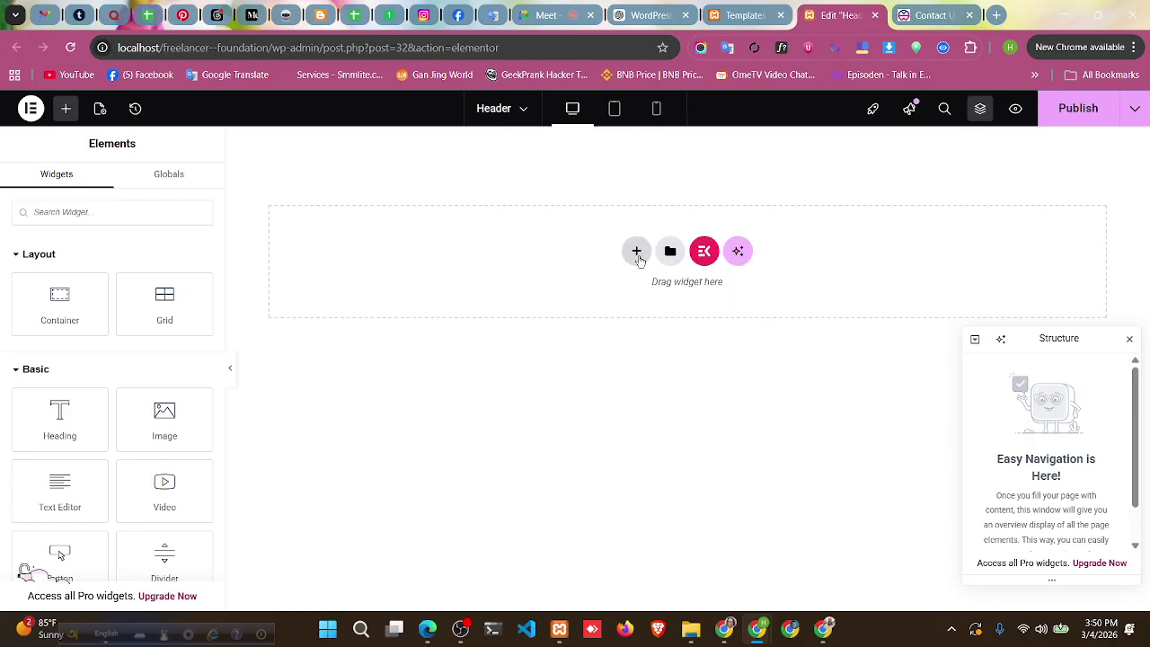
- Add a Flexbox container with the single-column, downward-direction structure to the empty header template
left_click(637, 254)
left_click(629, 309)
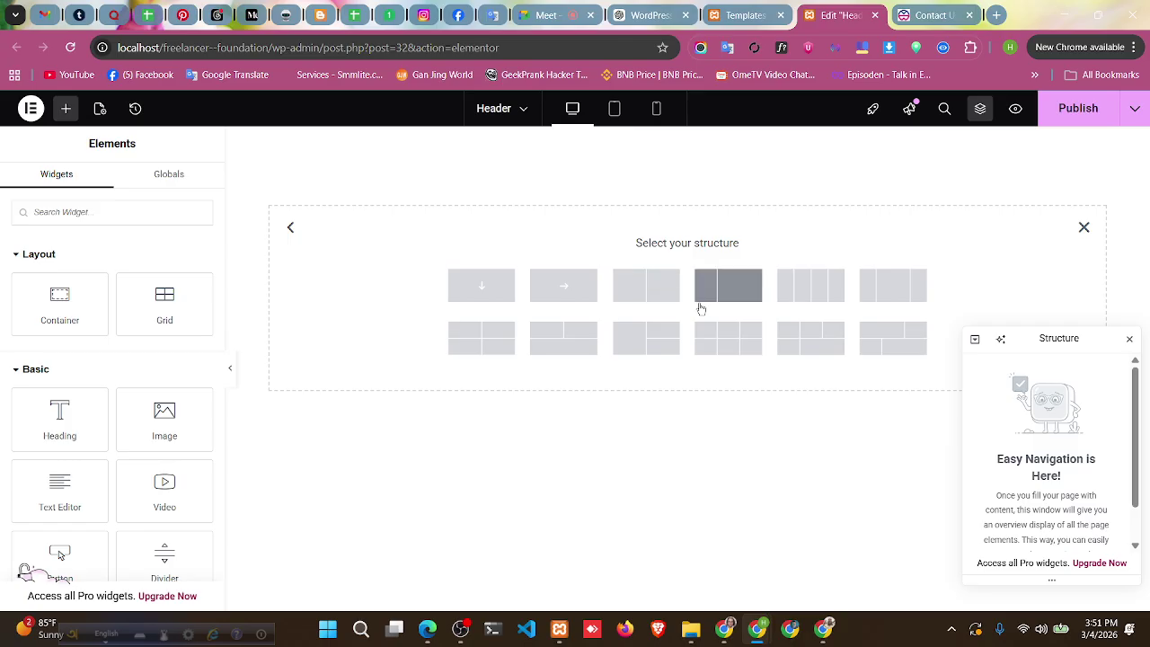
left_click(481, 286)
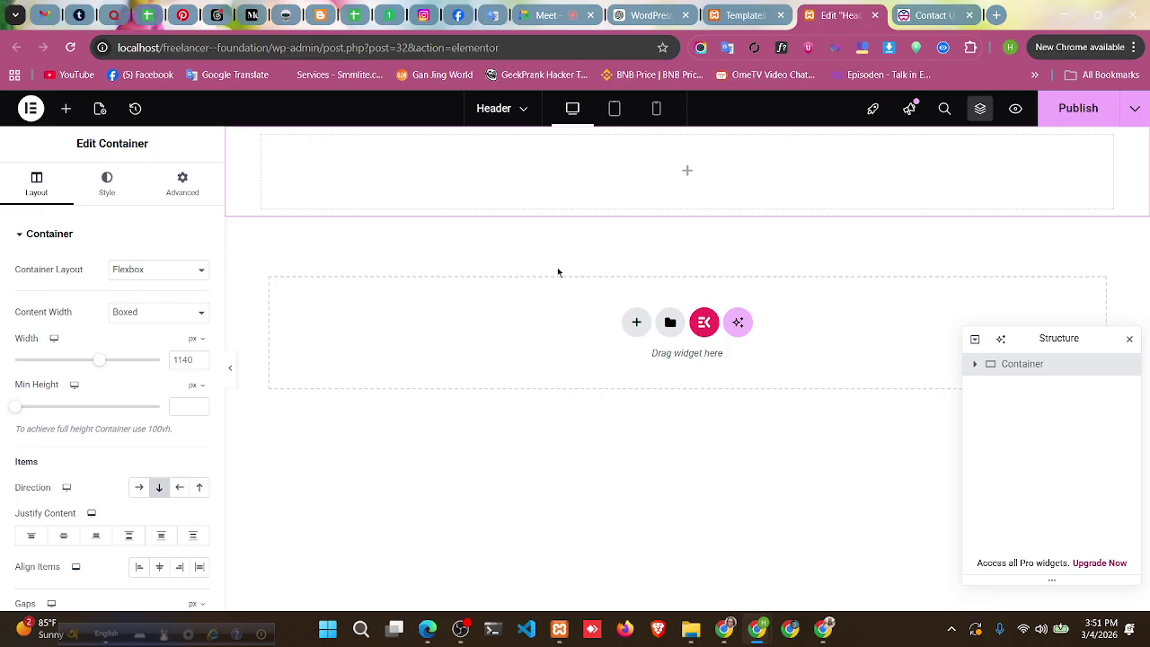
mouse_move(680, 162)
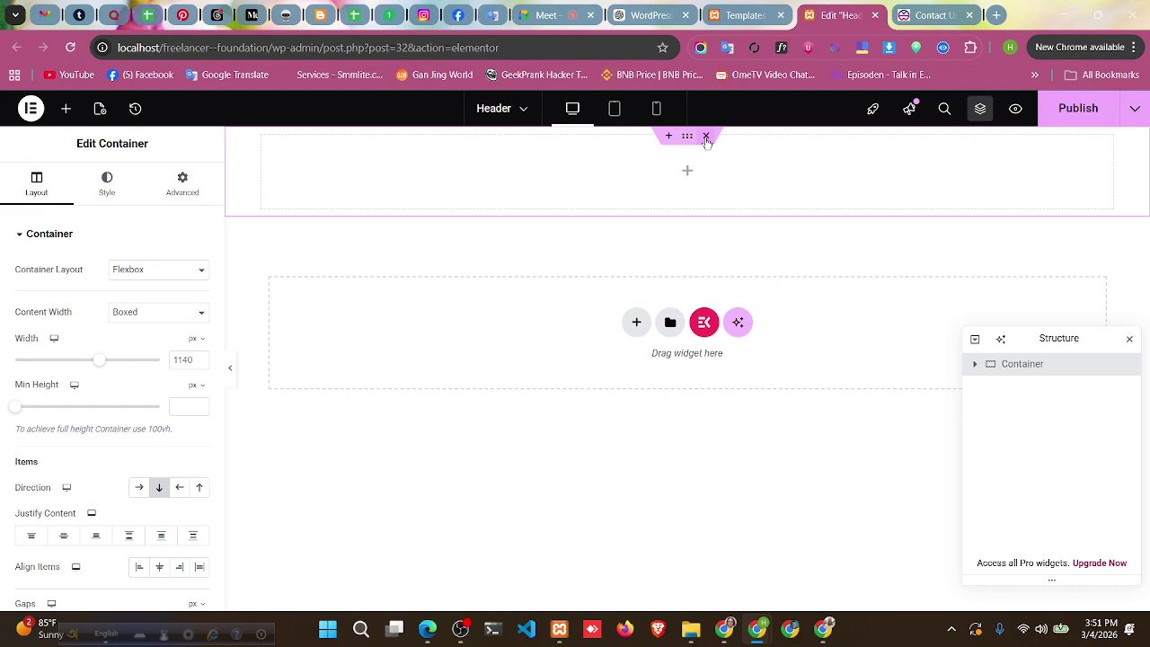
left_click(668, 135)
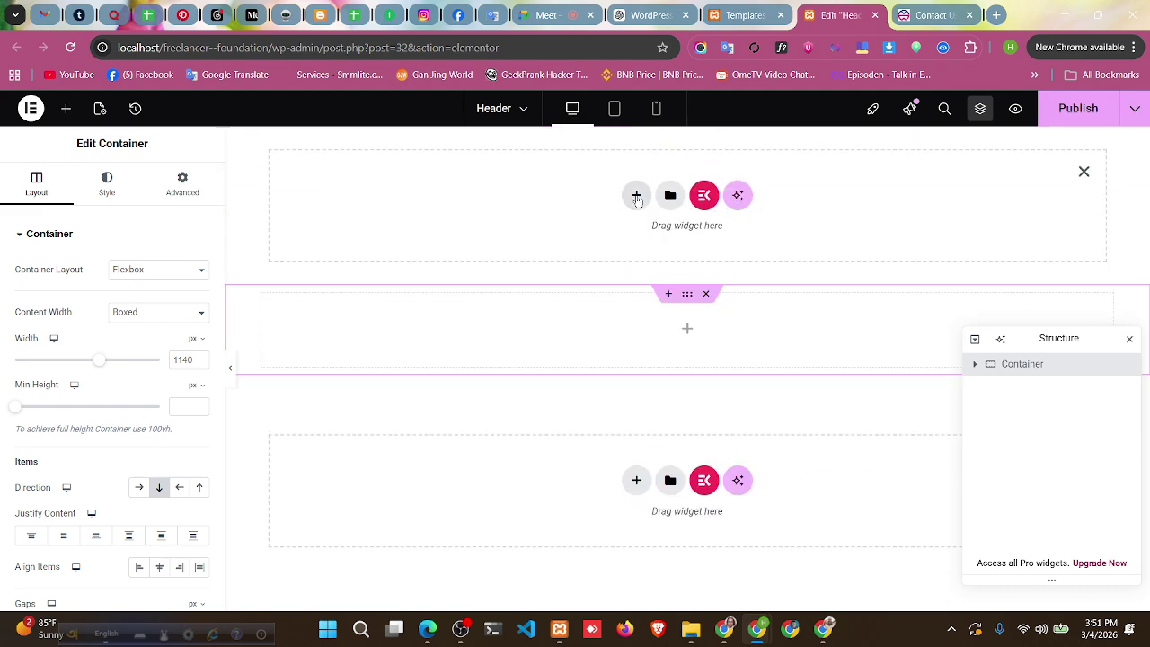
left_click(1083, 173)
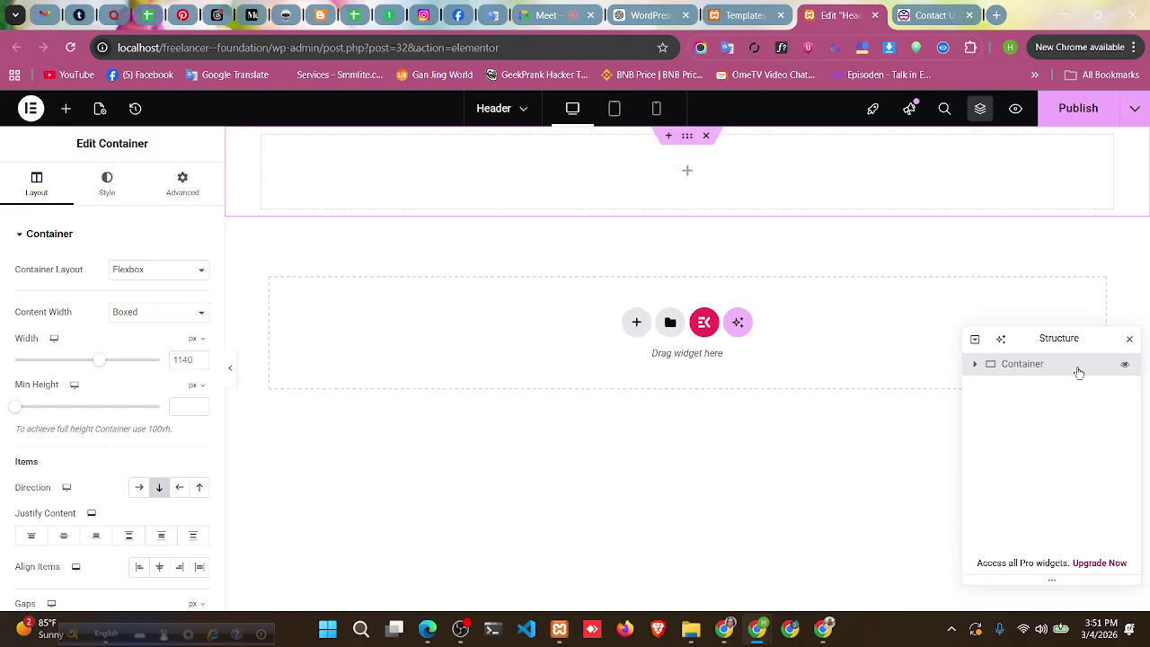
- Move the Structure window up beside the header container, then hide it and show it again
left_click_drag(1055, 337, 996, 224)
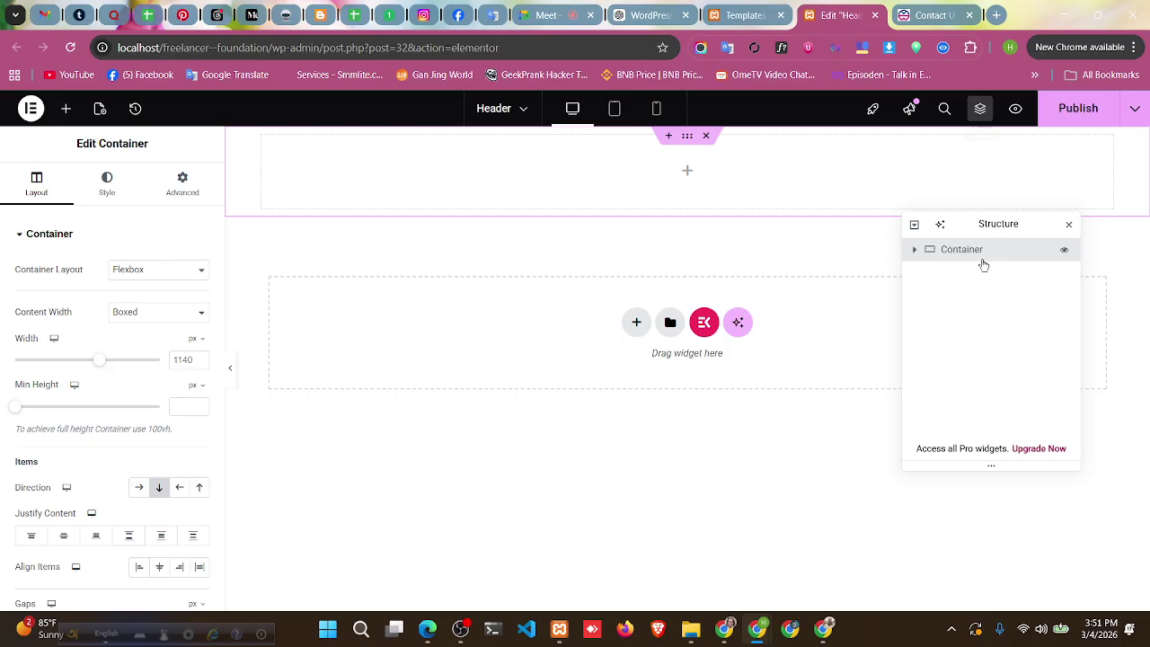
left_click(981, 109)
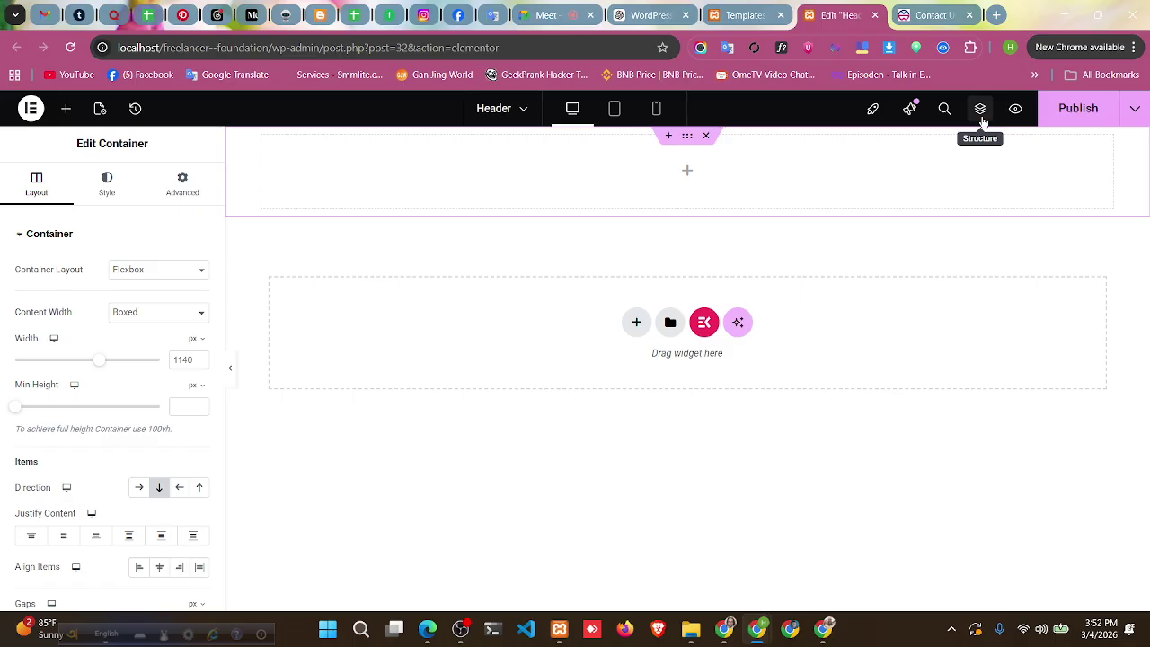
left_click(981, 111)
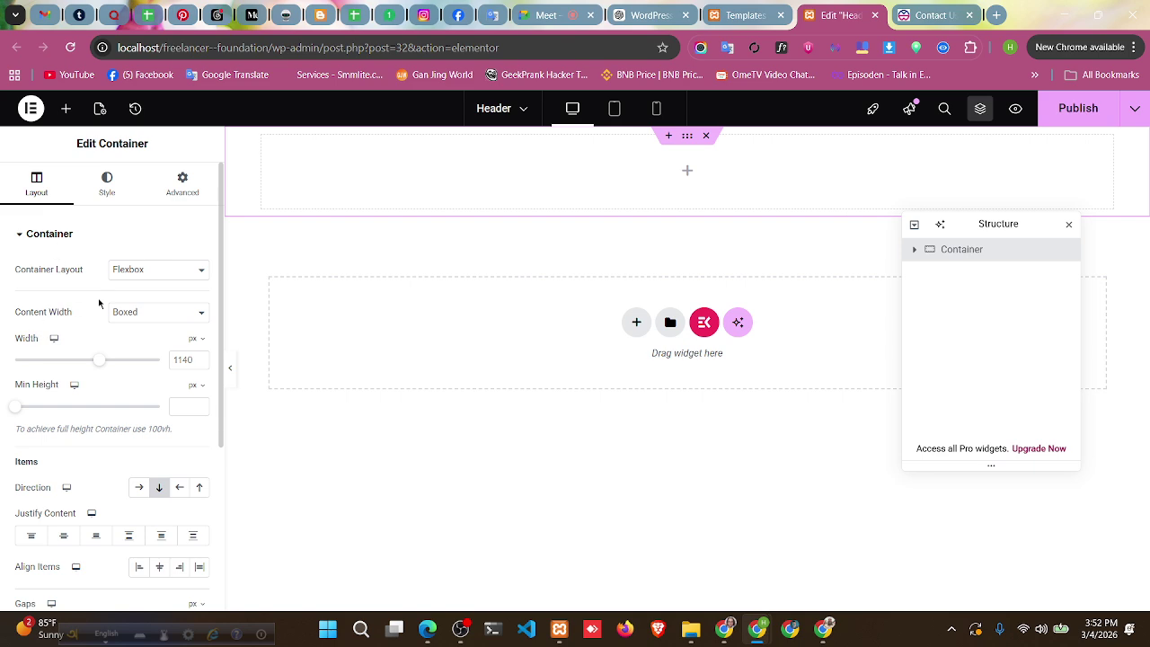
- Try the Grid layout on the header container and return it to Flexbox
left_click(148, 279)
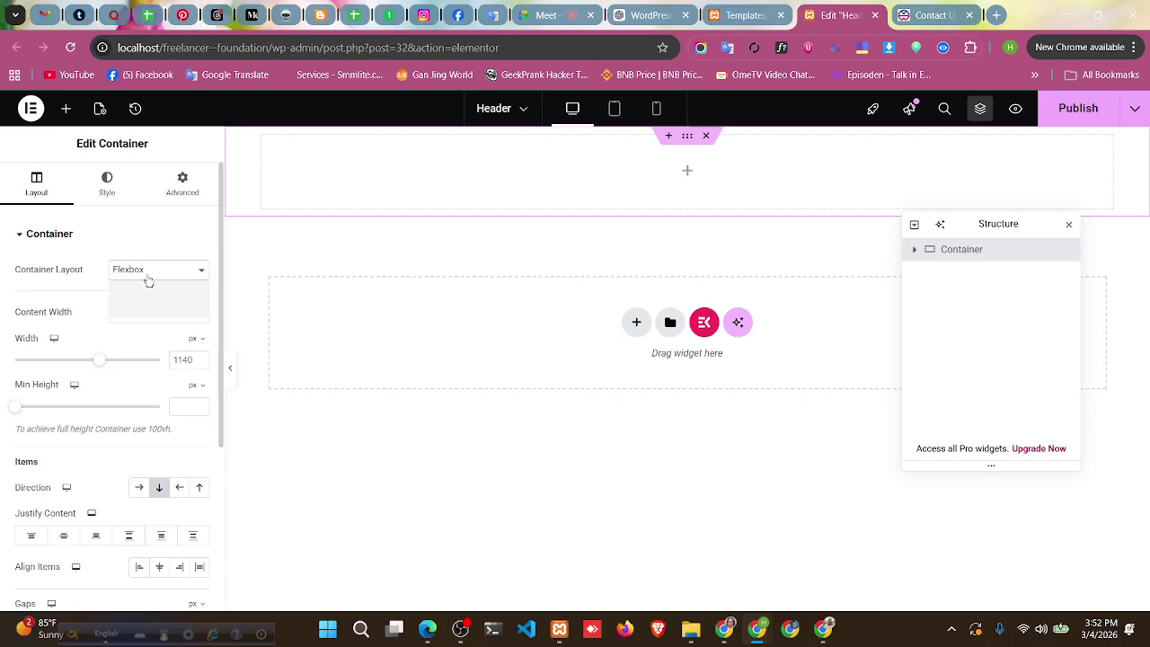
left_click(126, 307)
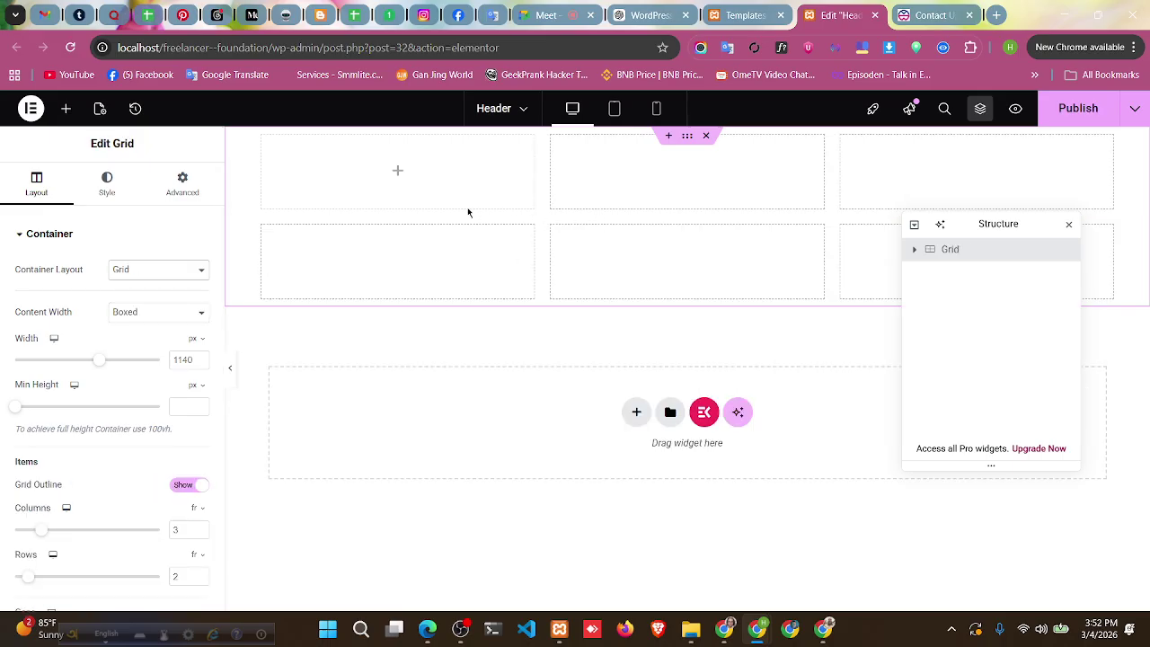
left_click(143, 277)
left_click(141, 292)
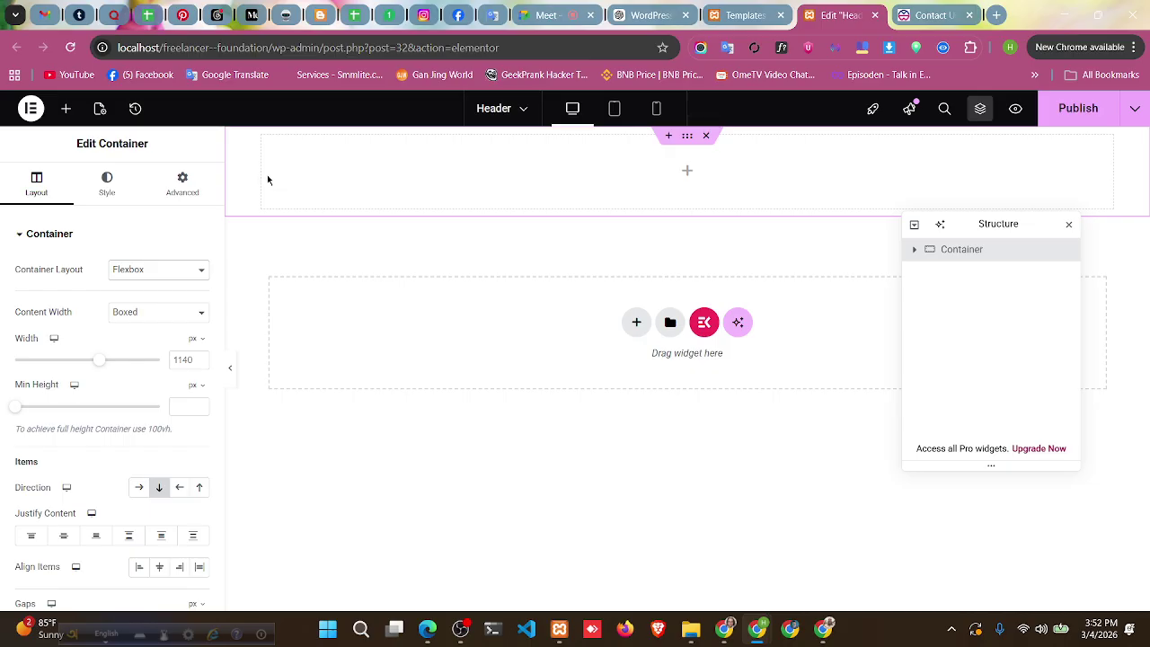
- Set the header container's content width to Full Width, switching between Boxed and Full Width to compare them
left_click(177, 312)
left_click(152, 352)
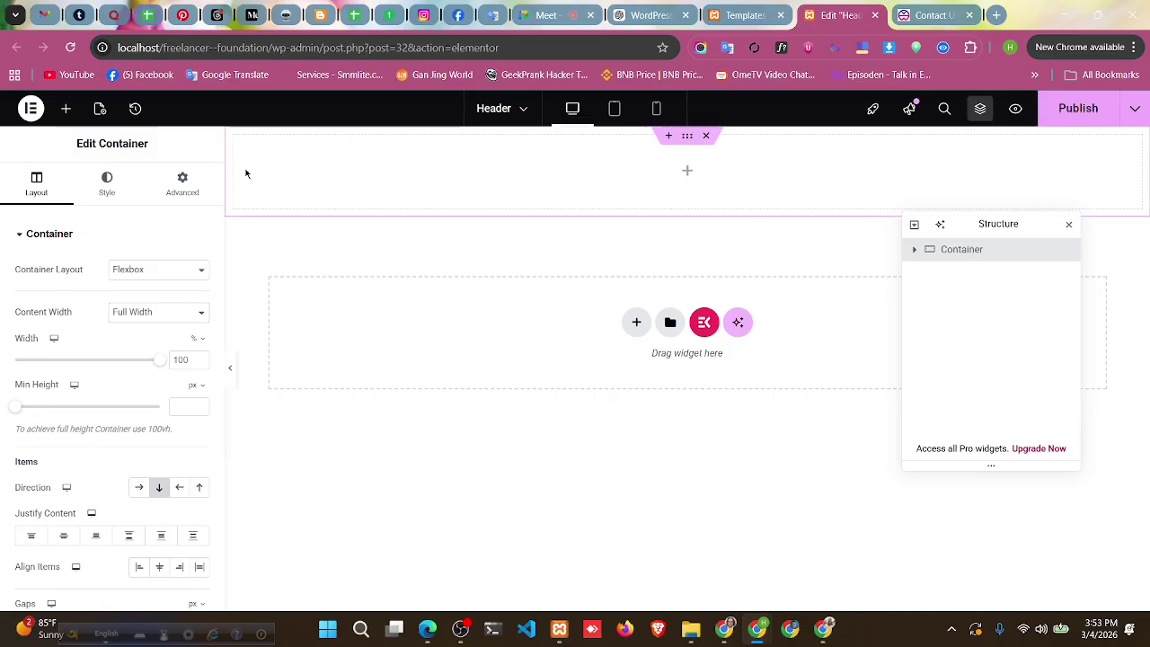
left_click(141, 312)
left_click(131, 339)
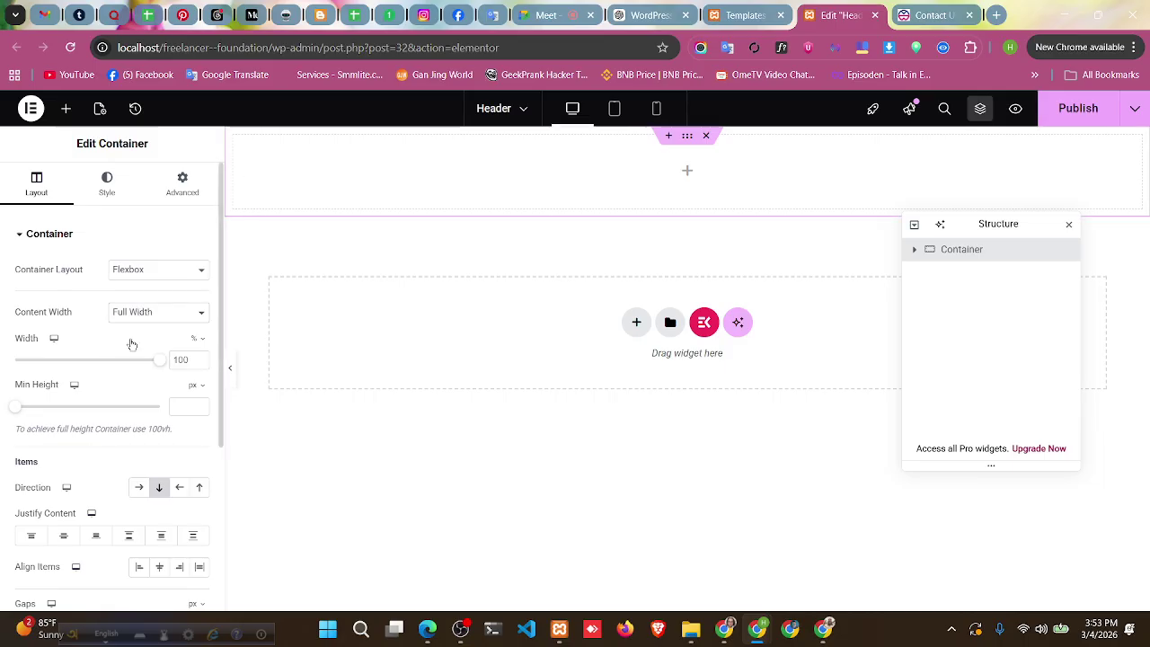
left_click(172, 312)
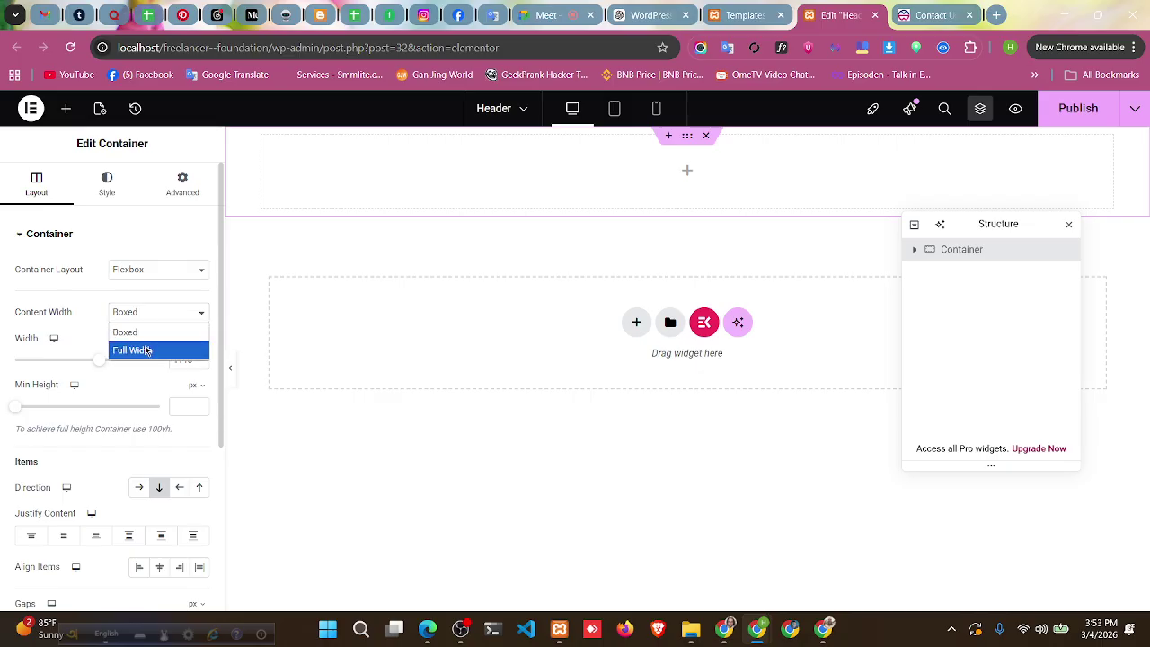
left_click(150, 349)
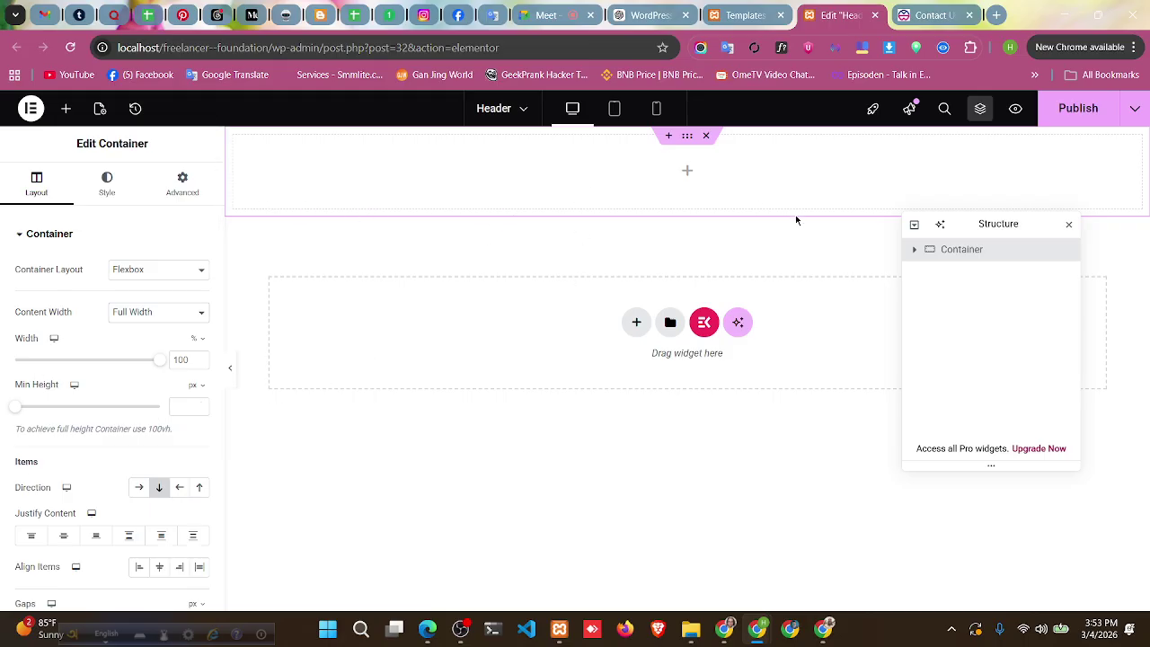
- Examine the container's layout settings, including width, minimum height, direction, content alignment, gaps and wrap
scroll(92, 386, "down", 1)
scroll(91, 386, "down", 2)
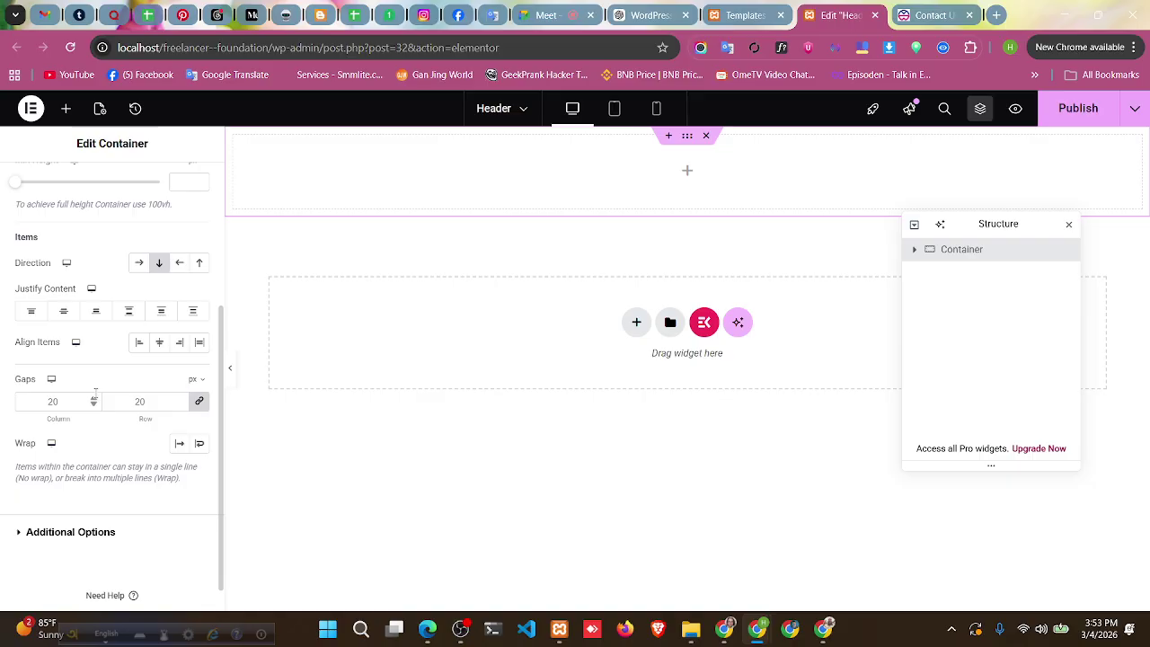
scroll(95, 395, "up", 3)
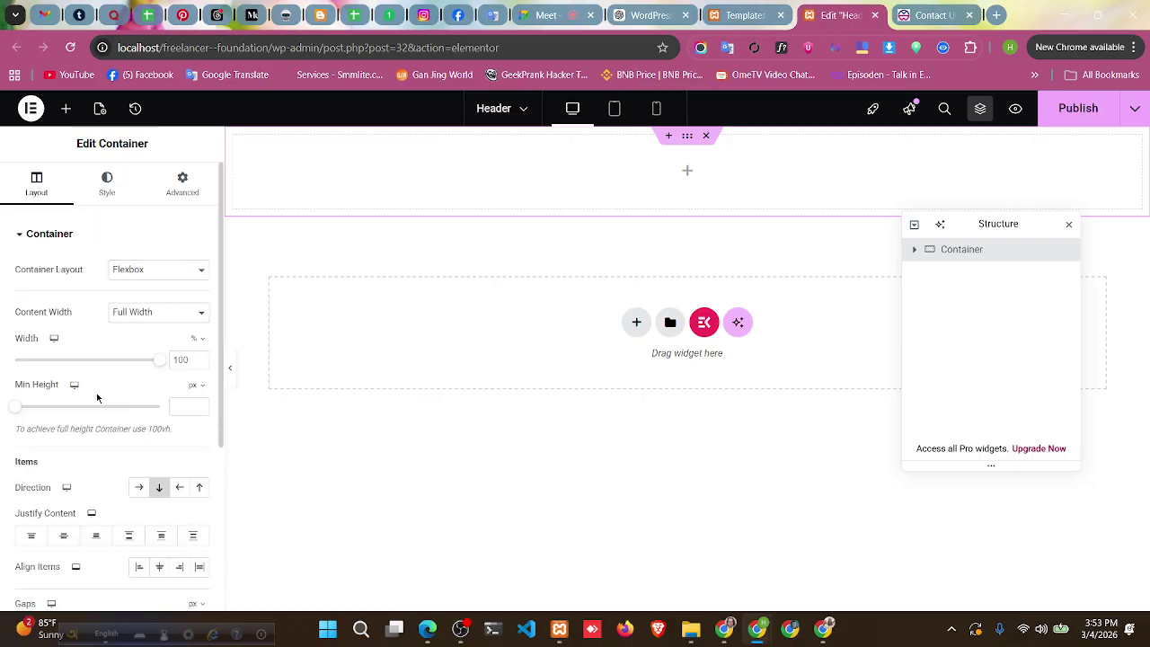
scroll(99, 399, "down", 3)
scroll(125, 410, "up", 3)
scroll(28, 394, "down", 1)
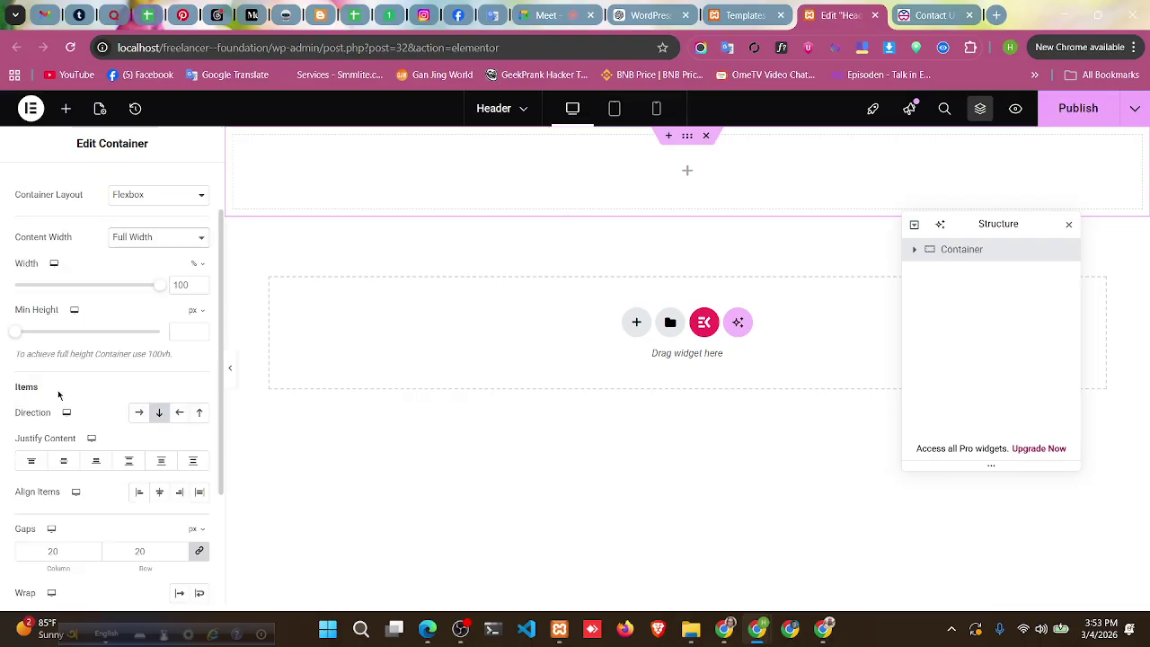
scroll(57, 395, "up", 1)
scroll(29, 445, "down", 1)
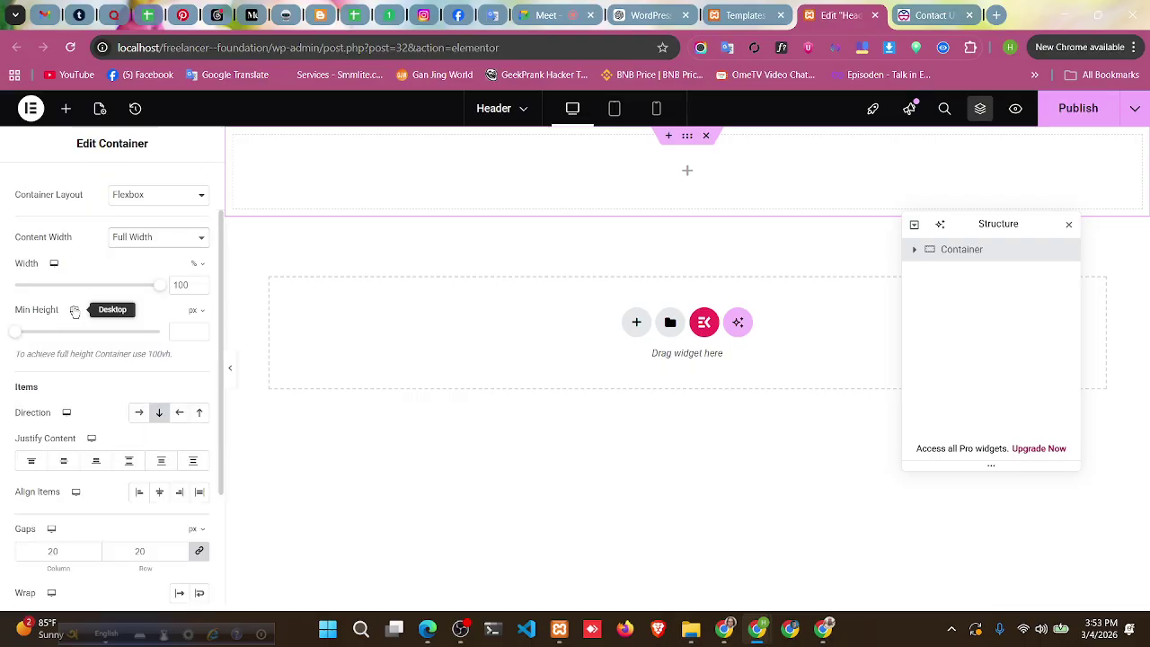
scroll(99, 309, "up", 1)
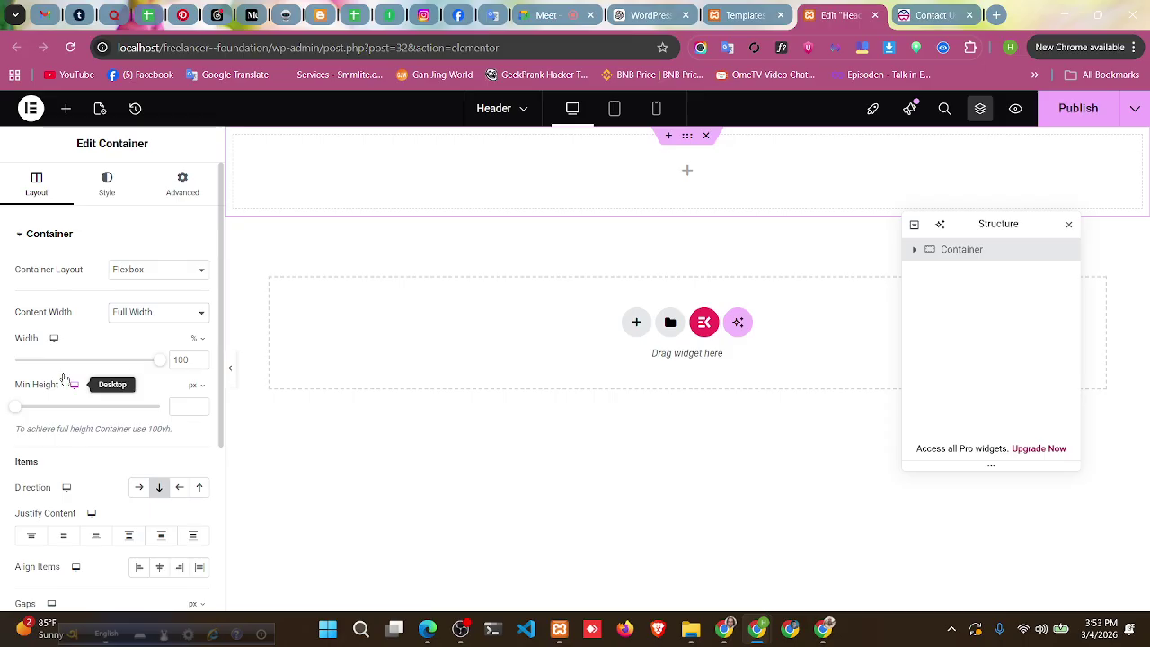
- Try a 94% width and a 201 px minimum height on the container, restoring 100% width and clearing the minimum height
left_click_drag(161, 360, 152, 360)
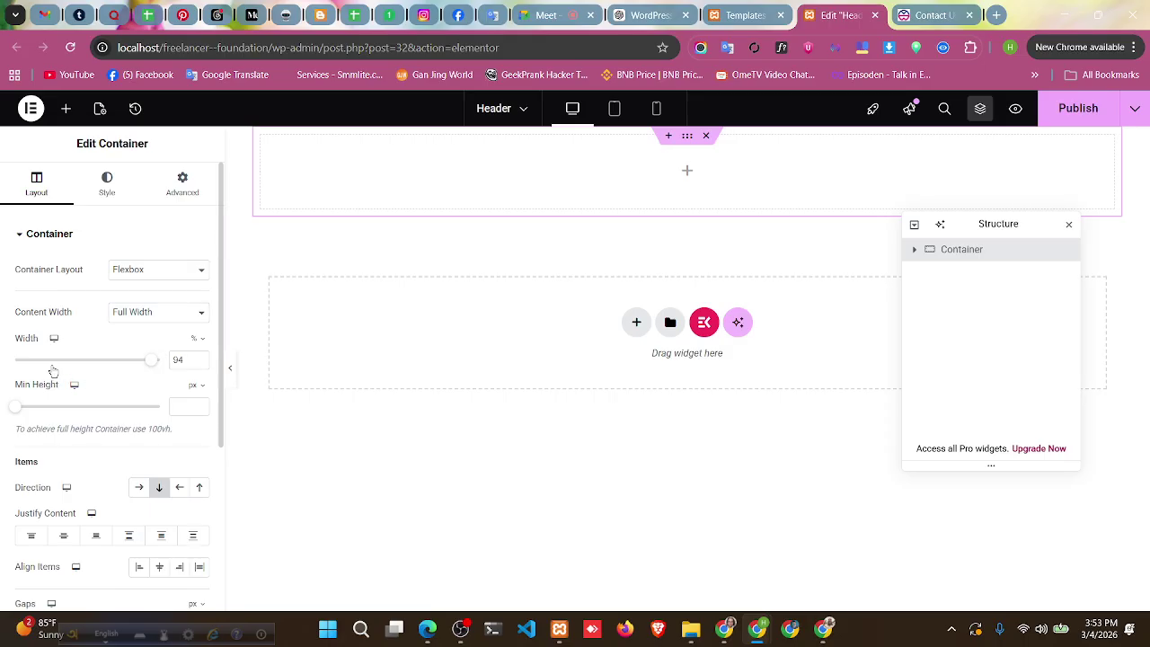
left_click_drag(53, 371, 196, 381)
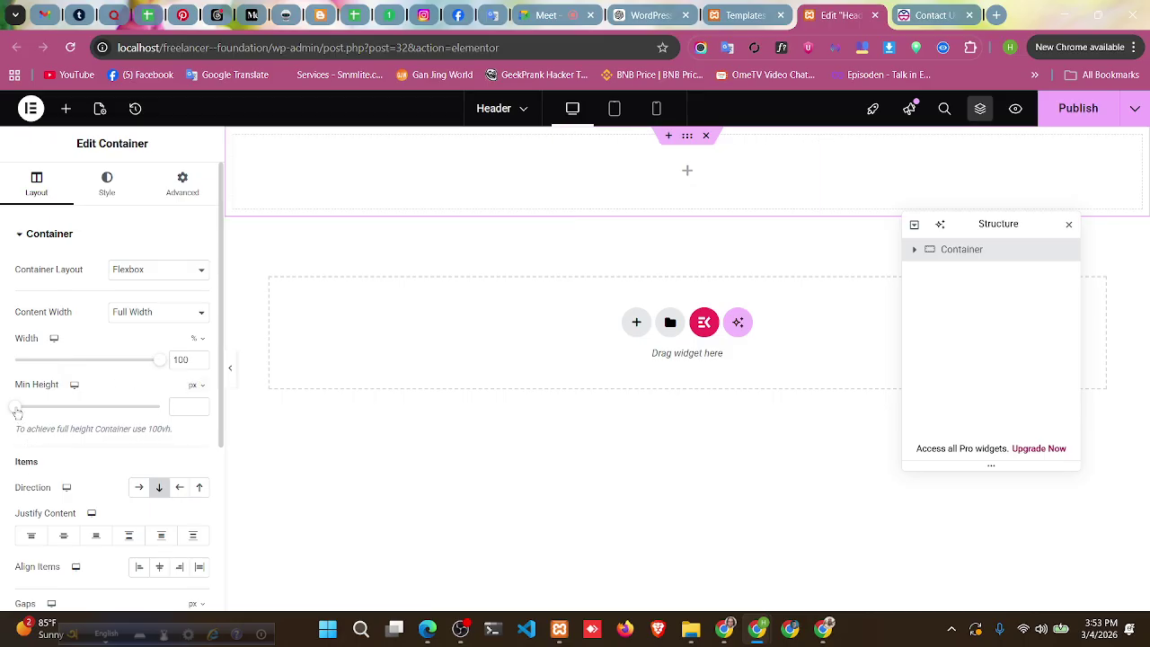
mouse_move(17, 413)
left_mouse_down()
mouse_move(98, 410)
mouse_move(10, 413)
mouse_move(38, 413)
left_mouse_up()
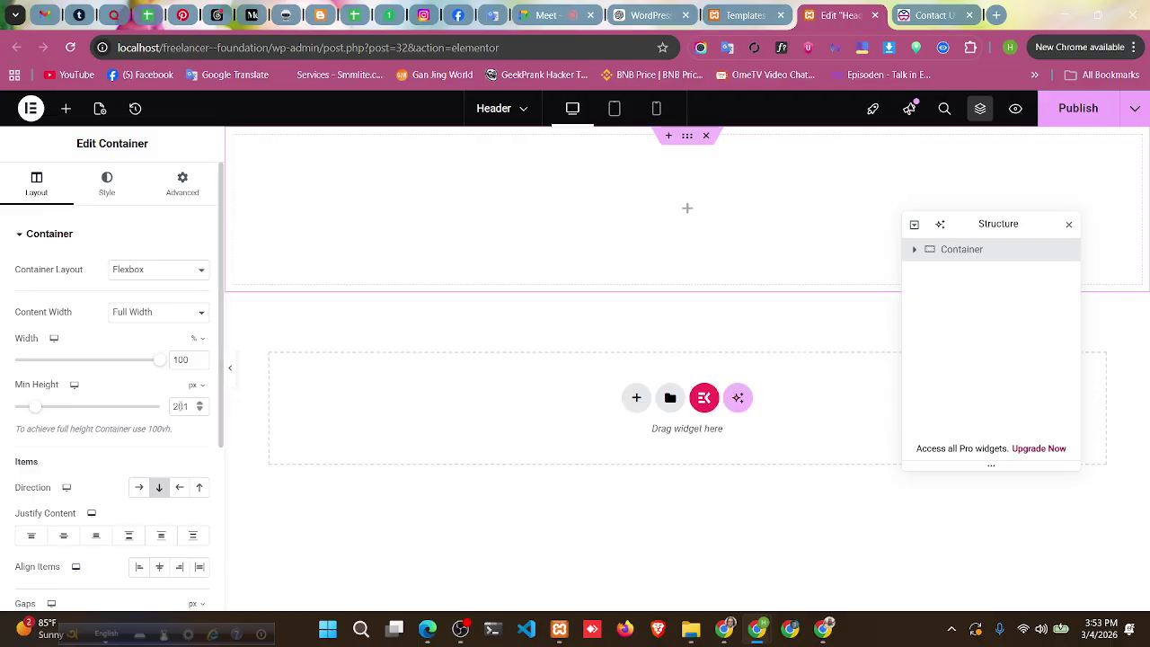
double_click(181, 406)
key("BackSpace")
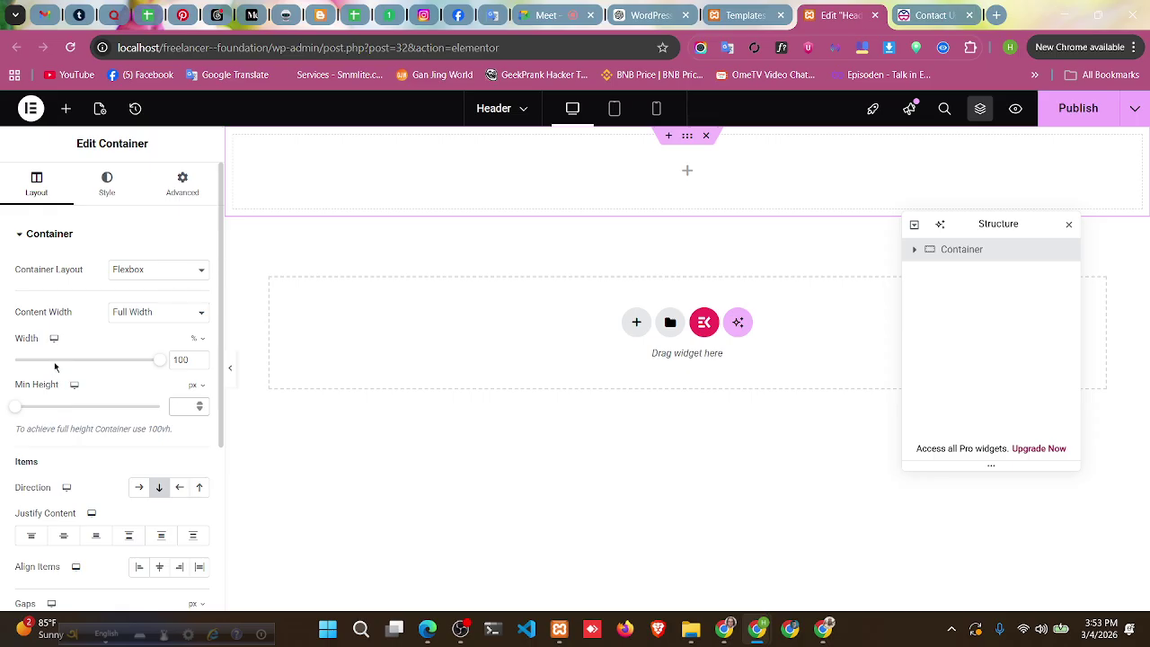
- Review the container's item alignment options and unlink its column and row gaps, with both gaps at 0
scroll(85, 415, "down", 1)
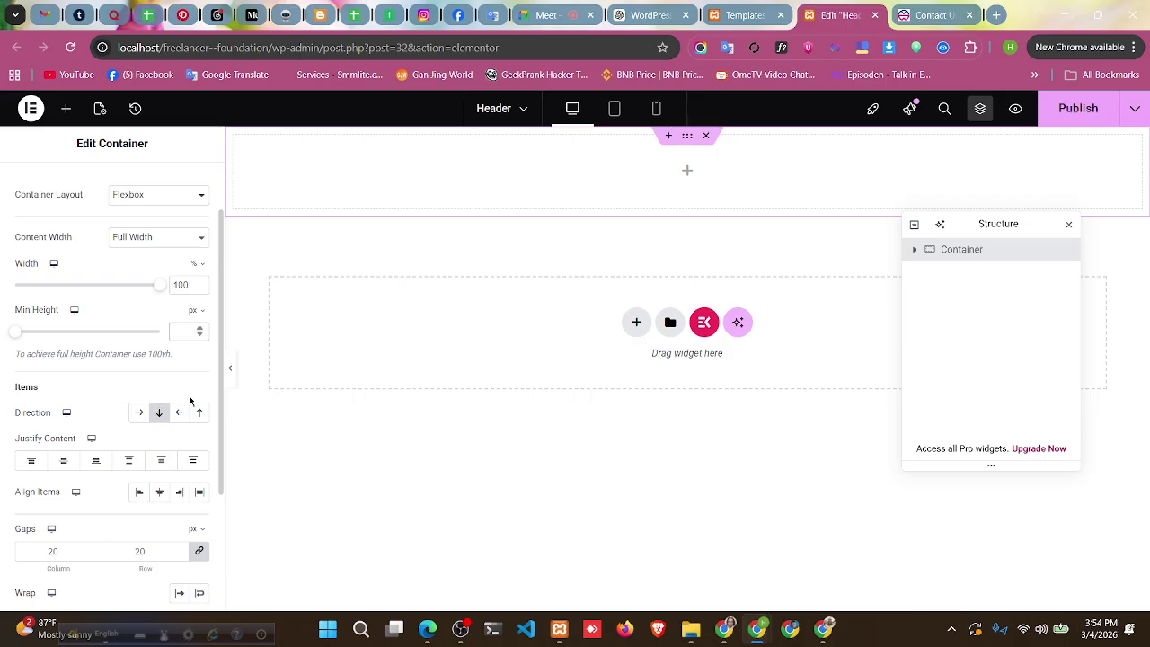
scroll(50, 436, "down", 3)
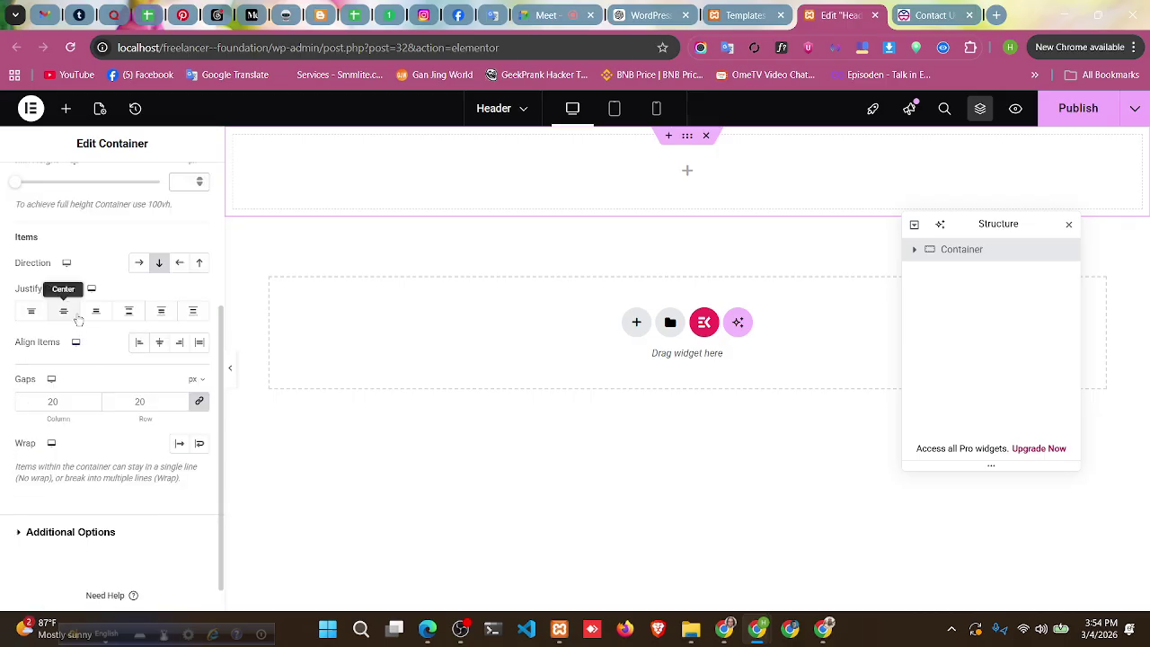
scroll(139, 287, "up", 3)
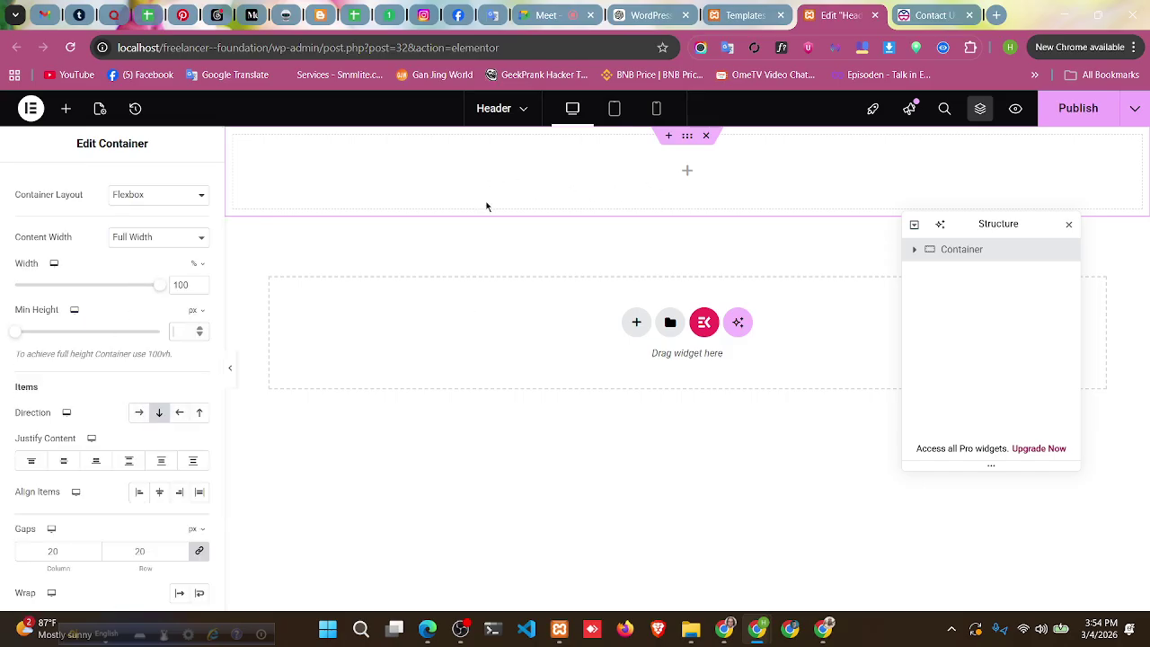
scroll(22, 361, "down", 3)
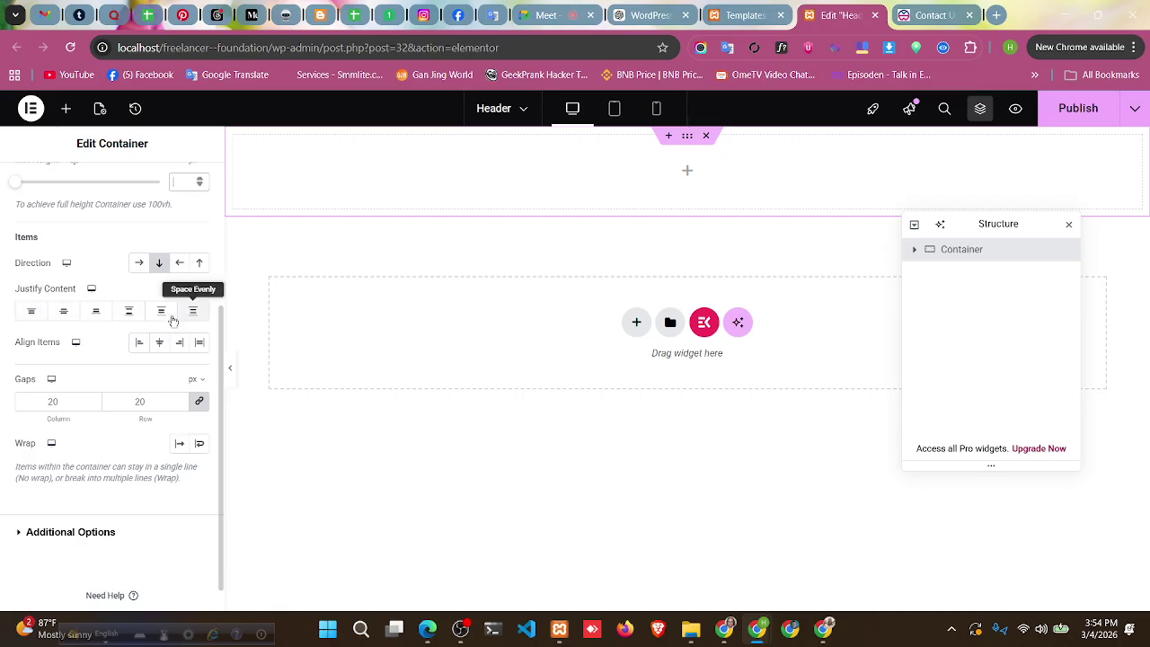
scroll(79, 373, "down", 1)
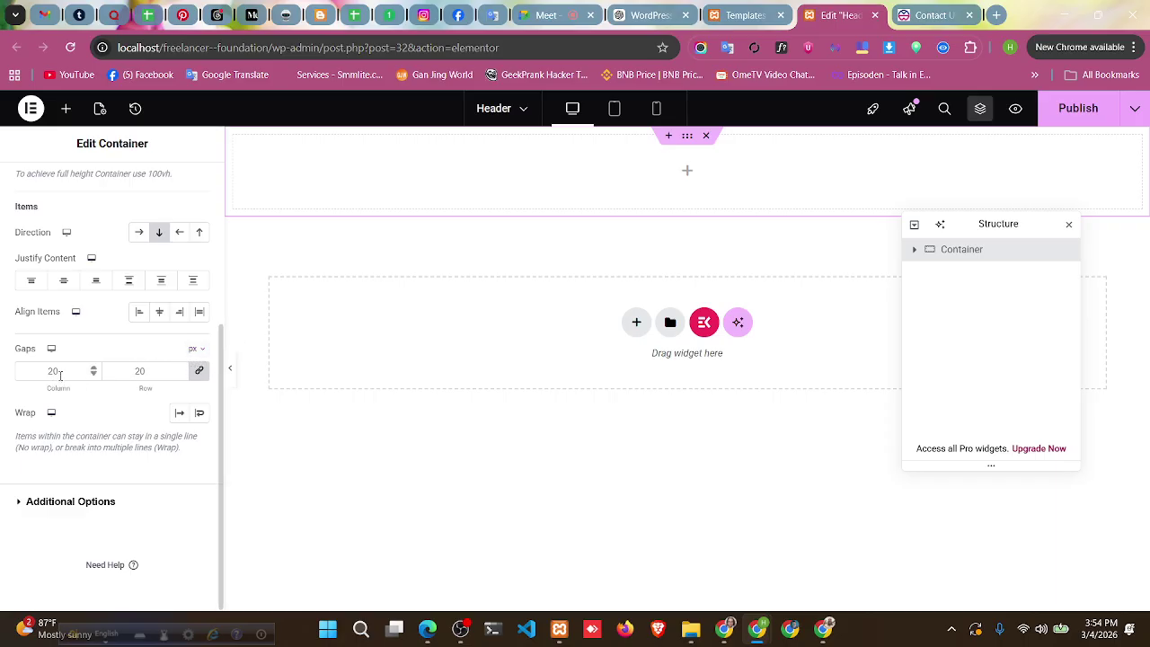
left_click(200, 372)
left_click(201, 372)
left_click(204, 377)
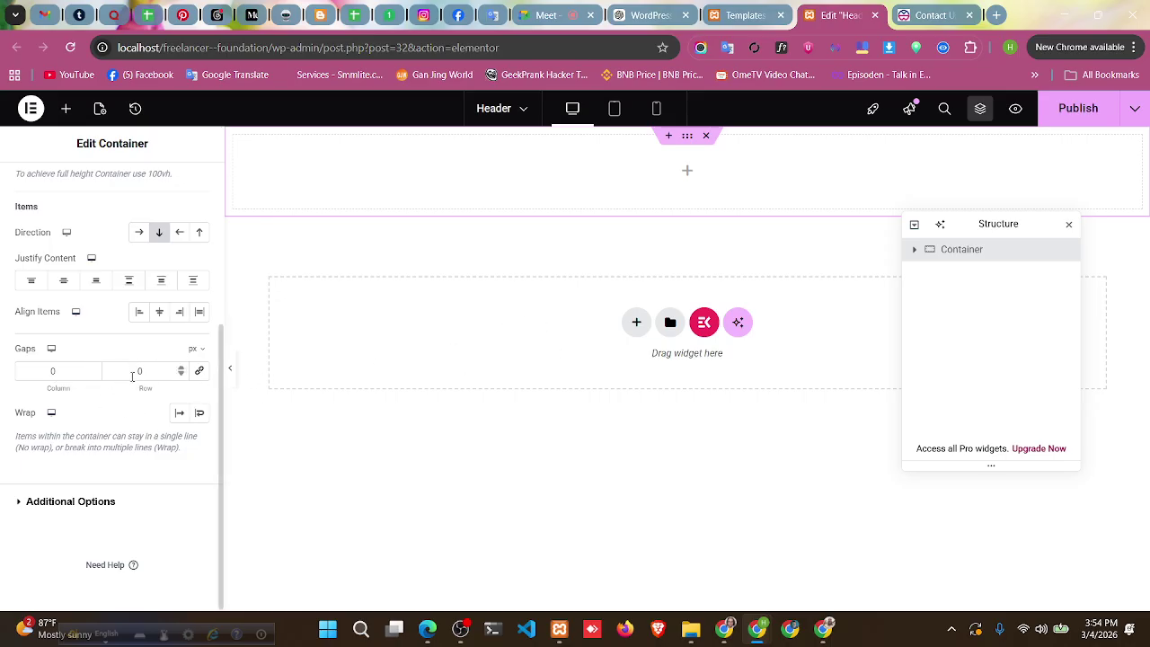
- Try other Overflow settings such as Hidden on the container, restore Default, and view the HTML Tag choices
left_click(102, 502)
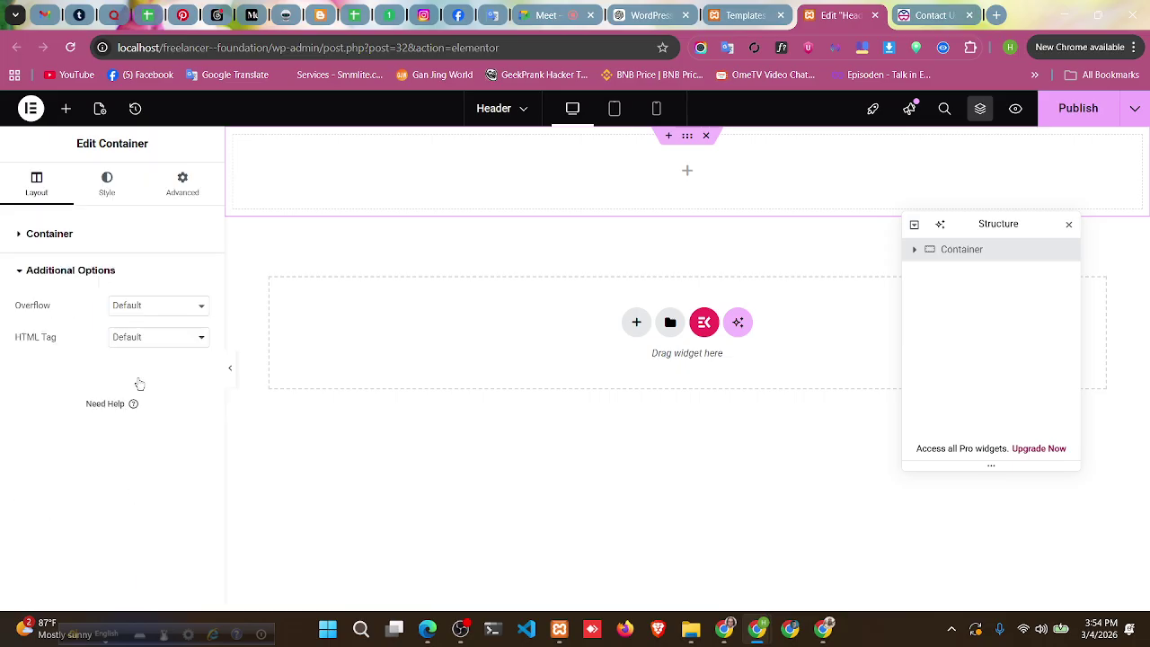
left_click(172, 311)
left_click(168, 342)
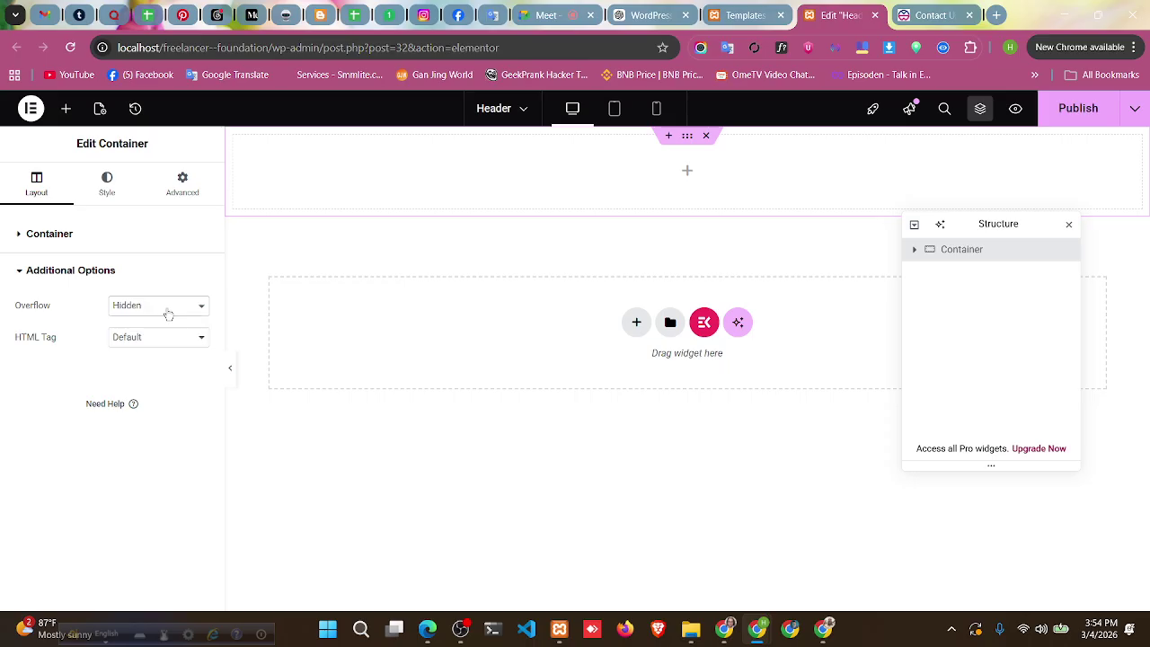
left_click(167, 309)
left_click(167, 361)
left_click(180, 306)
left_click(169, 323)
left_click(154, 341)
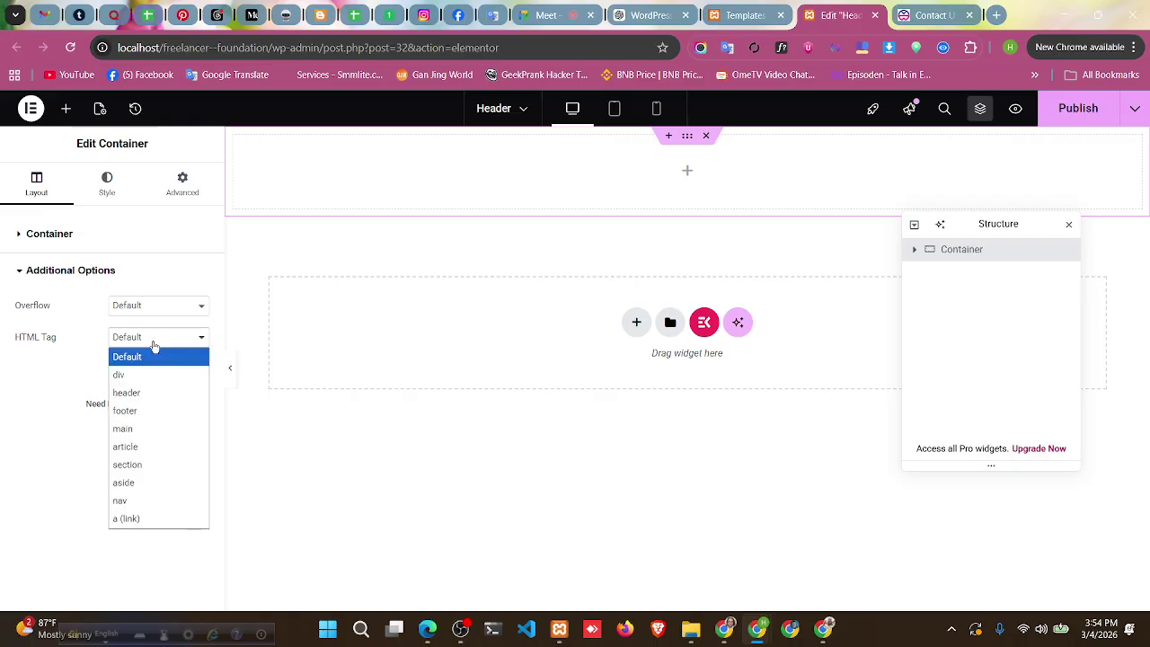
left_click(44, 366)
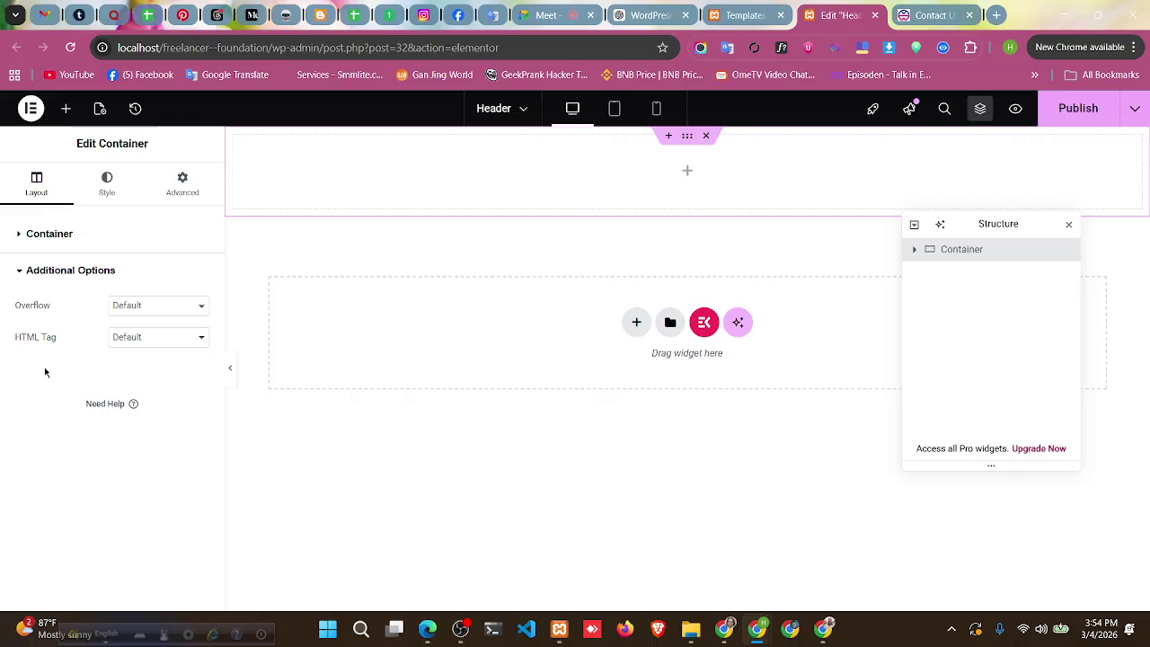
left_click(73, 237)
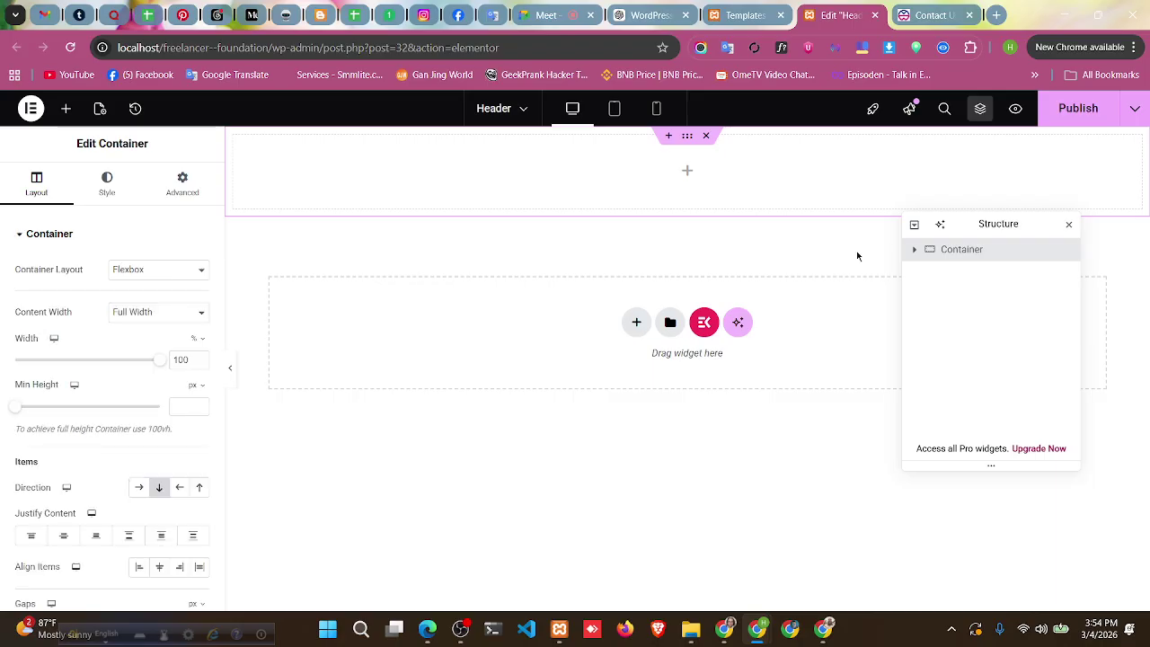
- Add a nested Container element inside the full-width header container
left_click(688, 172)
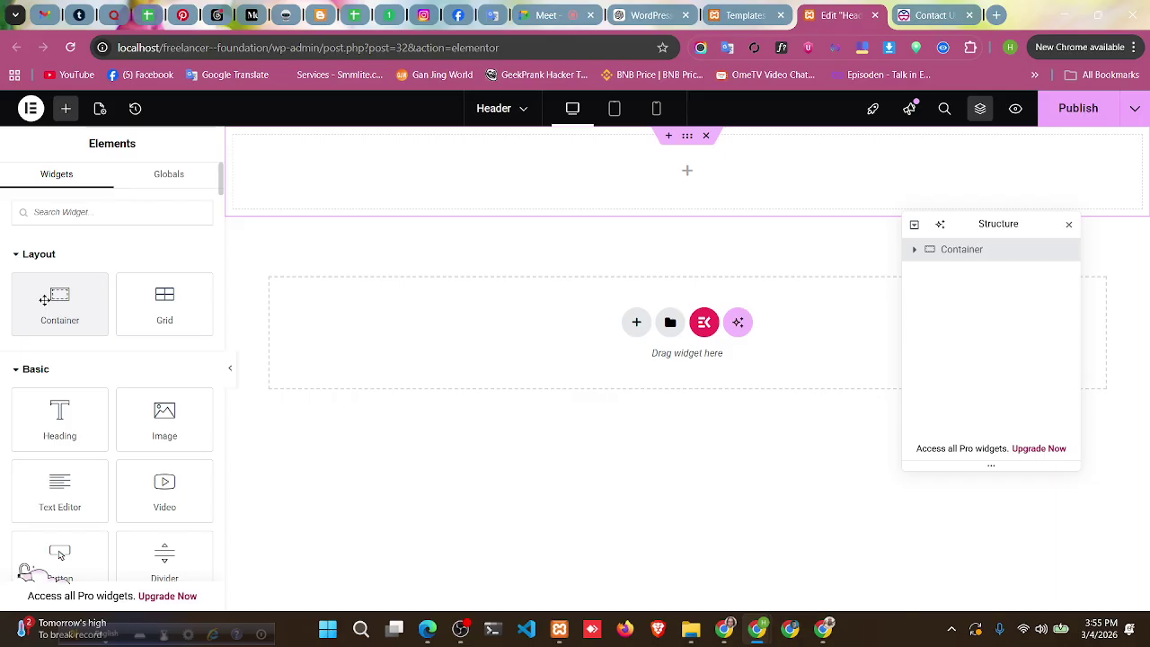
left_click_drag(41, 298, 409, 176)
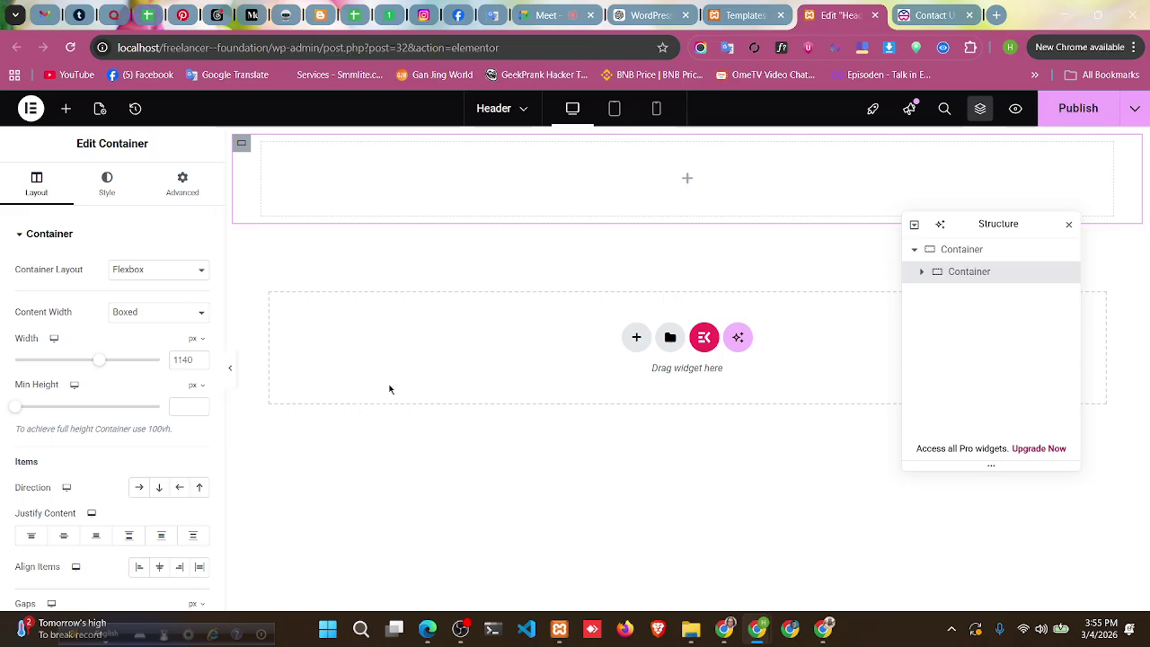
- Duplicate the nested boxed container inside the full-width header container
left_click(985, 255)
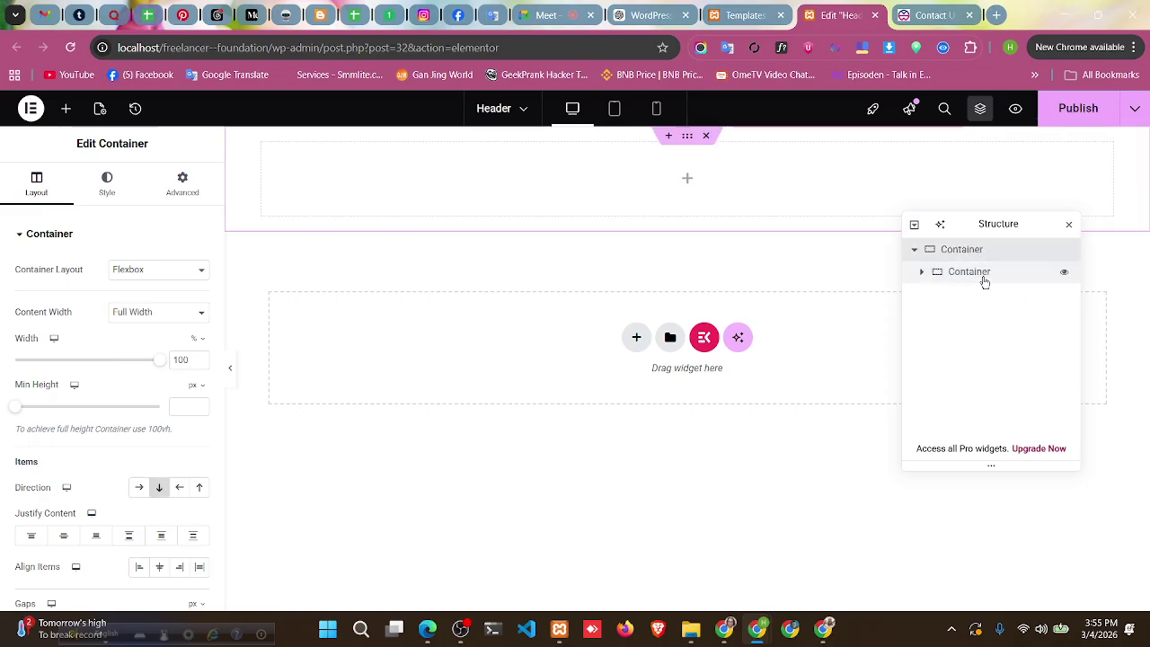
left_click(984, 277)
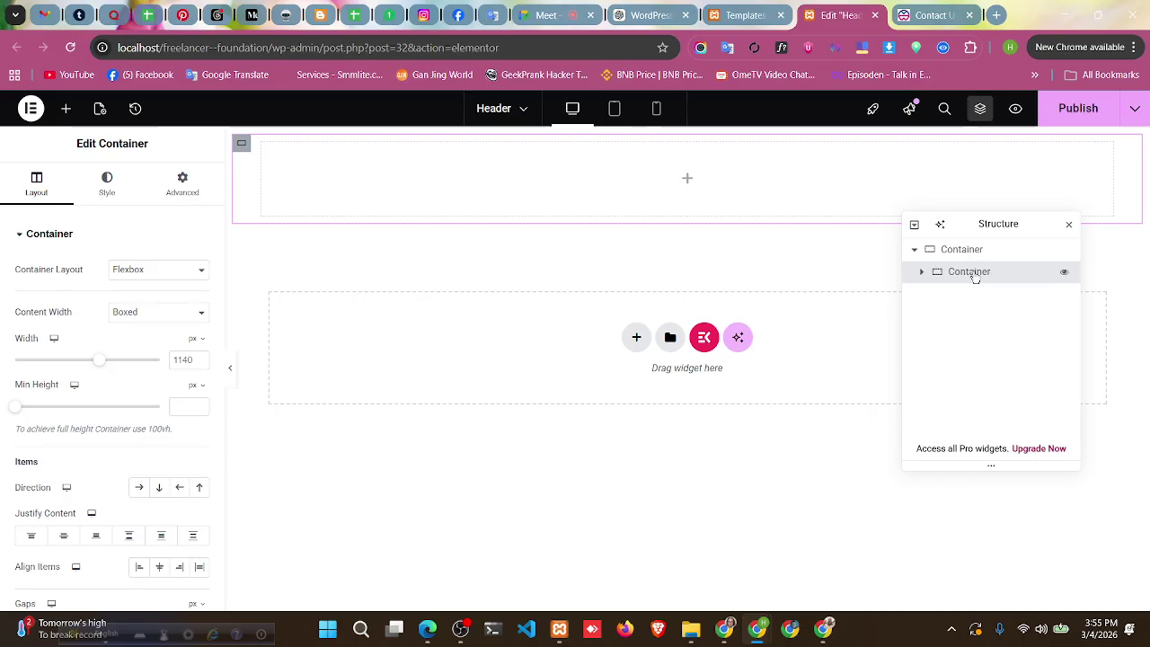
right_click(976, 276)
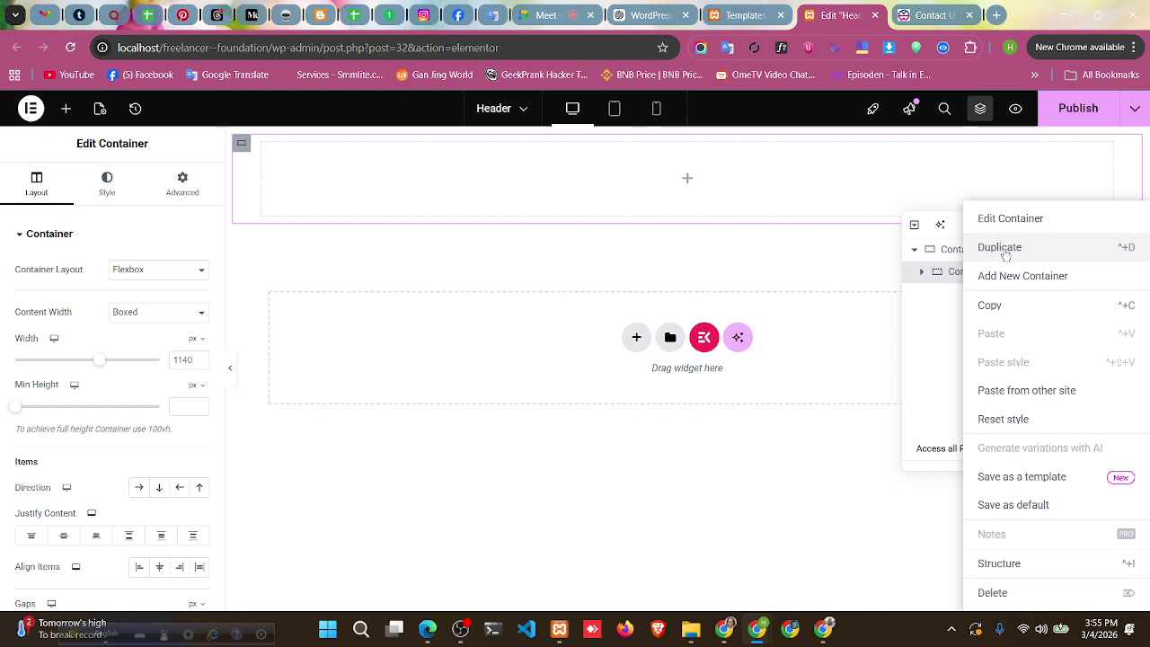
left_click(1003, 252)
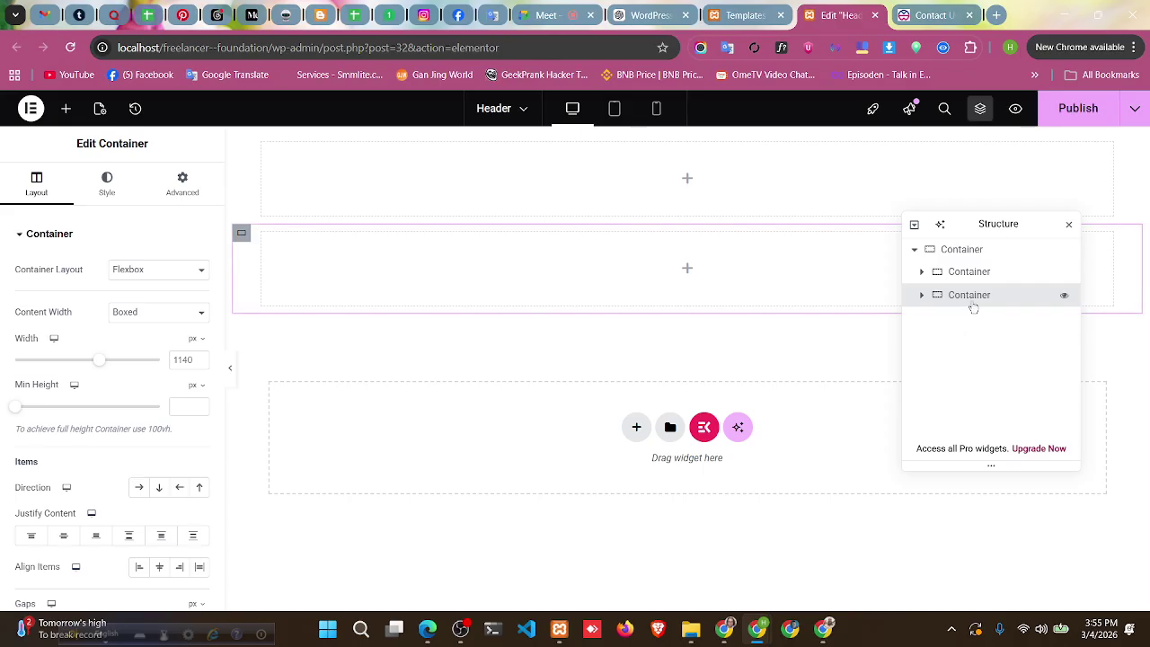
- Check the nesting of both inner containers in the structure tree and duplicate the second one to get a third
left_click(915, 252)
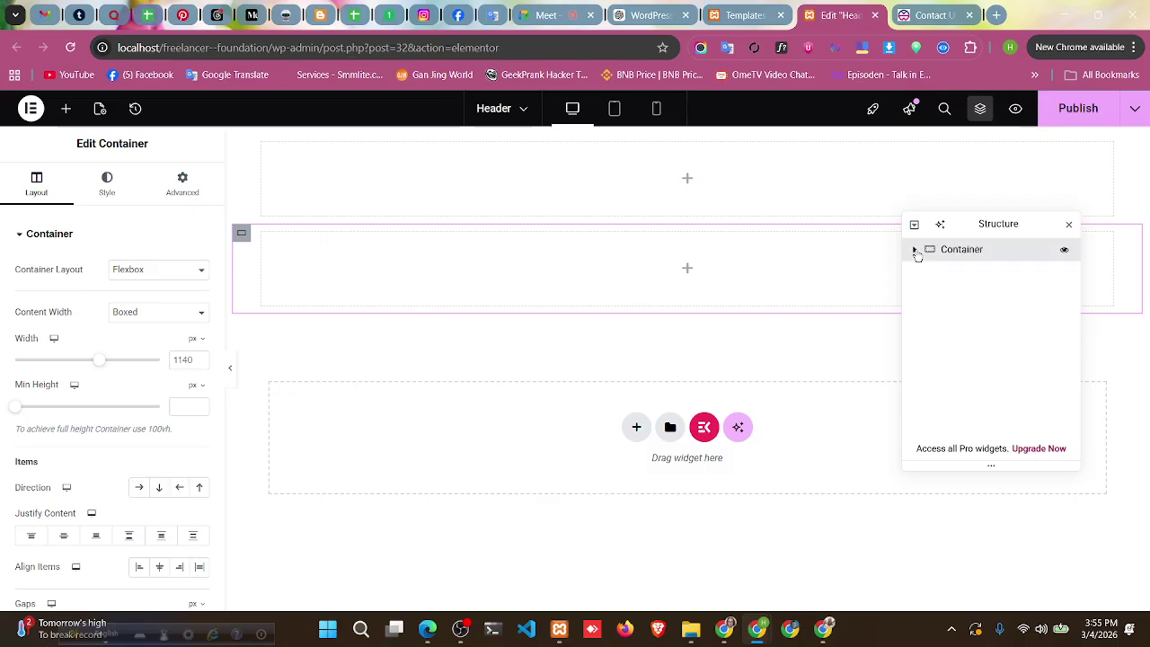
left_click(915, 251)
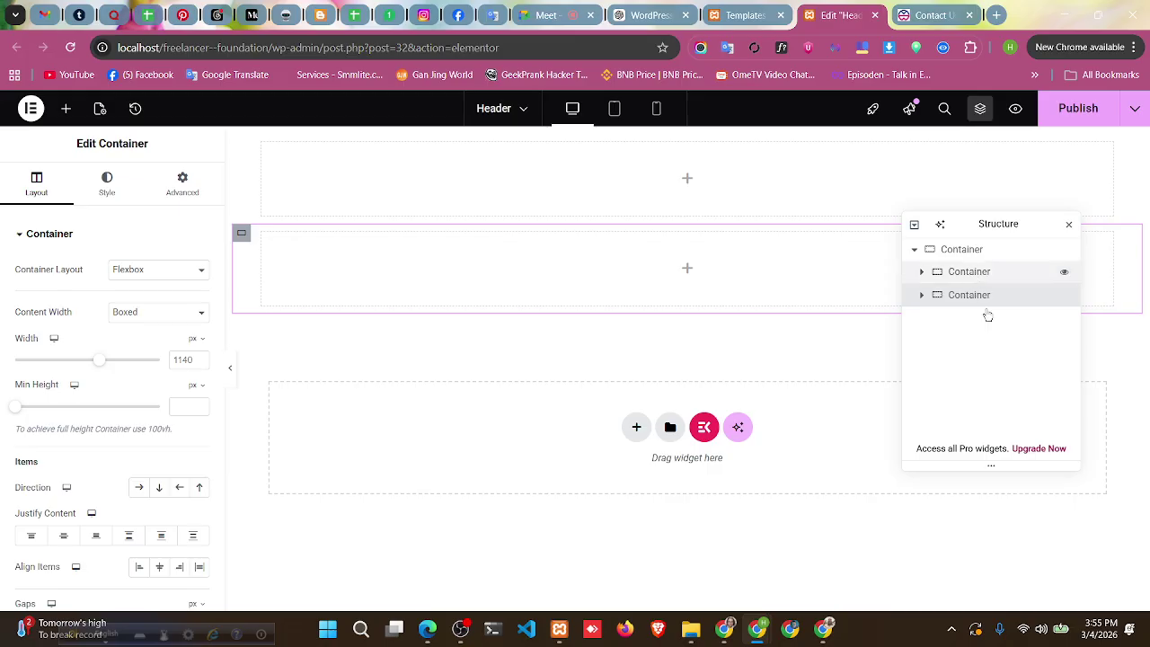
left_click(921, 273)
left_click(920, 276)
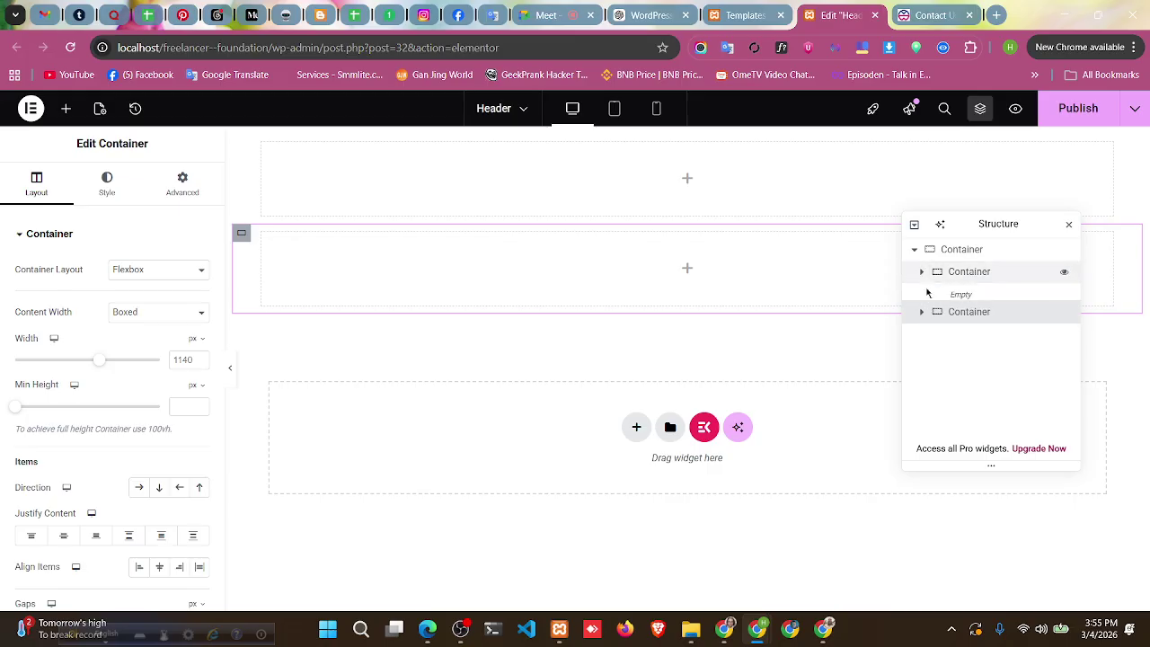
left_click(920, 297)
left_click(920, 297)
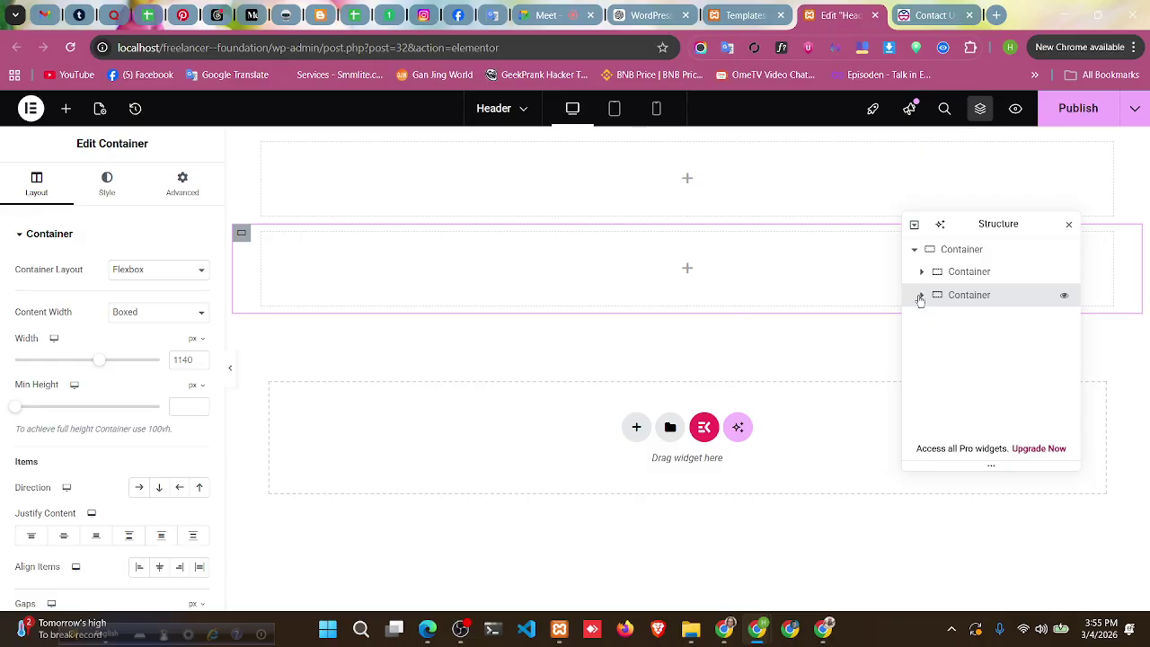
right_click(966, 301)
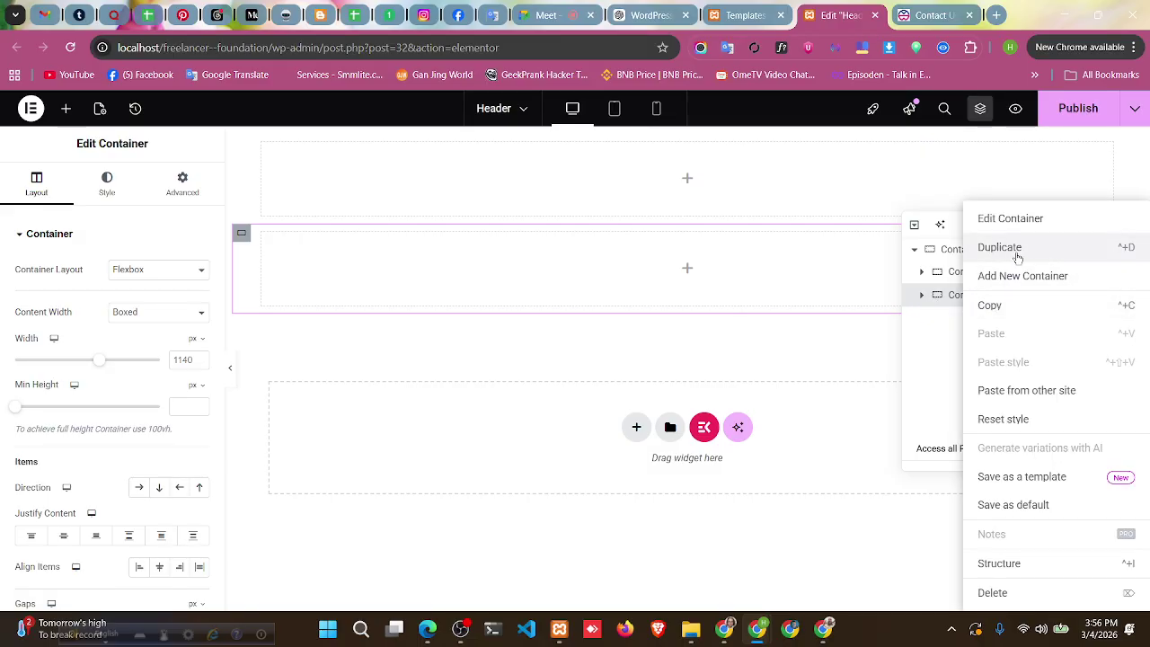
left_click(1083, 253)
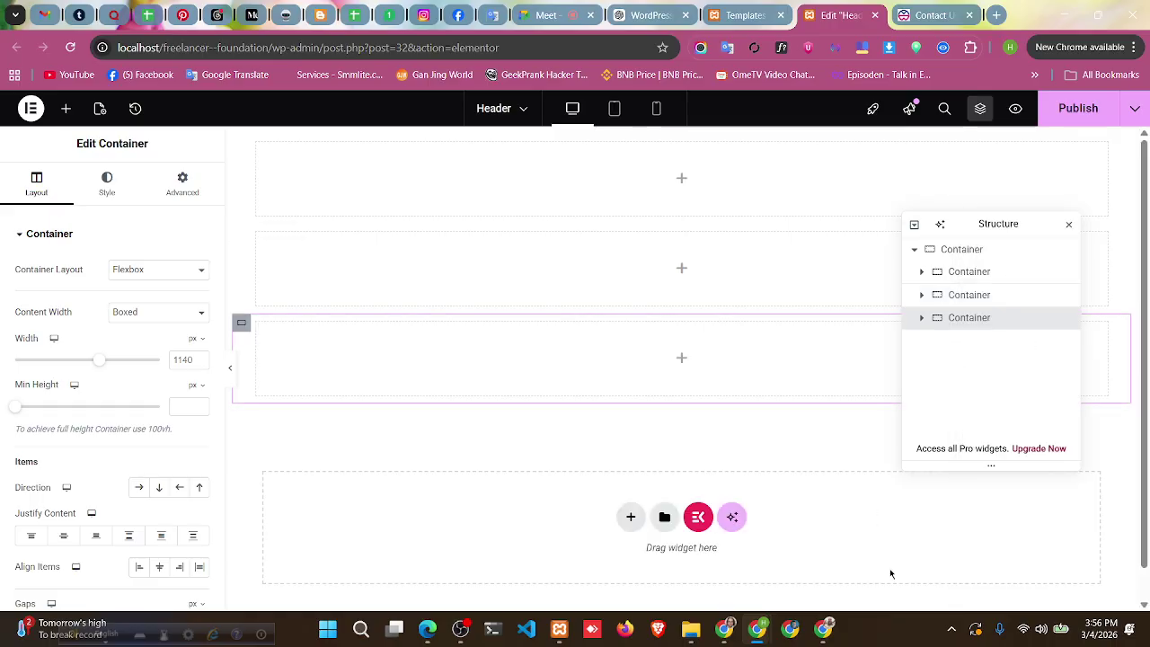
- Set the parent container's item direction to Row so its three inner containers sit side by side
left_click(961, 250)
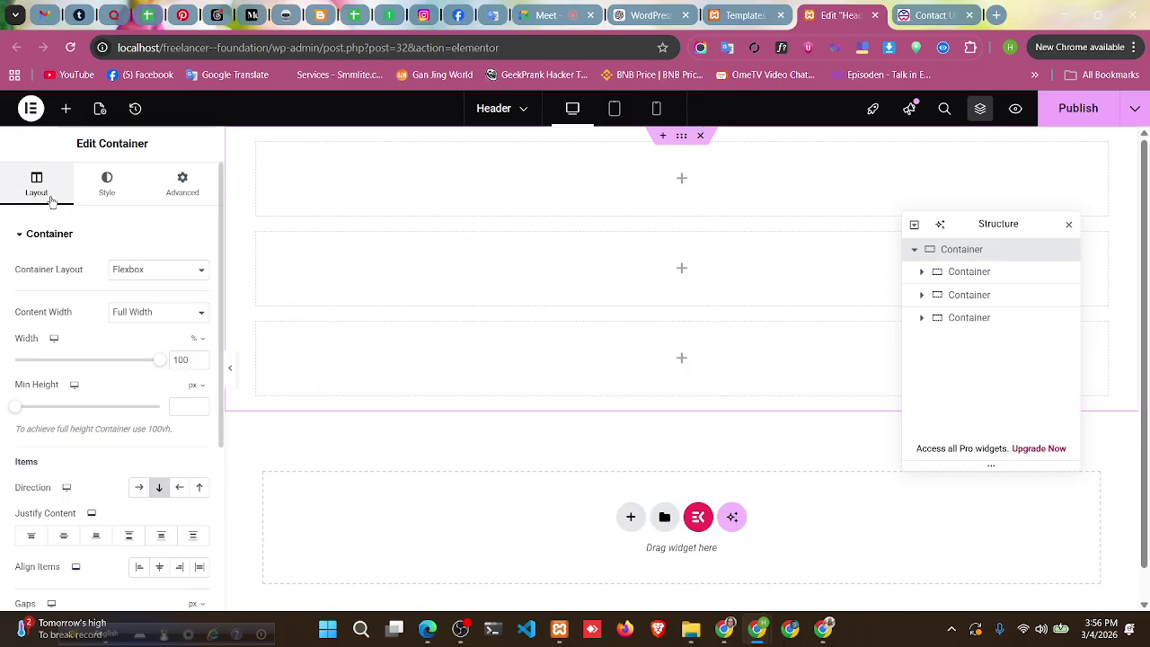
scroll(75, 295, "down", 3)
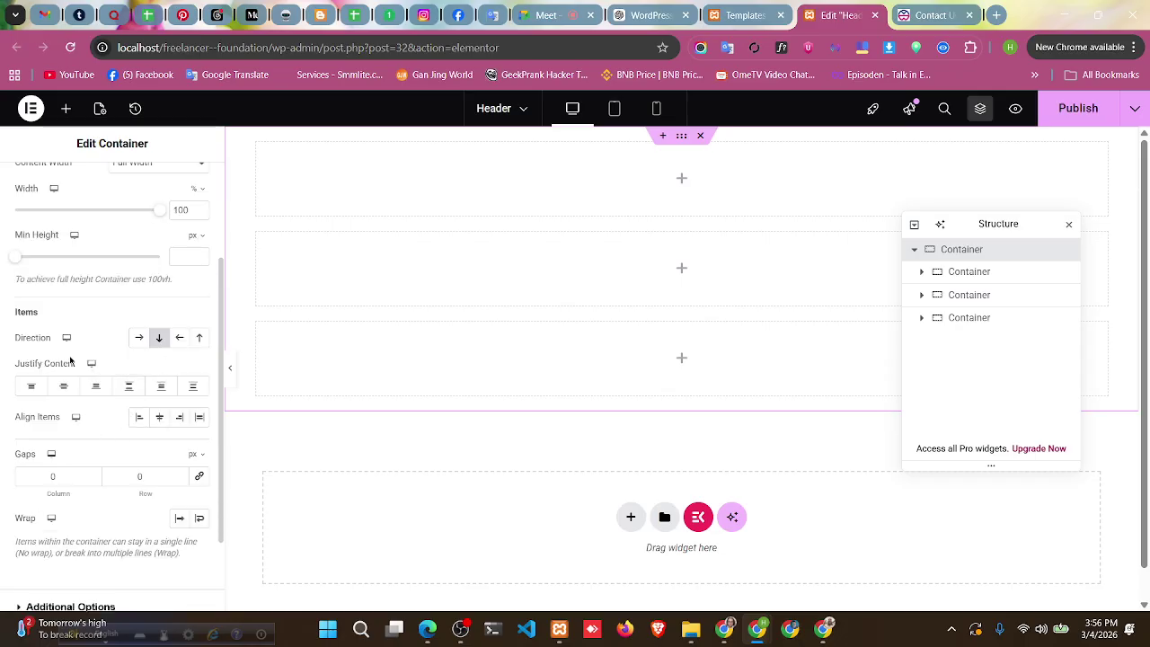
left_click(134, 344)
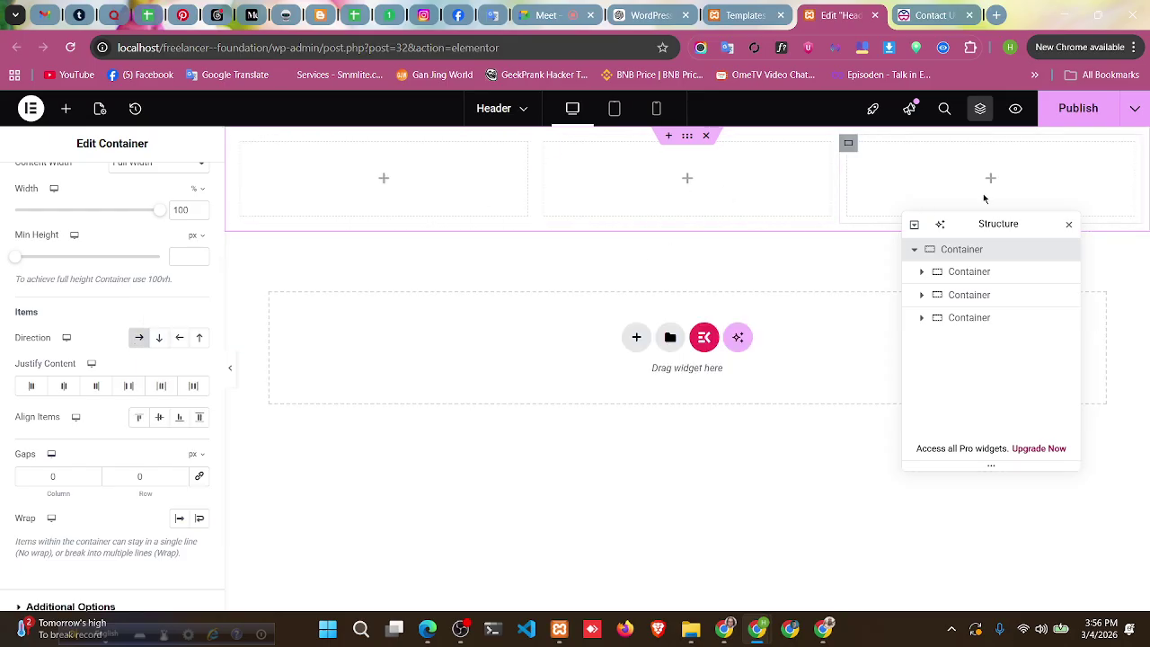
- Try the Column and reversed Row directions on the parent container, restoring the normal Row direction
left_click(161, 338)
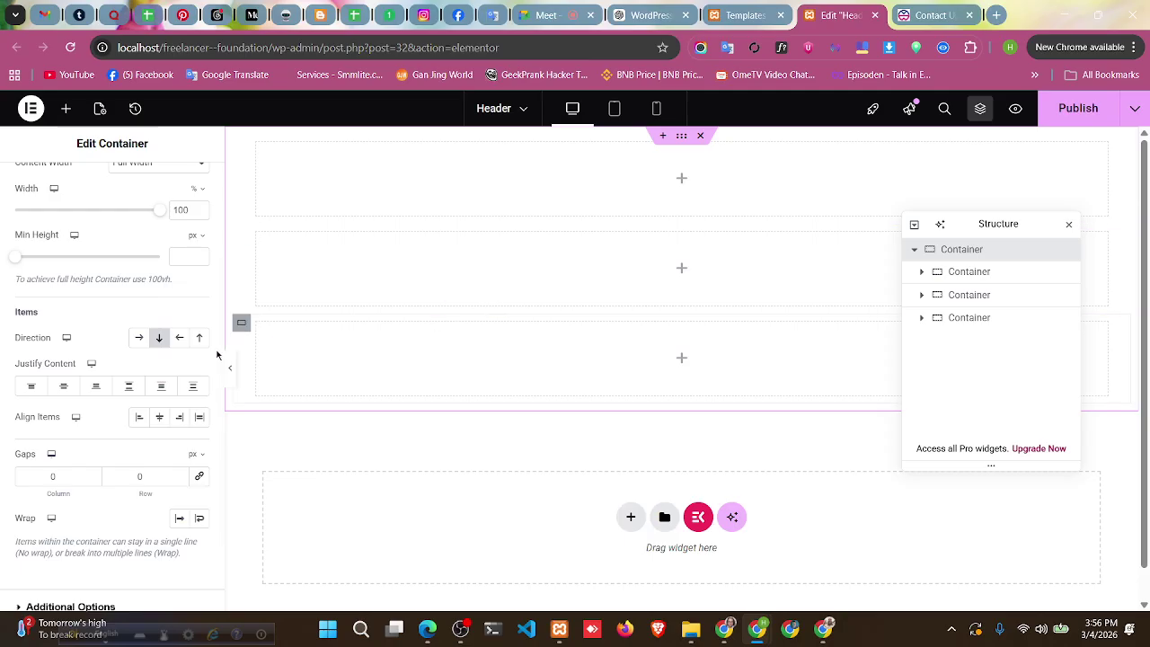
left_click(138, 339)
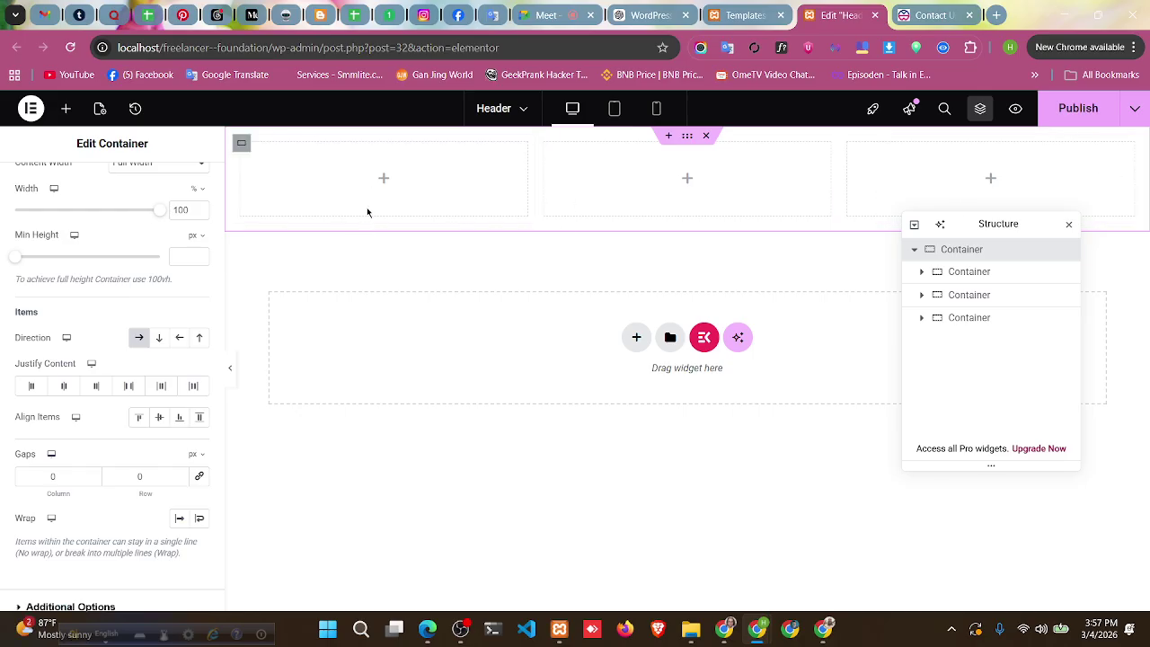
left_click(179, 338)
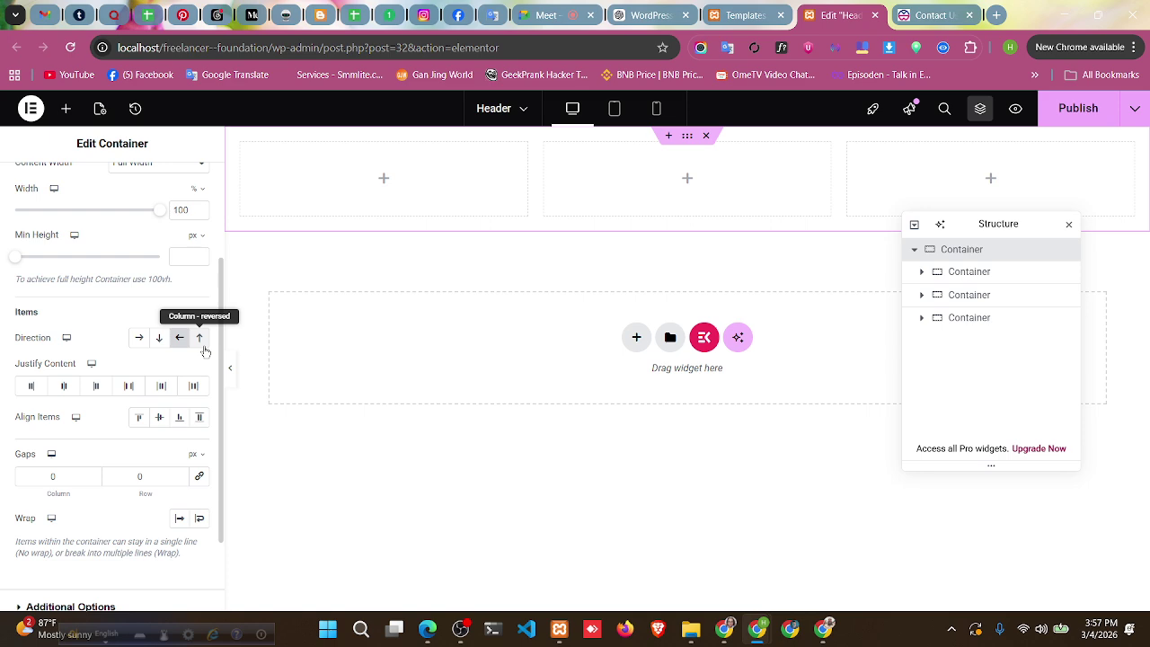
left_click(140, 341)
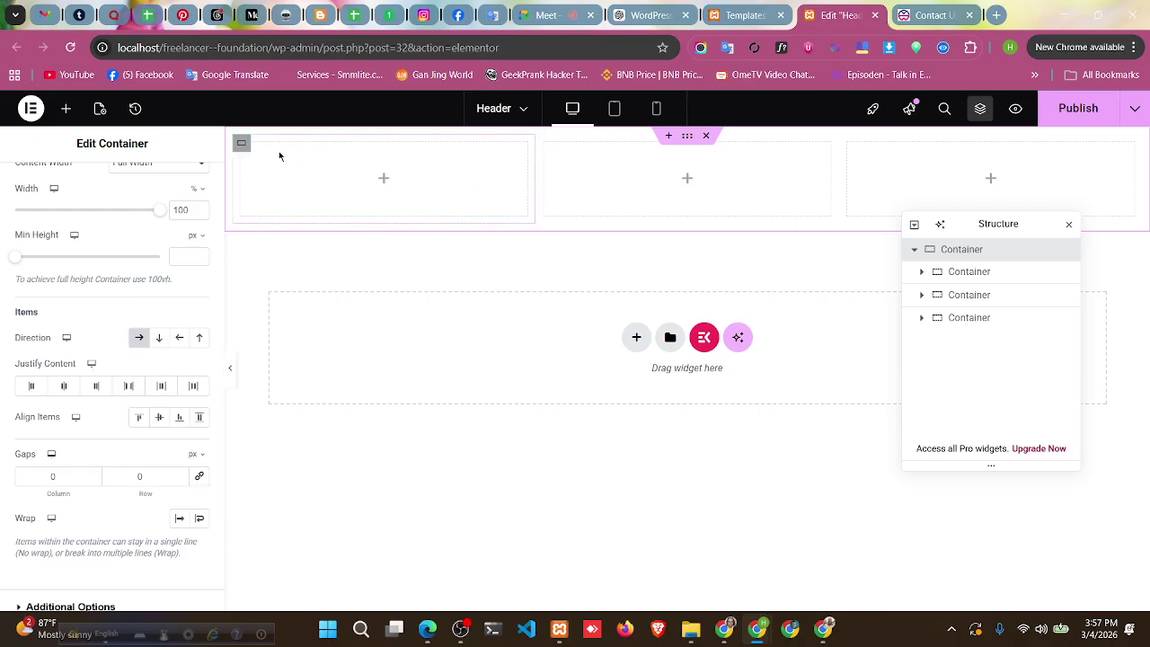
- Select the first of the three nested containers and switch its boxed width unit to %
left_click(383, 180)
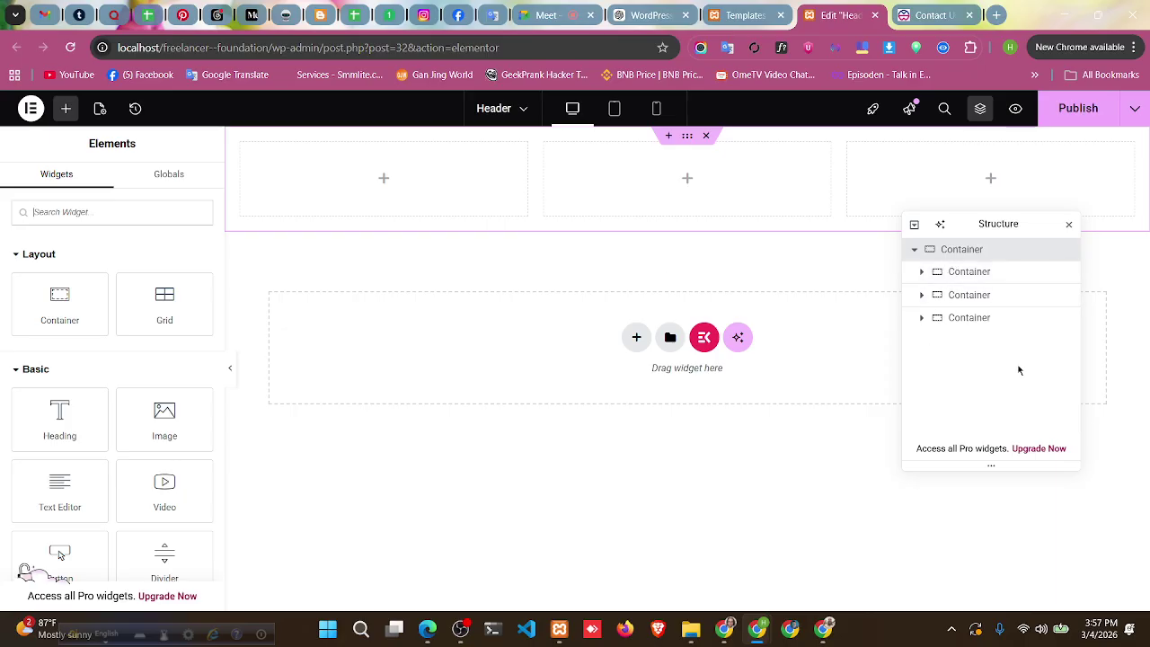
left_click(967, 250)
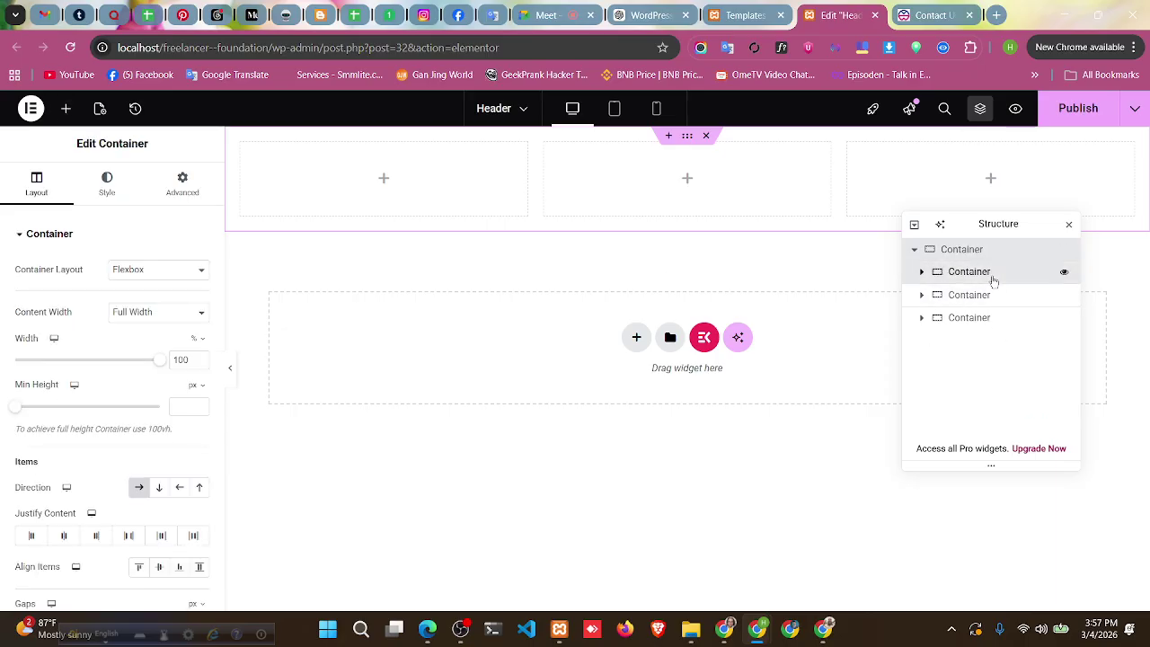
left_click(993, 276)
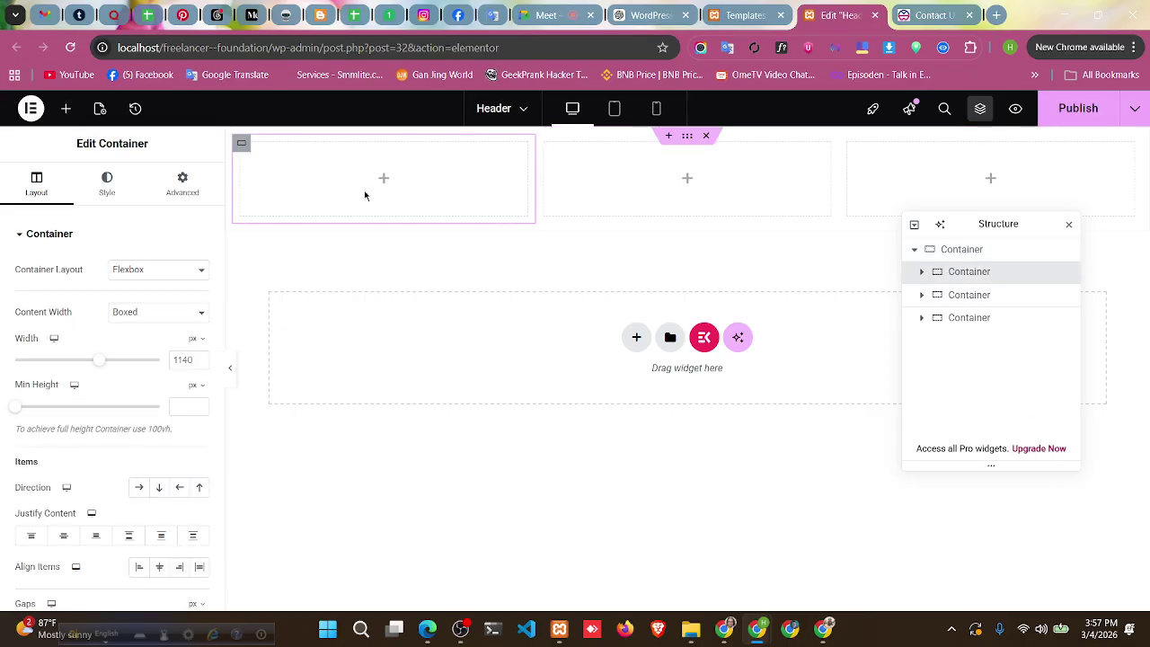
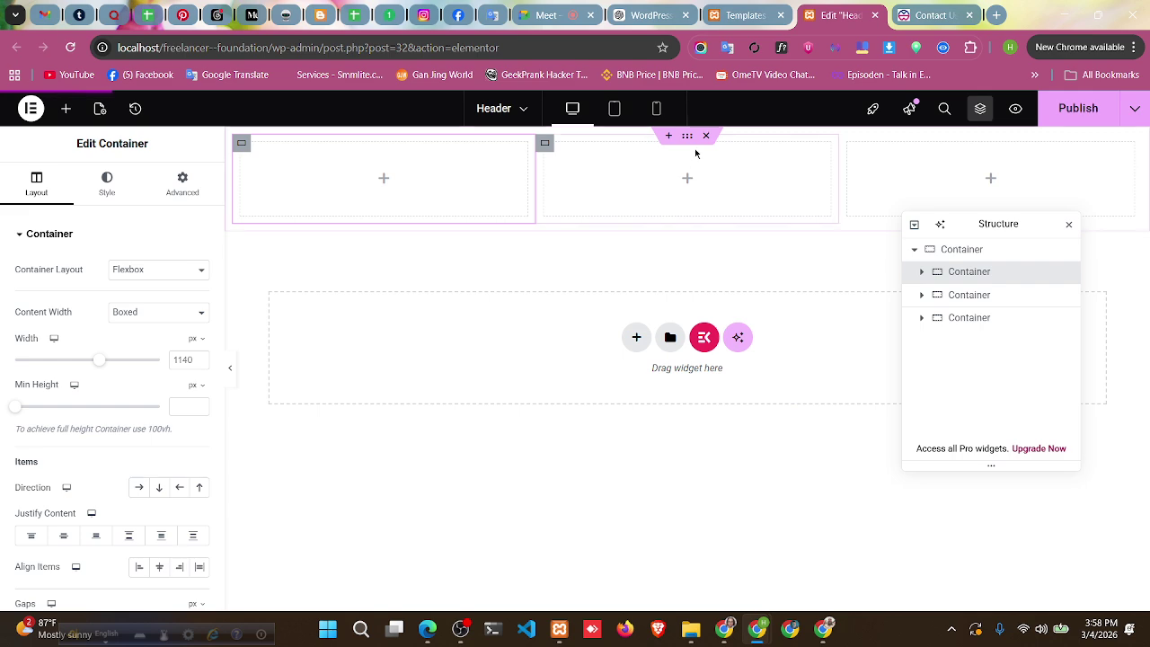
left_click(688, 137)
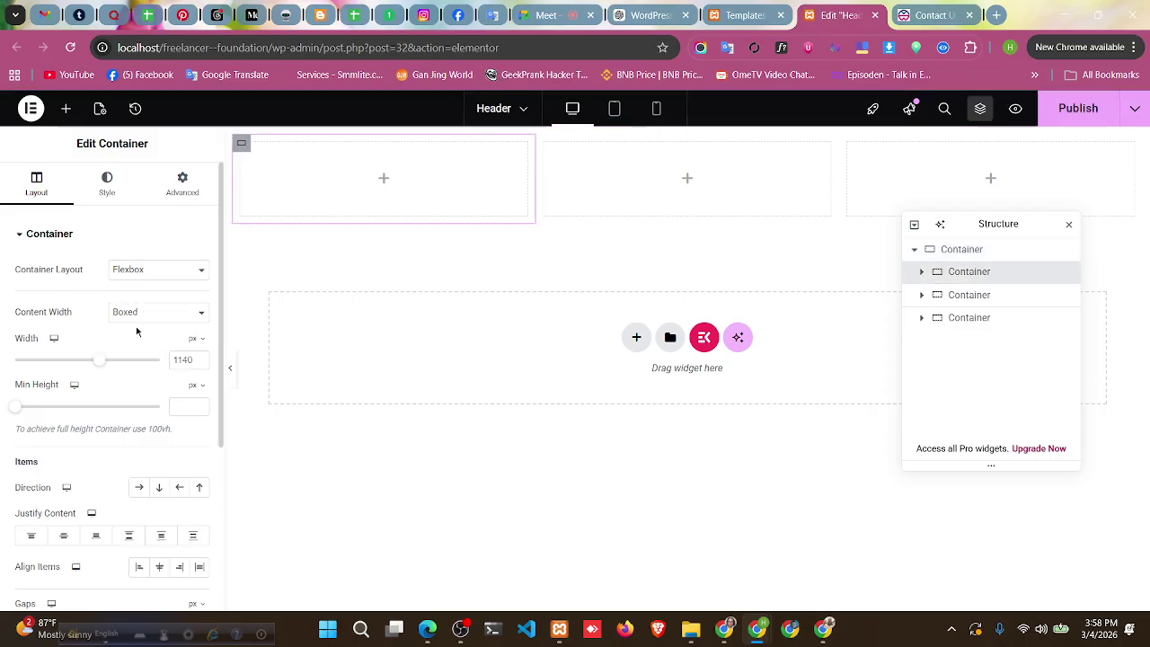
left_click(196, 341)
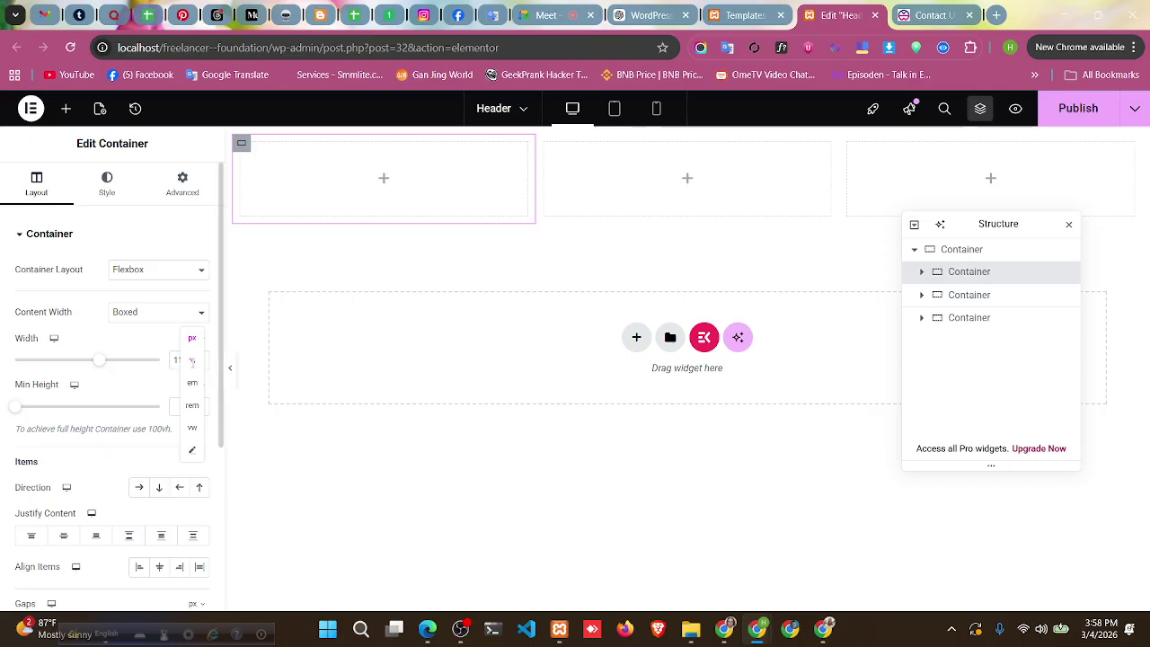
left_click(191, 360)
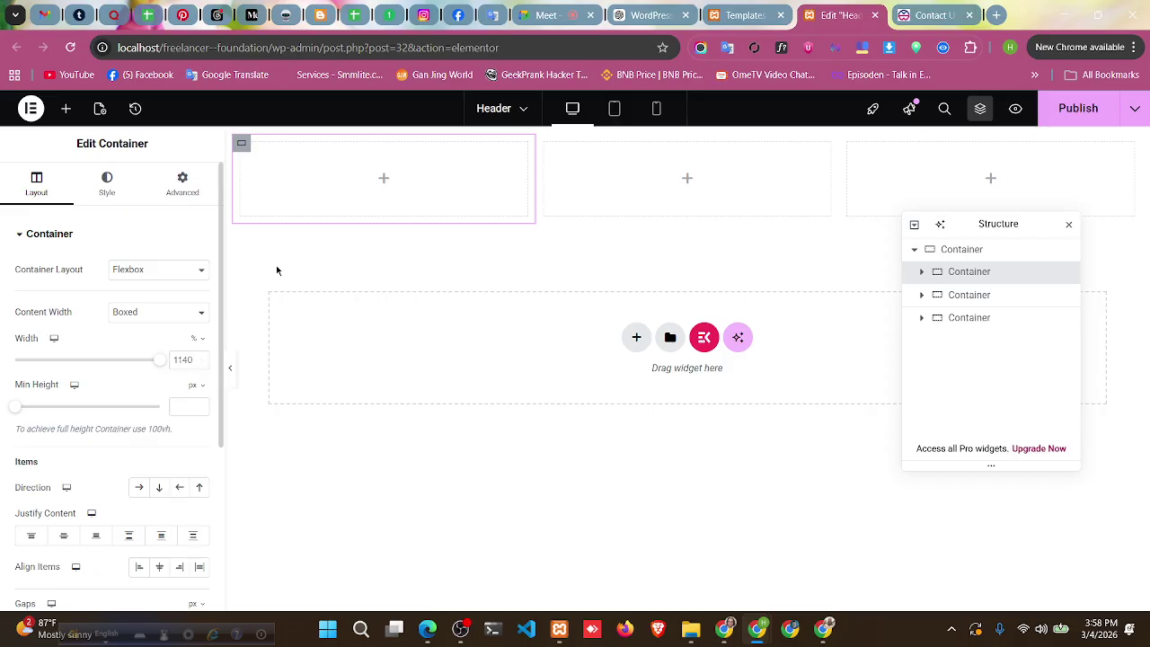
left_click(196, 345)
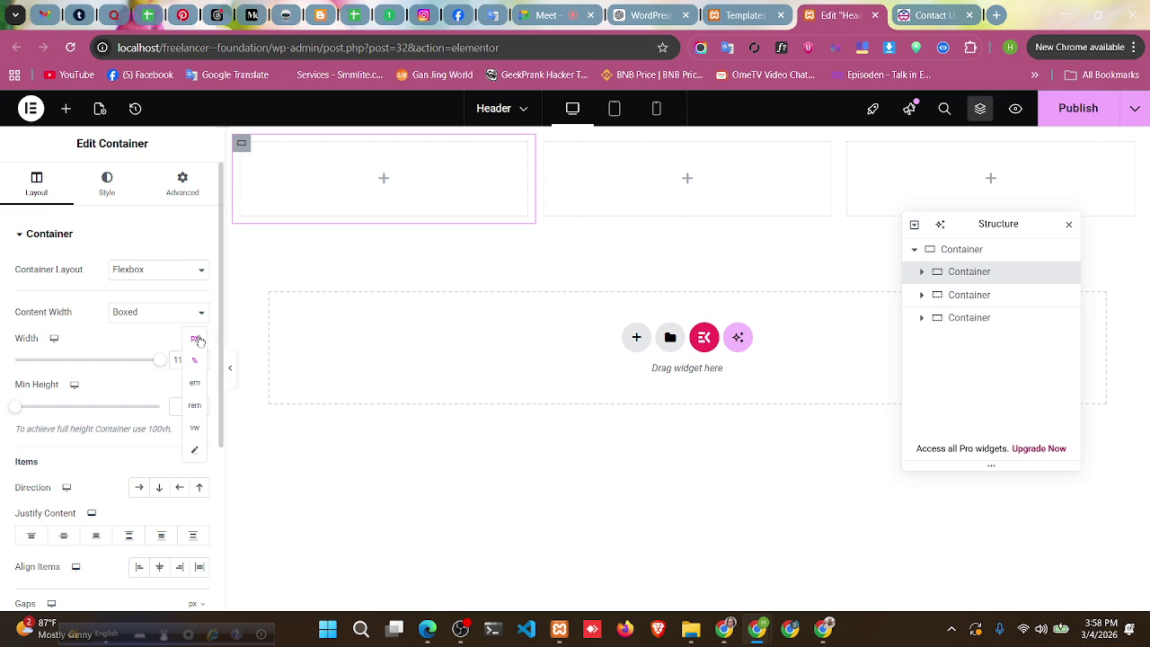
left_click(194, 360)
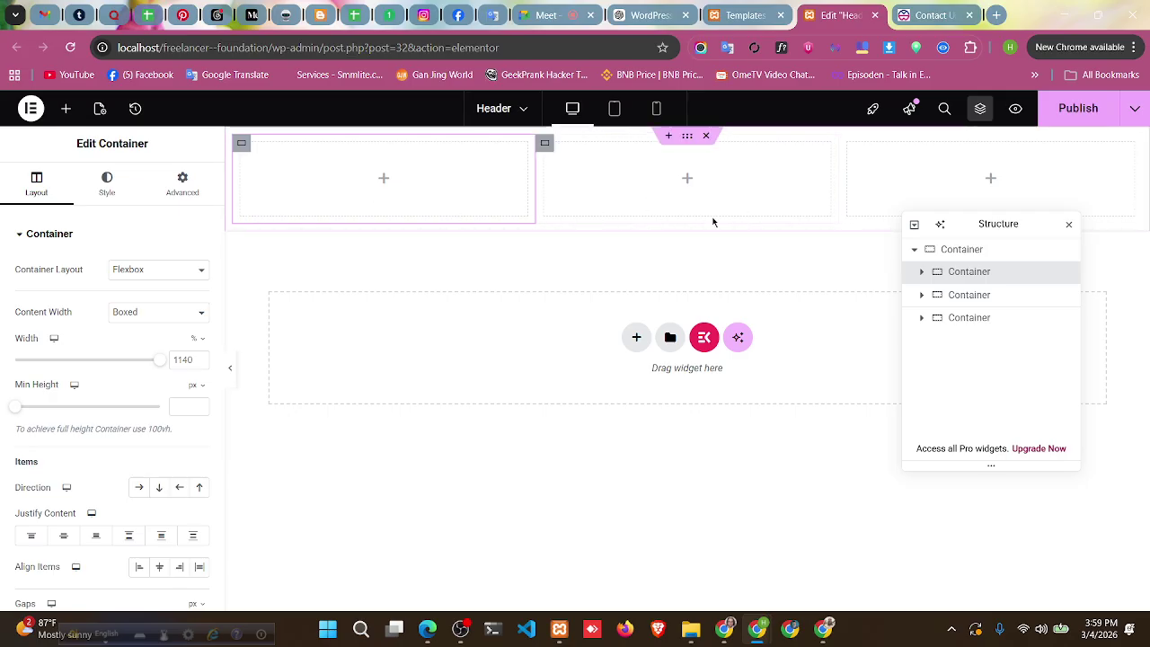
- Preview the header template without the editing controls and return to editing the first nested container
left_click(230, 368)
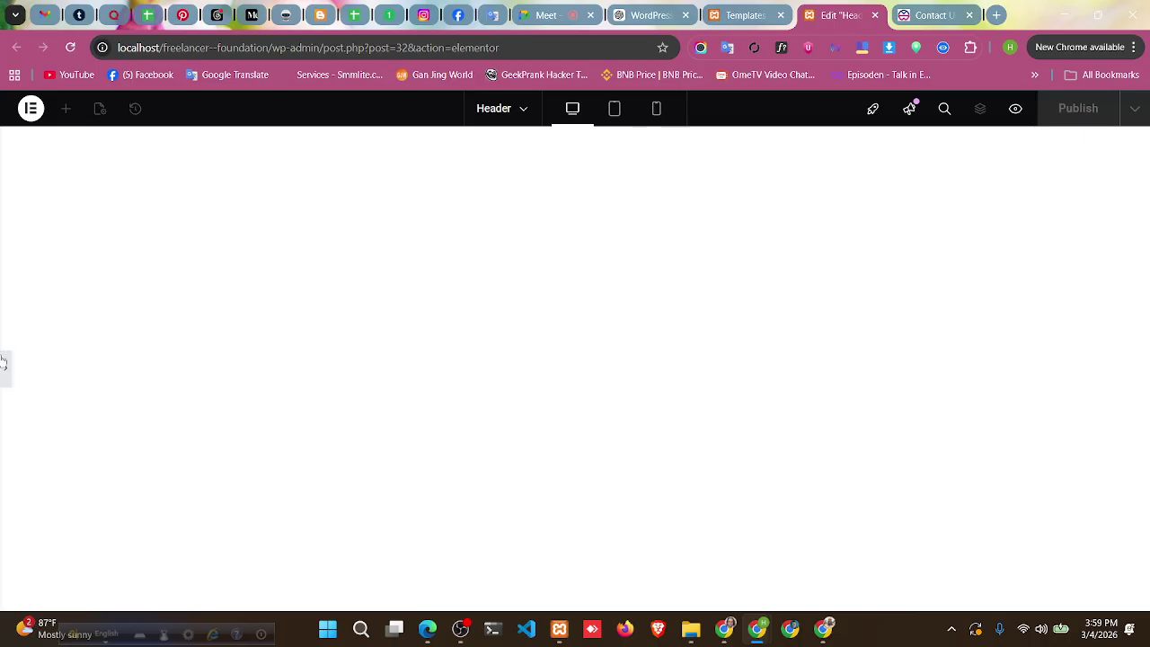
left_click(367, 205)
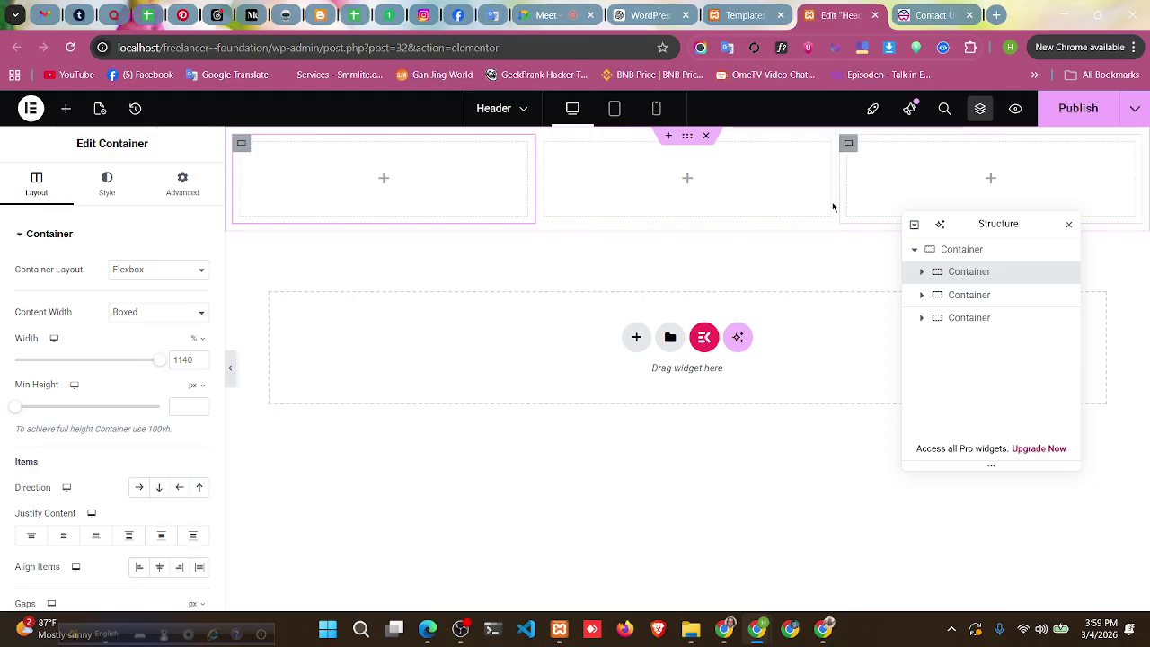
left_click(230, 369)
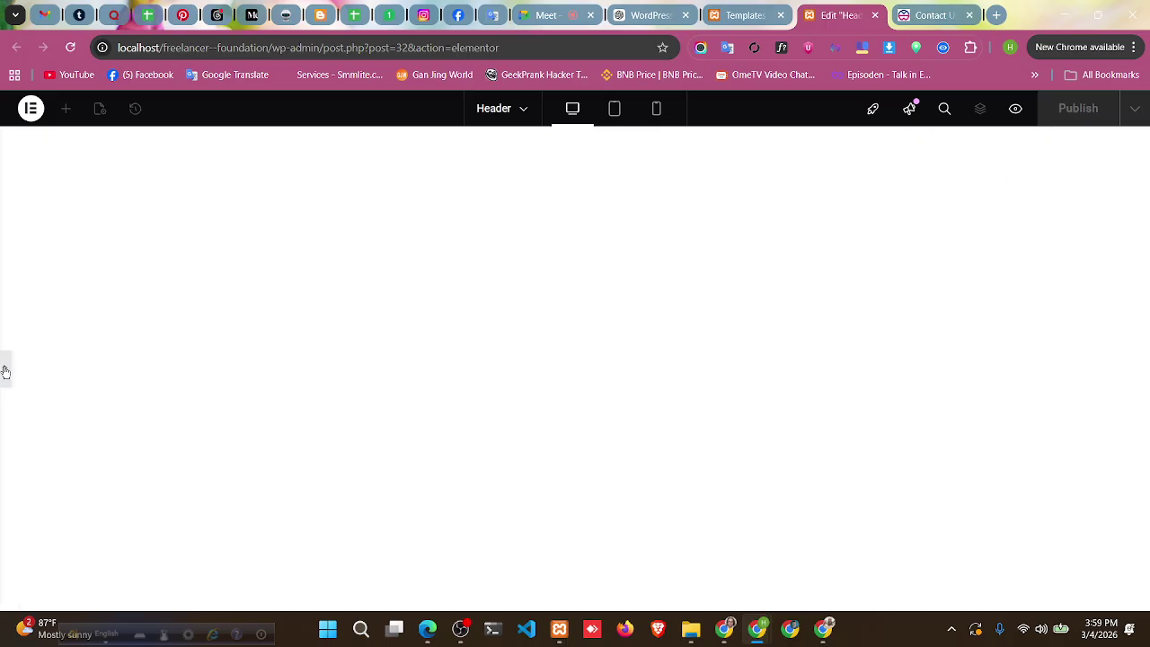
left_click(5, 370)
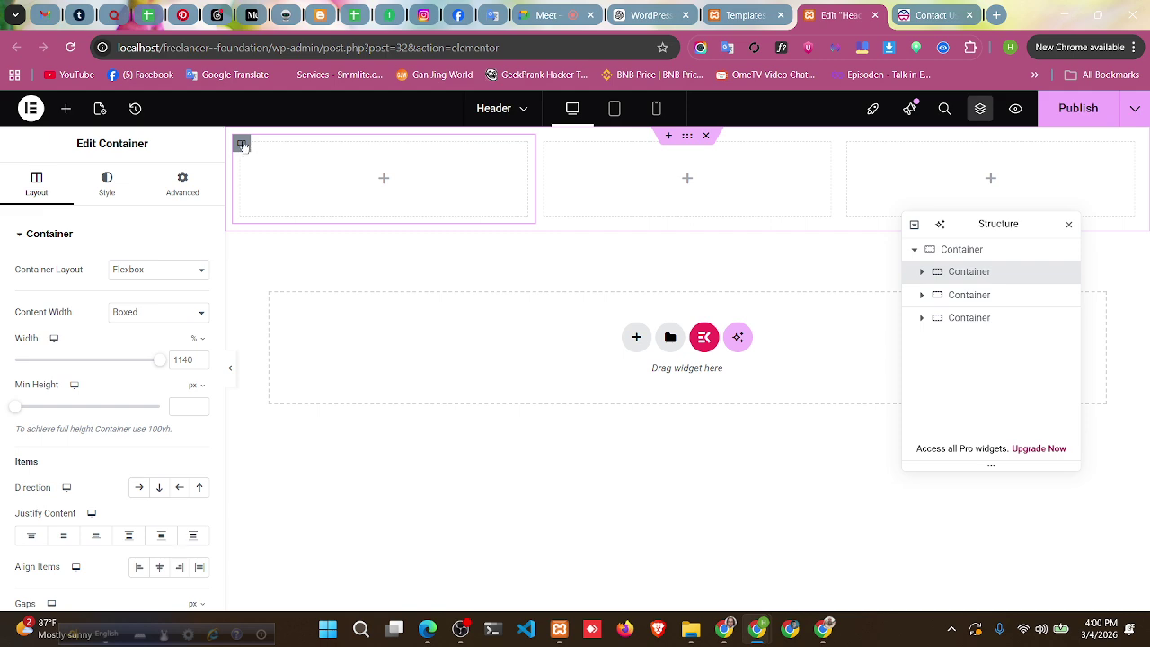
- Try widths of 254% and 25% on the first nested container and clear the value
left_click(178, 361)
type("254")
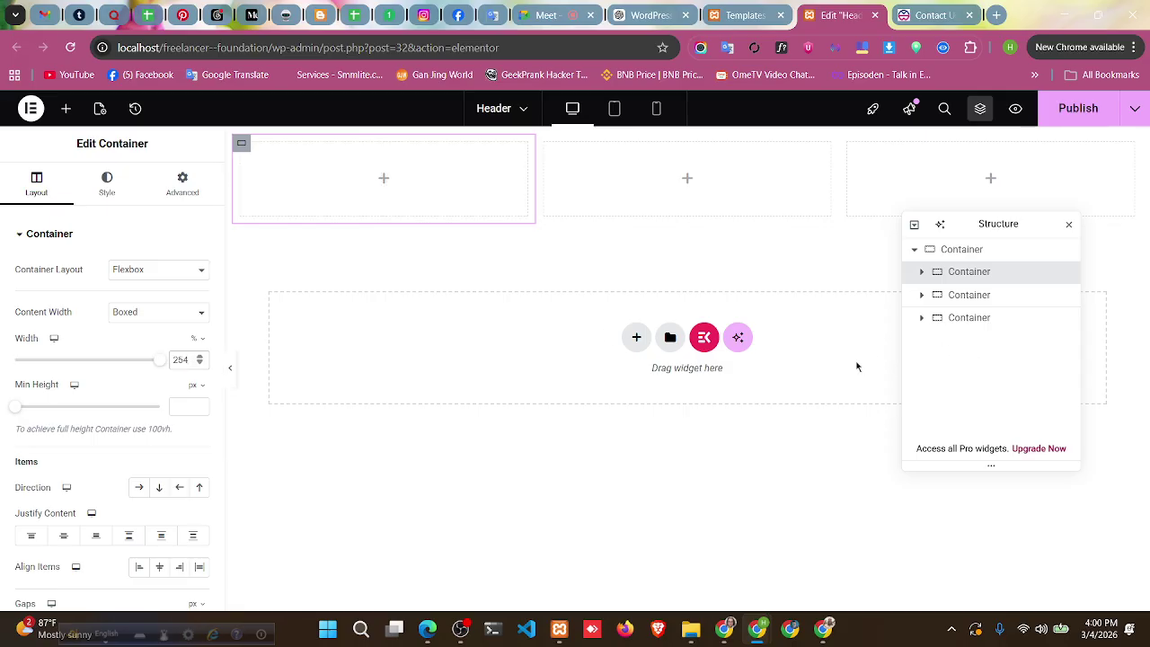
key("BackSpace")
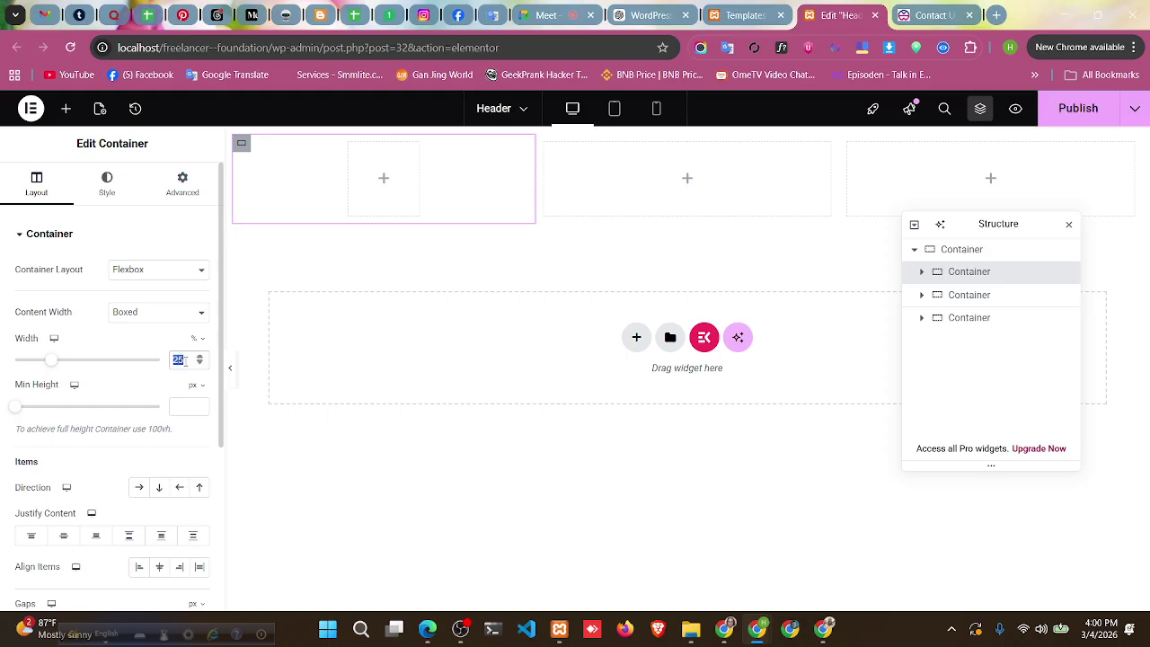
key("BackSpace")
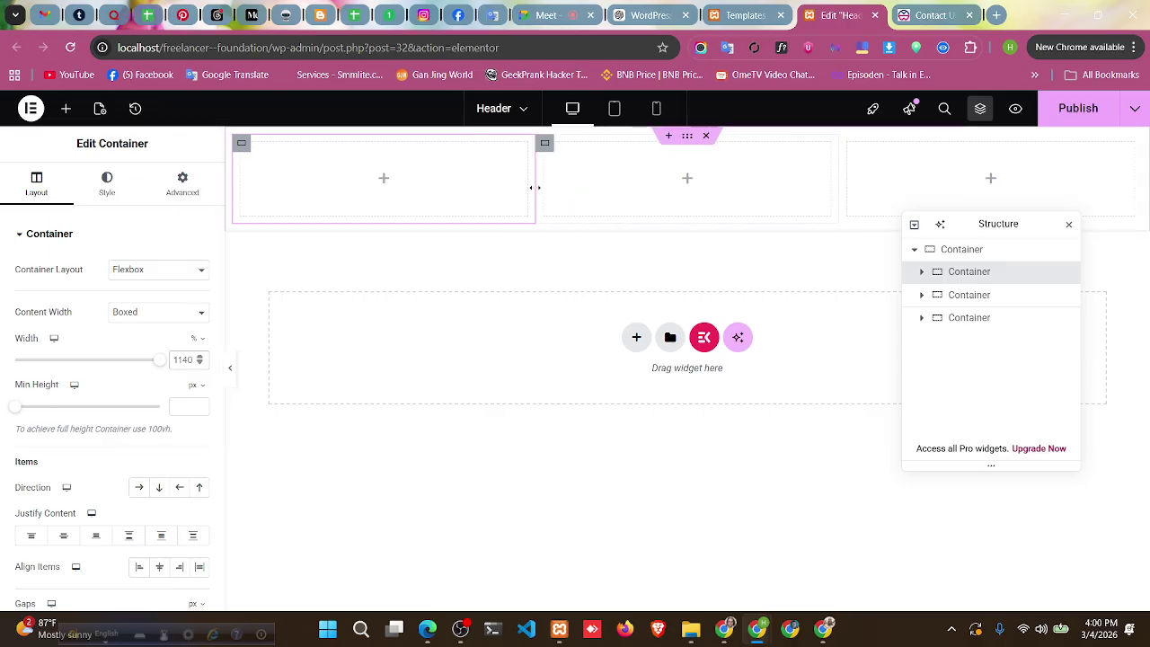
- Resize the first nested container on the canvas to switch it to a full-width percentage layout, and set its width to 25%
left_click_drag(533, 186, 524, 196)
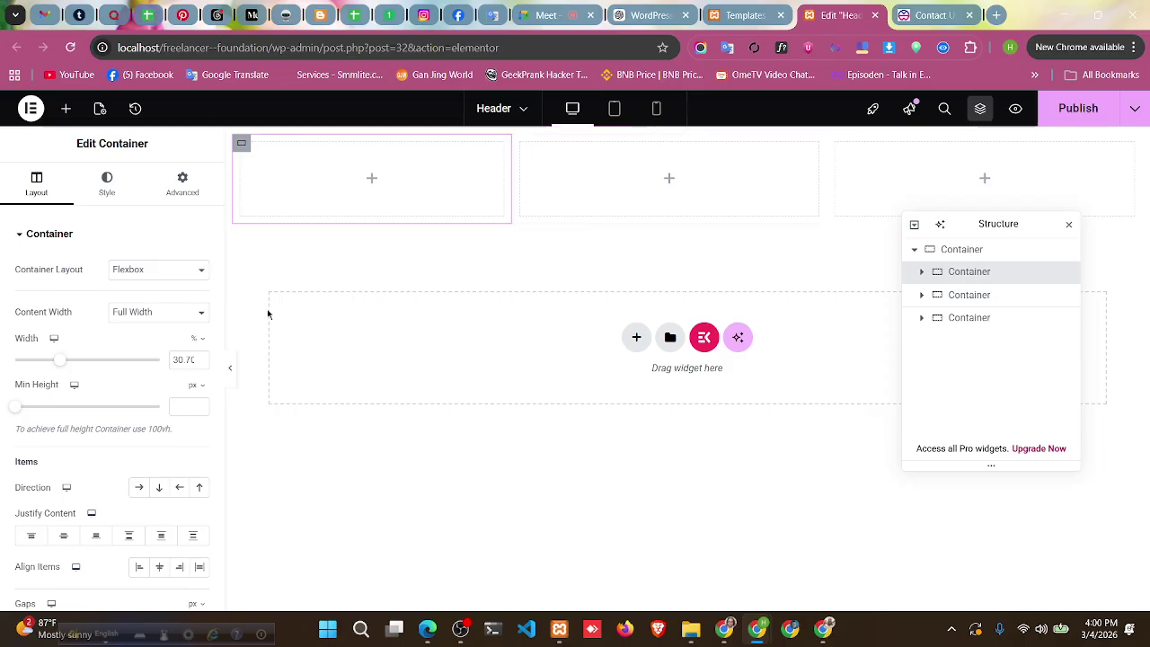
left_click_drag(178, 360, 224, 360)
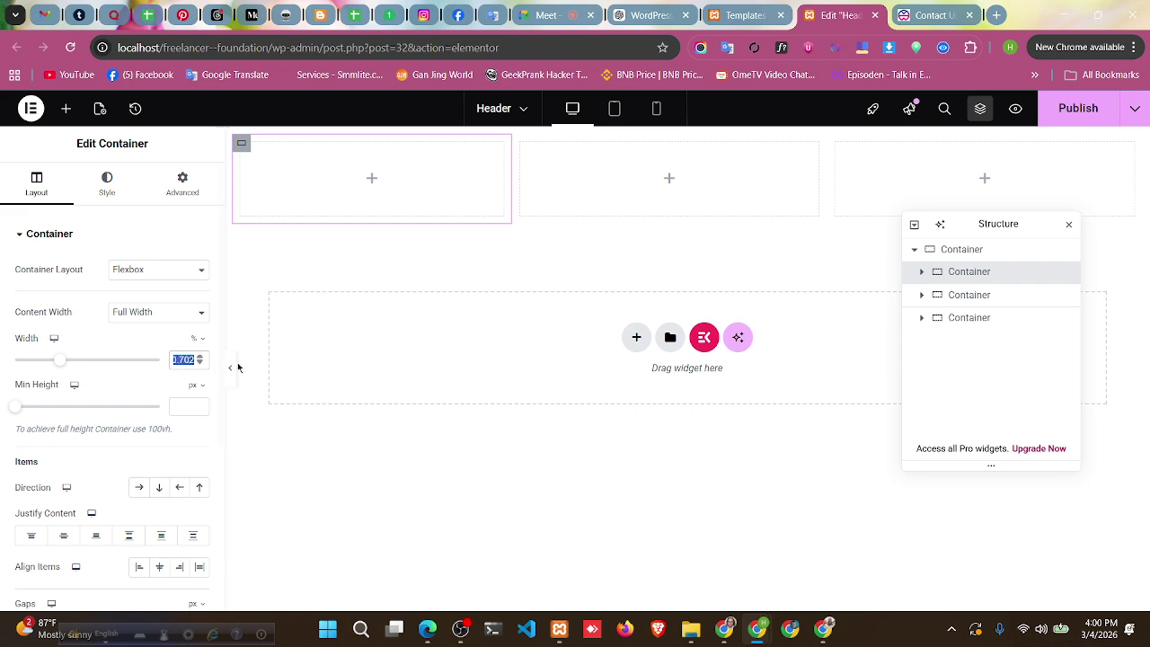
type("321")
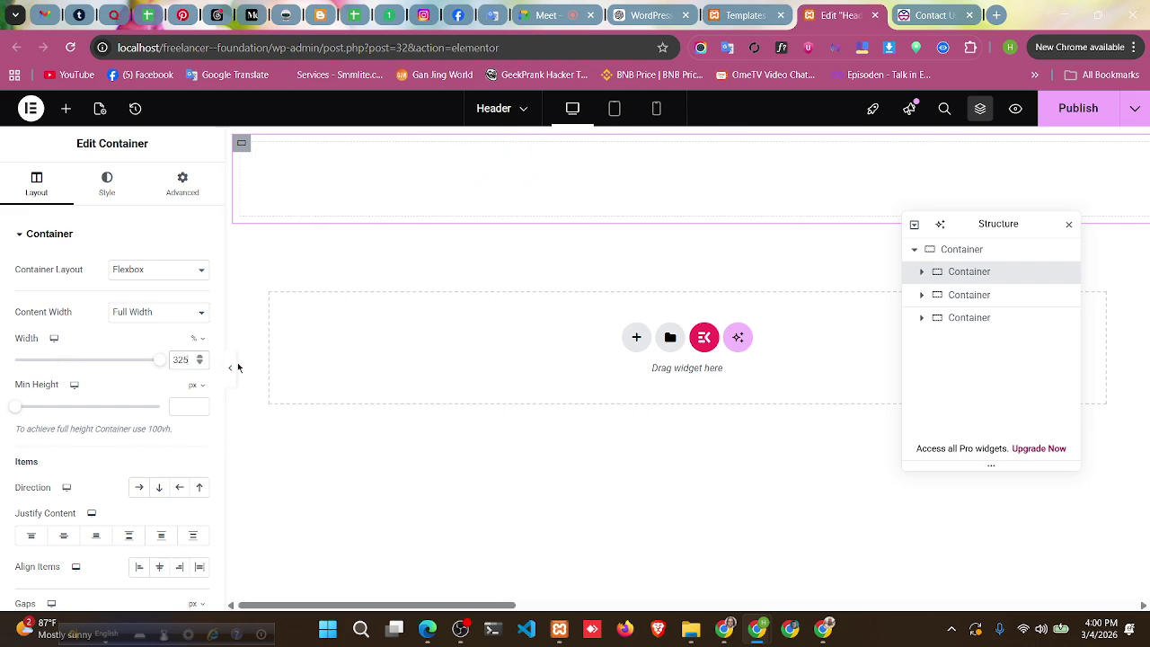
left_click(180, 358)
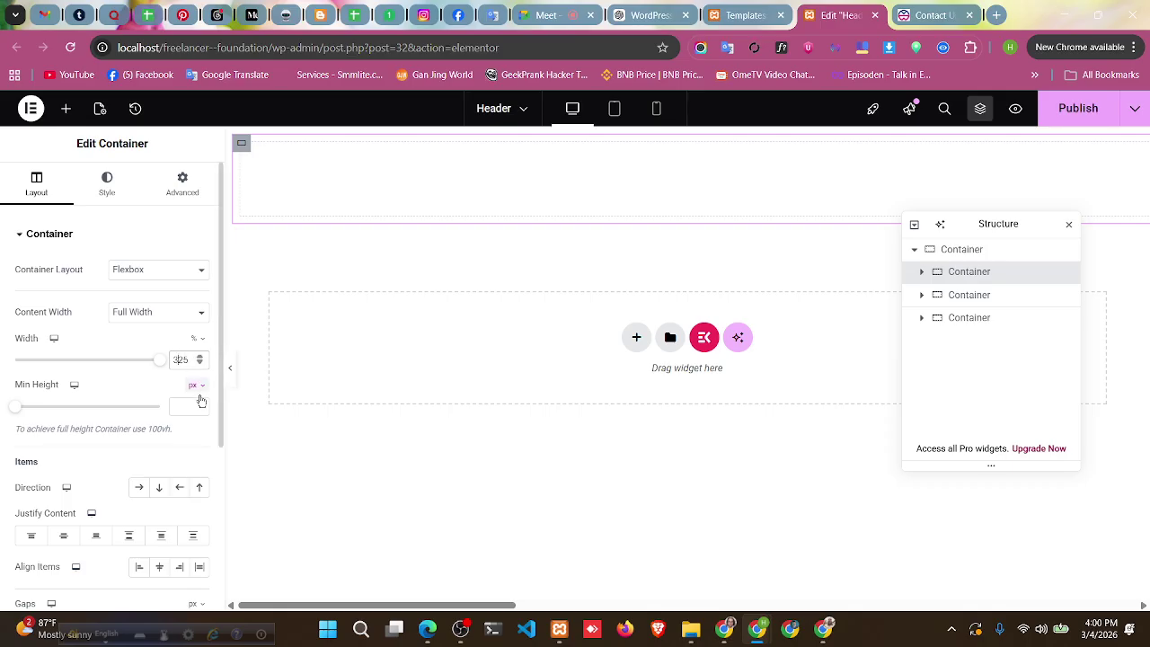
key("BackSpace")
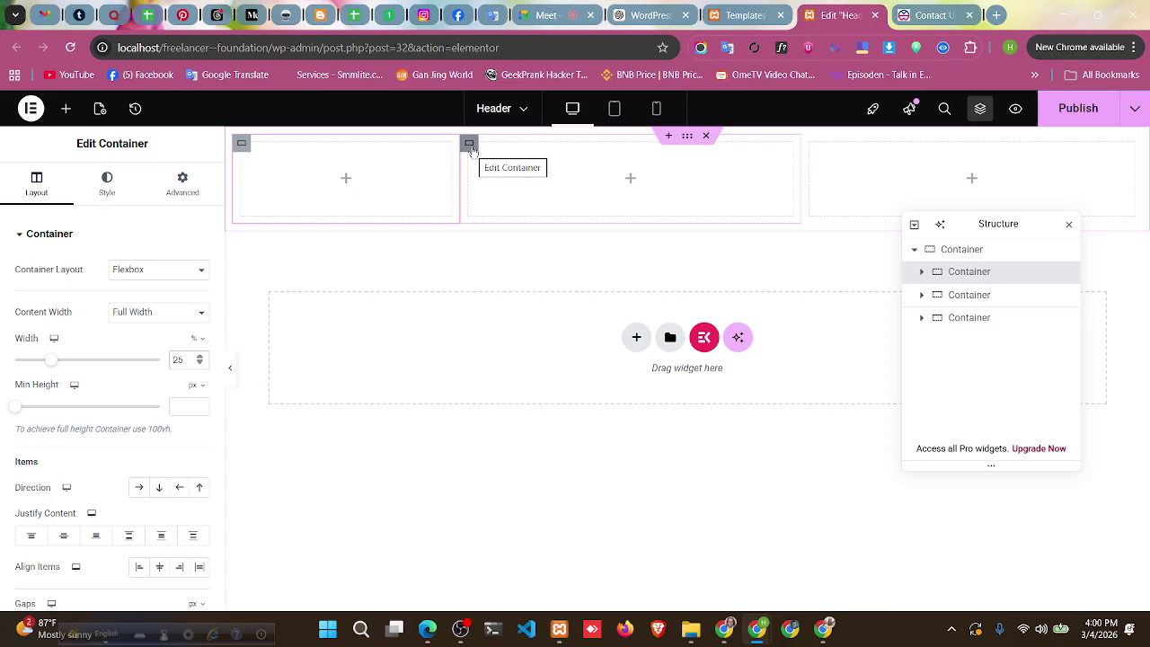
- Select the middle nested container, switch its width unit to %, resize it on the canvas, and set its width to 50%
left_click(469, 145)
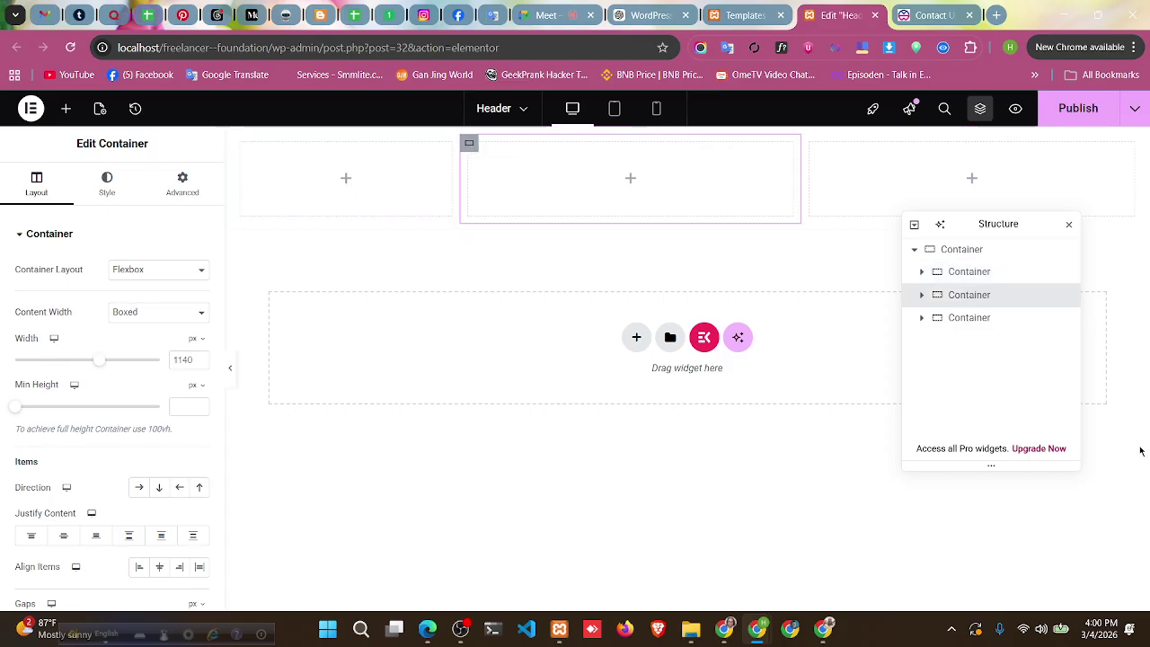
left_click(190, 340)
left_click(191, 360)
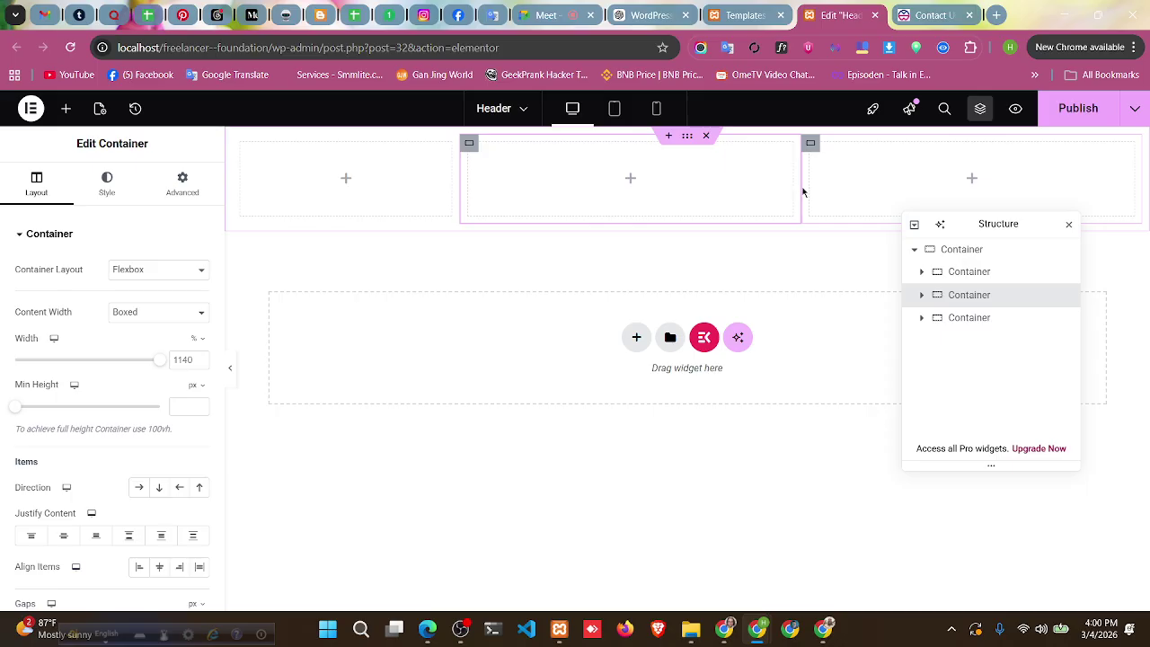
left_click_drag(801, 189, 807, 192)
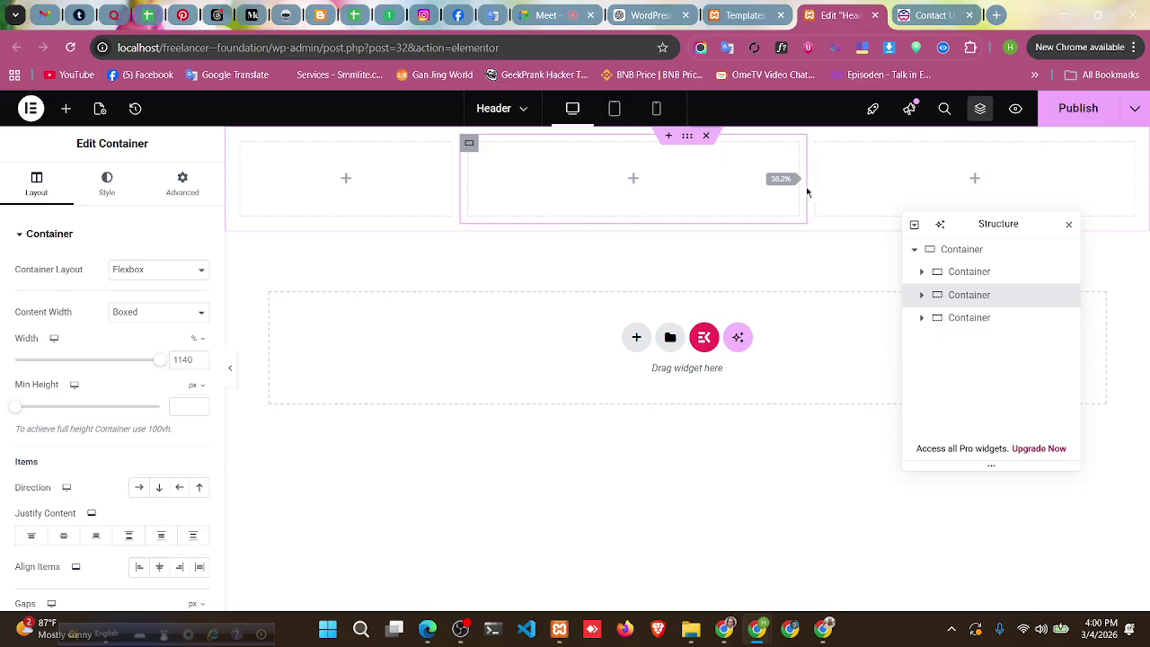
double_click(180, 360)
type("50")
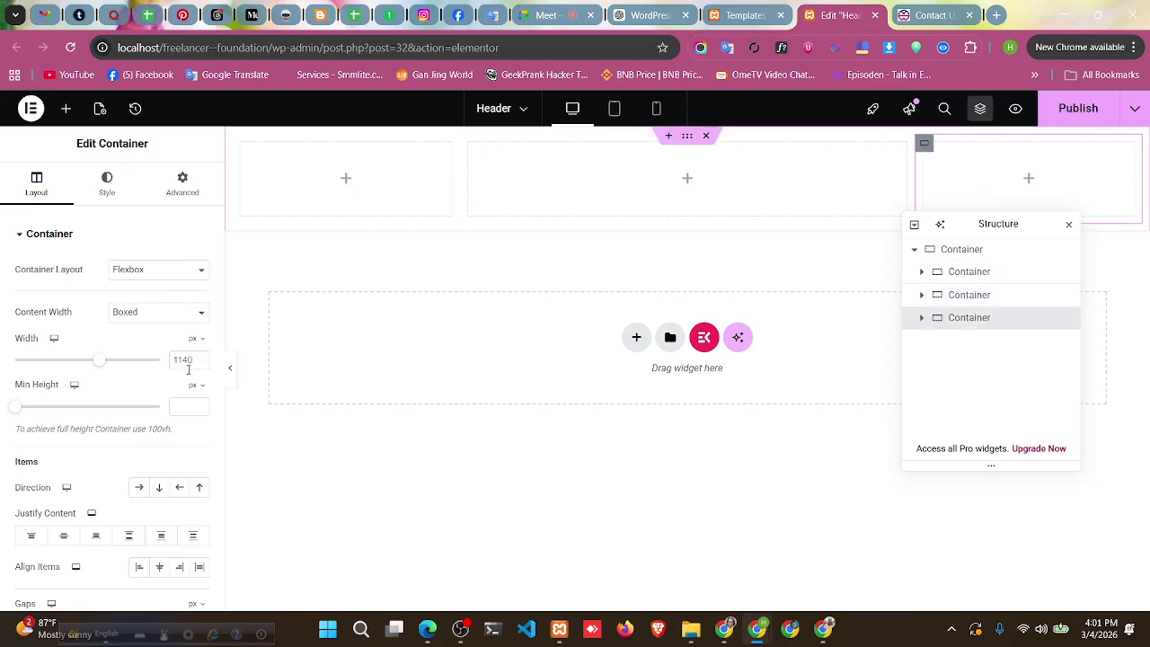
- Move the Structure panel down, clear of the header's third column
left_click(194, 339)
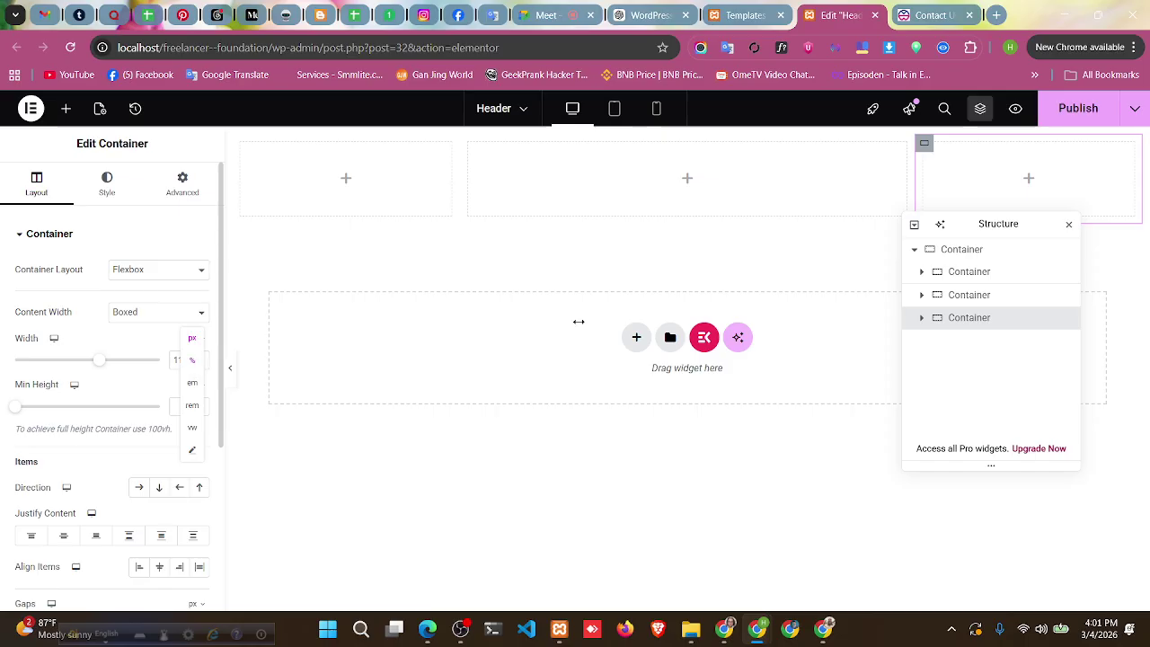
left_click(1027, 178)
left_click_drag(991, 223, 985, 326)
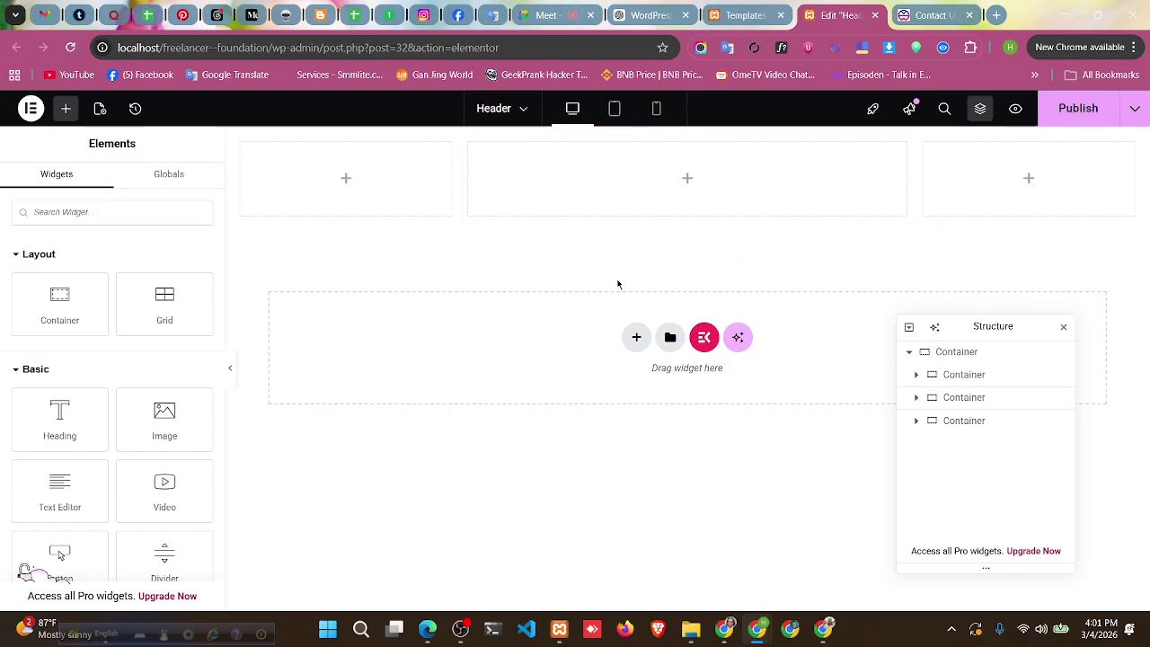
left_click(344, 180)
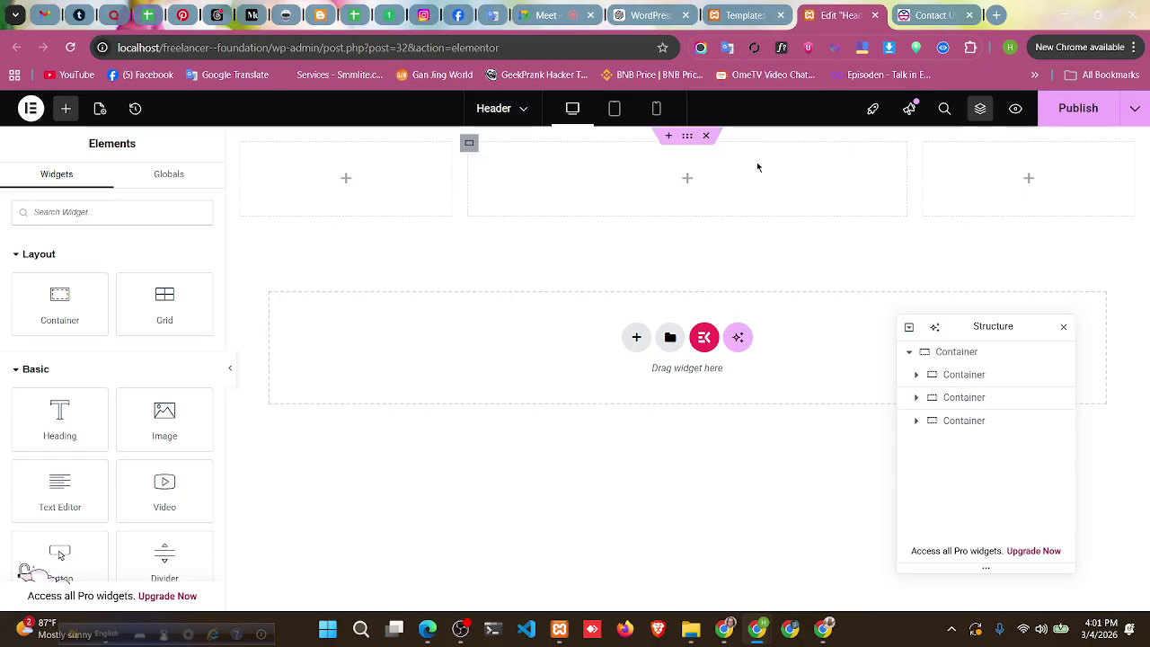
- Give the outer header container a classic background in dark blue (#0F2172) with slightly reduced opacity
left_click(686, 138)
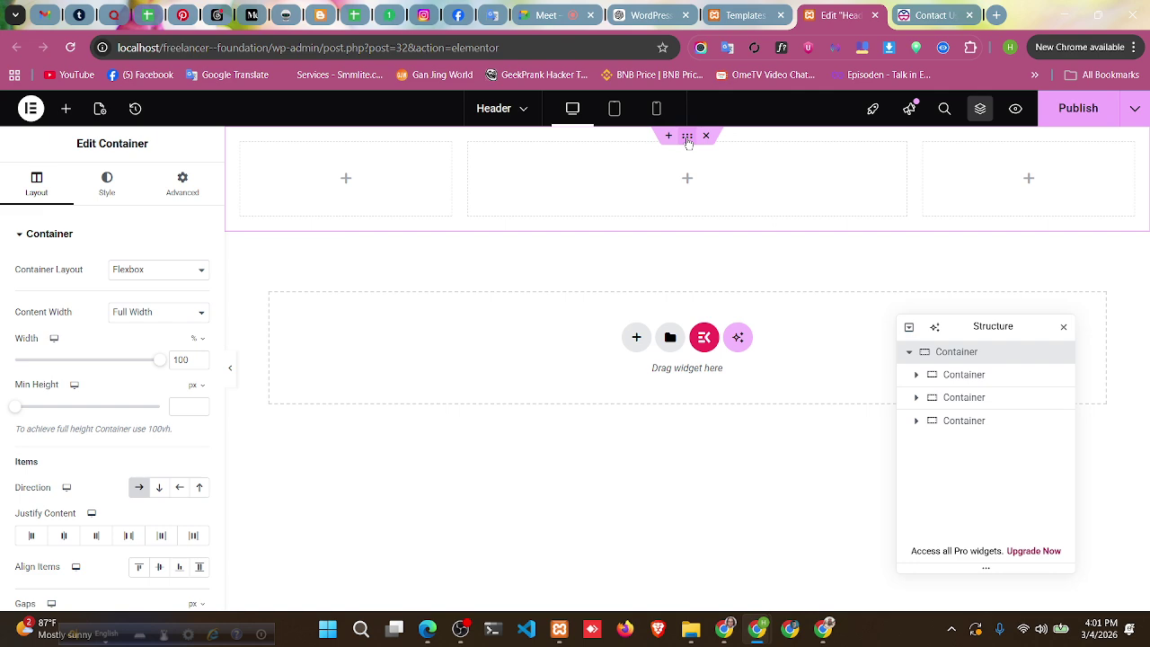
left_click(115, 199)
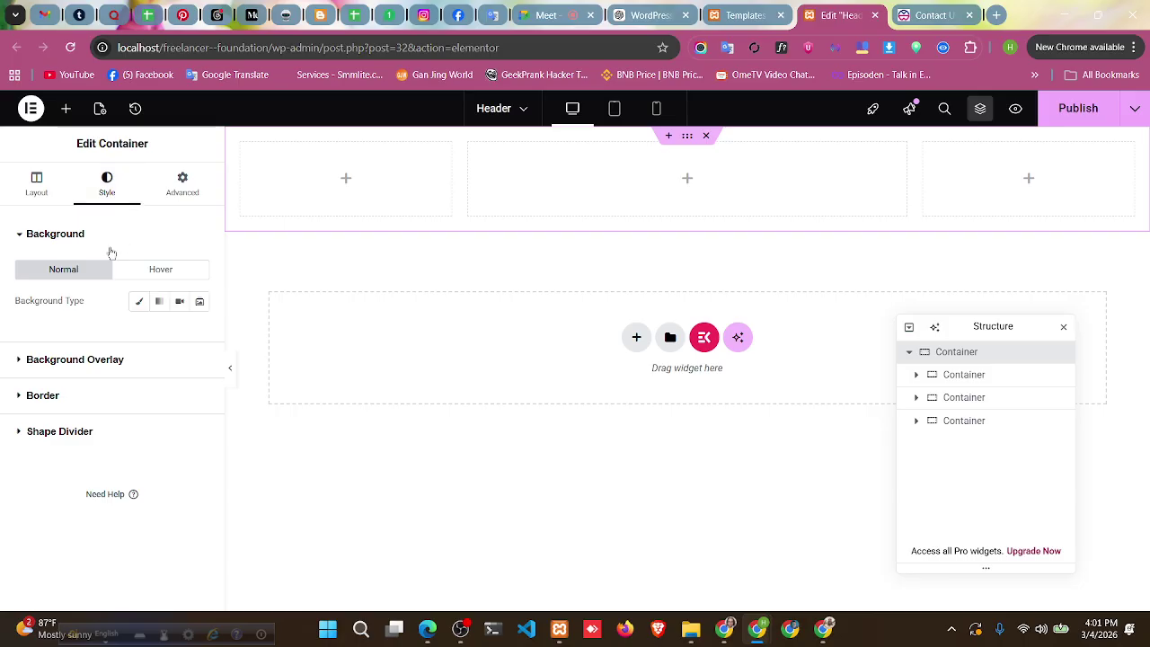
left_click(140, 304)
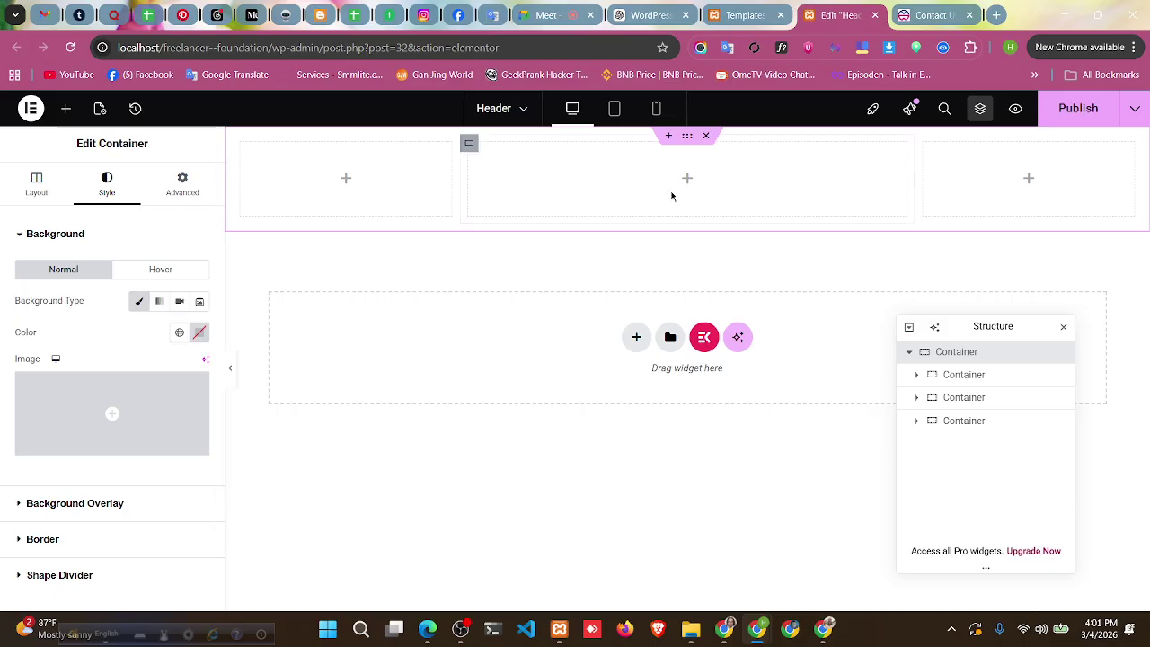
left_click(201, 334)
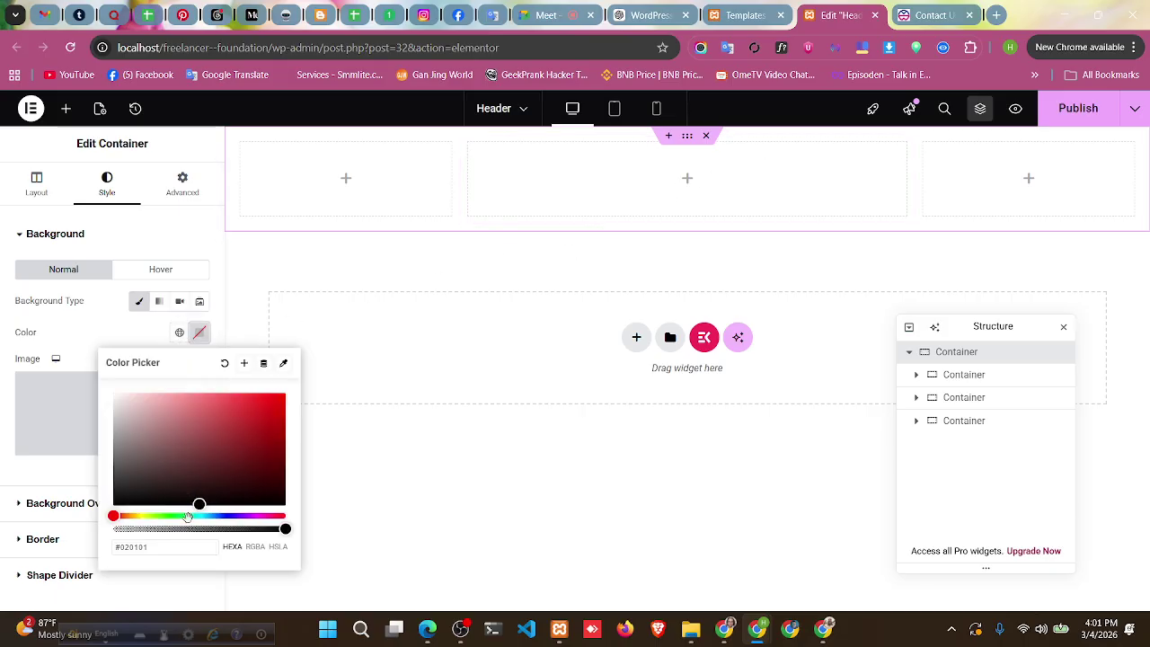
left_click_drag(188, 517, 223, 516)
mouse_move(243, 446)
left_mouse_down()
mouse_move(257, 436)
mouse_move(254, 415)
mouse_move(211, 420)
mouse_move(262, 456)
left_mouse_up()
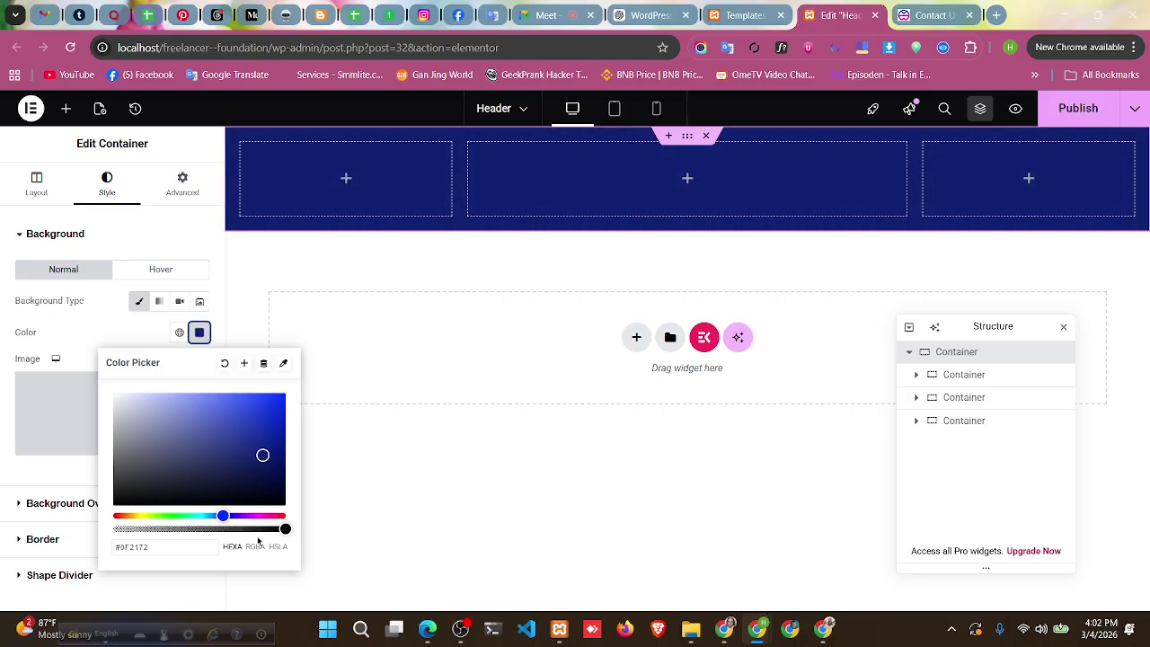
mouse_move(273, 530)
left_mouse_down()
mouse_move(234, 532)
mouse_move(268, 528)
left_mouse_up()
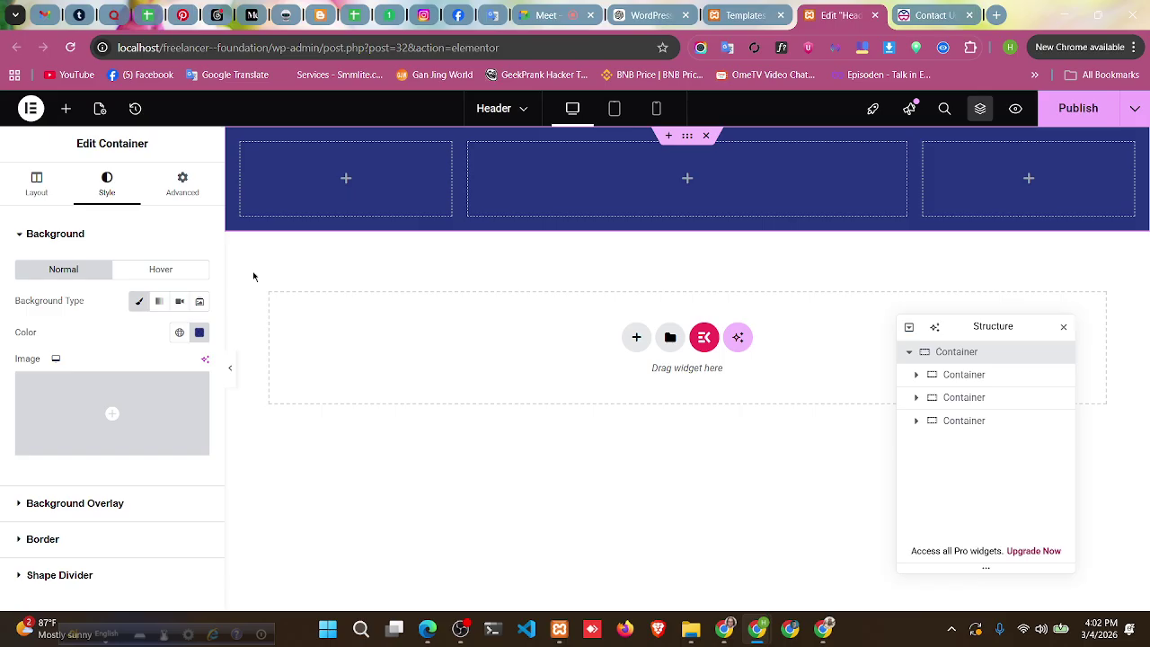
- Unlink the outer container's padding and margin values and set them all to 0 px
left_click(181, 193)
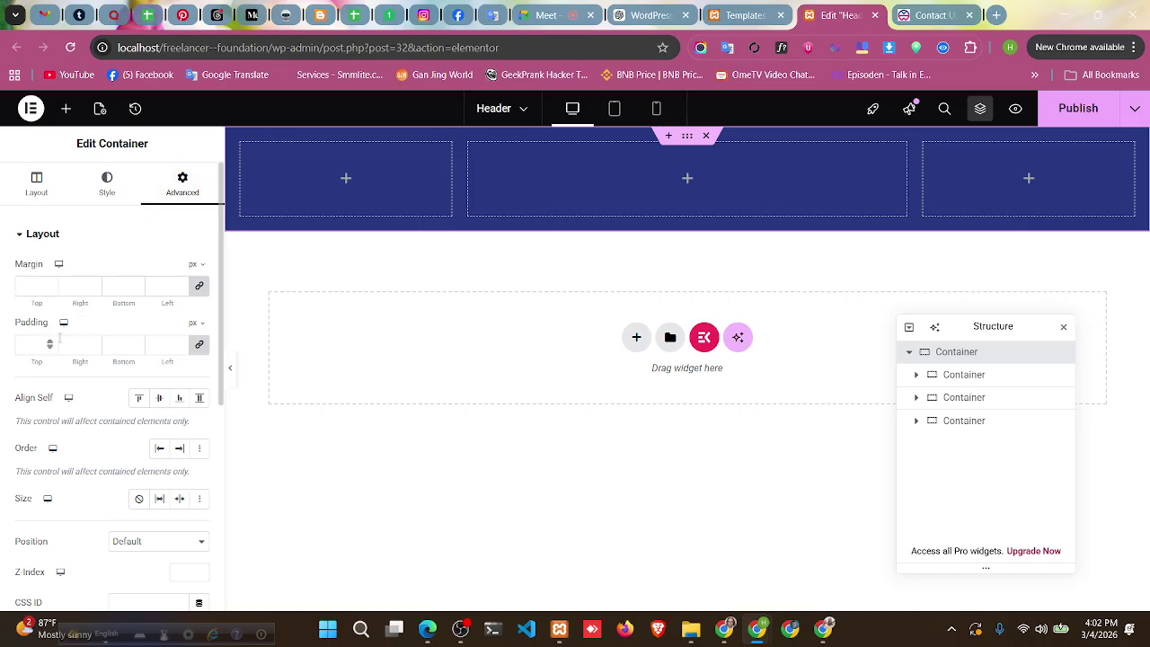
left_click(199, 347)
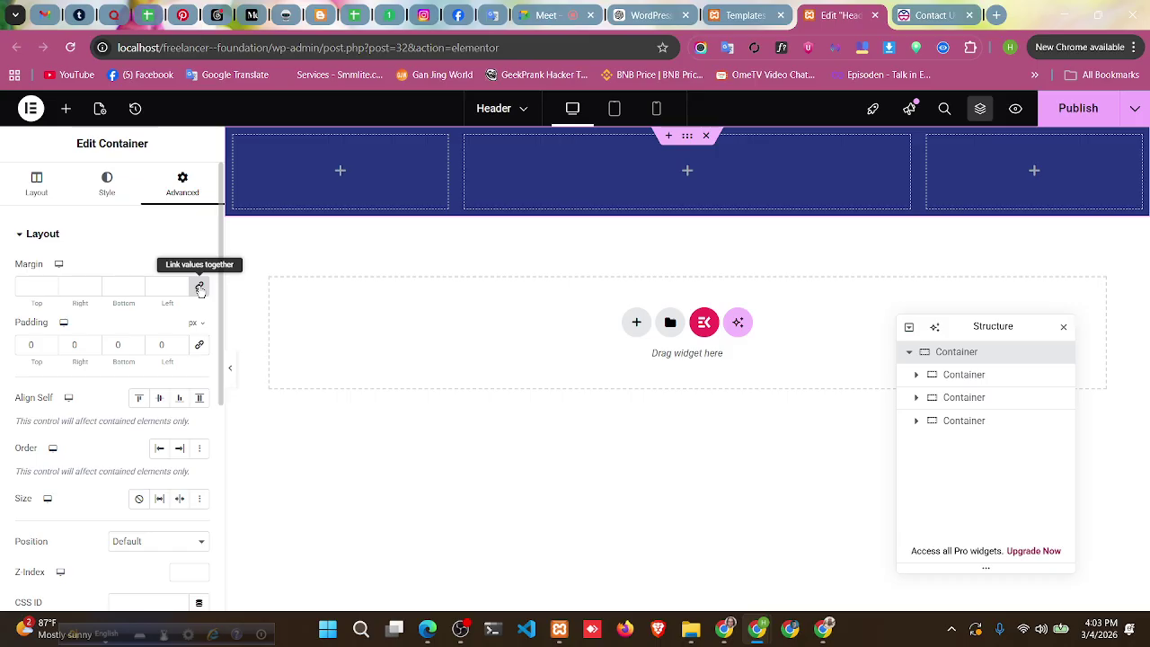
left_click(199, 287)
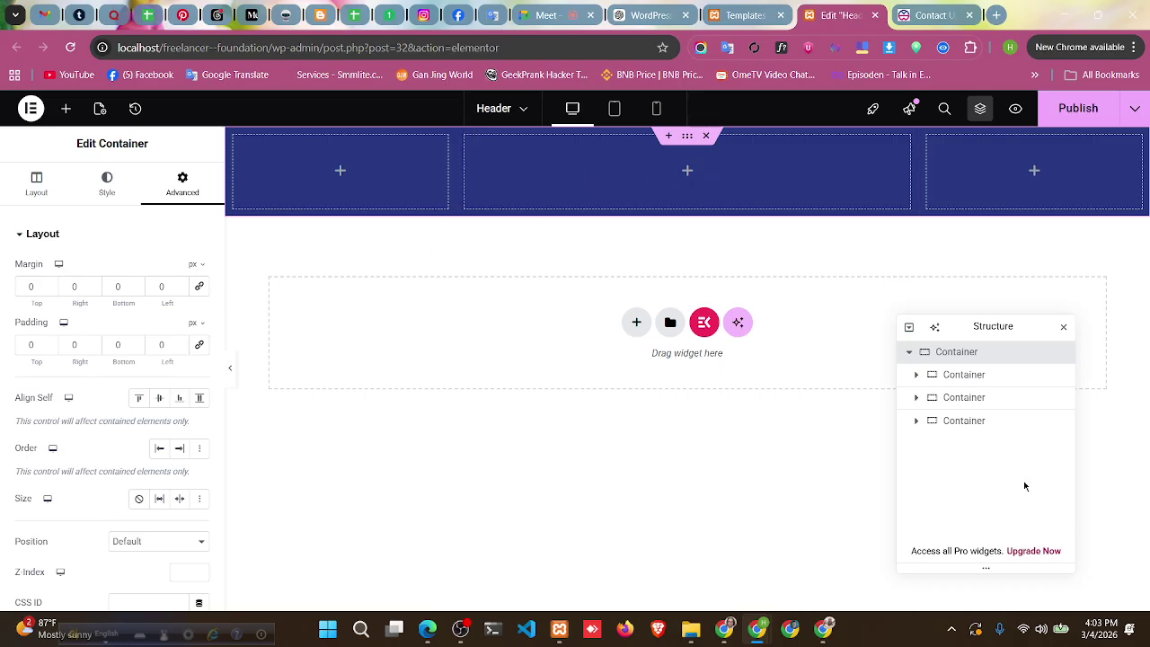
- Search the widget library for a logo element for the first header column, and clear the search
left_click(349, 185)
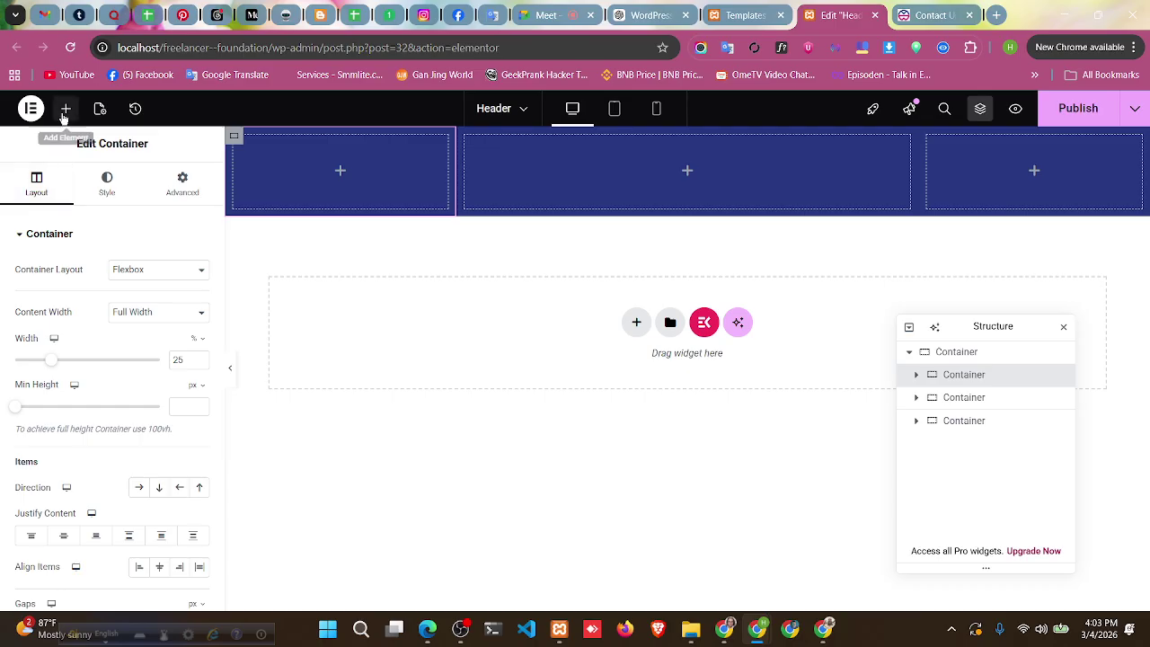
left_click(64, 109)
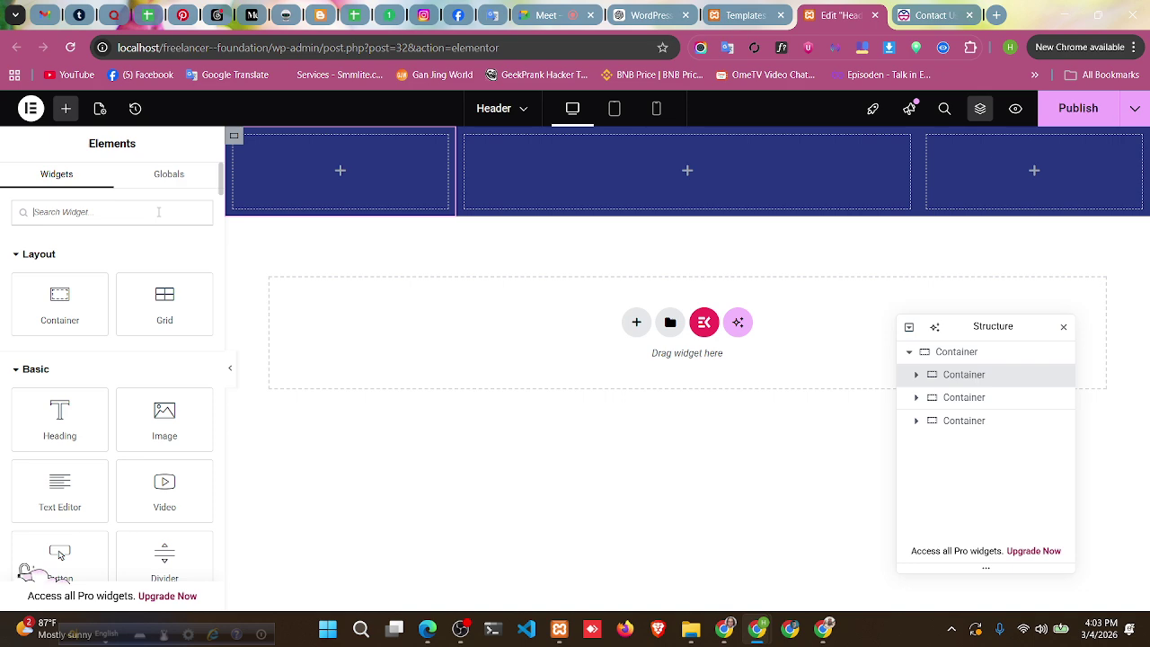
type("ico")
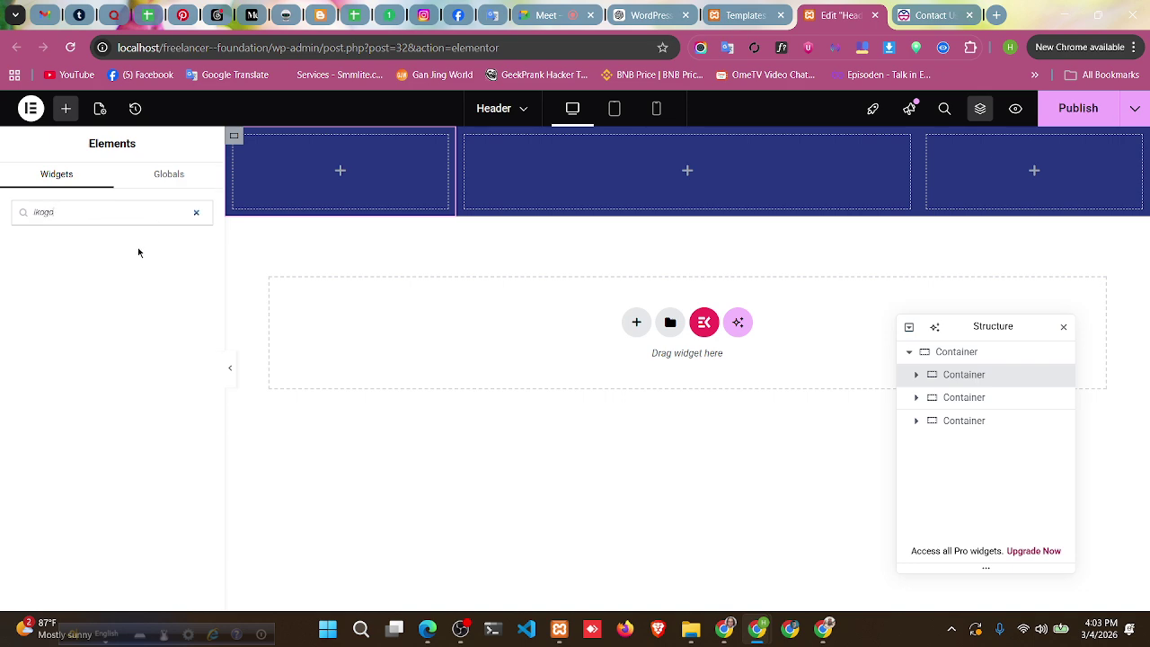
type("go")
key("BackSpace")
key("BackSpace")
key("BackSpace")
key("BackSpace")
key("BackSpace")
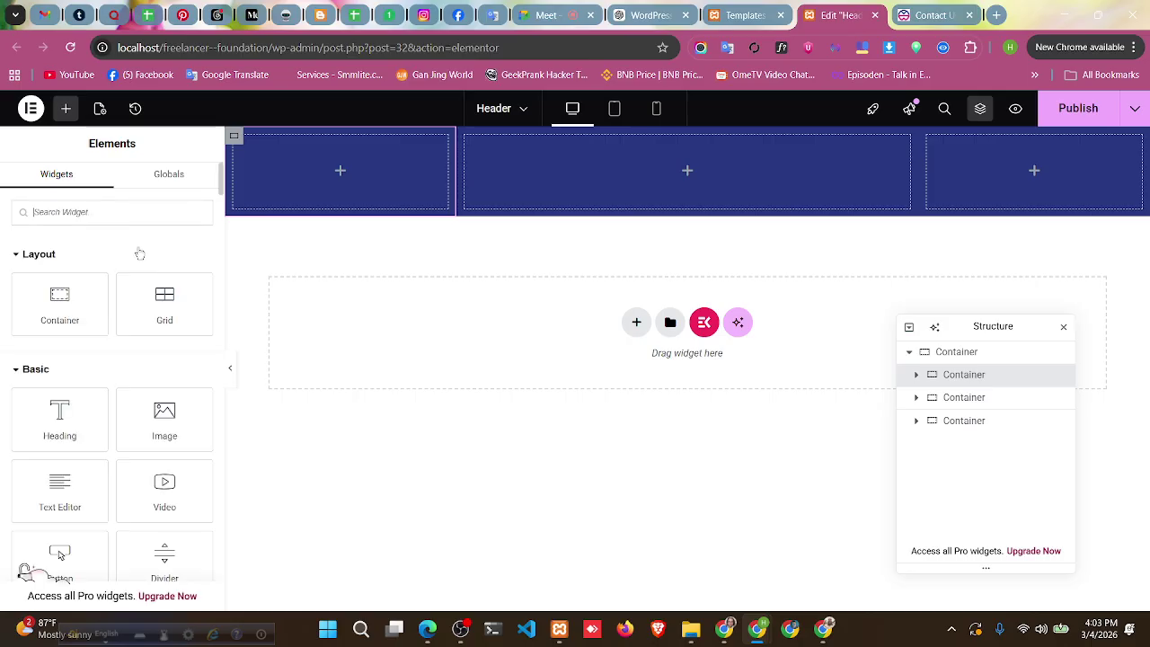
type("iogo")
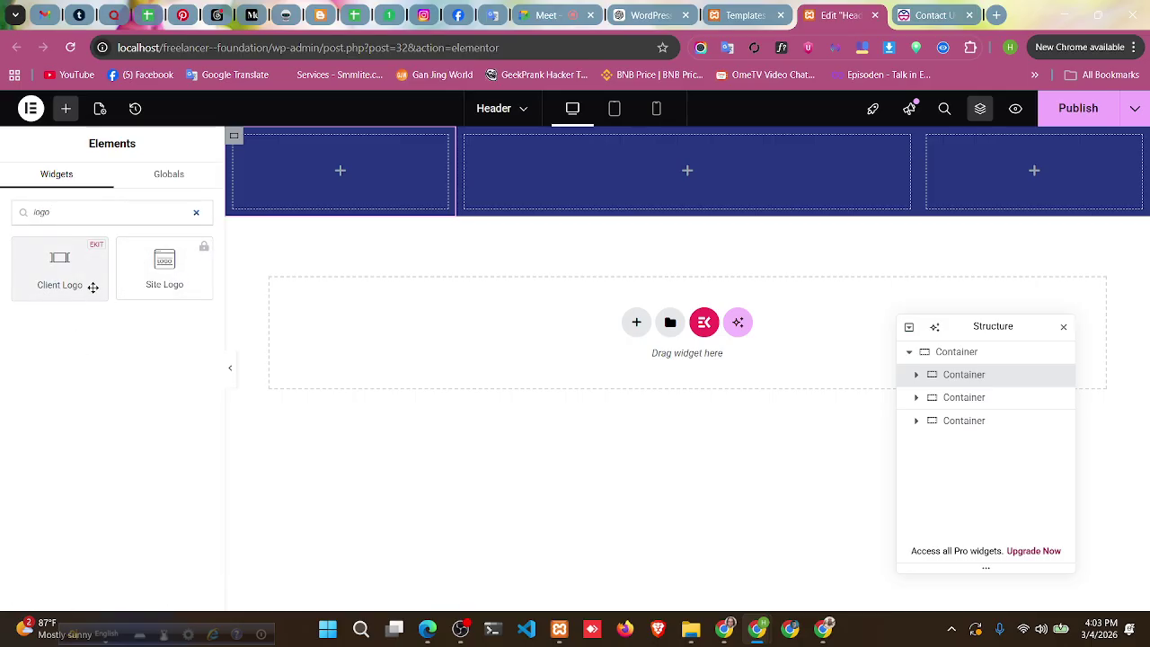
left_click(196, 212)
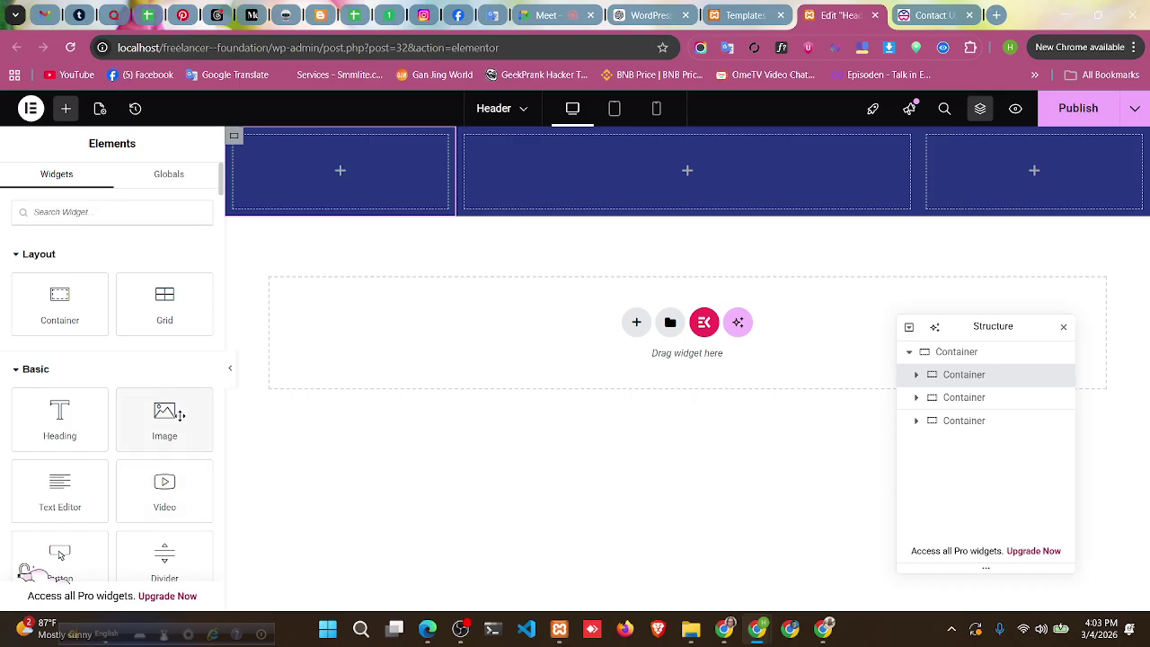
- Add an Image widget to the first header column, using the Freelancer foundation logo from the media library
left_click_drag(171, 415, 333, 174)
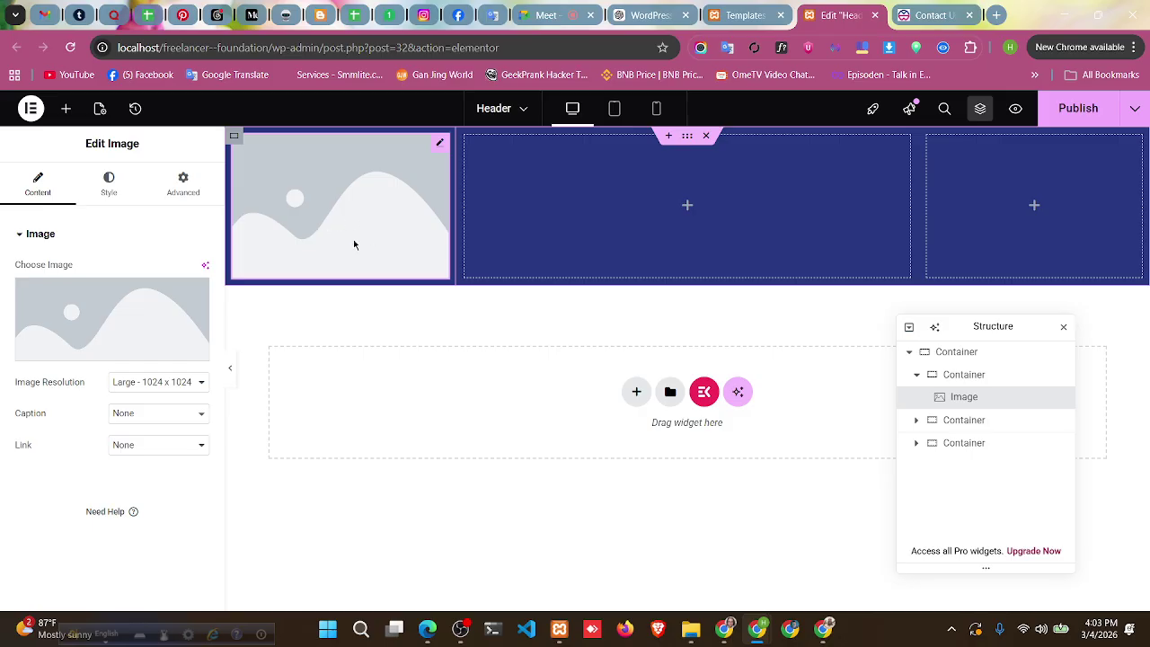
left_click(163, 313)
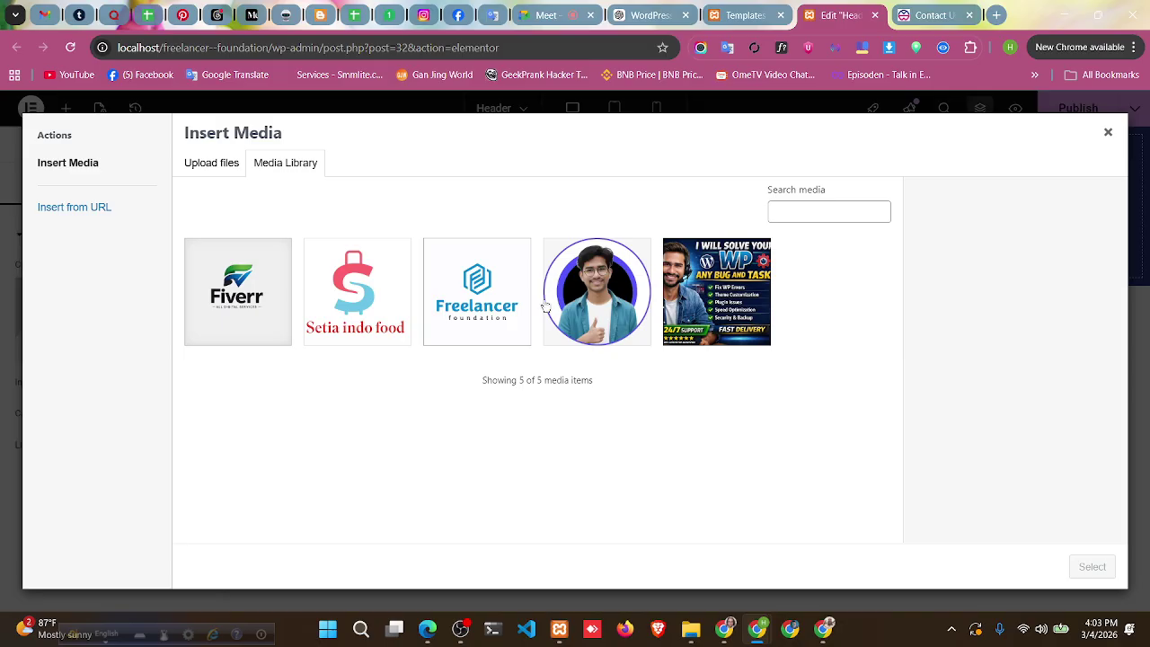
left_click(466, 321)
left_click(1091, 567)
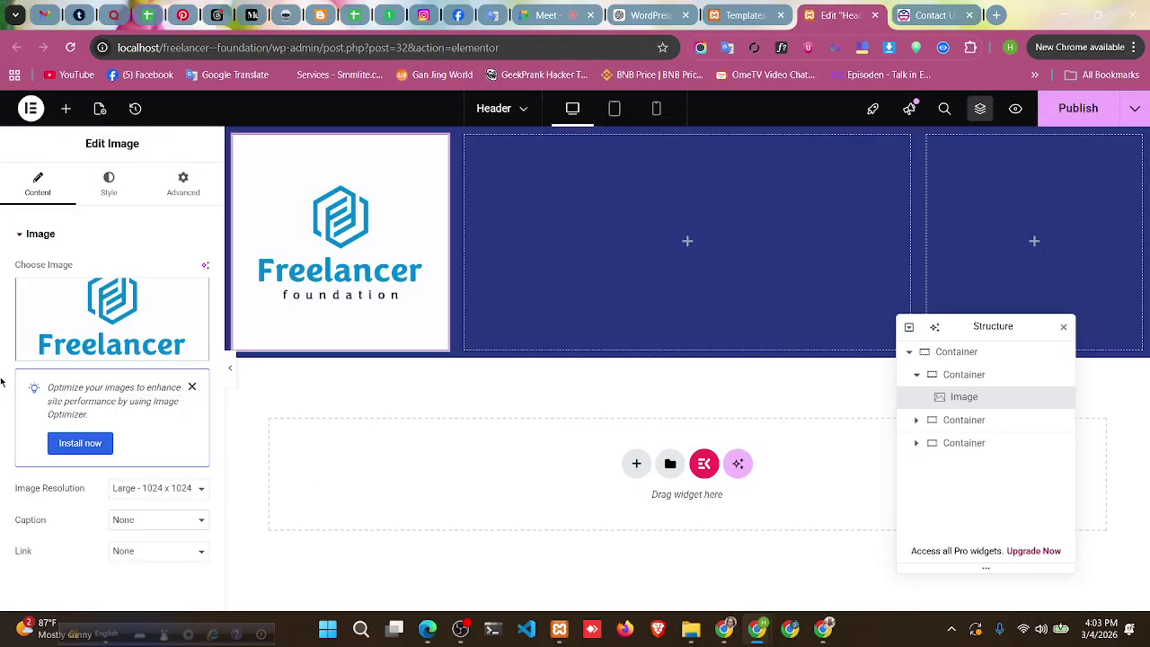
- Try the Thumbnail, Medium and Medium Large resolutions on the logo image
scroll(78, 440, "down", 1)
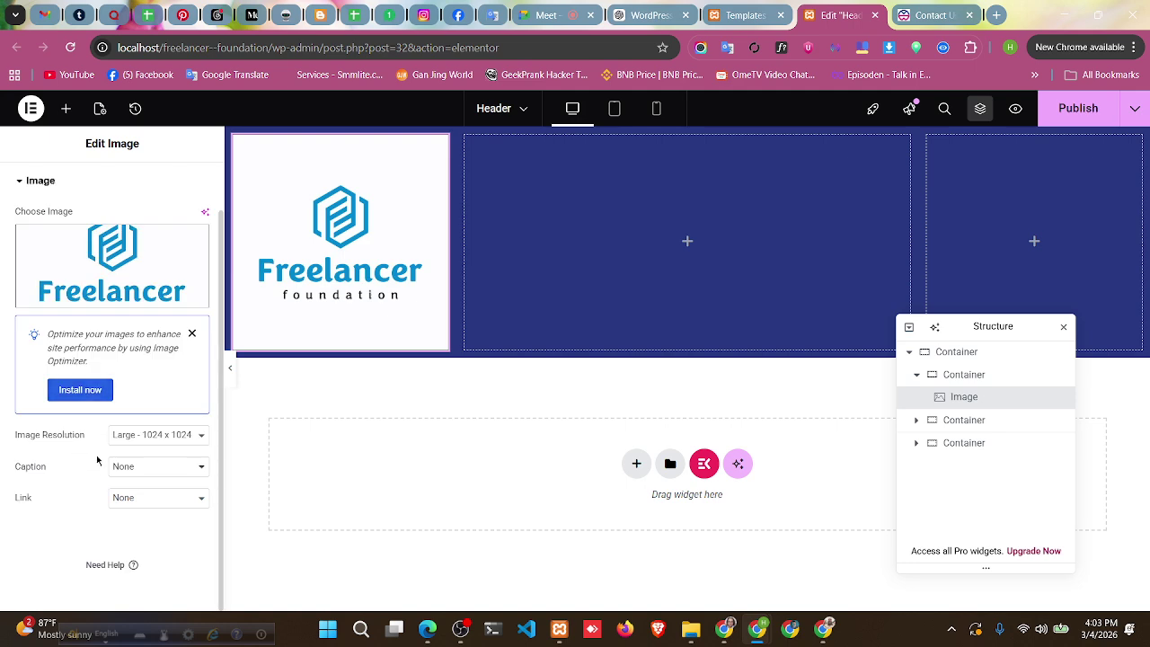
left_click(157, 434)
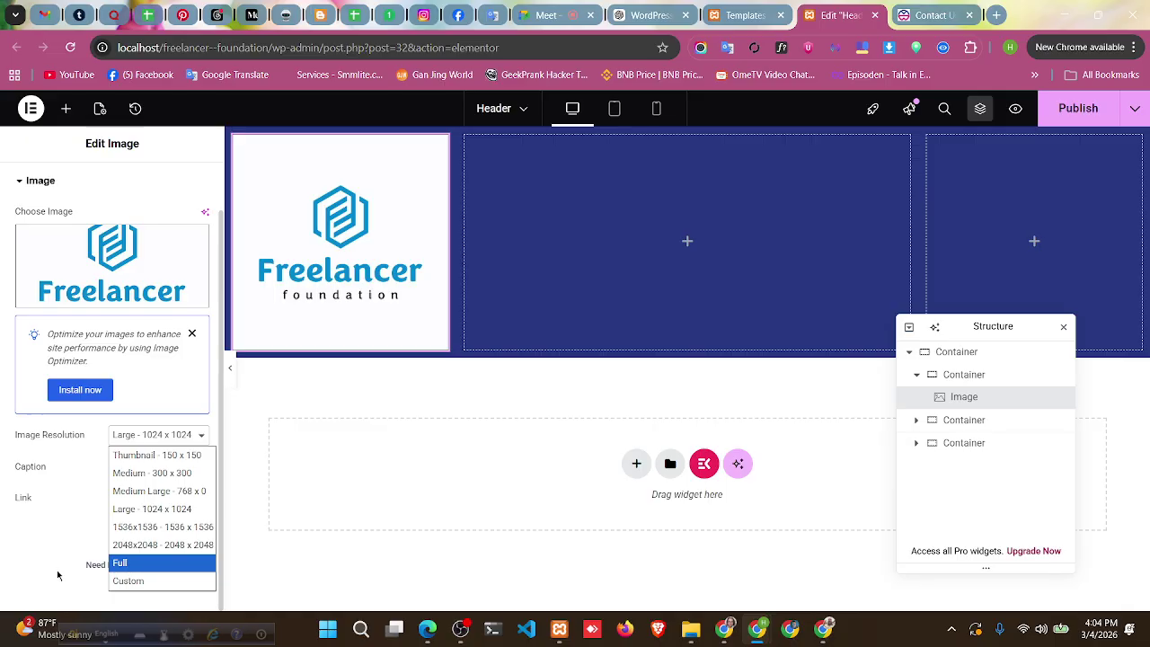
left_click(146, 455)
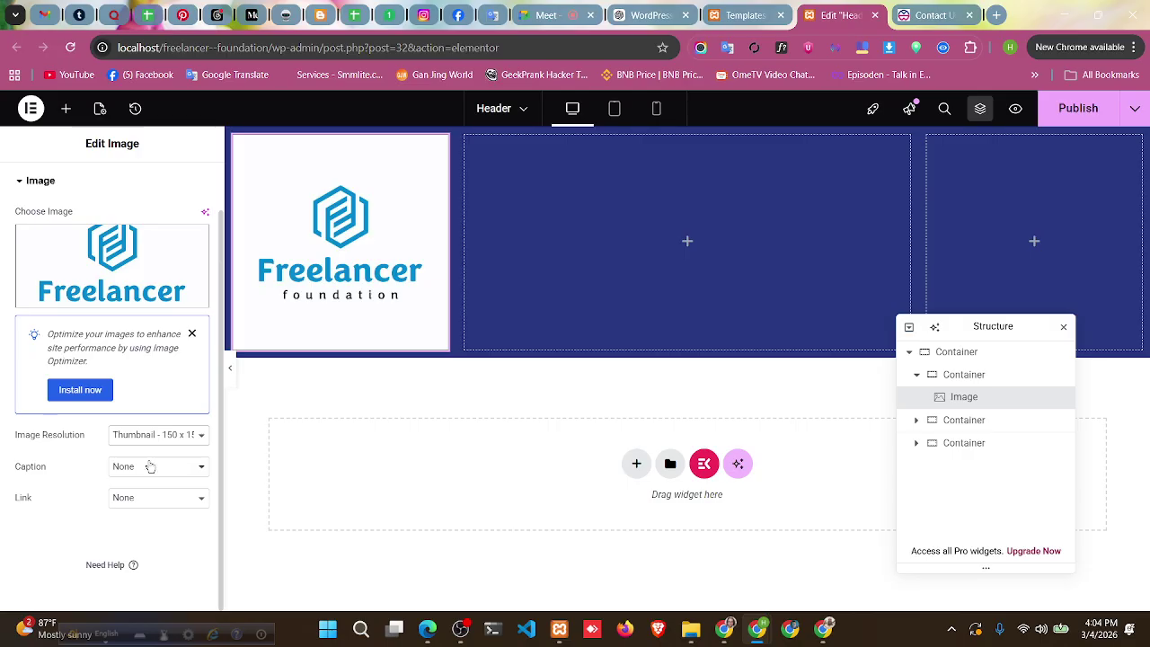
left_click(159, 440)
left_click(163, 472)
left_click(168, 437)
left_click(155, 496)
- Set the logo's image resolution to Full
left_click(162, 436)
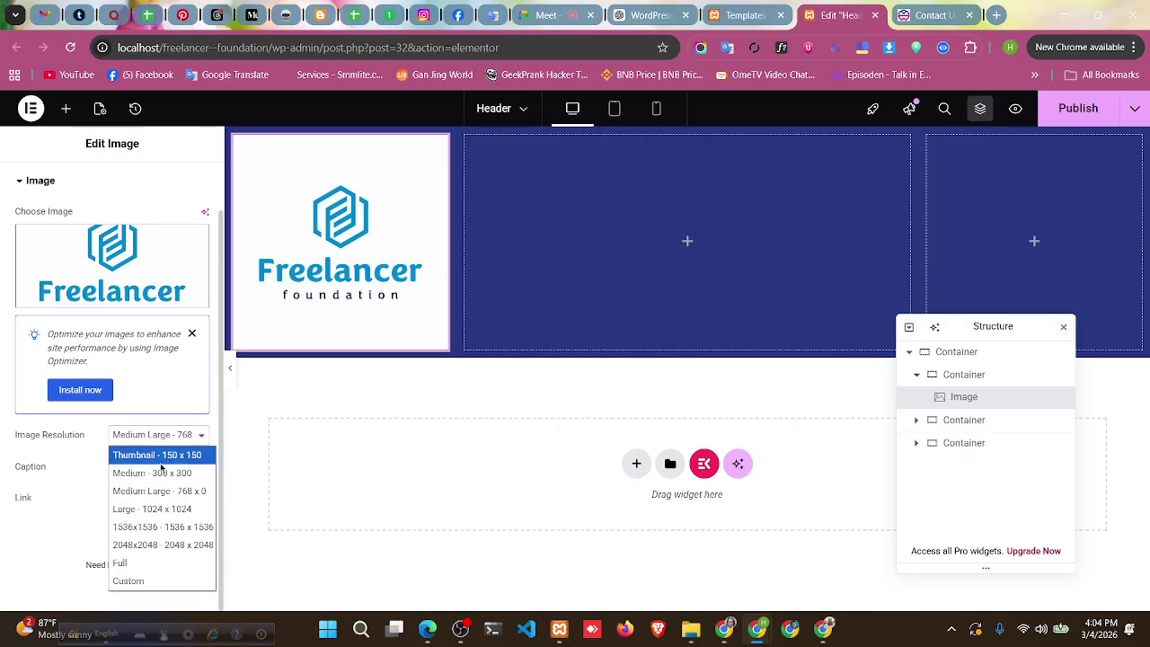
key("Escape")
left_click(151, 569)
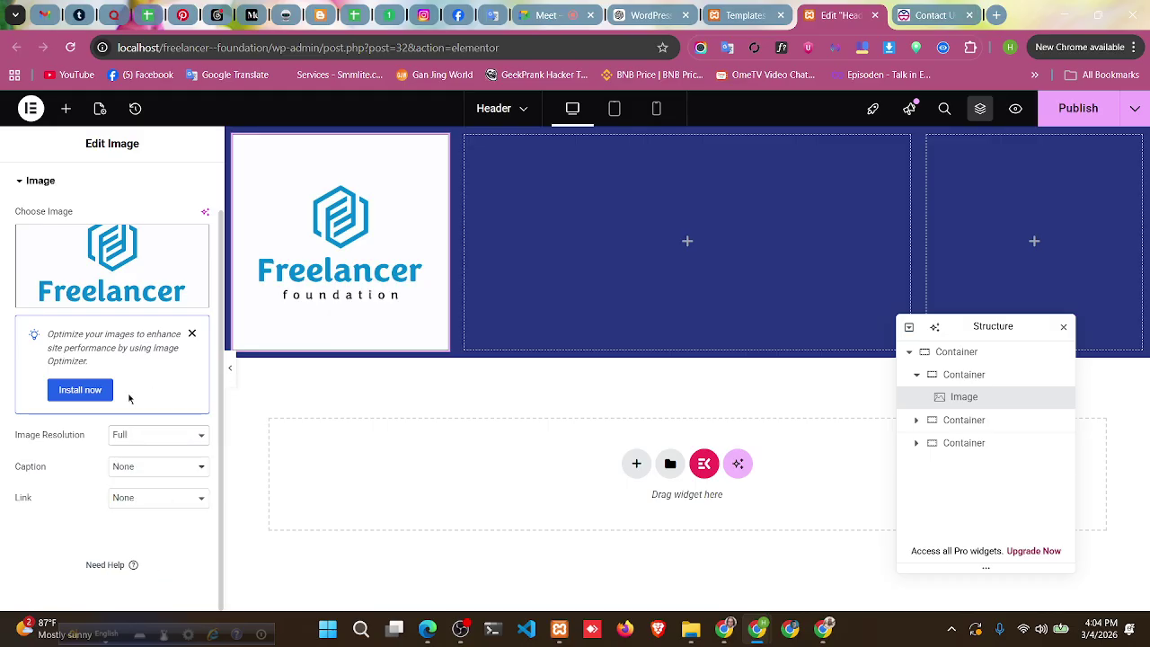
- Try Attachment Caption on the logo, check the image's attachment details, and set the caption back to None
left_click(149, 476)
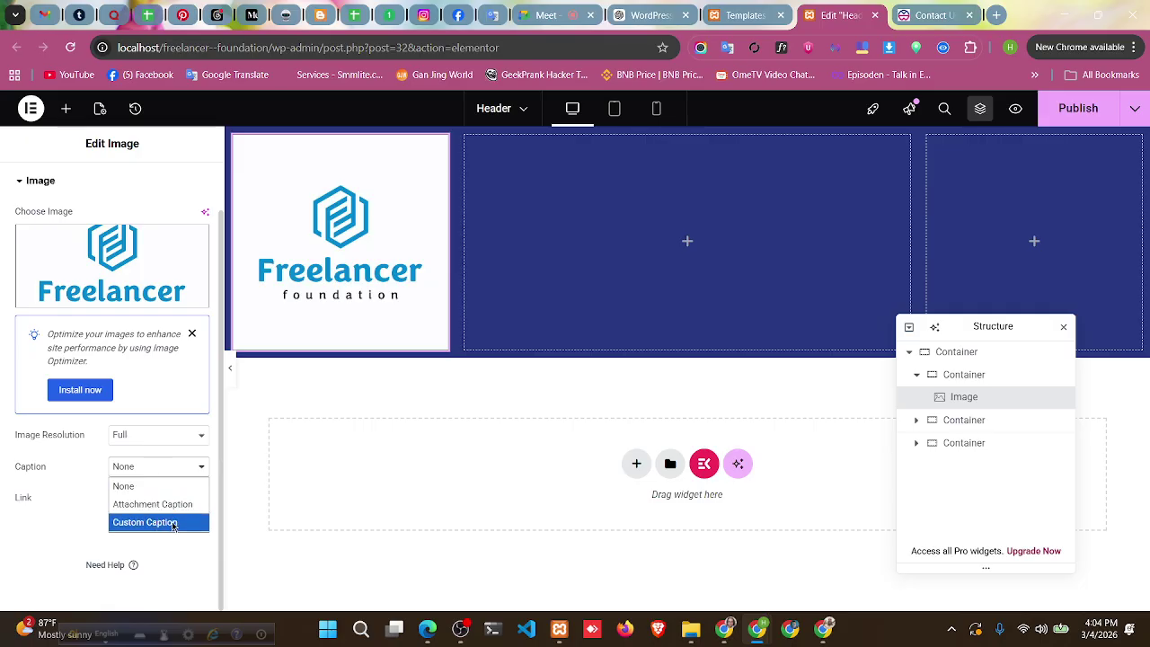
left_click(141, 486)
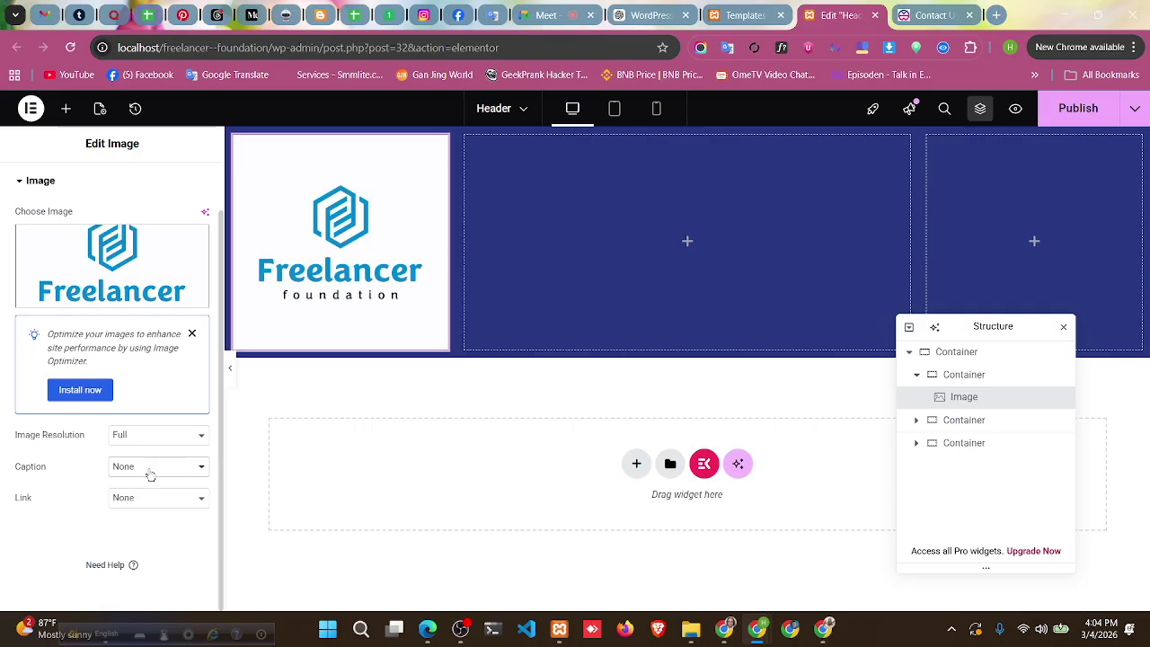
left_click(149, 469)
left_click(154, 504)
left_click(141, 271)
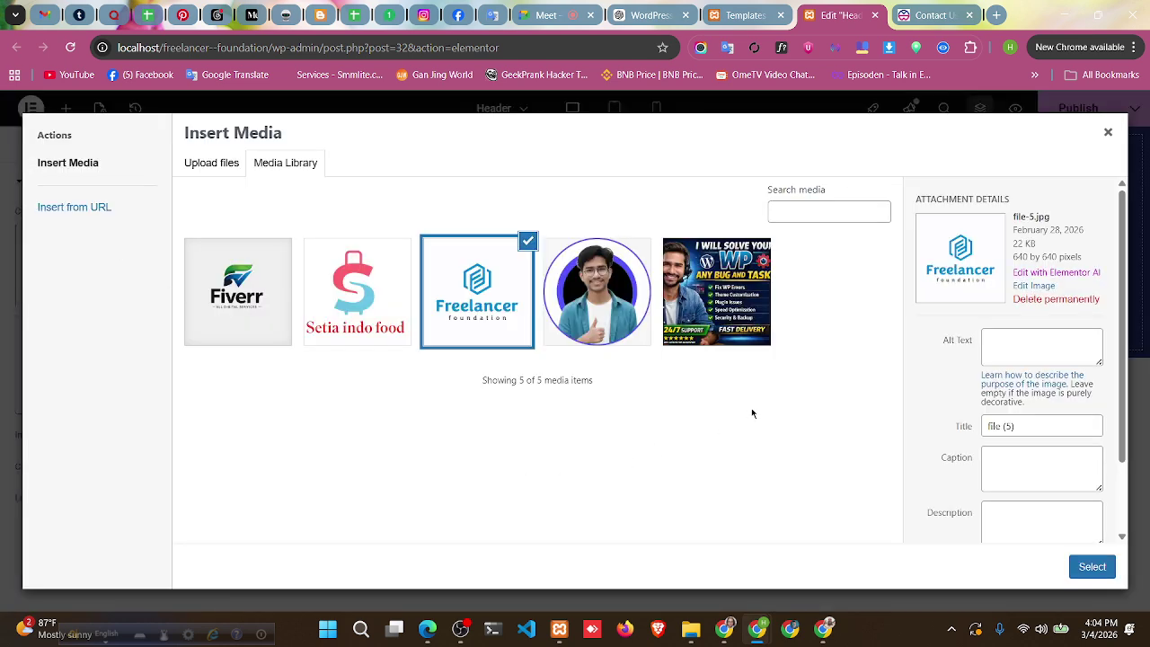
scroll(1026, 448, "down", 2)
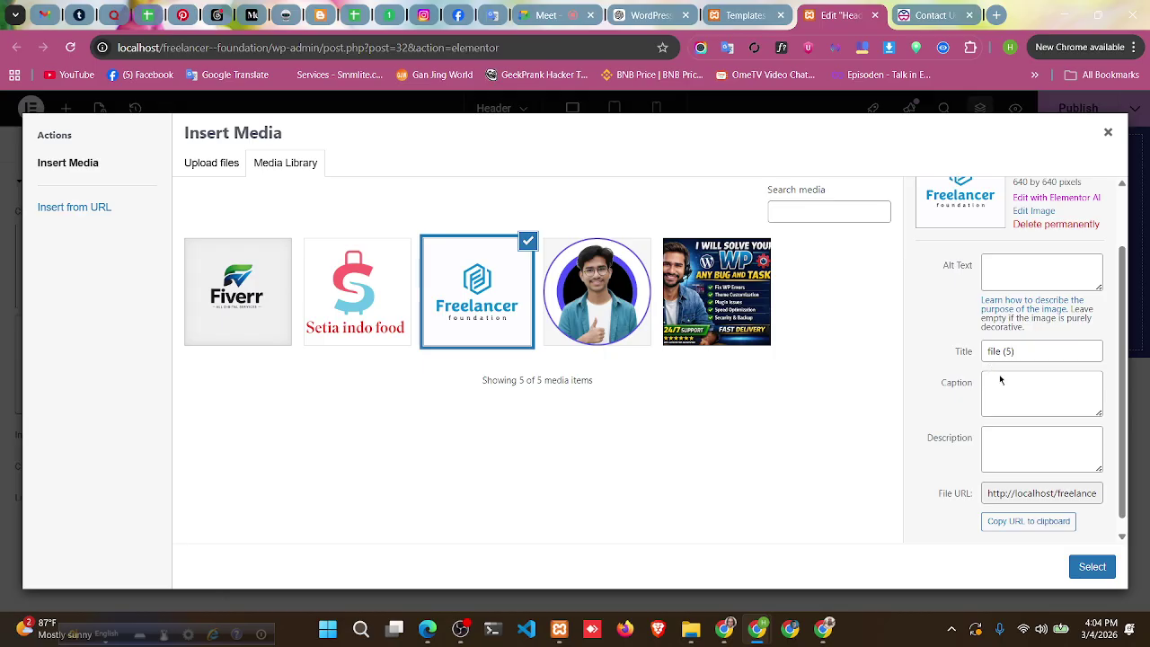
triple_click(1001, 337)
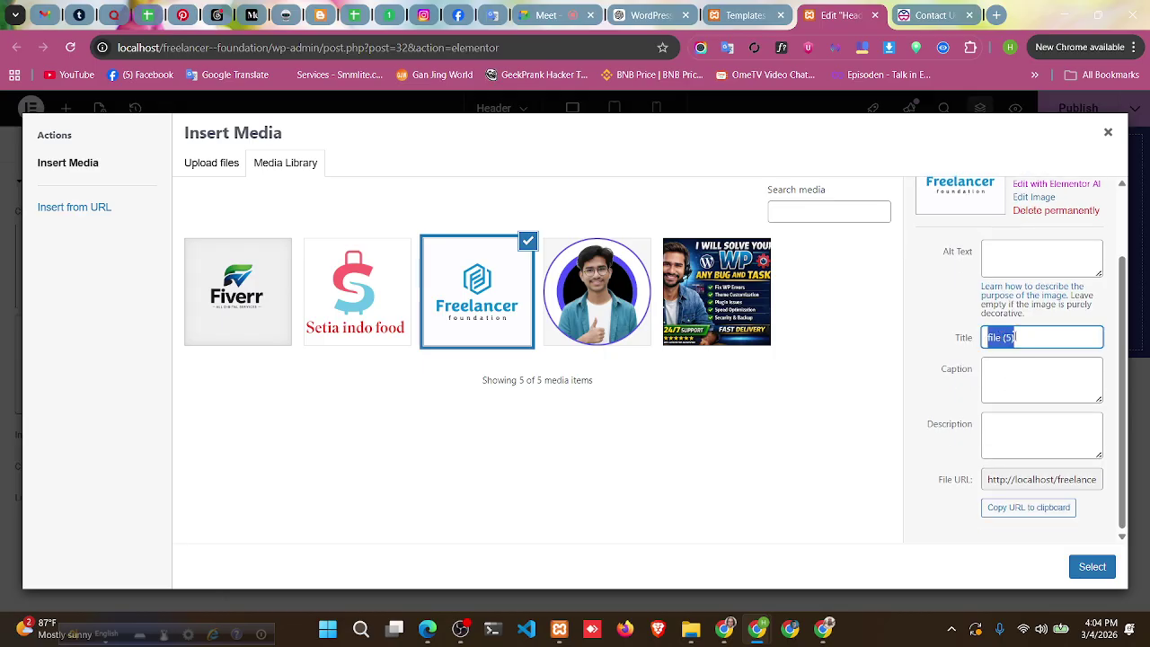
left_click(1108, 132)
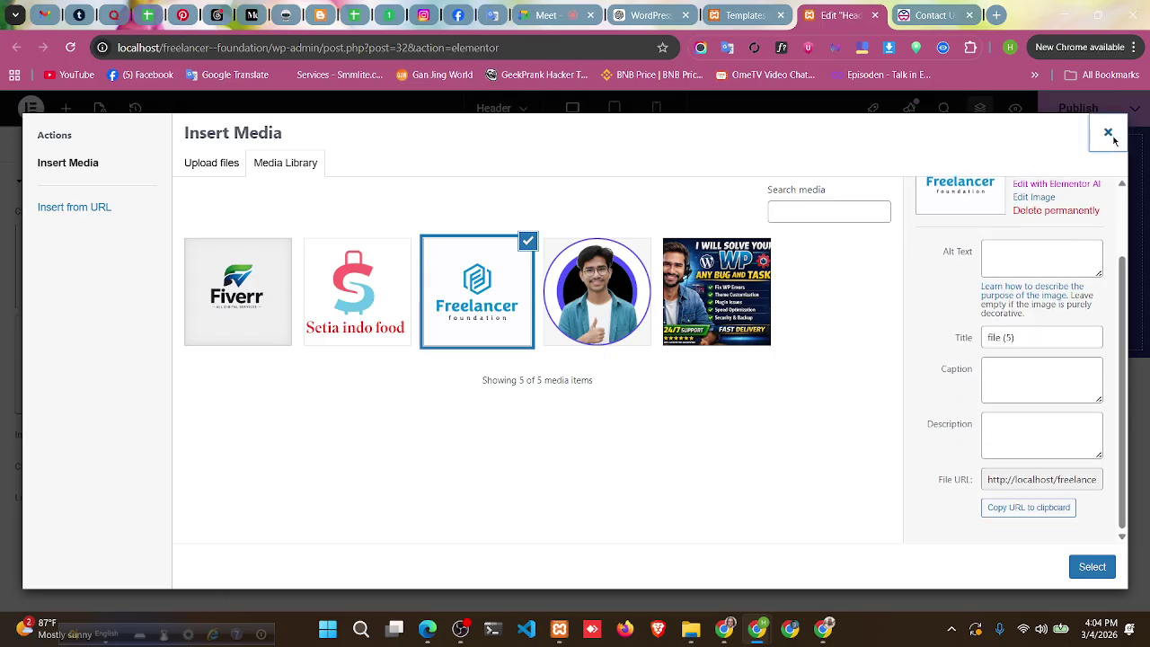
left_click(140, 467)
left_click(150, 486)
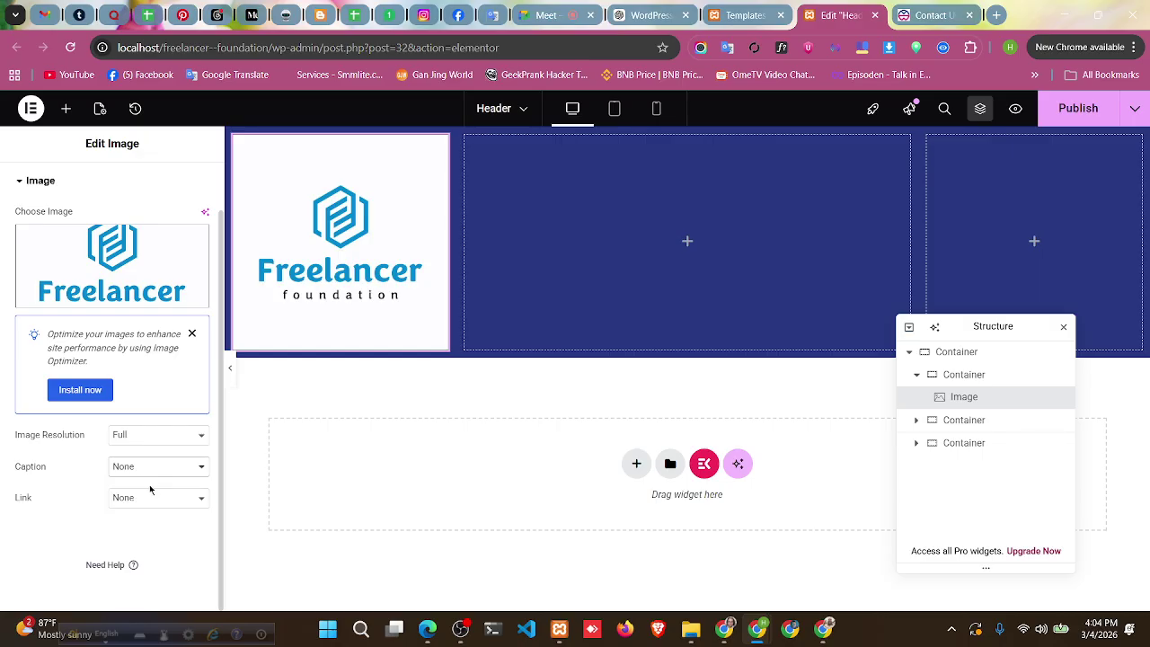
- Set the logo's link type to Custom URL and try # as its address, clearing it again
left_click(156, 502)
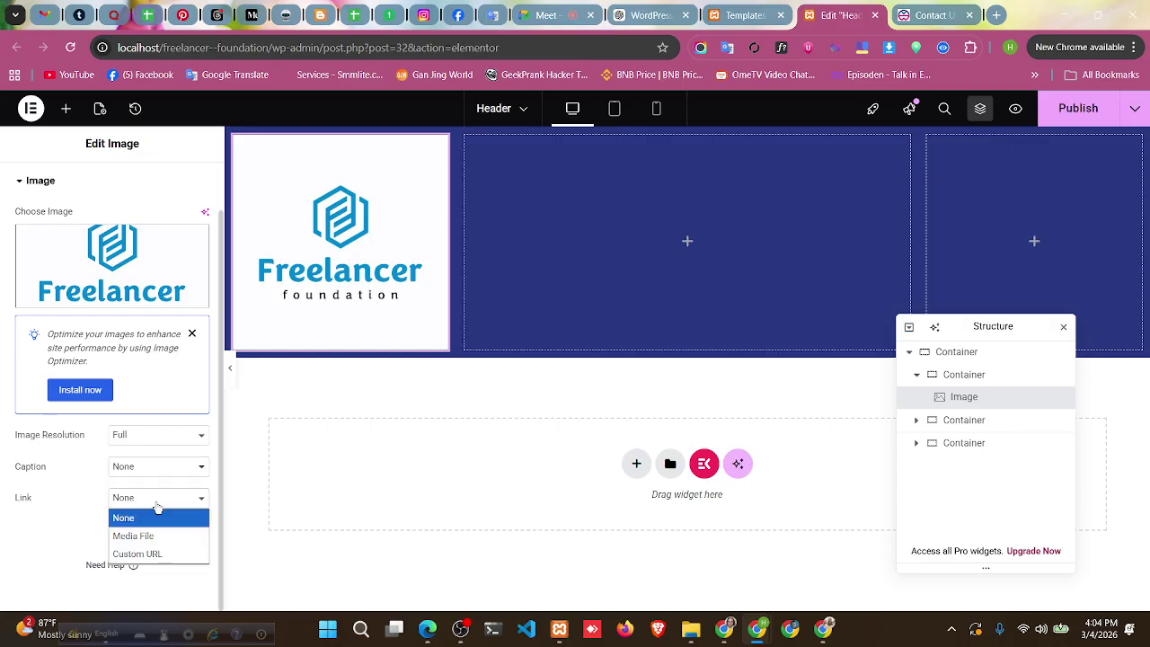
left_click(163, 554)
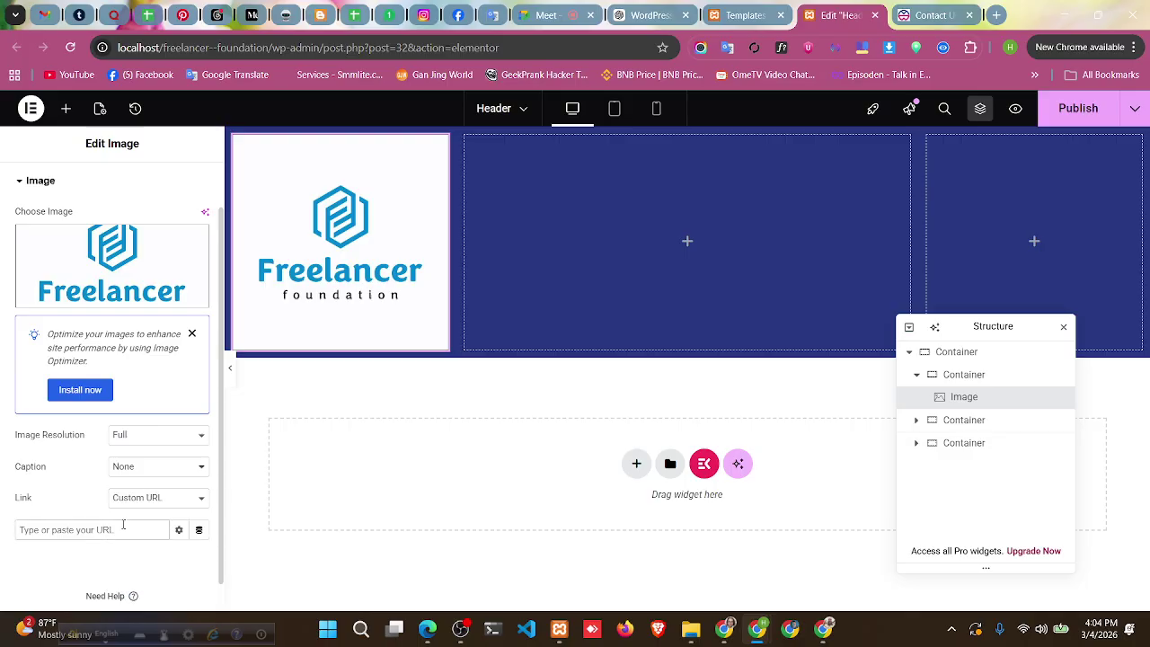
type("#")
key("BackSpace")
type("#")
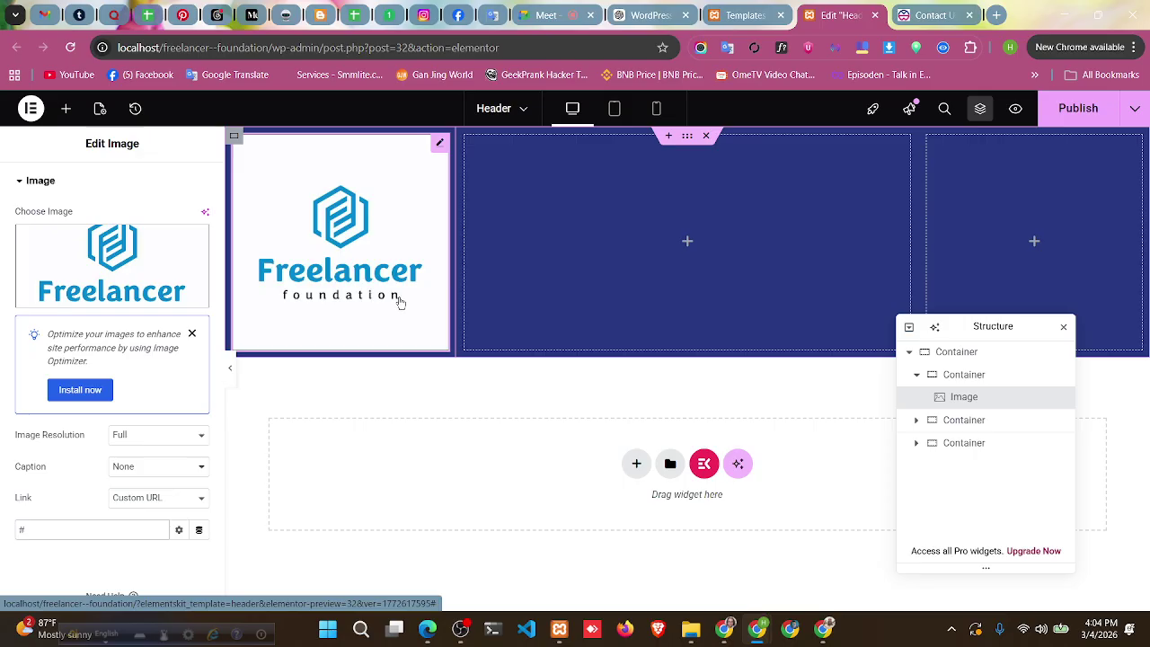
key("BackSpace")
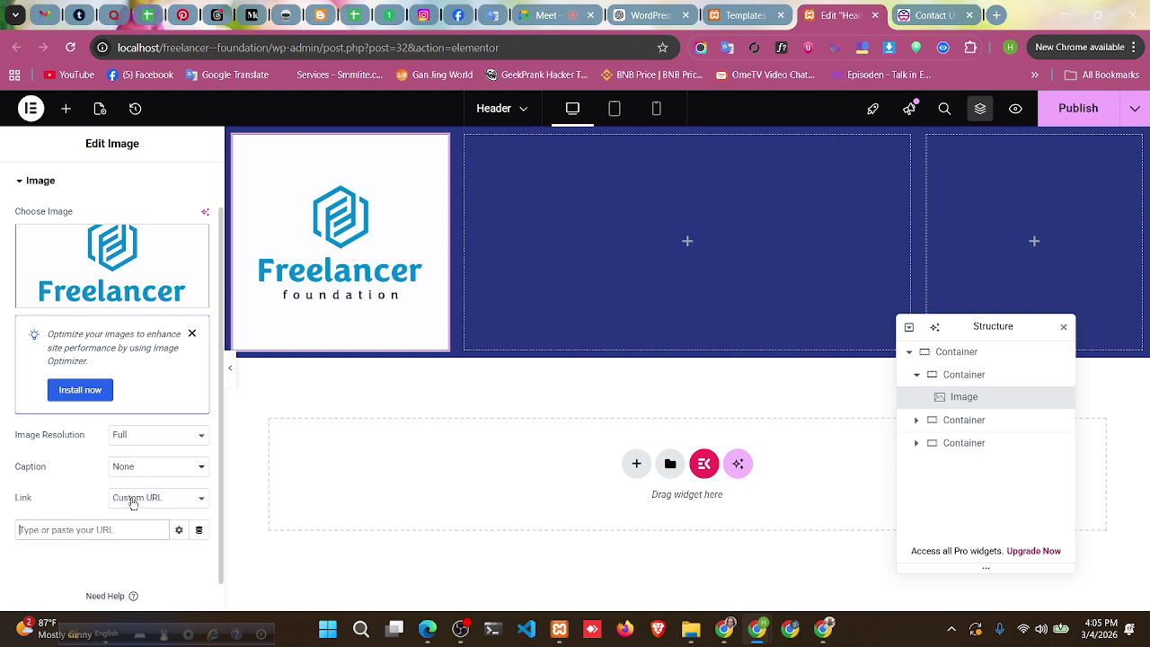
left_click(157, 497)
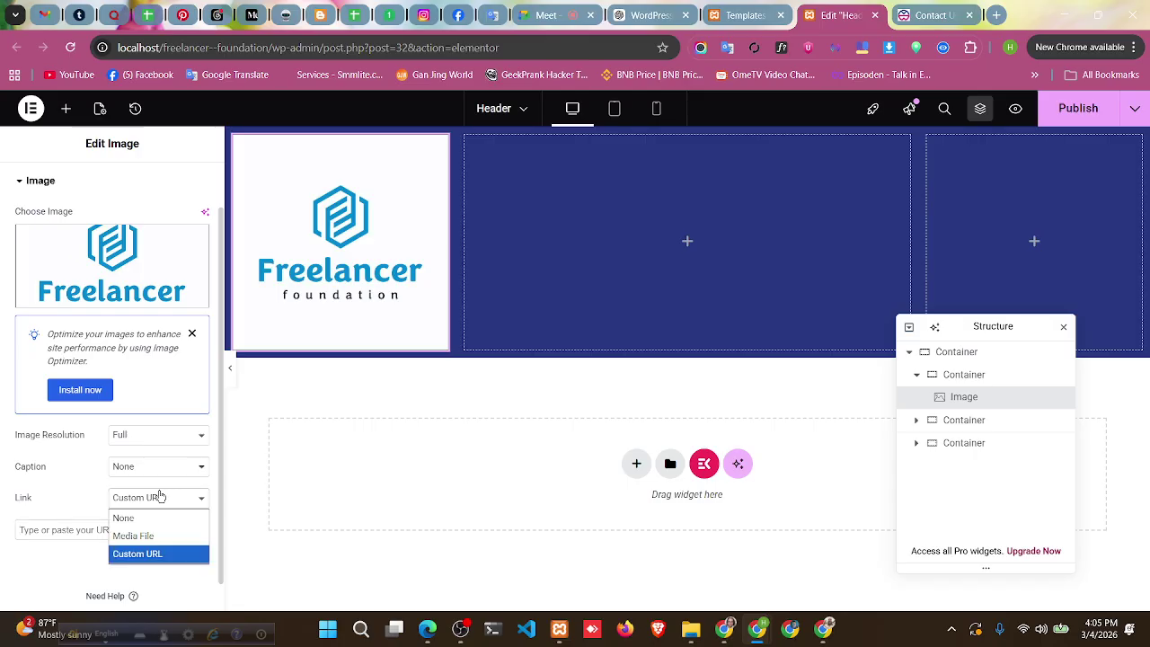
left_click(109, 500)
left_click(77, 530)
type("as")
key("BackSpace")
key("BackSpace")
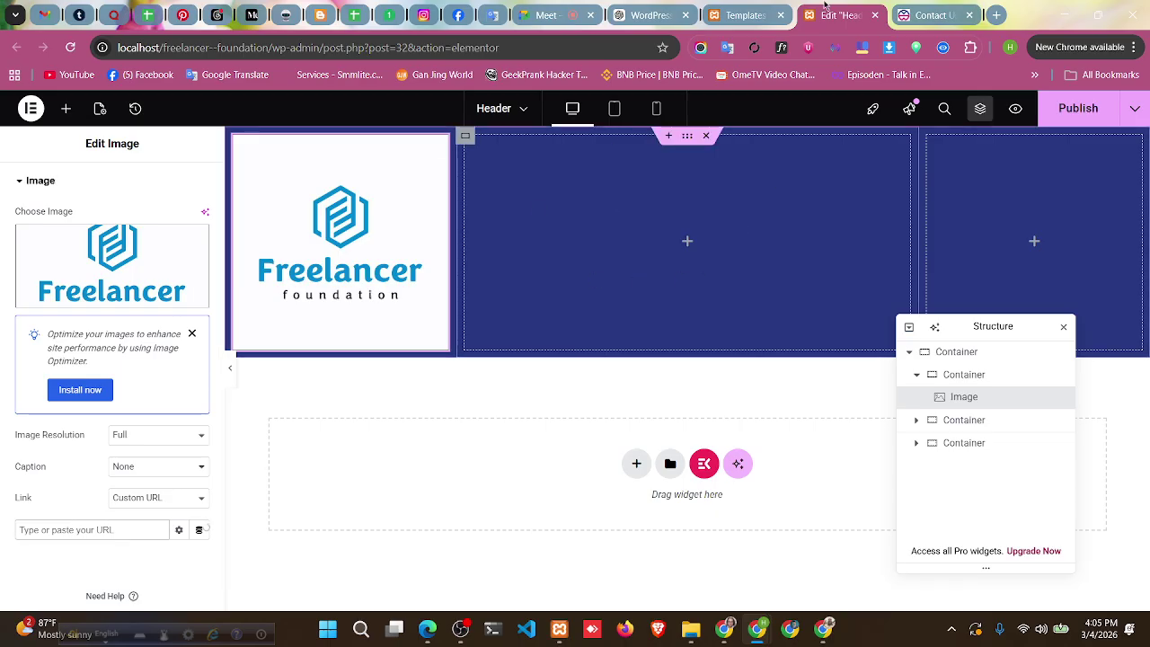
left_click(724, 13)
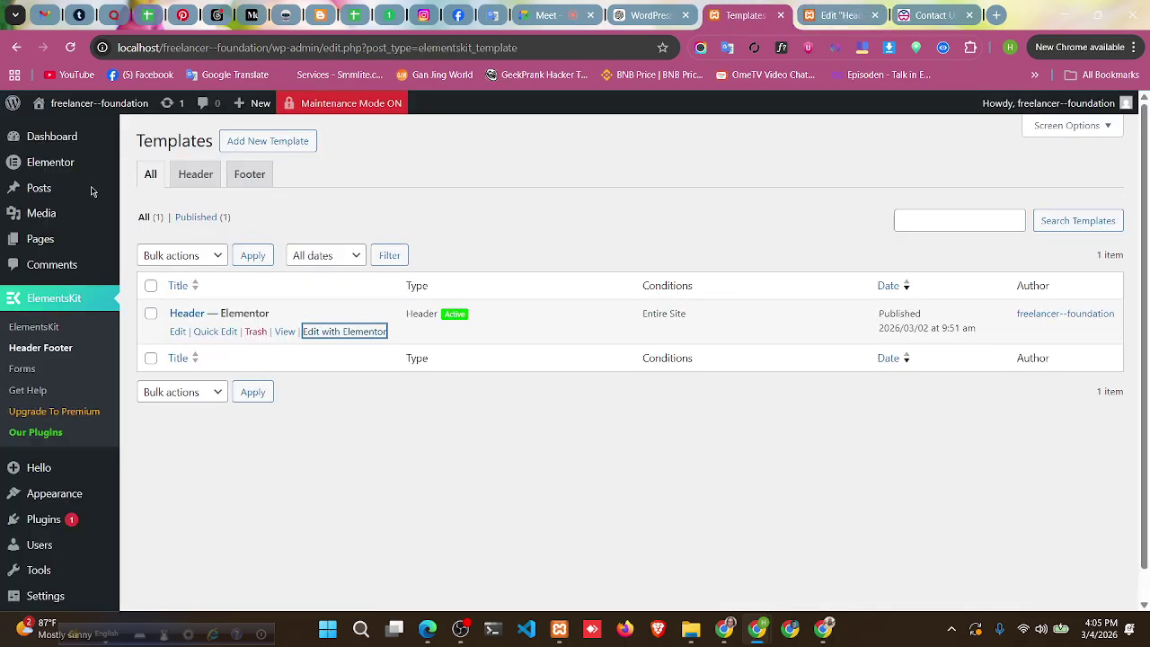
mouse_move(67, 106)
left_click(56, 129)
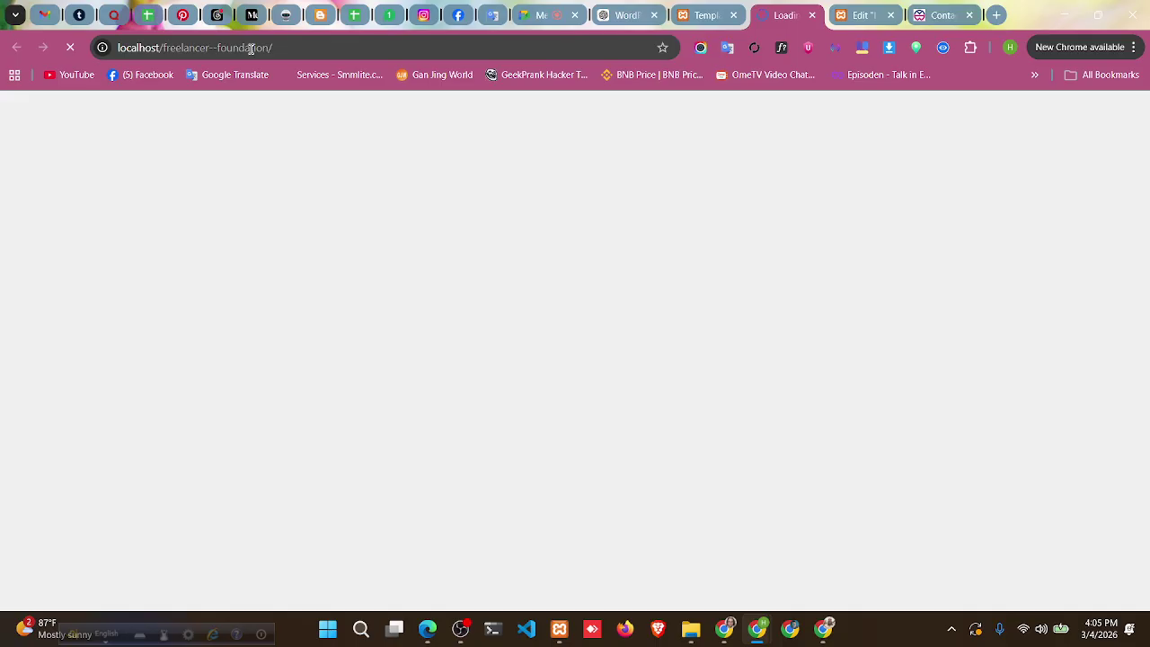
left_click(251, 50)
key("ctrl+c")
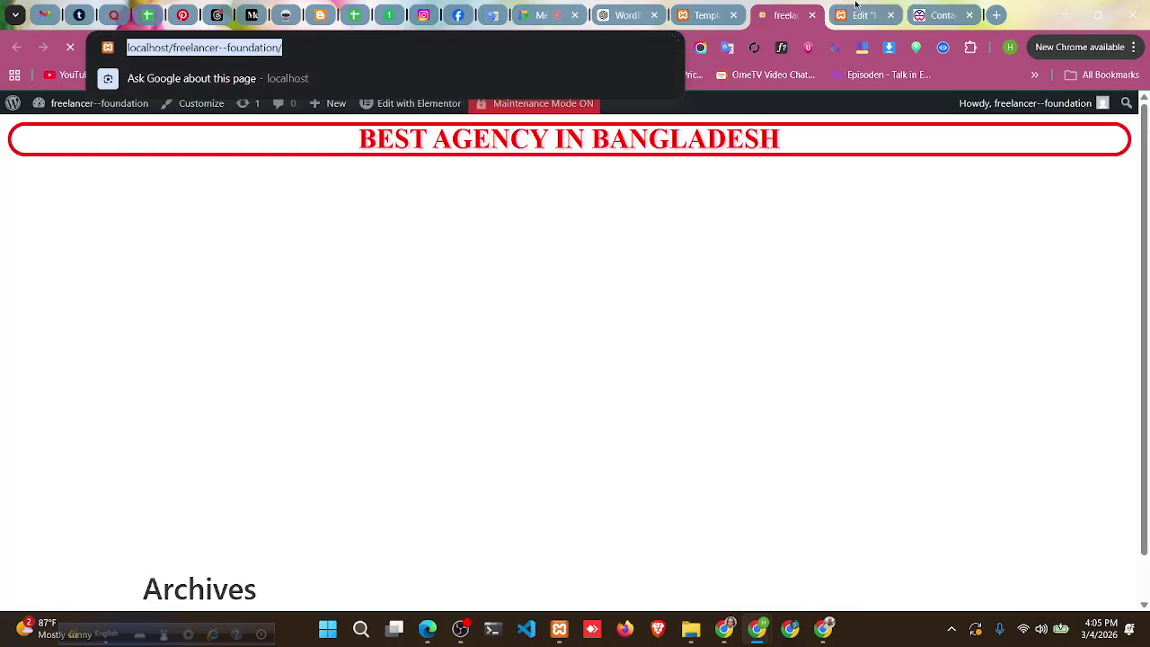
left_click(855, 10)
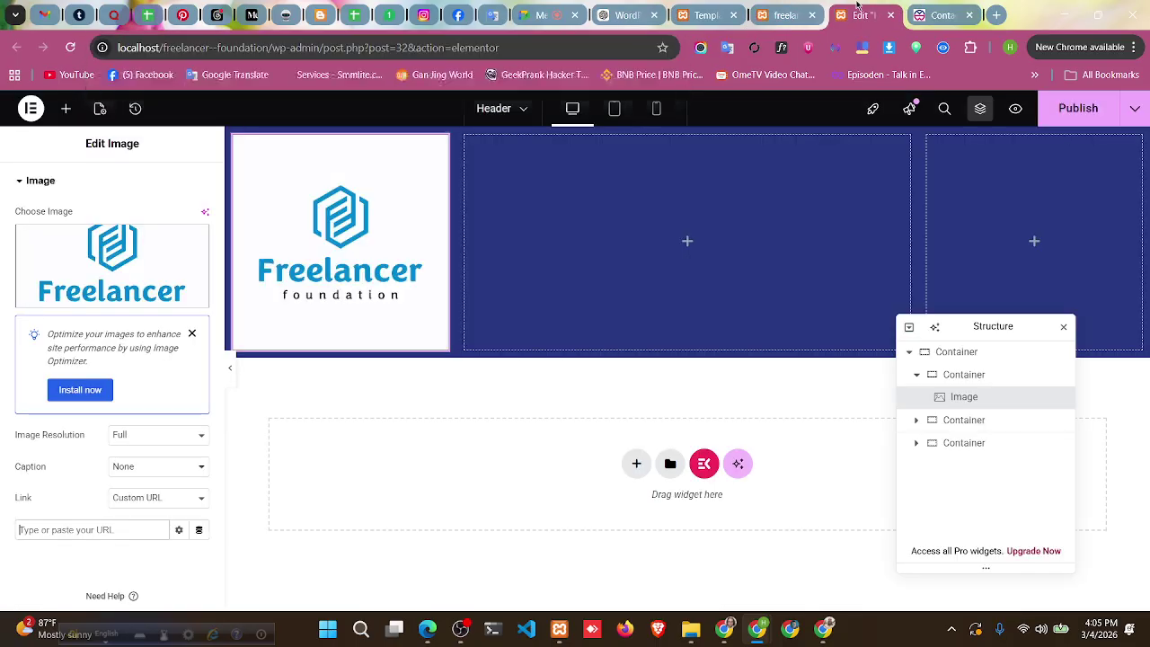
left_click(86, 530)
key("ctrl+v")
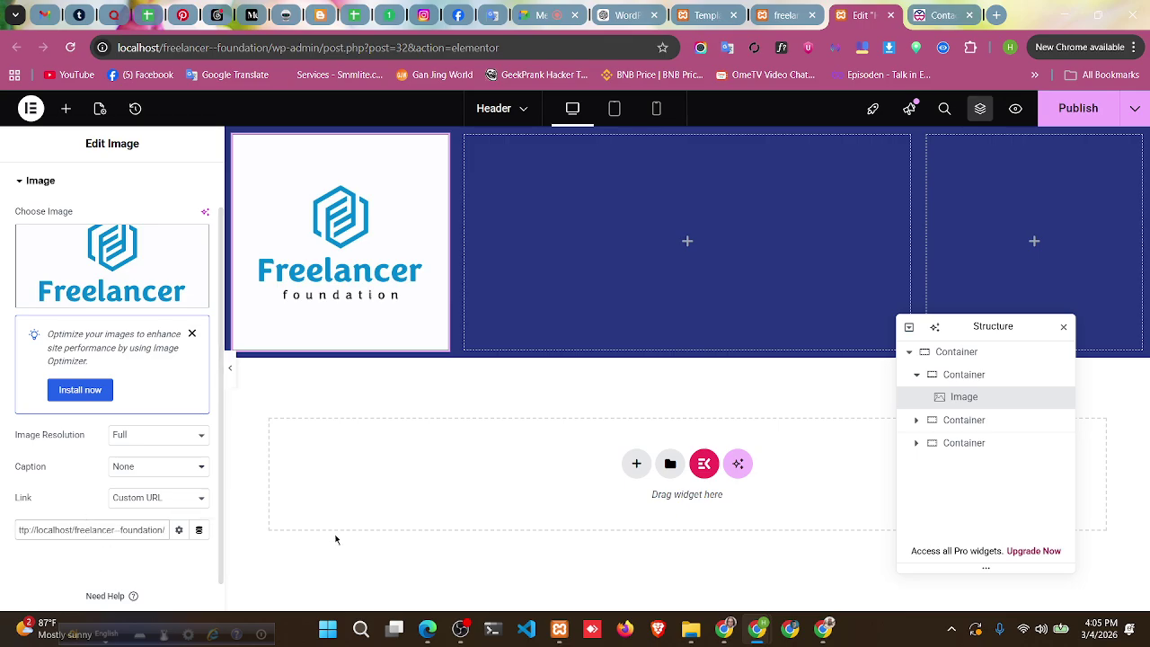
- Publish the header template and preview it on a separate page
left_click(1077, 108)
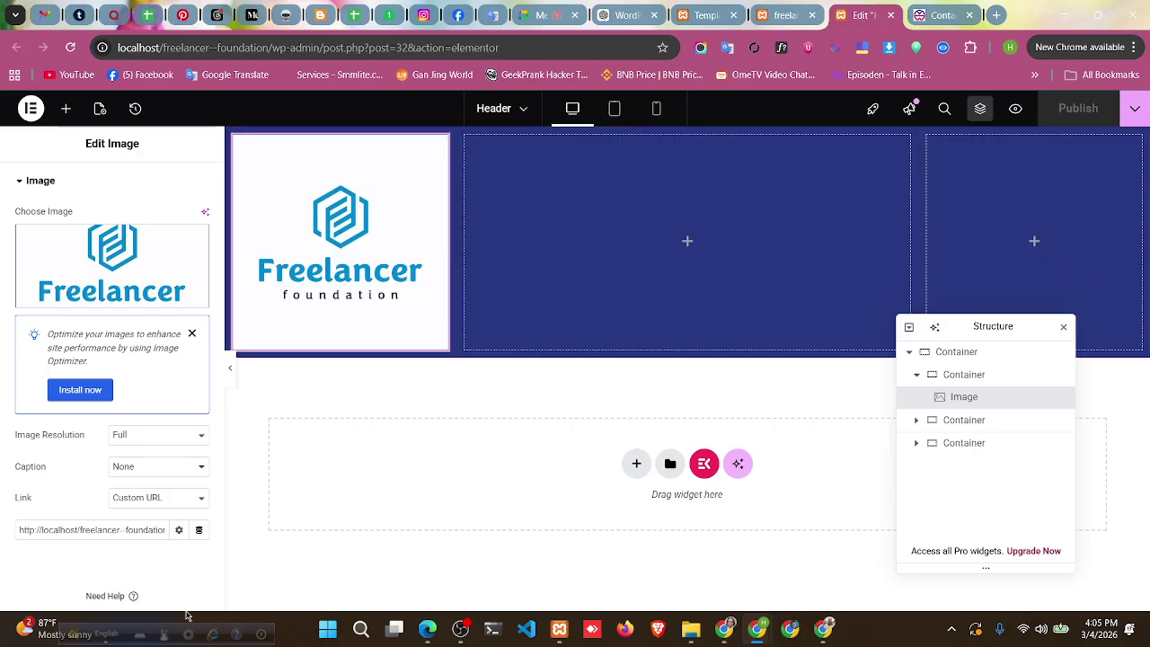
left_click(1015, 108)
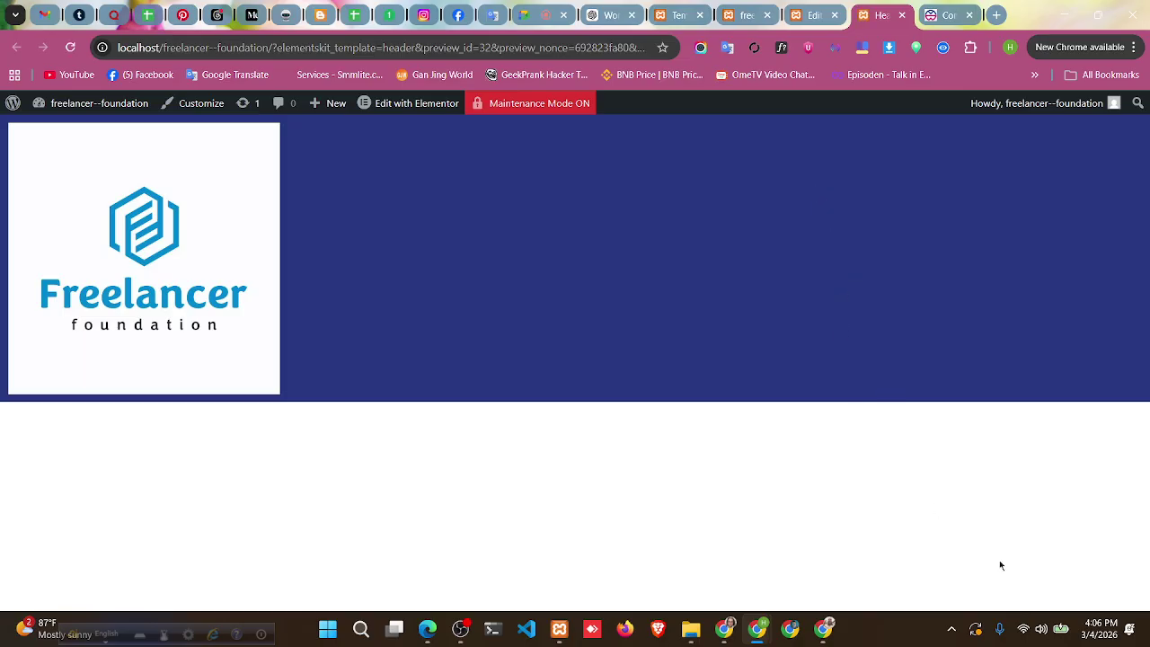
left_click(1111, 635)
left_click(1111, 635)
left_click(1042, 632)
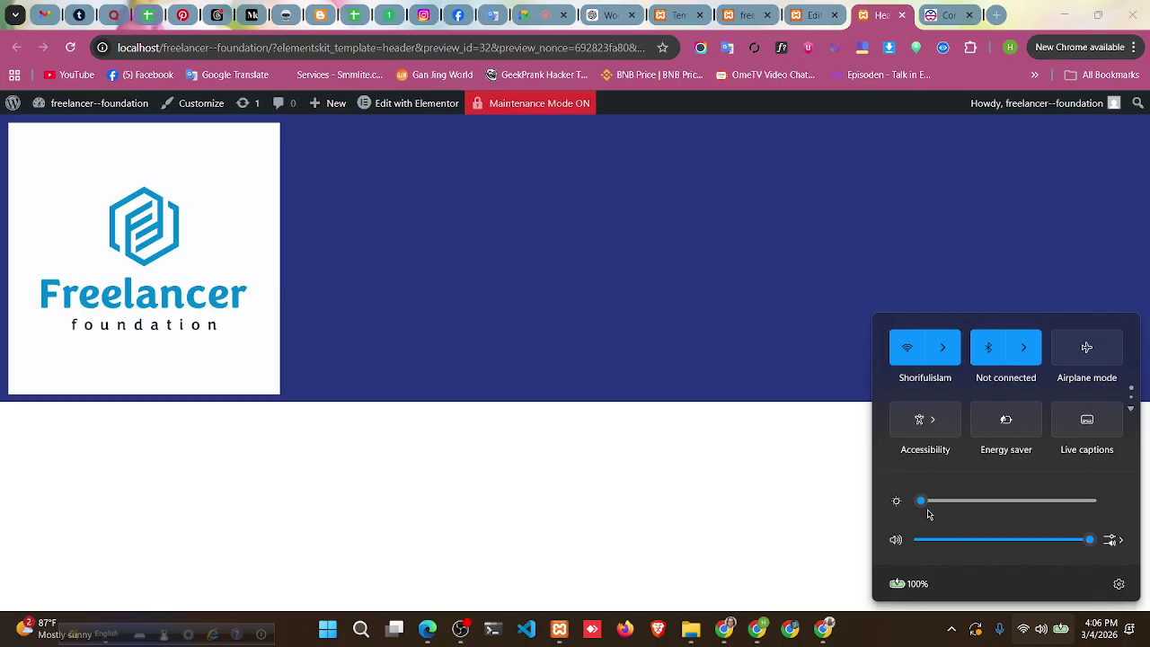
left_click_drag(921, 500, 819, 535)
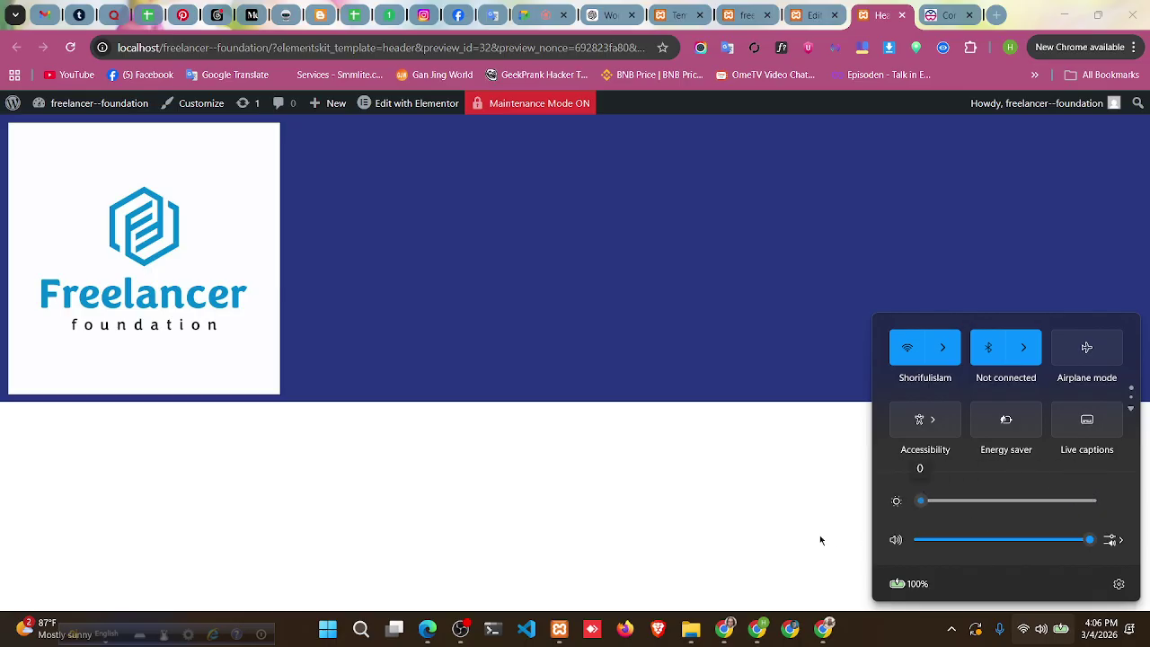
left_click(902, 610)
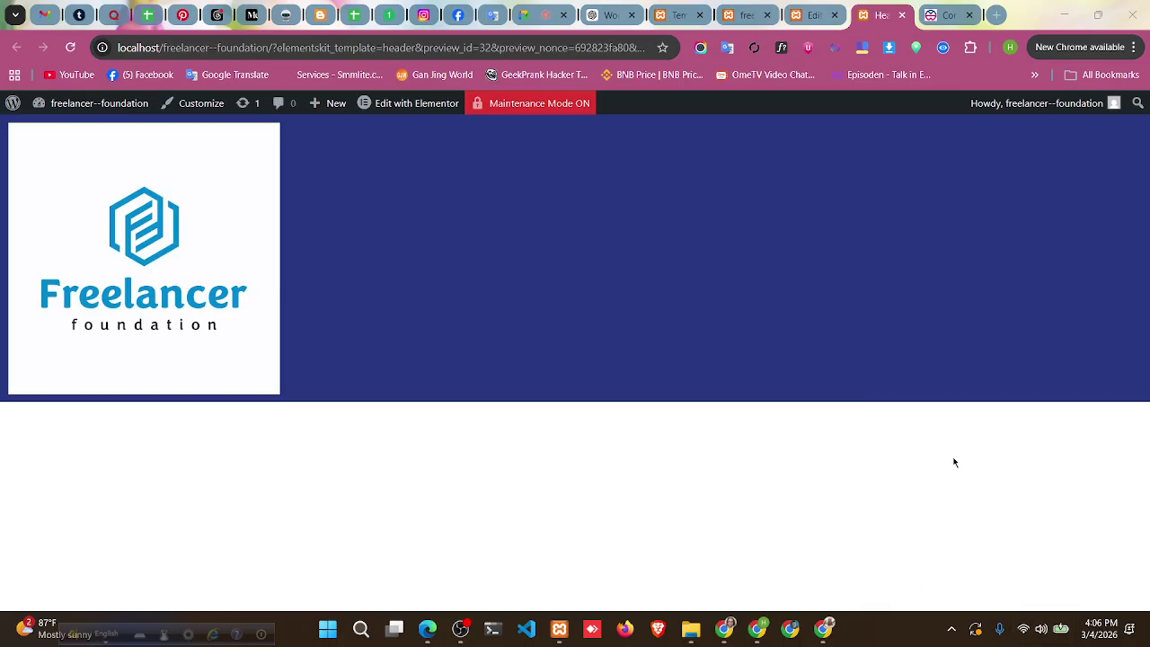
- Return to the header's Elementor editor and move the Structure window higher over the third column
left_click(813, 14)
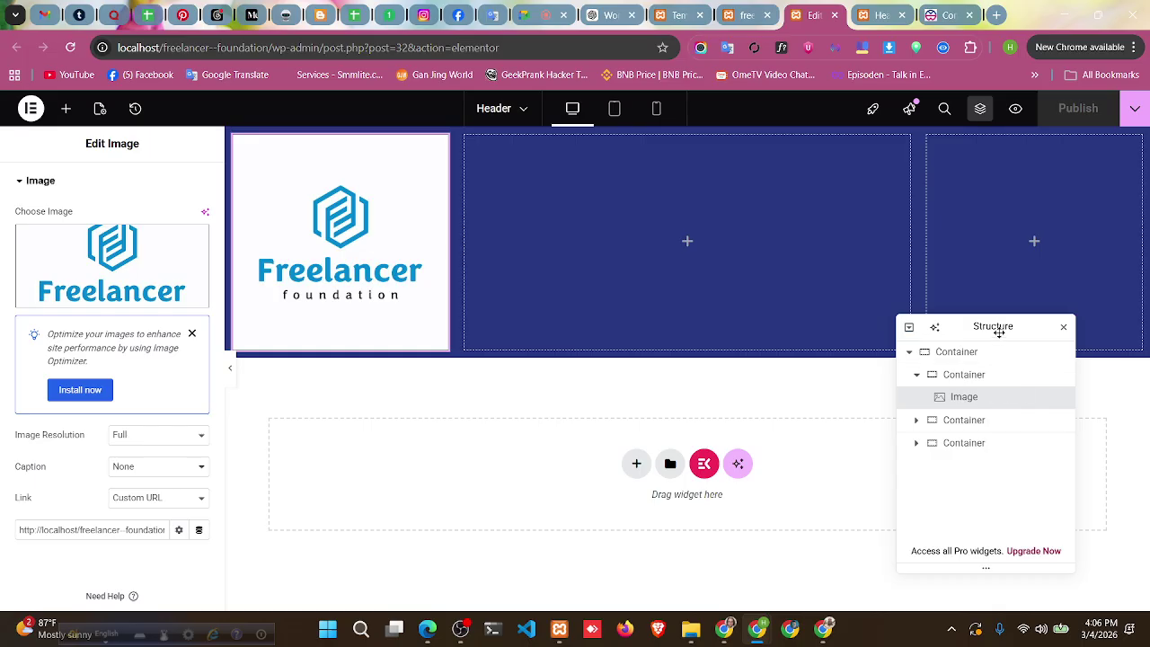
left_click_drag(999, 332, 970, 257)
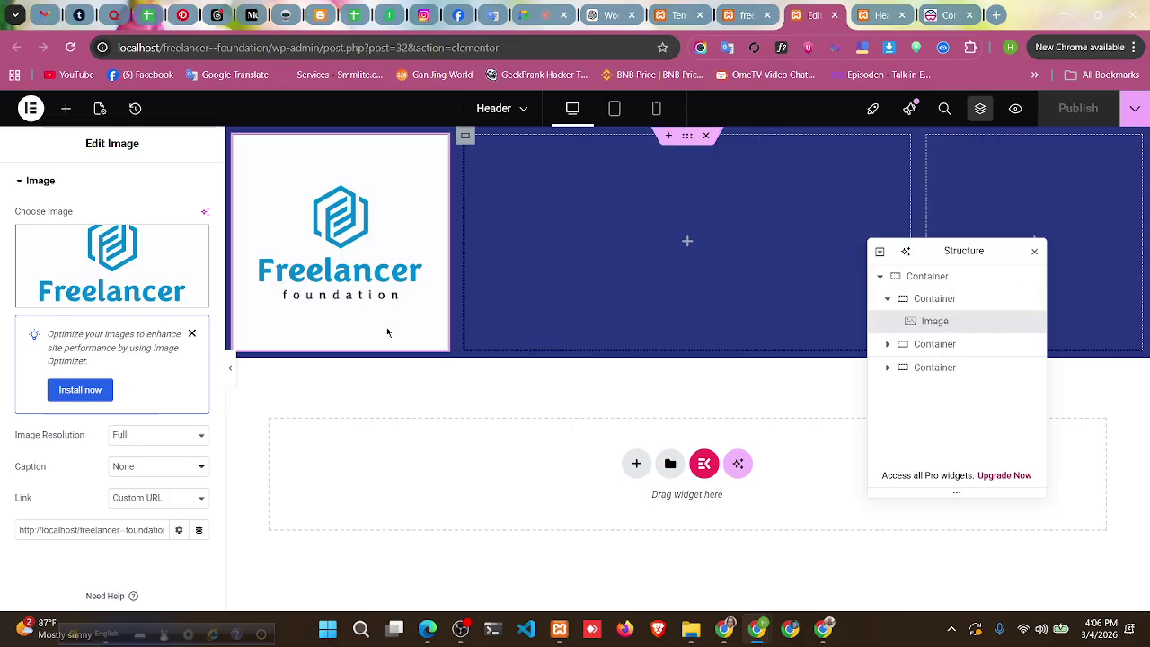
mouse_move(952, 248)
left_mouse_down()
mouse_move(973, 298)
mouse_move(958, 242)
left_mouse_up()
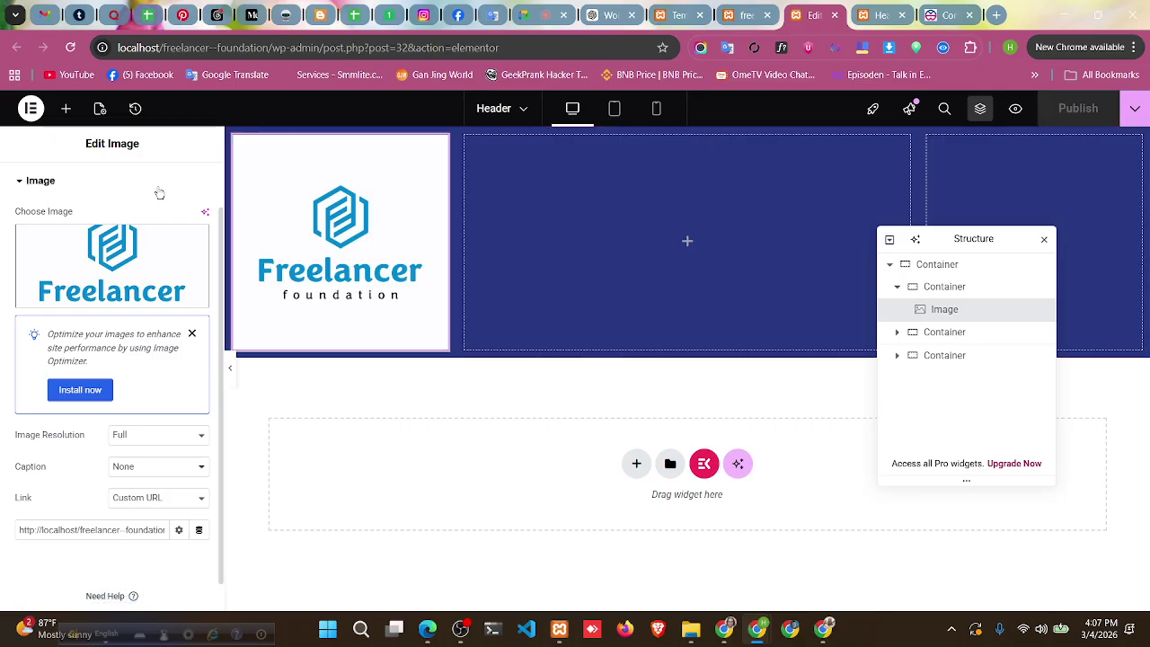
- Left-align the logo image in its style settings and set its width to 19%
scroll(143, 224, "up", 1)
left_click(109, 188)
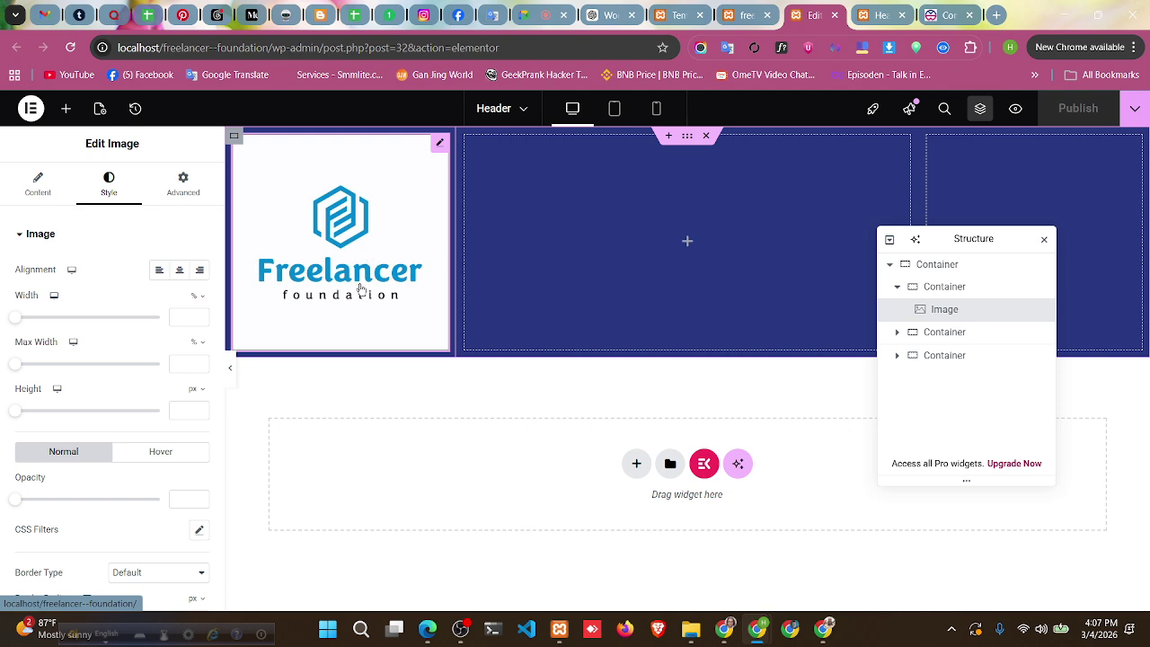
left_click(164, 274)
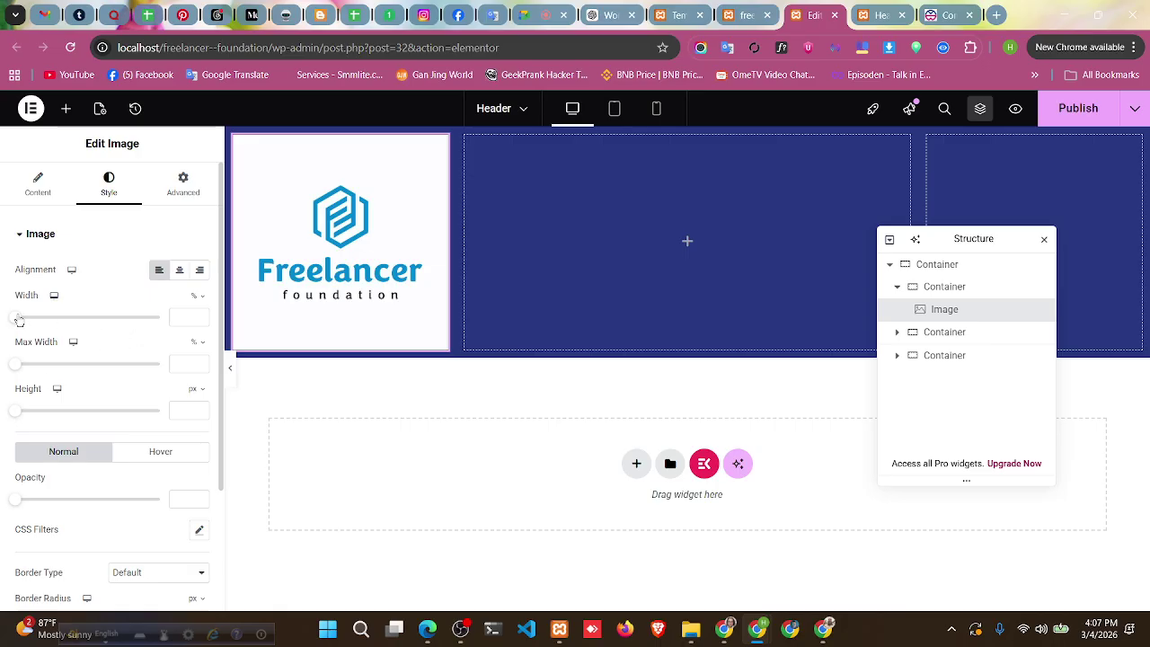
left_click_drag(19, 321, 45, 324)
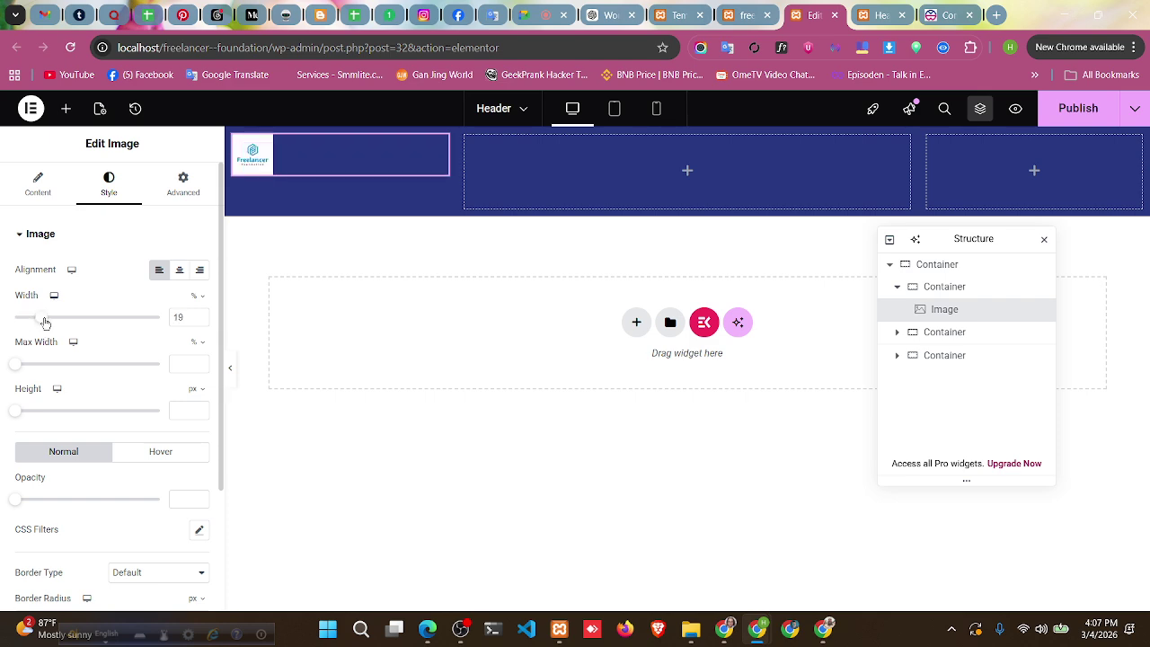
- Set the logo's maximum width to 100%, and try a height of 55 px before clearing the height
left_click_drag(14, 365, 191, 368)
mouse_move(18, 416)
left_mouse_down()
mouse_move(108, 411)
mouse_move(33, 416)
left_mouse_up()
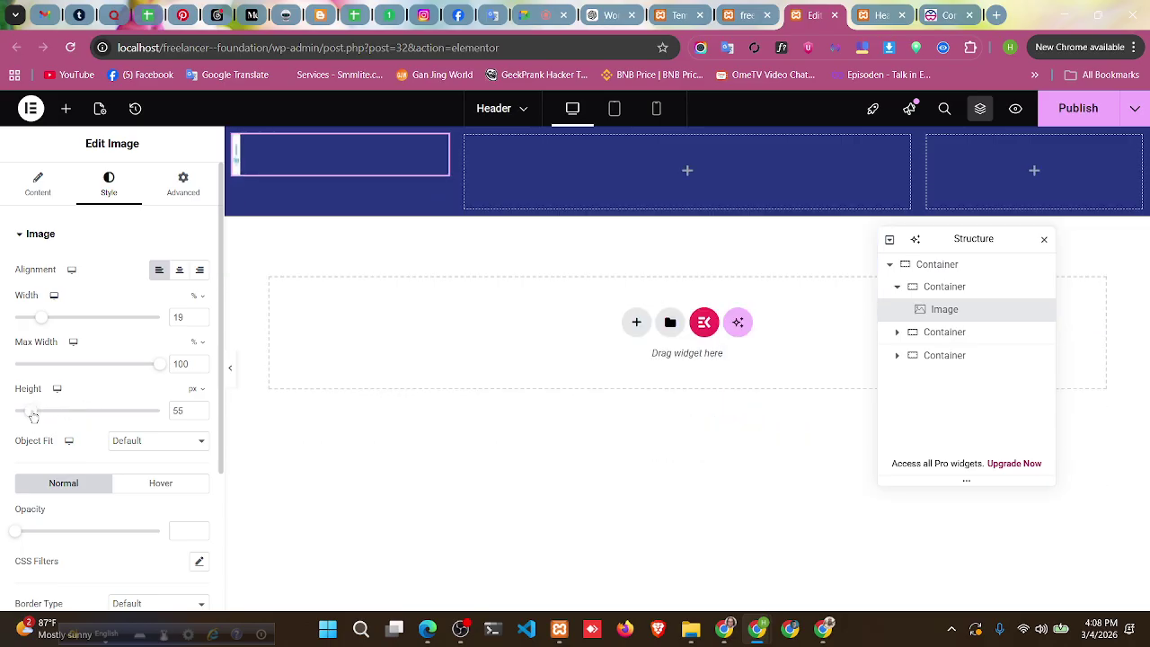
key("BackSpace")
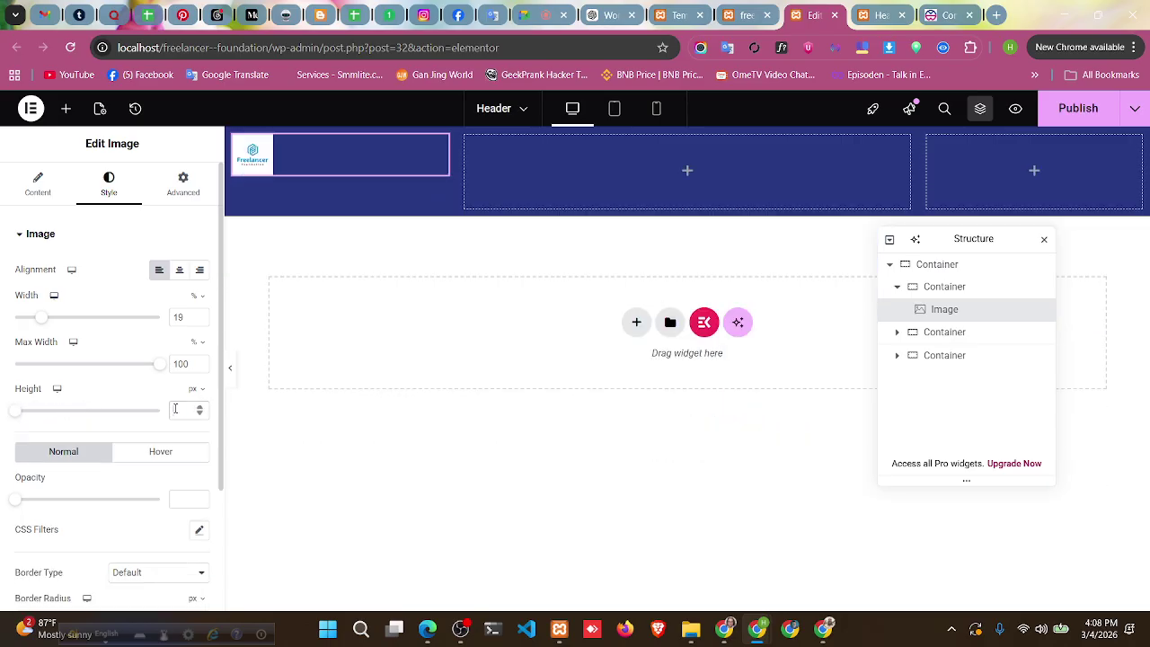
double_click(180, 363)
left_click(126, 341)
- Set the logo image's width to 26%
left_click_drag(46, 323, 61, 324)
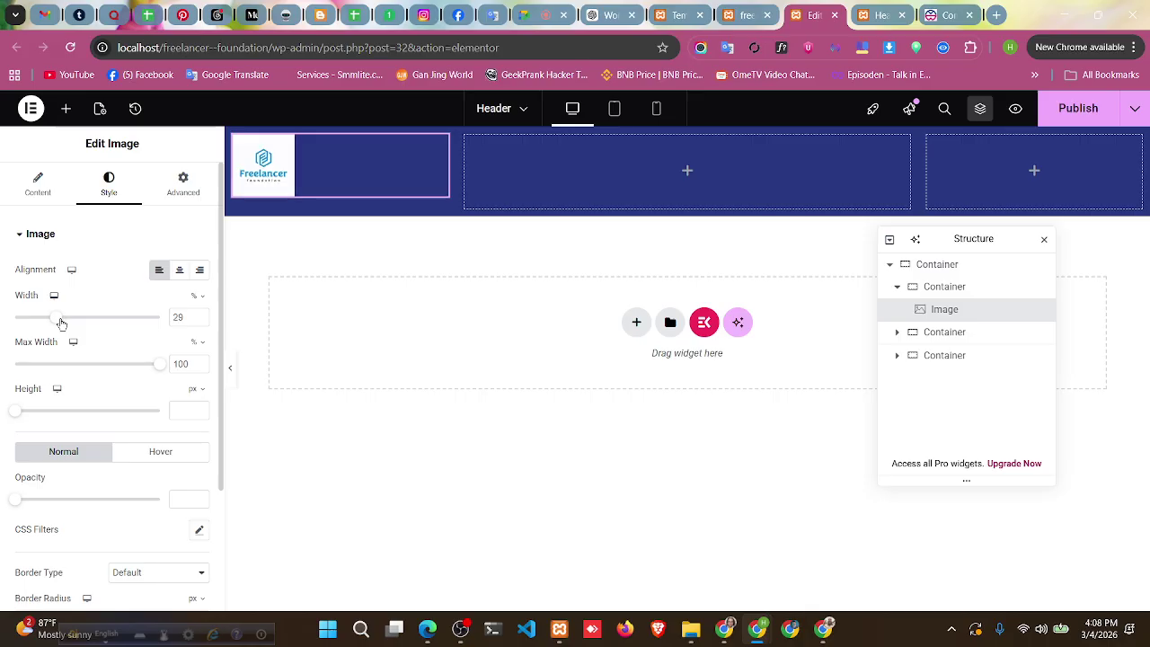
left_click(199, 322)
left_click(199, 322)
left_click(200, 322)
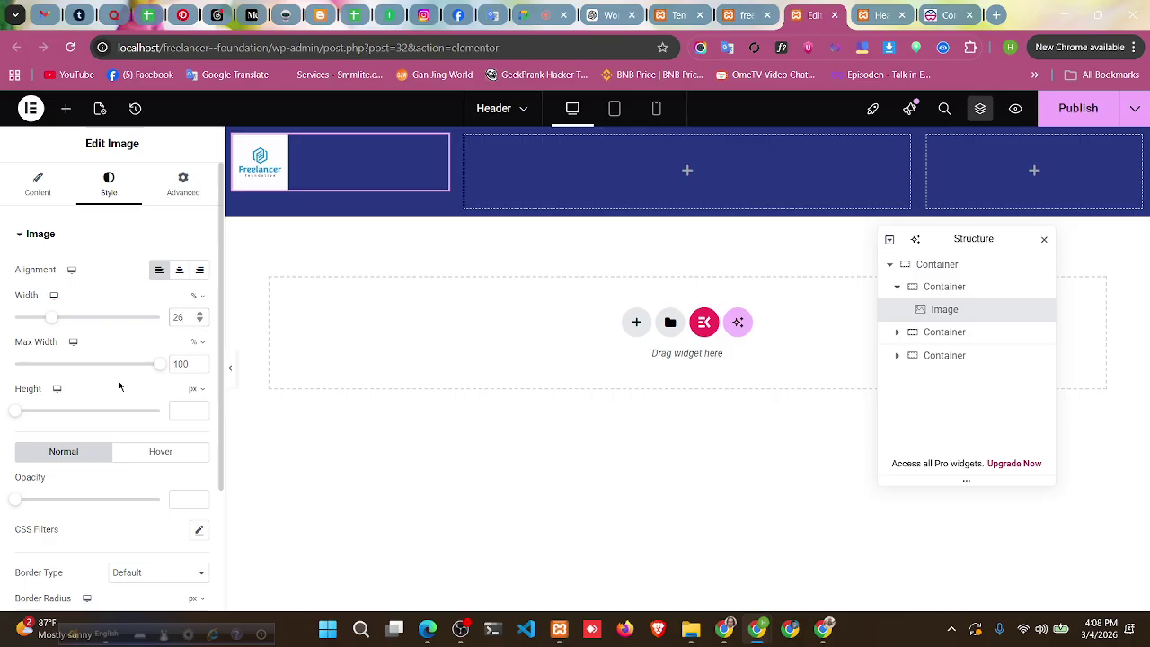
scroll(110, 413, "down", 1)
scroll(95, 416, "up", 1)
scroll(93, 413, "down", 2)
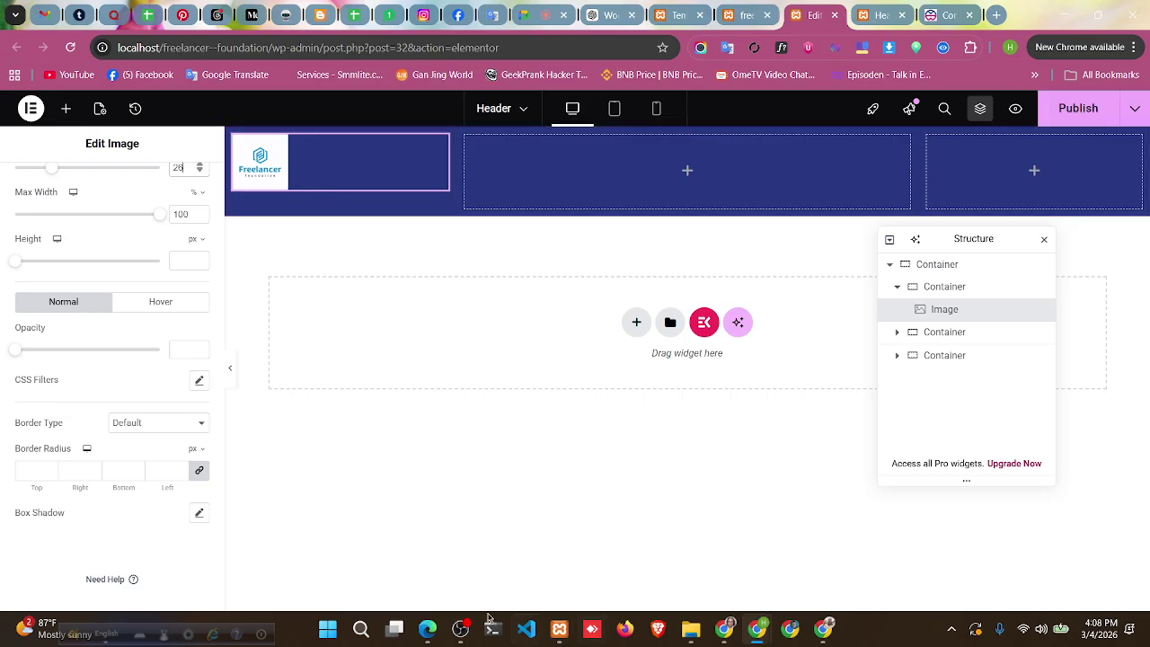
- Switch to OBS, mute and unmute the Mic/Aux audio, and return to the header editor
left_click(460, 628)
left_click(464, 500)
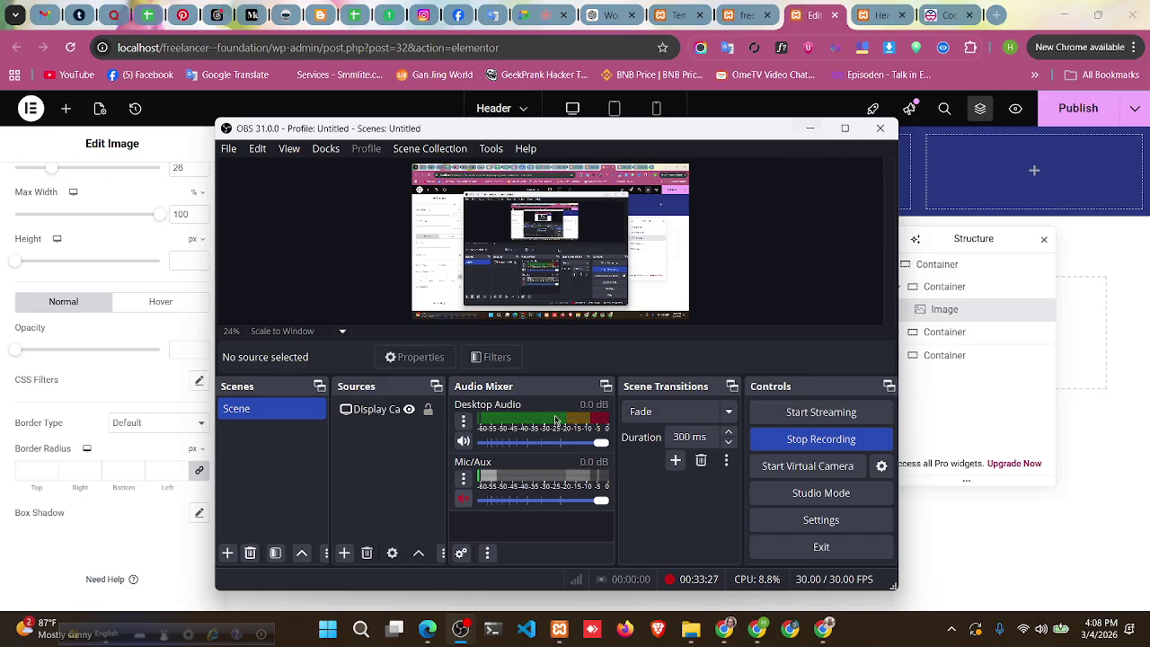
left_click(464, 500)
left_click(809, 128)
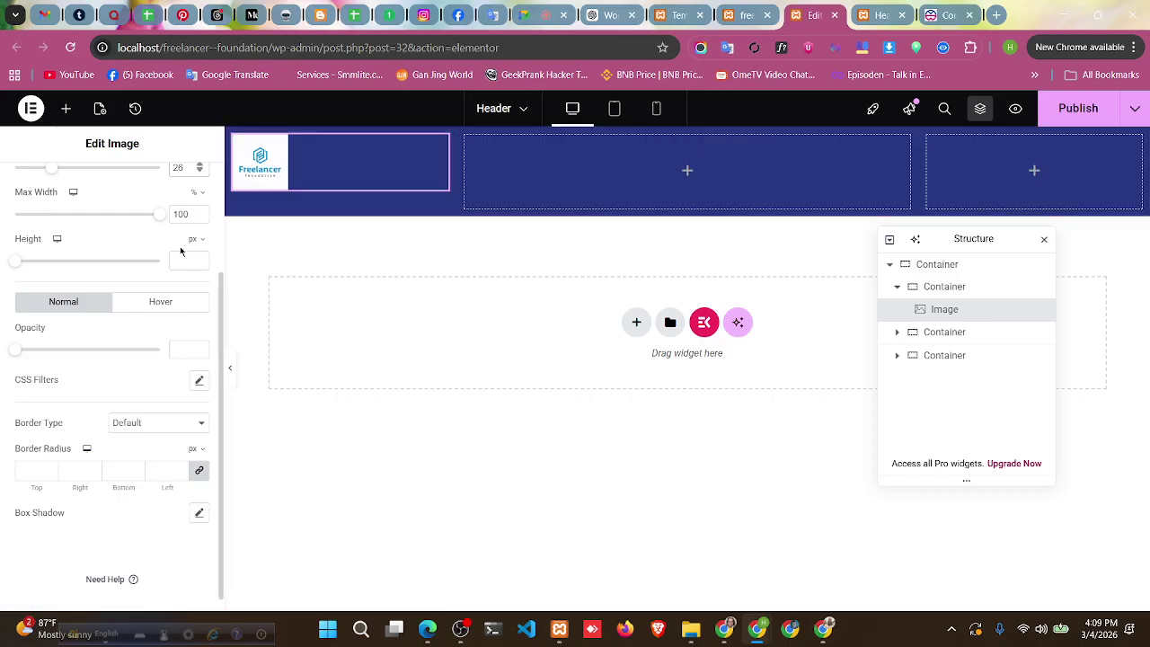
- Try different opacity levels on the logo image and clear the opacity value
left_click_drag(16, 351, 180, 350)
mouse_move(252, 346)
left_mouse_down()
mouse_move(4, 394)
mouse_move(261, 366)
left_mouse_up()
left_click_drag(162, 350, 180, 368)
key("BackSpace")
- Examine the logo's CSS filter options, from blur to hue, and reset them to default
left_click(197, 381)
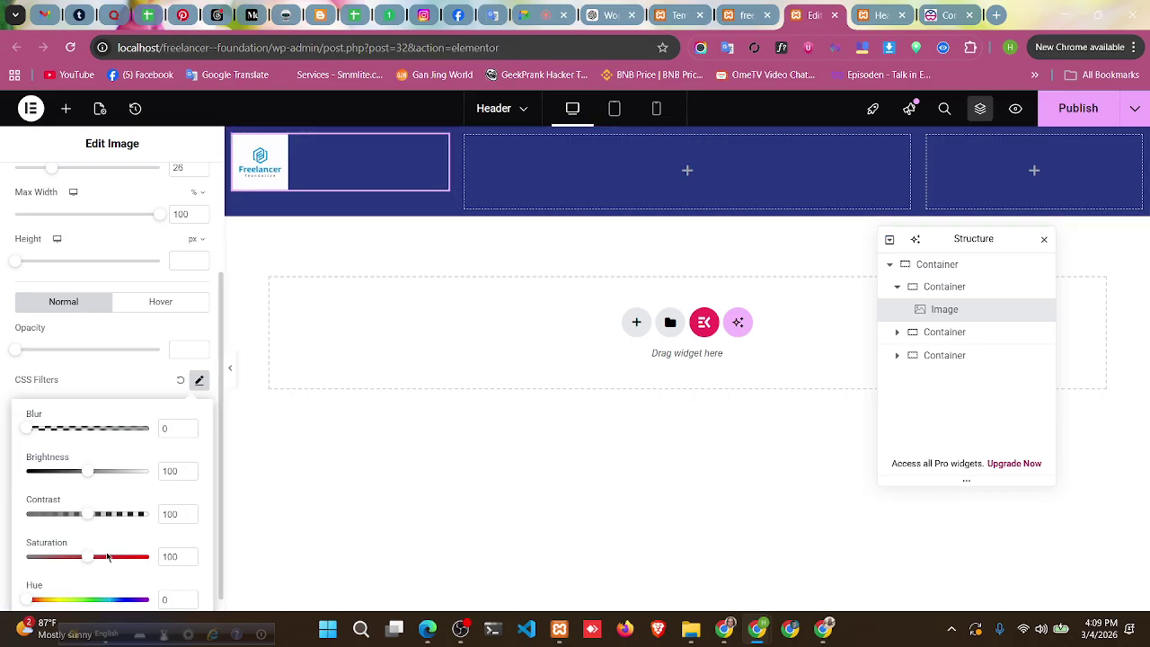
scroll(76, 585, "down", 1)
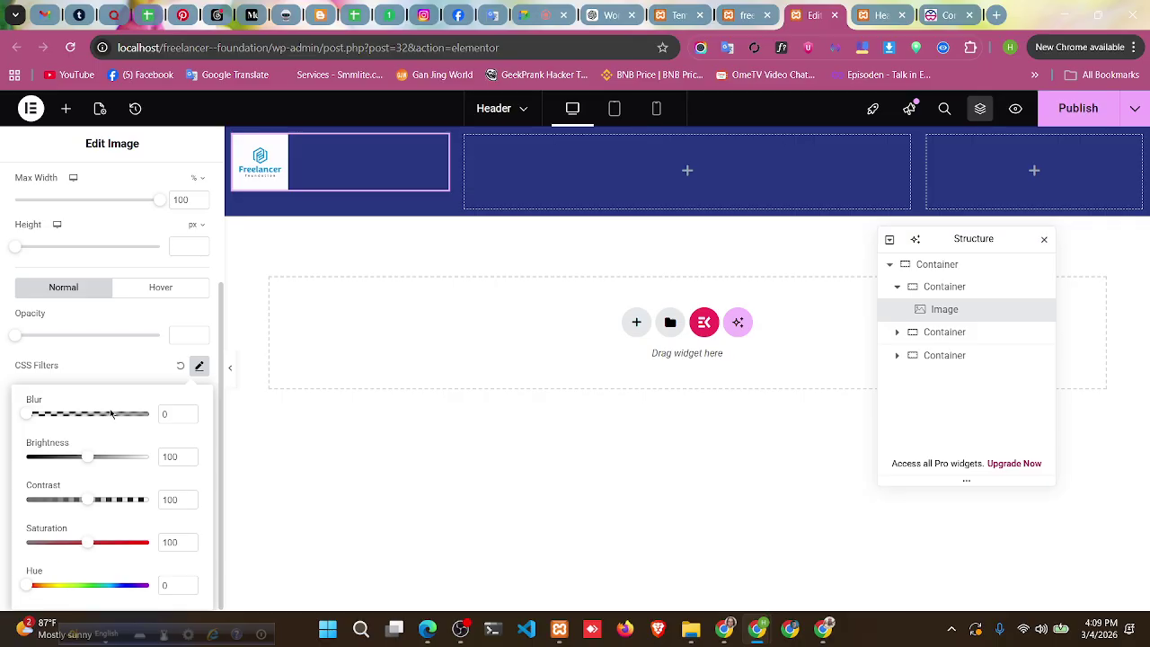
left_click(112, 374)
left_click(181, 365)
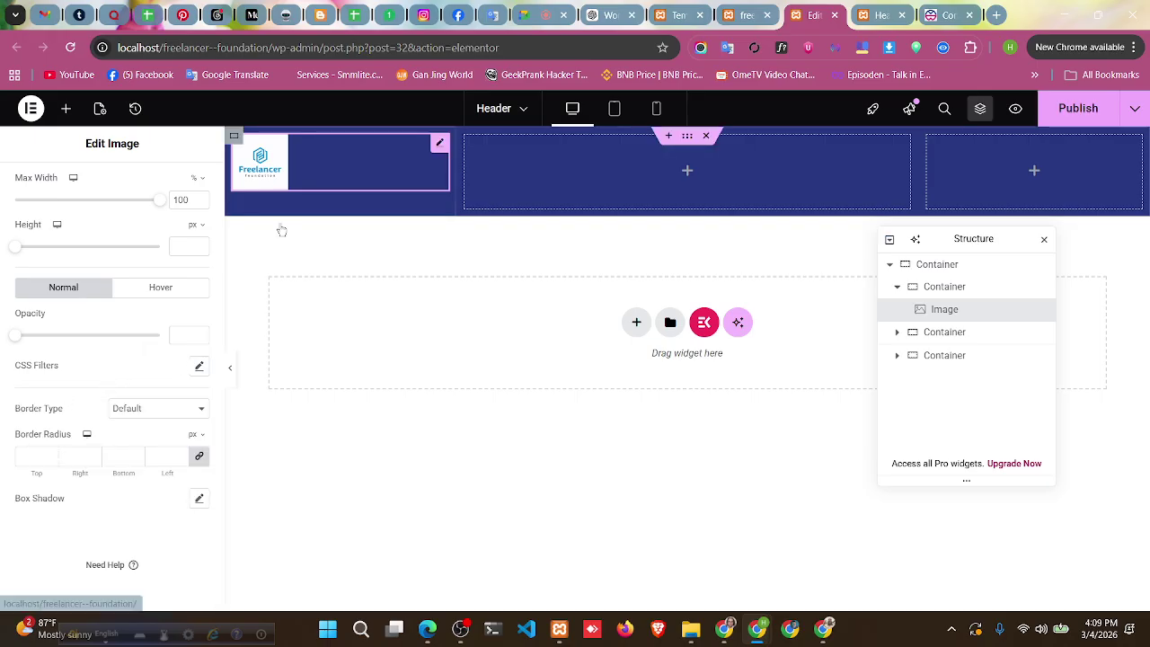
- Examine the border type options available for the logo image
left_click(144, 419)
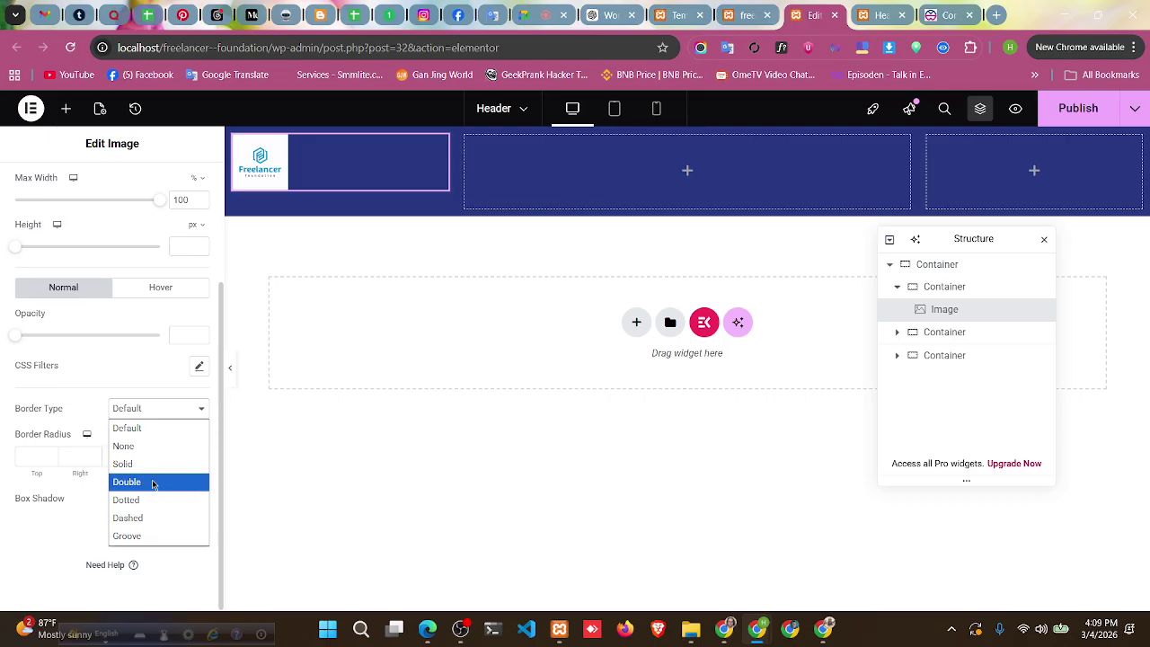
left_click(144, 417)
left_click(147, 419)
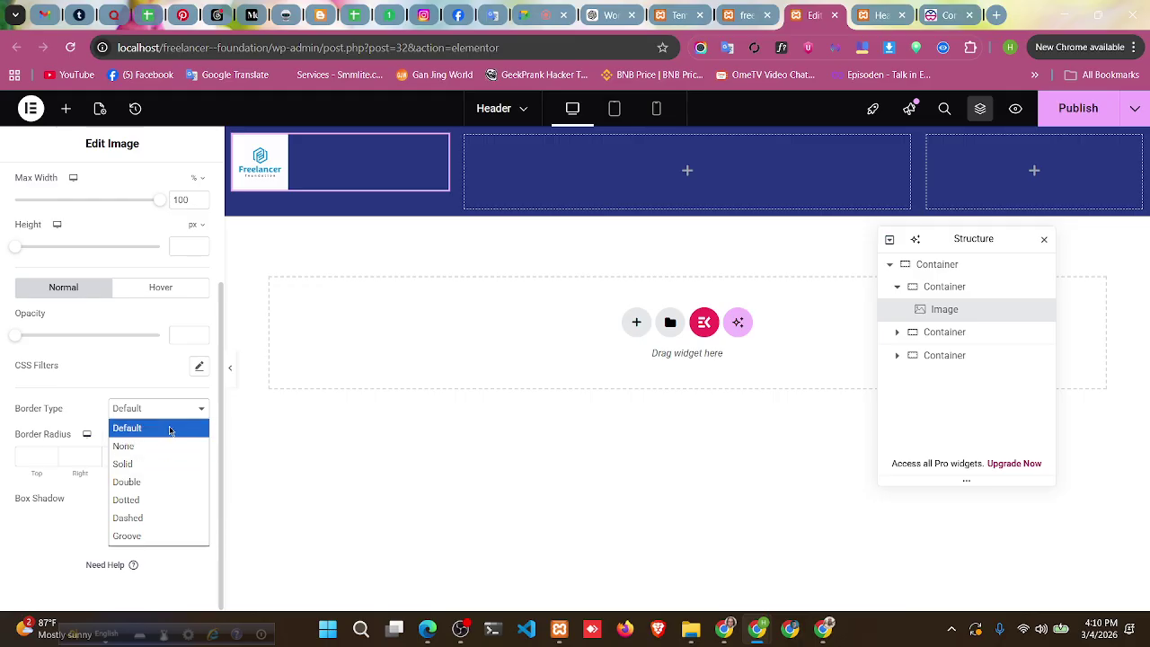
left_click(201, 409)
left_click(201, 415)
left_click(147, 405)
left_click(177, 419)
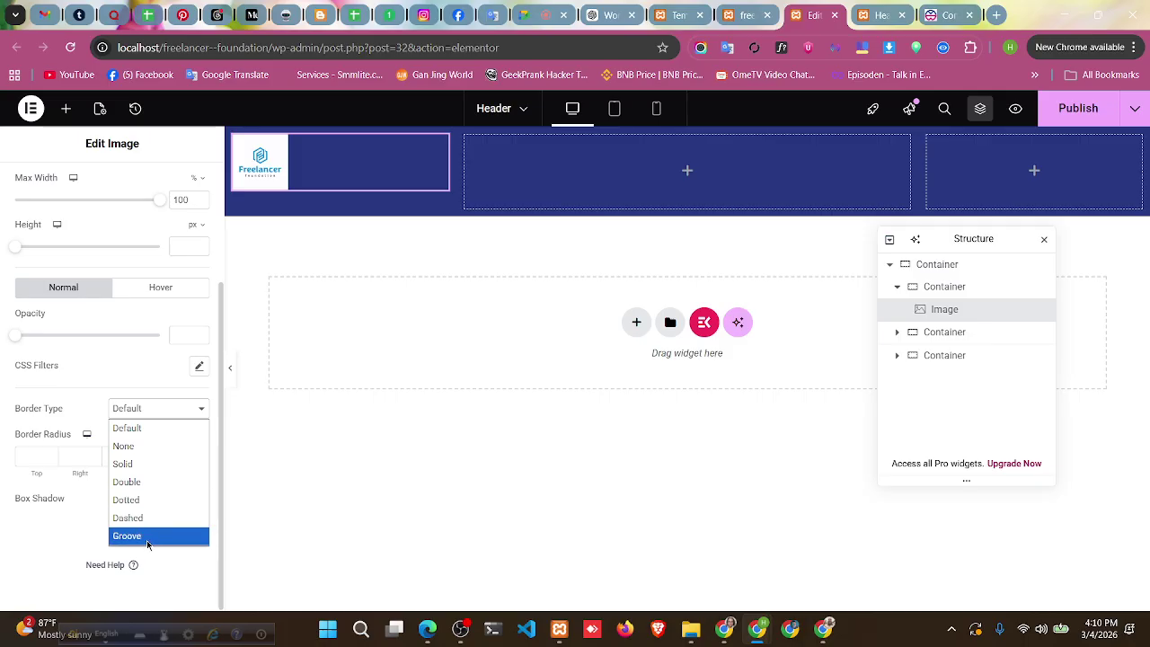
left_click(91, 408)
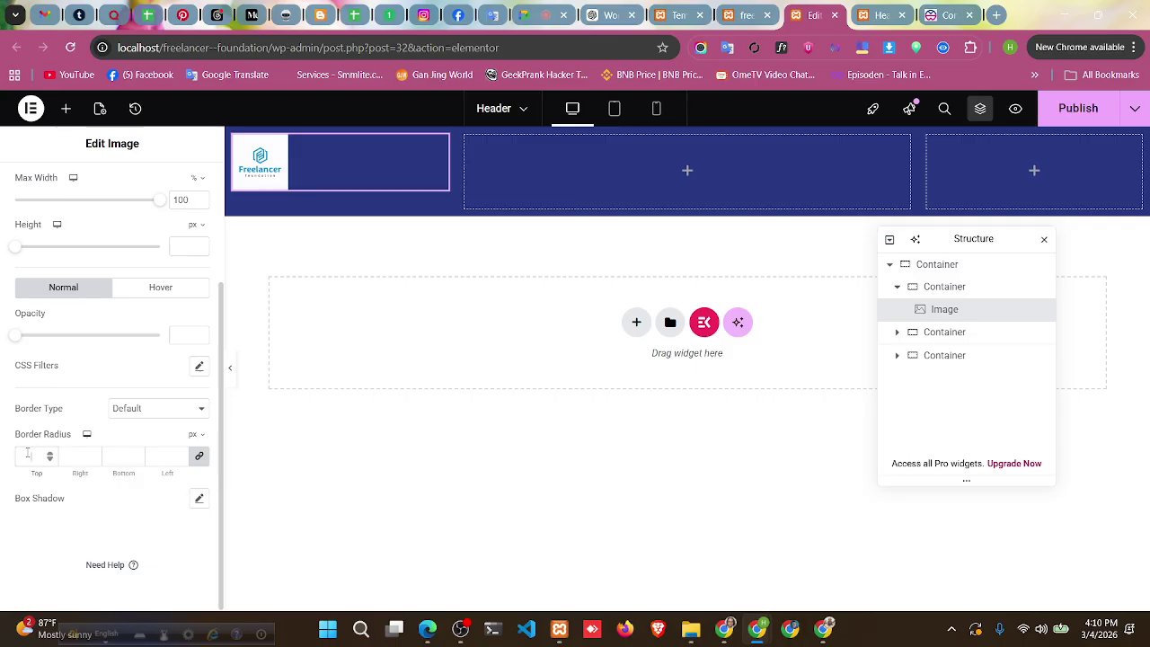
- Set the logo image's border radius to 100 px on all corners and save the header
type("00")
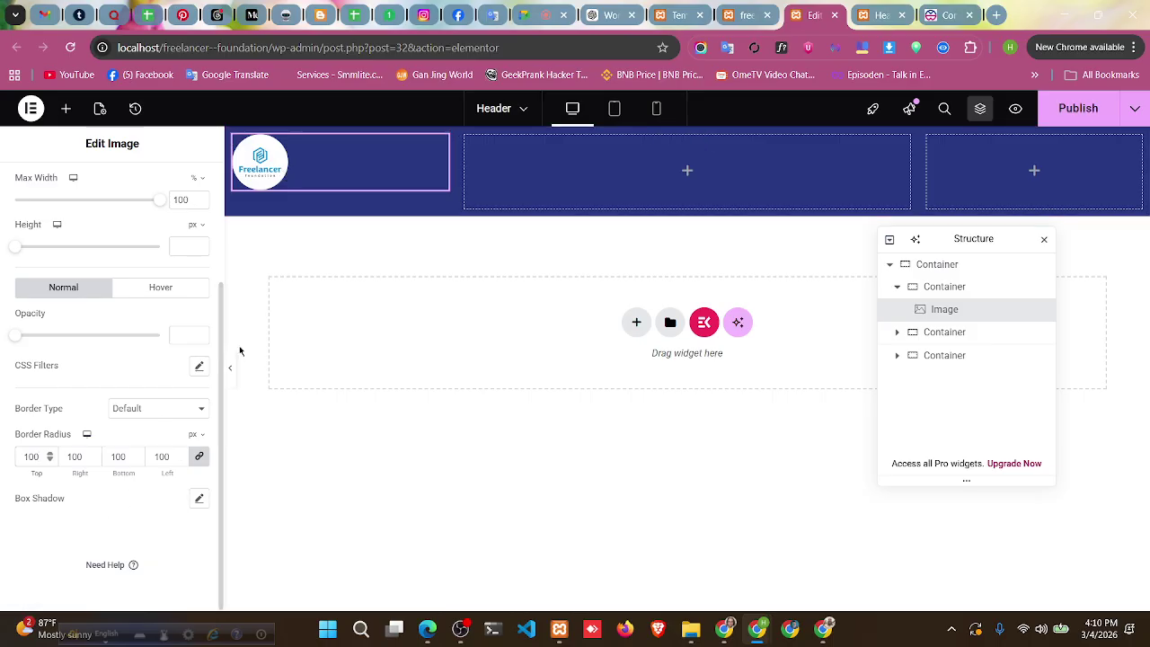
key("ctrl+s")
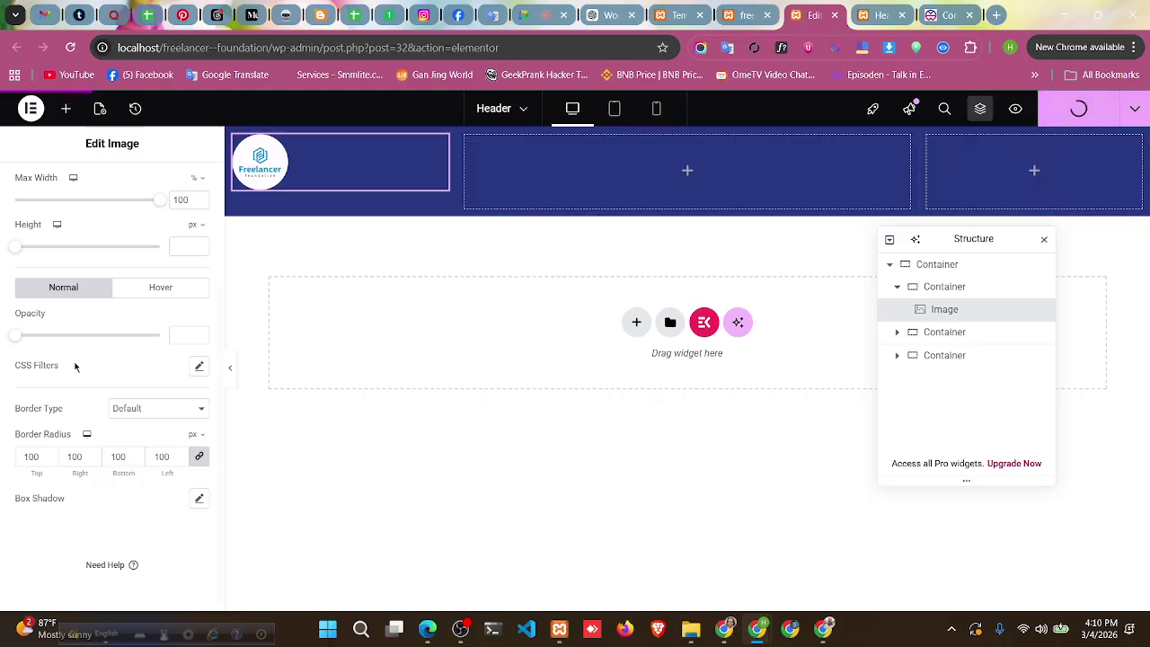
scroll(167, 320, "up", 2)
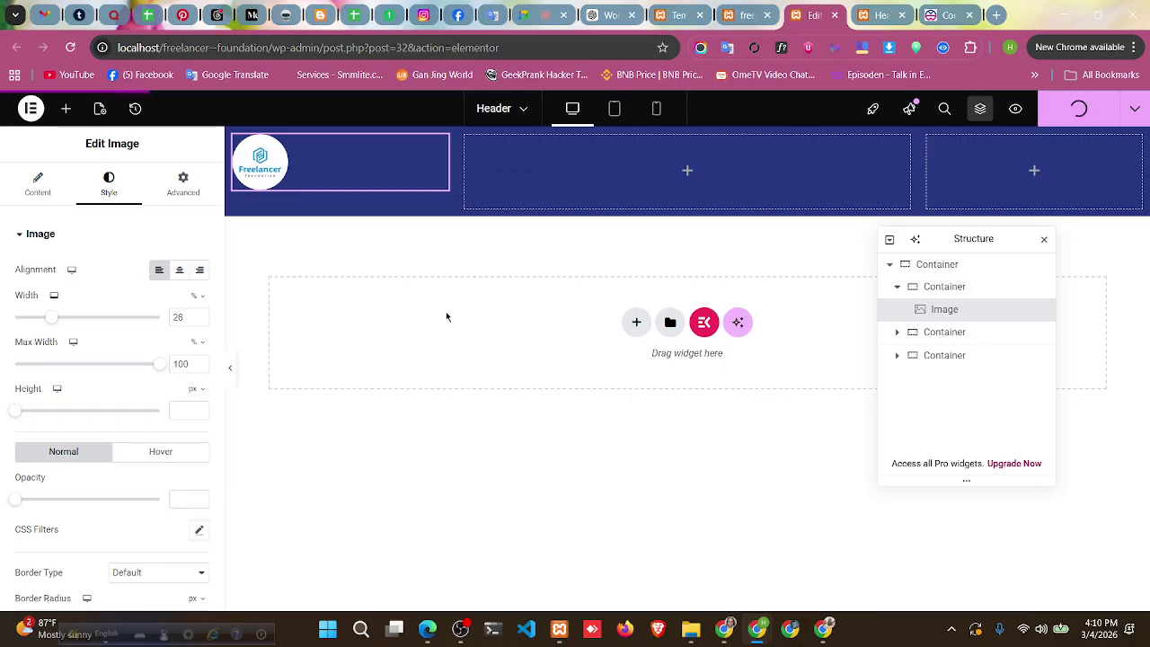
- Add an ElementsKit Nav Menu widget to the middle header column and assign it the Main menu
left_click(687, 172)
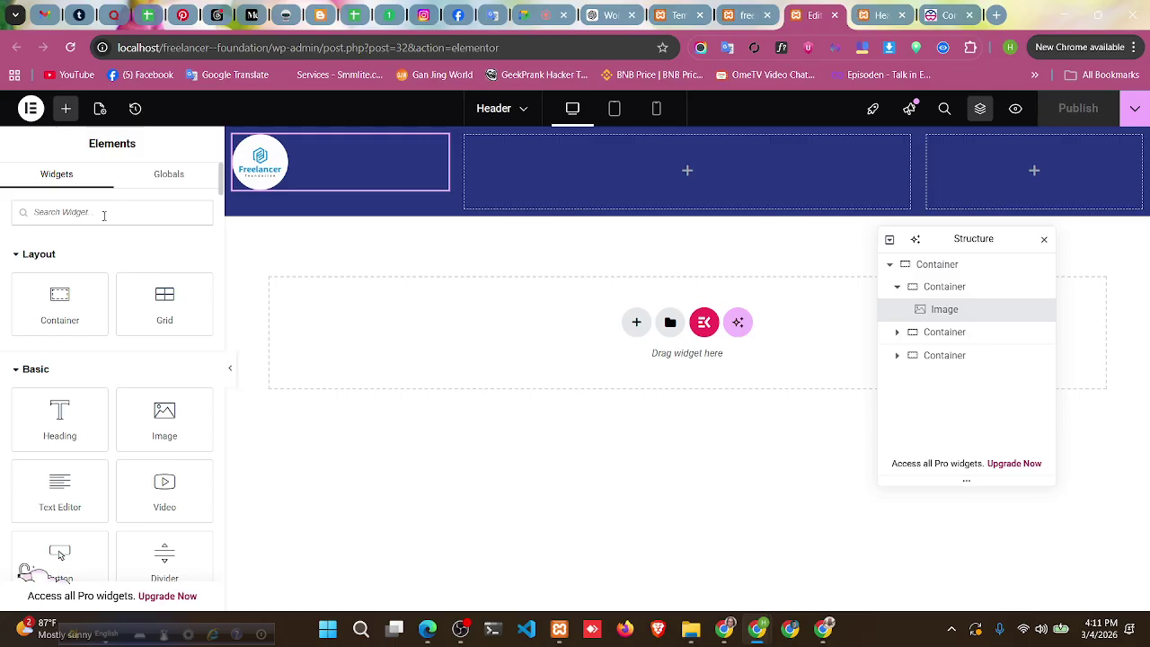
type("menu")
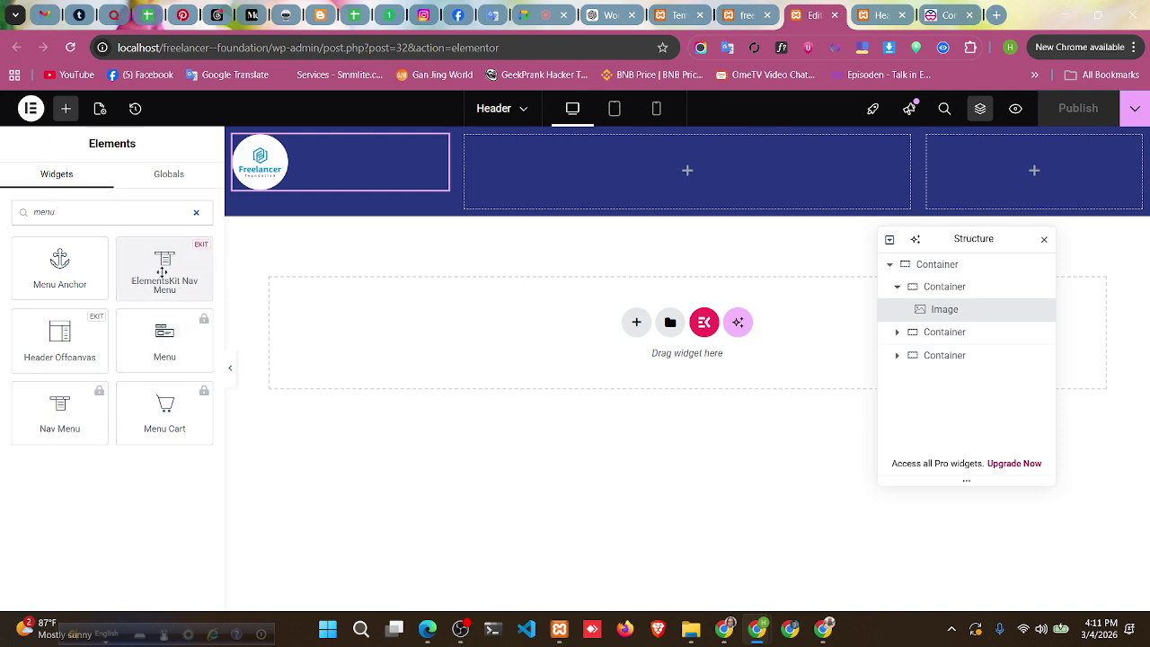
left_click_drag(163, 276, 655, 194)
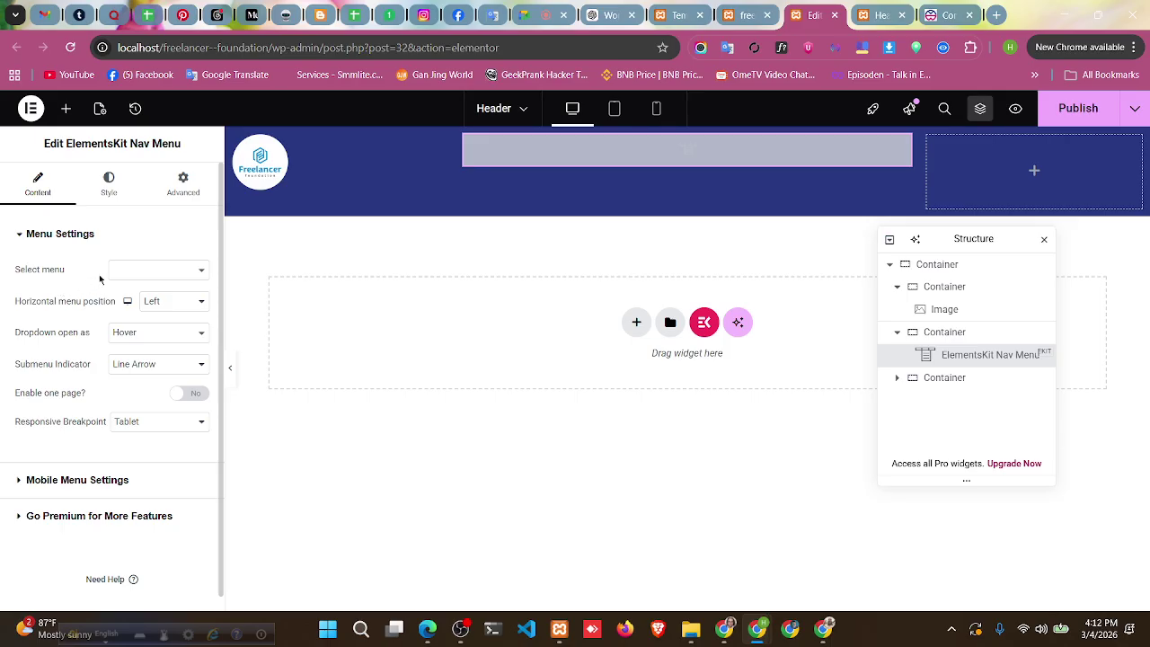
left_click(199, 273)
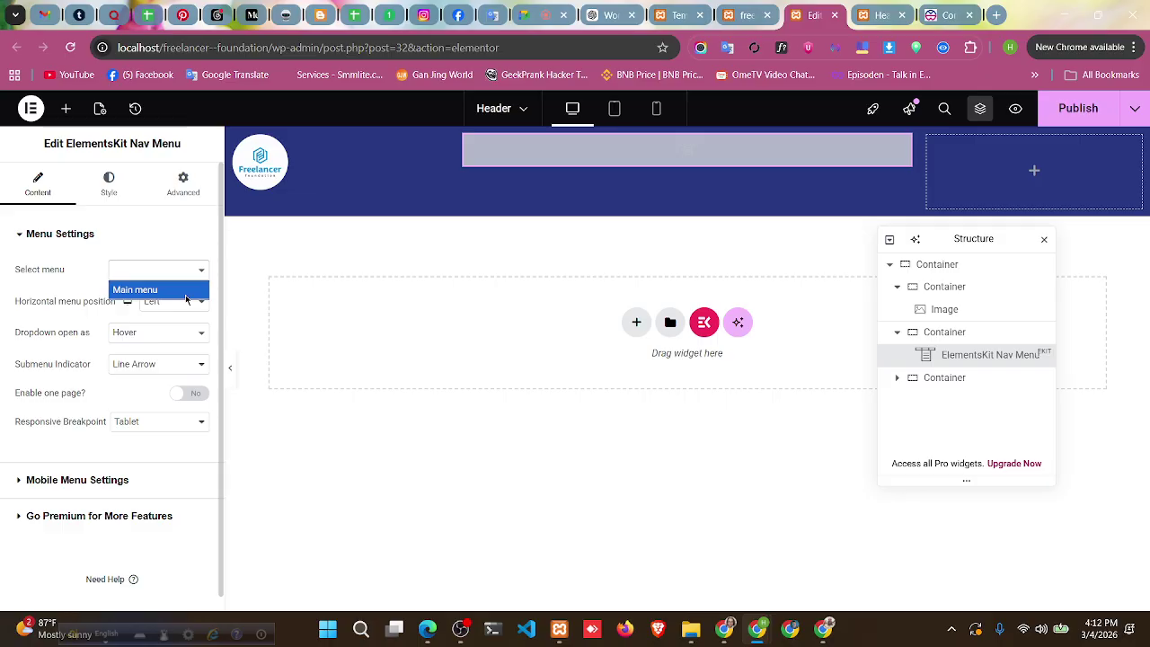
left_click(183, 292)
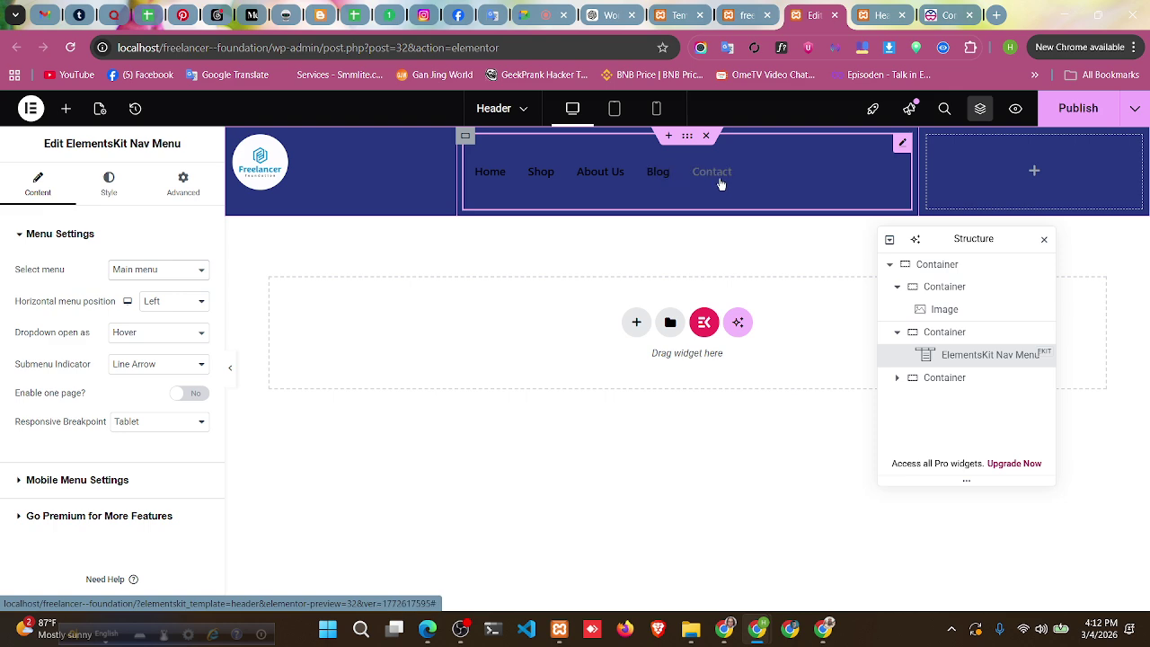
- Set the nav menu's dropdowns to open on Click
left_click(137, 334)
left_click(135, 371)
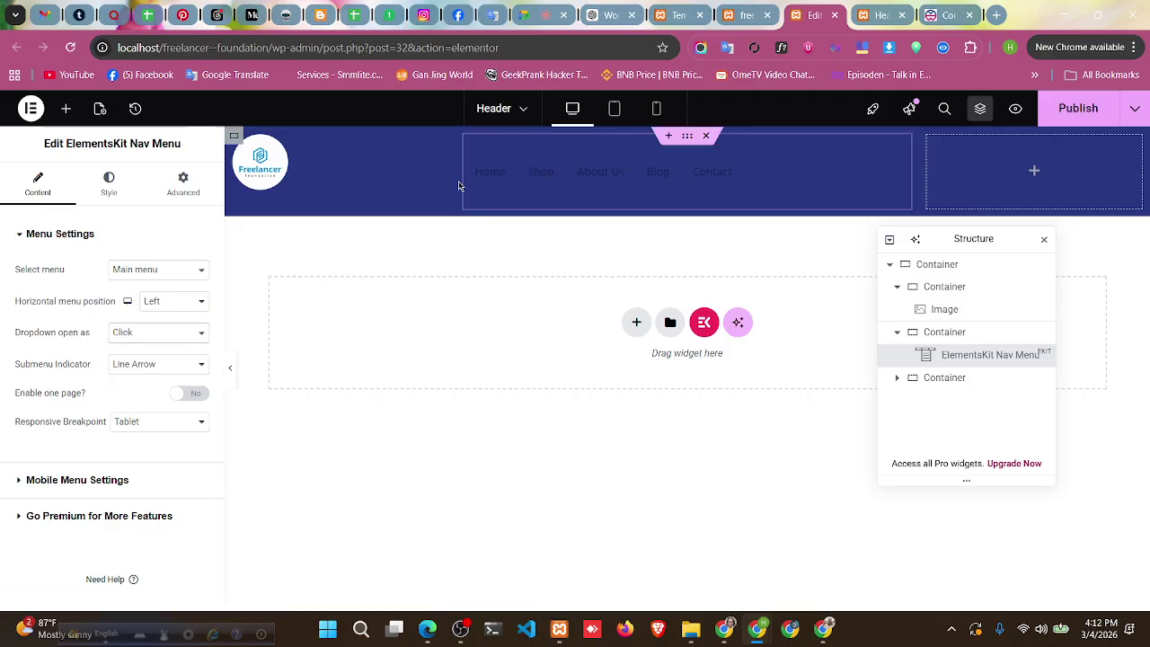
left_click(154, 333)
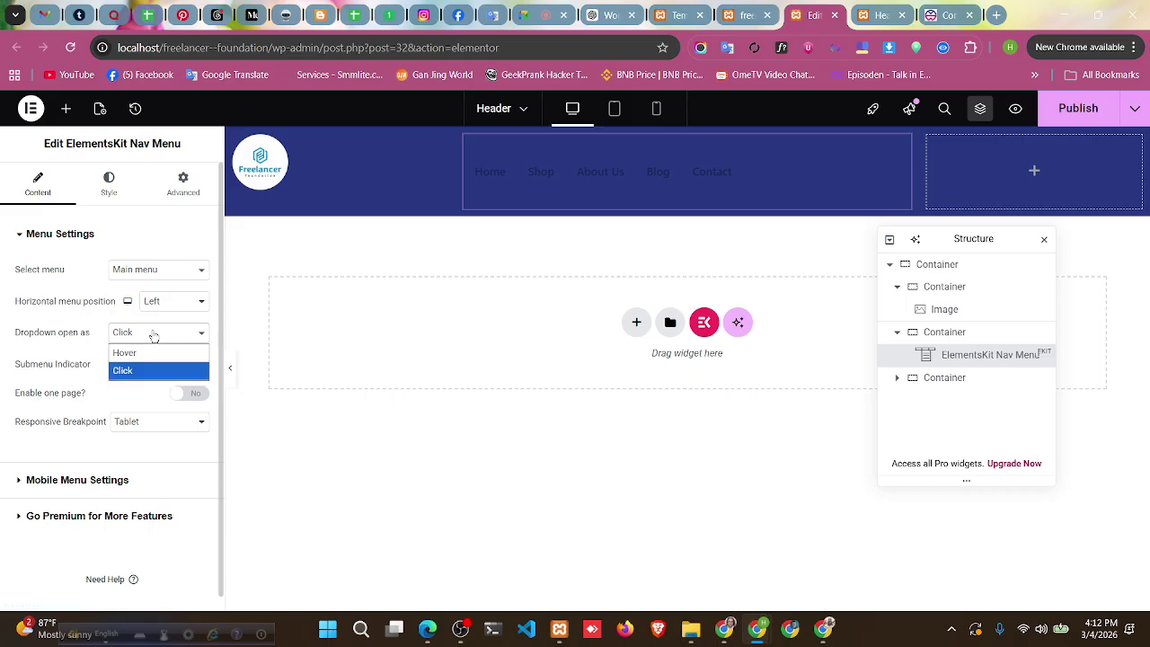
left_click(53, 328)
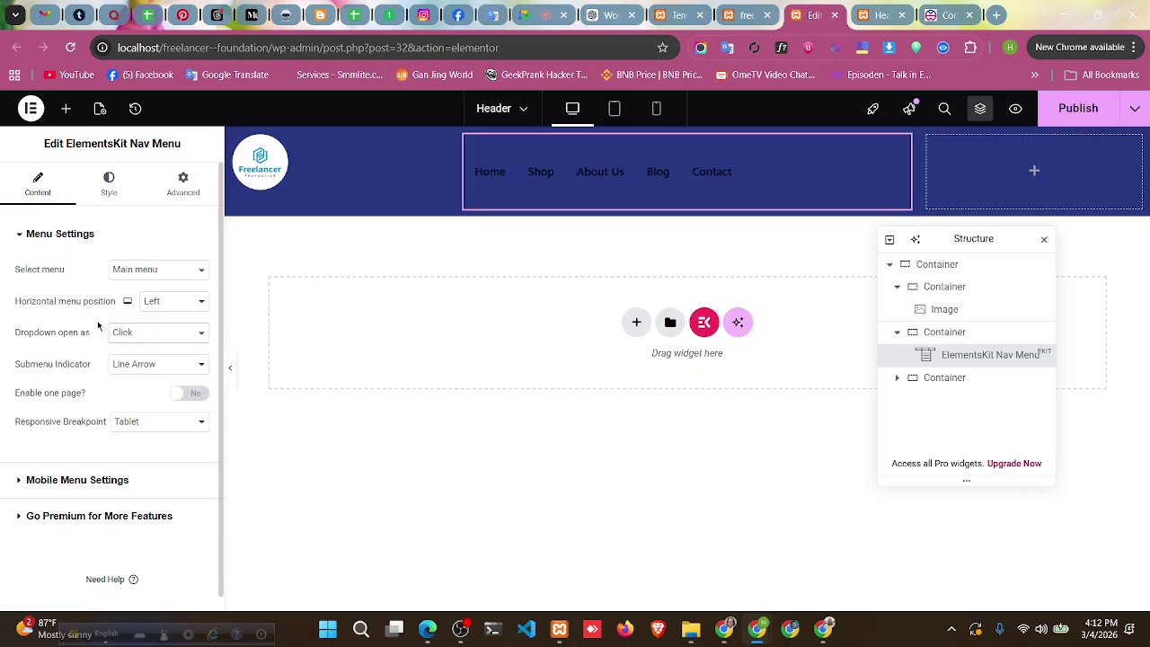
- Set the nav menu's horizontal menu position to Center
left_click(165, 305)
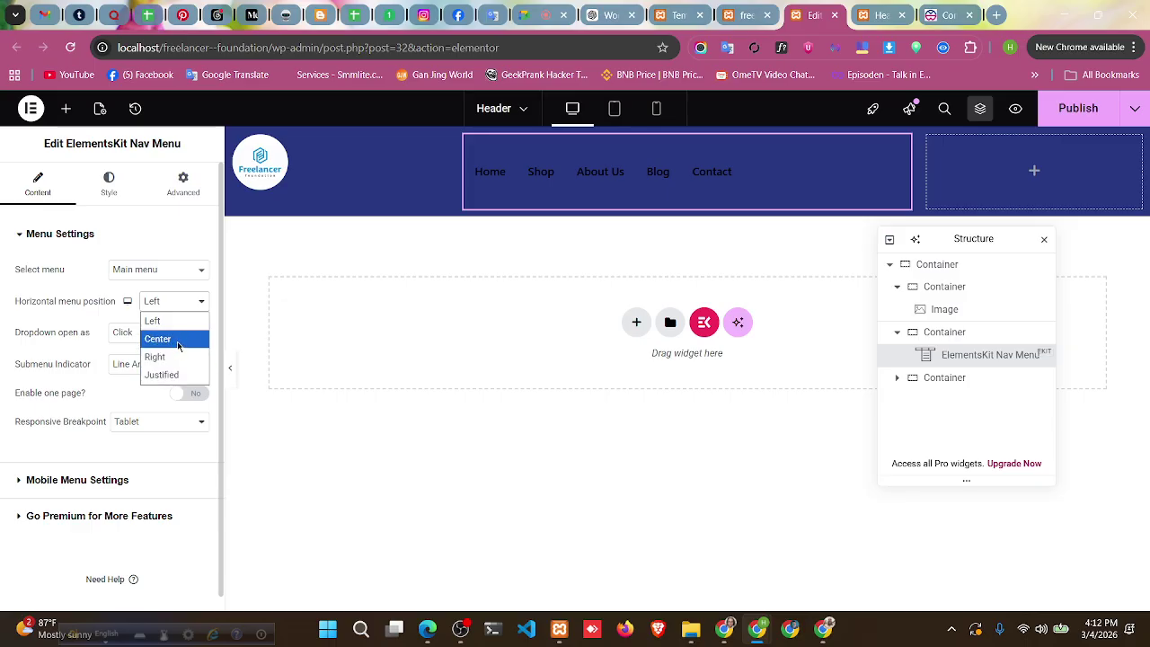
left_click(177, 341)
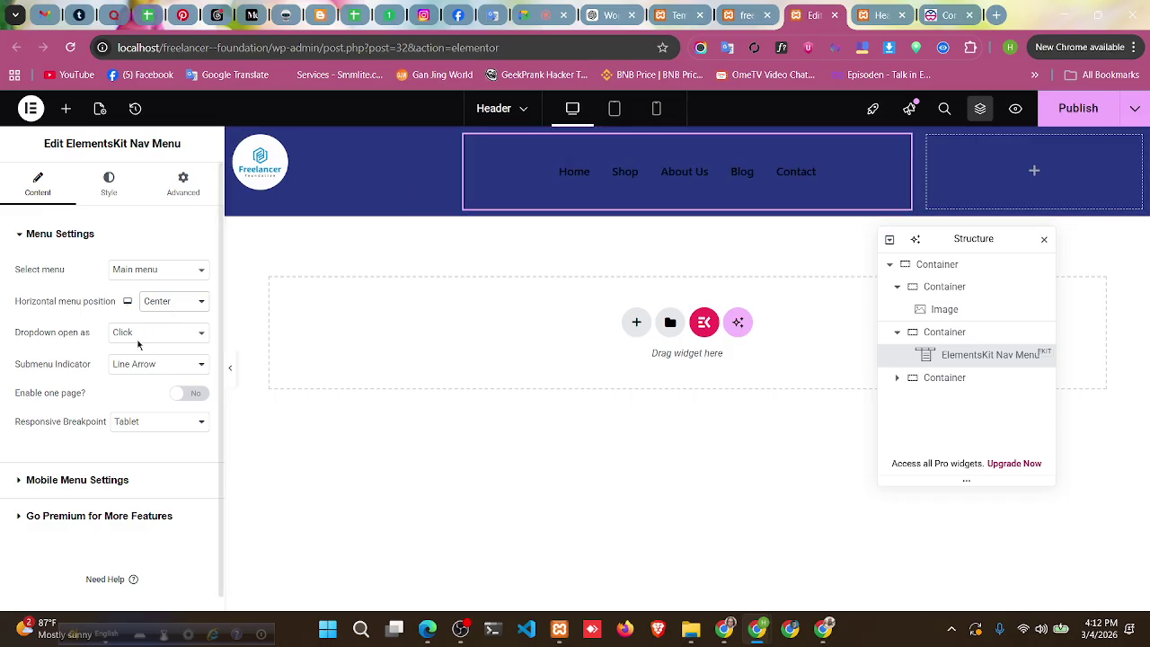
scroll(136, 342, "down", 1)
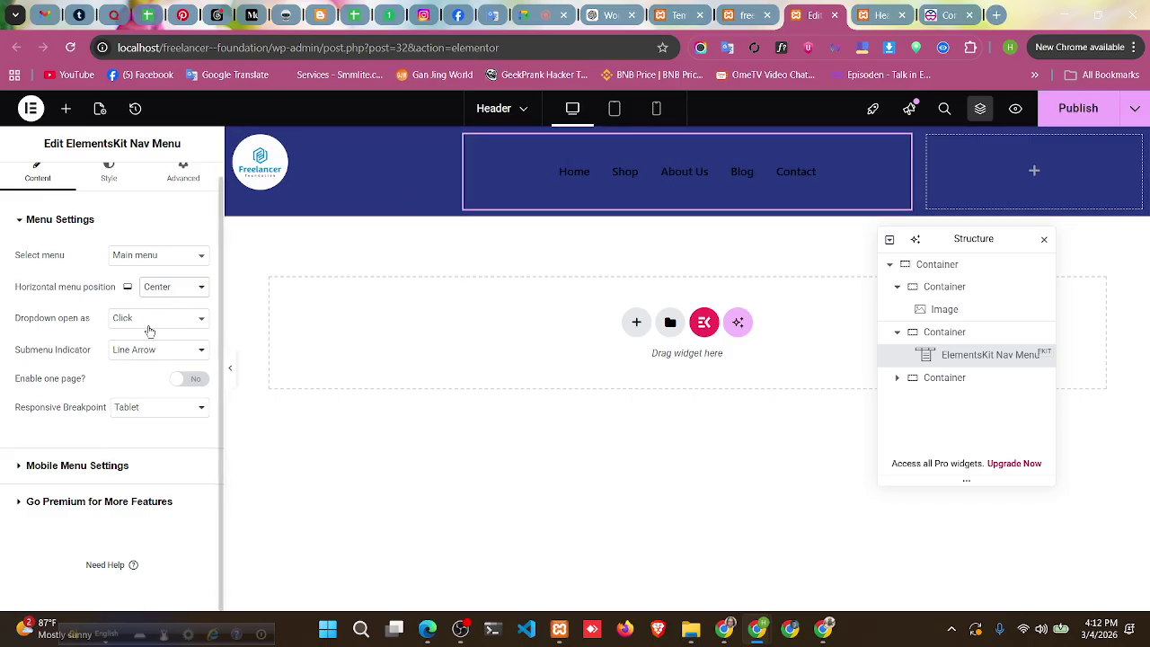
- Examine the nav menu's options for how dropdowns open
left_click(150, 327)
left_click(149, 327)
left_click(149, 329)
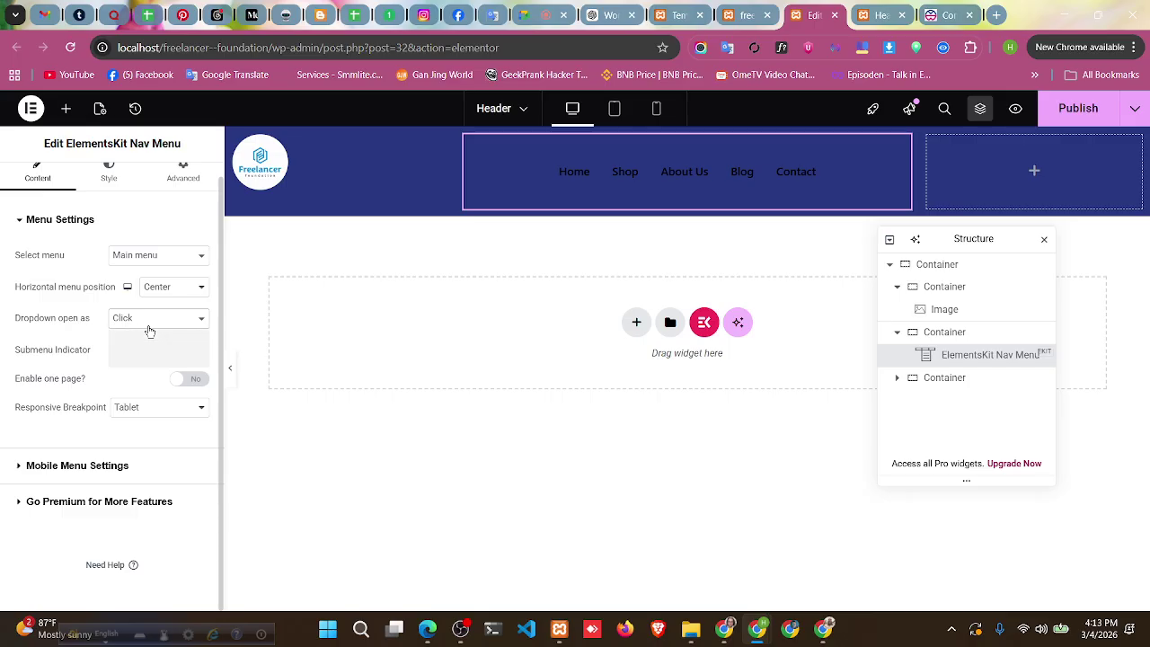
left_click(149, 329)
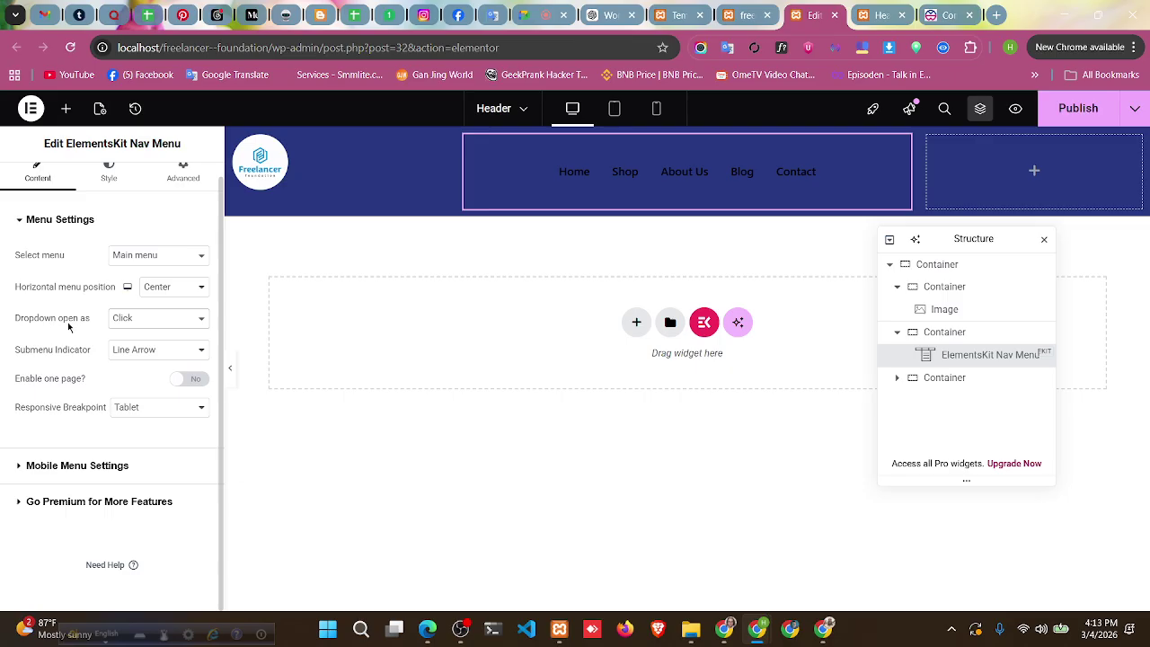
left_click(171, 328)
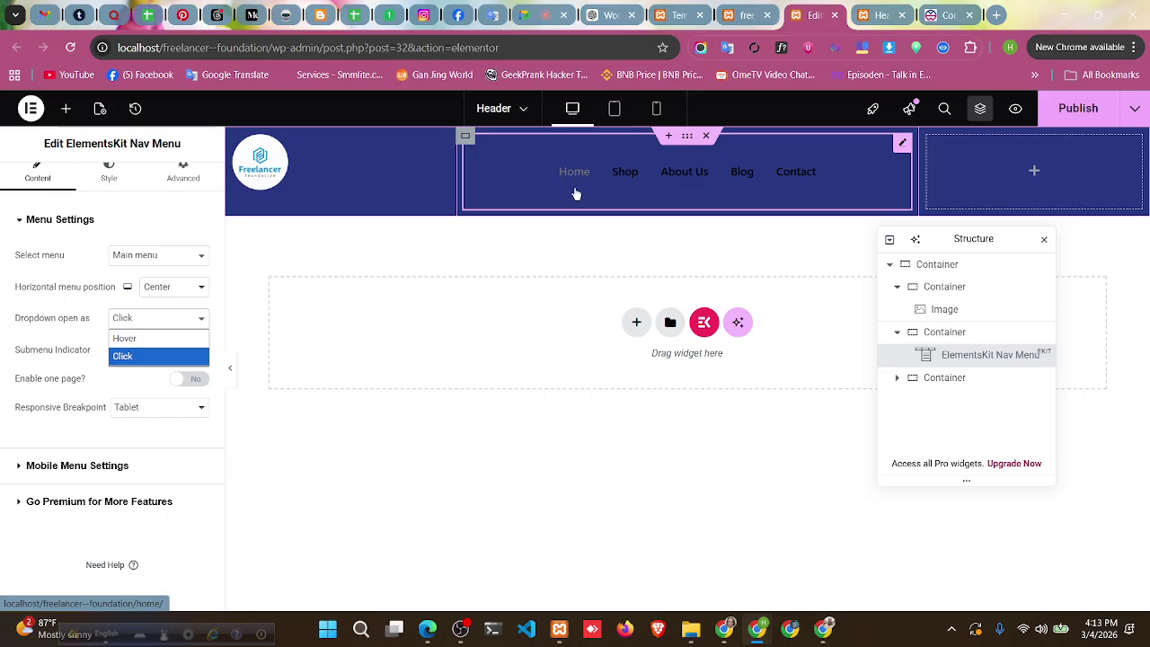
left_click(92, 311)
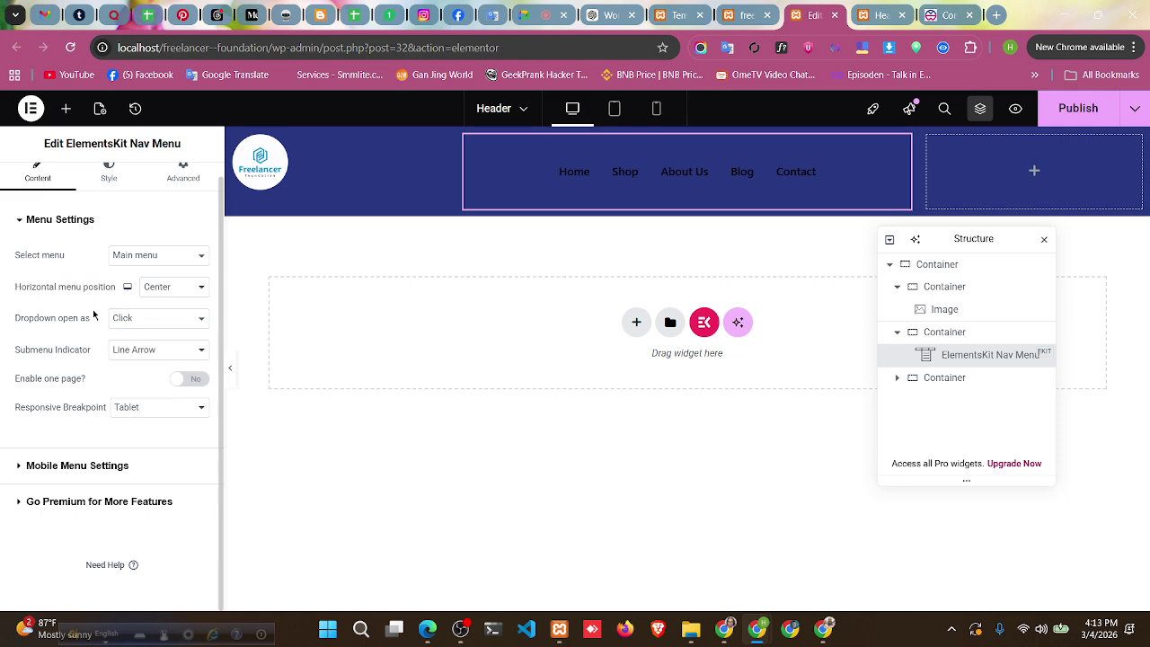
- Switch to the Foodnirr contact page, view its All Categories dropdown as a reference, and return to the header editor
left_click(945, 8)
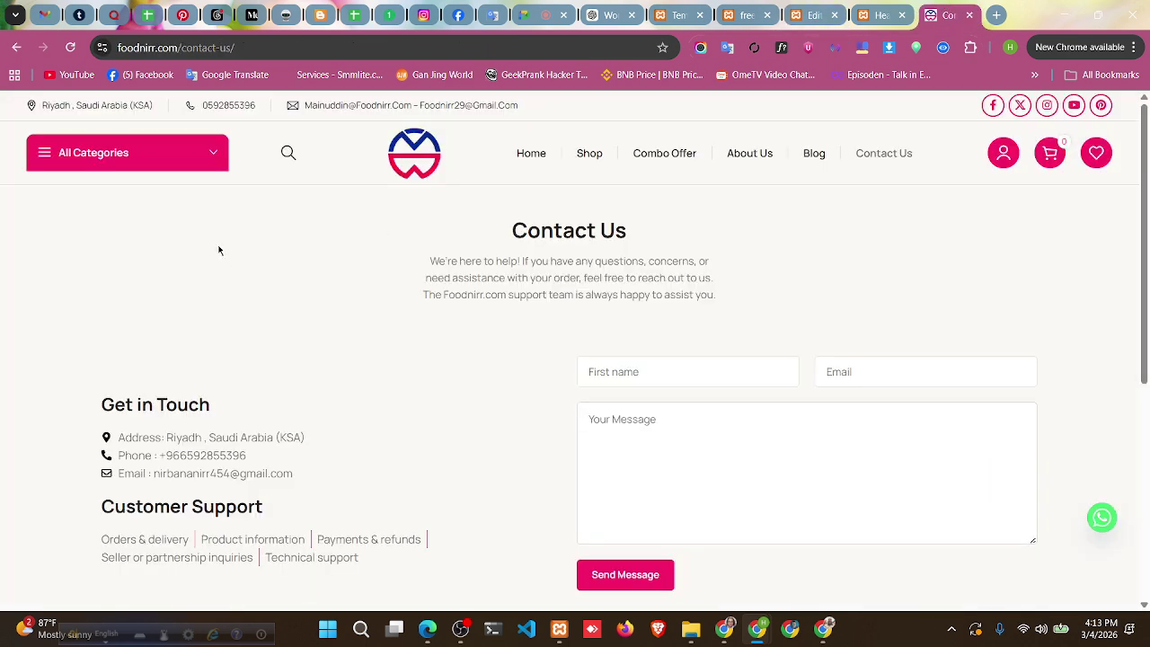
left_click(213, 159)
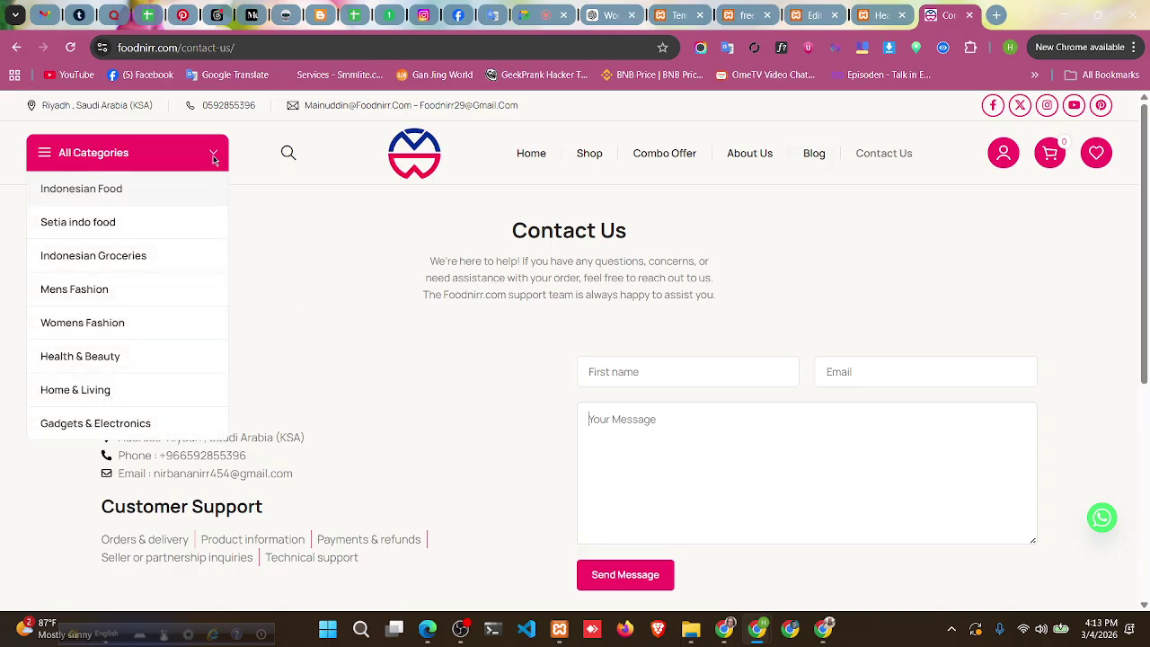
mouse_move(192, 142)
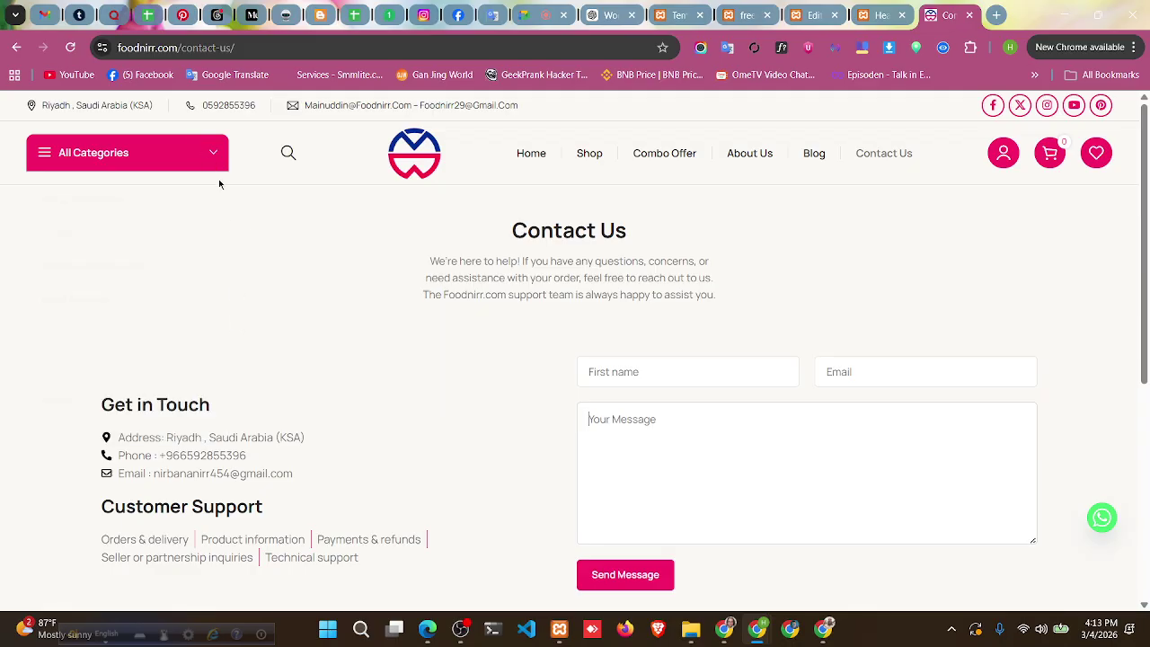
left_click(742, 6)
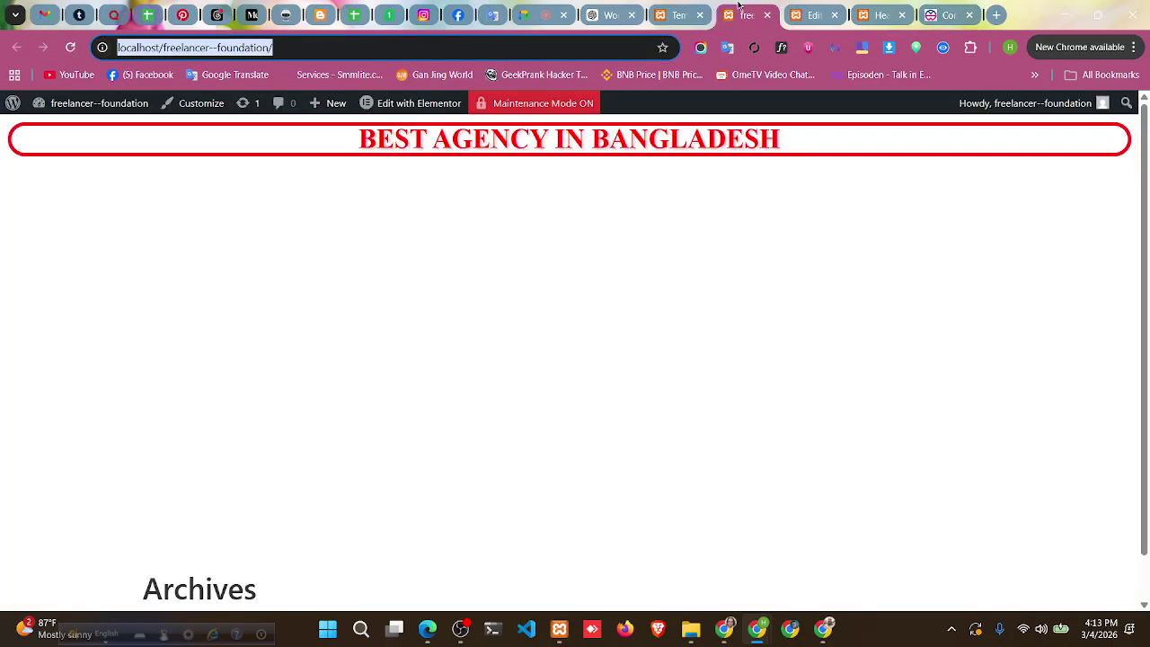
left_click(687, 7)
left_click(803, 6)
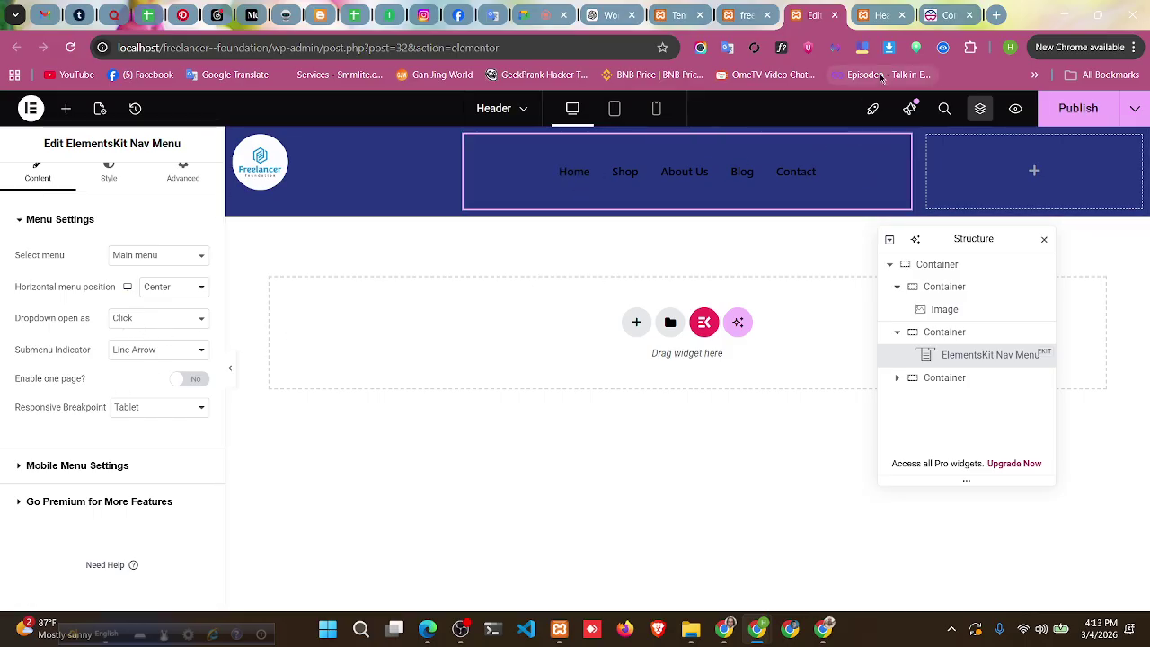
- Set the nav menu's dropdowns to open on Hover and compare with the All Categories dropdown on the Foodnirr page
left_click(158, 319)
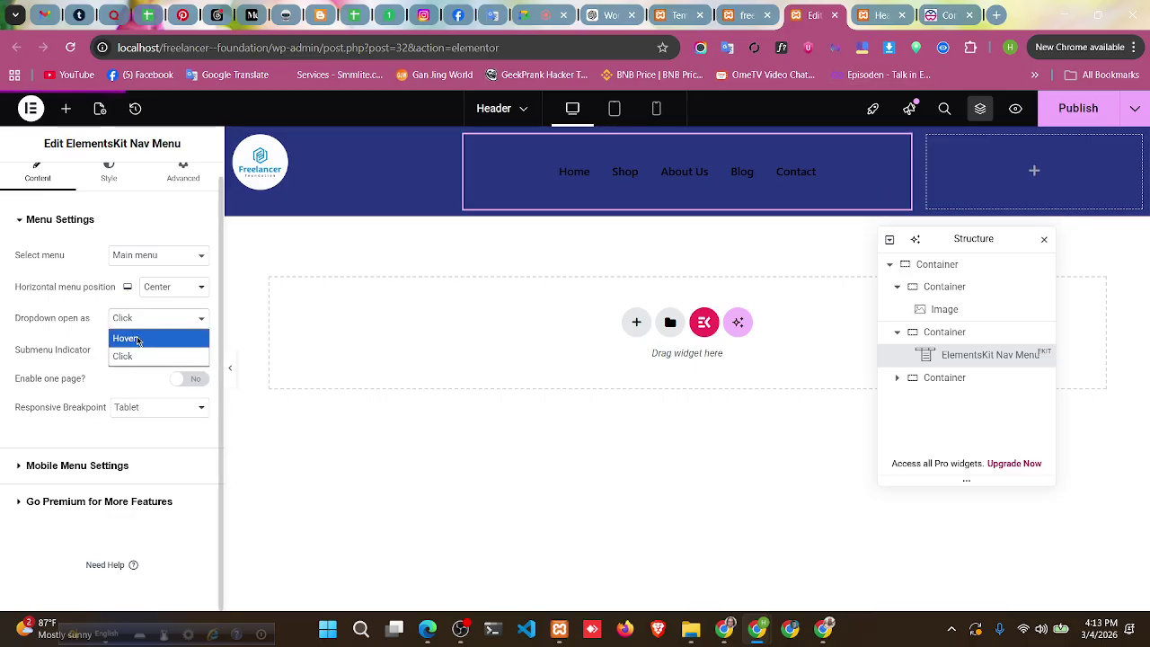
left_click(141, 348)
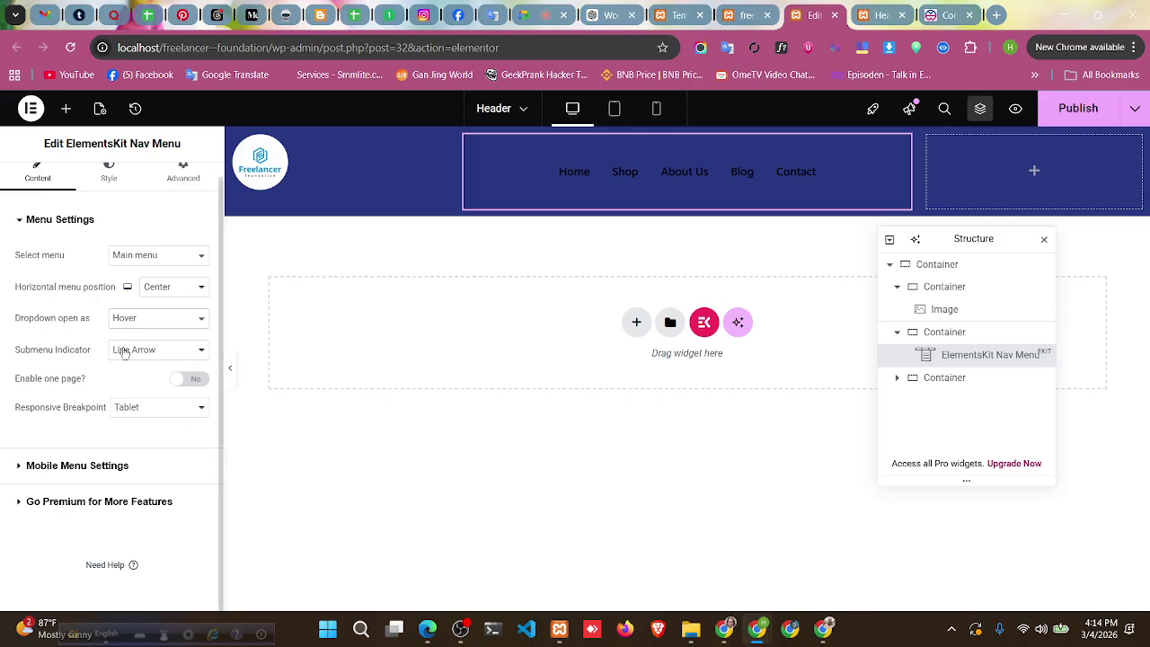
left_click(946, 8)
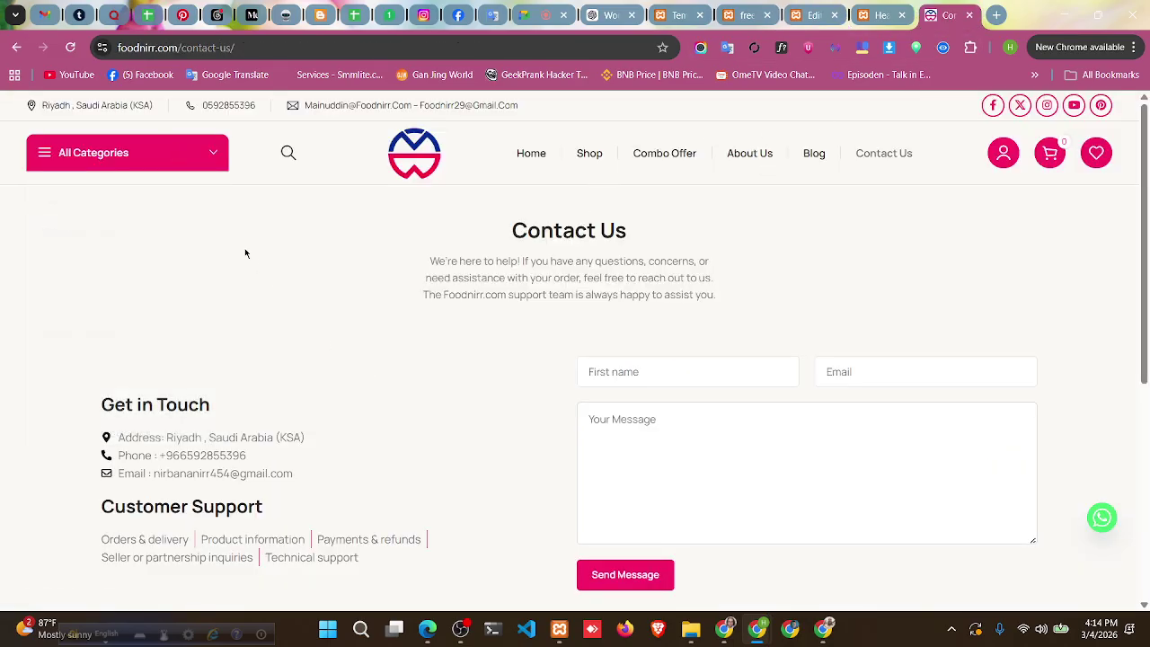
mouse_move(214, 165)
left_click(864, 15)
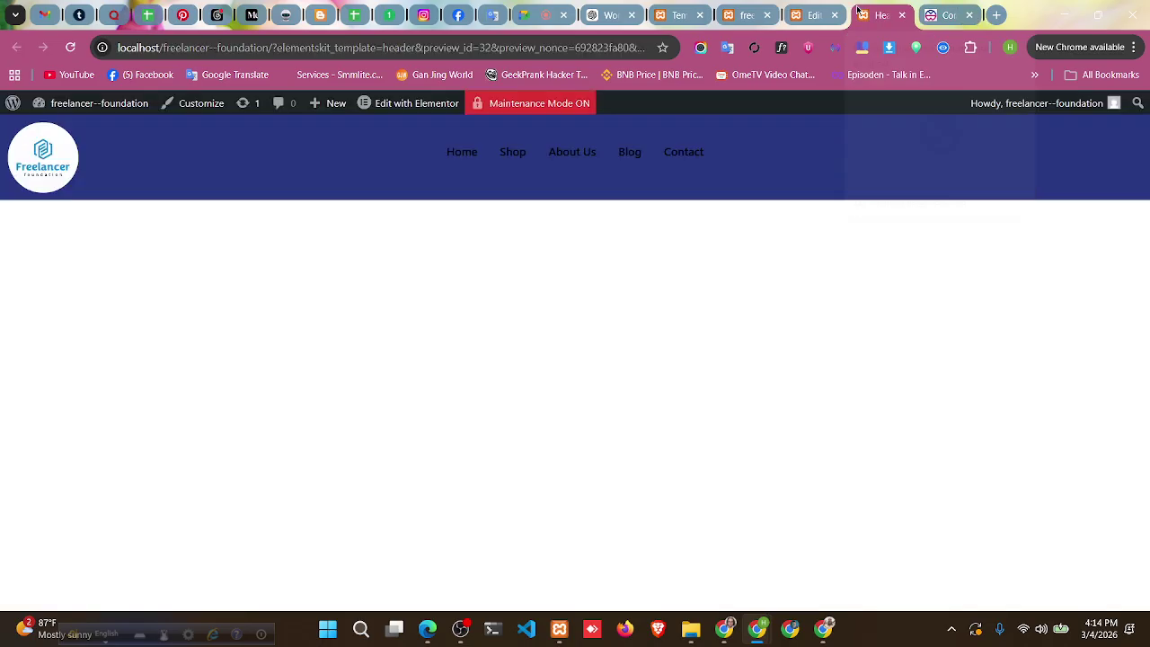
left_click(787, 18)
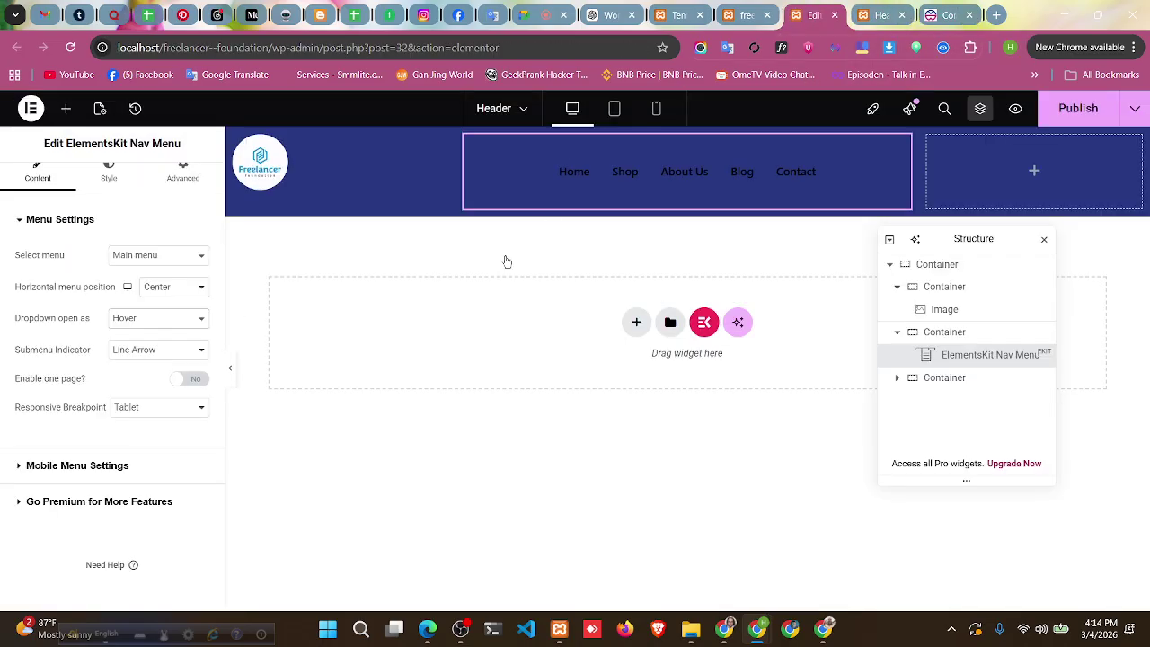
- View the nav menu's submenu indicator options and check the arrow beside All Categories on the Foodnirr page
left_click(177, 354)
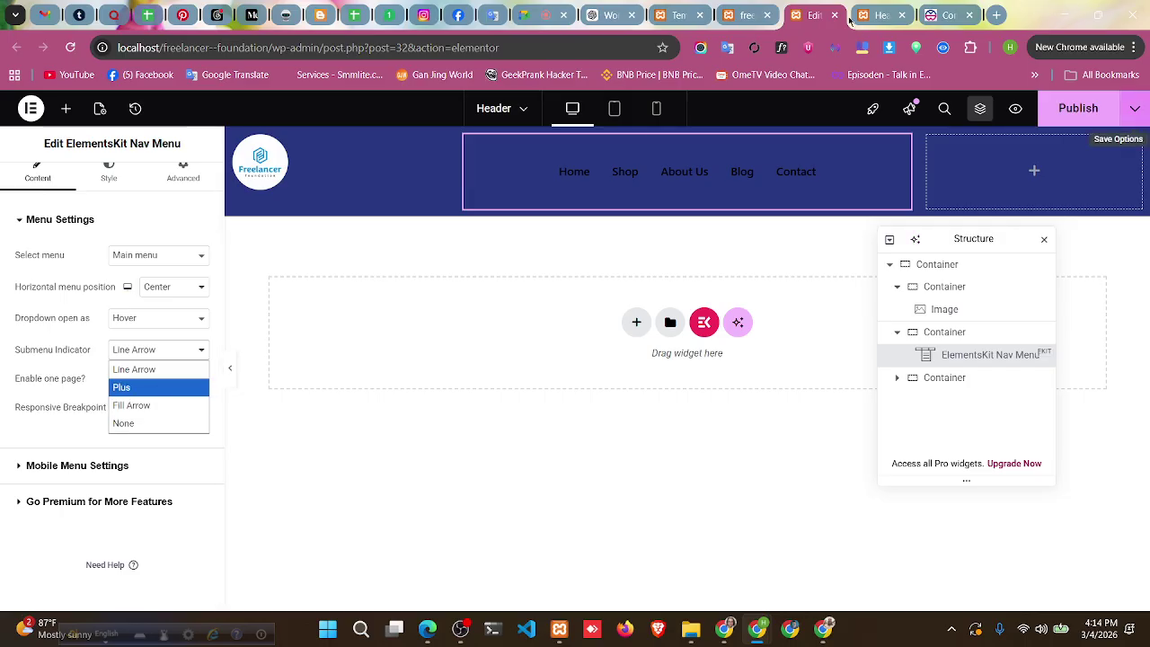
left_click(799, 47)
key("ctrl+Tab")
key("ctrl+Tab")
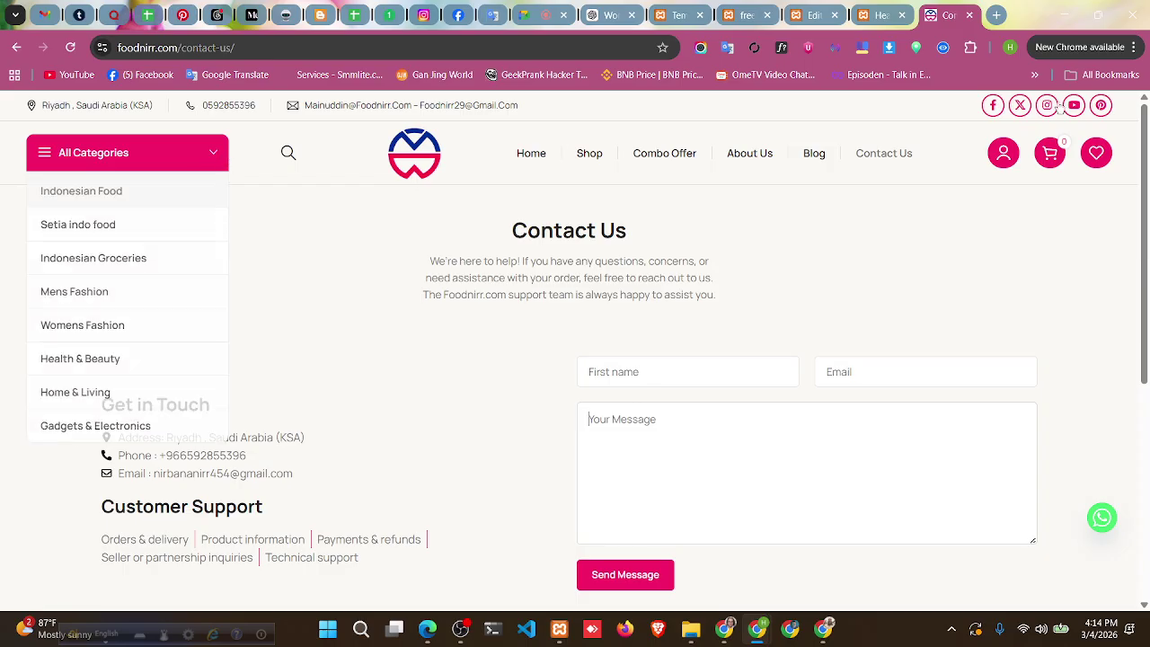
mouse_move(179, 161)
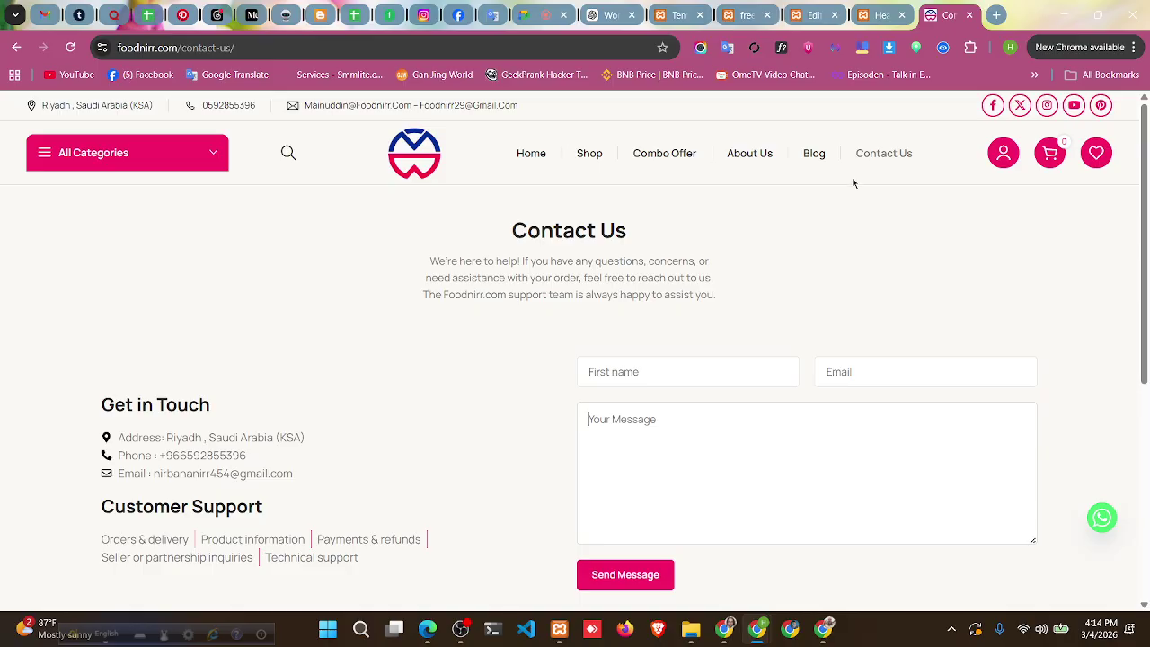
- Switch to OBS, mute the Mic/Aux audio channel and minimize the OBS window
left_click(876, 14)
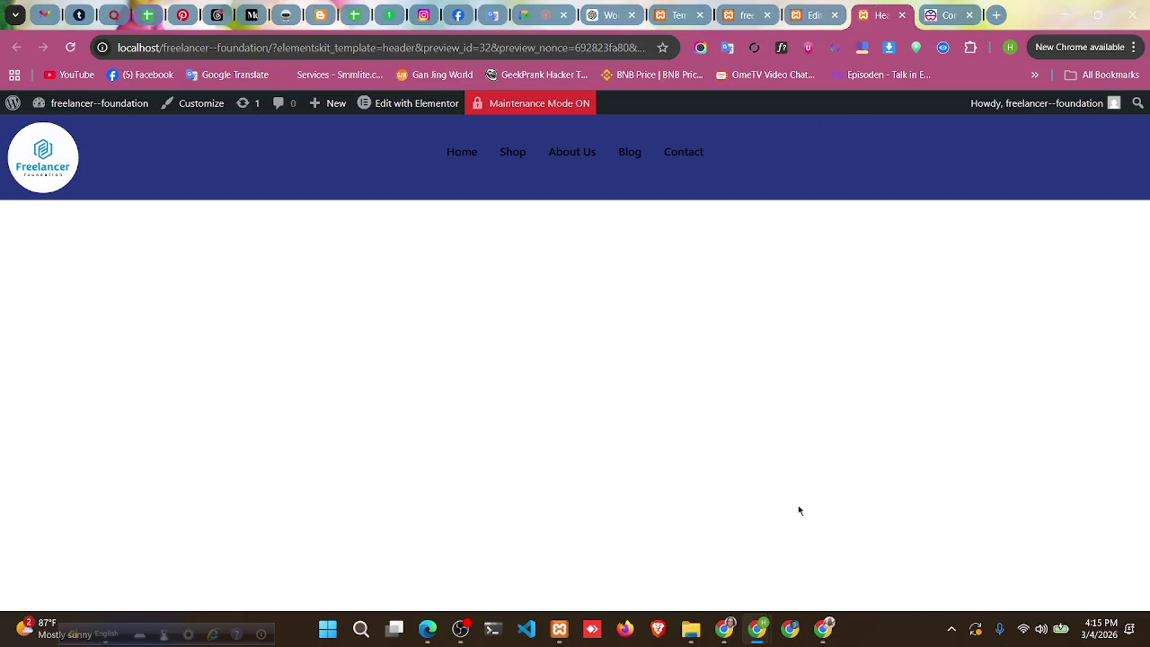
left_click(727, 630)
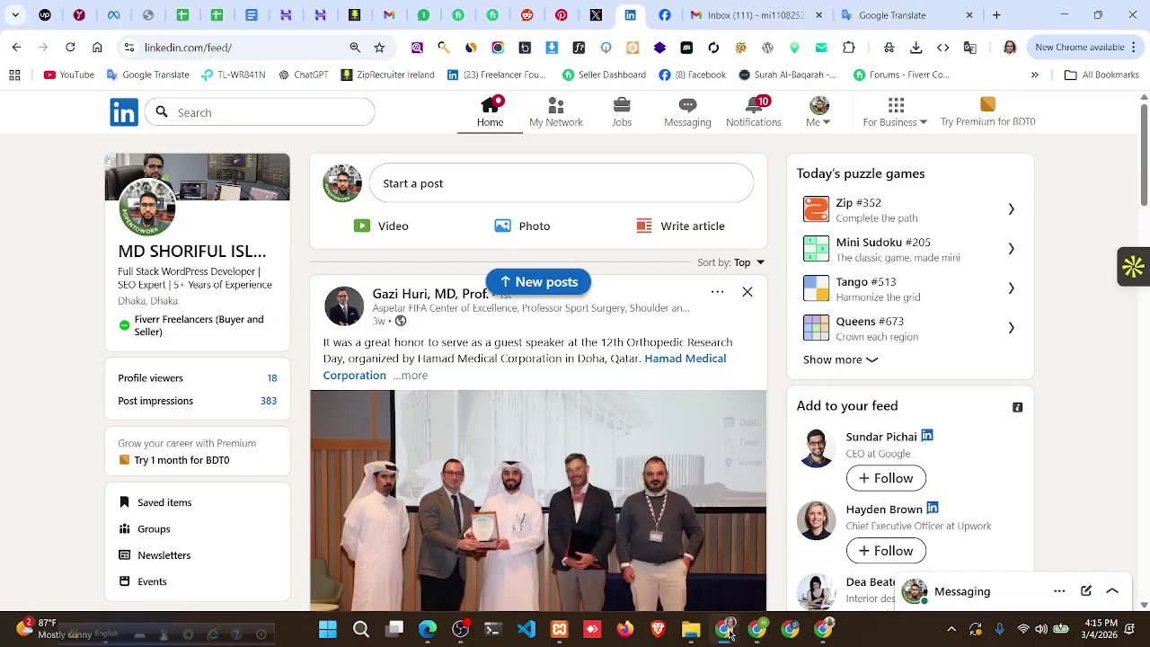
mouse_move(757, 629)
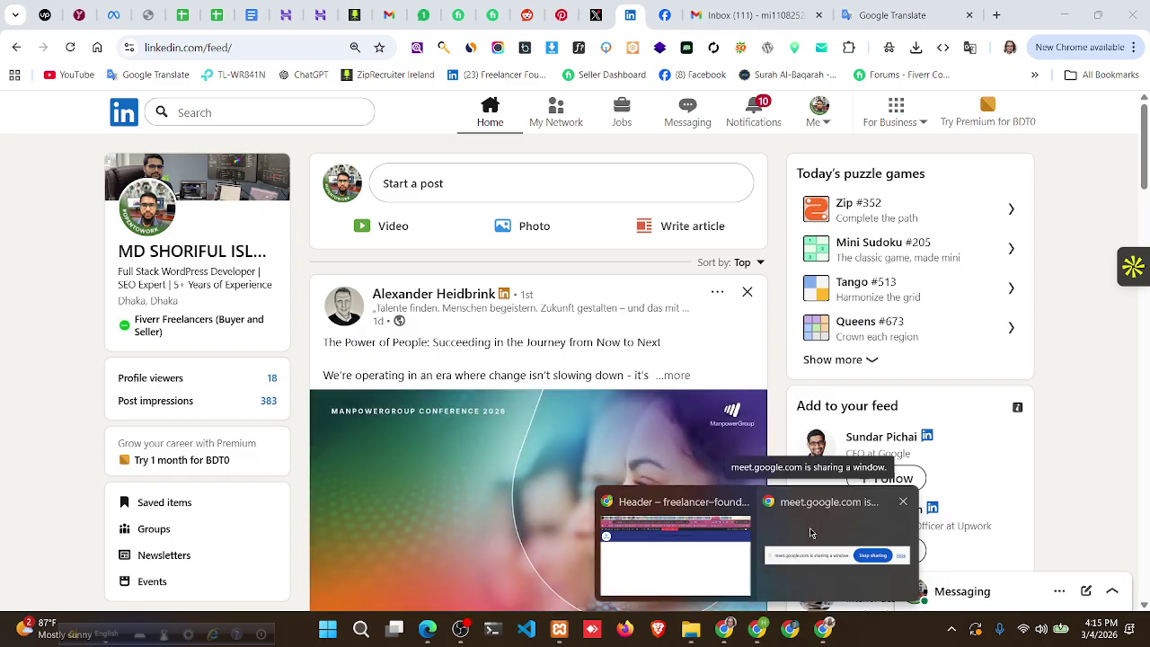
left_click(460, 630)
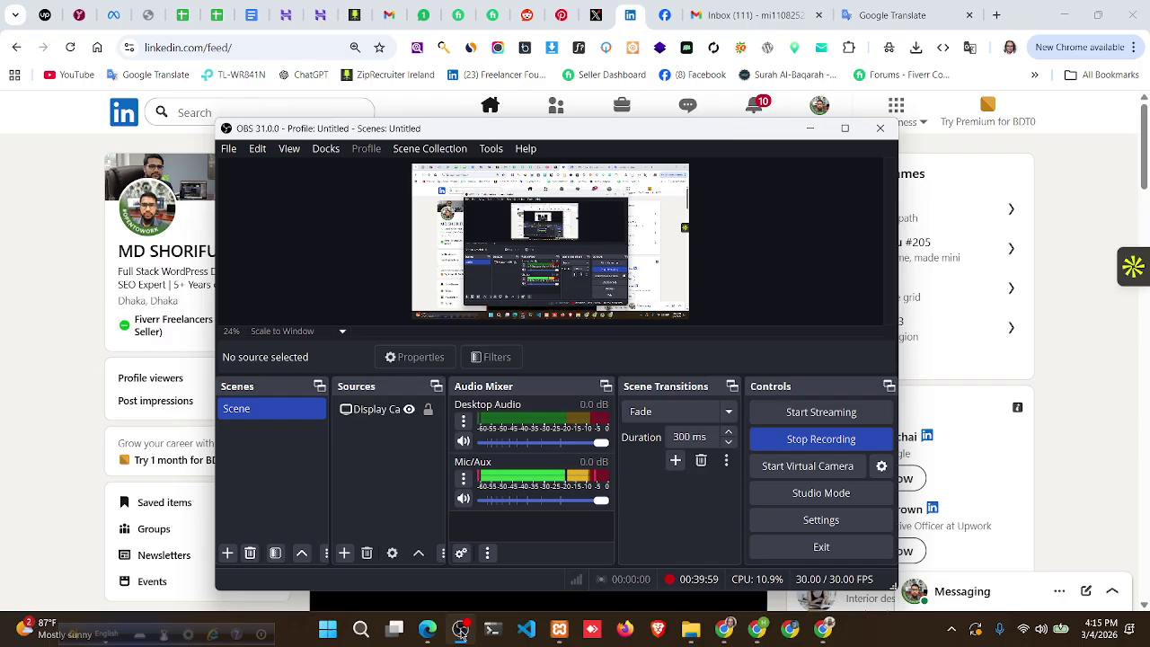
left_click(464, 500)
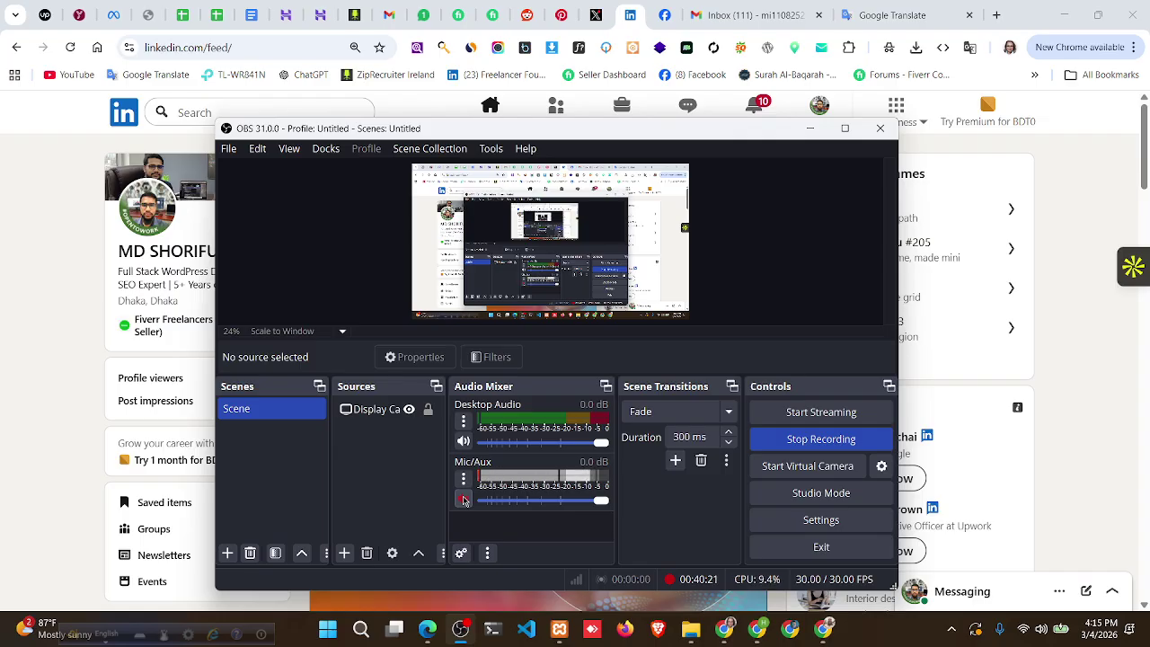
left_click(809, 130)
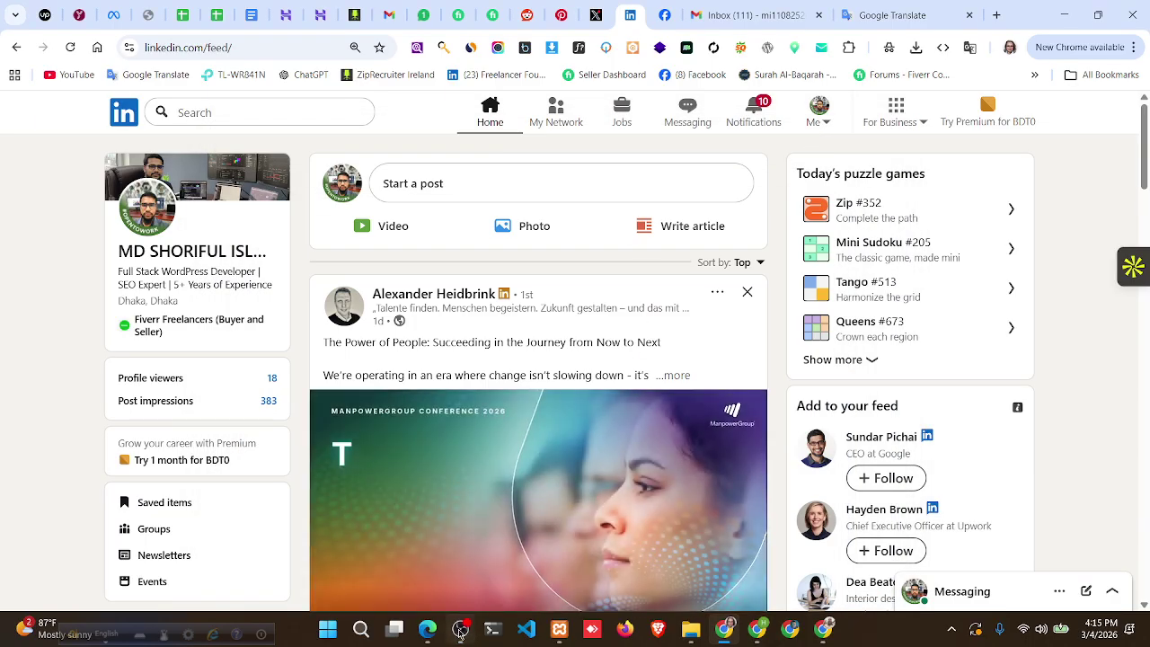
- Unmute the Mic/Aux channel in OBS and return to the browser window with the header preview
left_click(459, 628)
left_click(464, 498)
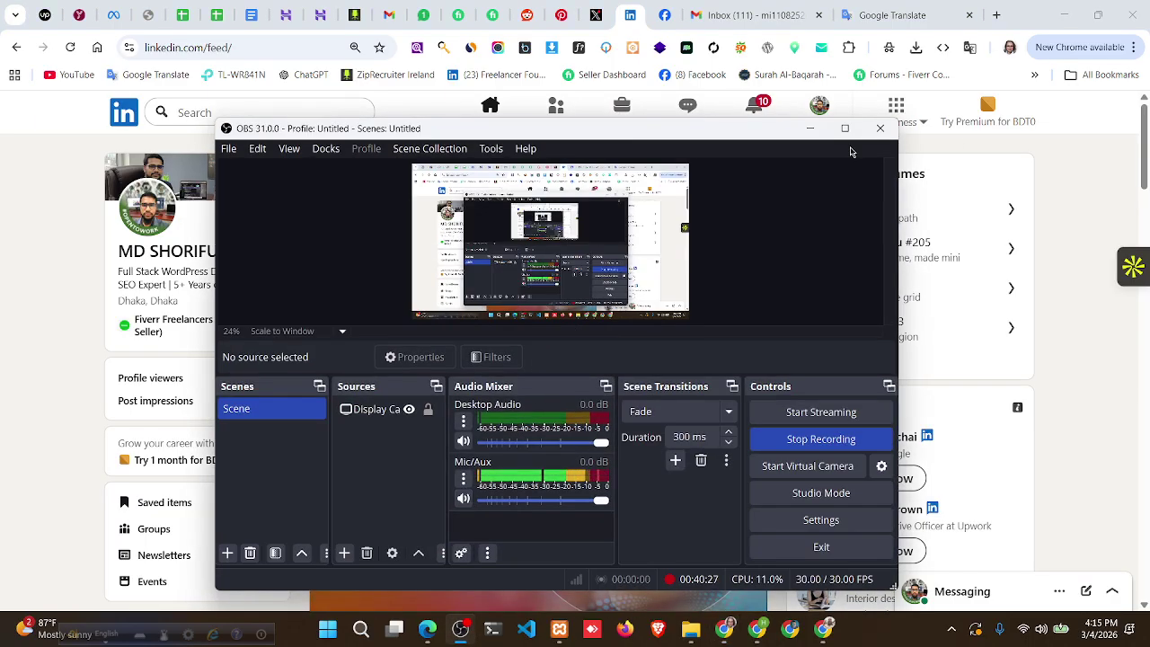
left_click(811, 131)
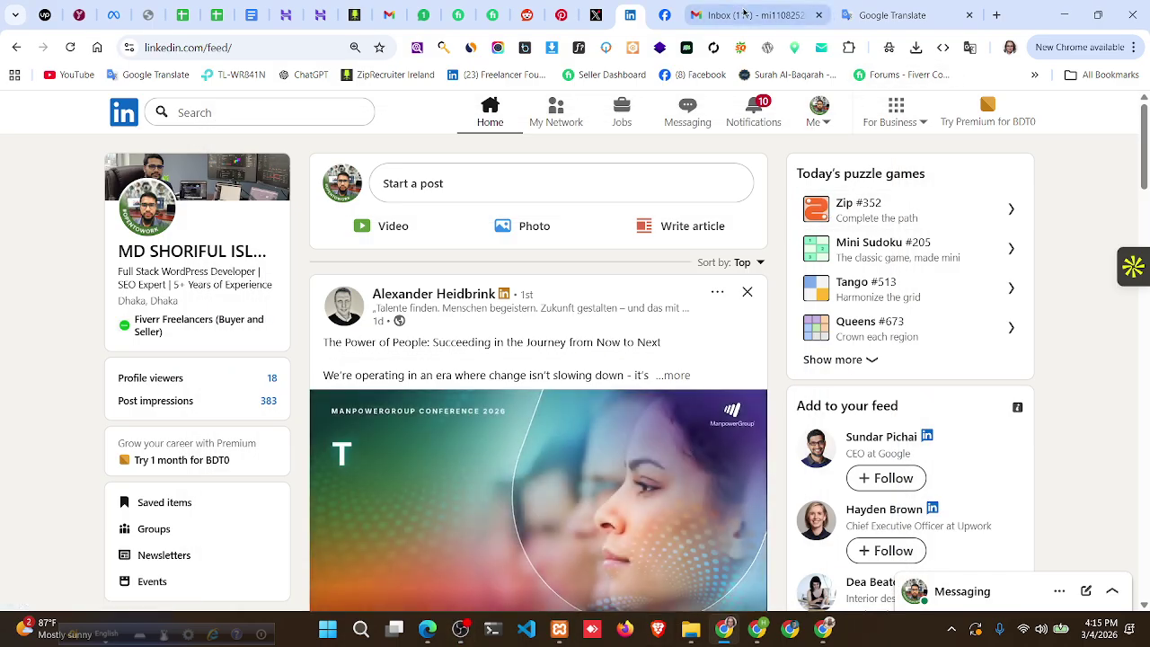
mouse_move(723, 627)
left_click(721, 537)
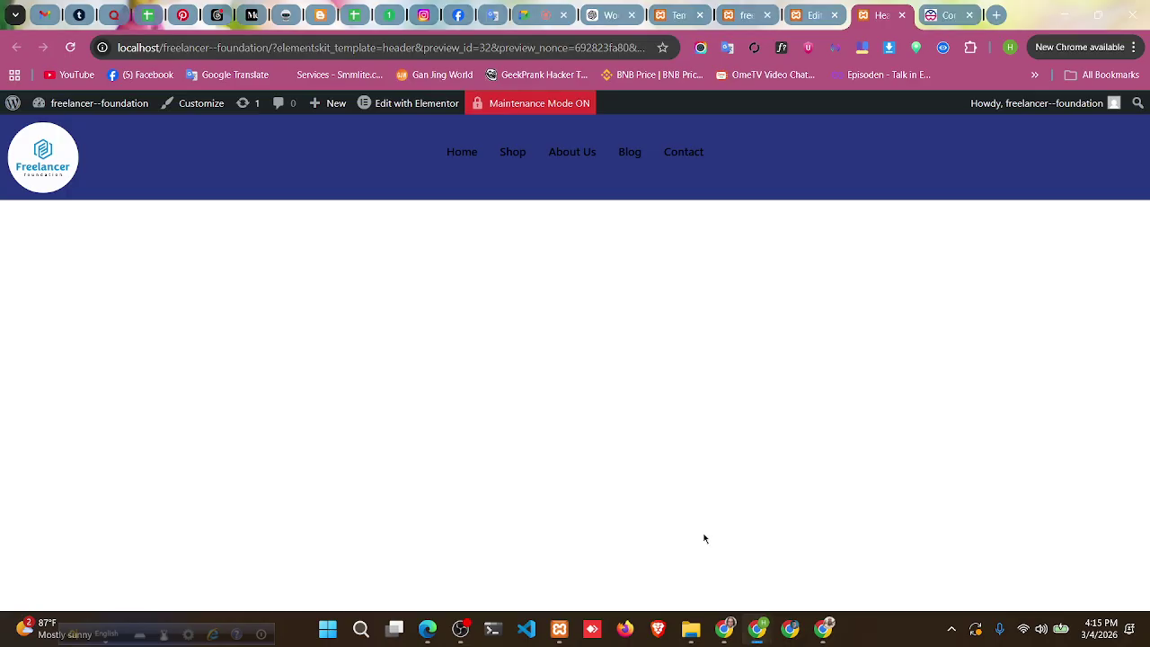
- Return to the header editor and set the nav menu's submenu indicator to None
left_click(812, 15)
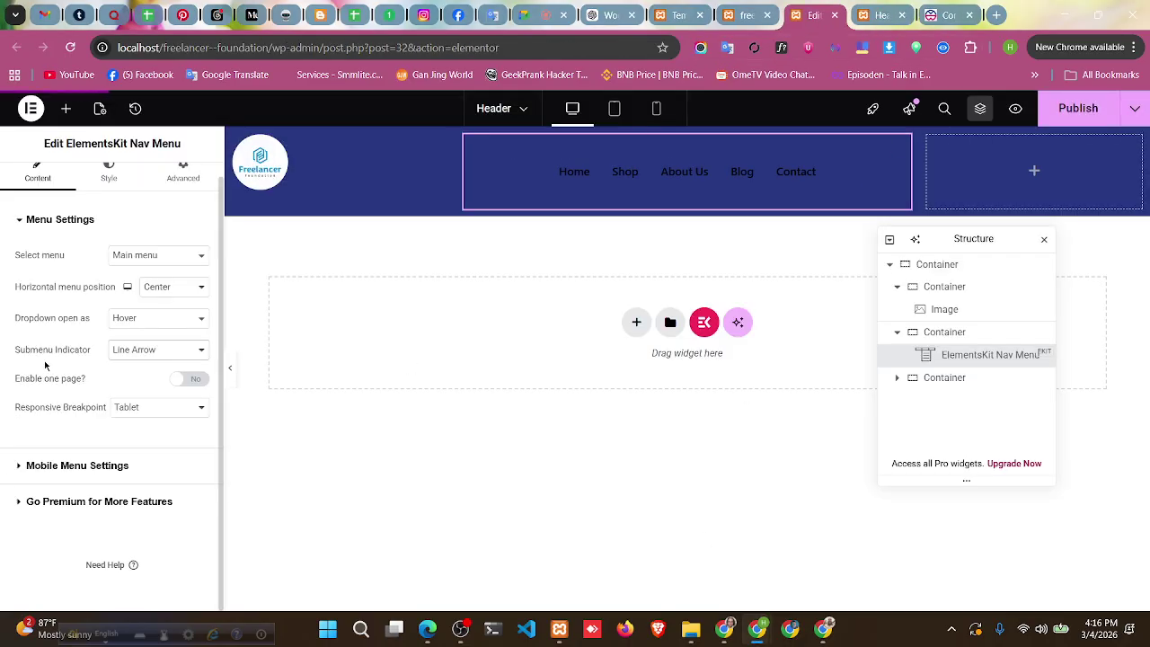
left_click(140, 357)
left_click(141, 357)
left_click(141, 359)
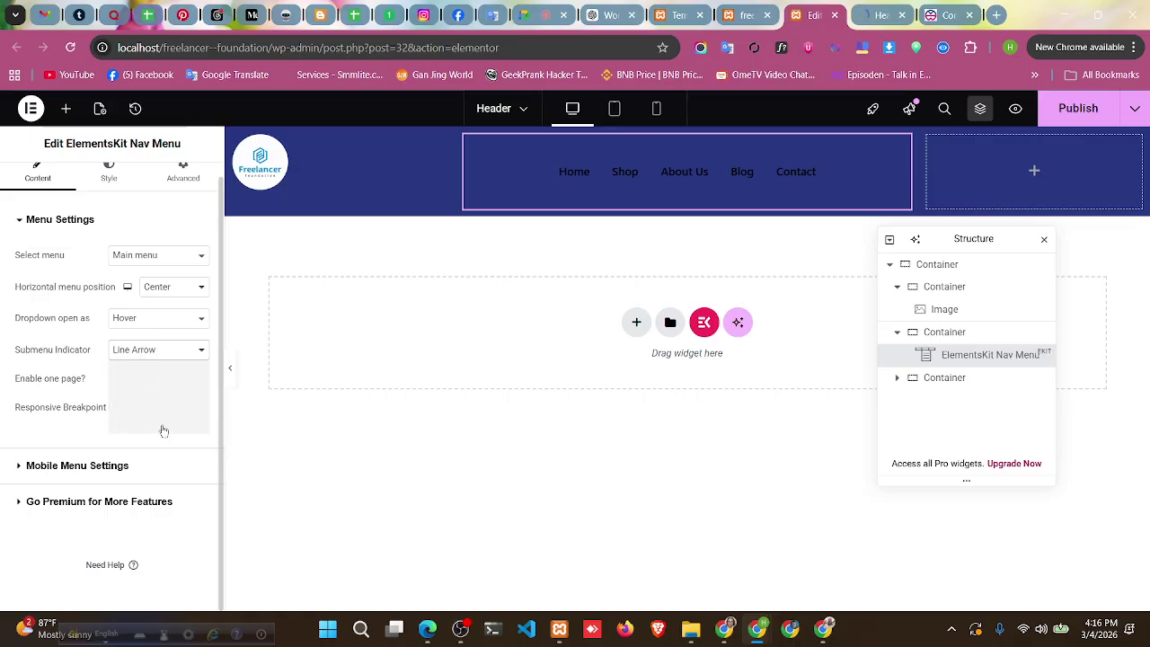
left_click(154, 423)
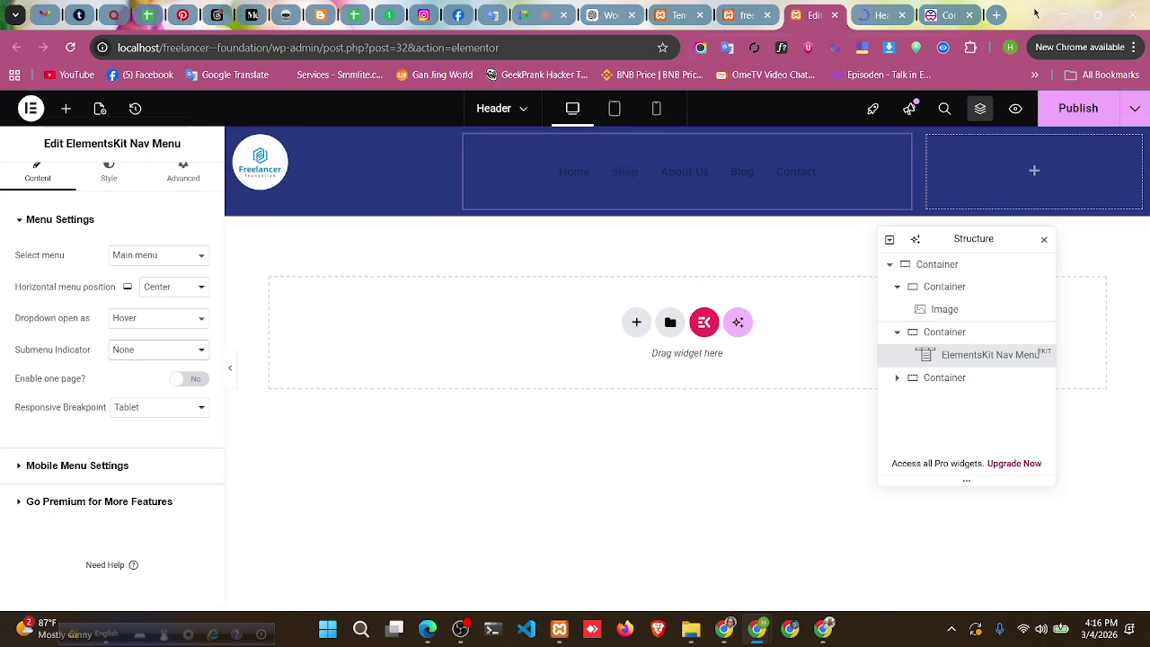
- View the All Categories dropdown on the Foodnirr page as a reference and return to the header editor
left_click(950, 12)
mouse_move(141, 163)
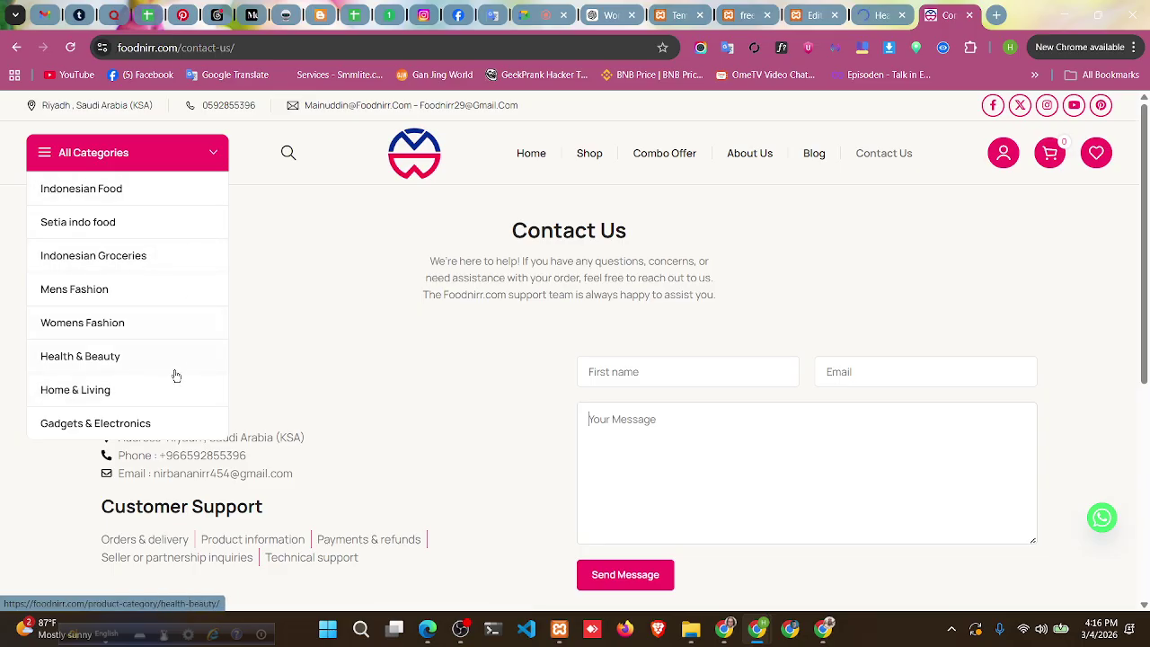
left_click(813, 14)
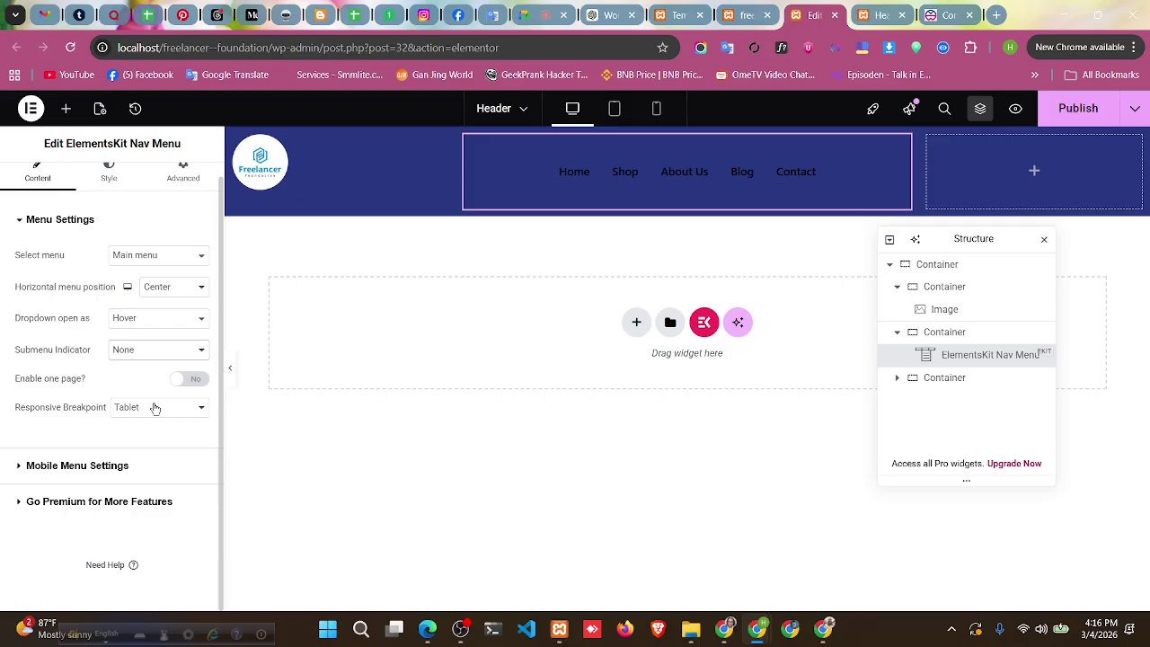
- Try the nav menu's one page option, turn it back off, and view the Responsive Breakpoint choices
left_click(192, 384)
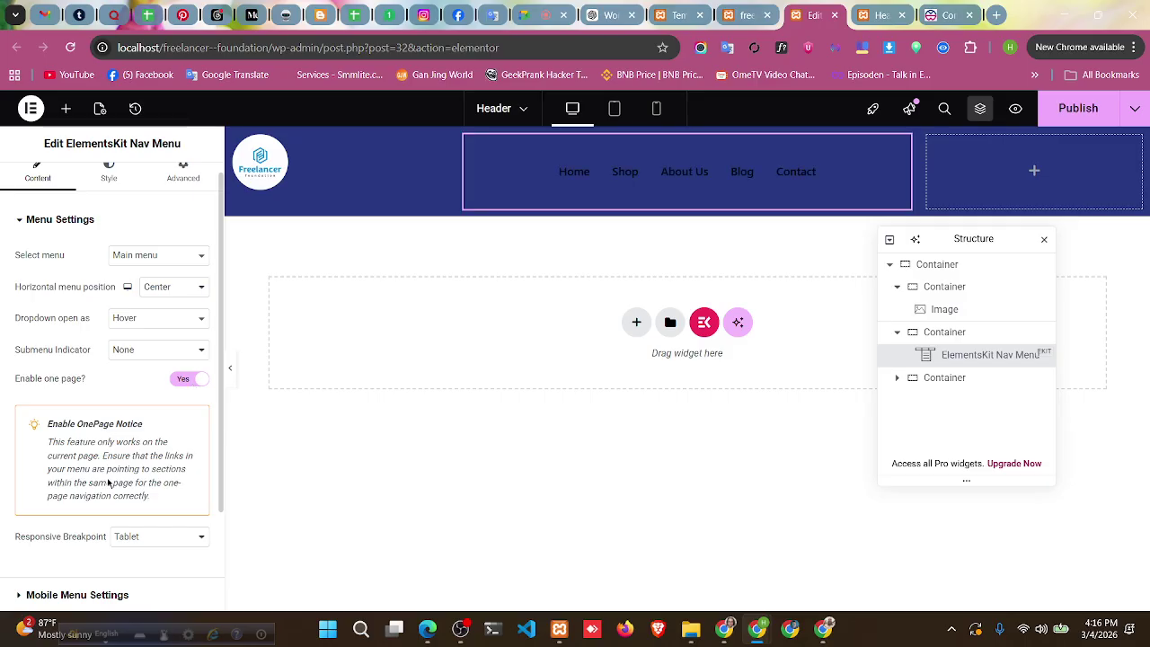
scroll(108, 484, "down", 1)
left_click(185, 304)
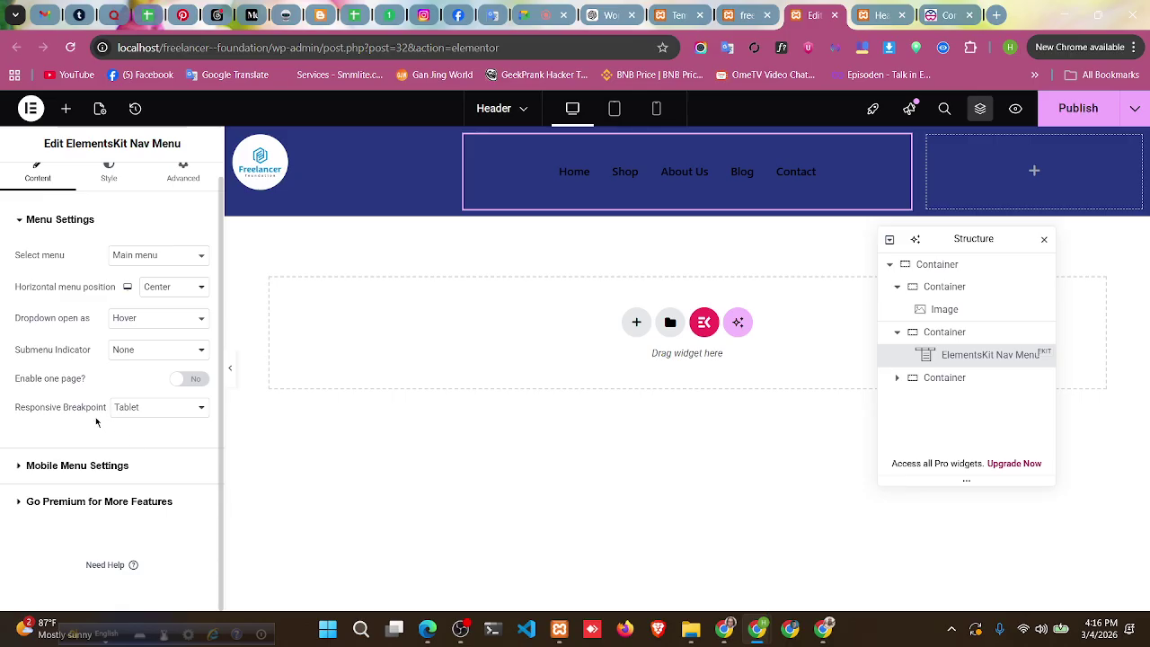
left_click(154, 407)
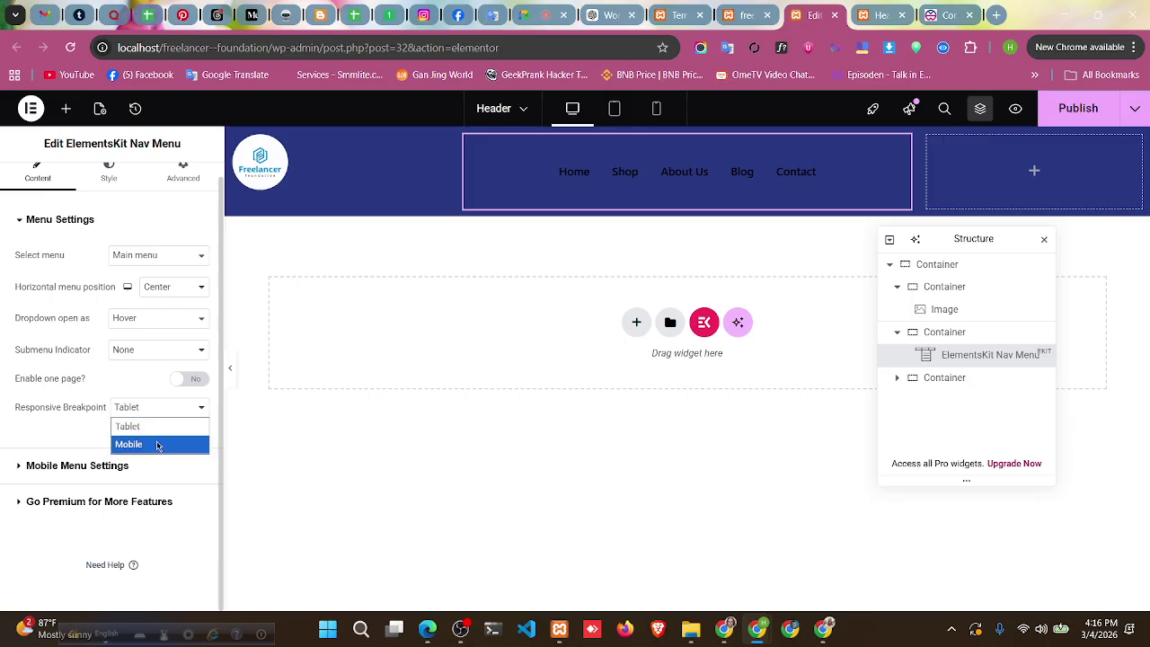
left_click(64, 439)
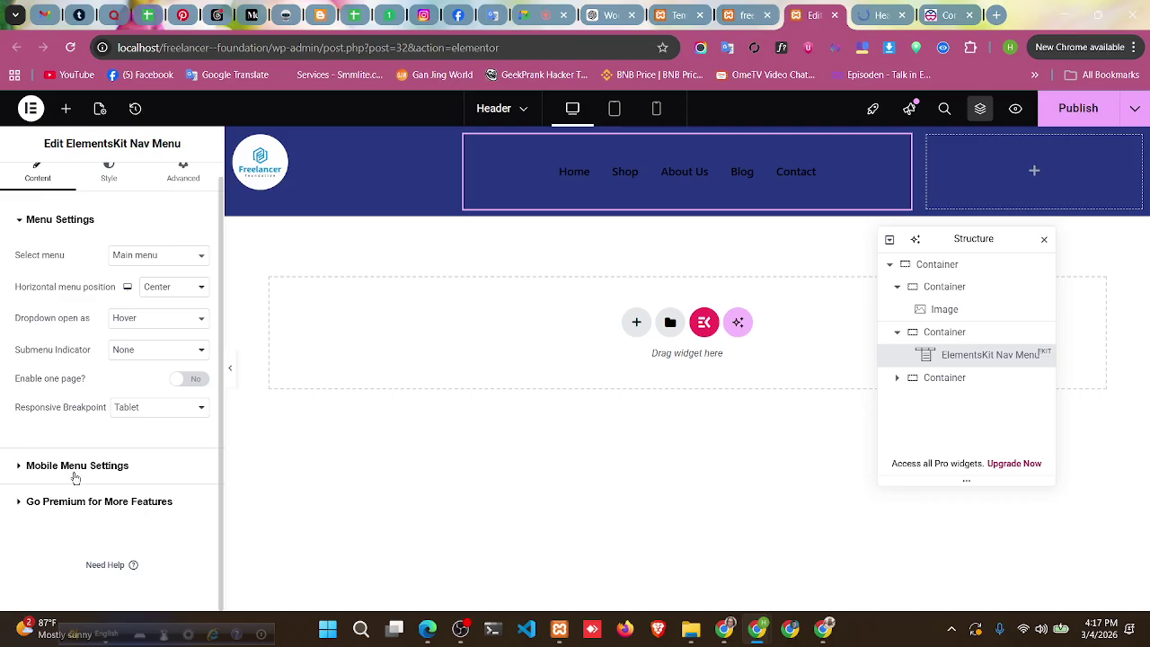
- Look through the nav menu's style sections, open the Menu Item settings, and publish the header
scroll(115, 251, "up", 1)
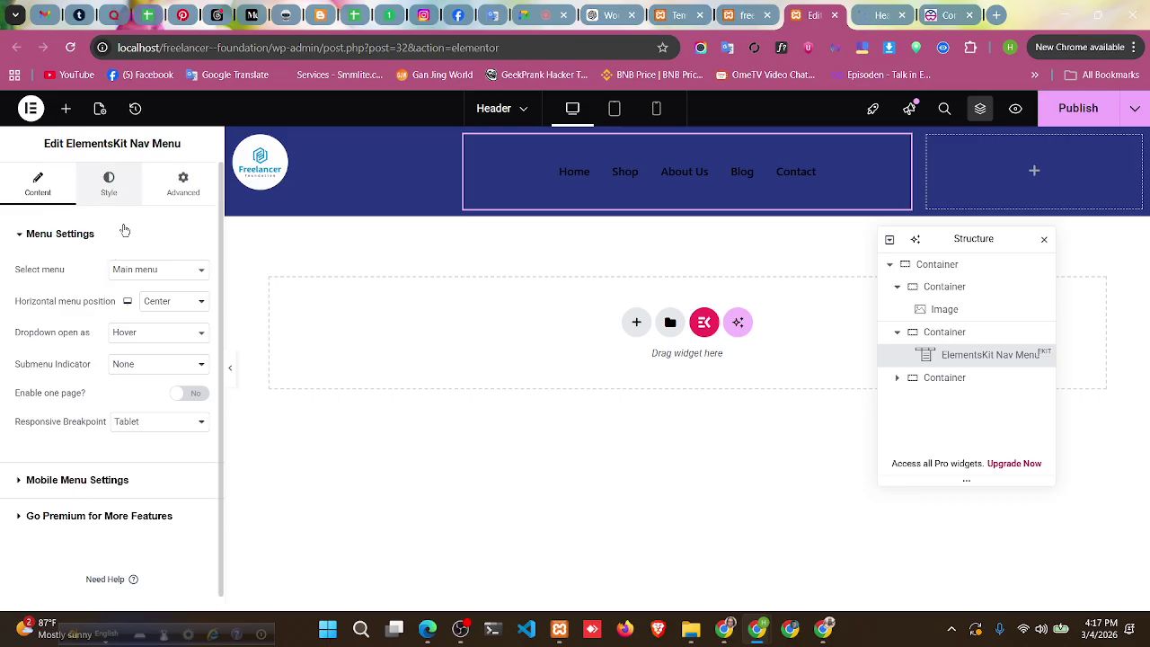
left_click(109, 184)
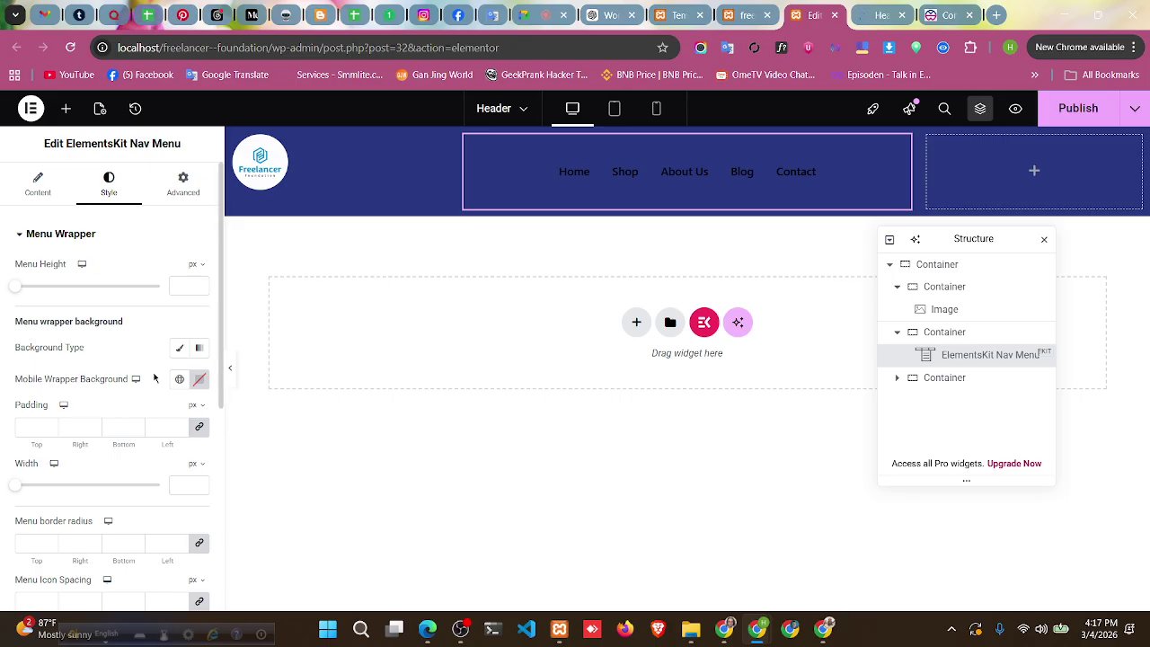
scroll(172, 400, "down", 4)
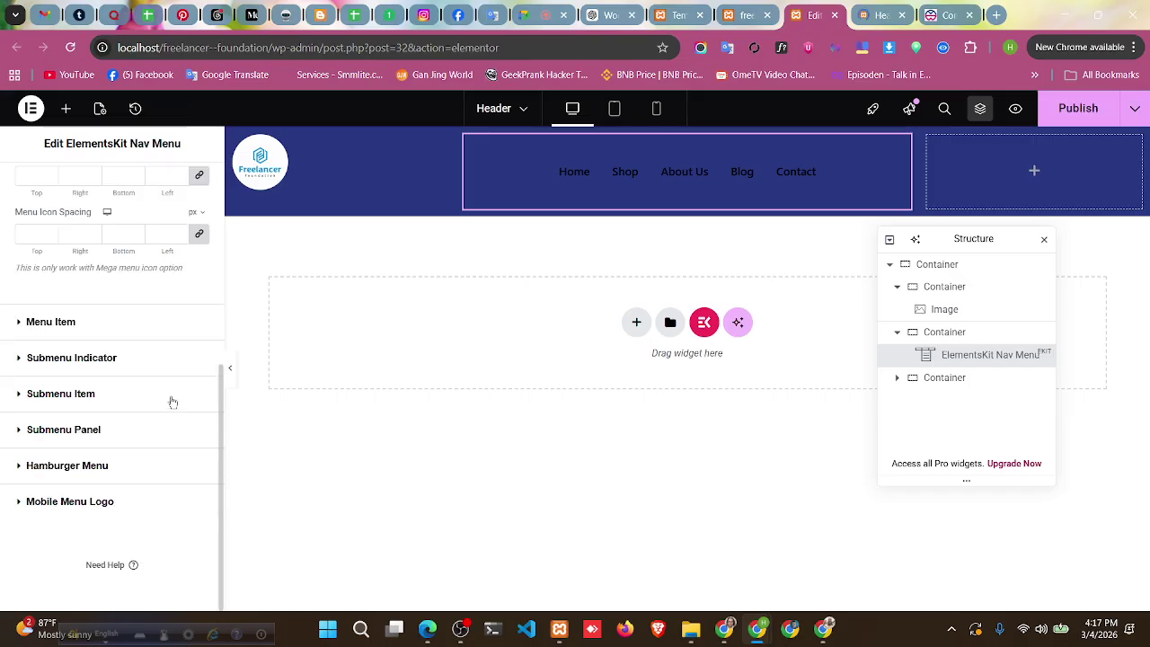
scroll(173, 402, "up", 5)
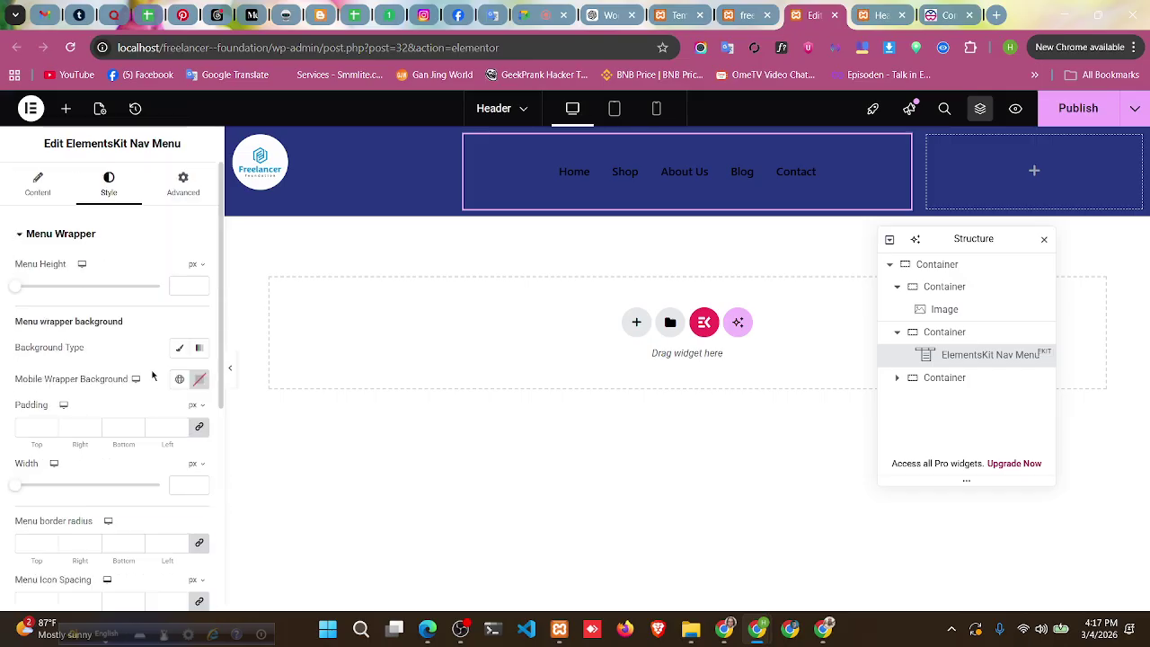
scroll(153, 375, "down", 4)
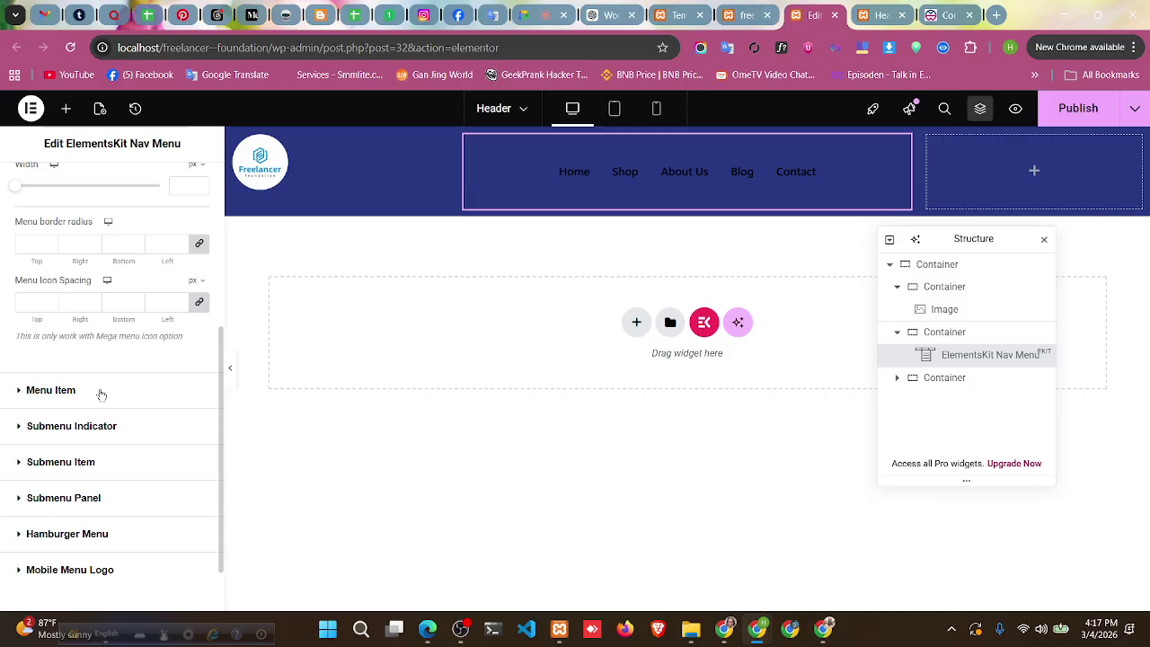
left_click(100, 392)
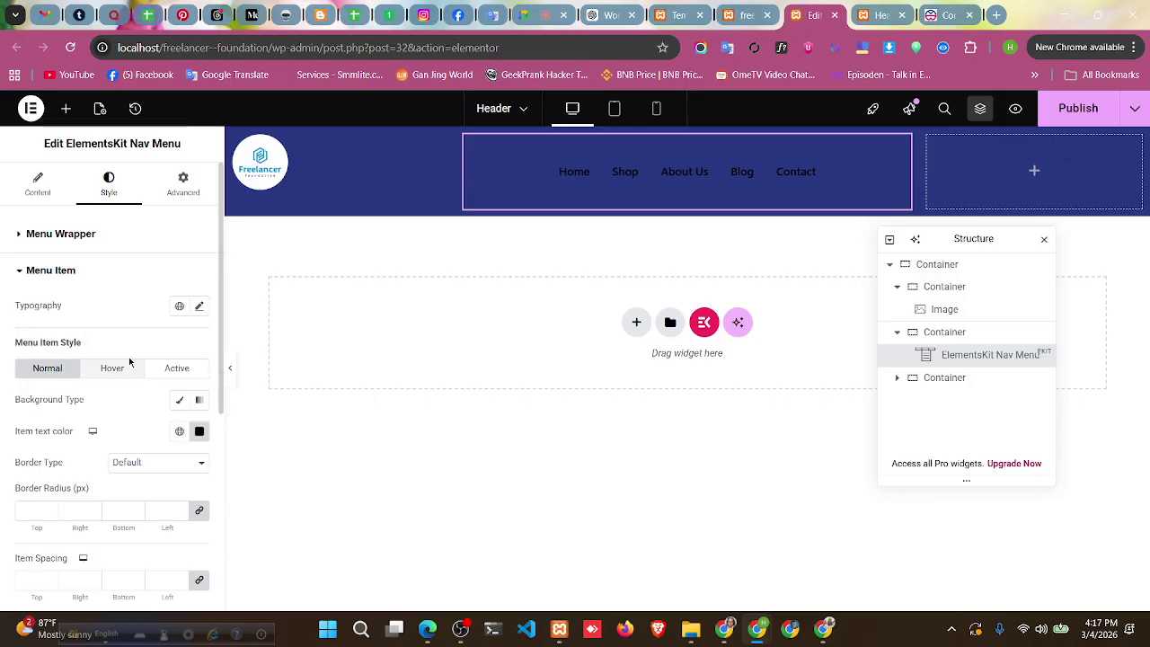
scroll(90, 387, "down", 1)
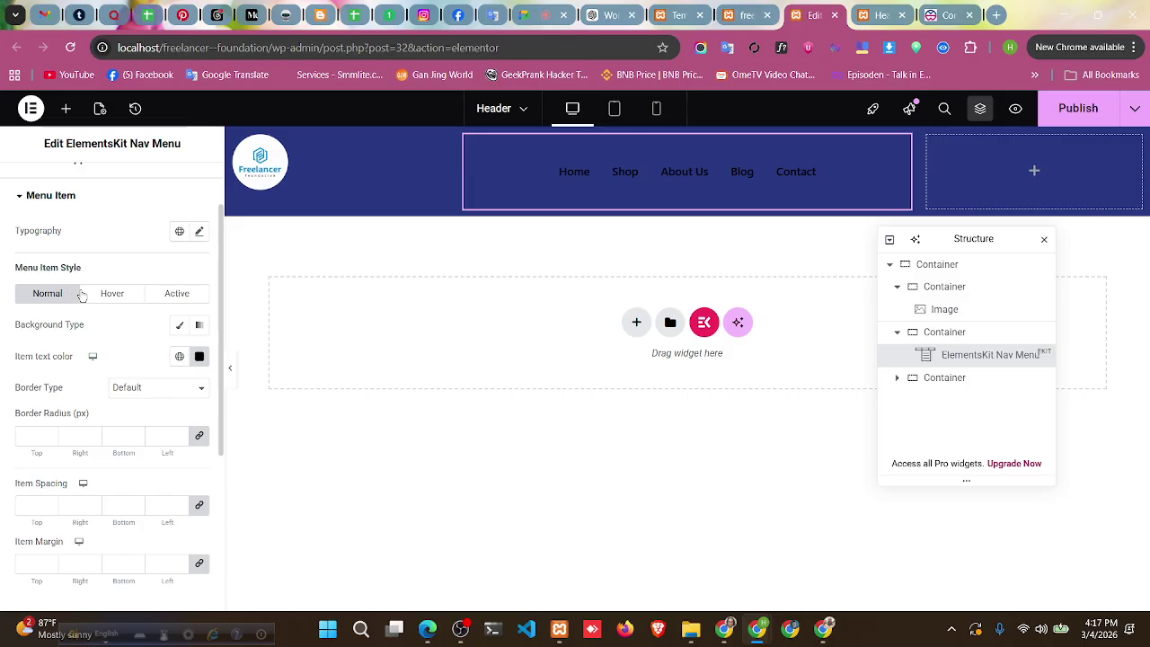
left_click(1092, 122)
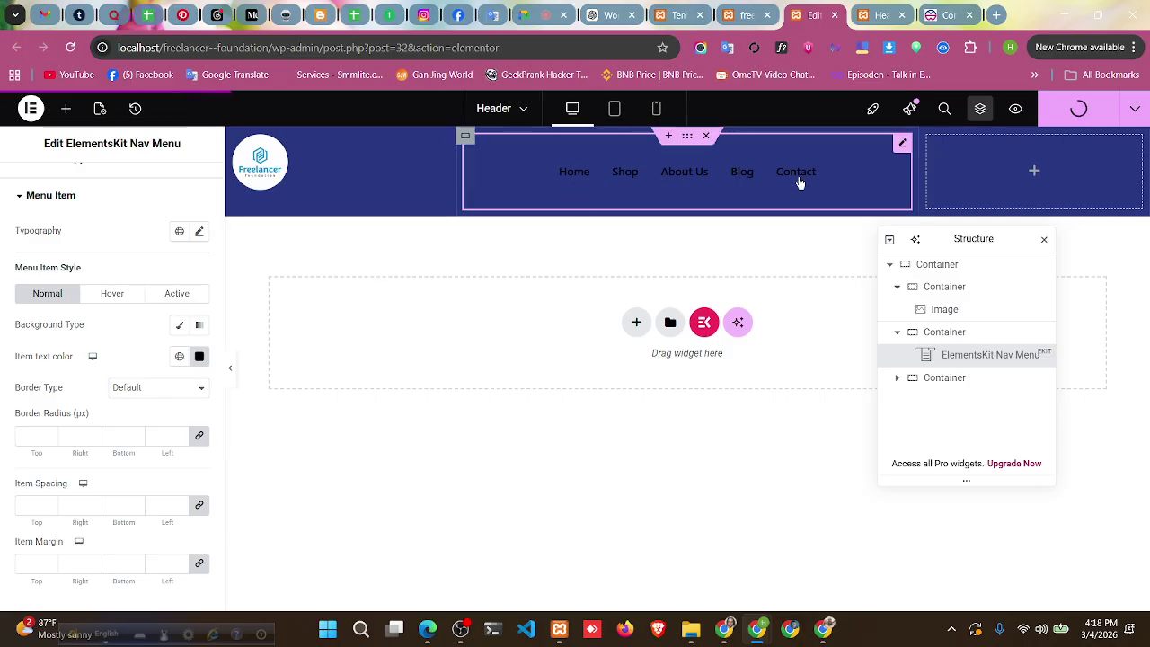
- Set the nav menu items' normal text color to white and check the links in the header
left_click(199, 357)
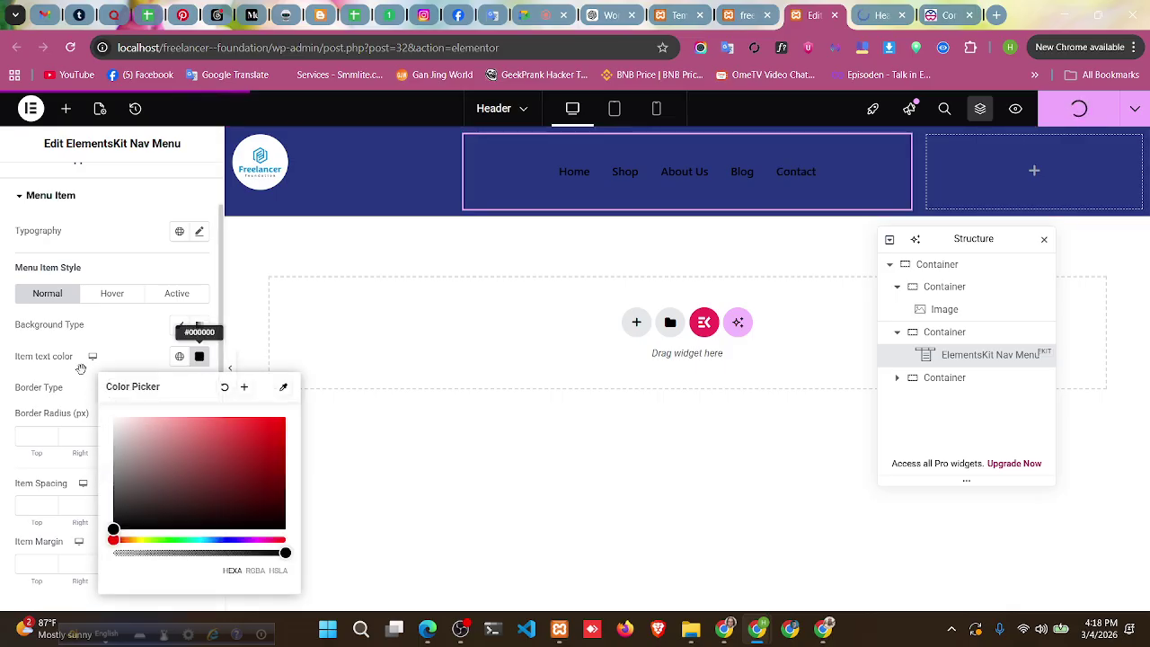
left_click(114, 418)
left_click(141, 359)
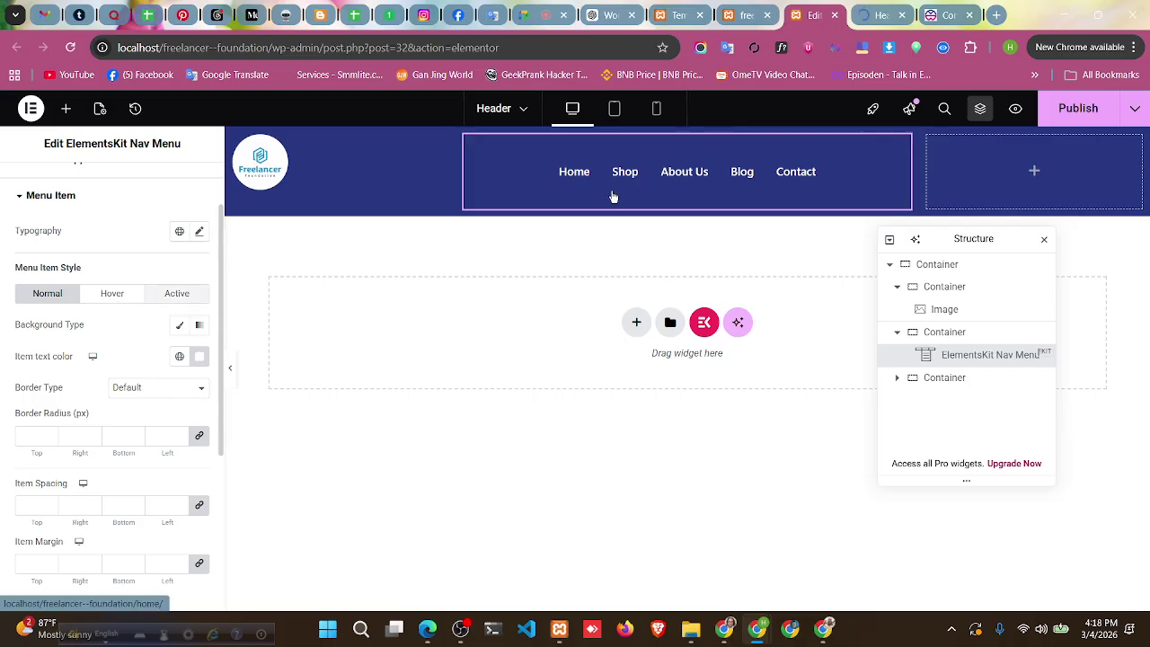
left_click(581, 184)
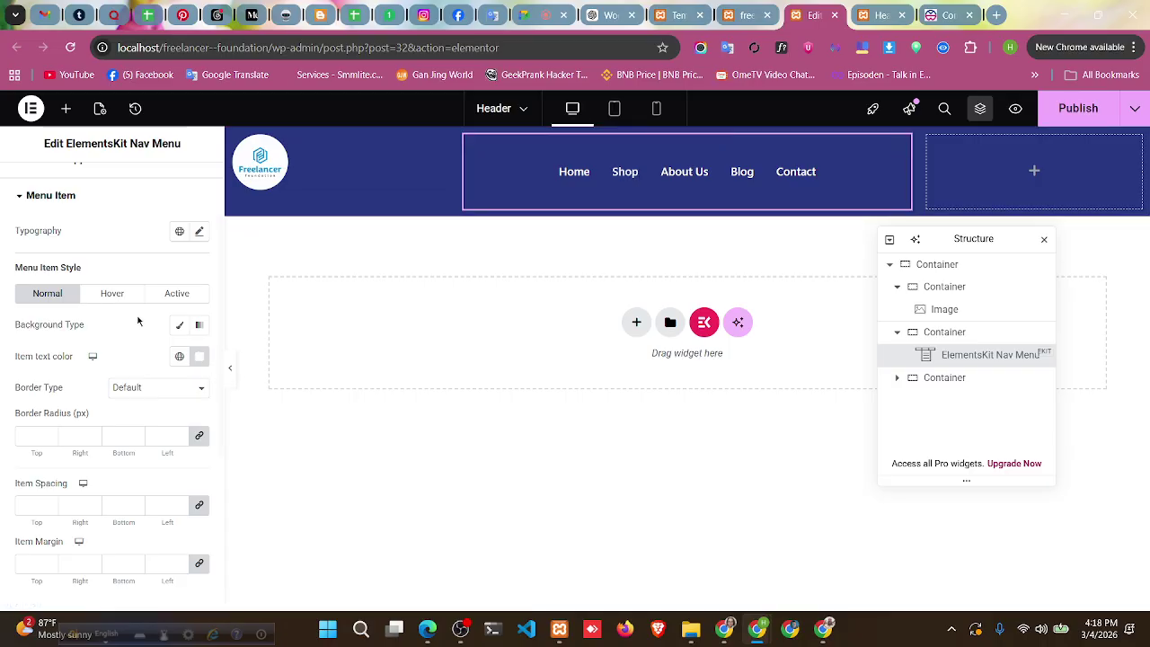
- Set the nav menu items' hover text color to red #FF0606 and check it on the header links
left_click(114, 300)
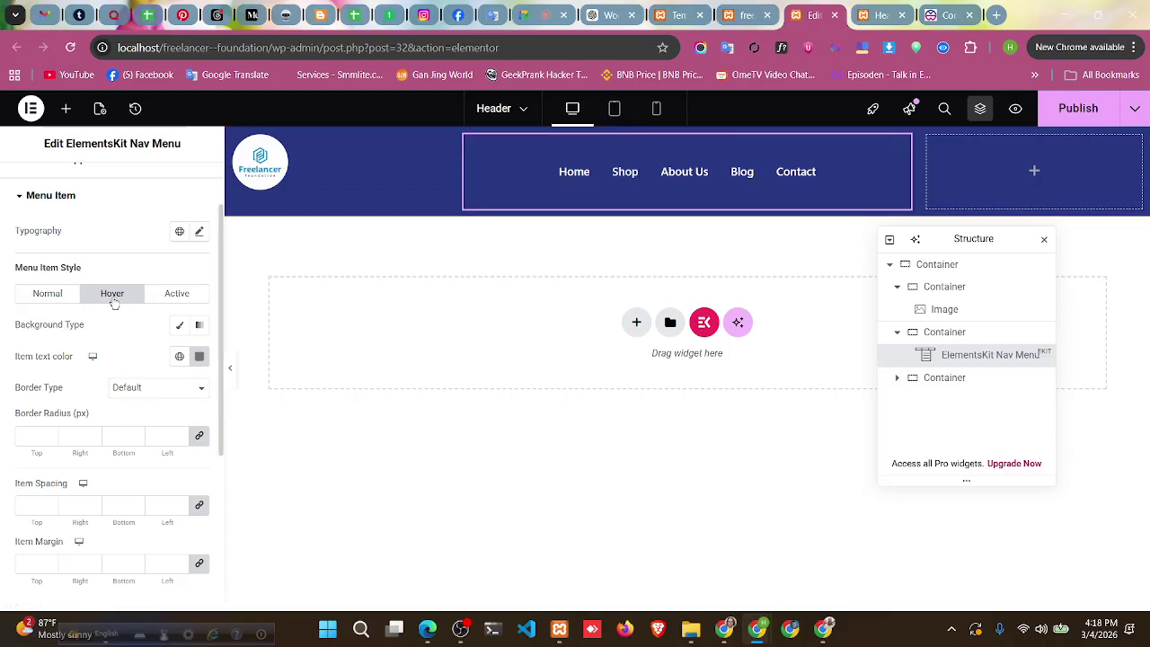
left_click(199, 359)
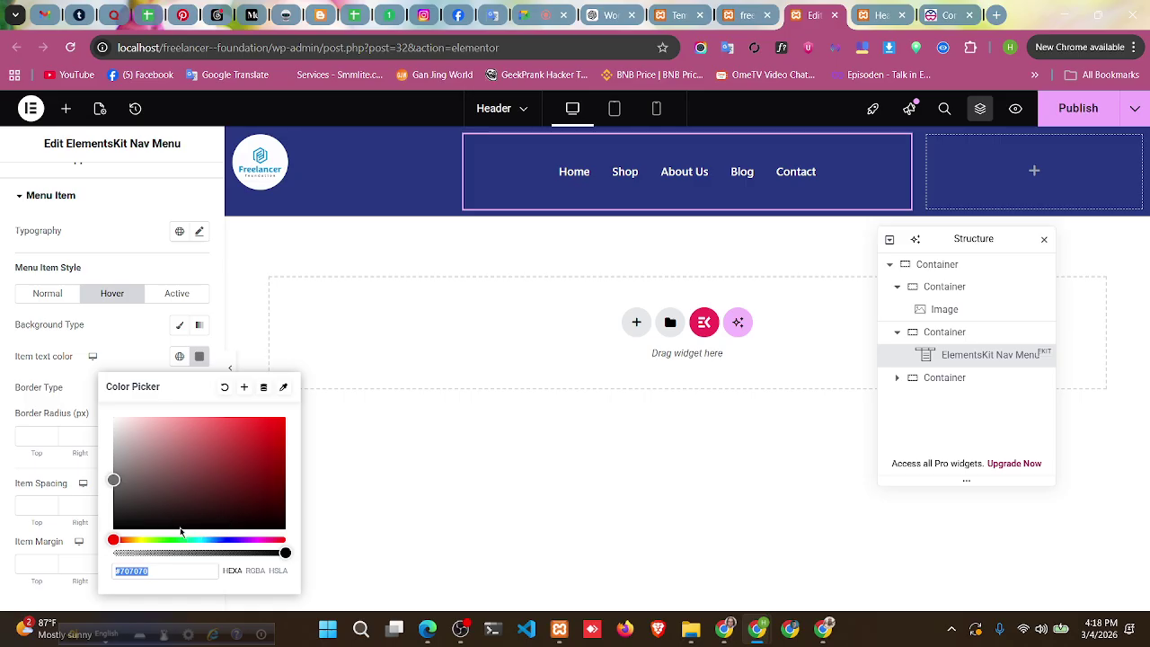
left_click_drag(187, 485, 200, 485)
left_click_drag(284, 441, 288, 421)
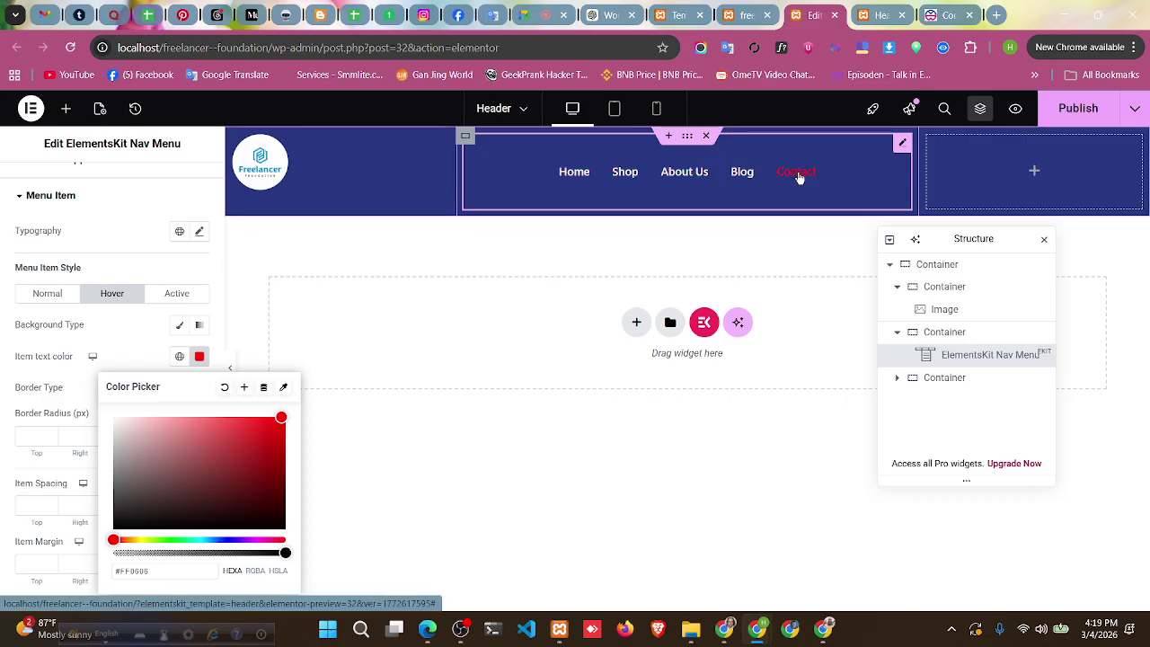
left_click(148, 328)
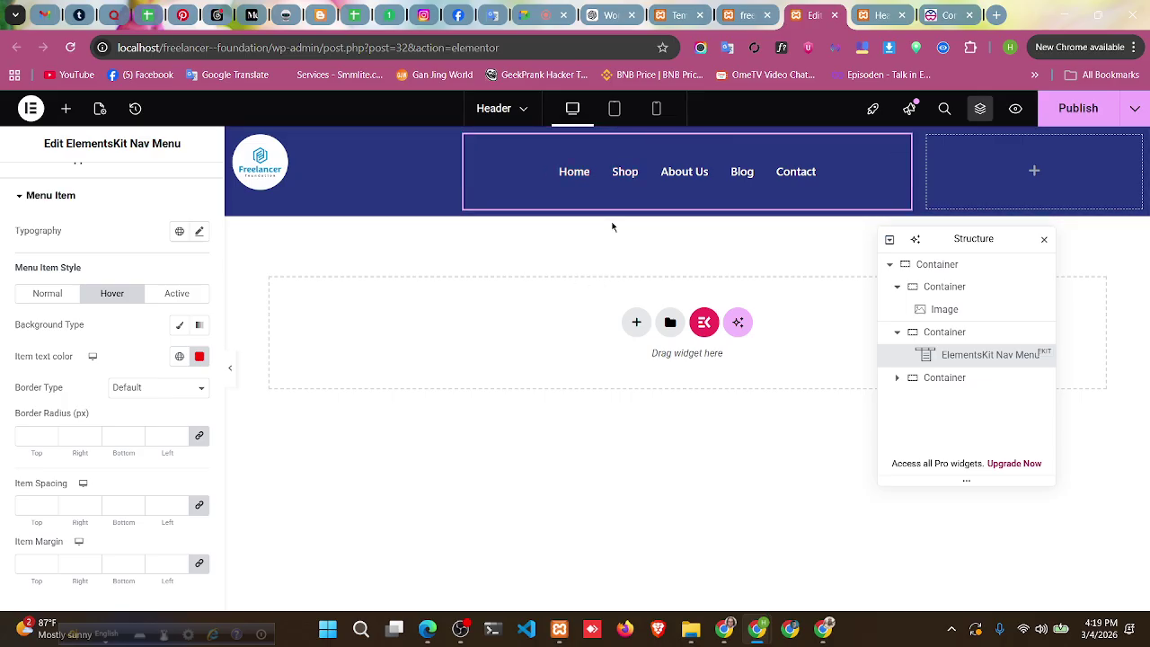
- Set the nav menu items' active text color to red and check it on the Home link
left_click(178, 297)
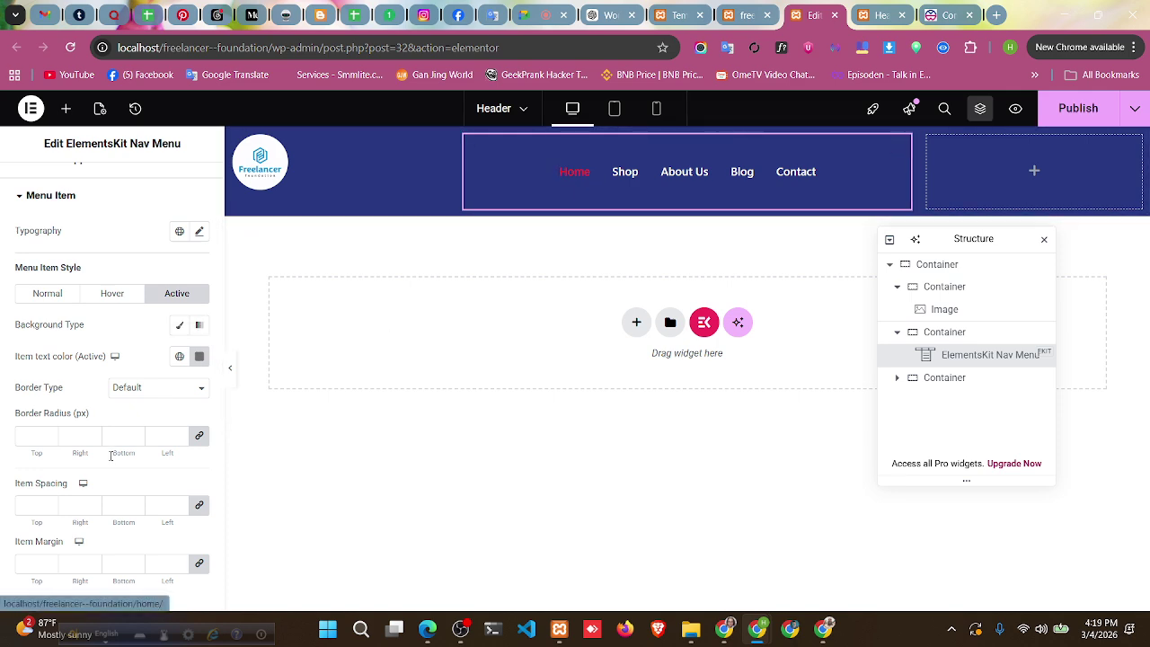
left_click(200, 358)
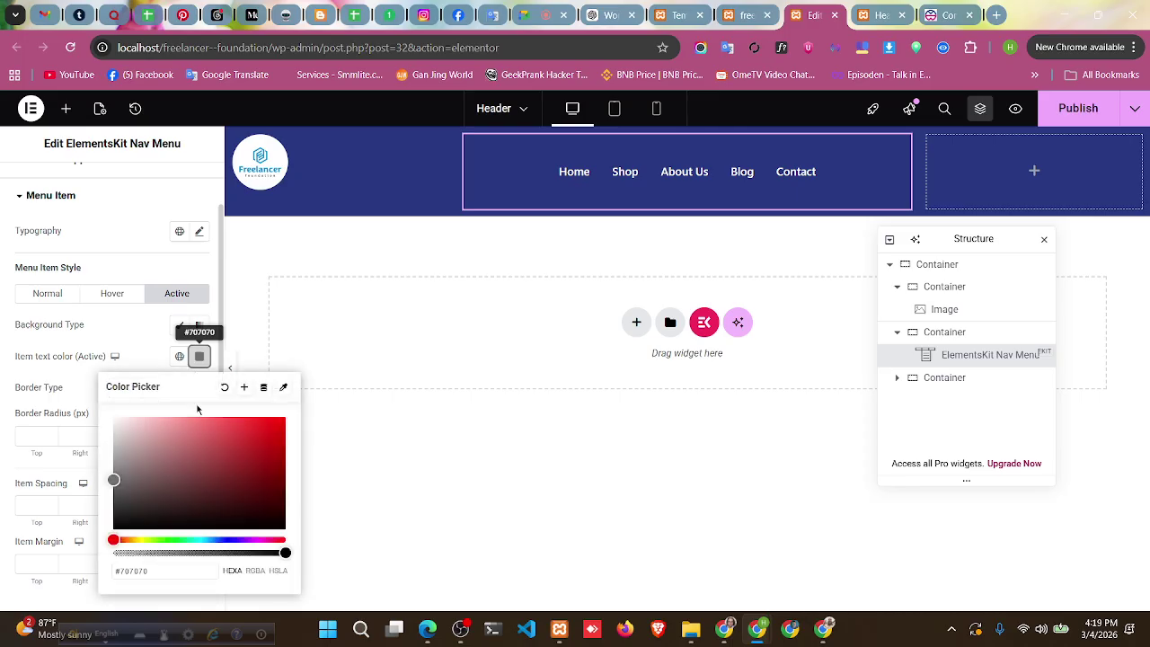
left_click_drag(275, 414, 301, 399)
left_click(150, 348)
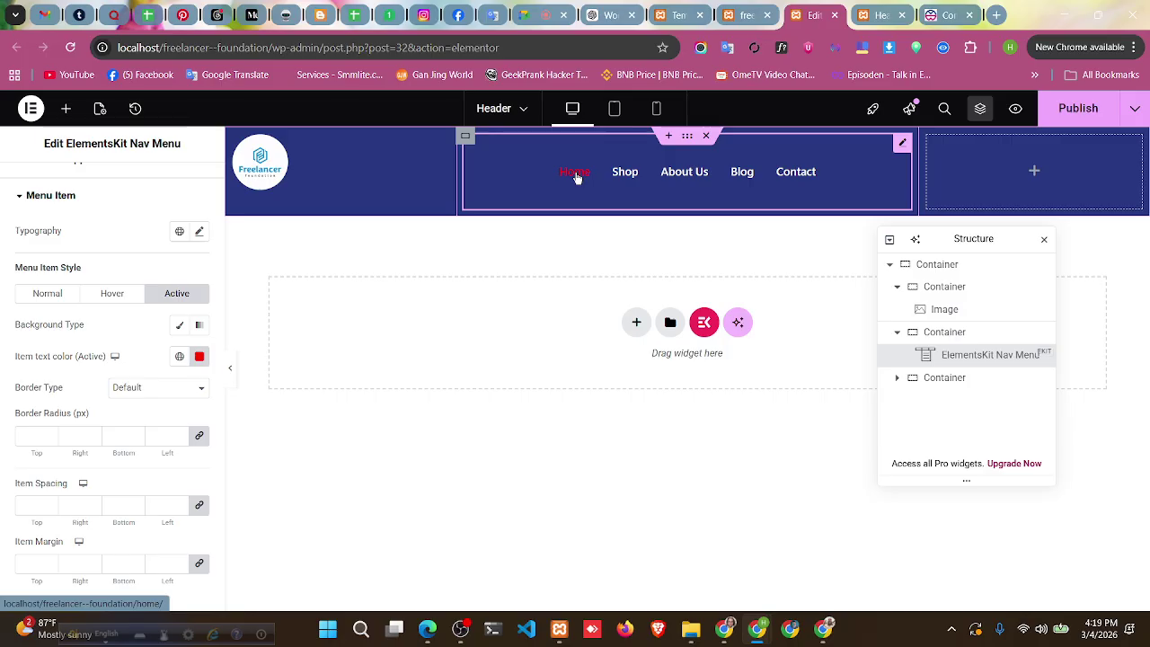
- Publish the header, check the menu on the live Home page and return to the header editor
left_click(1057, 117)
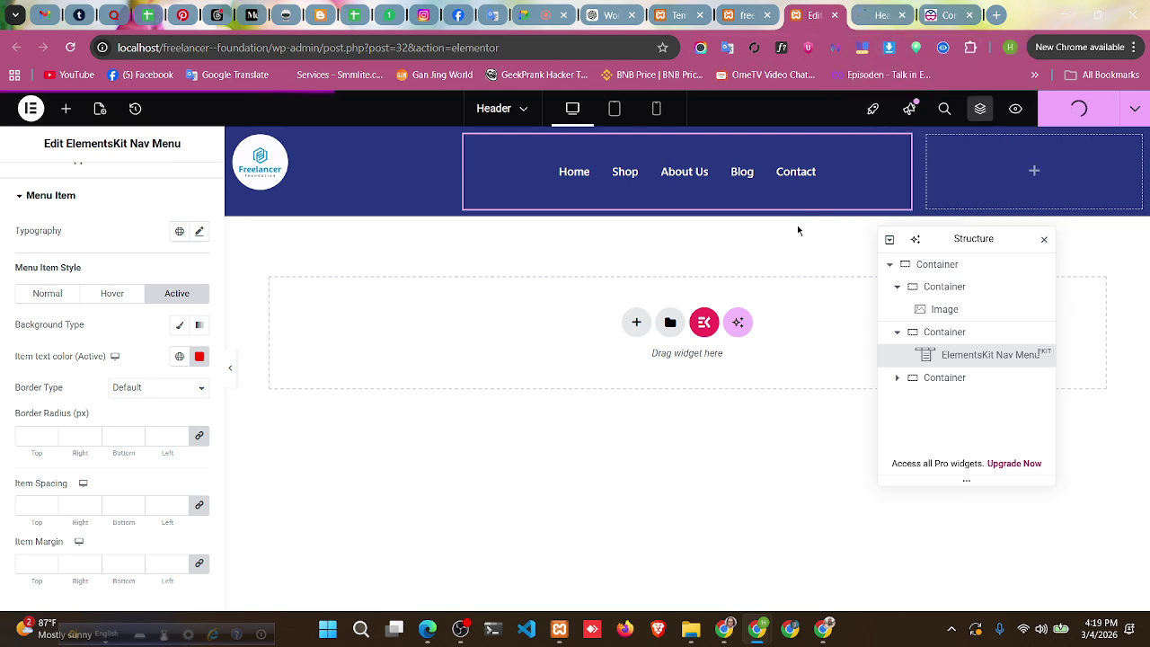
left_click(866, 19)
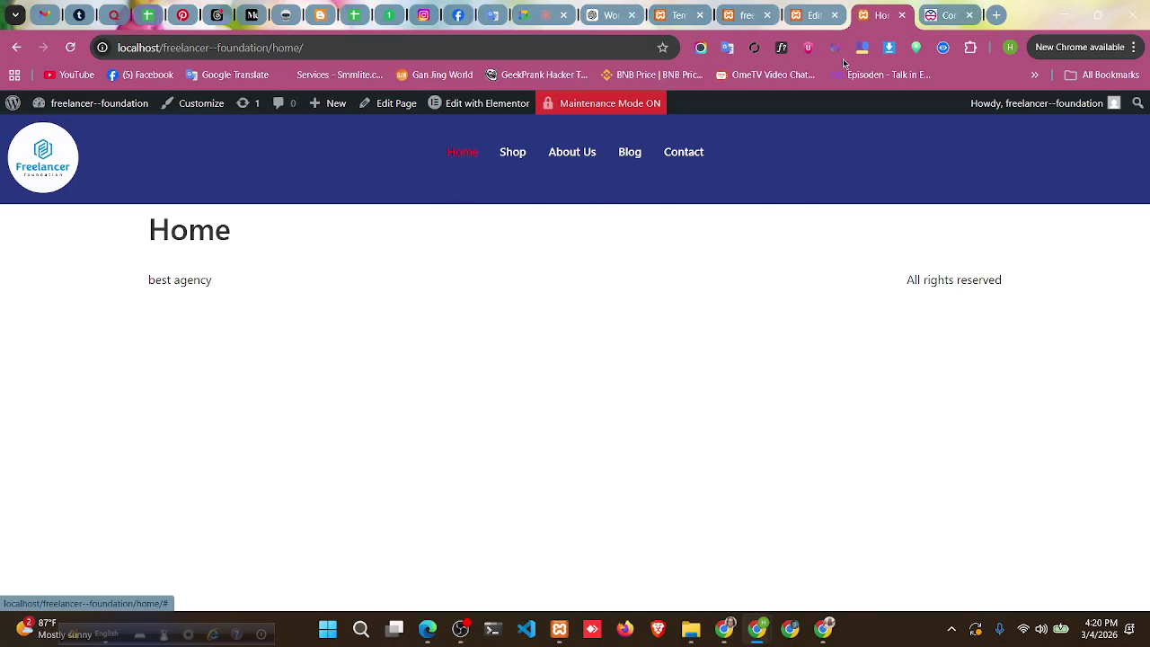
left_click(811, 15)
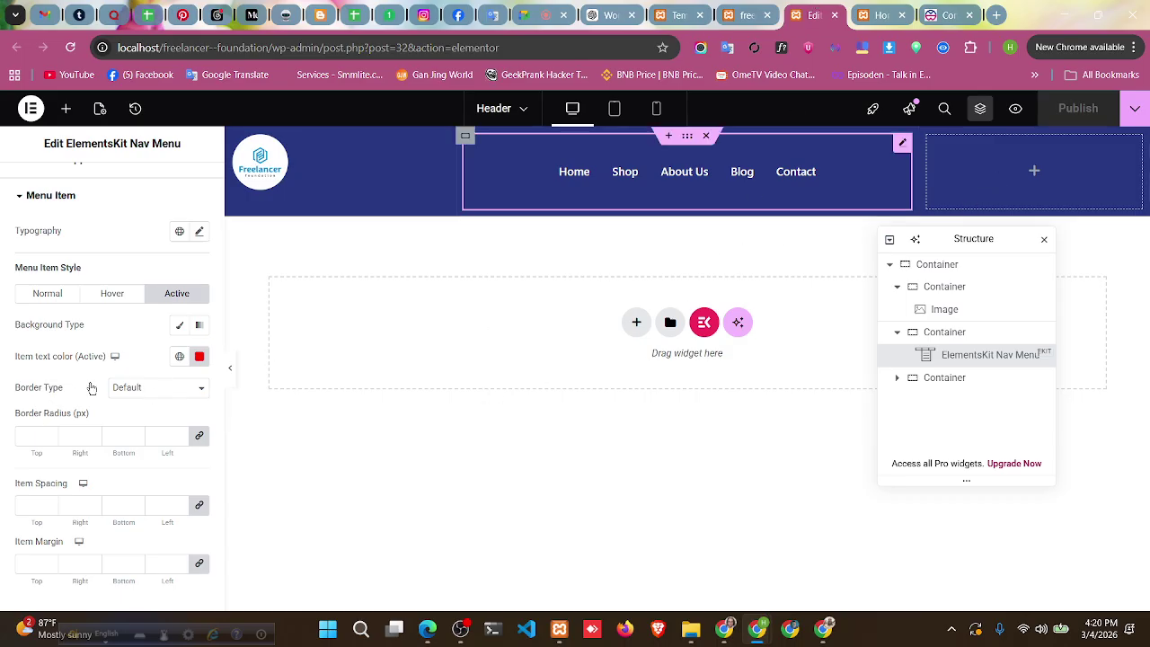
- In the menu item's Normal style, unlink the Item Spacing sides and set the left spacing to 25
scroll(93, 392, "down", 1)
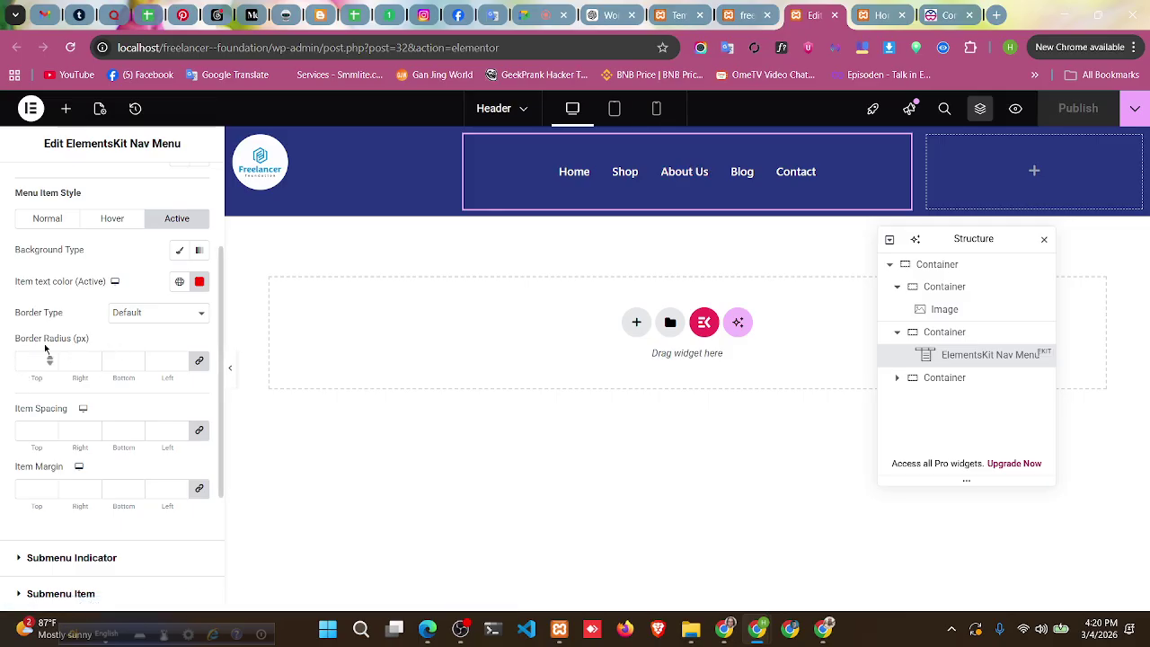
scroll(51, 336, "up", 2)
scroll(99, 386, "down", 2)
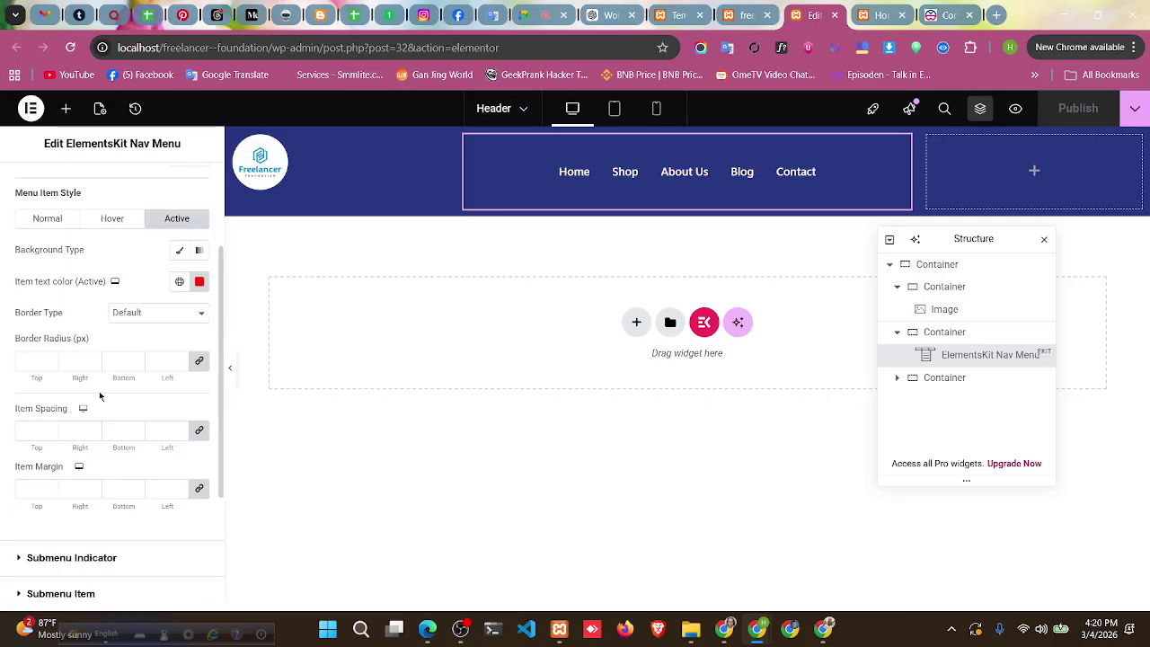
left_click(54, 226)
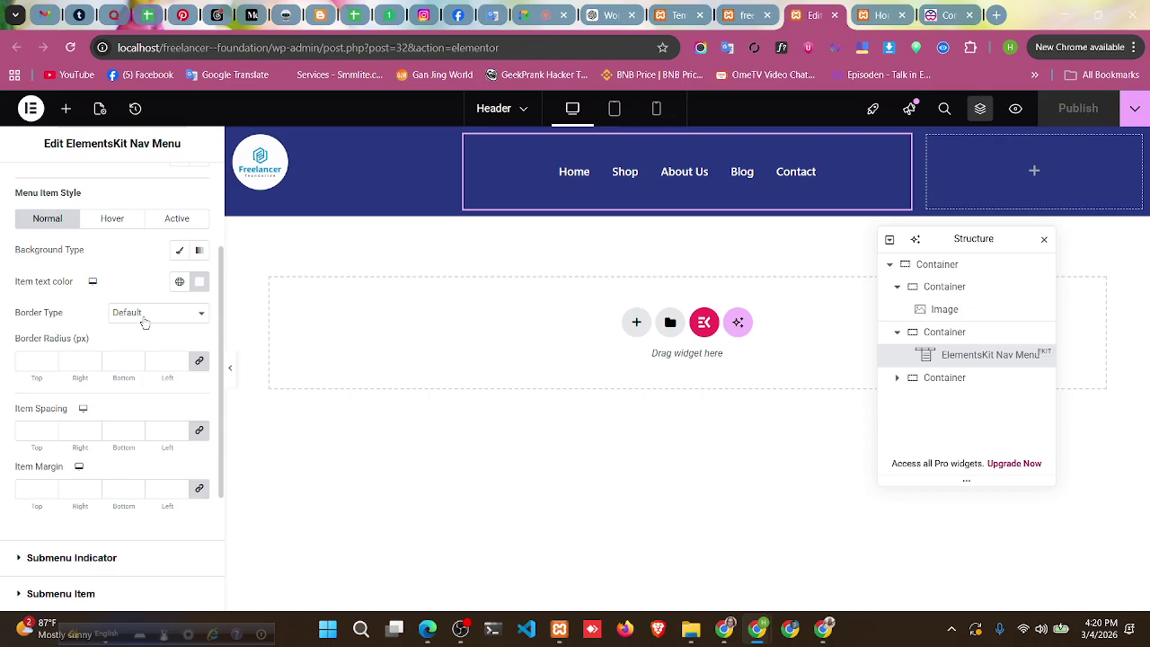
scroll(143, 326, "down", 1)
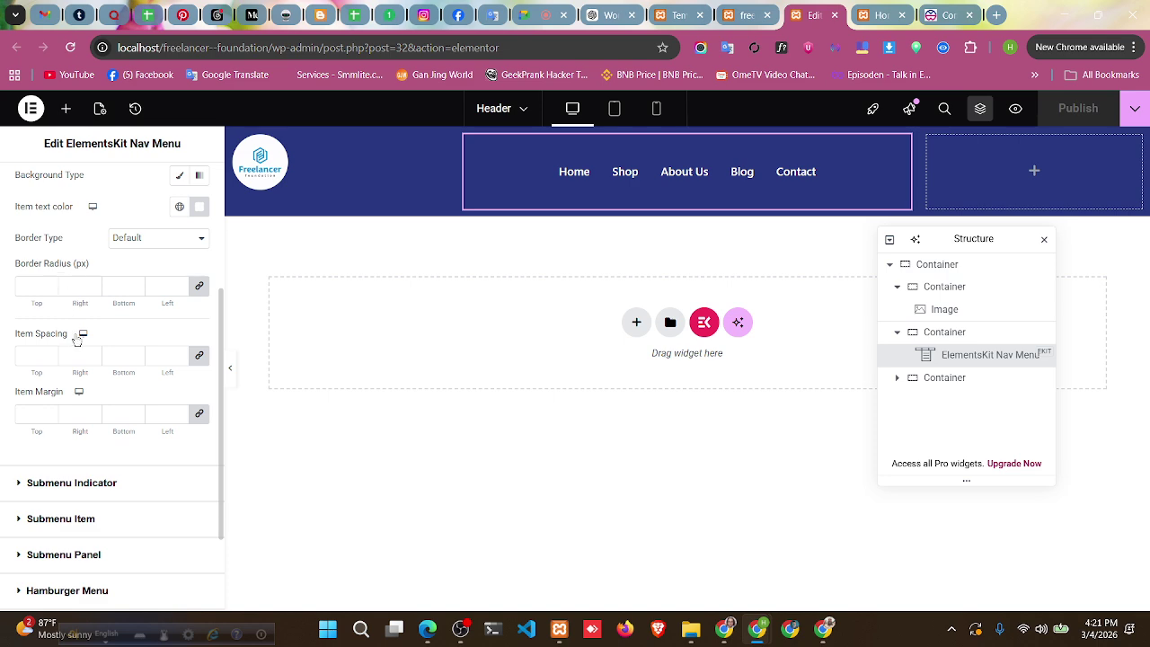
left_click_drag(13, 339, 71, 339)
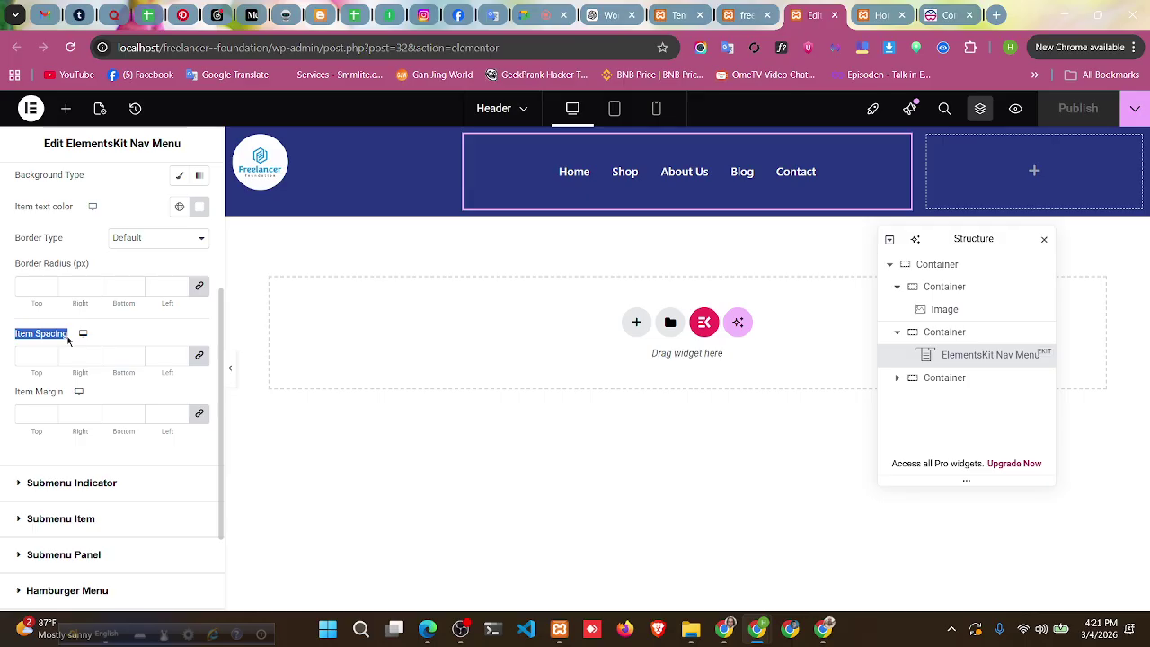
left_click(162, 335)
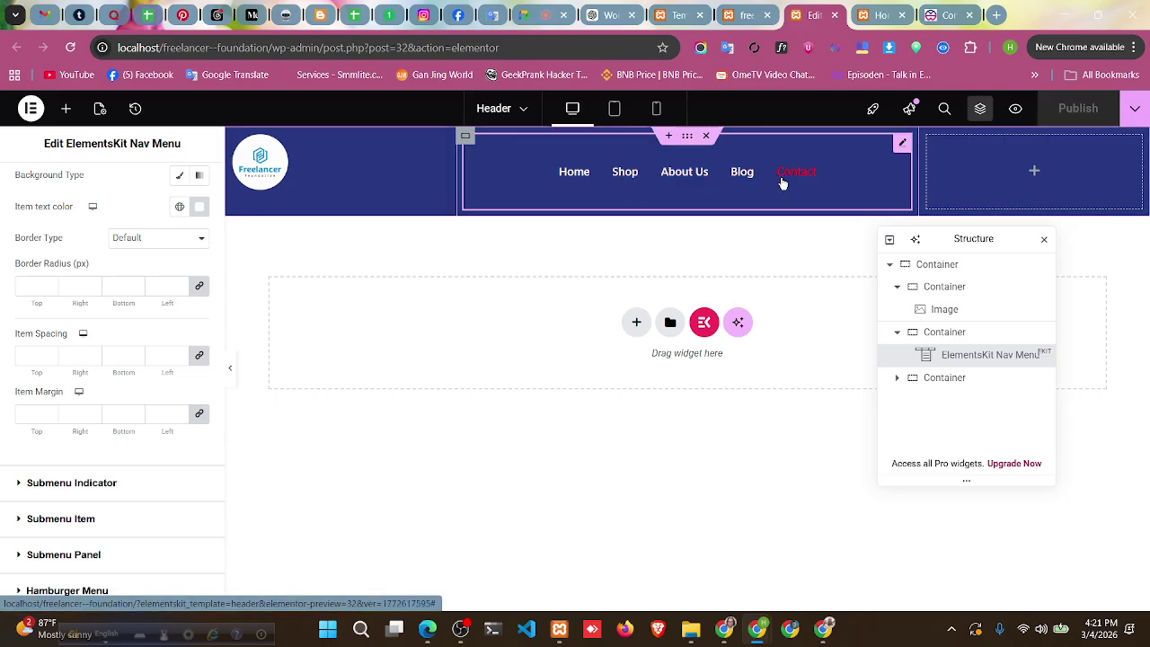
left_click(200, 357)
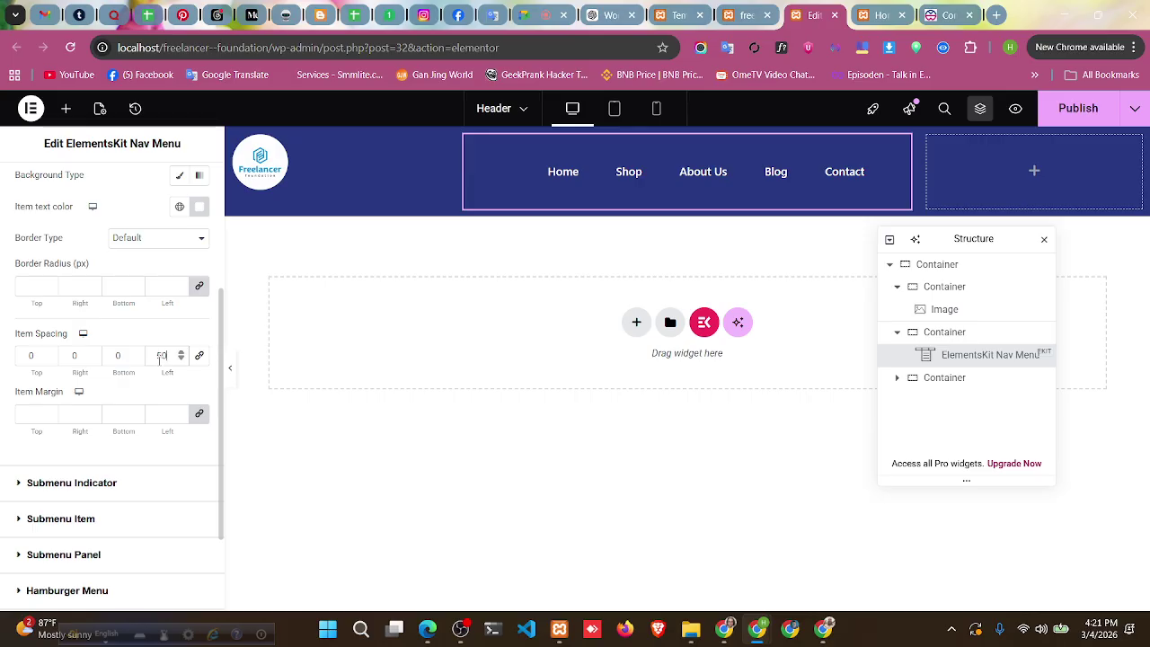
key("BackSpace")
key("BackSpace")
type("025")
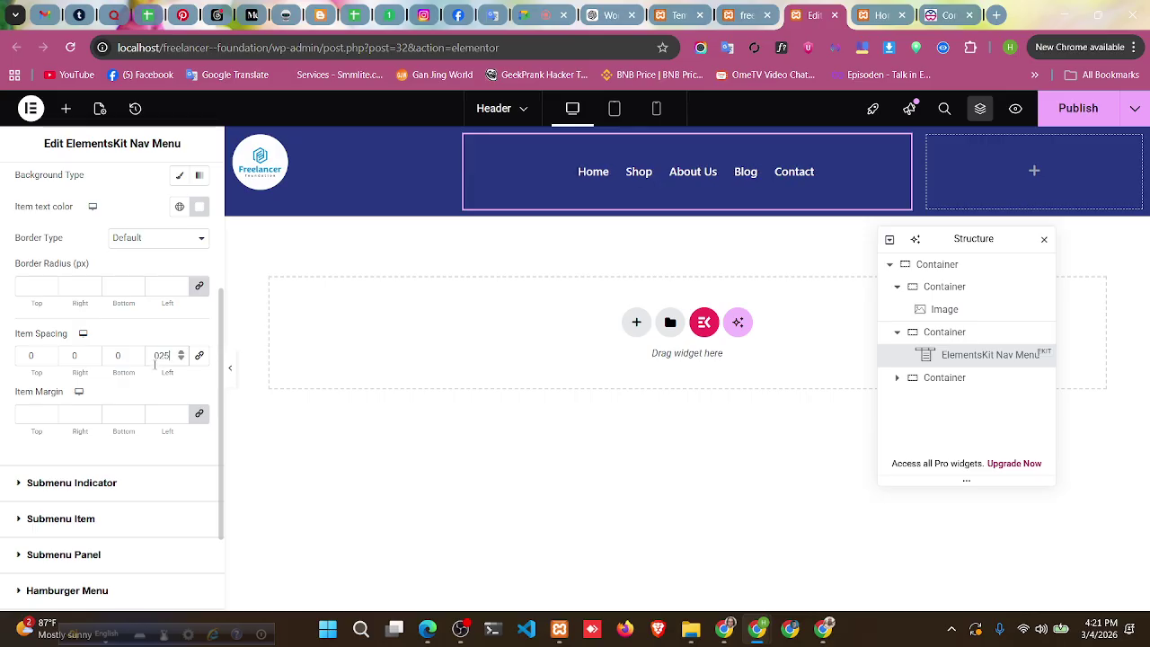
- Set the menu items' right Item Spacing to 25 and unlink the Item Margin sides
left_click(73, 355)
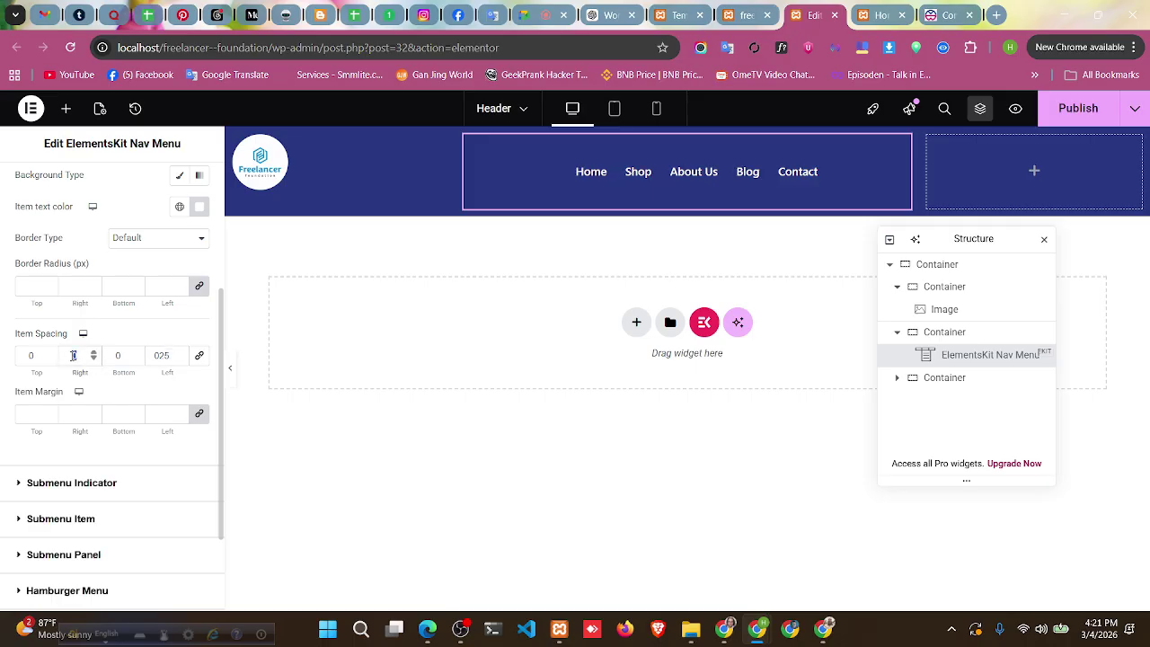
type("25")
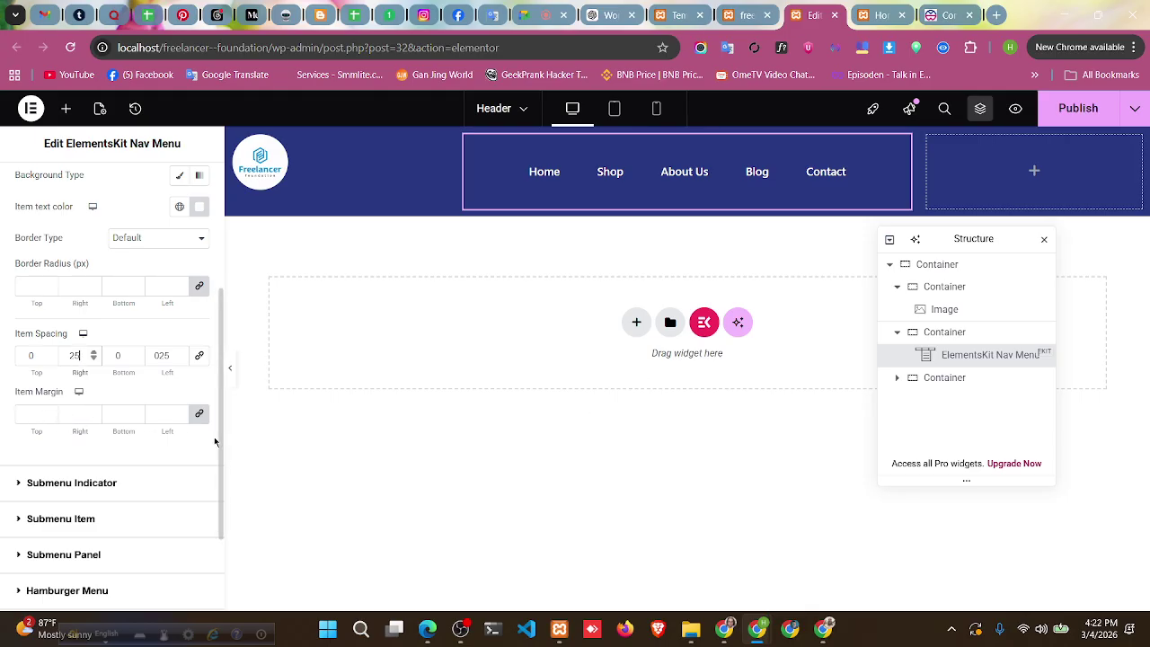
left_click(201, 415)
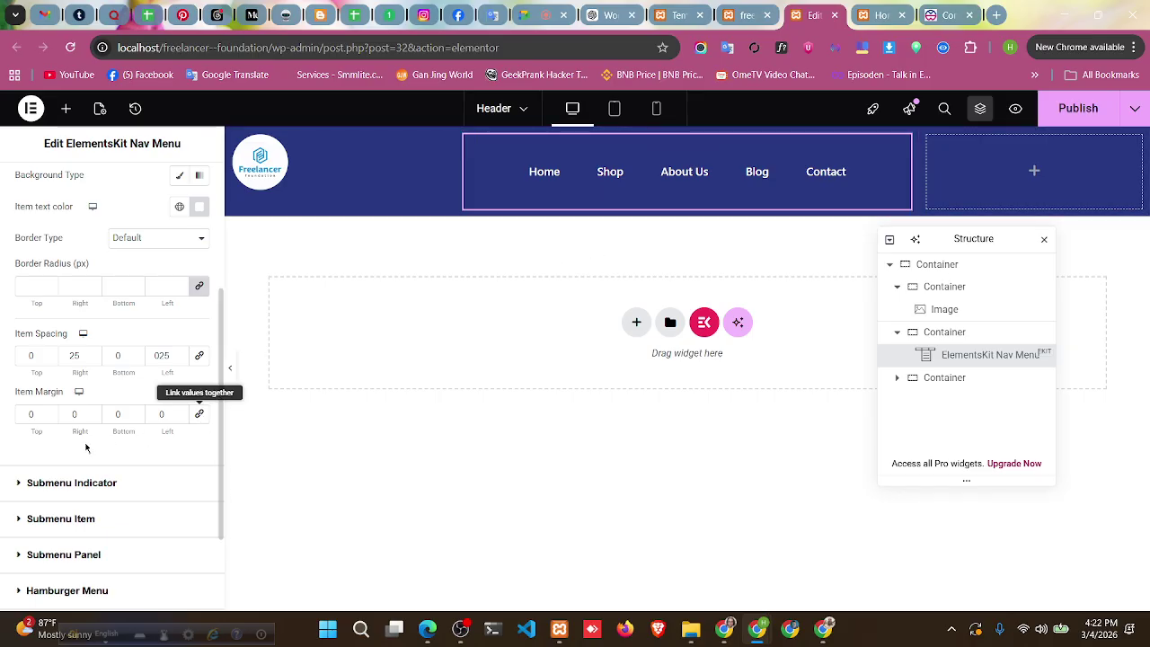
- Try different menu heights in the nav menu's Menu Wrapper style settings and settle on 50 px
scroll(102, 452, "down", 1)
scroll(99, 404, "up", 4)
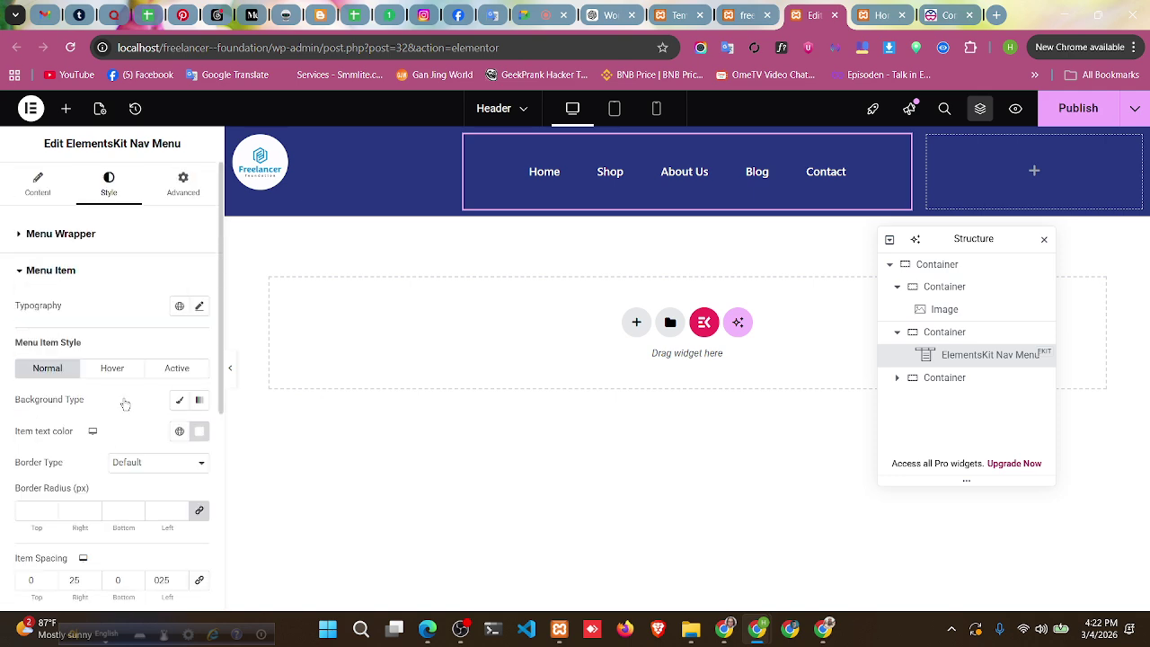
left_click(88, 236)
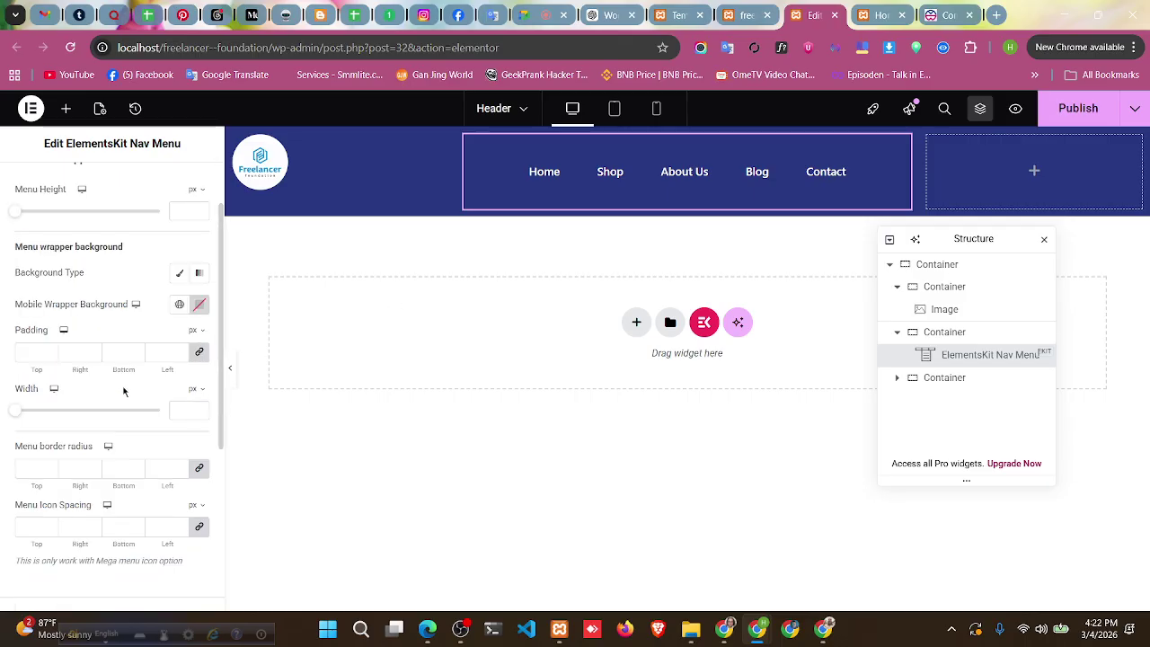
scroll(68, 341, "up", 1)
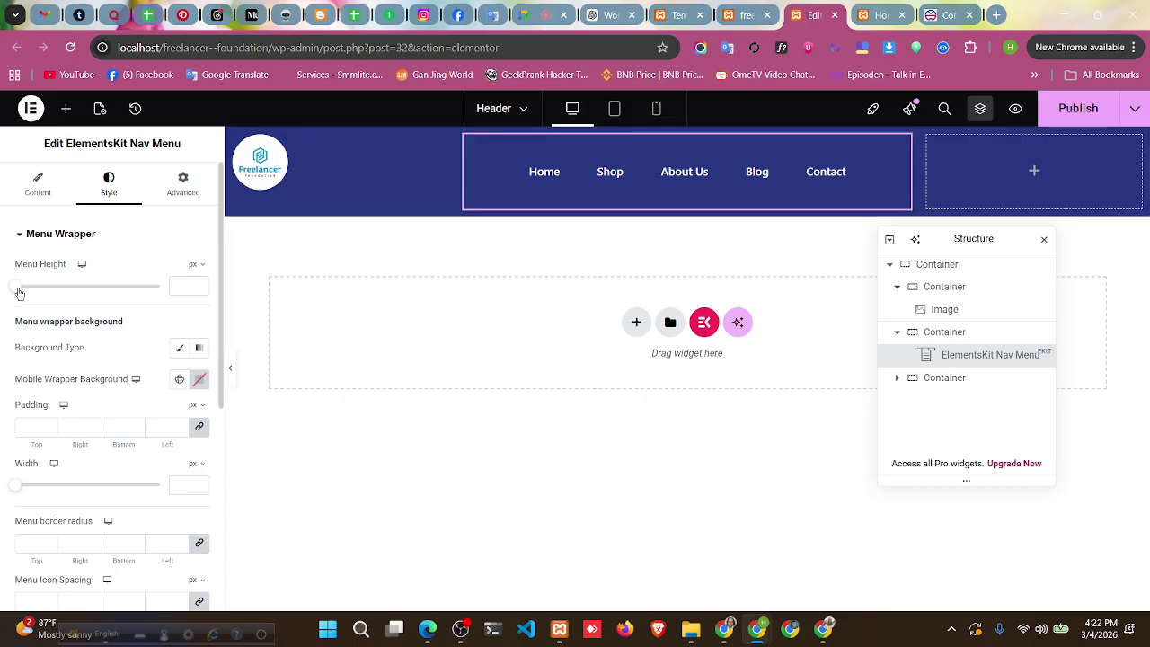
mouse_move(19, 293)
left_mouse_down()
mouse_move(51, 288)
mouse_move(15, 287)
left_mouse_up()
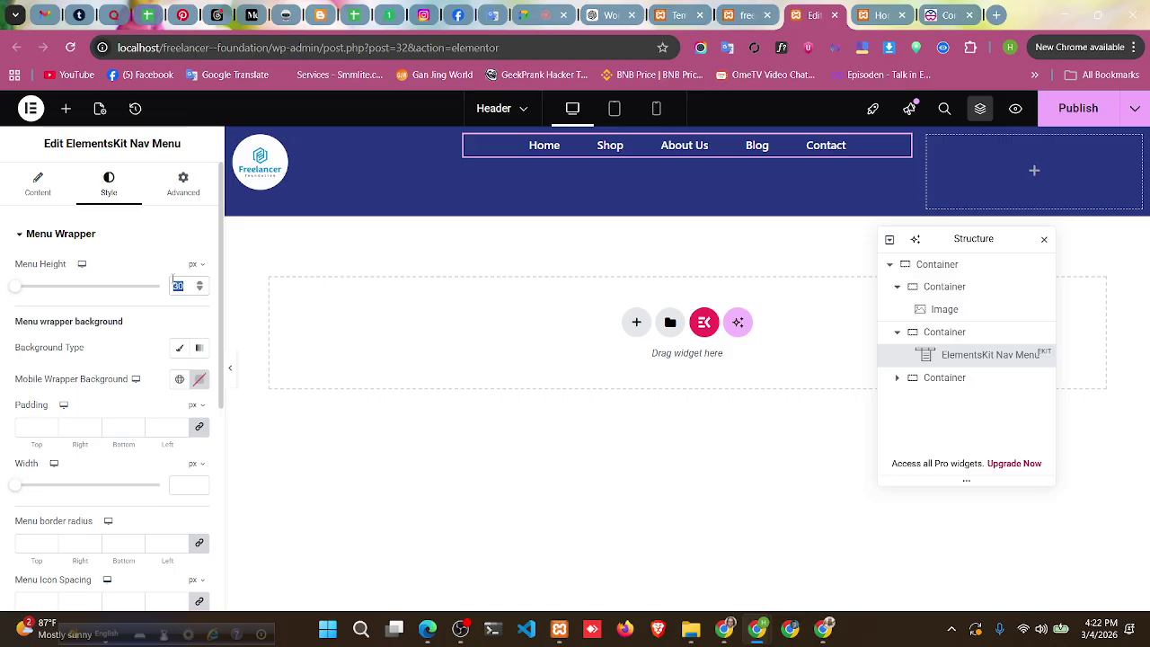
key("BackSpace")
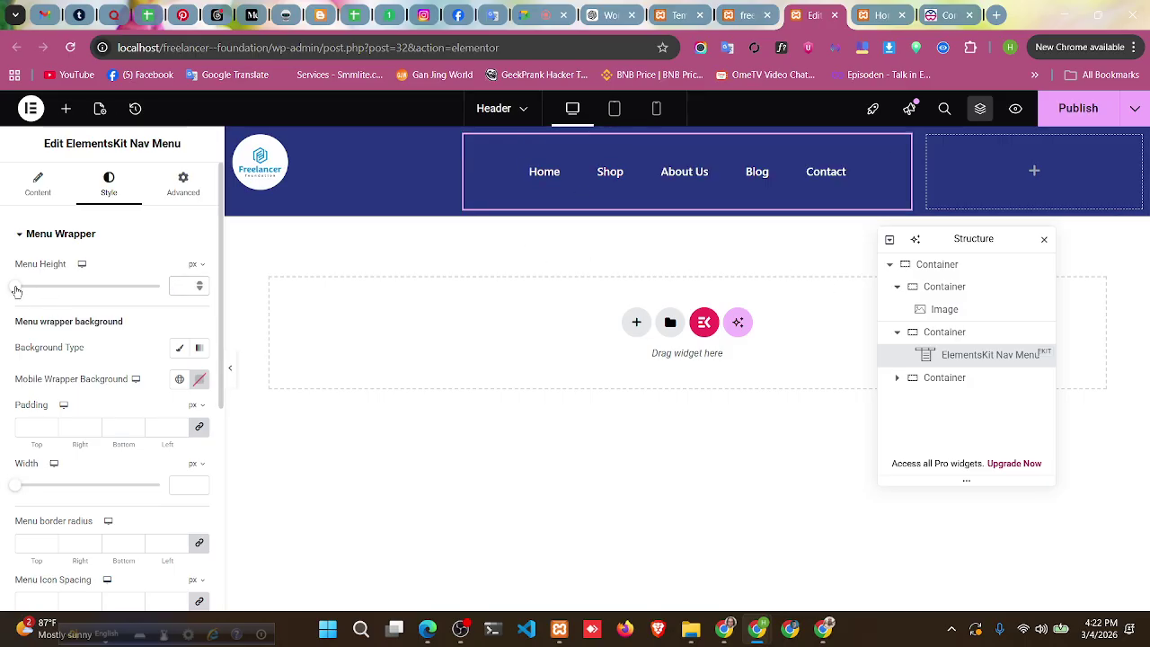
left_click_drag(15, 290, 30, 287)
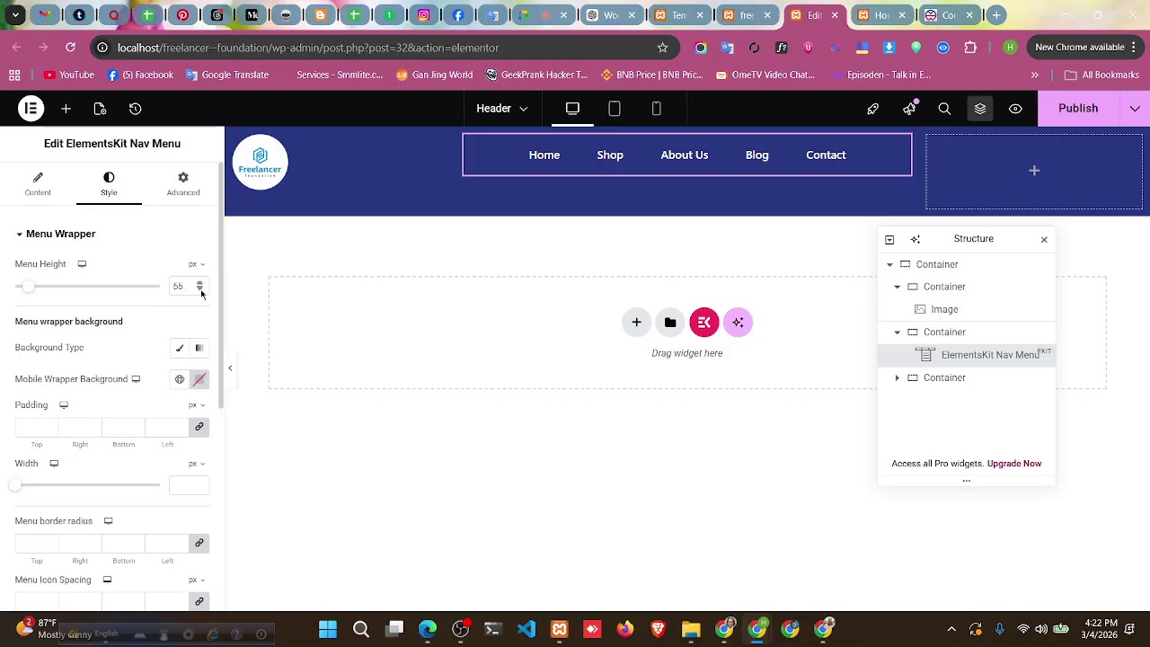
left_click(200, 290)
left_click(200, 290)
left_click(200, 290)
left_click(200, 290)
left_click(200, 290)
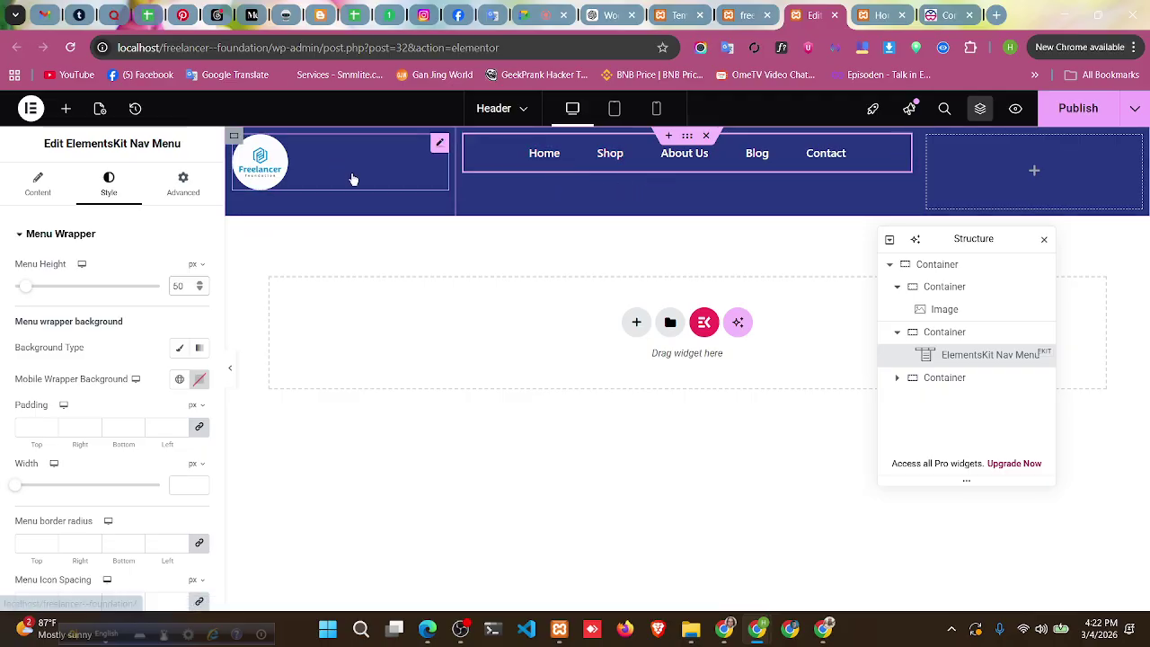
- Look through the rest of the Menu Wrapper settings, including padding, width, border radius and icon spacing
scroll(92, 408, "down", 1)
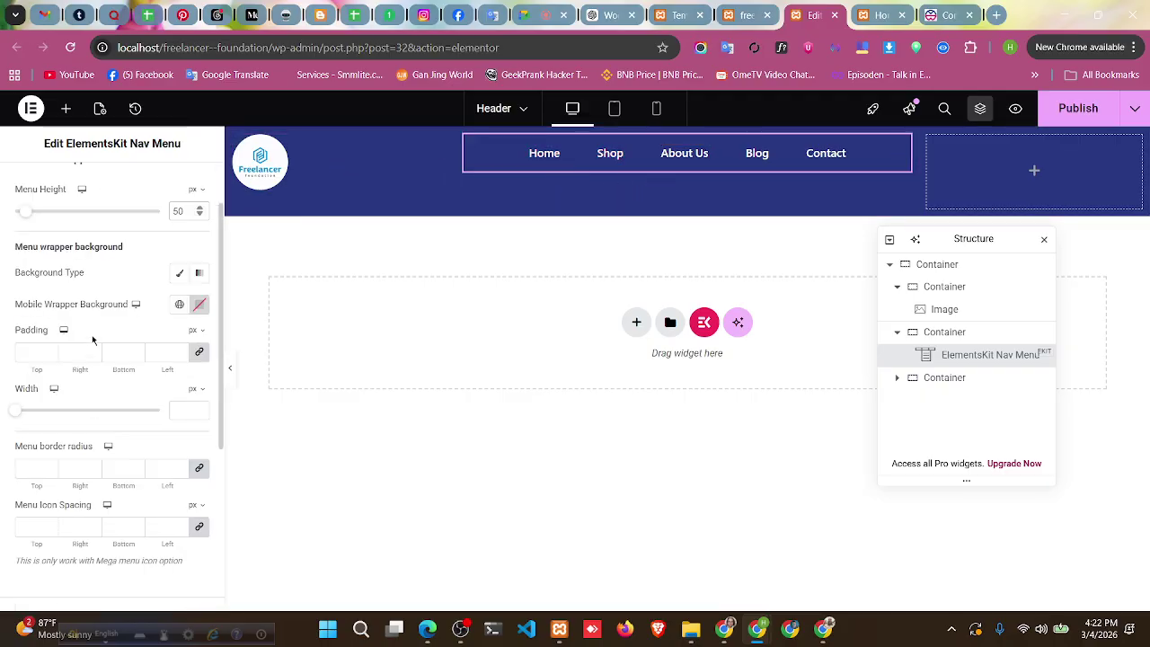
scroll(99, 323, "down", 1)
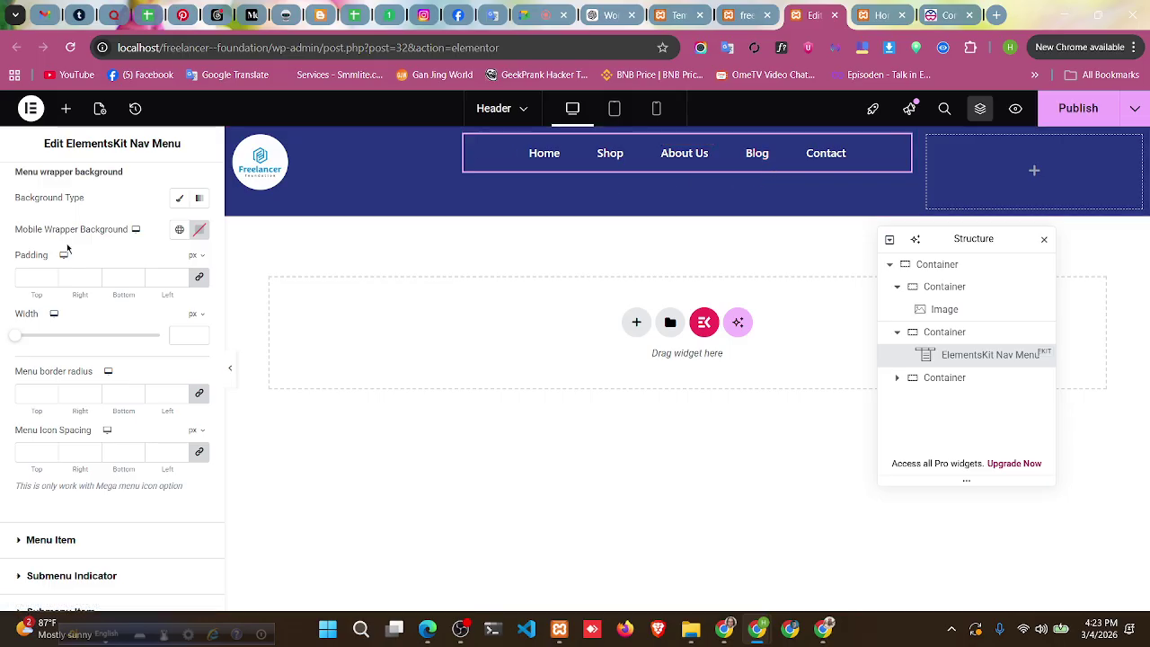
scroll(67, 263, "up", 2)
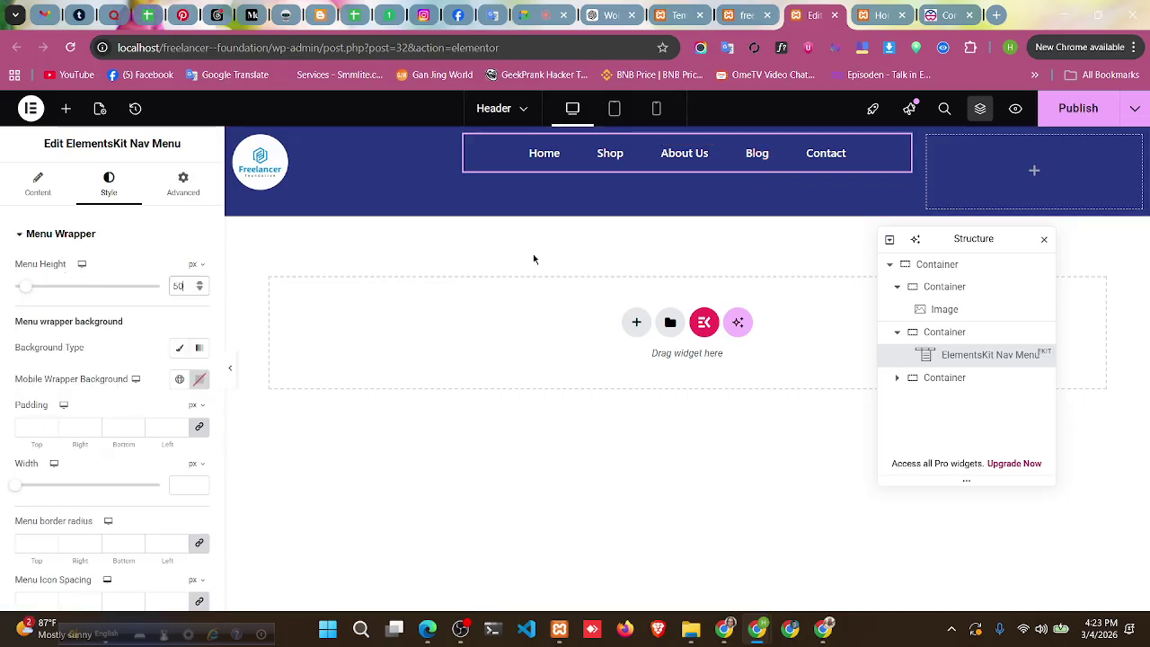
scroll(36, 380, "down", 1)
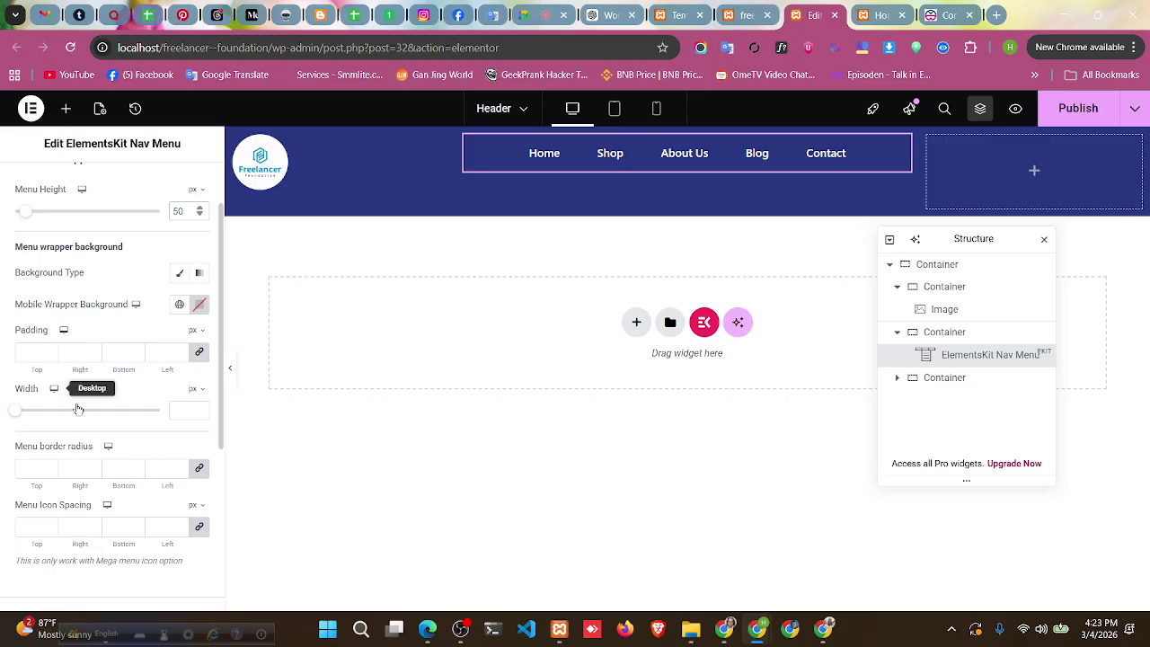
scroll(94, 393, "down", 1)
scroll(59, 399, "down", 1)
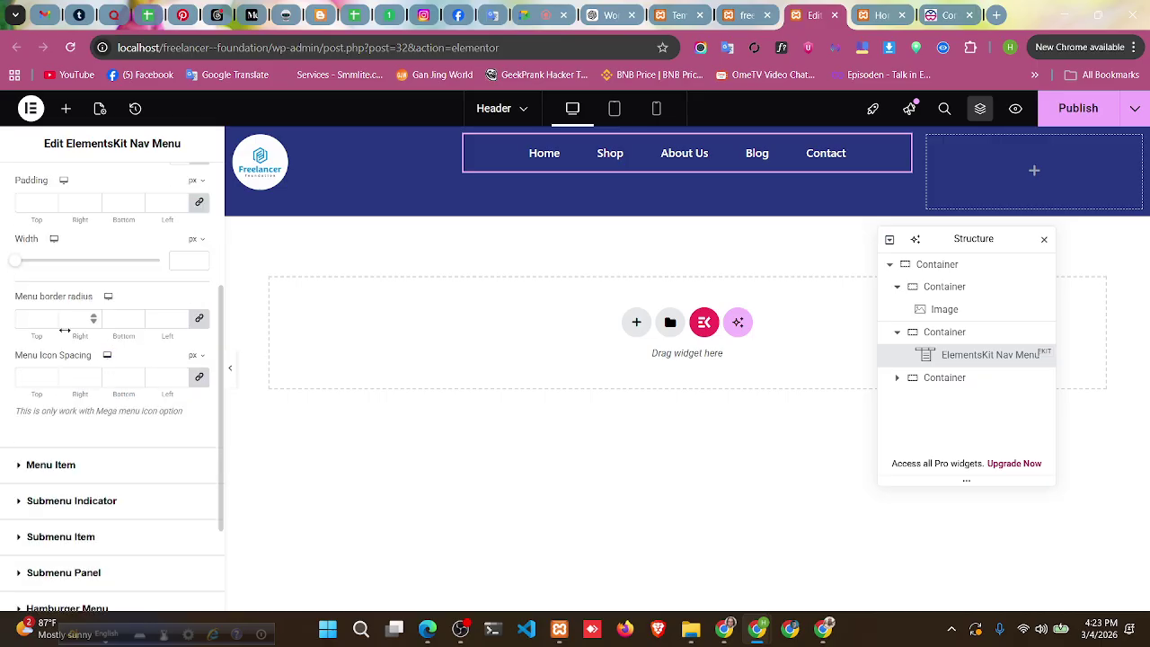
scroll(54, 360, "down", 1)
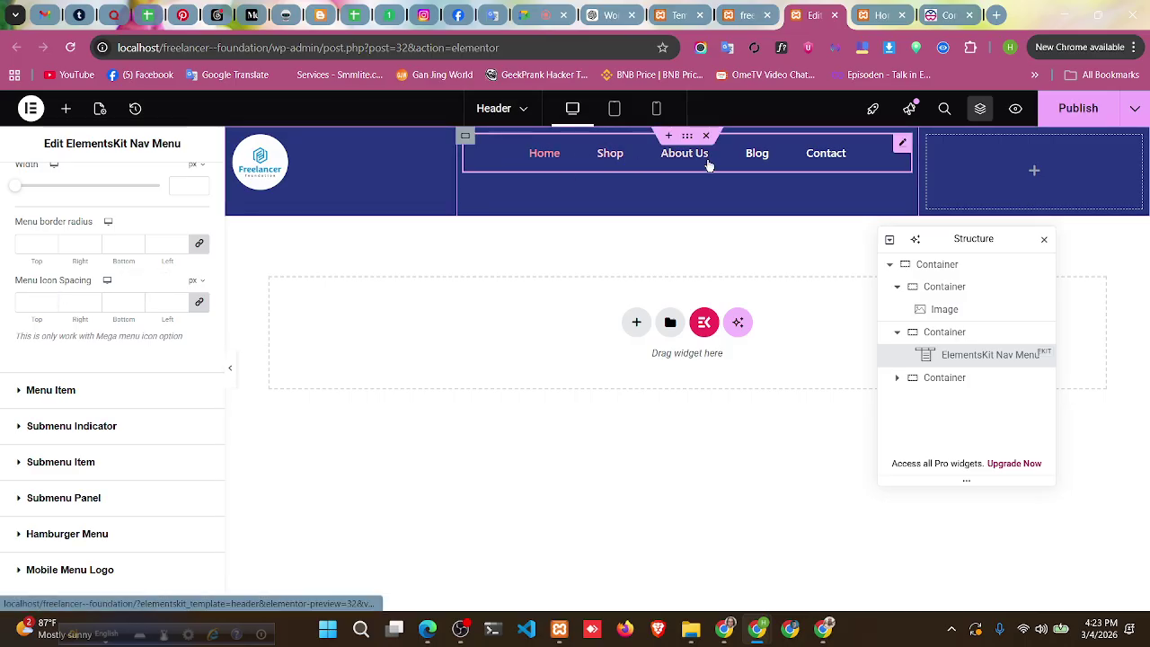
- View the All Categories dropdown on the foodnirr.com reference site and return to the header editor
left_click(943, 14)
mouse_move(217, 154)
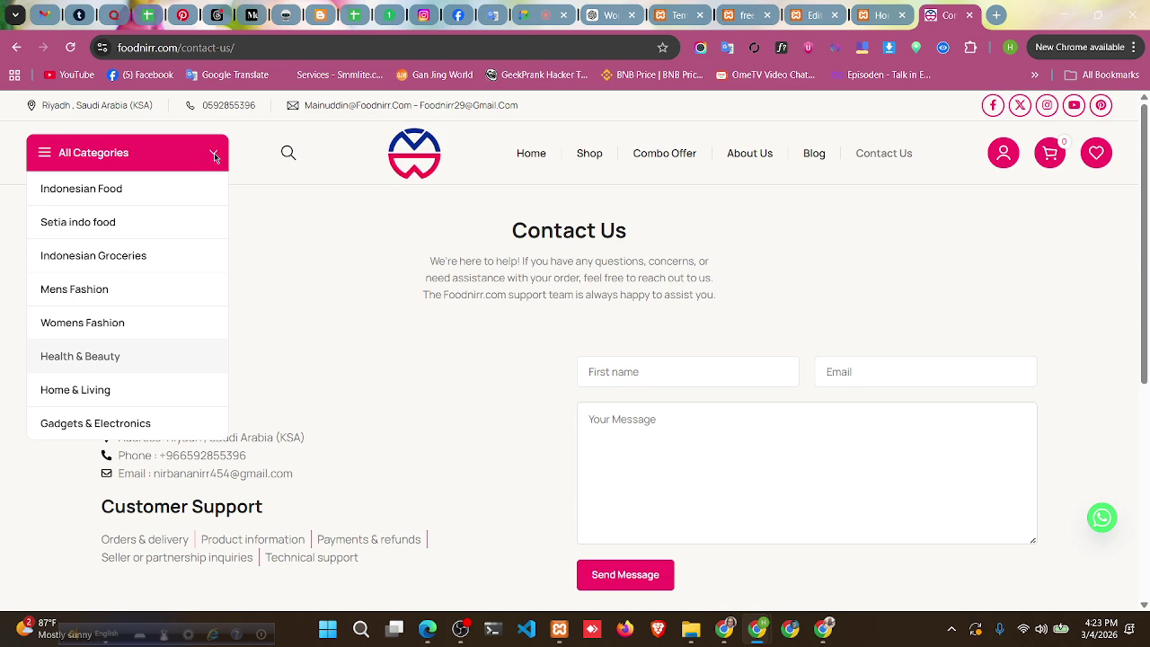
left_click(808, 9)
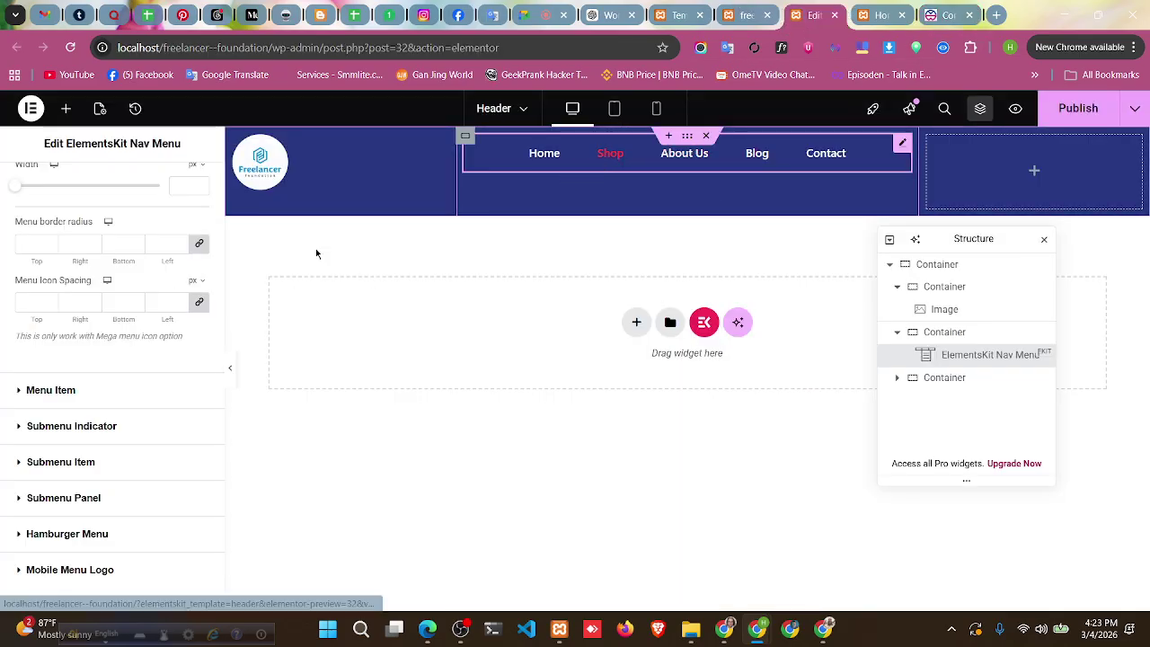
- View the nav menu's Submenu Indicator style settings and collapse the section again
scroll(54, 377, "down", 1)
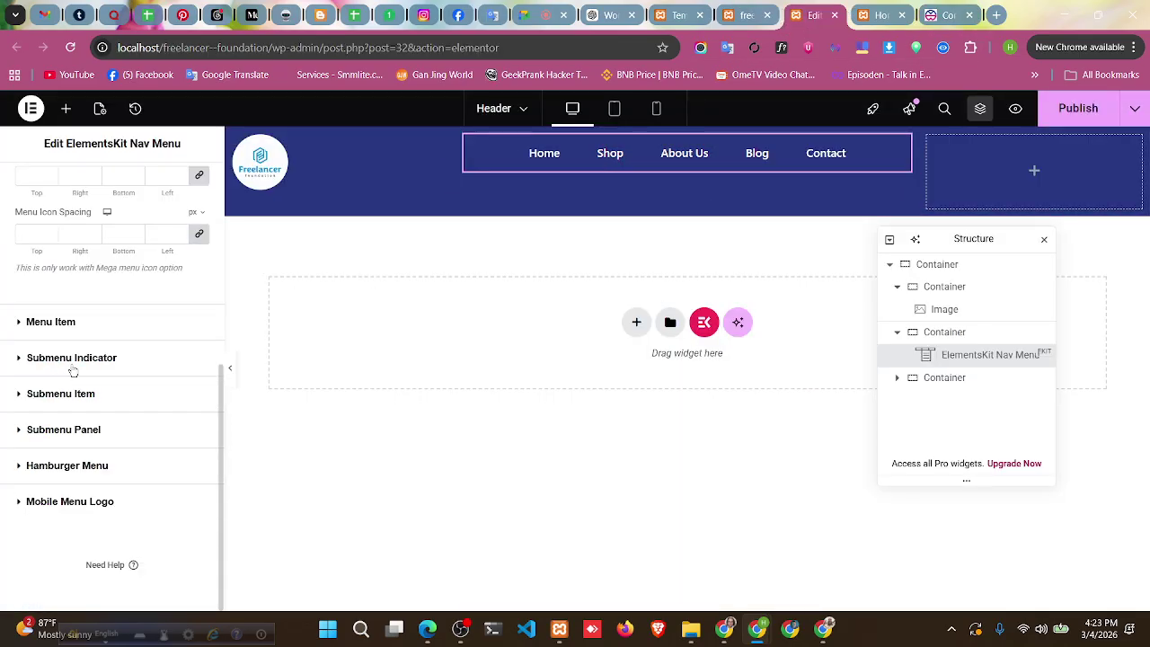
left_click(117, 370)
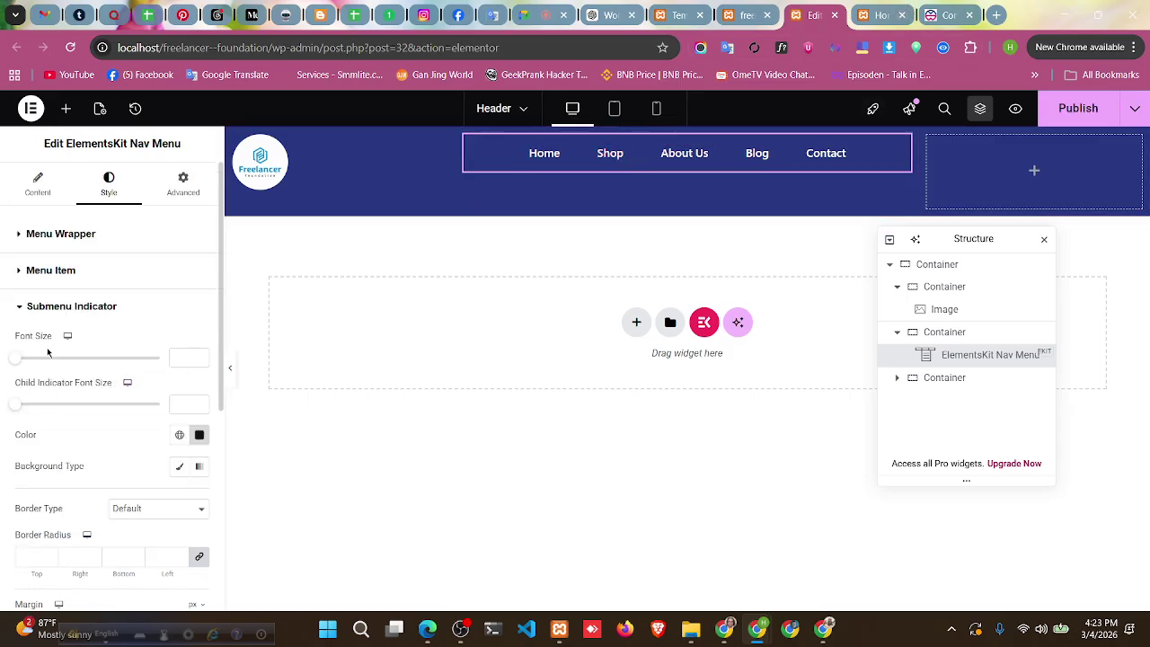
left_click(95, 310)
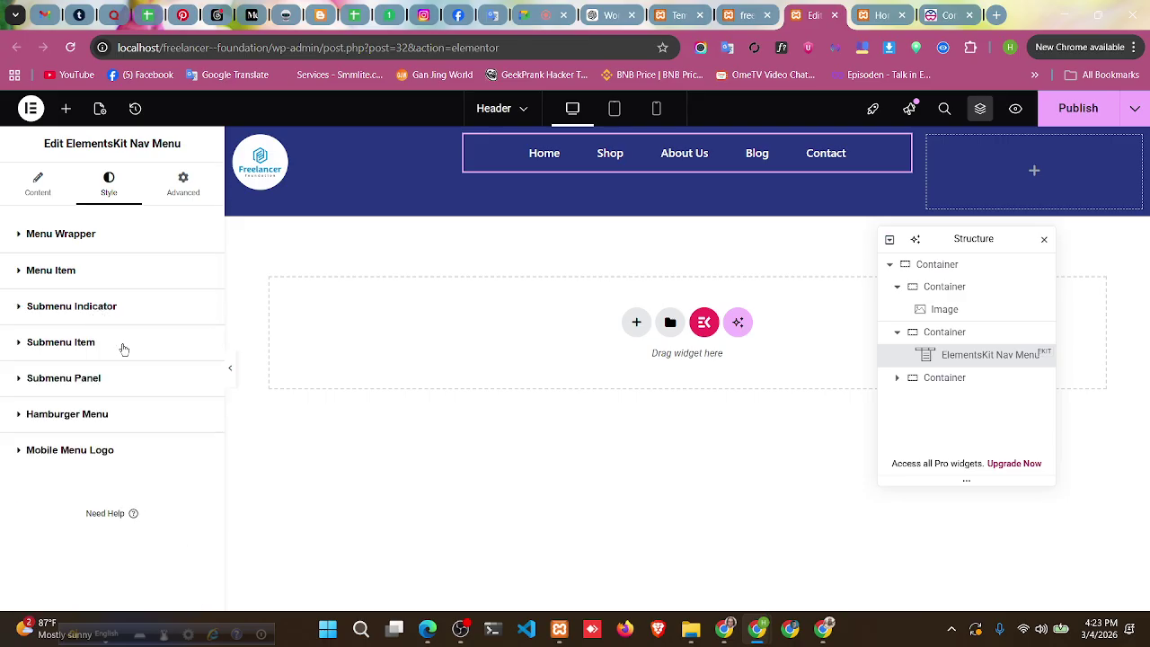
- View the nav menu's Submenu Item style settings, collapse the section and publish the header
left_click(124, 350)
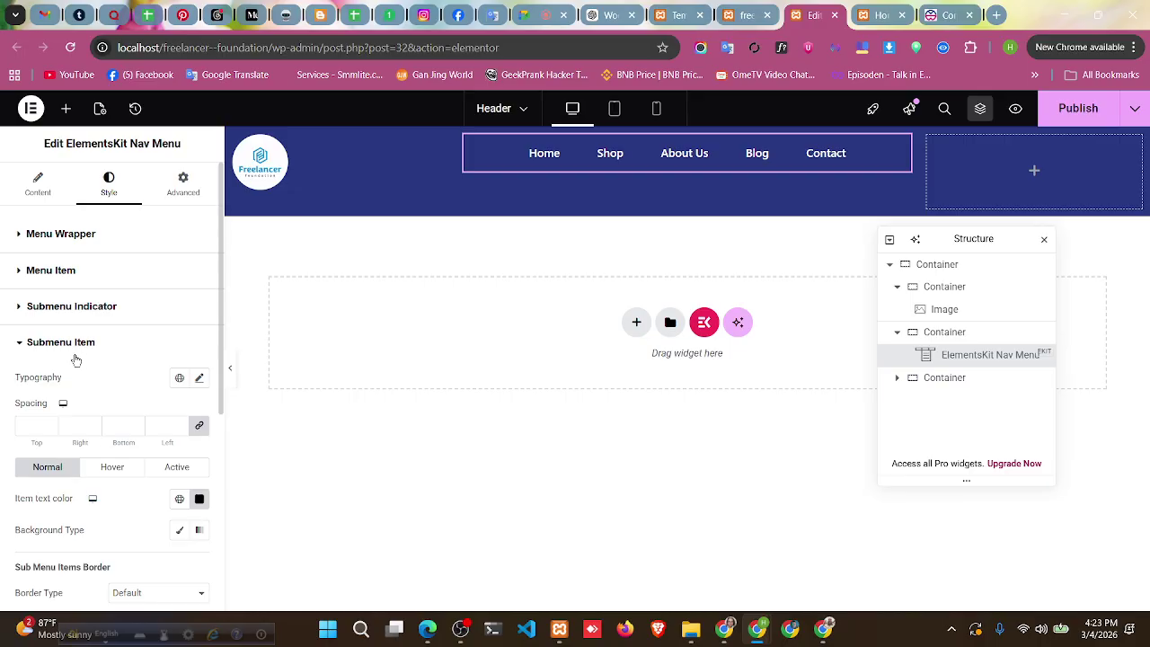
left_click(89, 368)
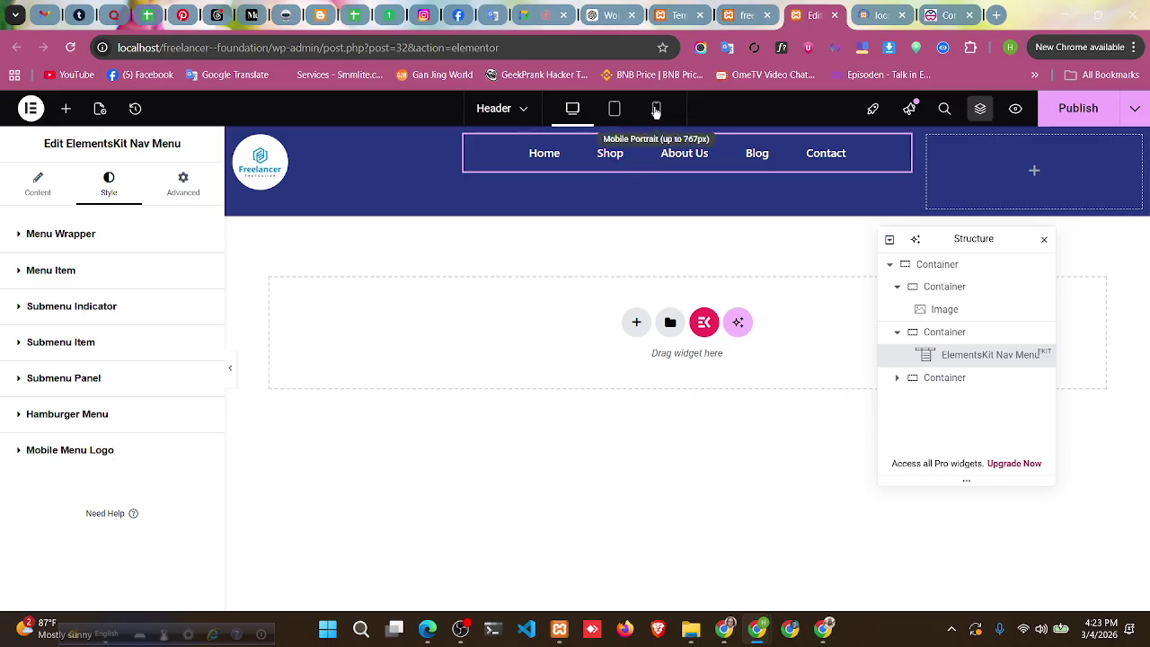
left_click(1067, 108)
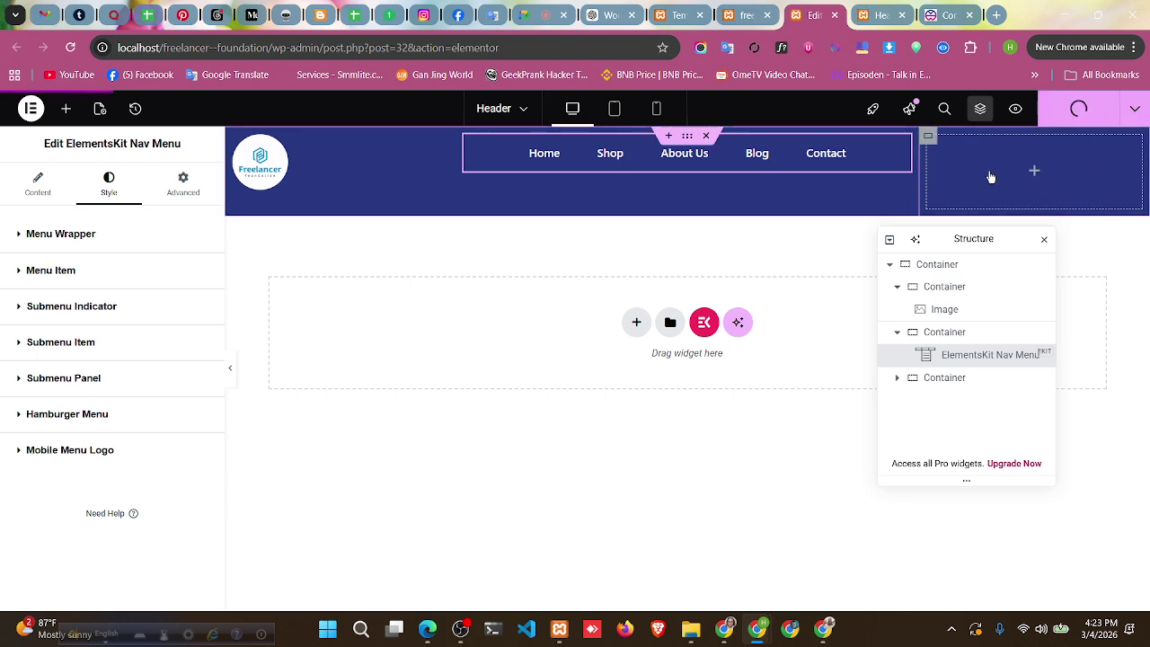
- Add a Button widget to the empty third header column and set its text to "Get More"
left_click(1034, 170)
scroll(75, 439, "down", 1)
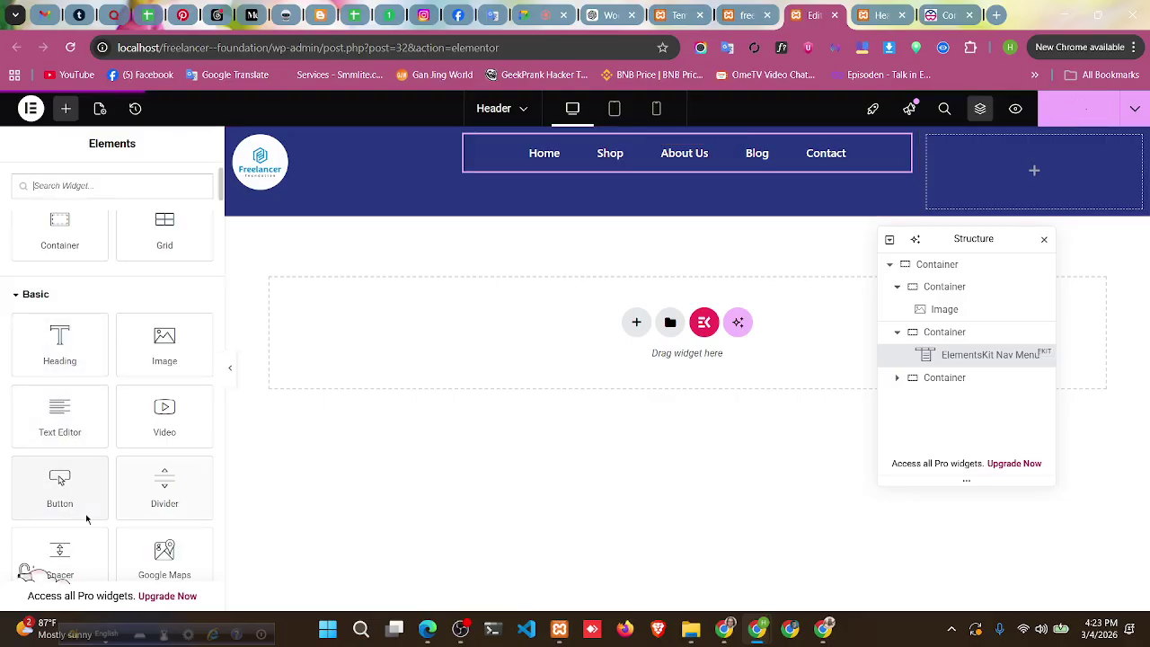
left_click_drag(80, 498, 1044, 174)
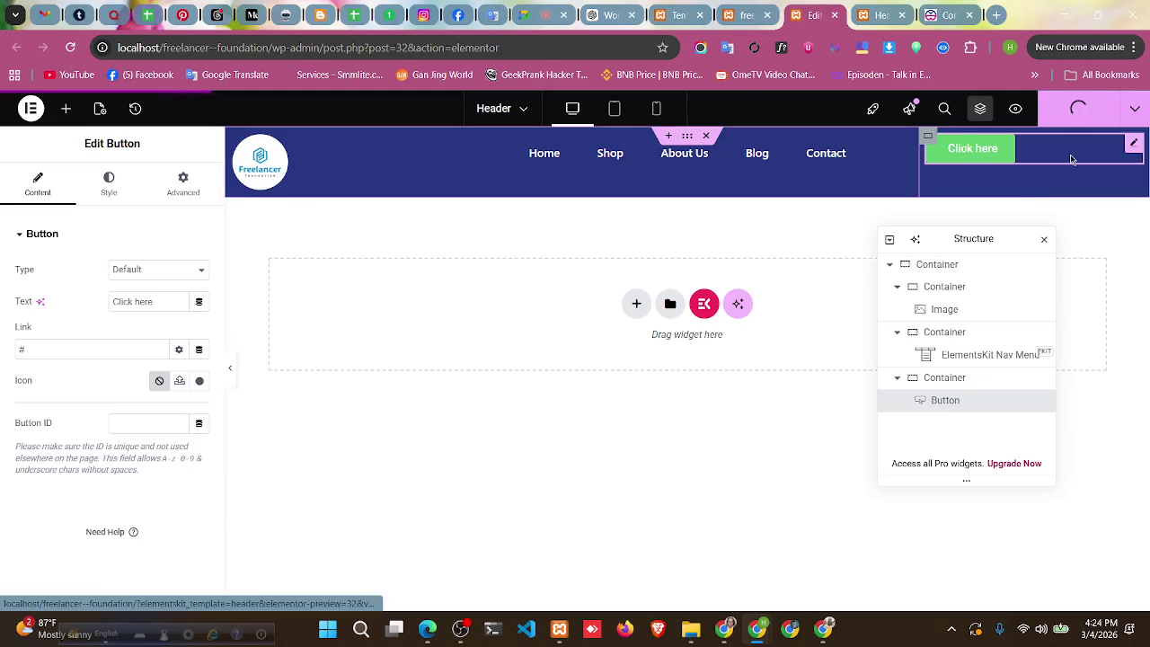
triple_click(149, 303)
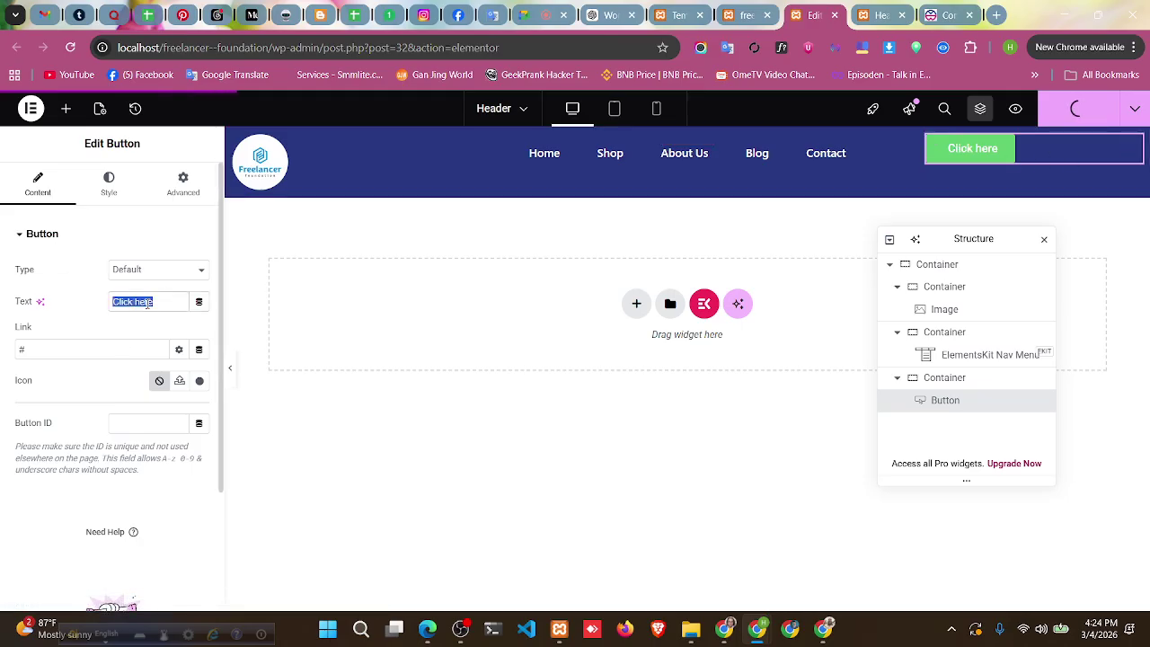
type("G")
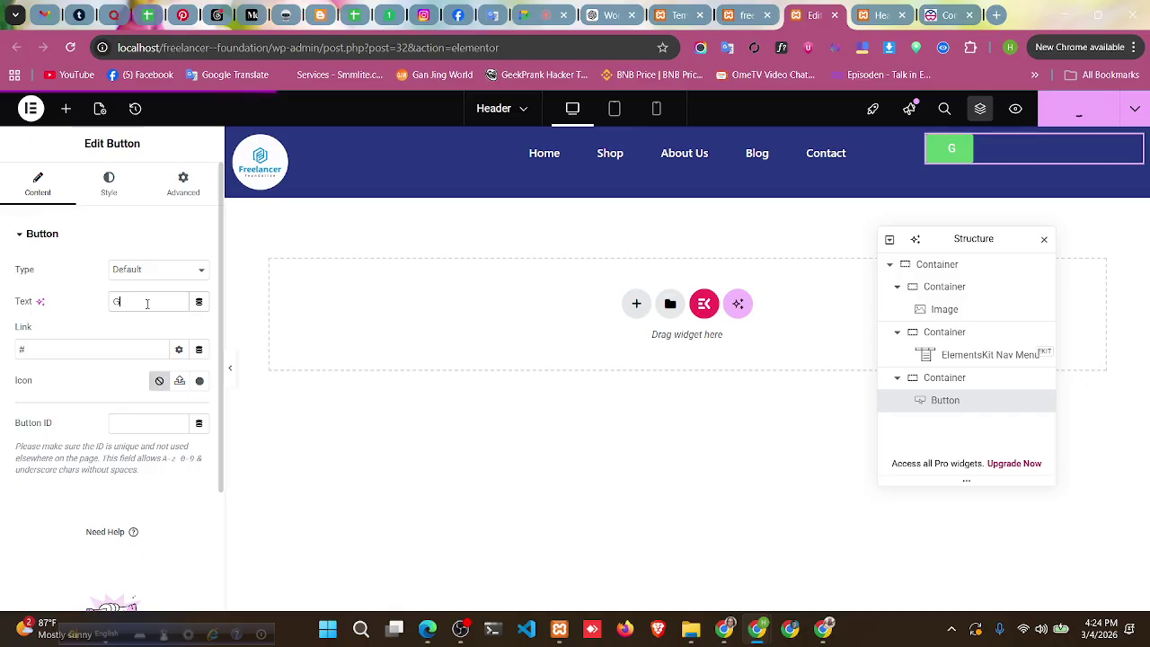
type("et More")
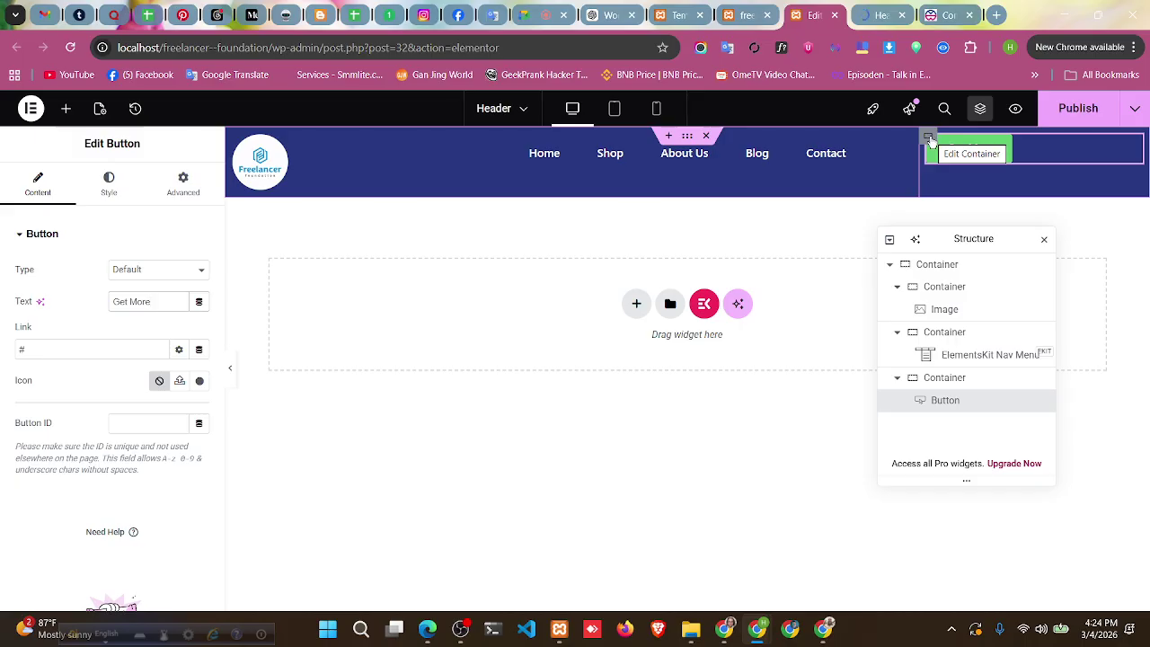
- Try to add a second Button widget to the third column beside the Get More button
left_click(928, 137)
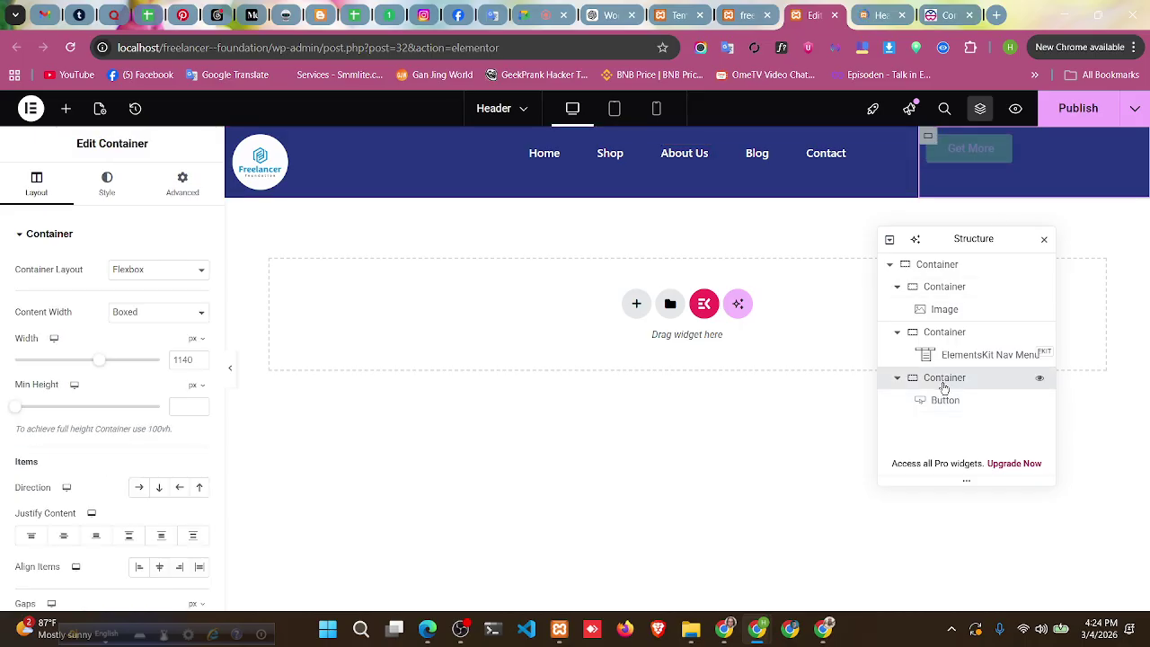
left_click(67, 112)
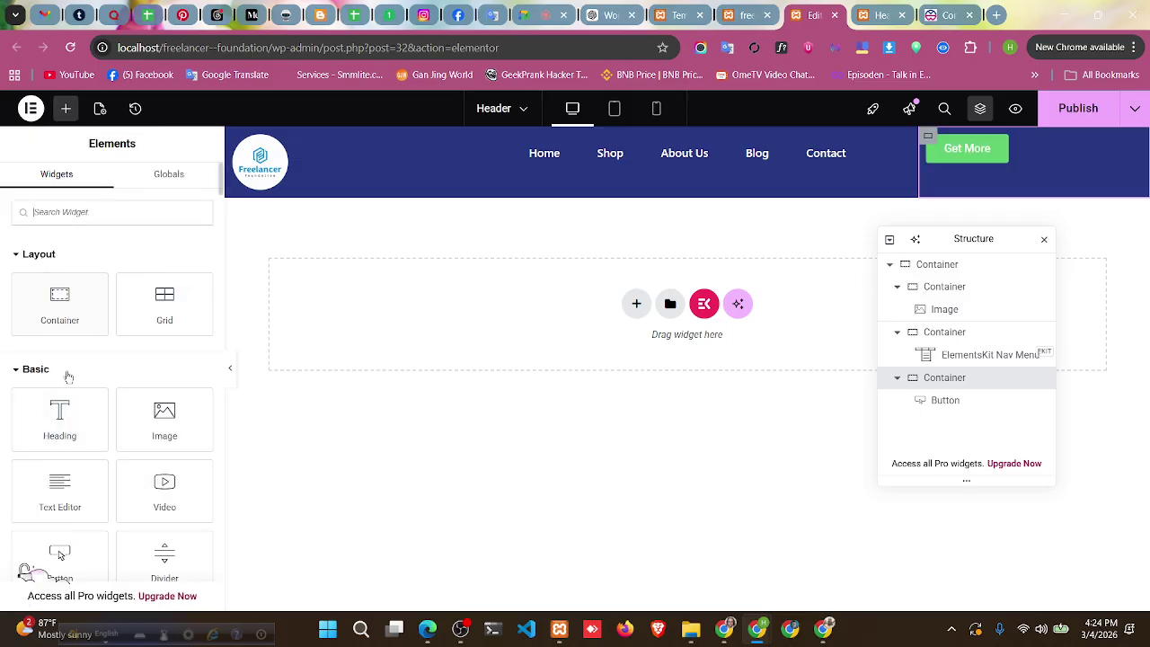
scroll(38, 378, "down", 1)
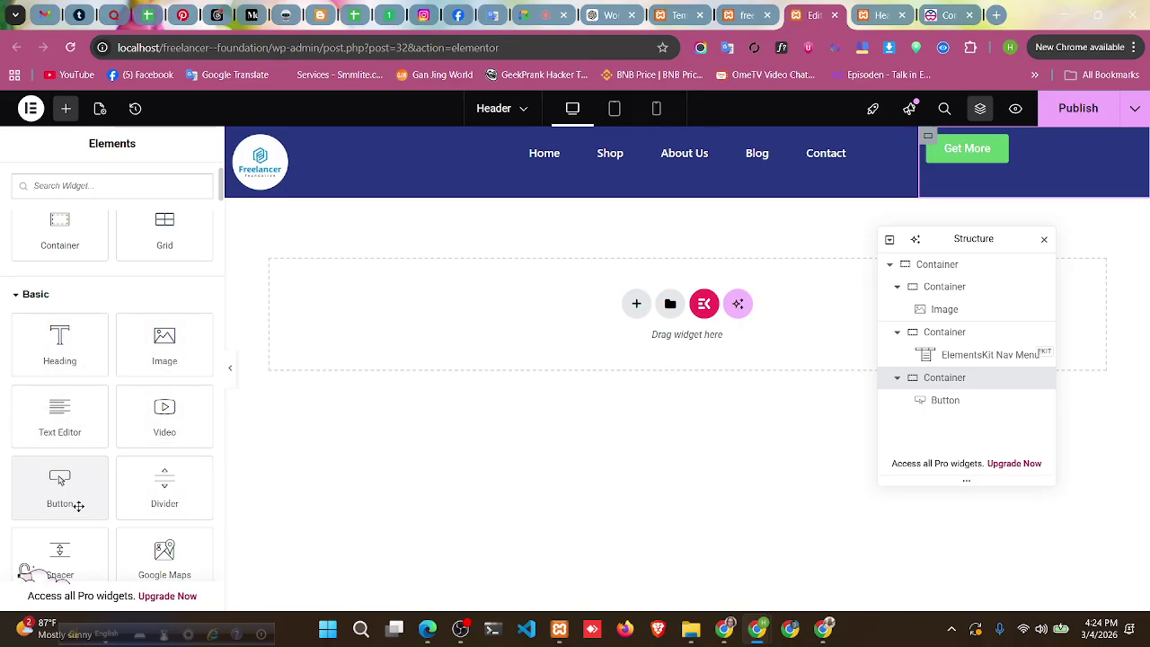
left_click_drag(78, 505, 128, 468)
left_click_drag(841, 206, 1012, 187)
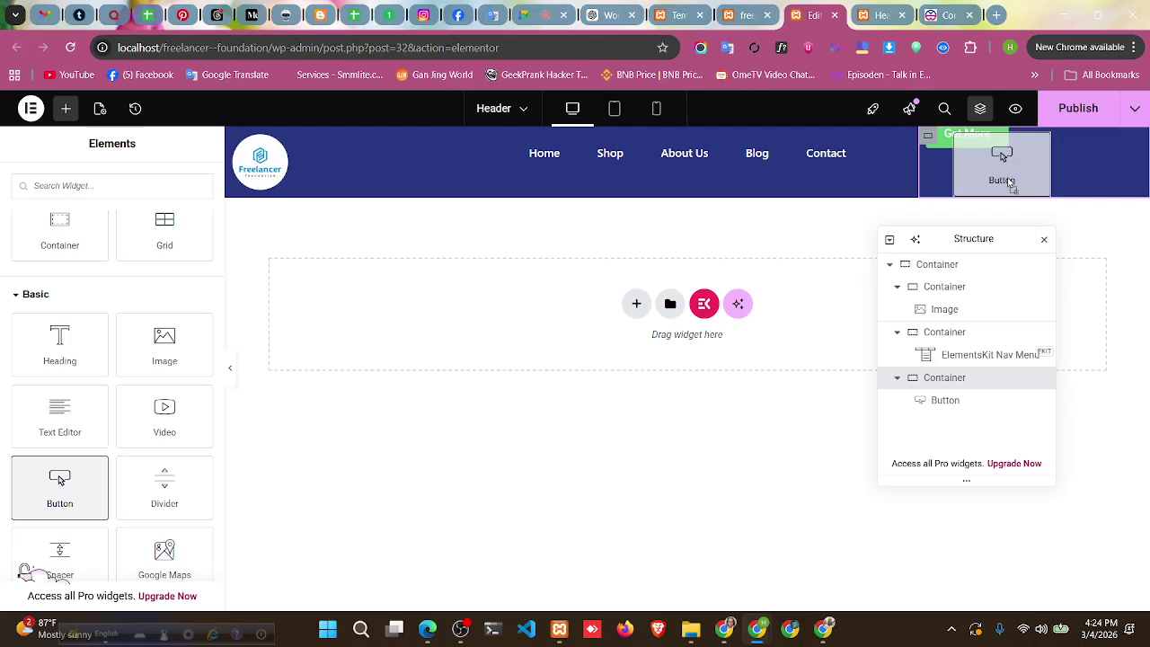
left_click_drag(1011, 184, 1001, 175)
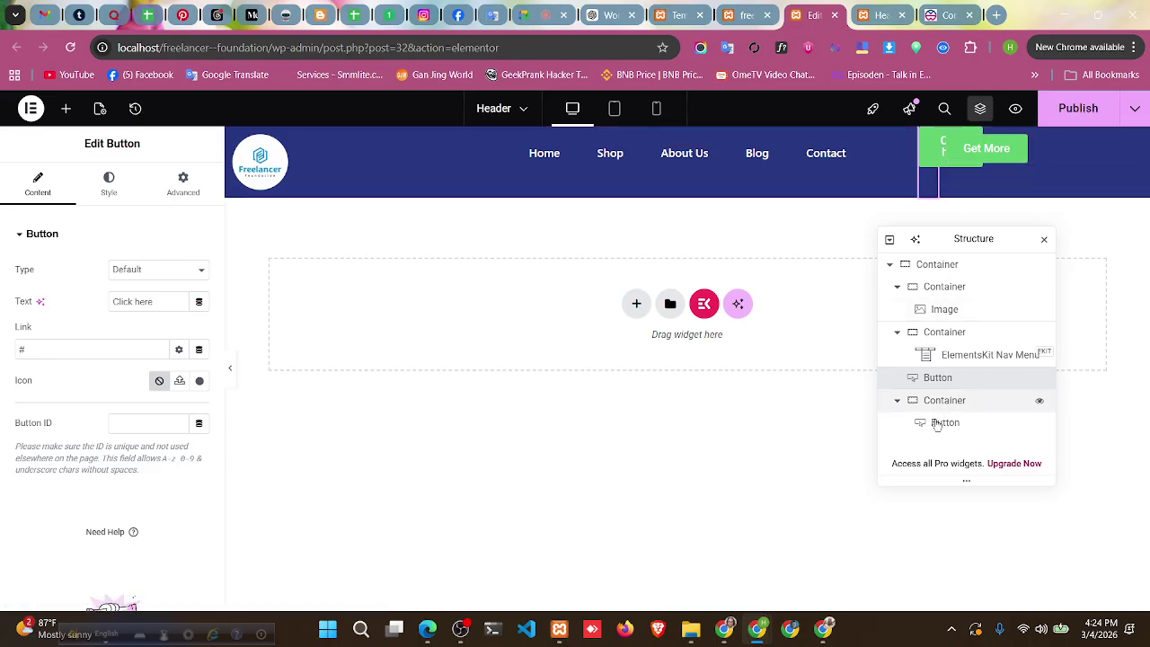
- Delete the misplaced second button and the Get More button from the header
right_click(957, 379)
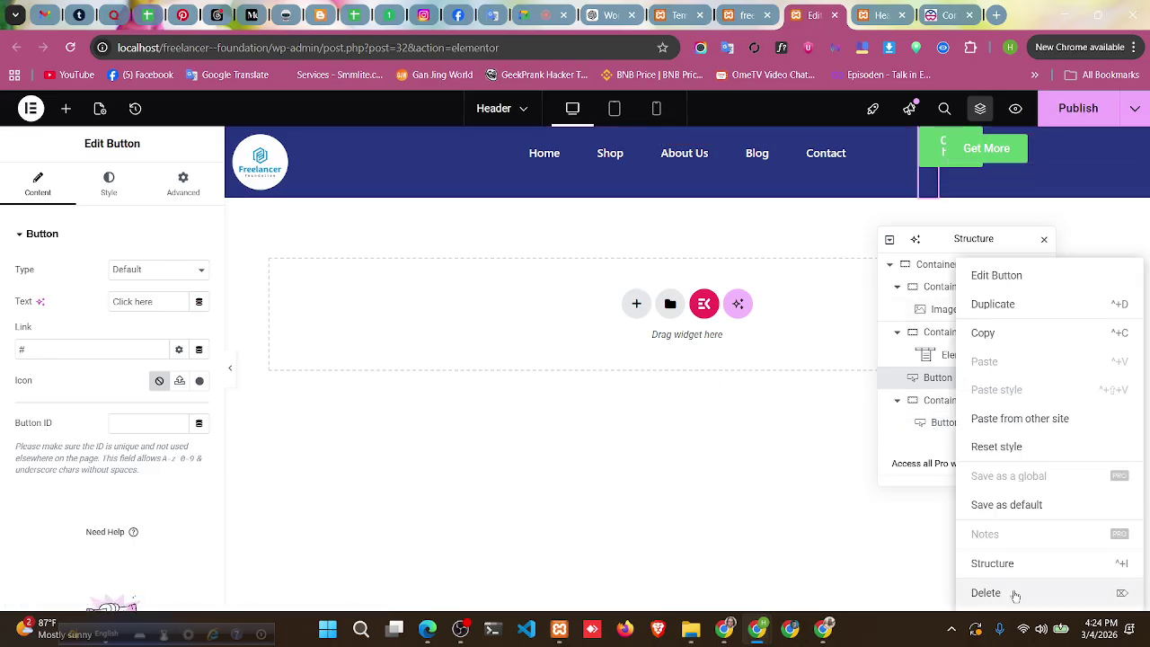
key("Delete")
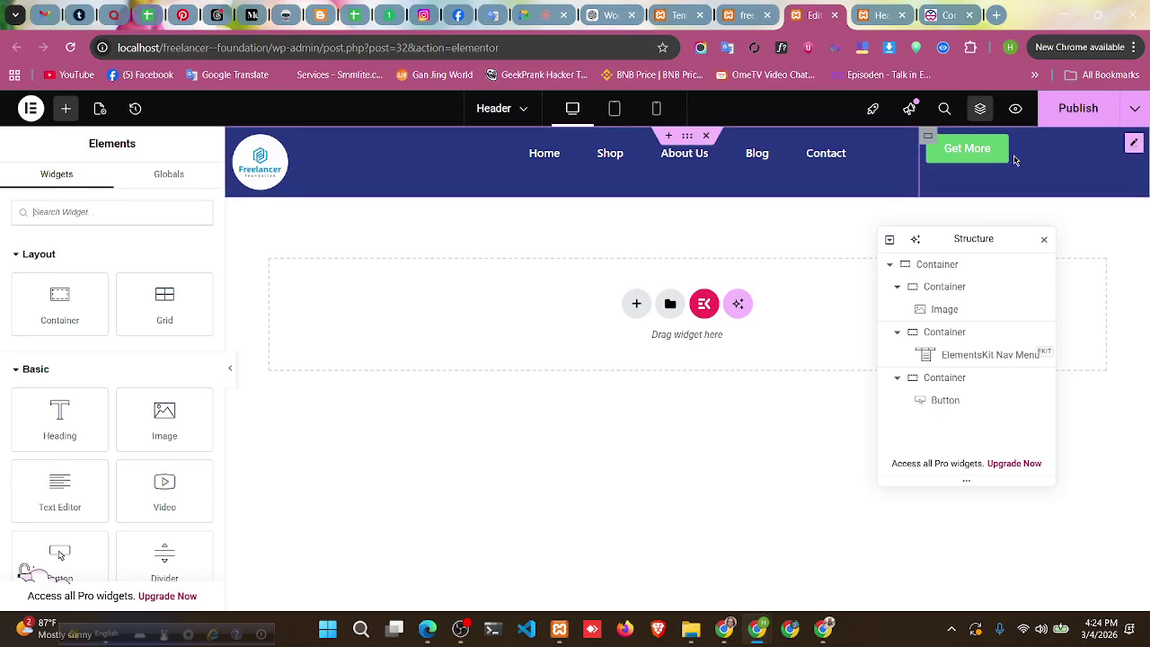
right_click(1109, 151)
left_click(991, 485)
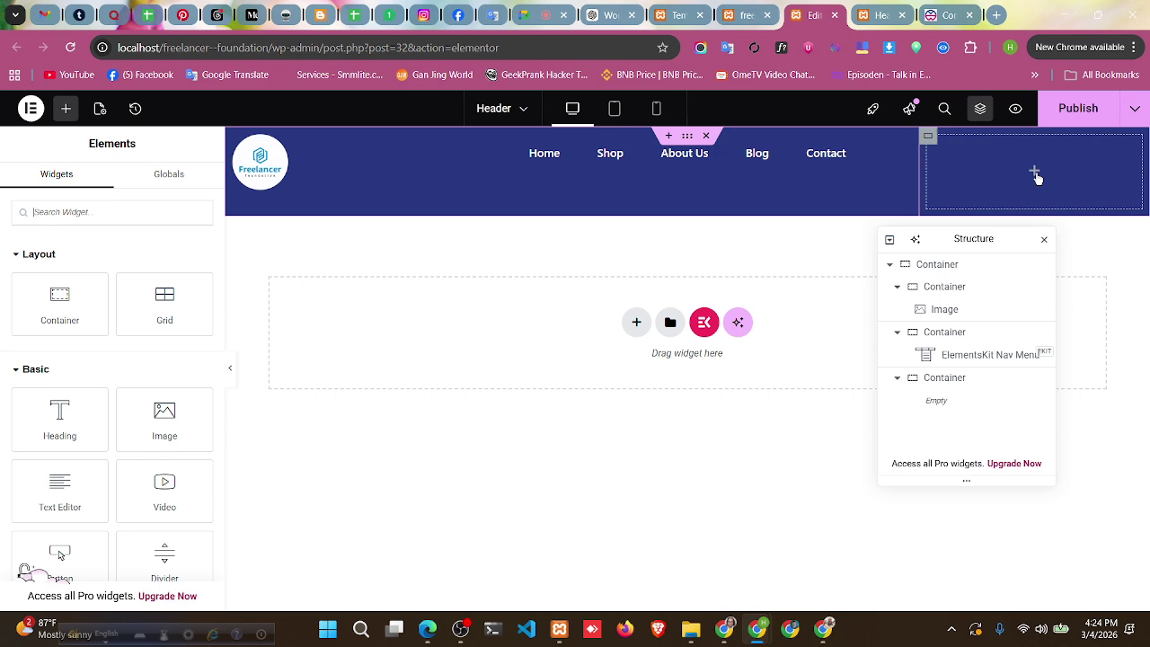
- Place a new Button widget in the empty third header column
left_click_drag(63, 557, 682, 431)
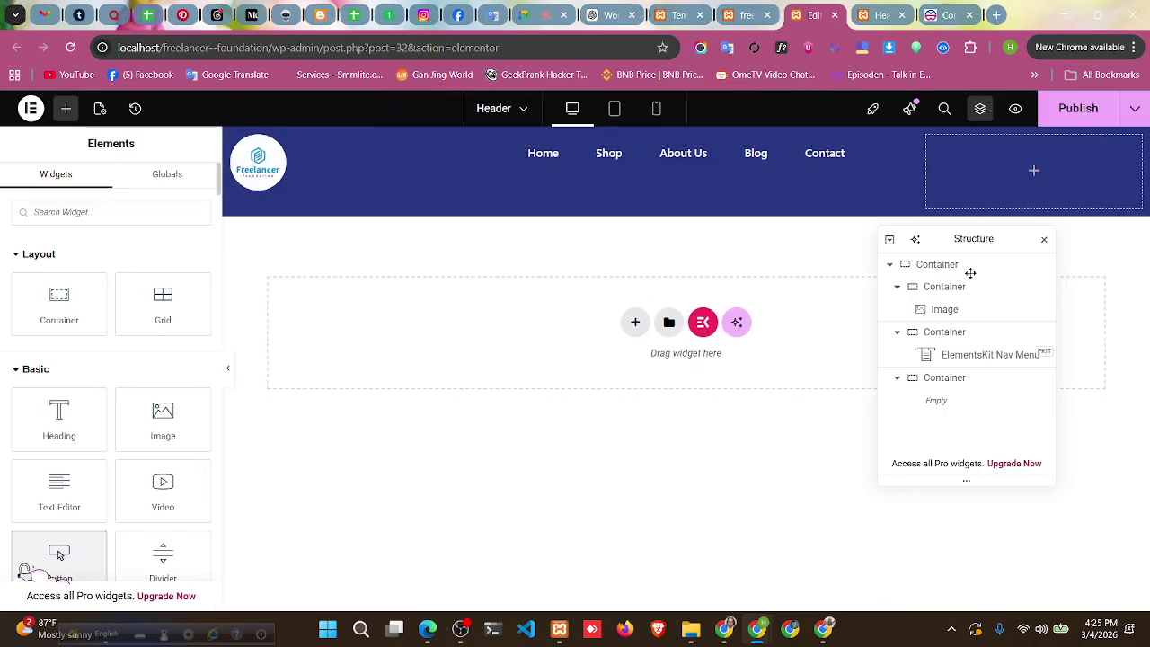
scroll(87, 490, "down", 1)
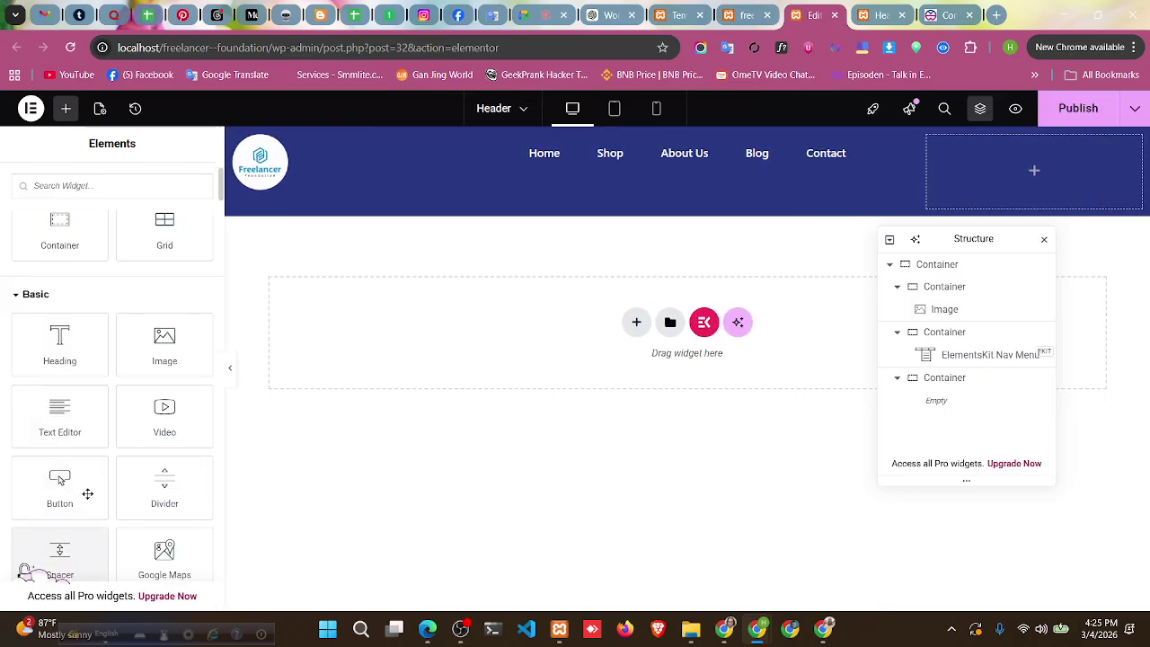
left_click_drag(87, 494, 905, 270)
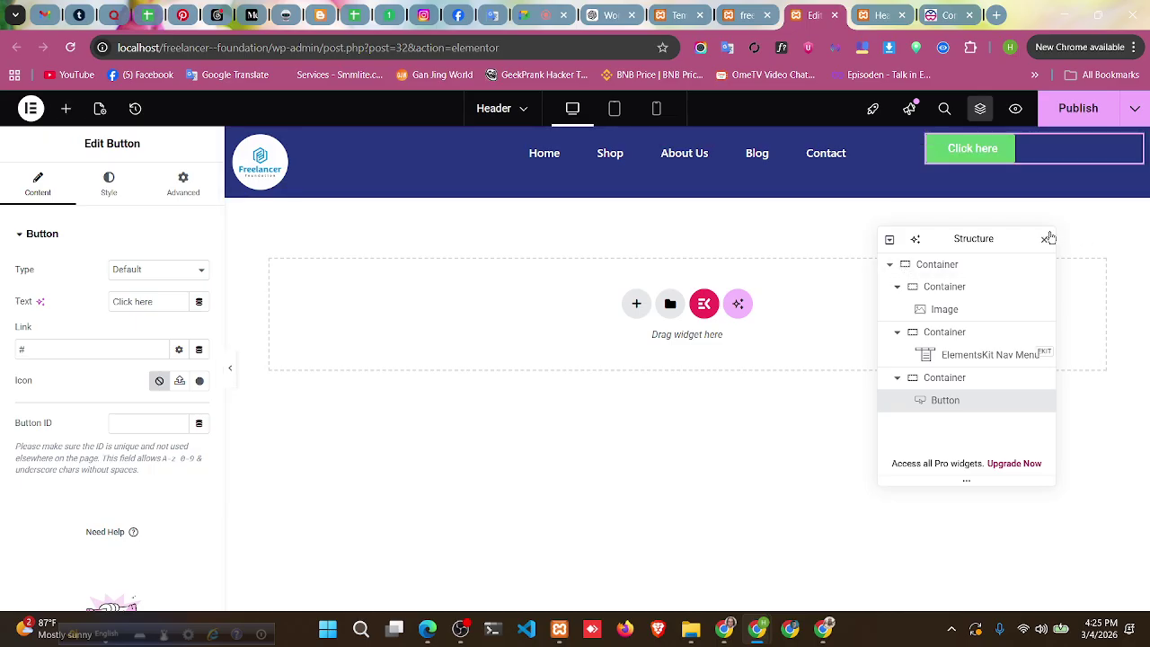
- Set the new button's text to "Get More Info"
triple_click(133, 302)
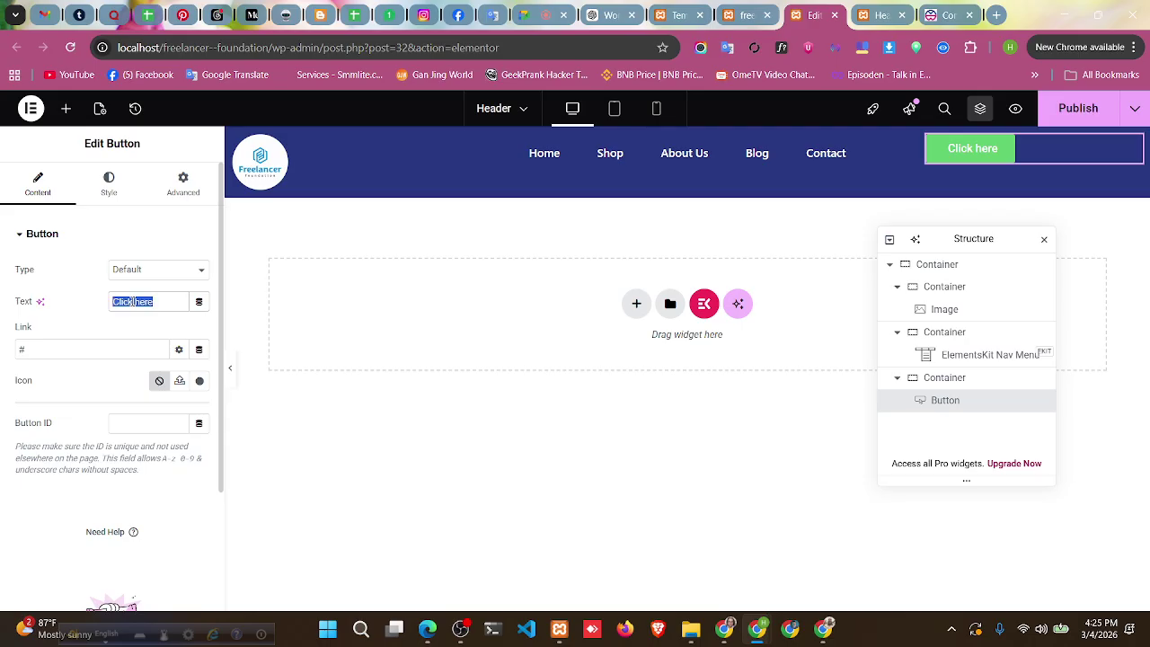
type("Get")
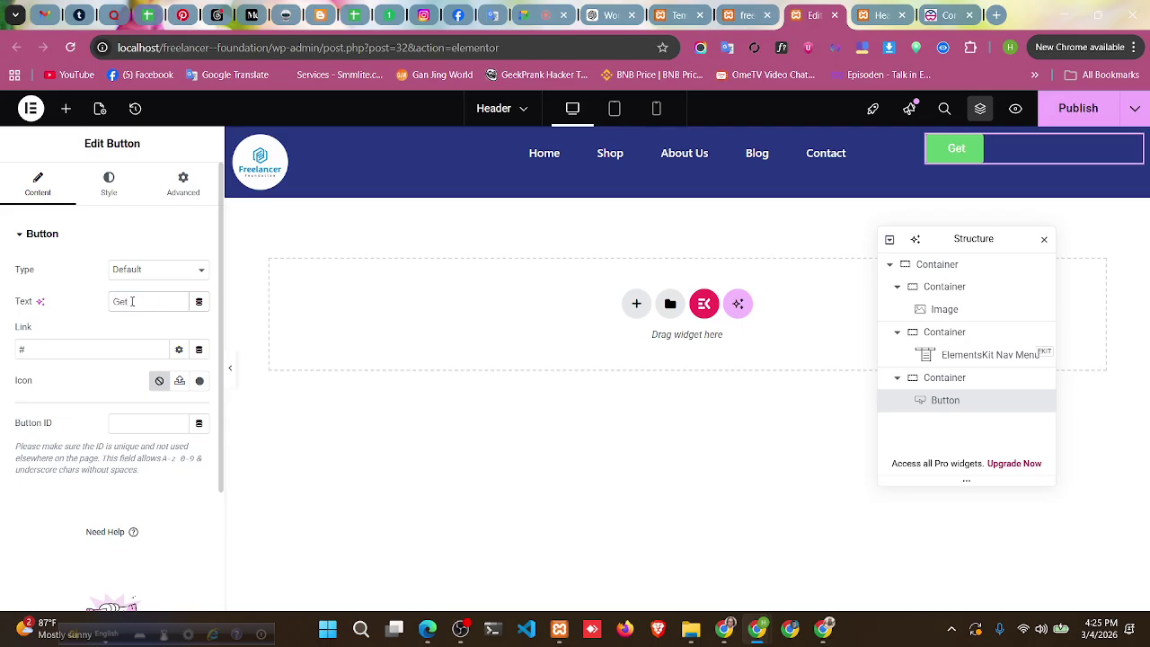
type(" More")
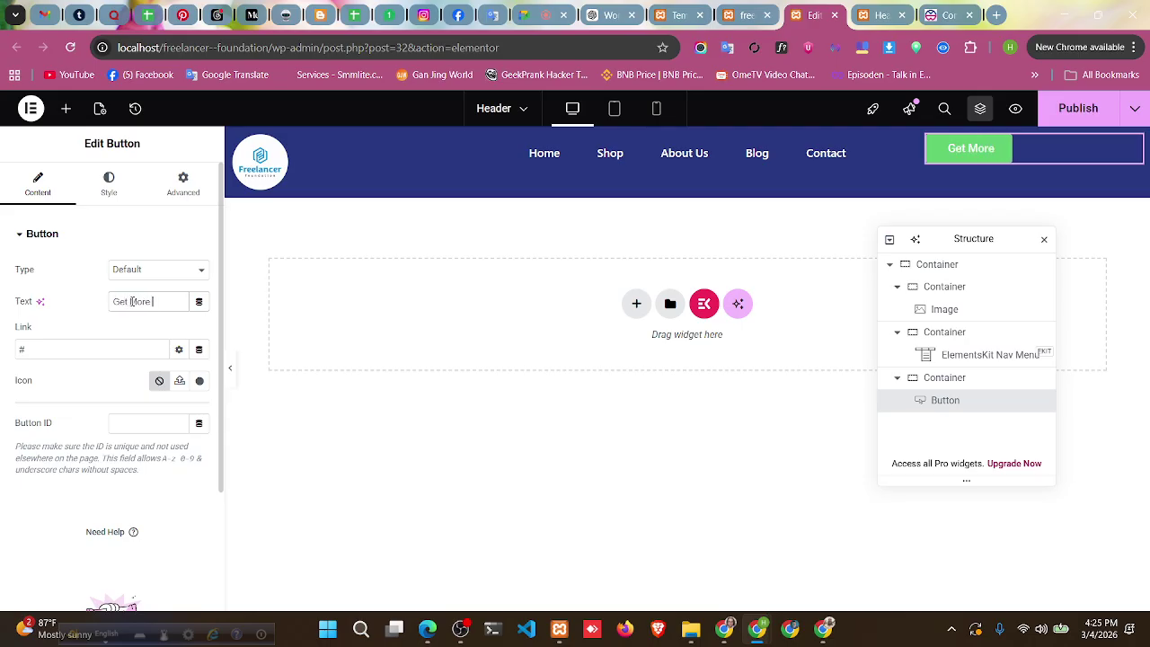
type(" Inffo")
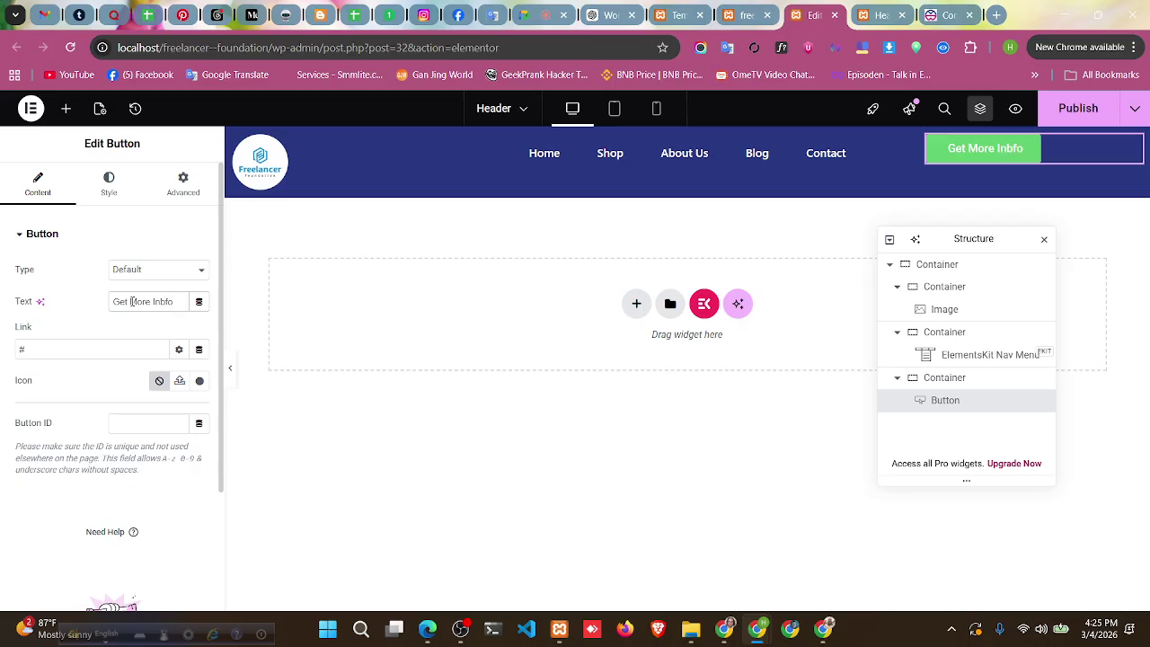
key("BackSpace")
key("BackSpace")
key("BackSpace")
type("fo")
left_click(60, 341)
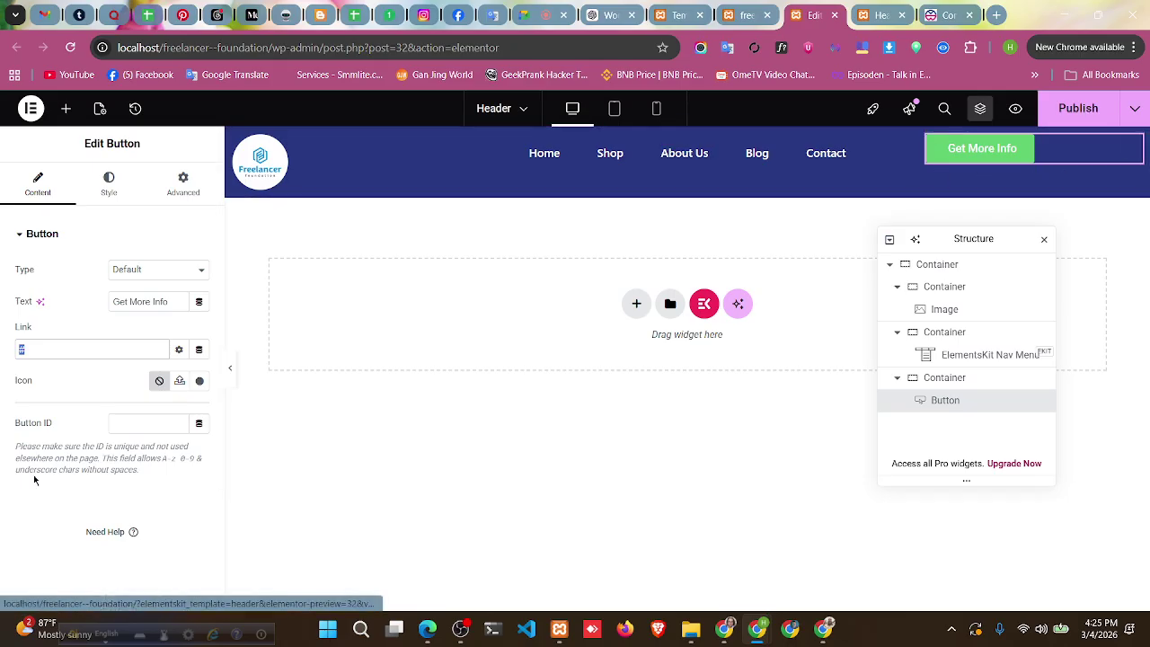
double_click(26, 386)
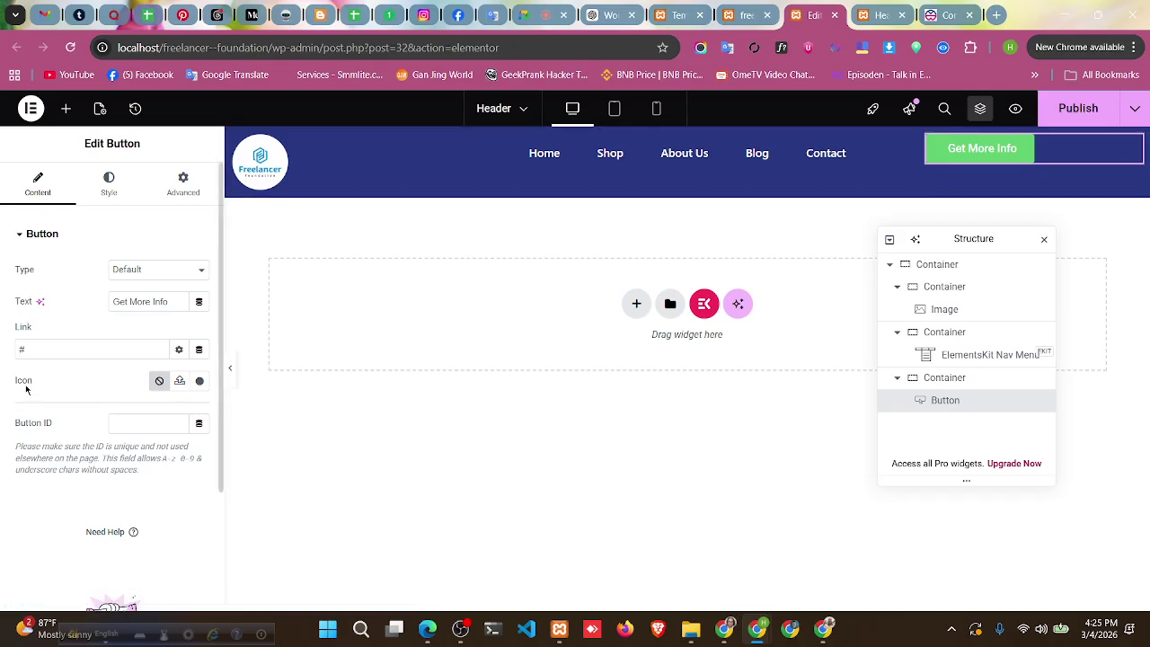
left_click(45, 384)
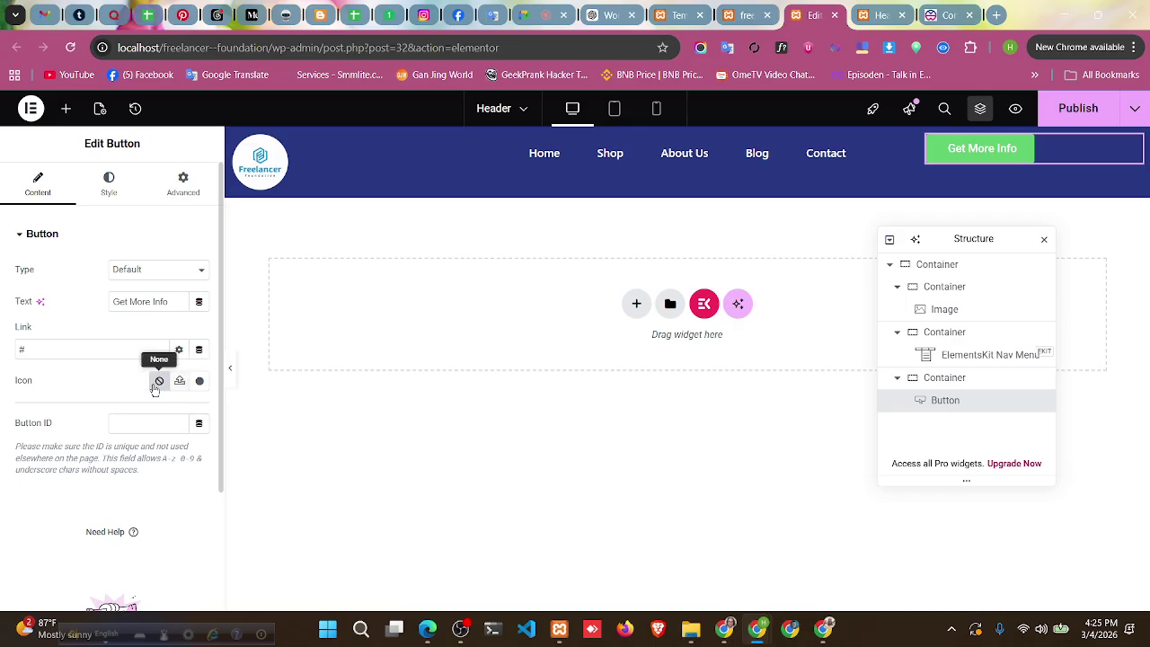
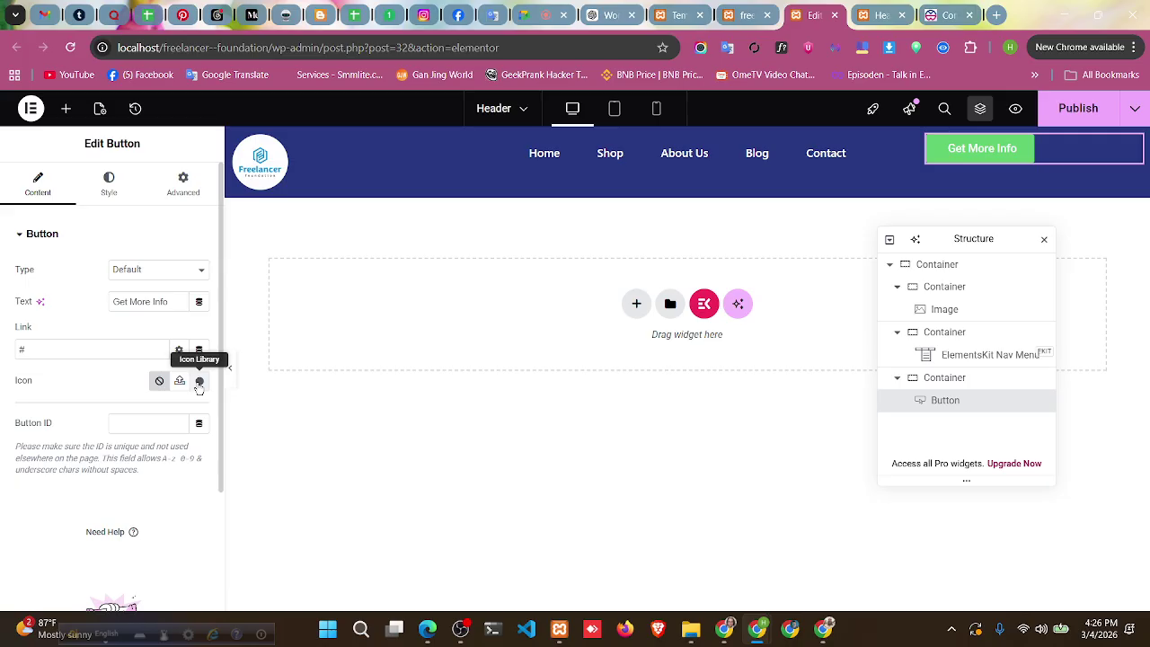
- Open the icon library for the "Get More Info" button and filter the icons by "arro"
left_click(200, 382)
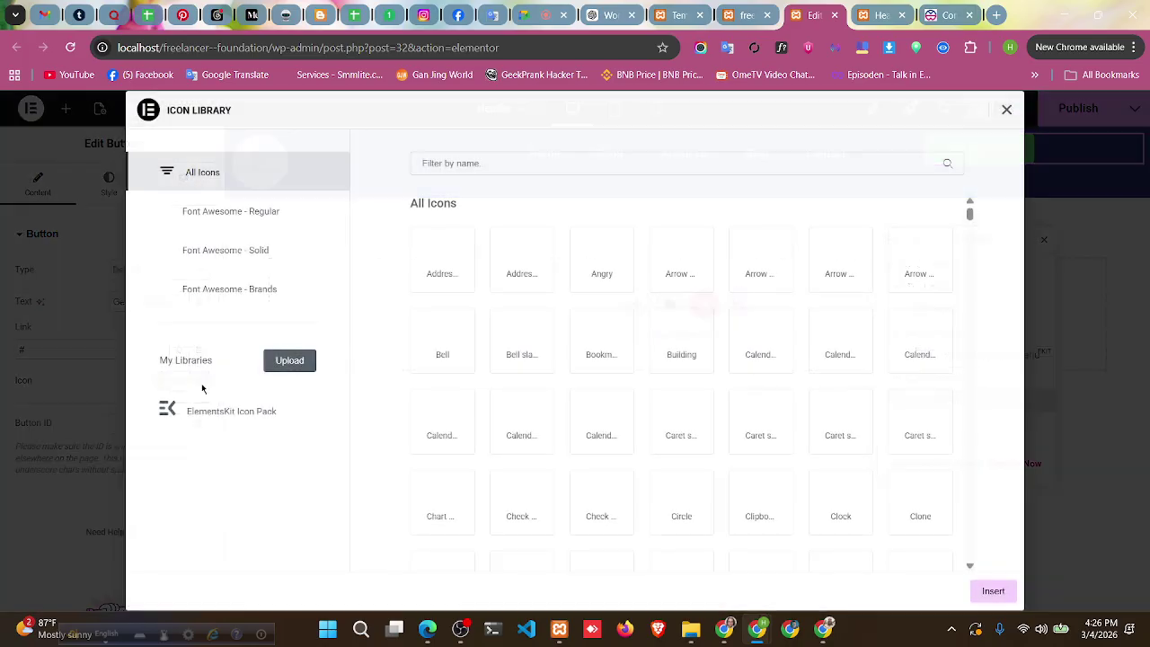
scroll(557, 413, "down", 3)
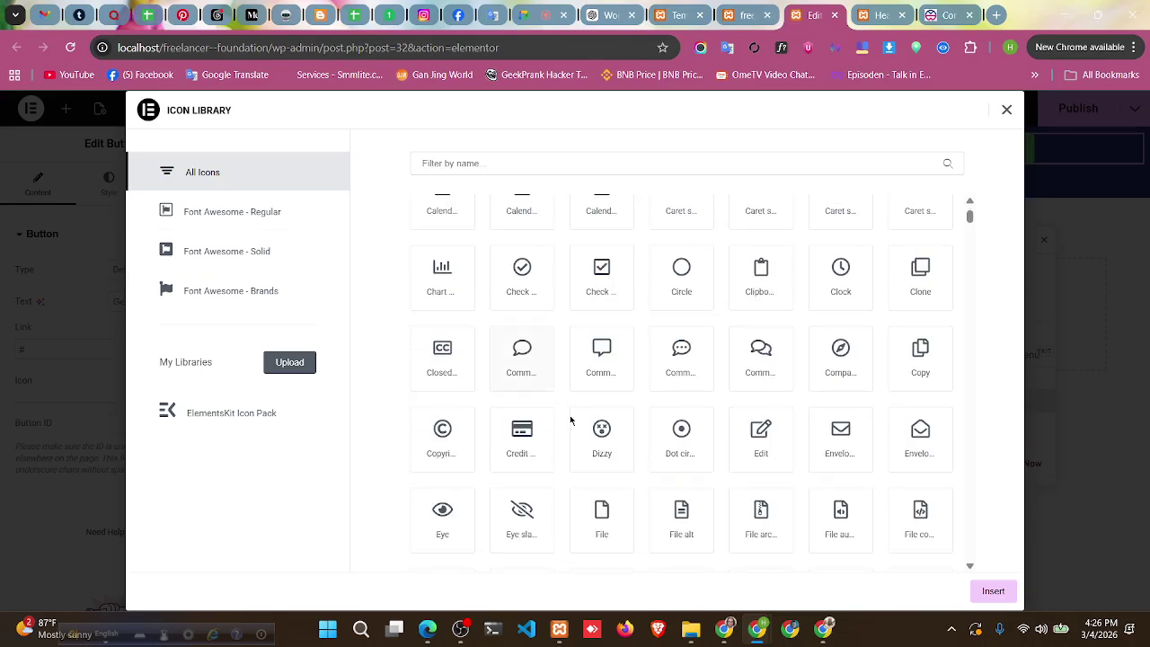
scroll(572, 410, "up", 3)
scroll(557, 414, "down", 15)
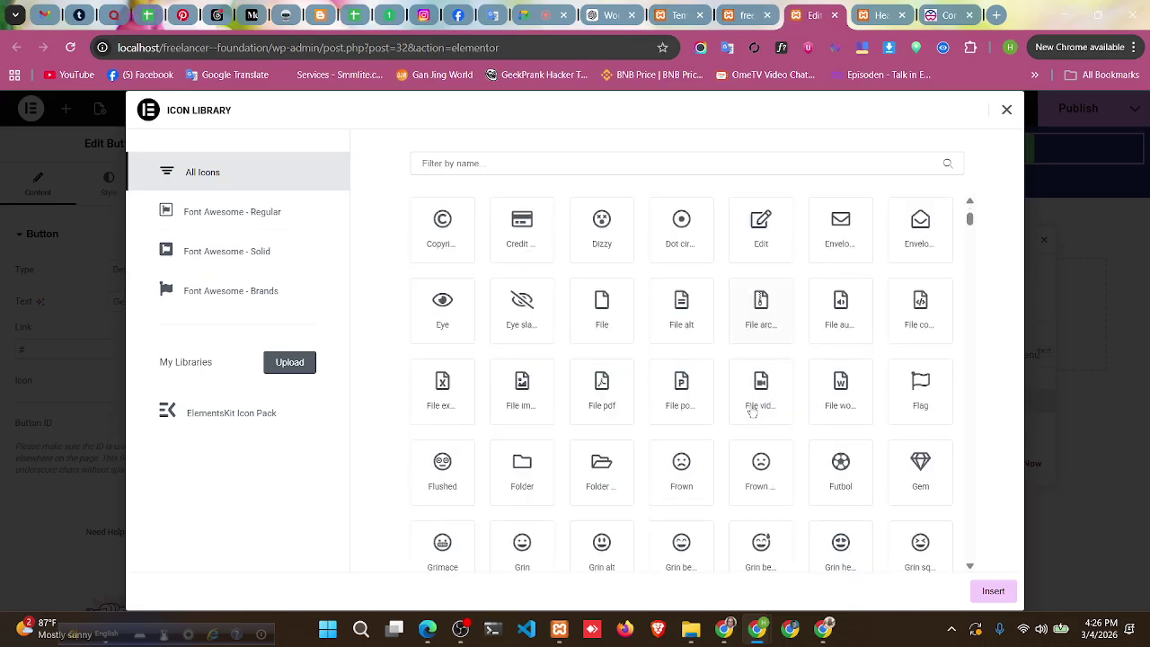
scroll(687, 397, "up", 15)
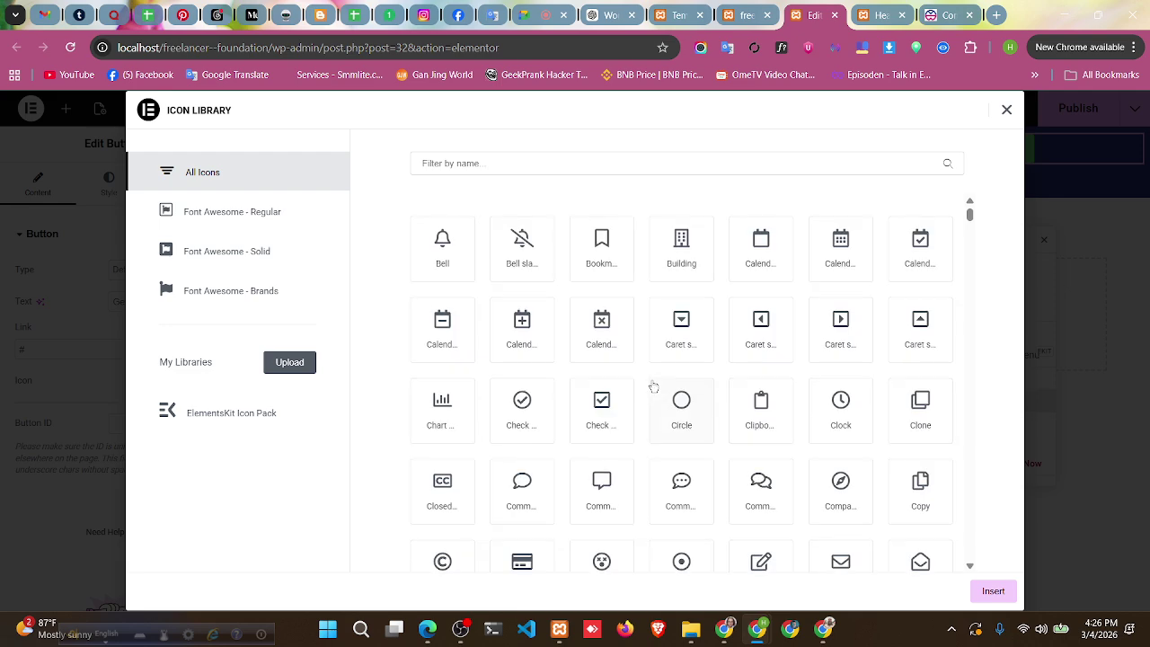
left_click(564, 173)
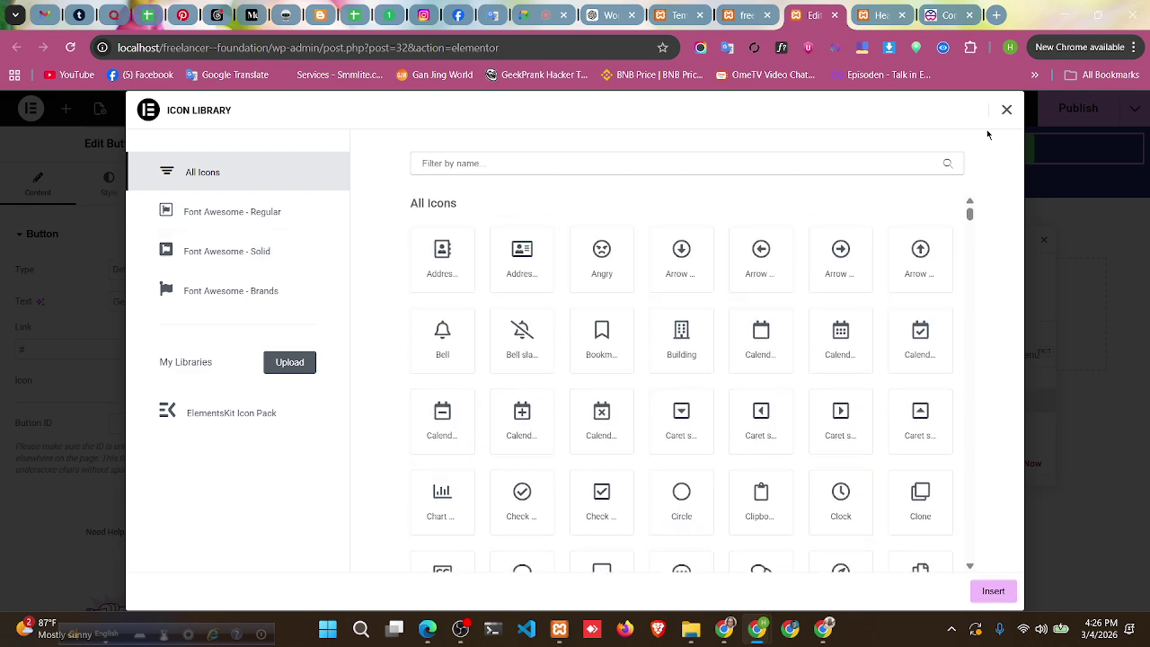
type("arro")
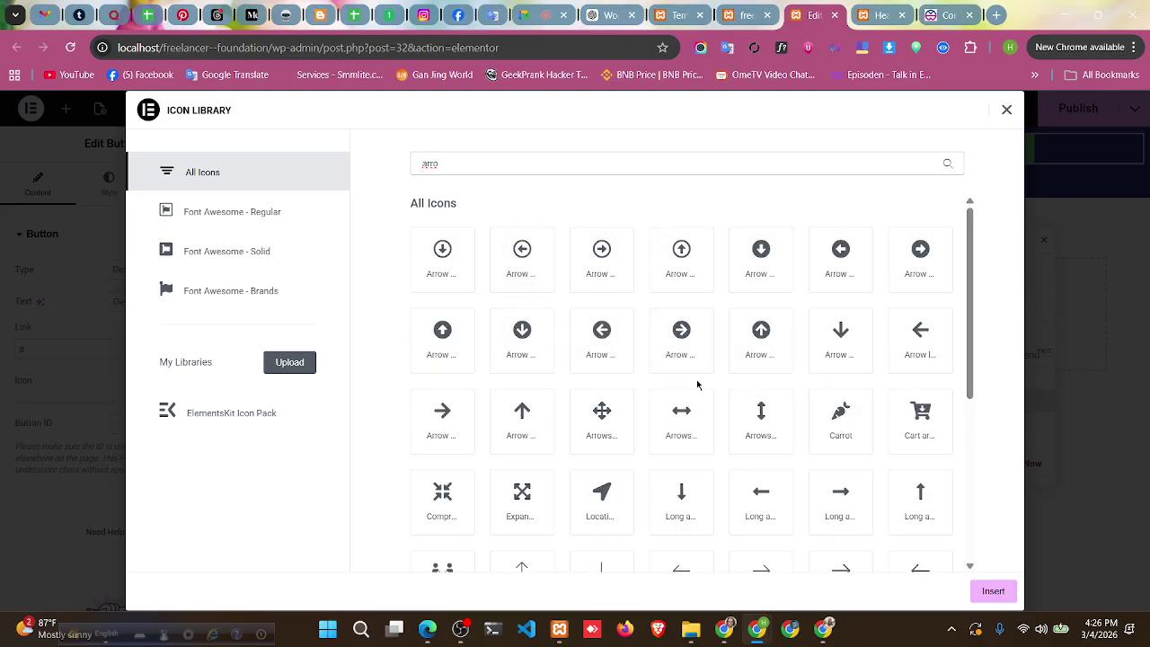
- Insert the thin outlined circle icon with a right-pointing arrow from the filtered icons into the button
scroll(731, 368, "down", 2)
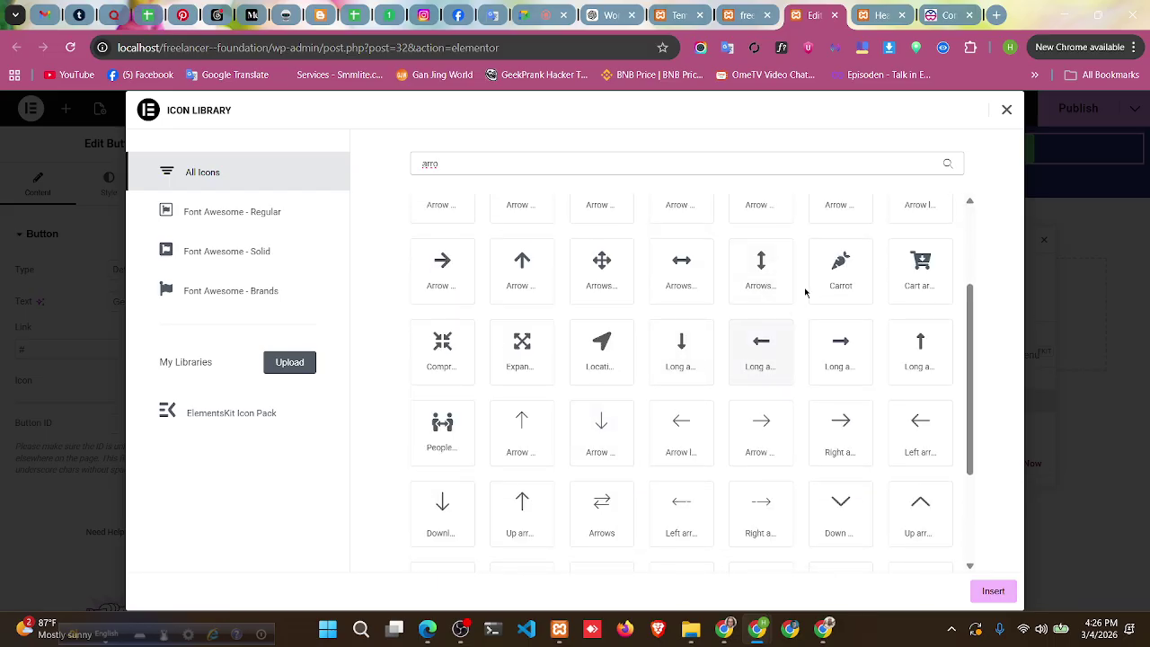
scroll(575, 377, "down", 2)
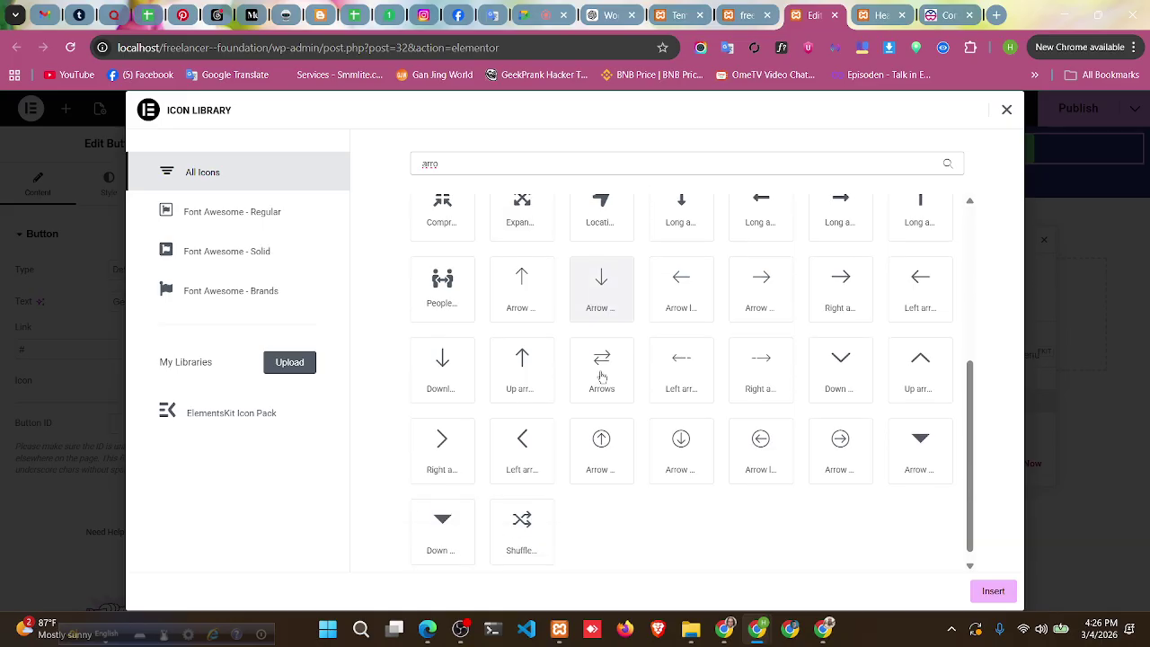
scroll(602, 377, "up", 4)
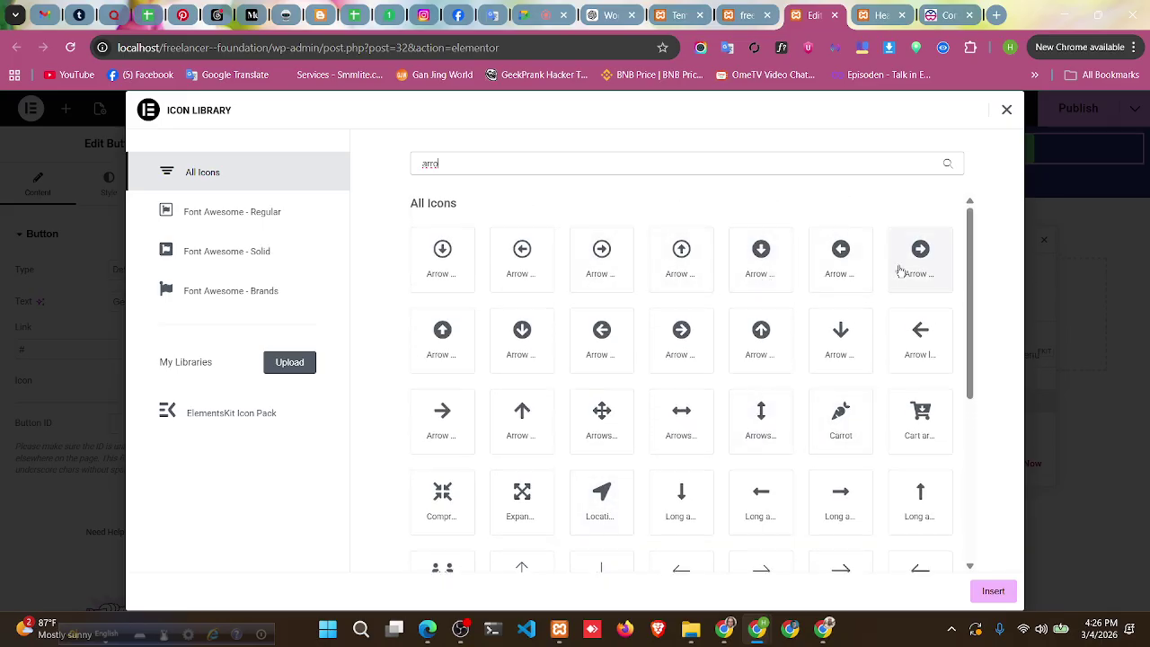
scroll(719, 403, "down", 1)
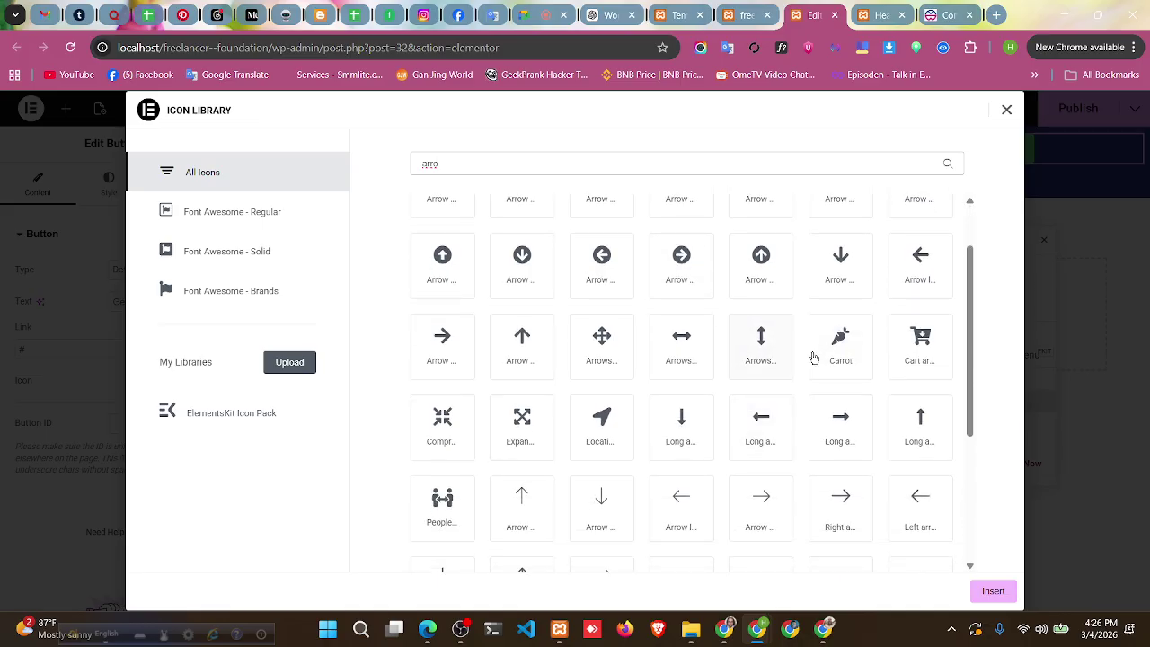
scroll(827, 427, "down", 1)
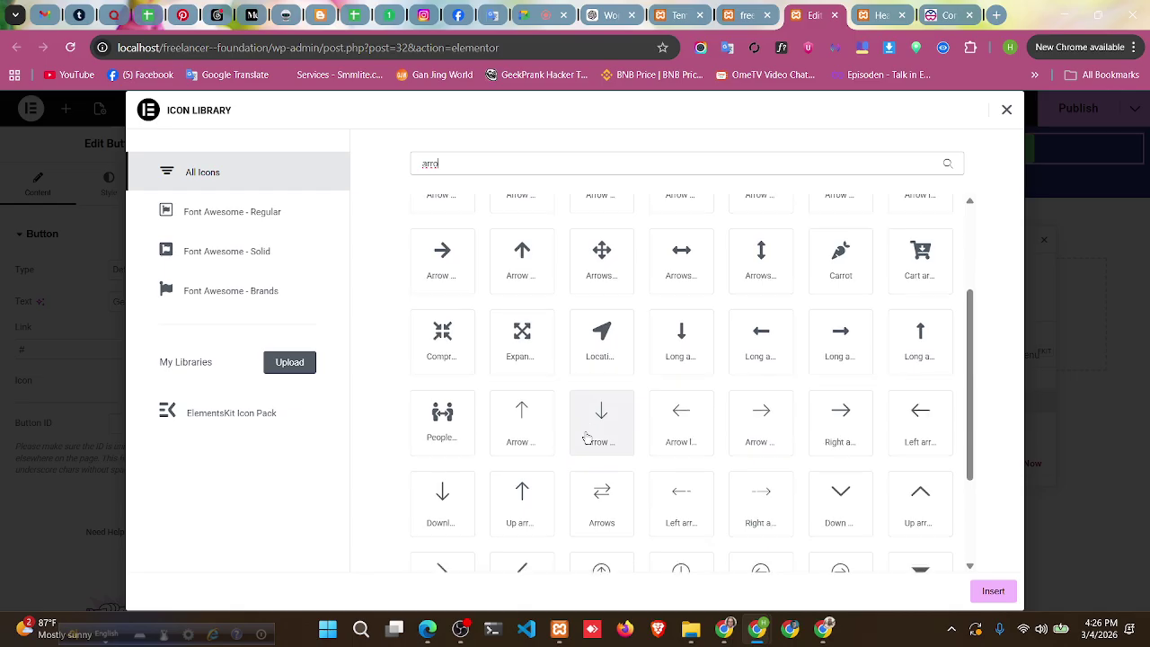
scroll(593, 431, "down", 2)
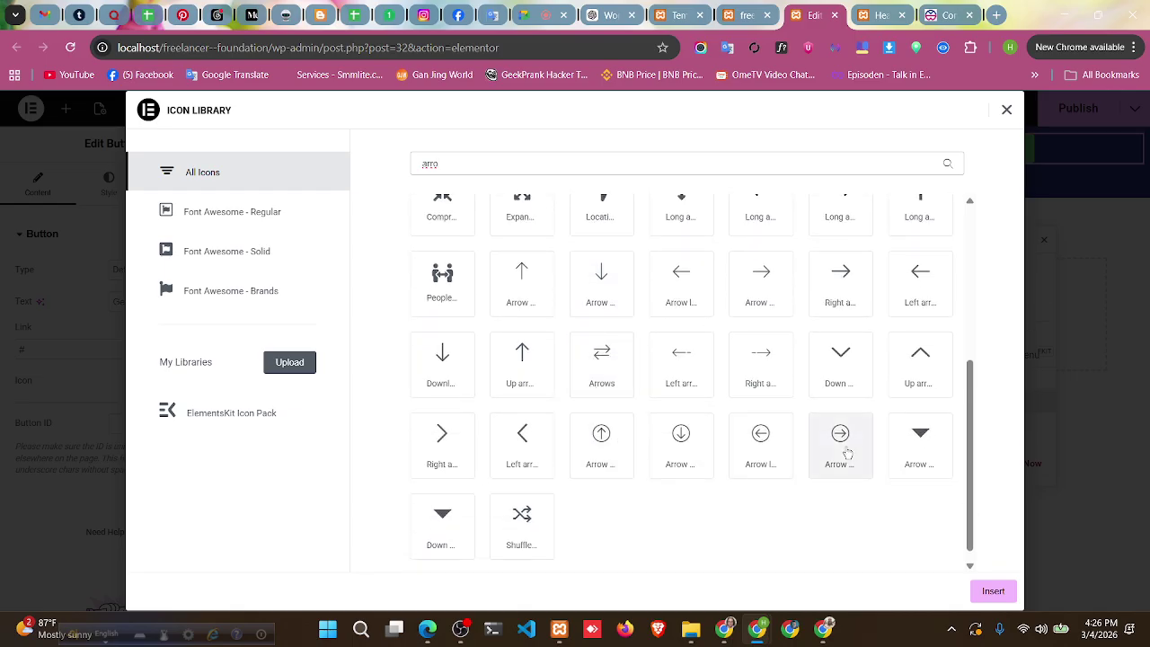
left_click(858, 449)
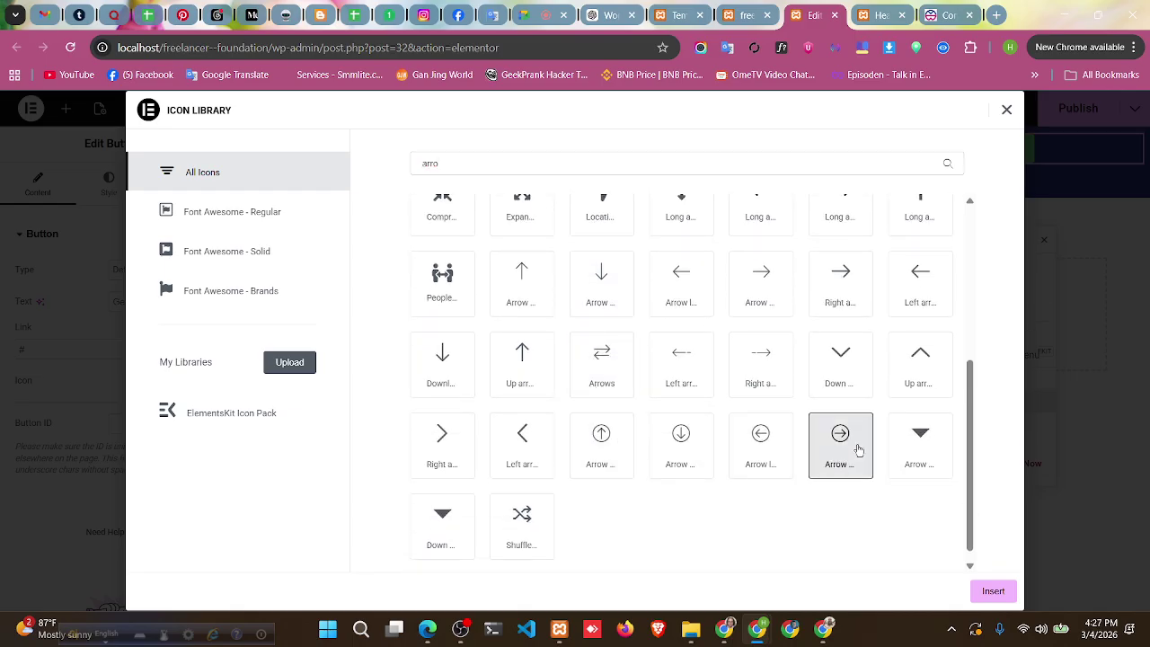
left_click(995, 590)
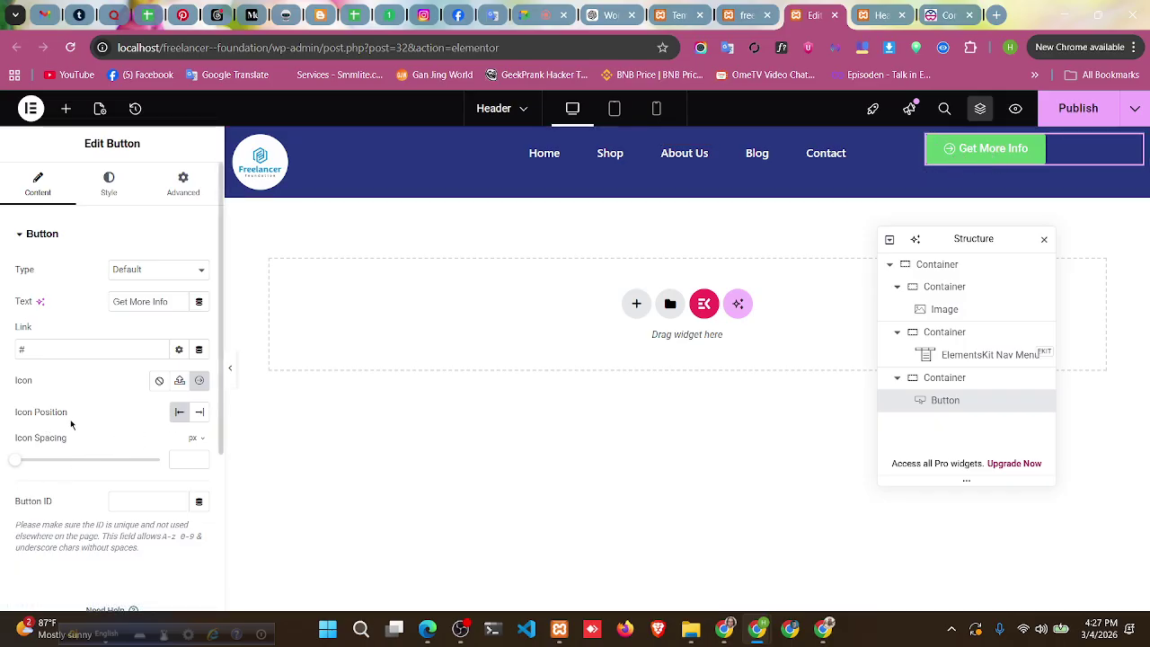
- Place the arrow icon after the button text and set the icon spacing to 15 px
left_click(201, 413)
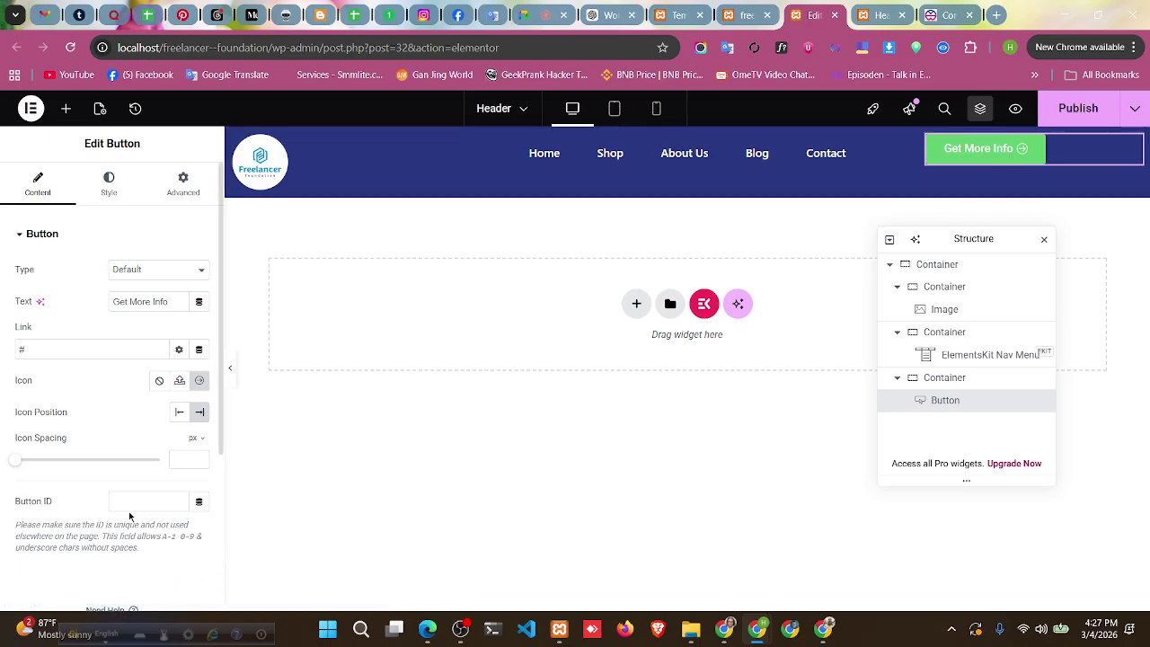
left_click(185, 461)
type("5")
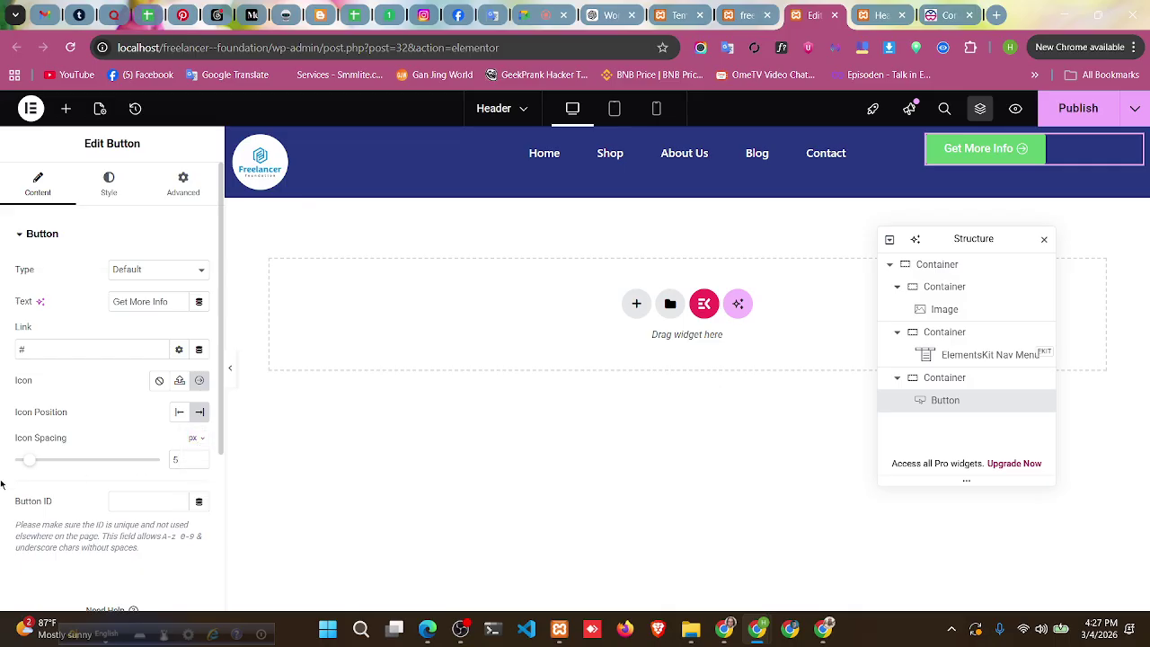
left_click_drag(30, 460, 56, 459)
left_click(200, 457)
left_click(200, 457)
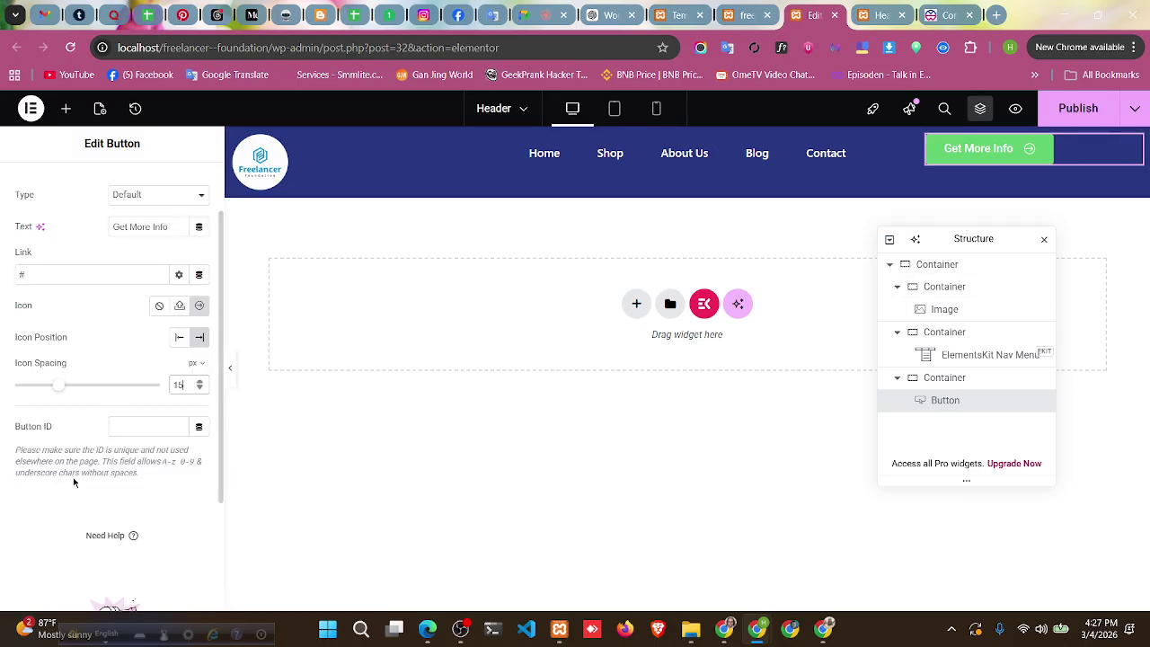
left_click(124, 504)
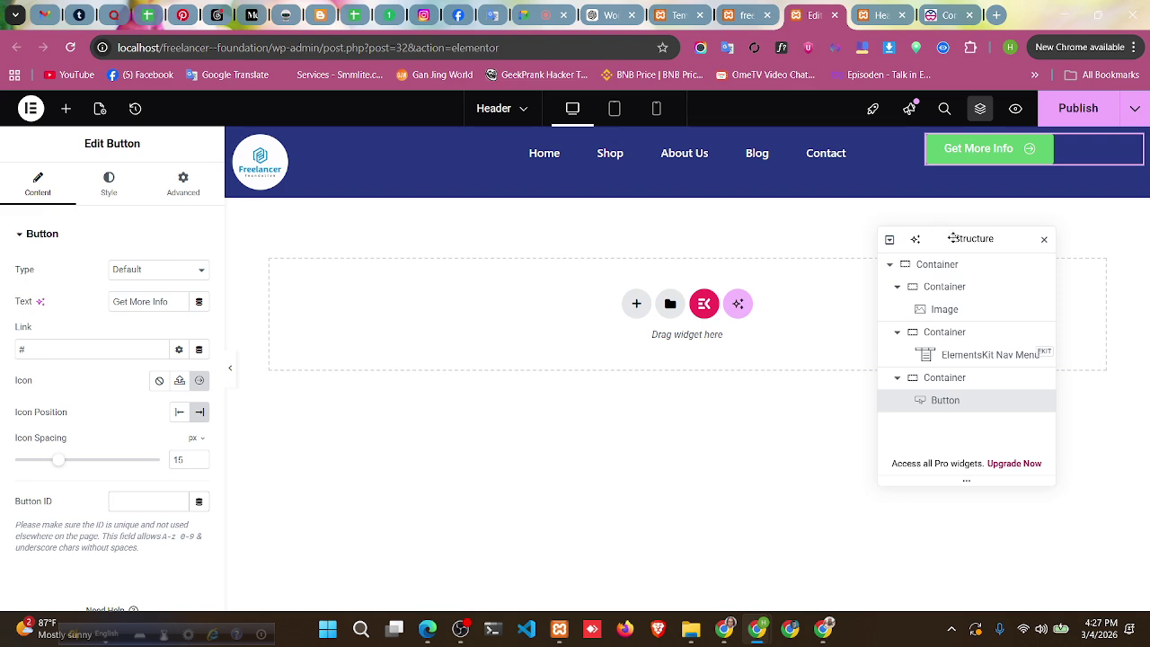
- Publish the header and check the available button types, keeping the type at Default
left_click(1081, 117)
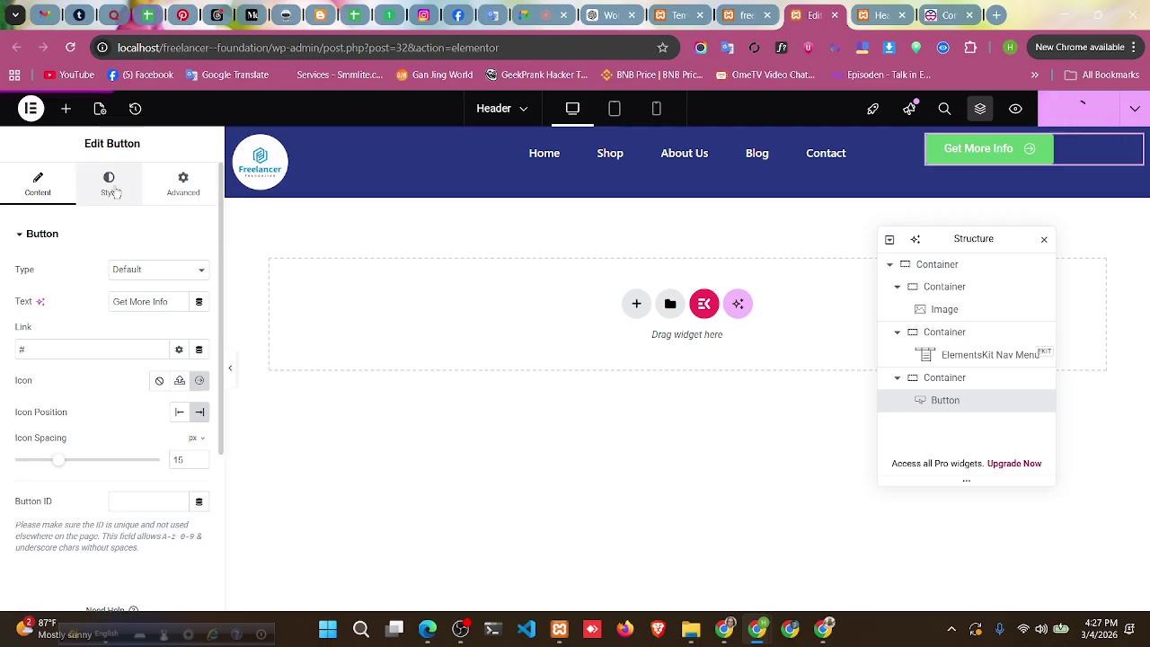
left_click(141, 269)
left_click(141, 269)
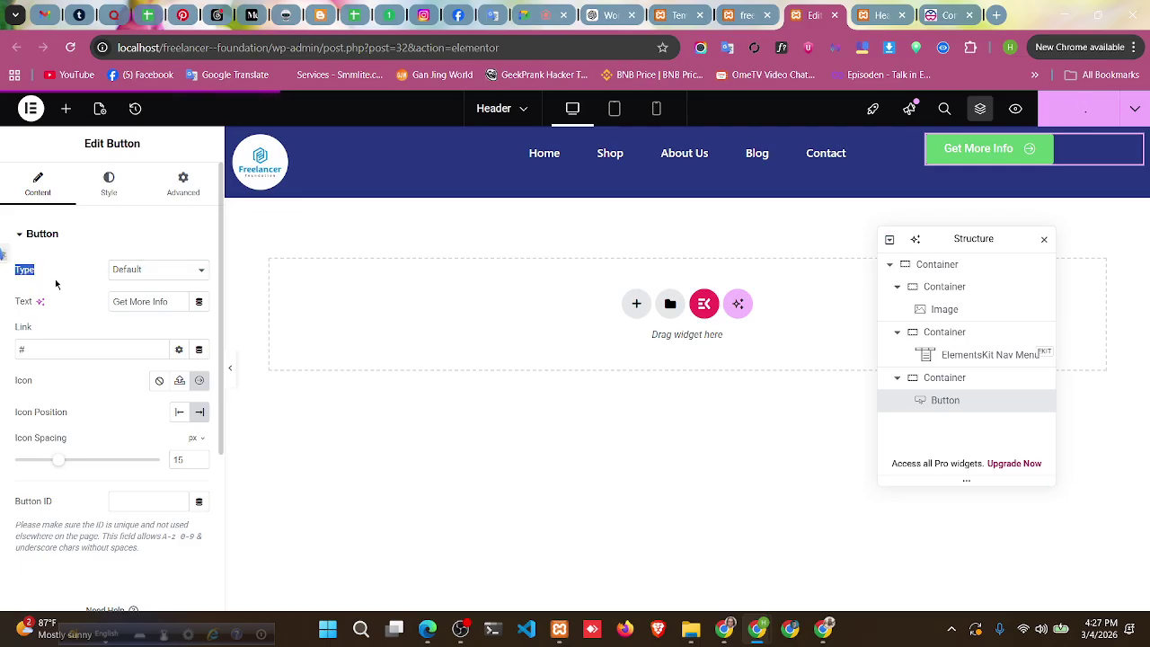
left_click(144, 280)
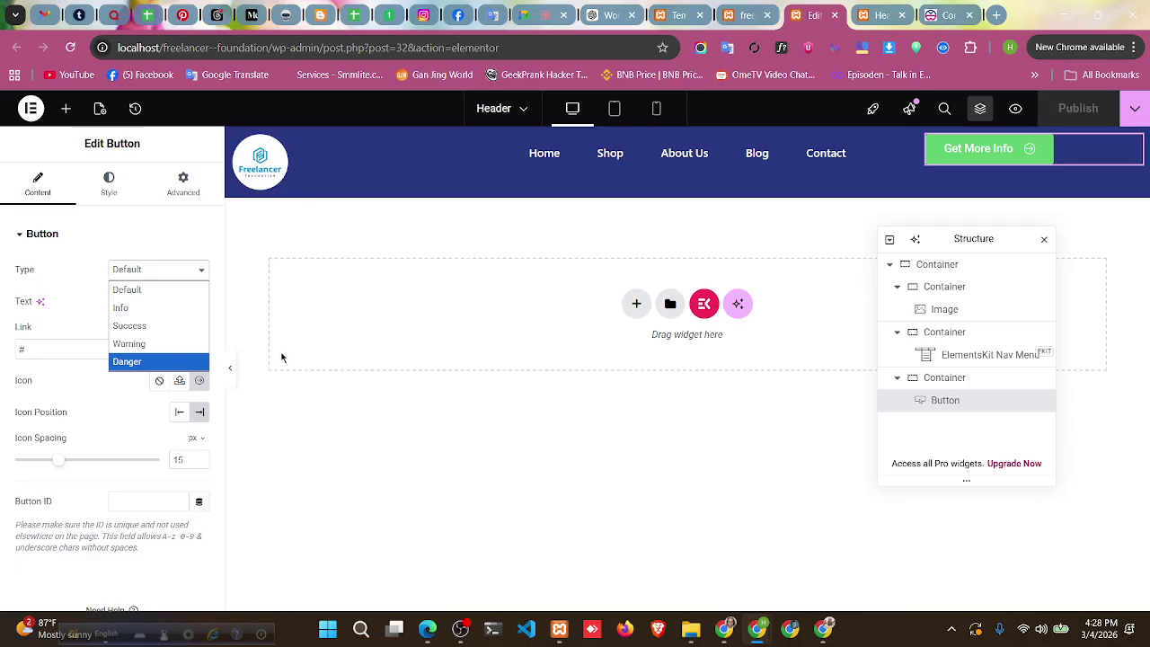
left_click(93, 318)
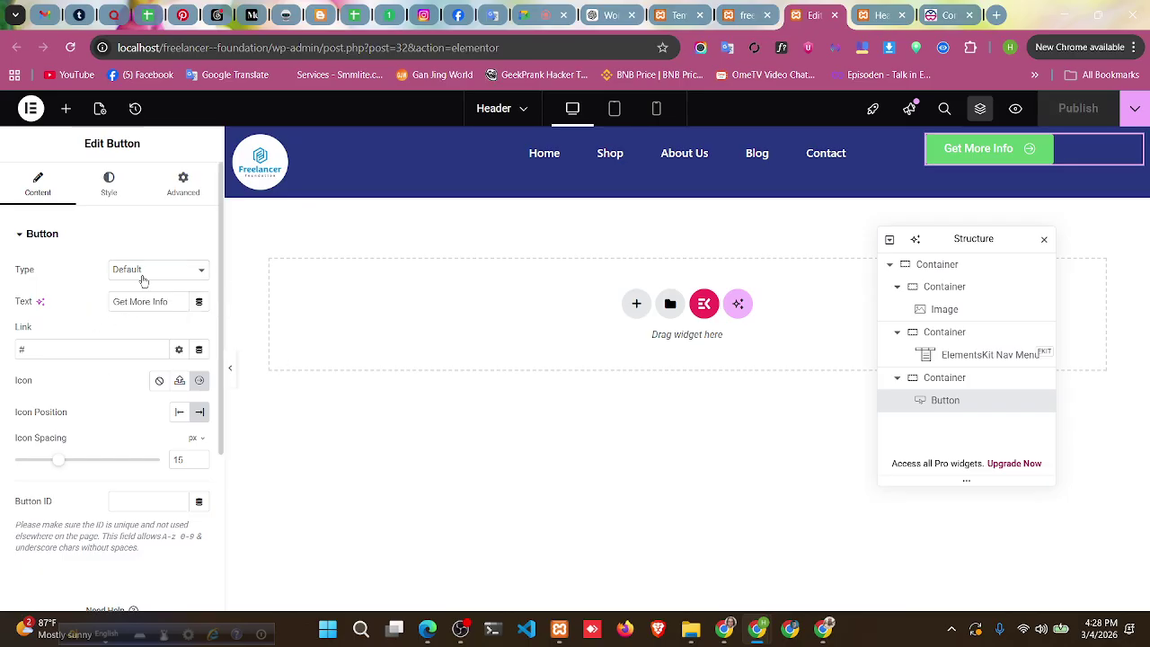
- Center the button within its header column and set its font family to Poppins
left_click(109, 184)
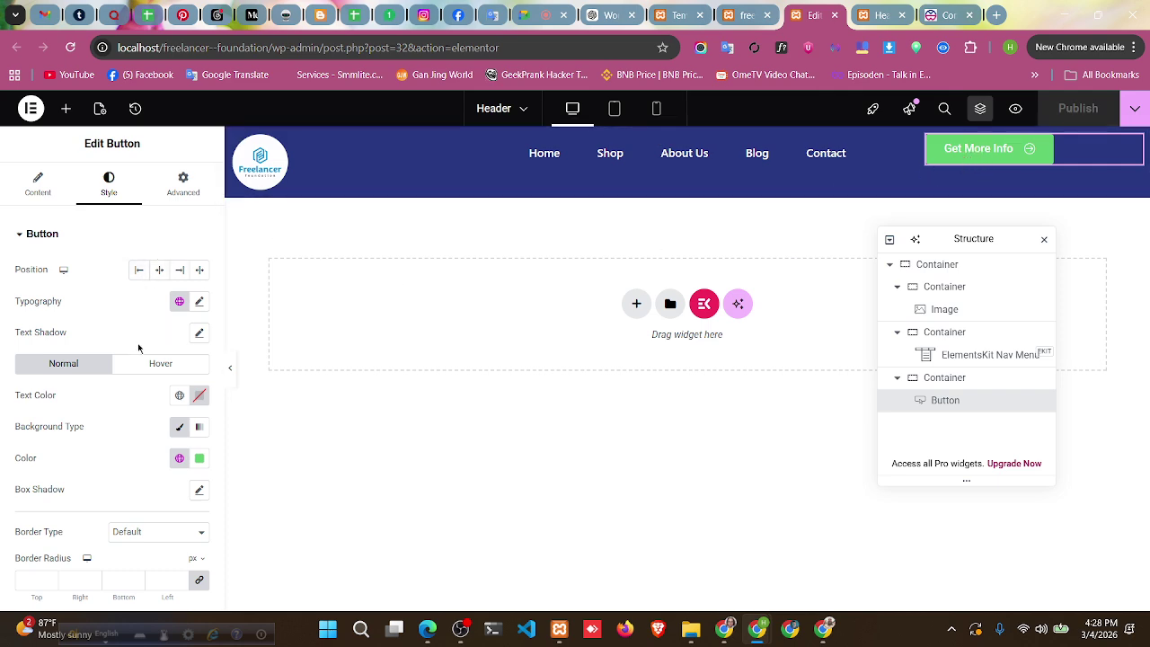
left_click(162, 270)
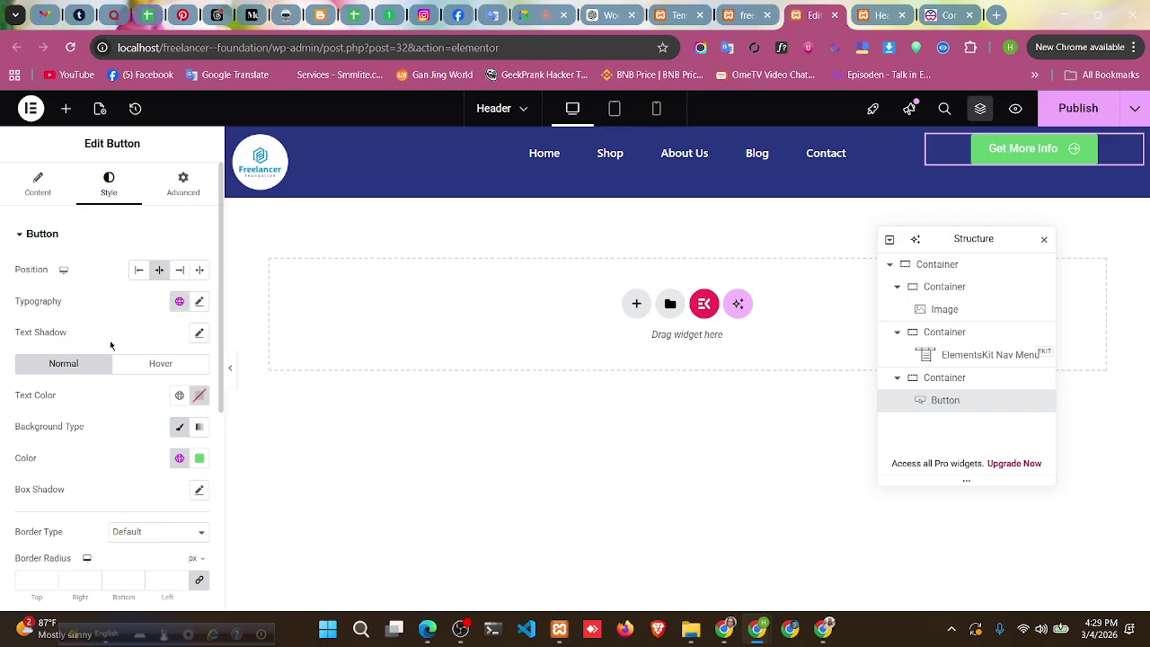
left_click(200, 302)
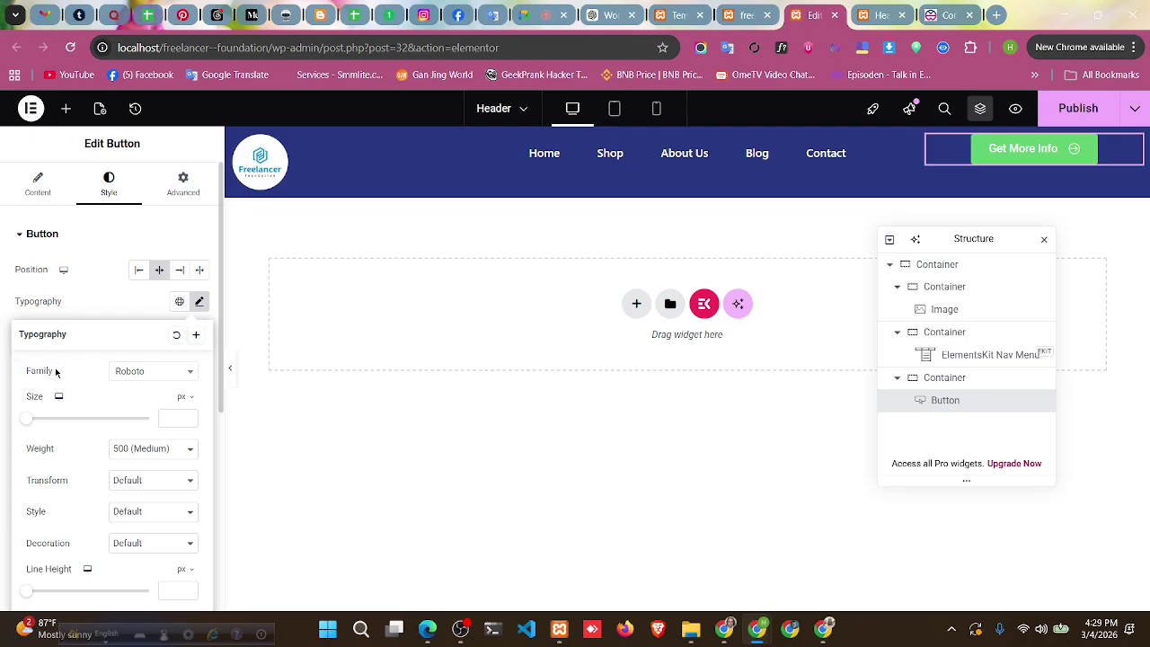
left_click_drag(55, 372, 39, 373)
left_click(60, 376)
left_click(128, 376)
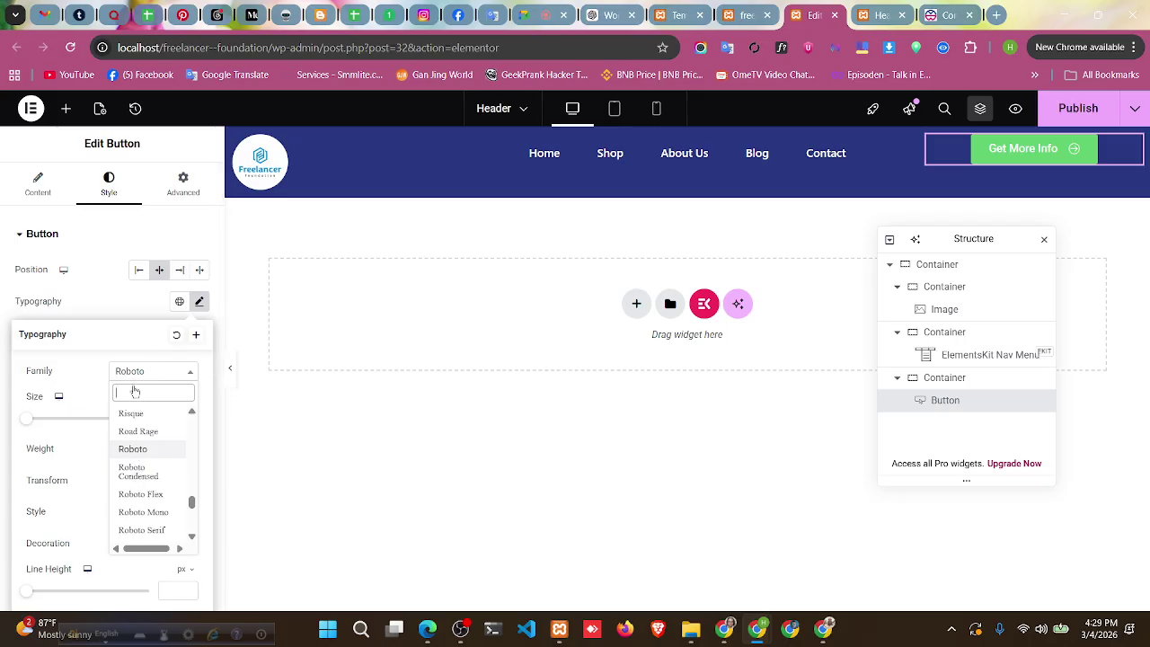
type("po")
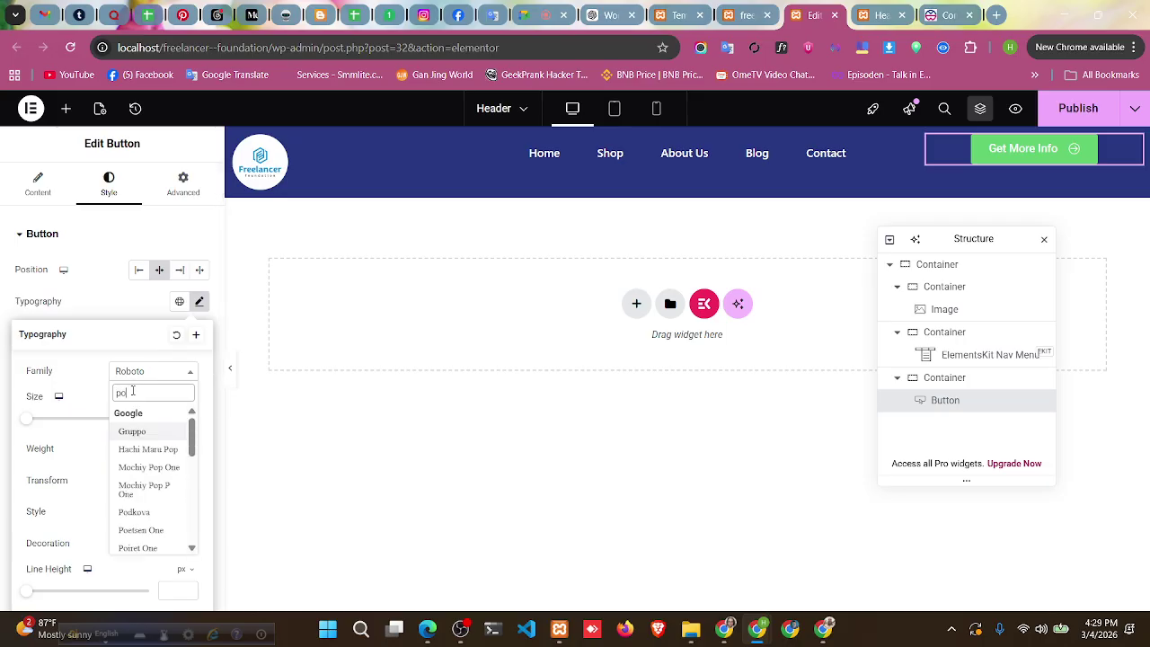
type("pp")
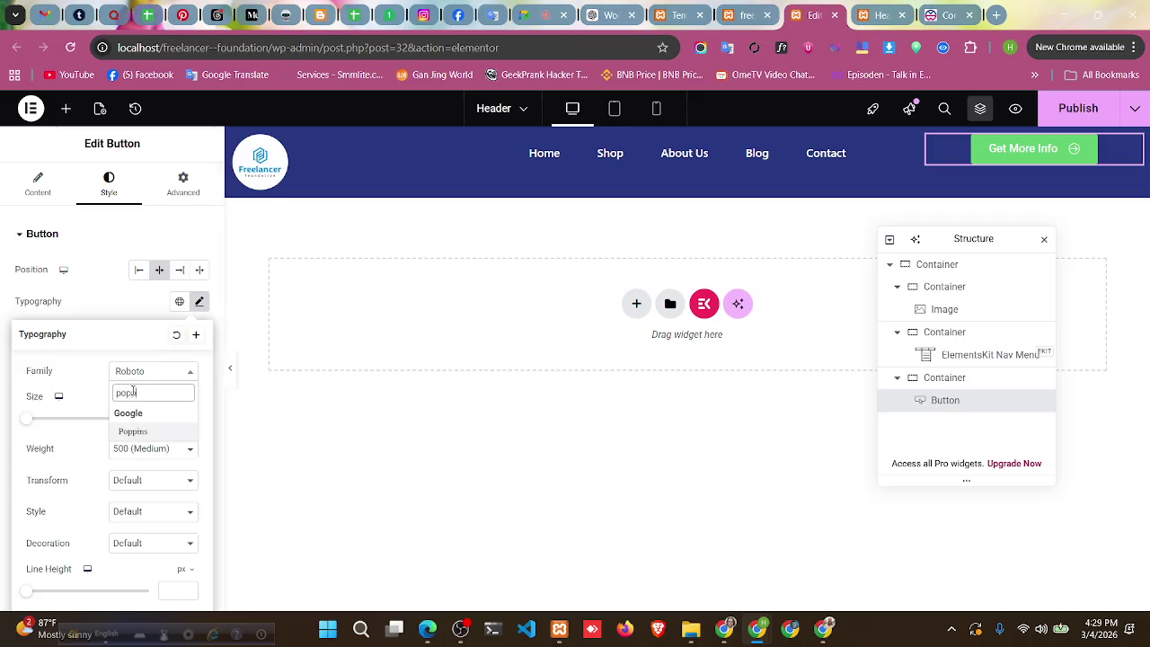
left_click(155, 432)
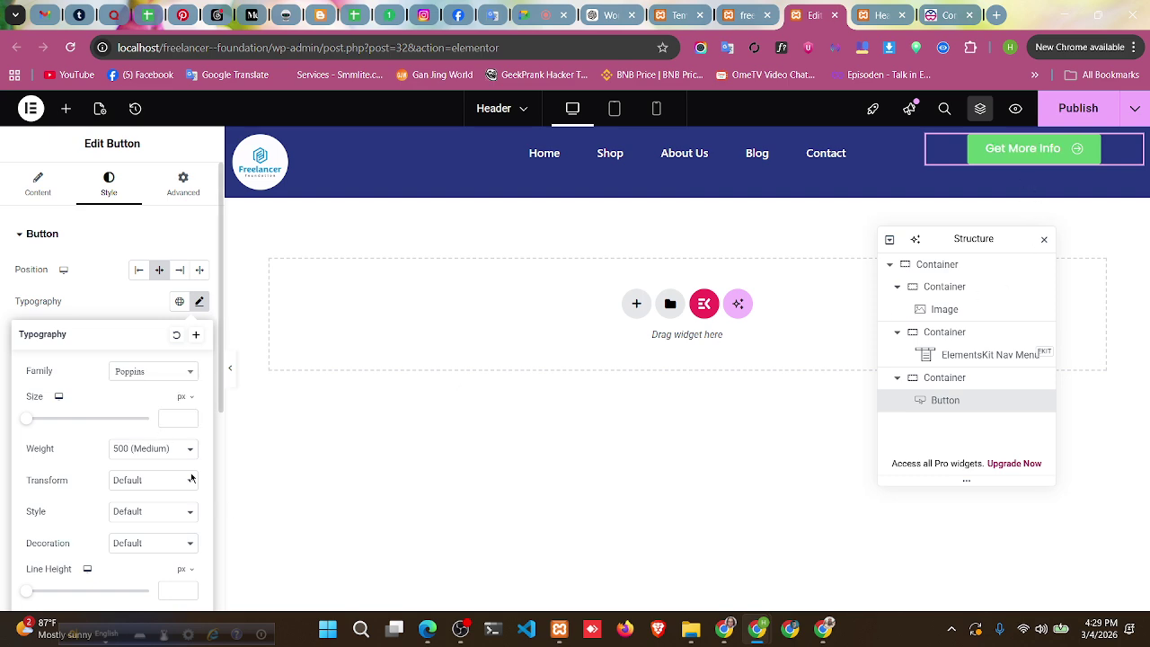
- Set the button text's font size to 14 px and its weight to 300 (Light)
left_click(165, 418)
type("14")
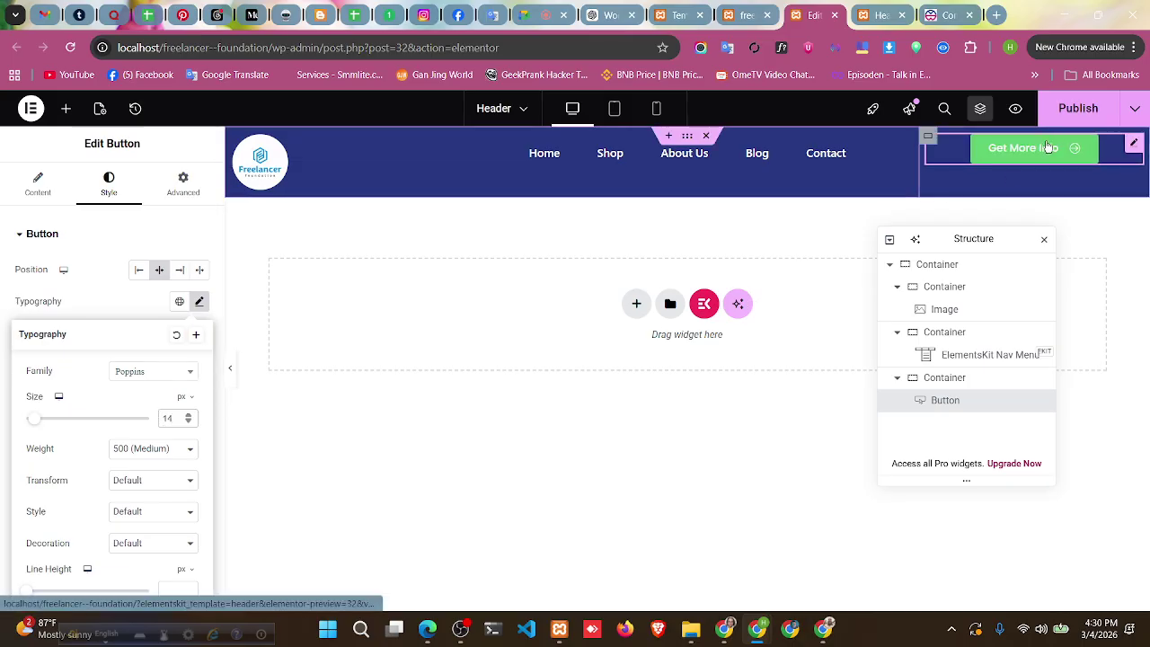
left_click(149, 454)
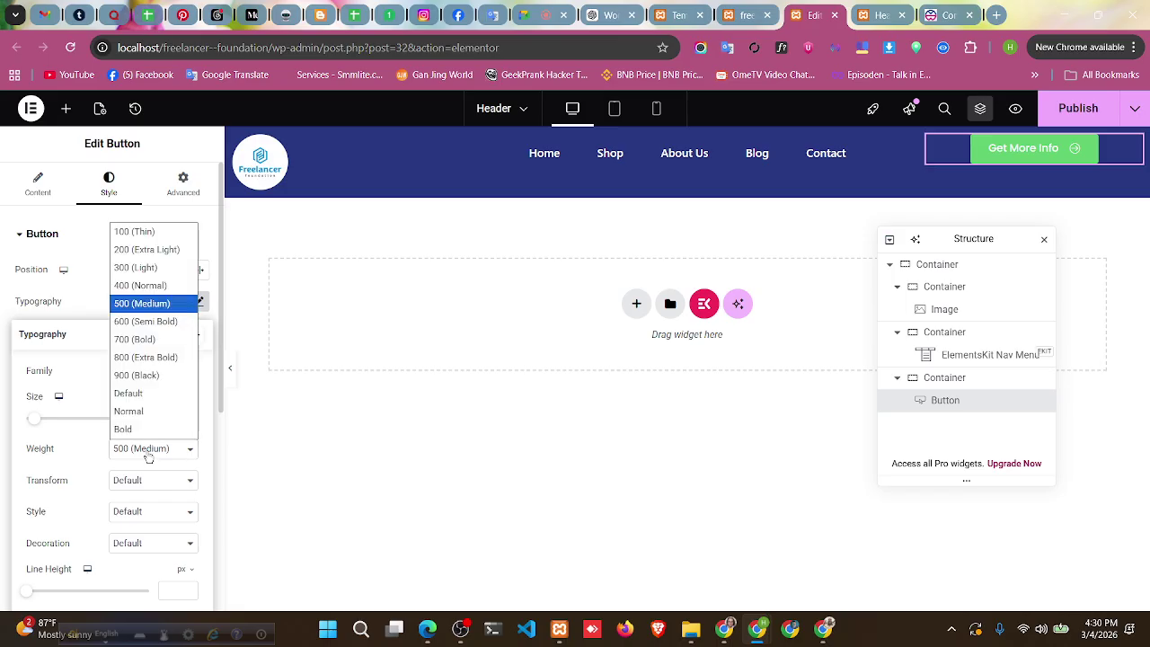
left_click(139, 287)
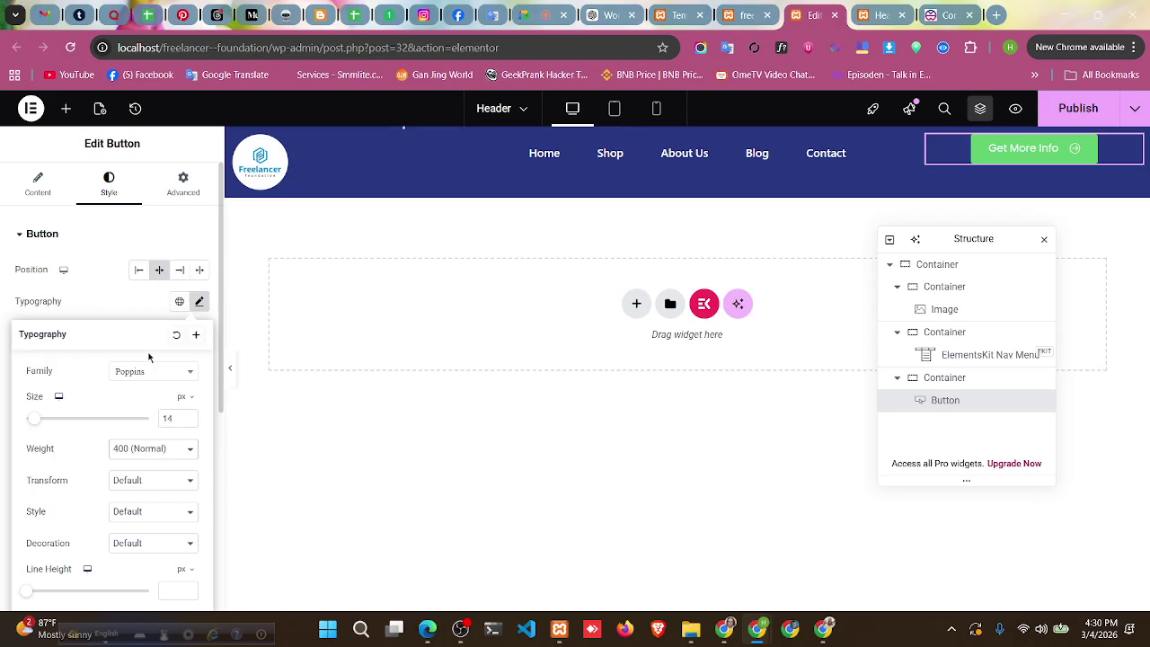
left_click(158, 446)
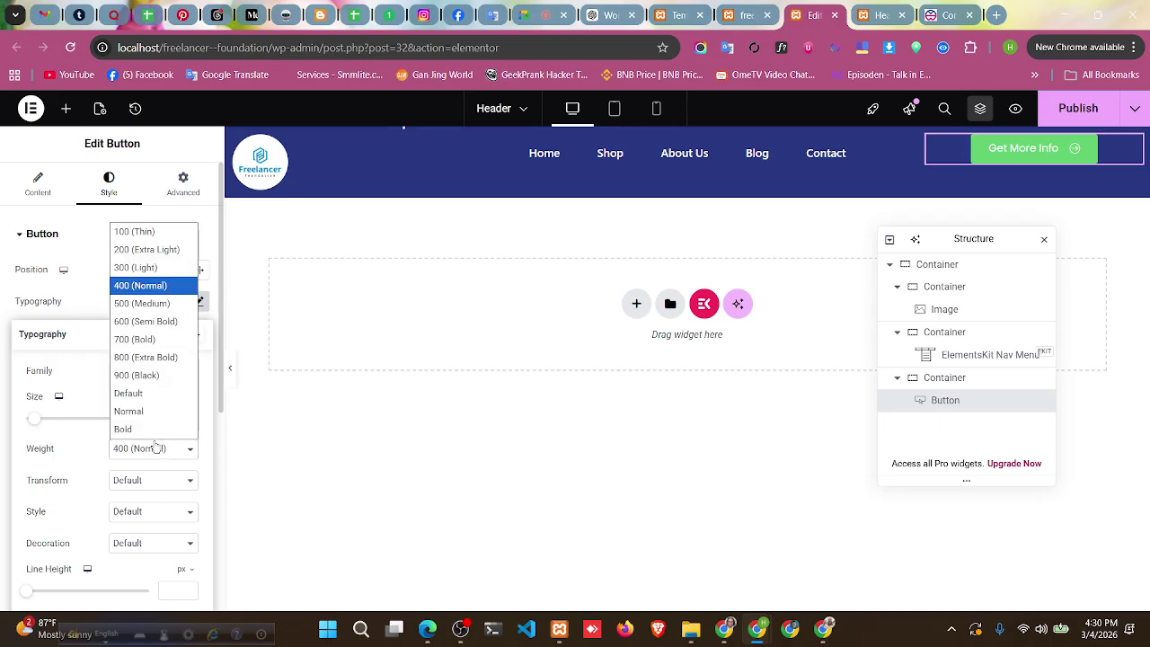
left_click(154, 283)
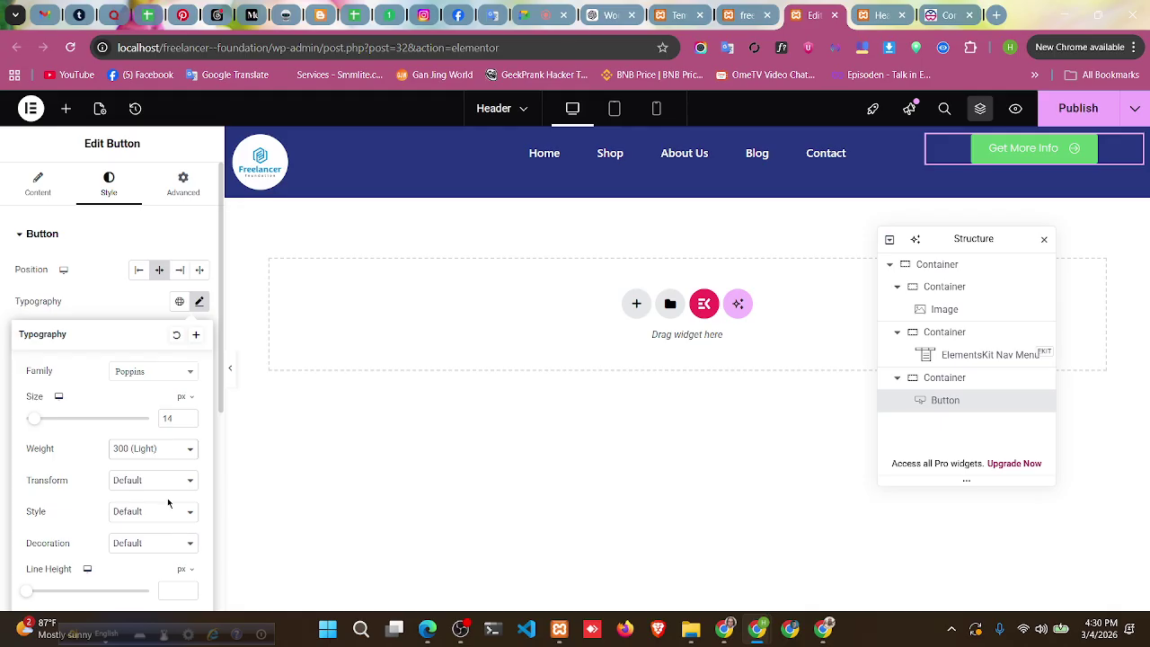
- Review the button text's Transform, Style and Decoration options and the spacing settings, keeping all three options at Default
left_click(139, 485)
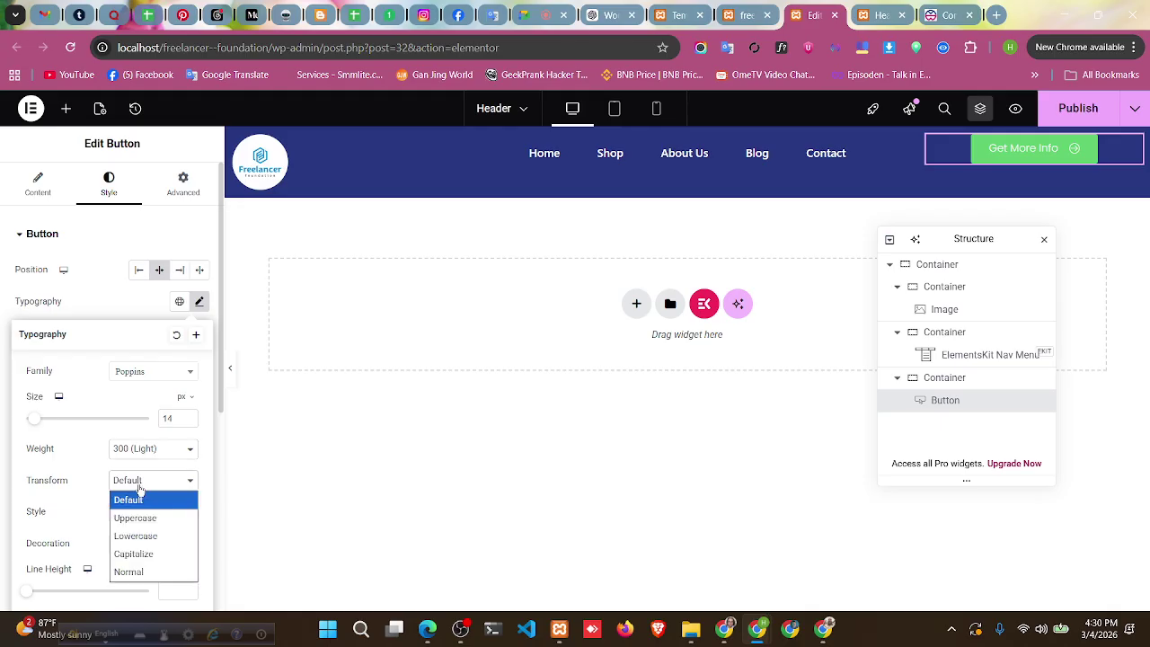
left_click(139, 489)
left_click(148, 513)
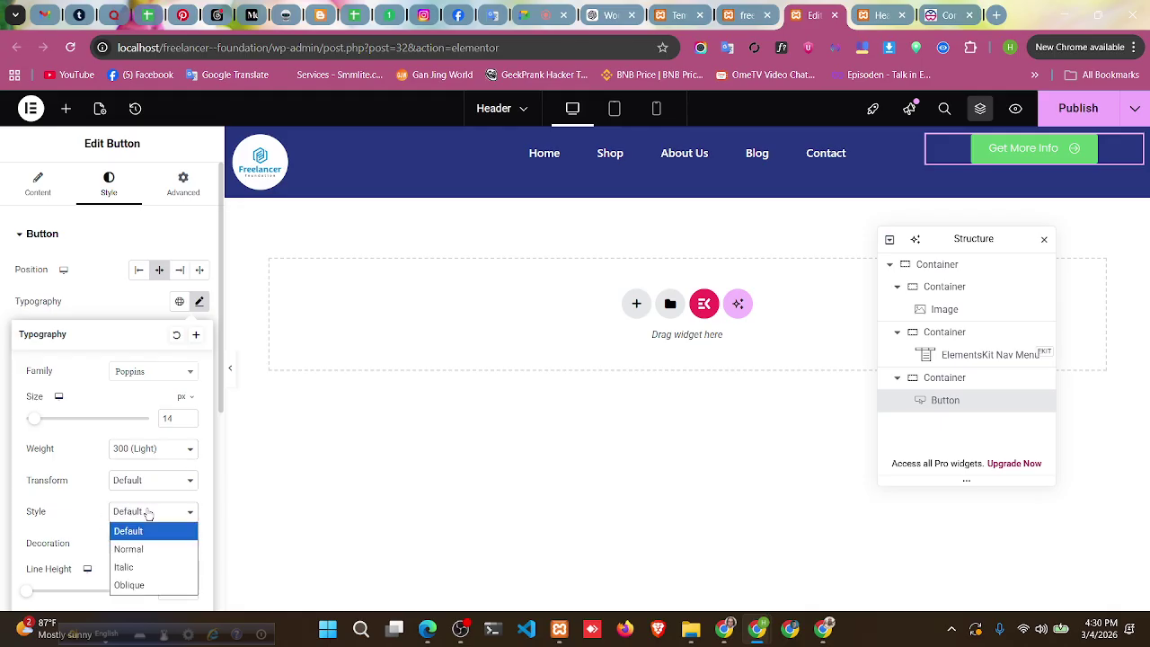
left_click(149, 513)
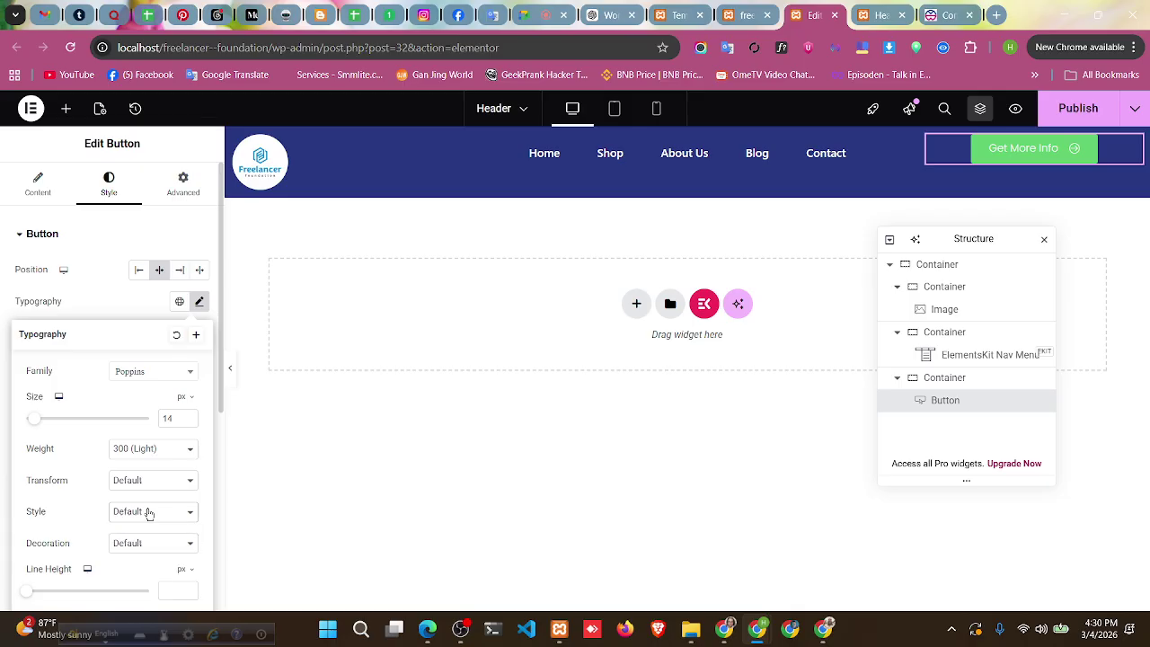
scroll(127, 559, "down", 1)
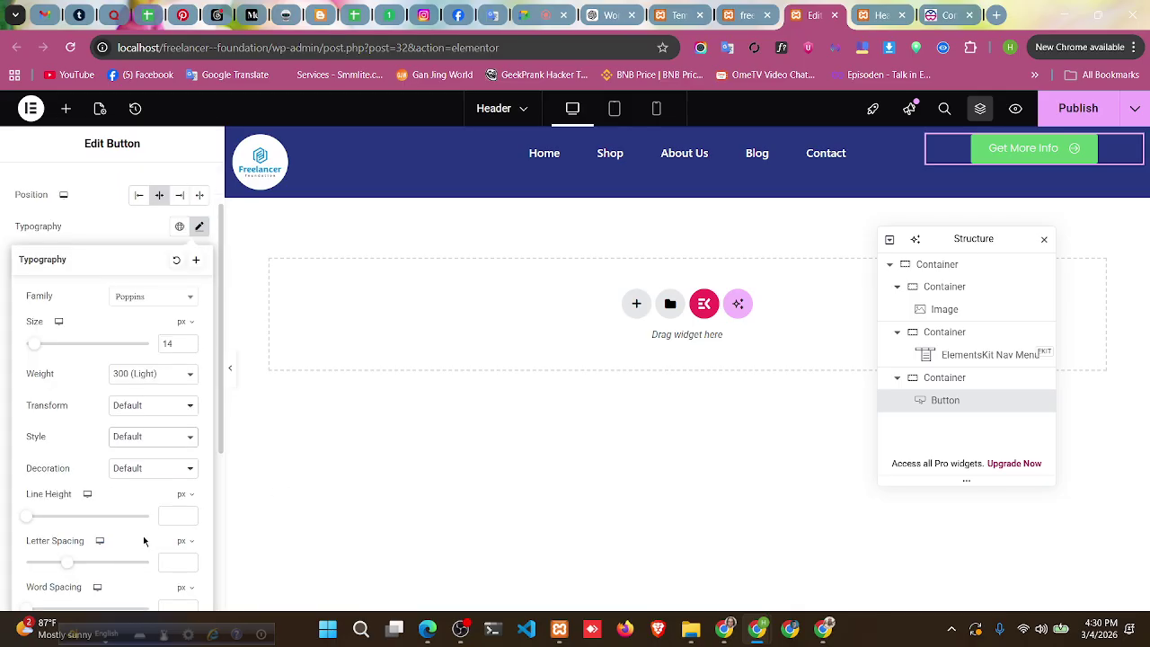
left_click(135, 470)
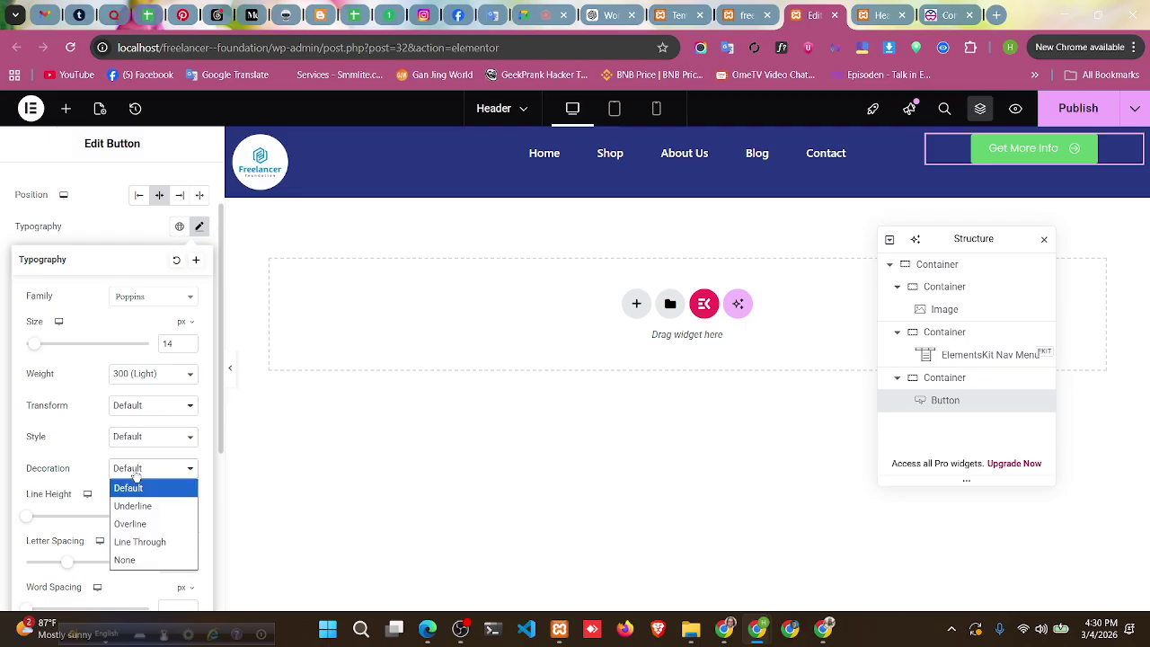
left_click(135, 473)
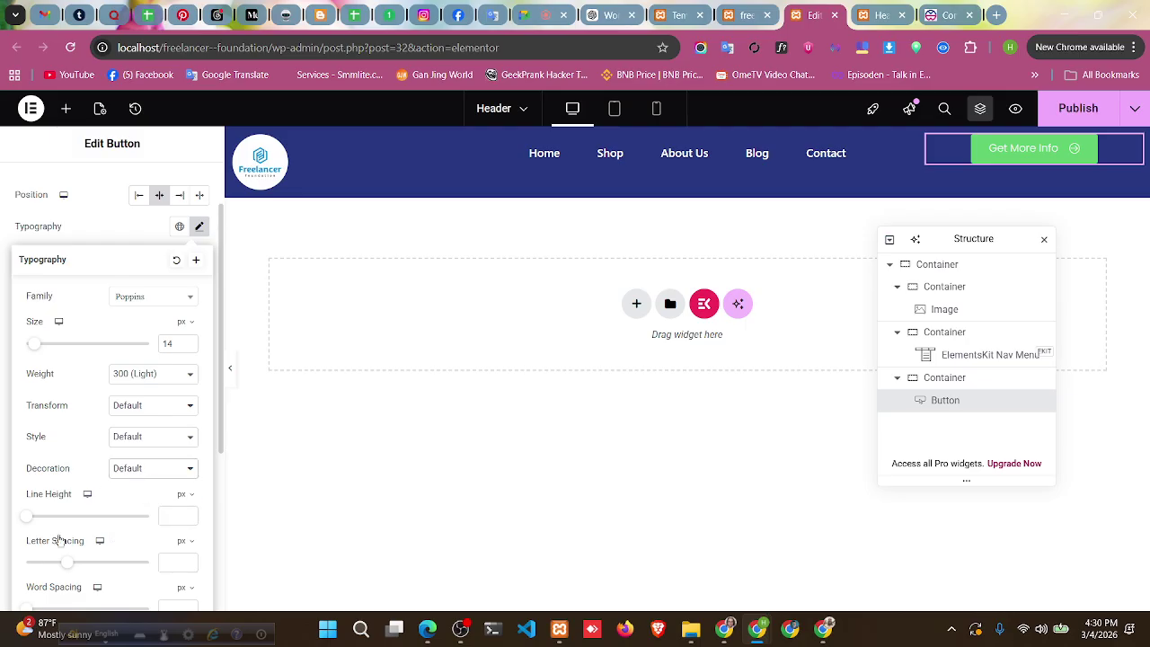
scroll(53, 506, "down", 1)
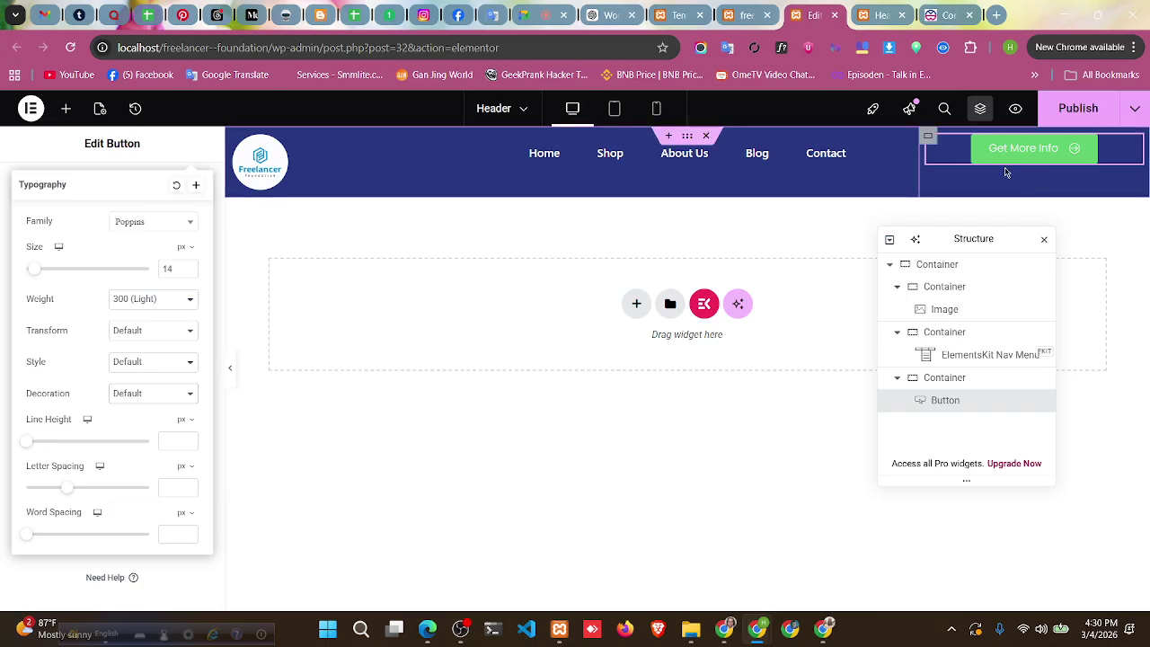
scroll(116, 366, "up", 2)
left_click(118, 322)
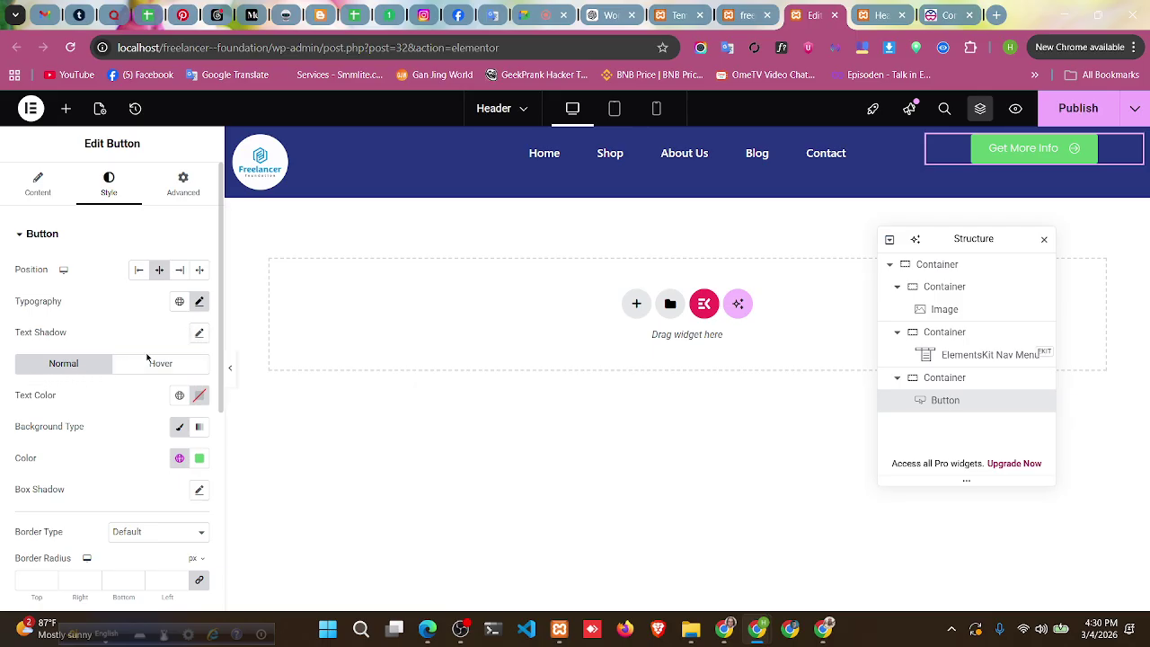
- Set the button's normal text color to the bright red #FC0404
scroll(148, 359, "down", 1)
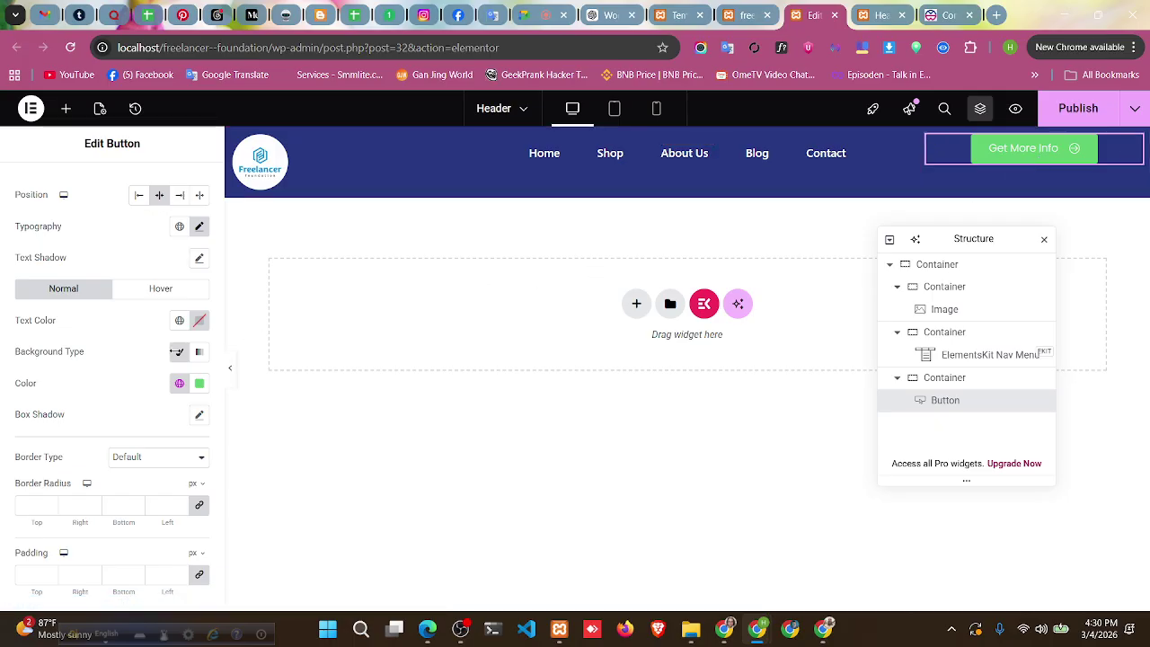
triple_click(57, 323)
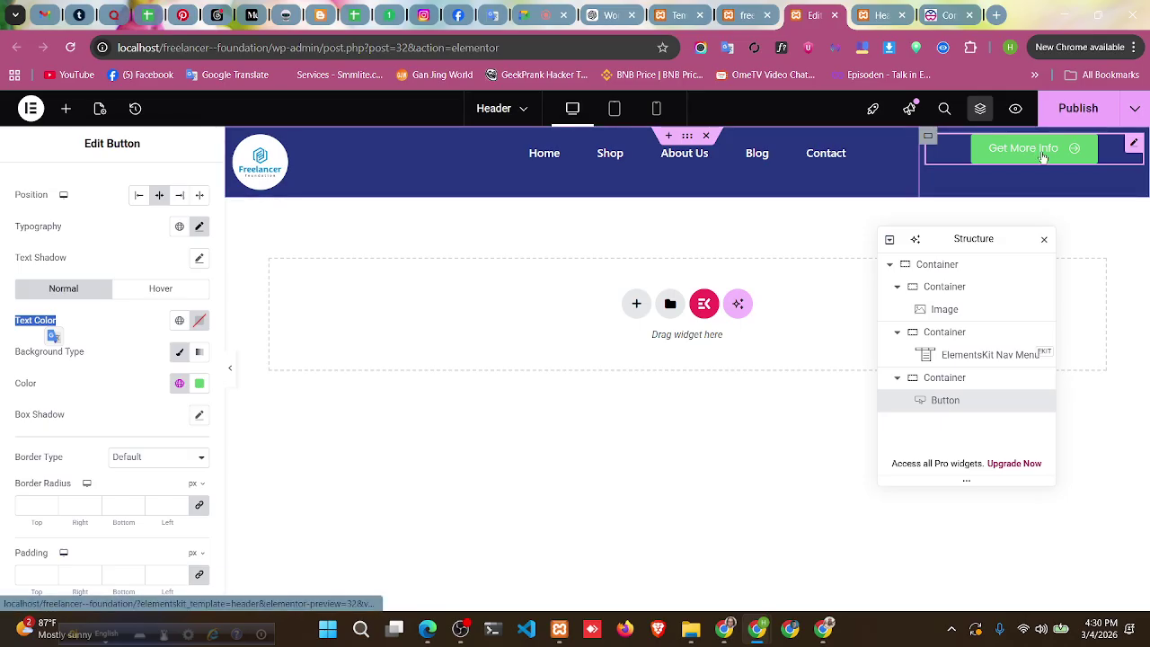
left_click(208, 324)
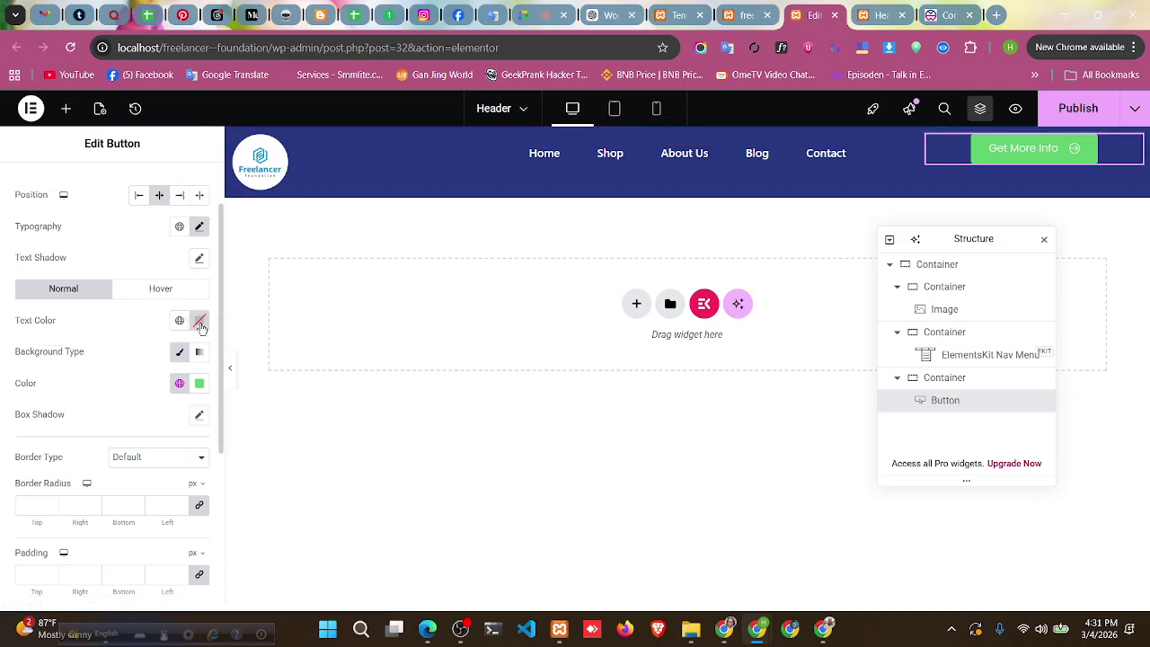
left_click(201, 321)
left_click(247, 404)
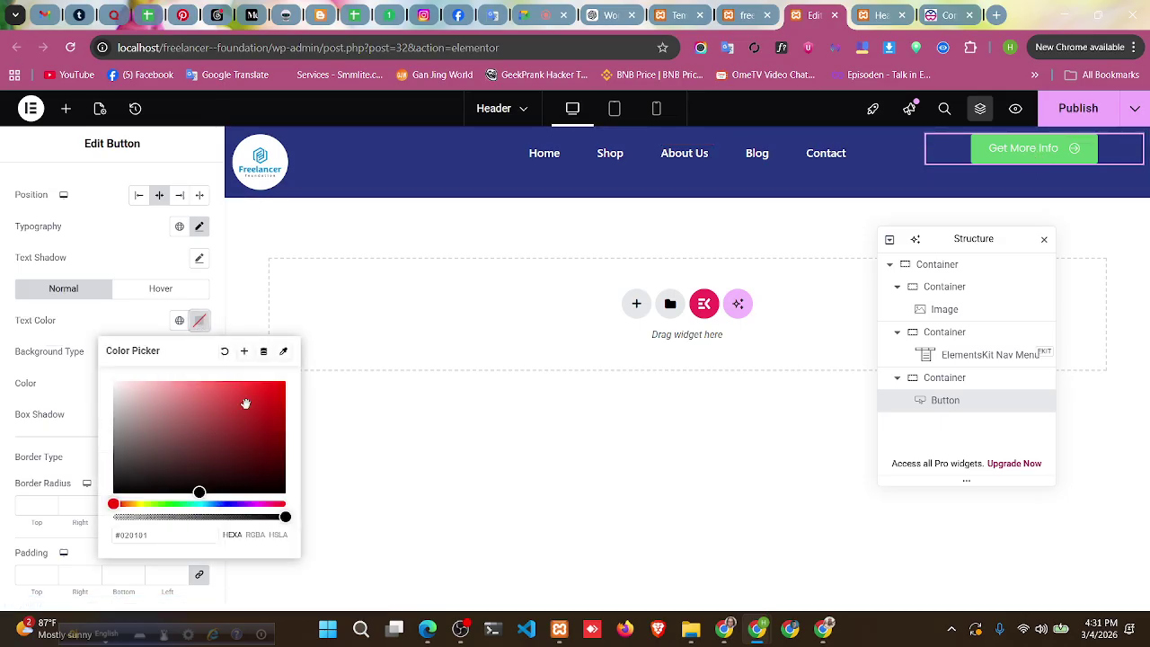
left_click_drag(284, 398, 282, 383)
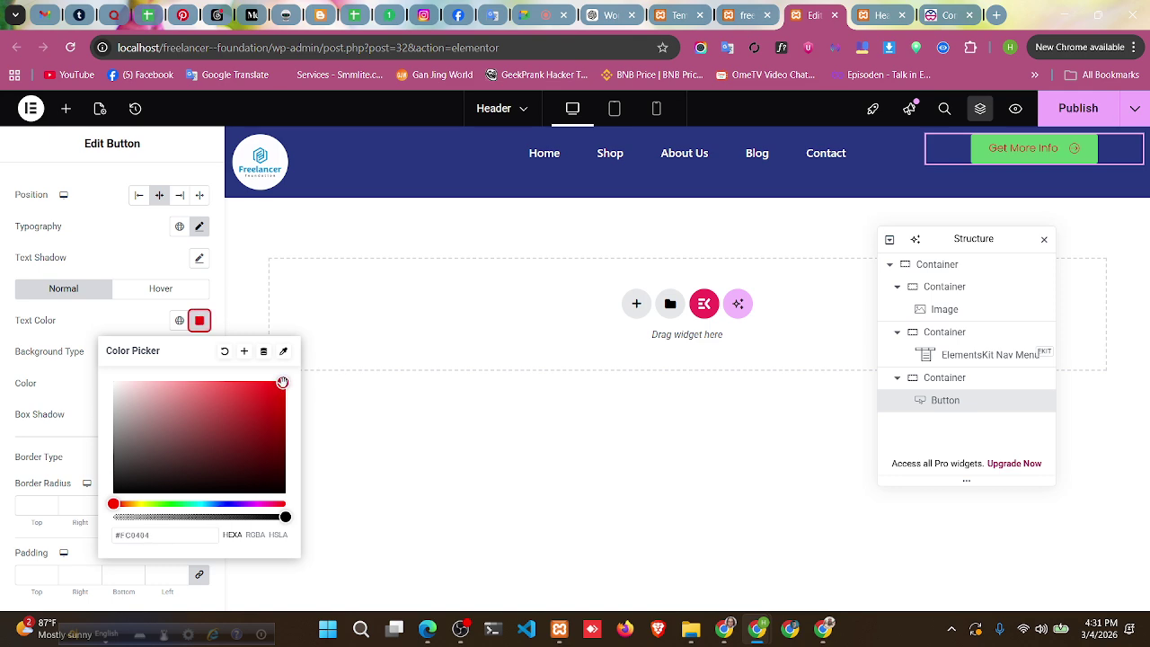
left_click(427, 401)
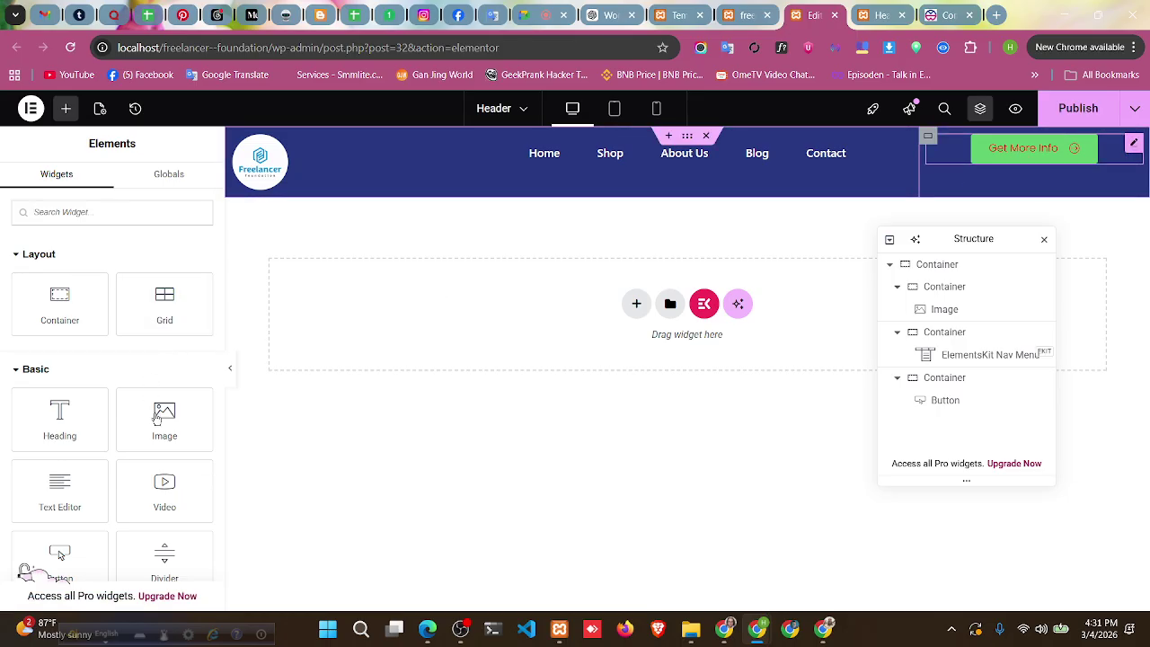
- Reopen the "Get More Info" button's style settings and set its background color to white (#FFFFFF)
left_click(1133, 144)
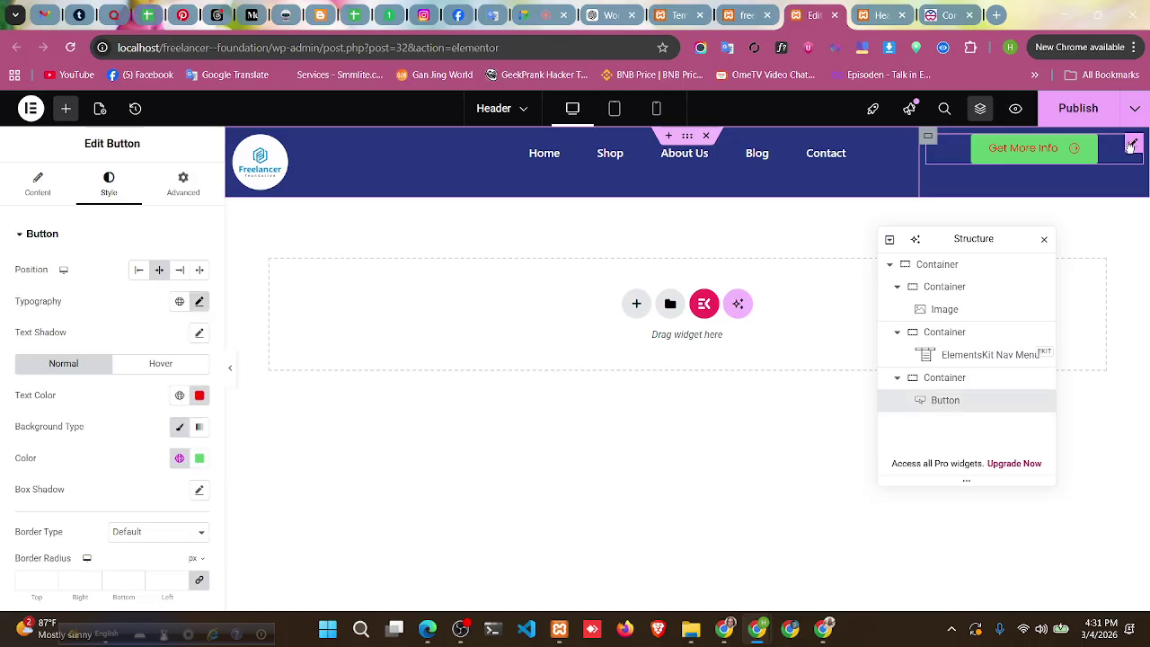
left_click(199, 458)
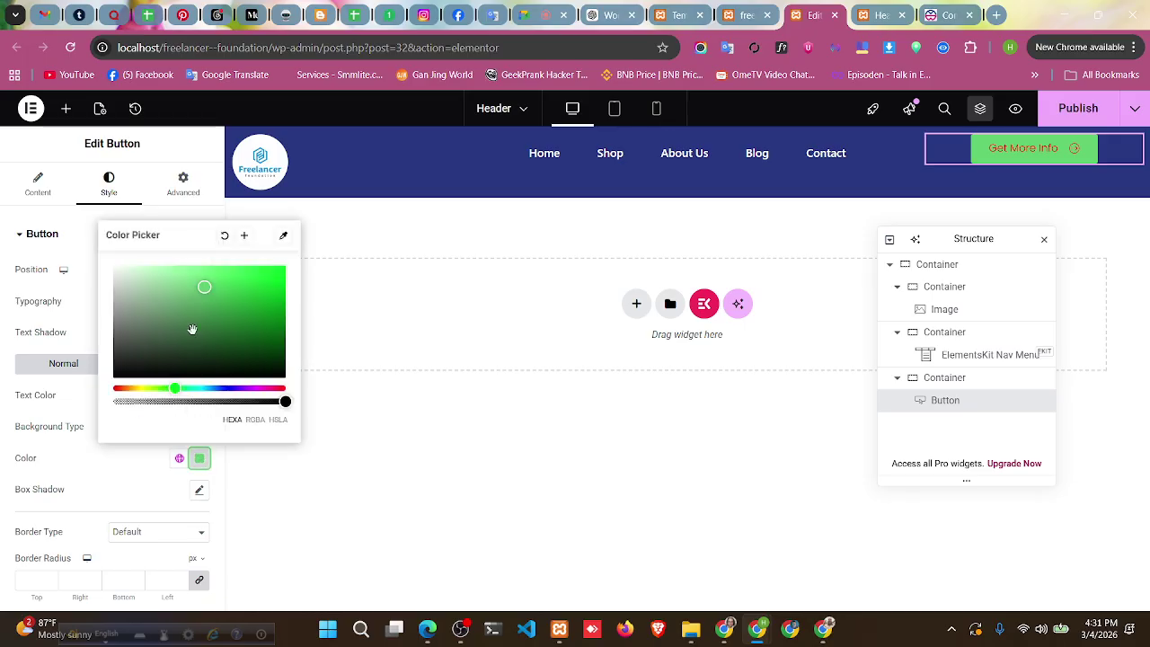
left_click_drag(180, 307, 66, 248)
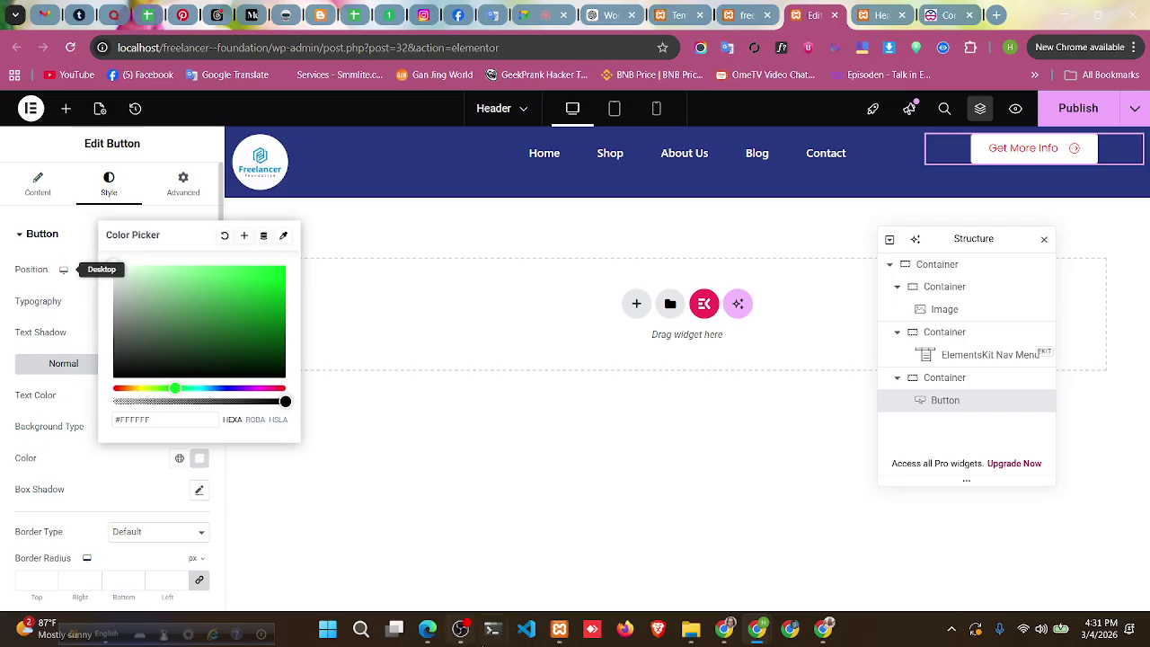
- Switch to OBS, mute the Mic/Aux audio source and return to the Elementor editor
left_click(467, 623)
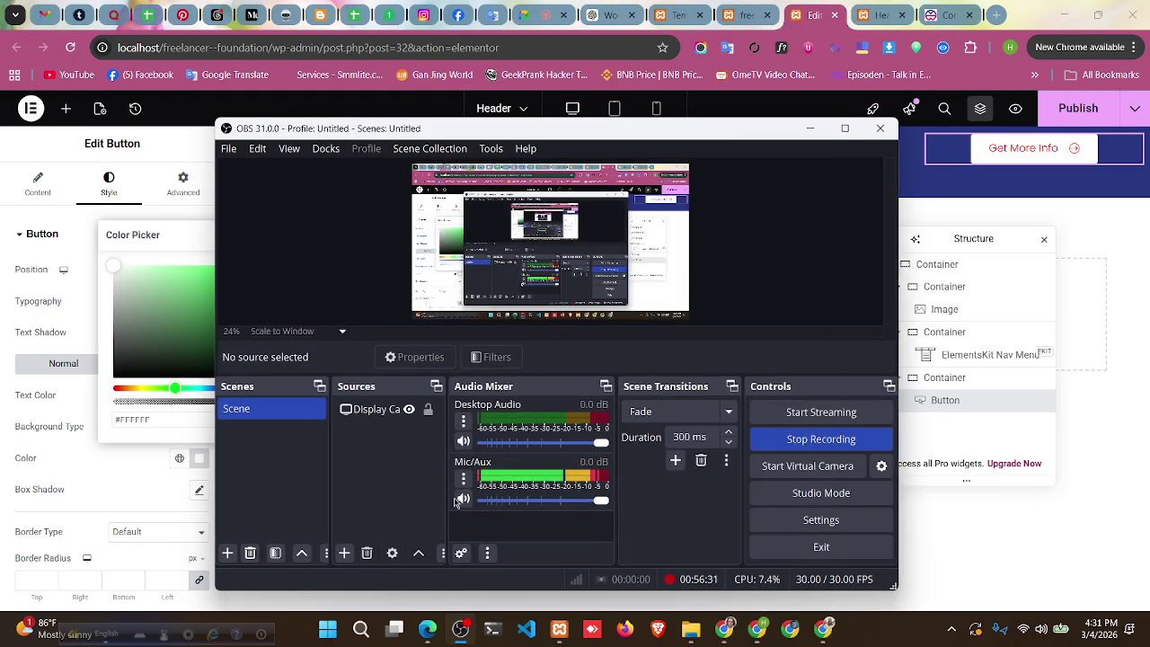
left_click(464, 502)
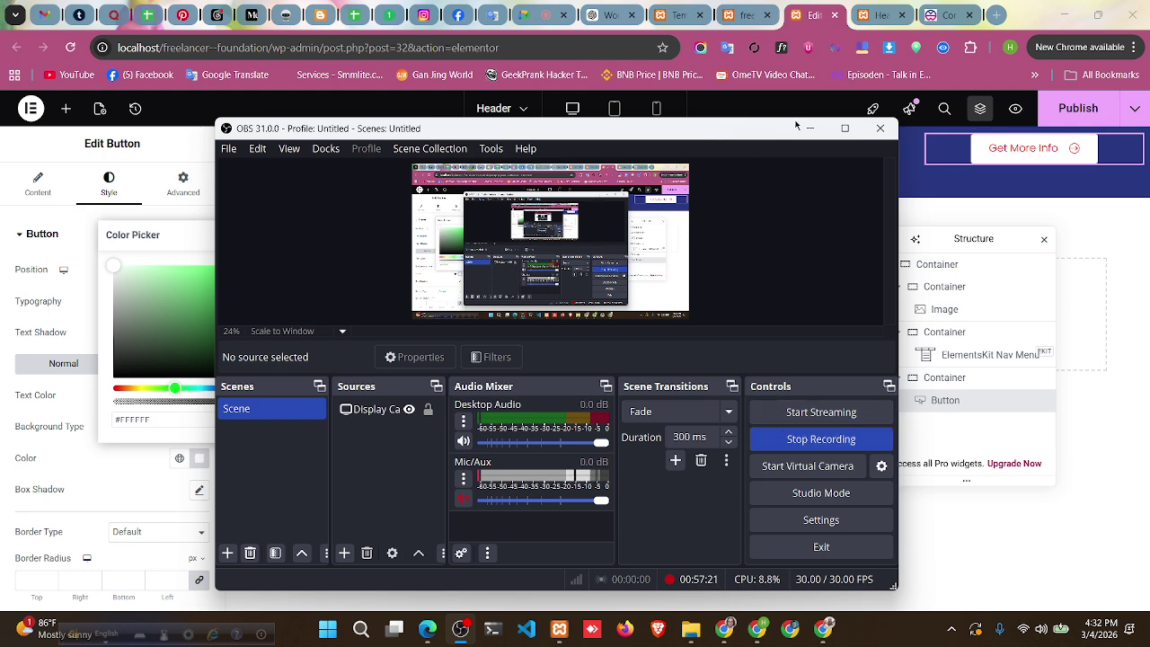
left_click(818, 137)
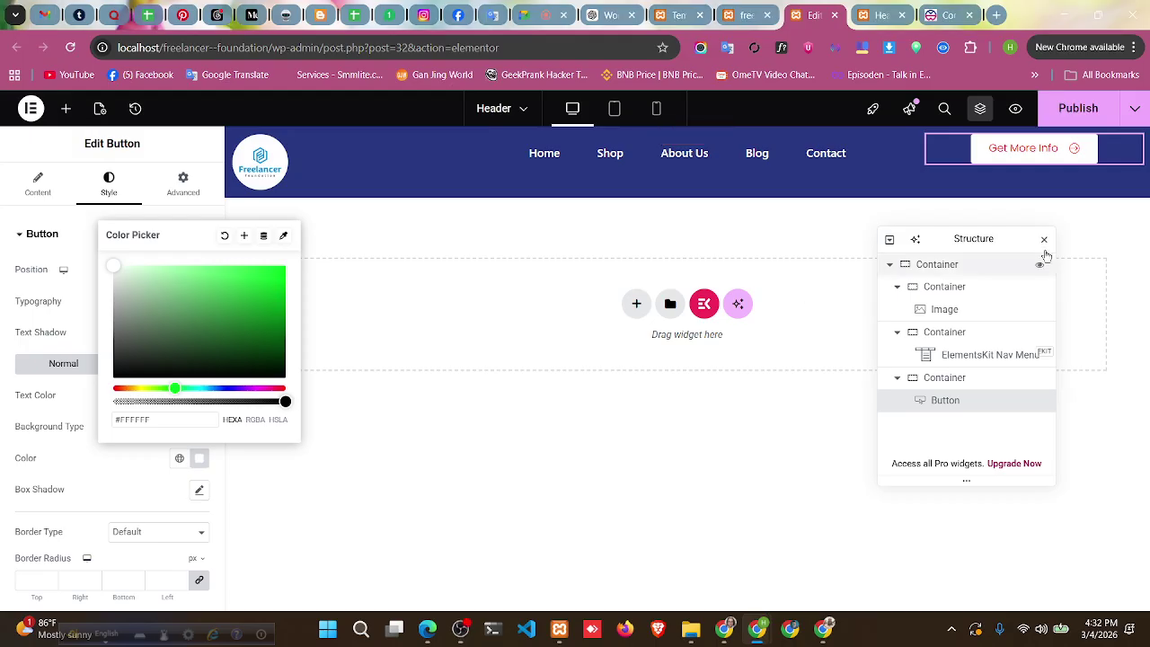
- Close the color picker, publish the updated header and switch to OBS
left_click(351, 476)
left_click(350, 473)
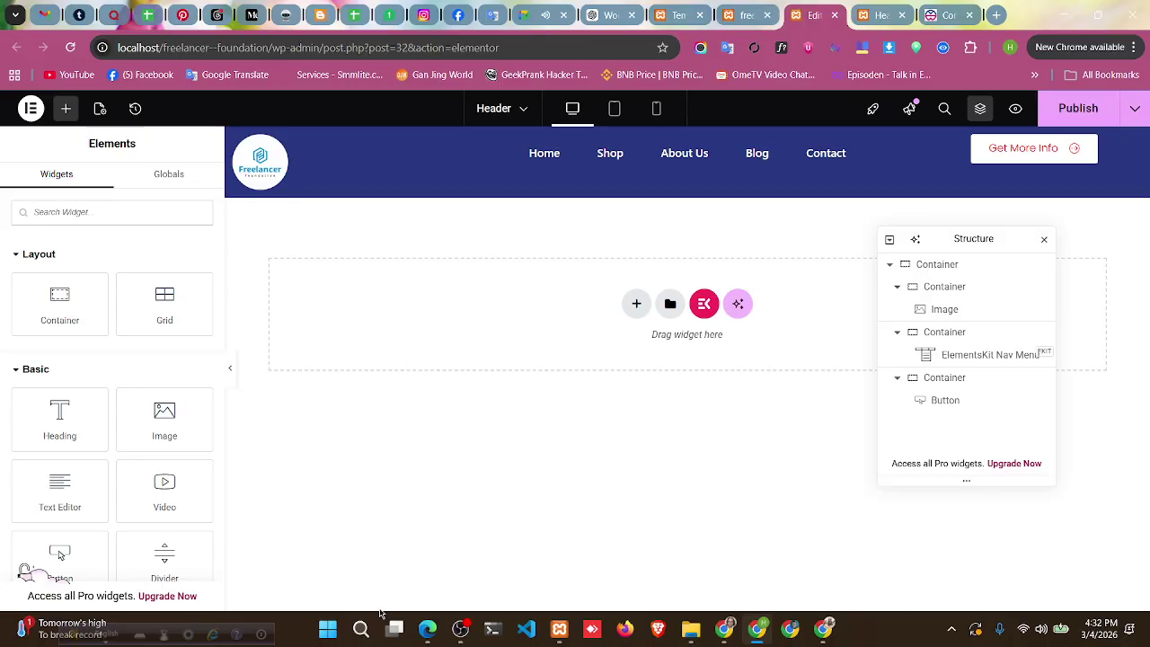
left_click(1101, 114)
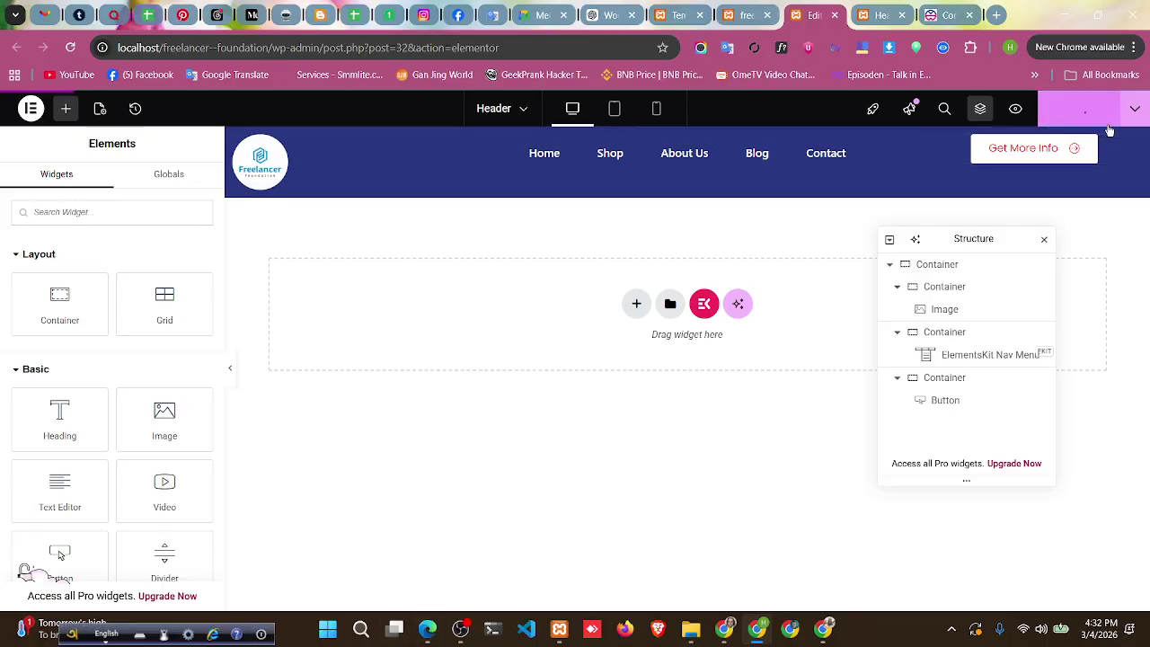
left_click(460, 627)
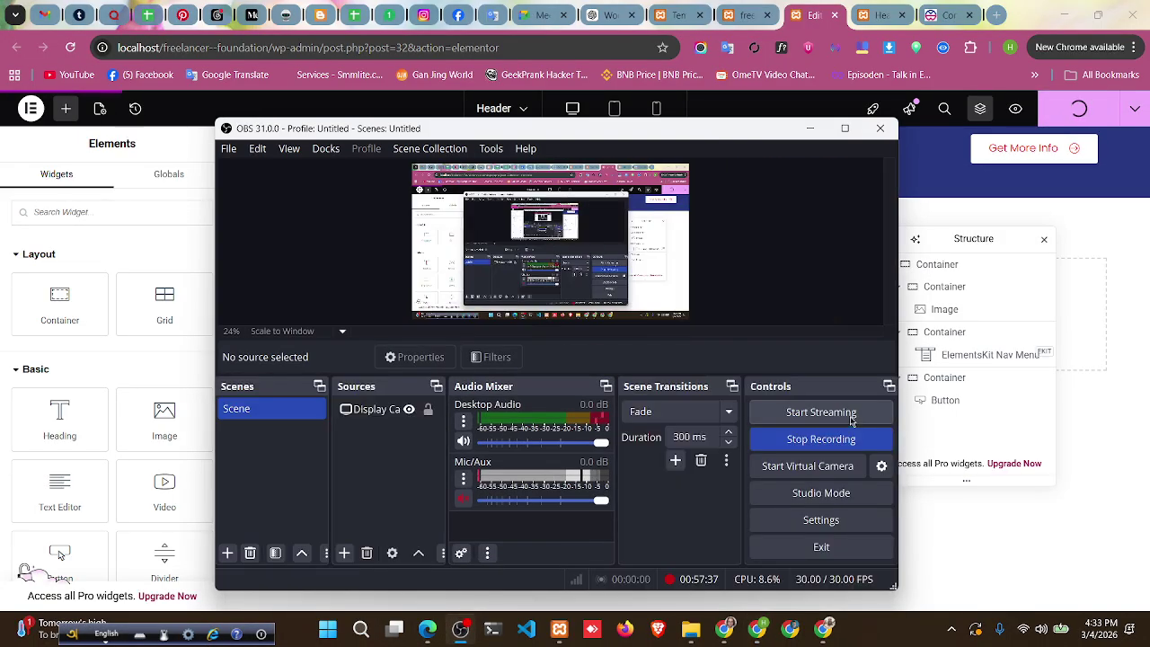